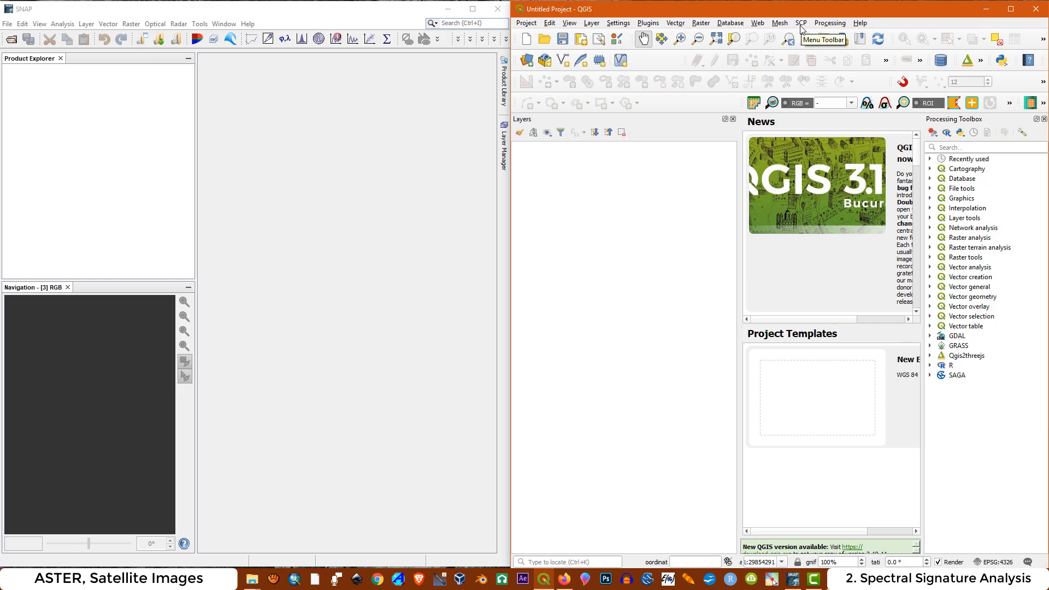
Switch to Firefox and review the SNAP search results and the ASTER Bands table in the Wikipedia article.
left_click(56, 16)
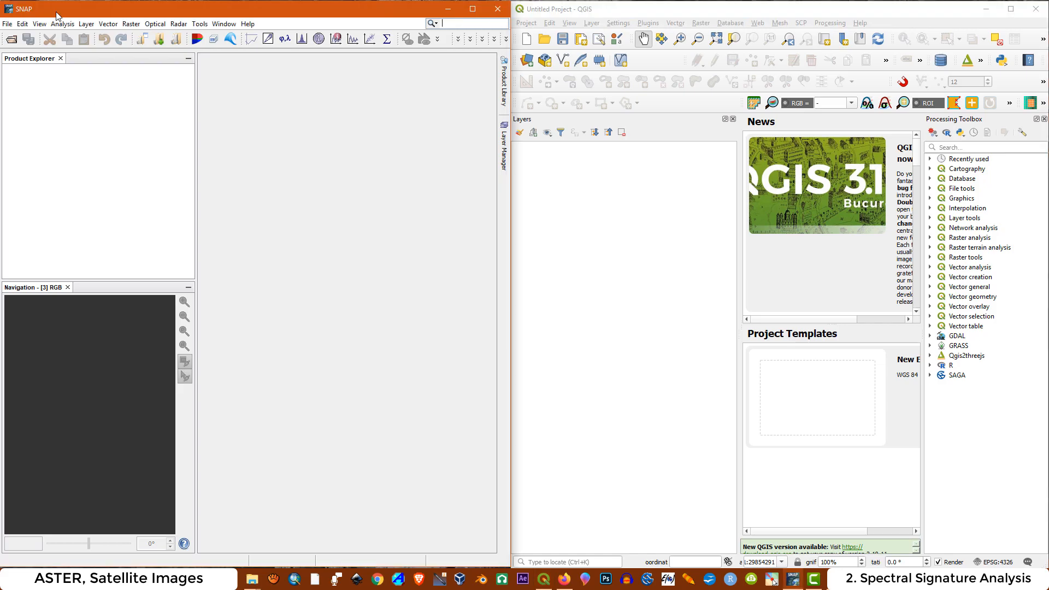
left_click(564, 579)
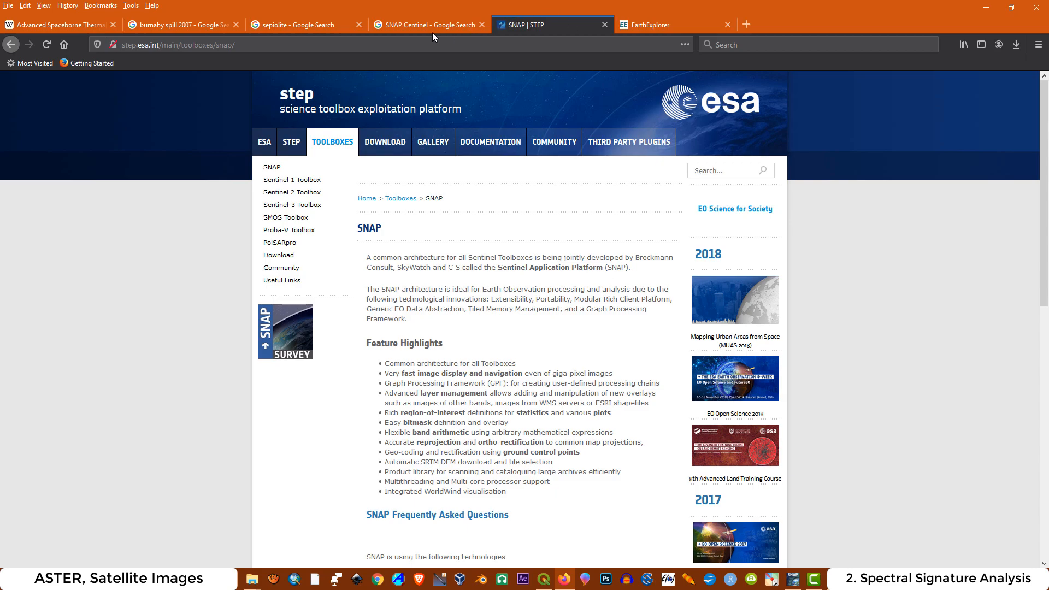
left_click(417, 26)
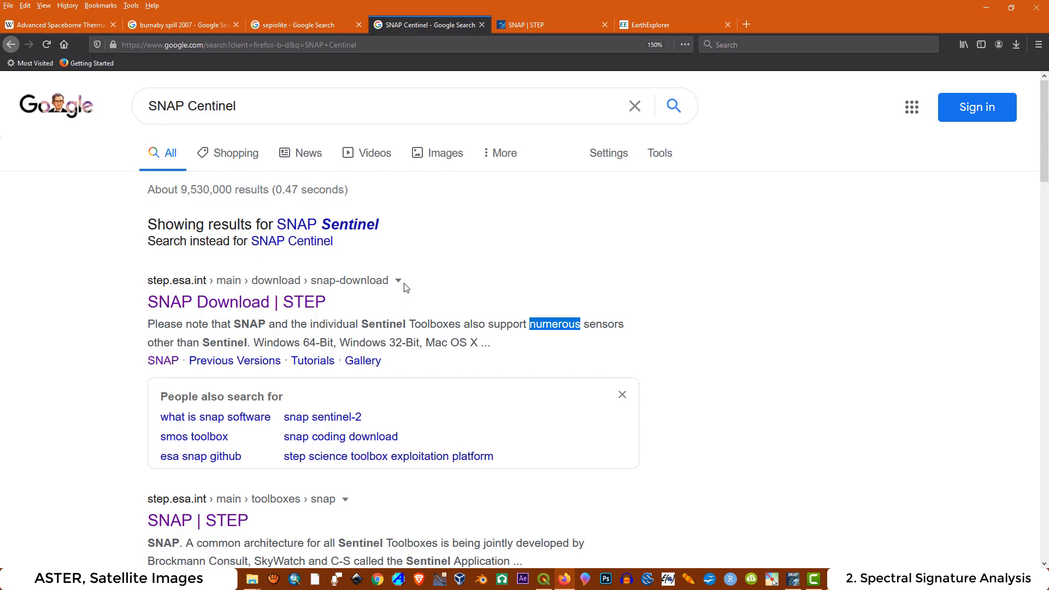
left_click(462, 302)
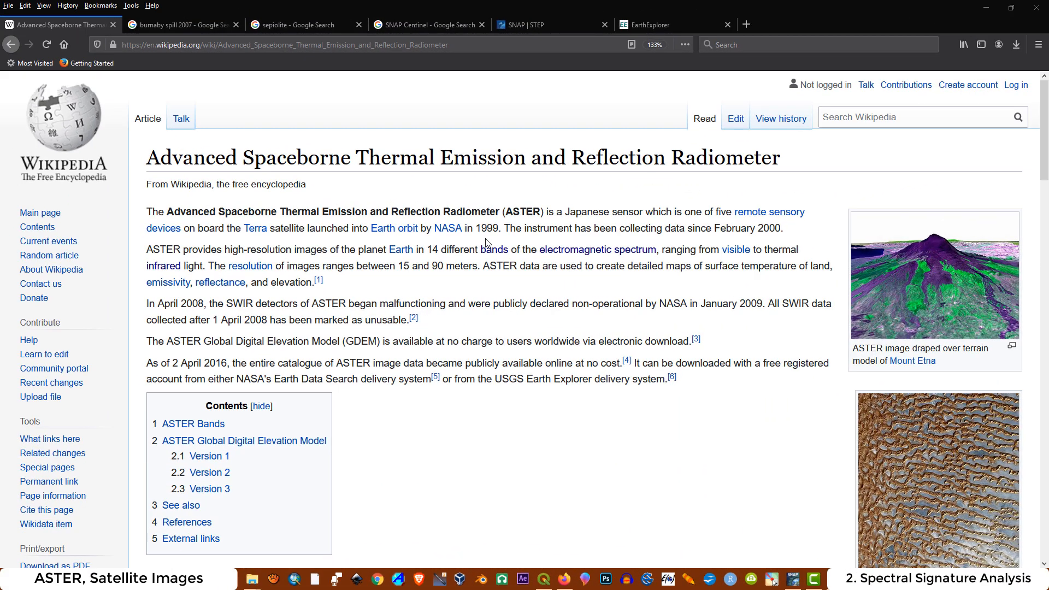
scroll(486, 243, "down", 7)
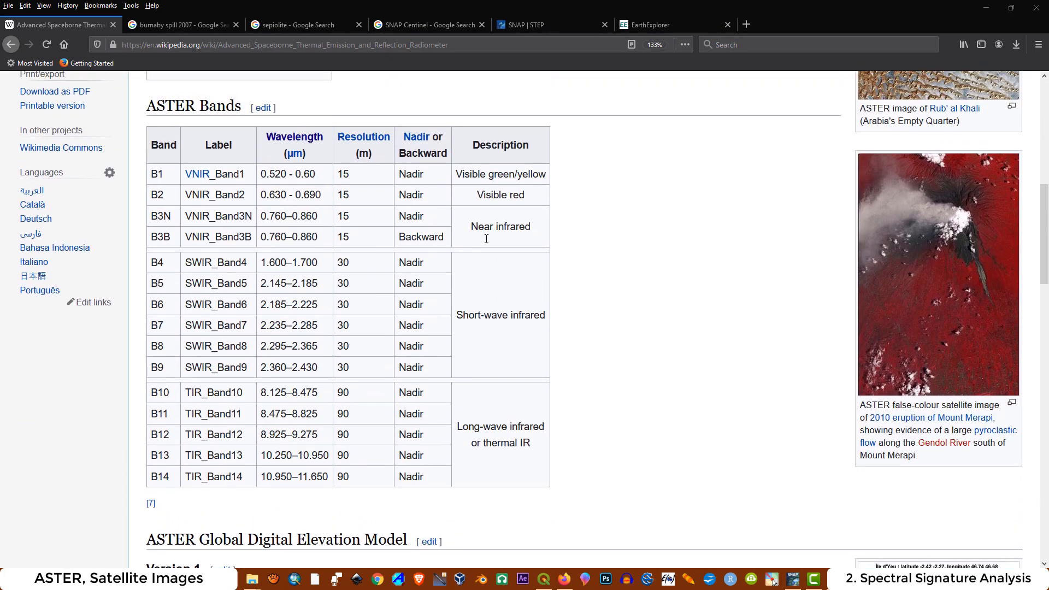
scroll(486, 239, "up", 1)
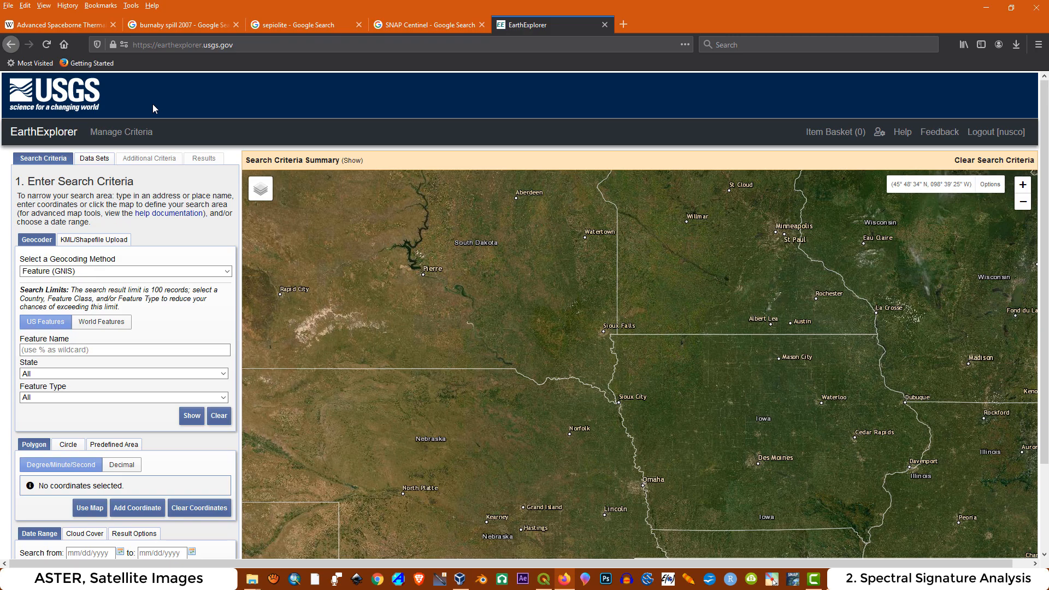
Switch to QGIS and view the ASTER preprocessing tool of the Semi-Automatic Classification Plugin.
left_click(544, 580)
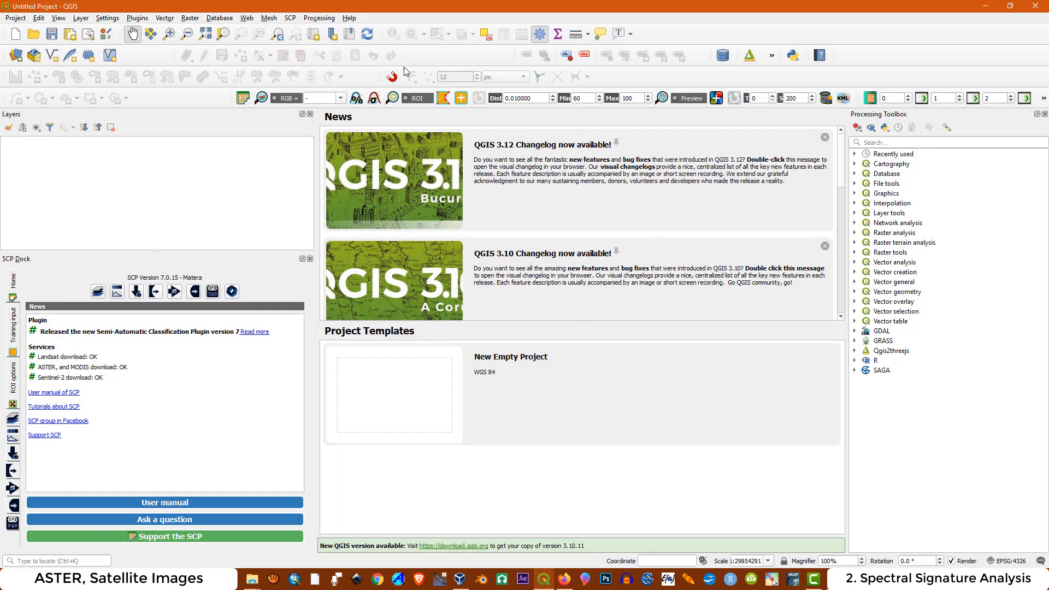
left_click(290, 18)
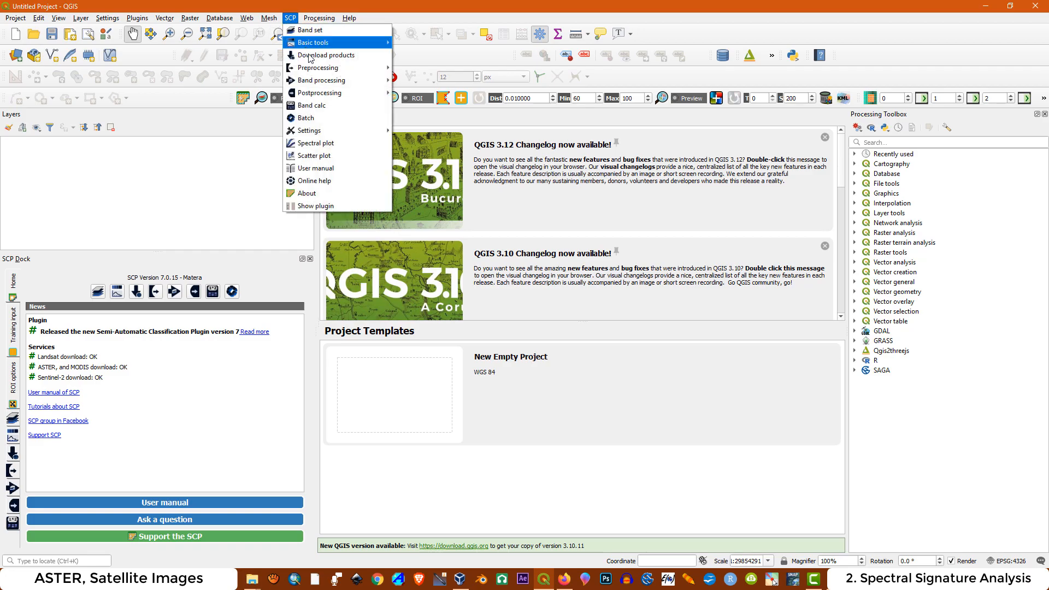
mouse_move(350, 67)
left_click(415, 67)
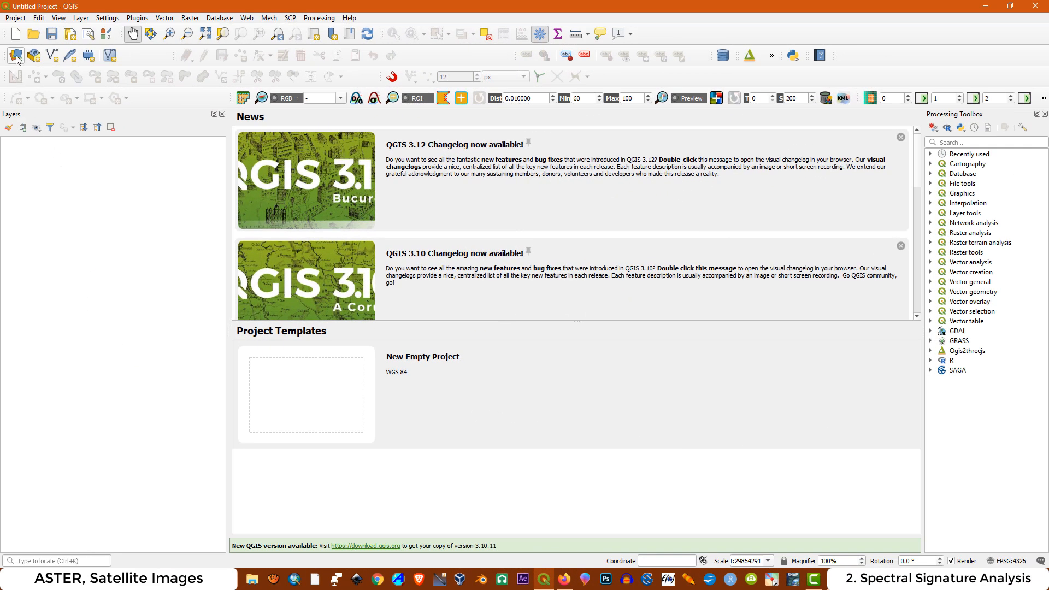
Add the 14 reflectance band TIFs from the Burnaby Satellite Image Reflectance folder as raster layers, and hide all layers.
left_click(16, 56)
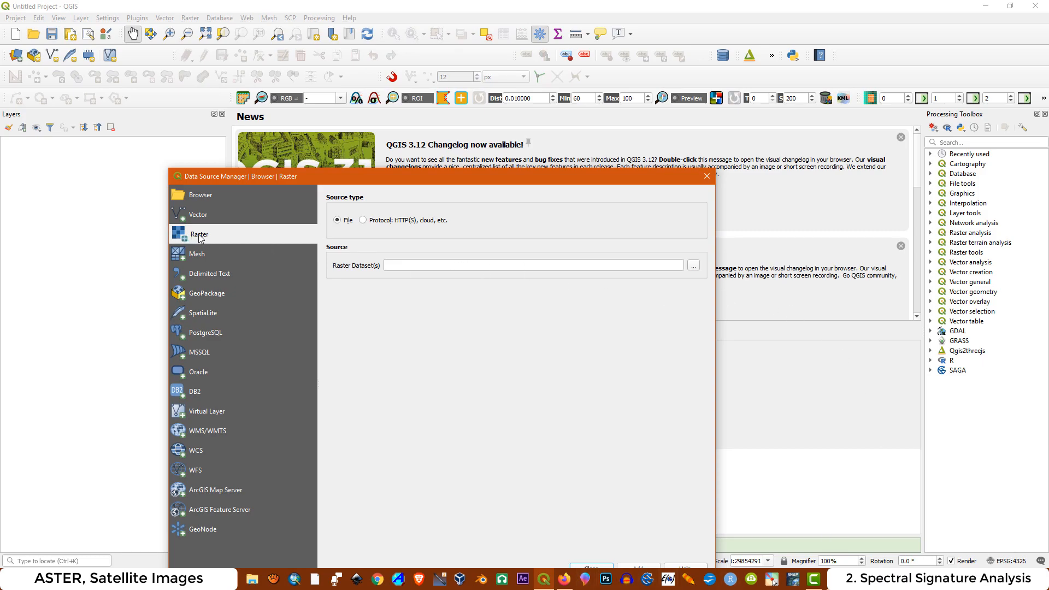
left_click(693, 265)
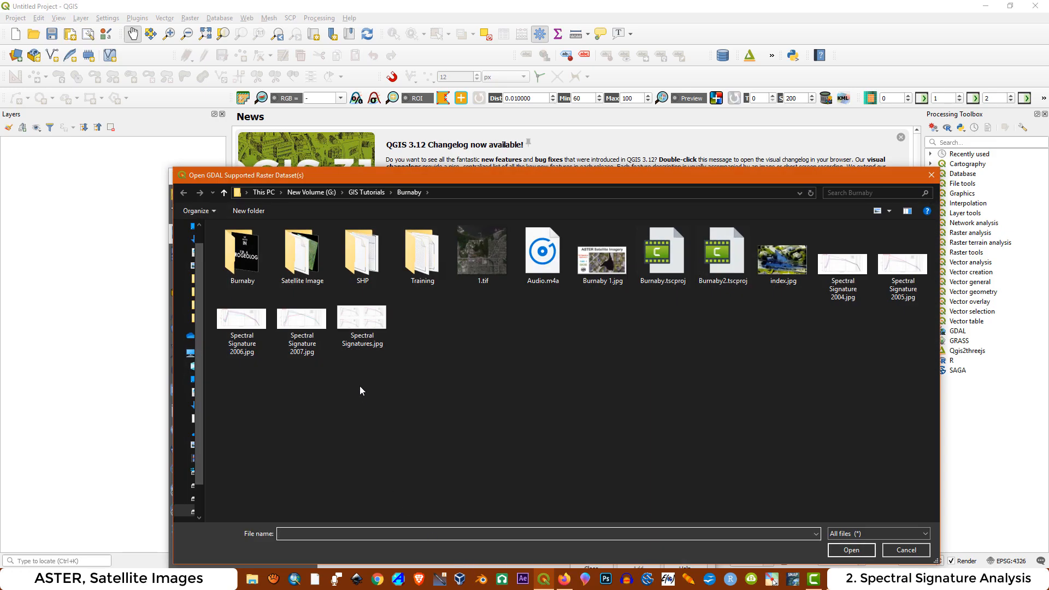
double_click(314, 258)
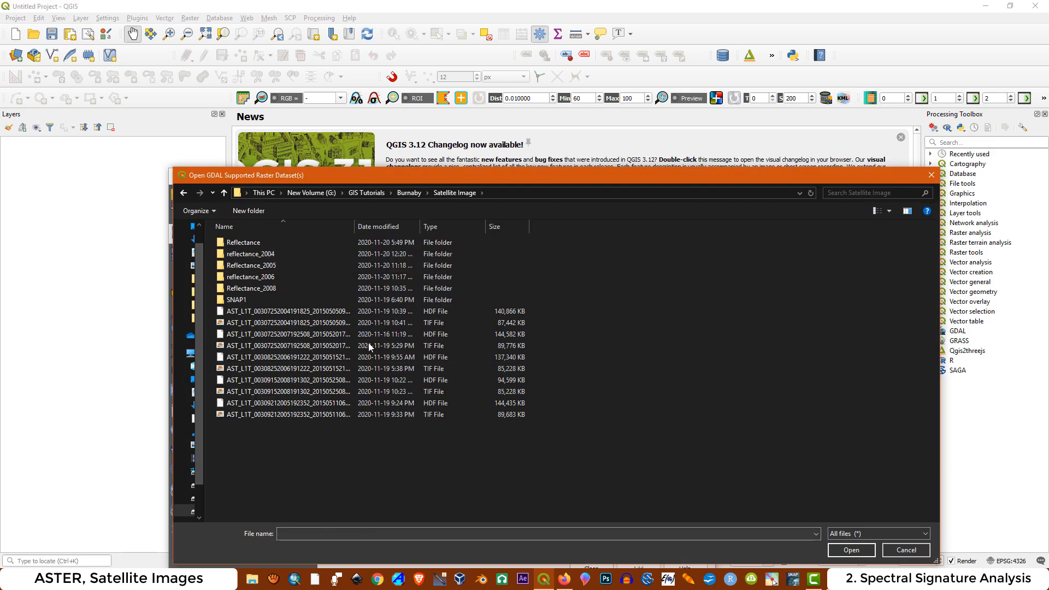
double_click(233, 244)
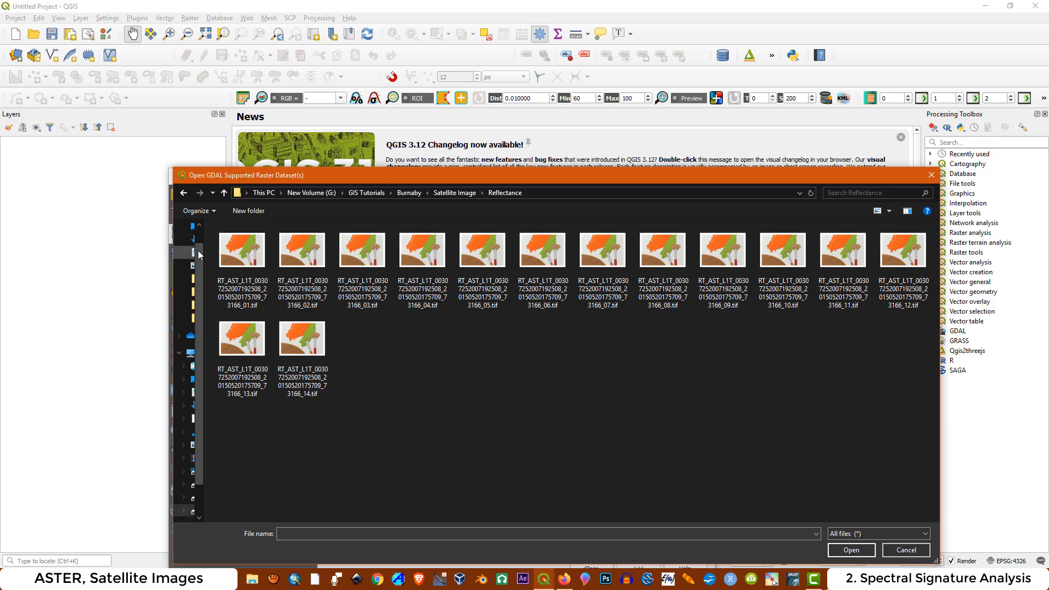
left_click_drag(231, 424, 916, 254)
left_click(850, 550)
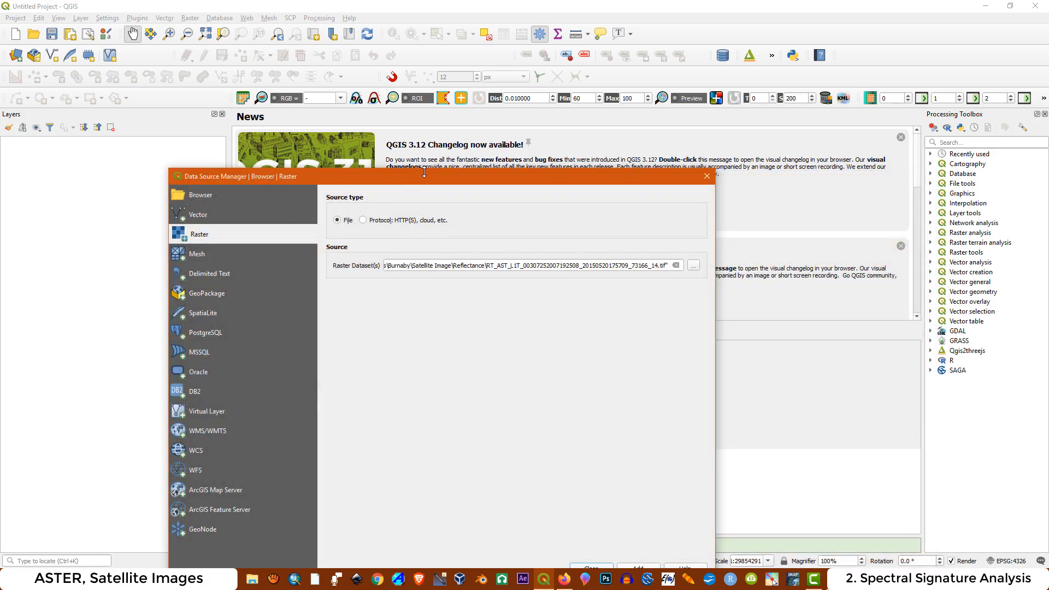
left_click(662, 477)
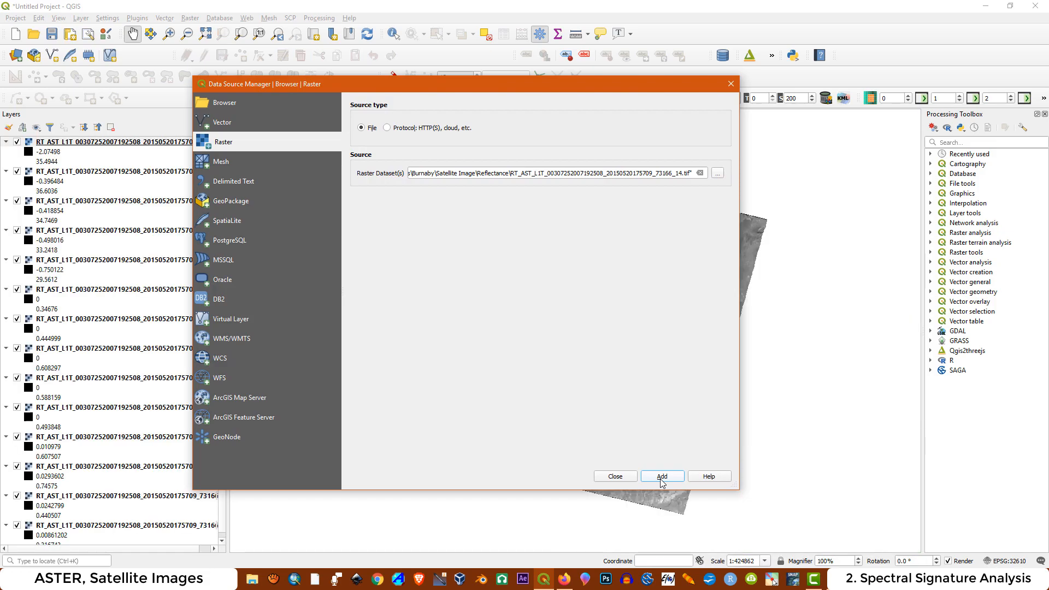
left_click(616, 477)
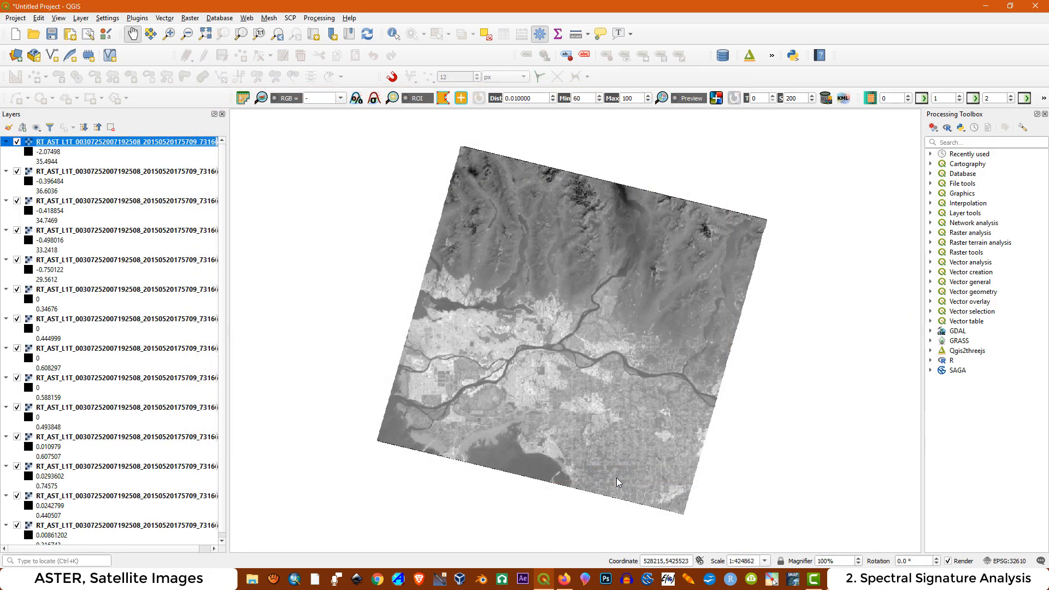
left_click(36, 127)
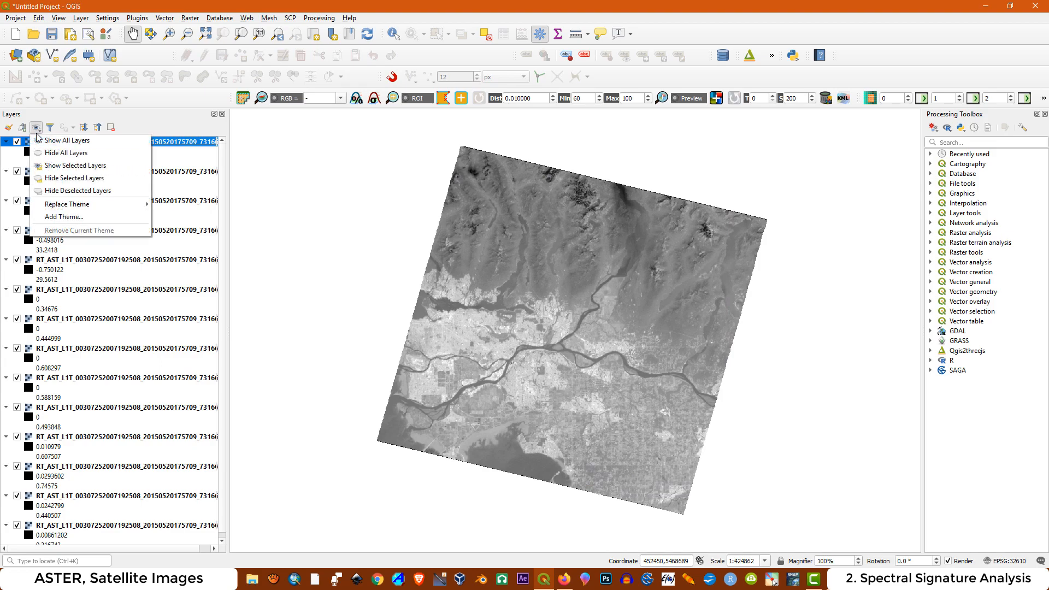
left_click(63, 153)
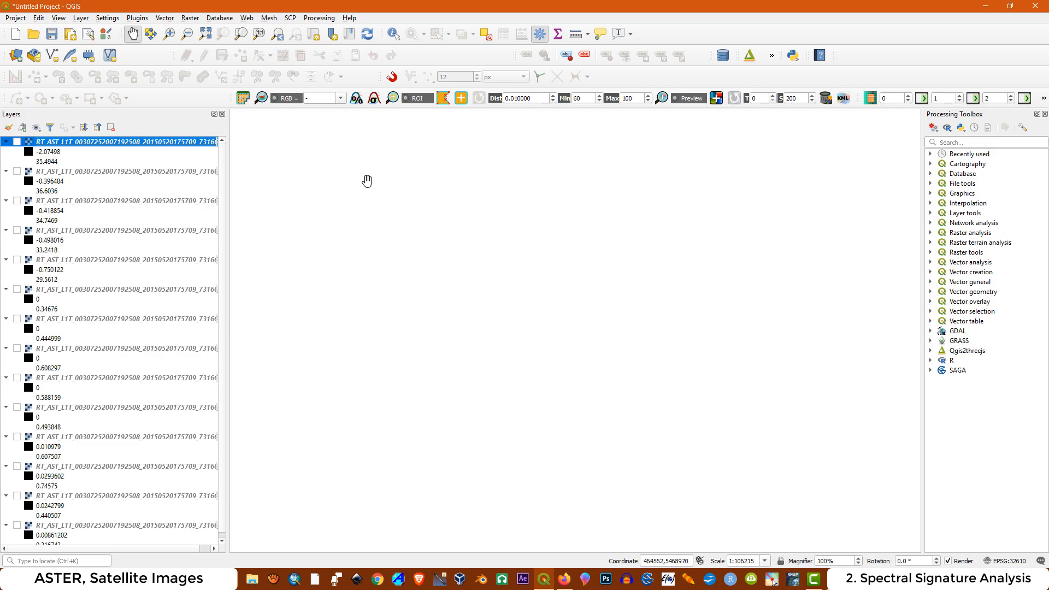
Refresh the single band list in the SCP Band set tool and add bands 01 to 14 to Band set 1.
left_click(290, 18)
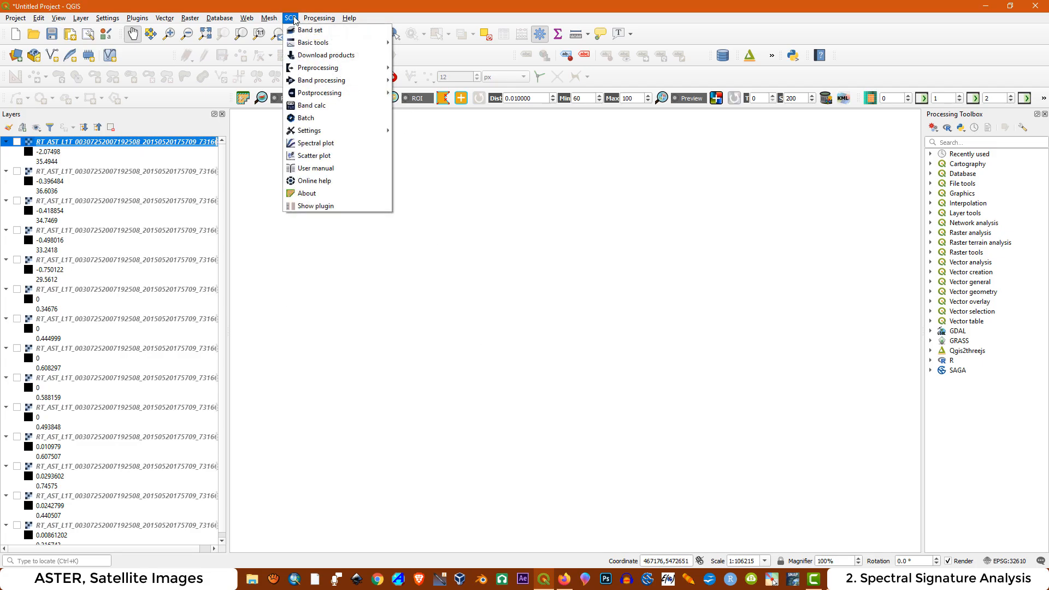
left_click(303, 32)
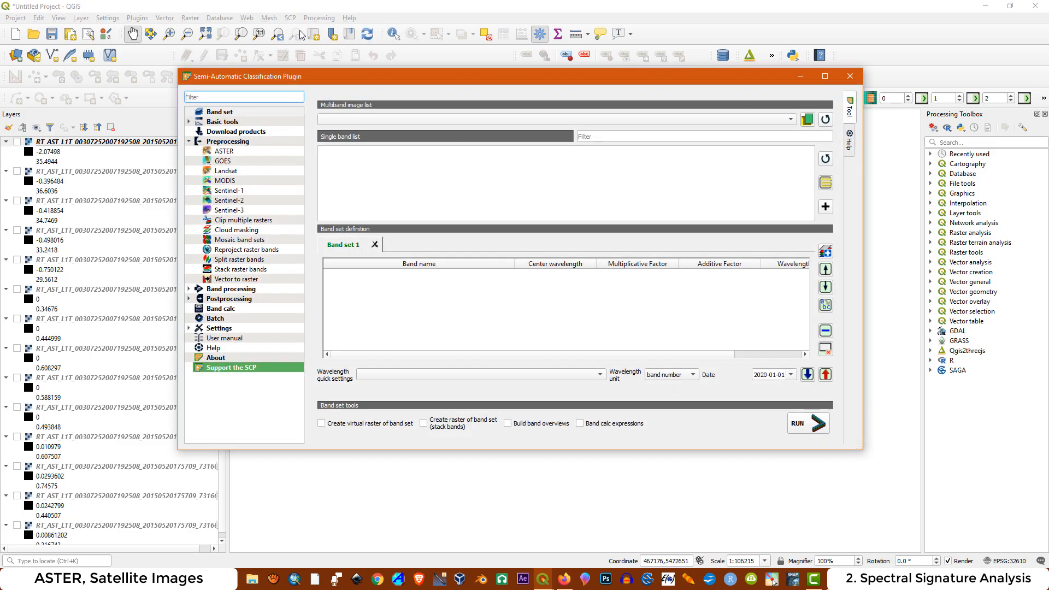
left_click(825, 160)
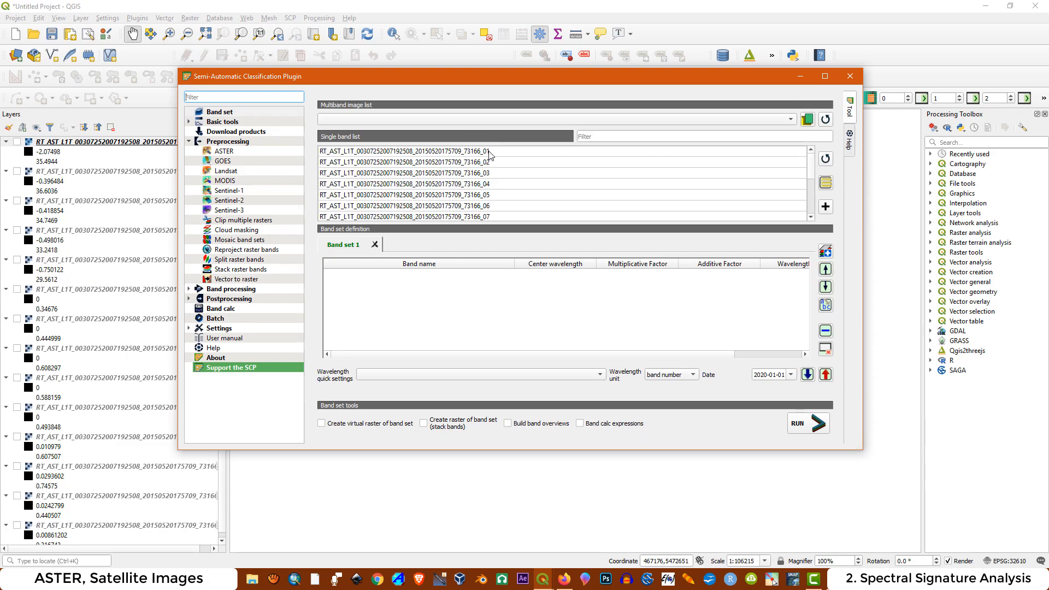
scroll(489, 191, "down", 3)
scroll(484, 221, "up", 3)
left_click(480, 152)
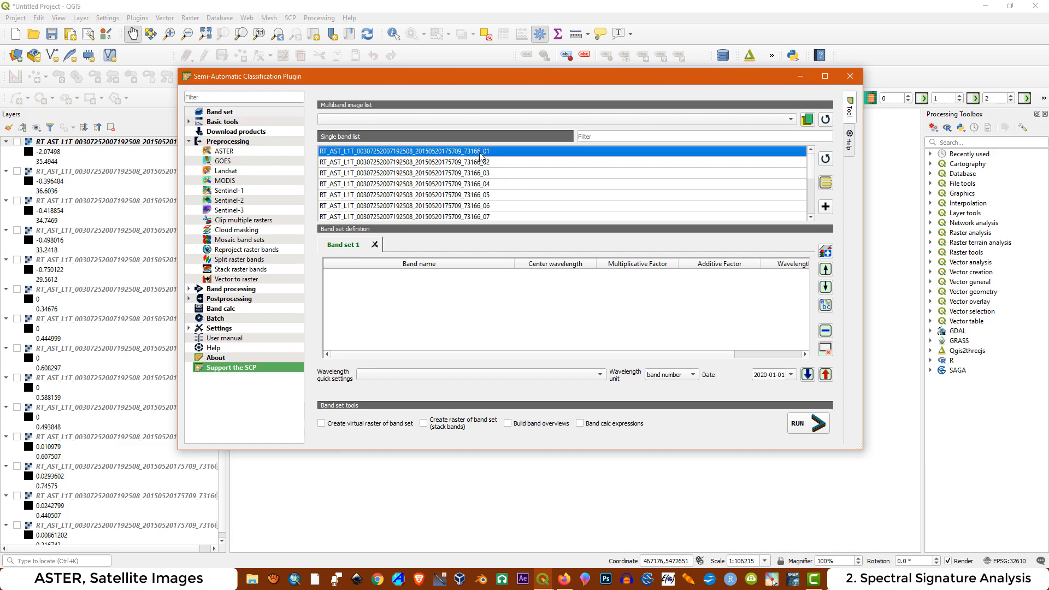
scroll(483, 164, "down", 3)
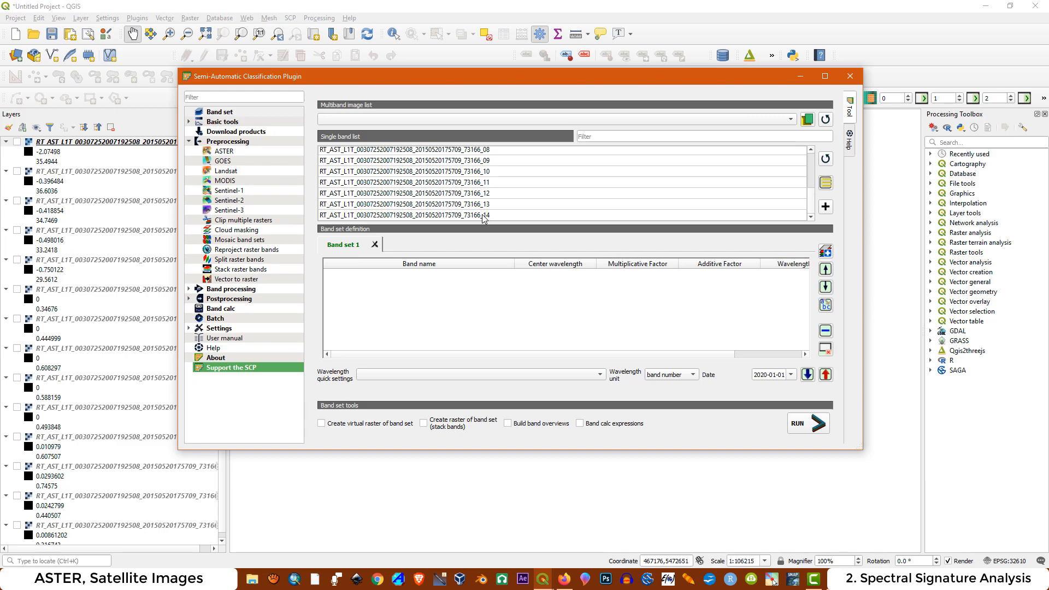
left_click(483, 216, "shift")
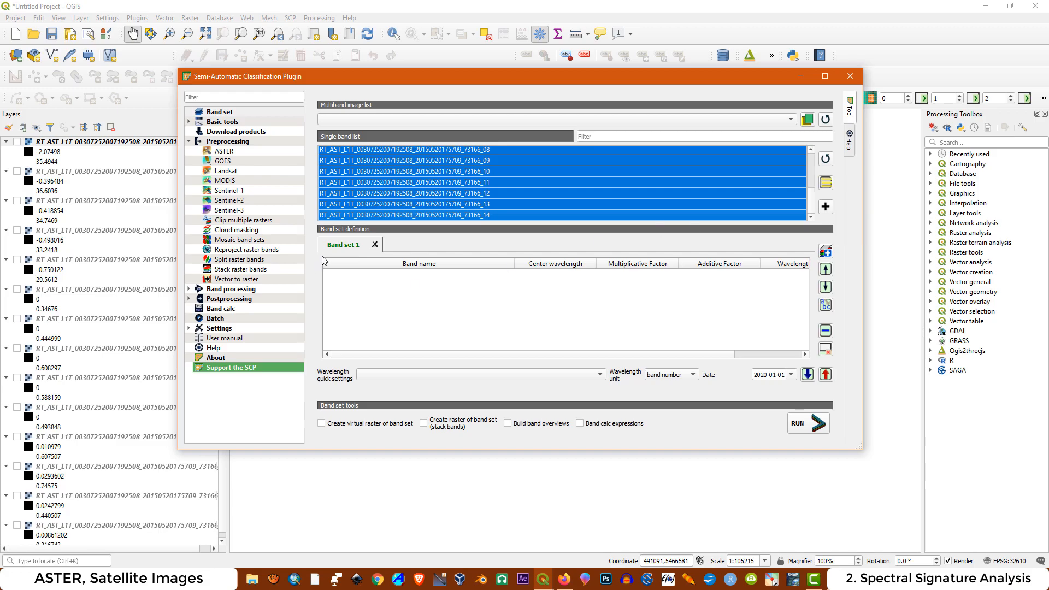
left_click(824, 207)
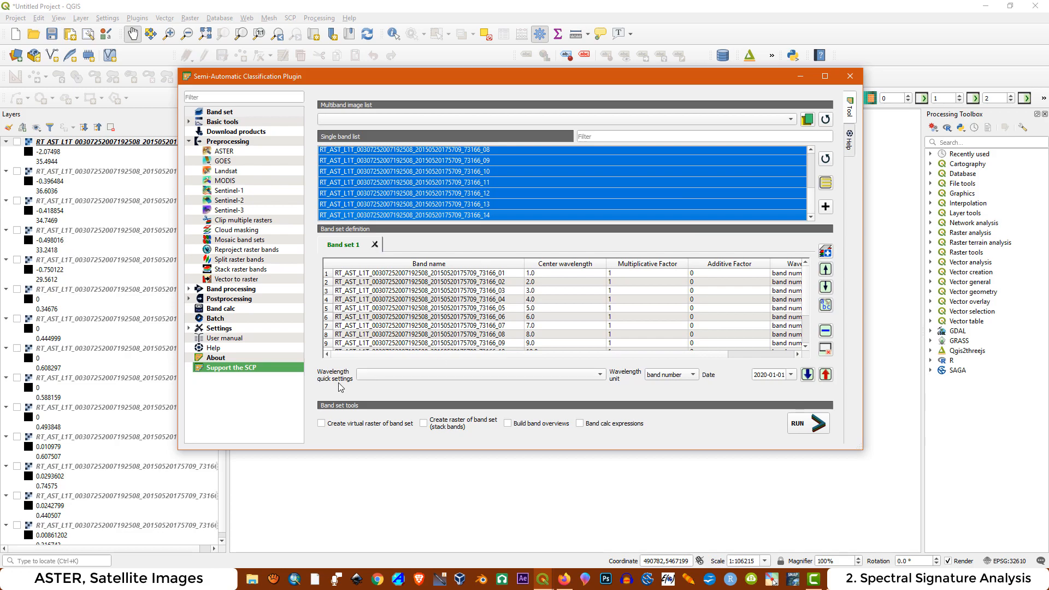
Apply the ASTER [bands 1, 2, 3N, 4 to 14] wavelength quick setting to Band set 1 and put the plugin window away.
left_click(418, 374)
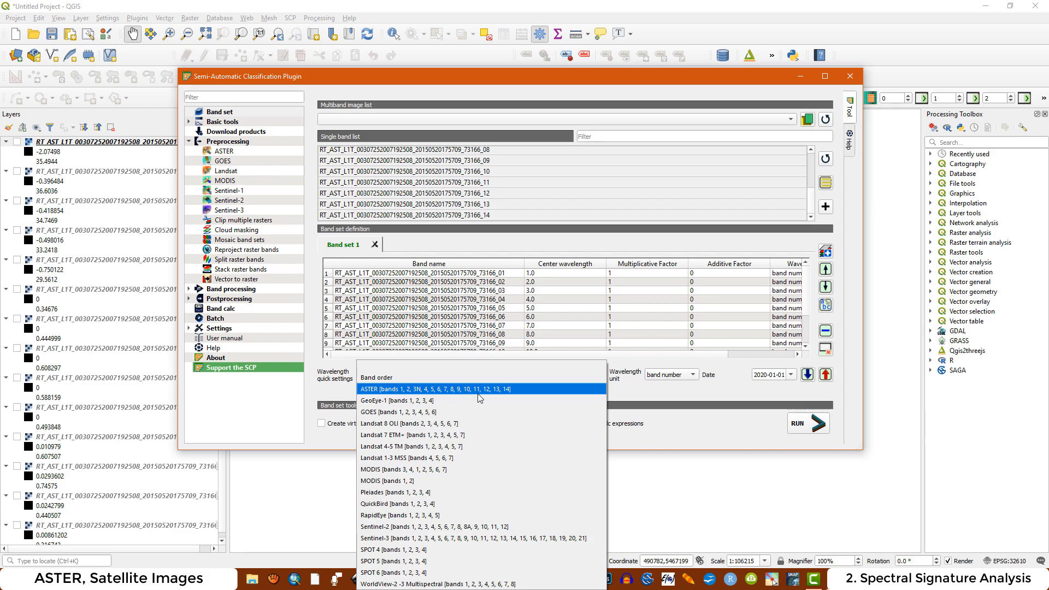
left_click(497, 390)
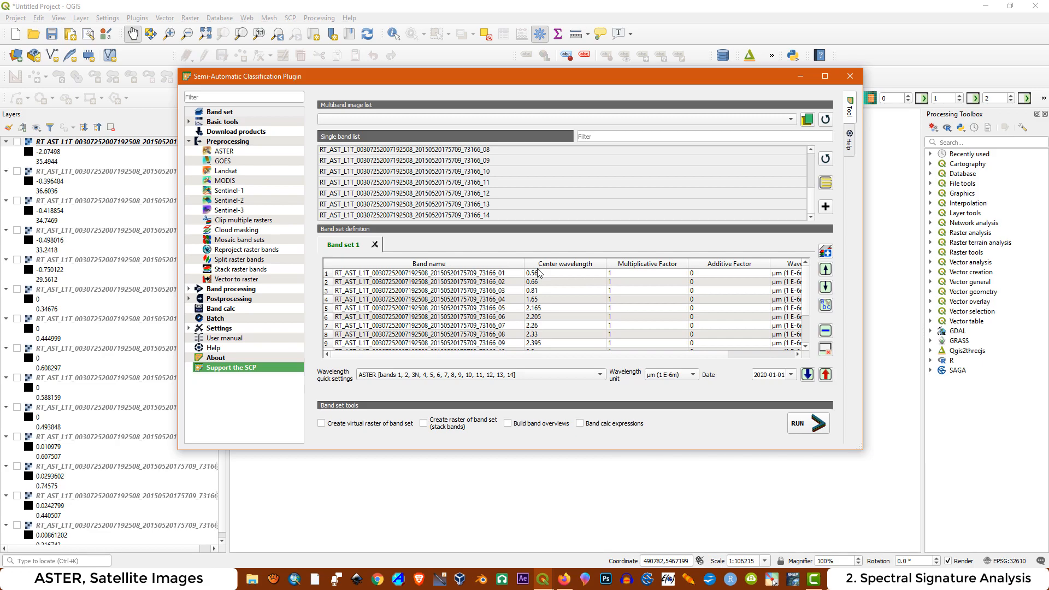
scroll(538, 273, "down", 2)
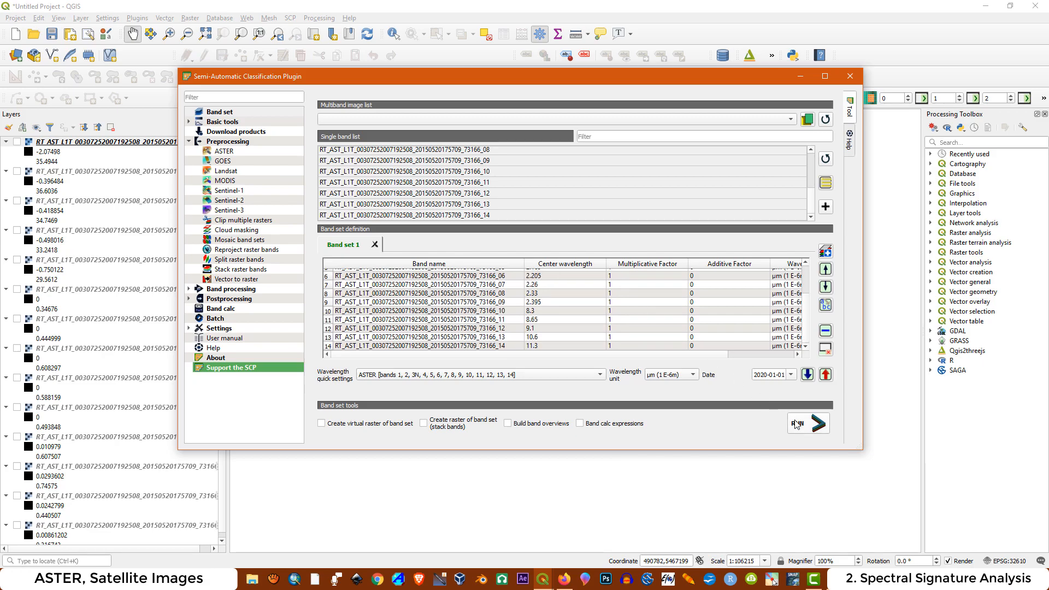
left_click(794, 79)
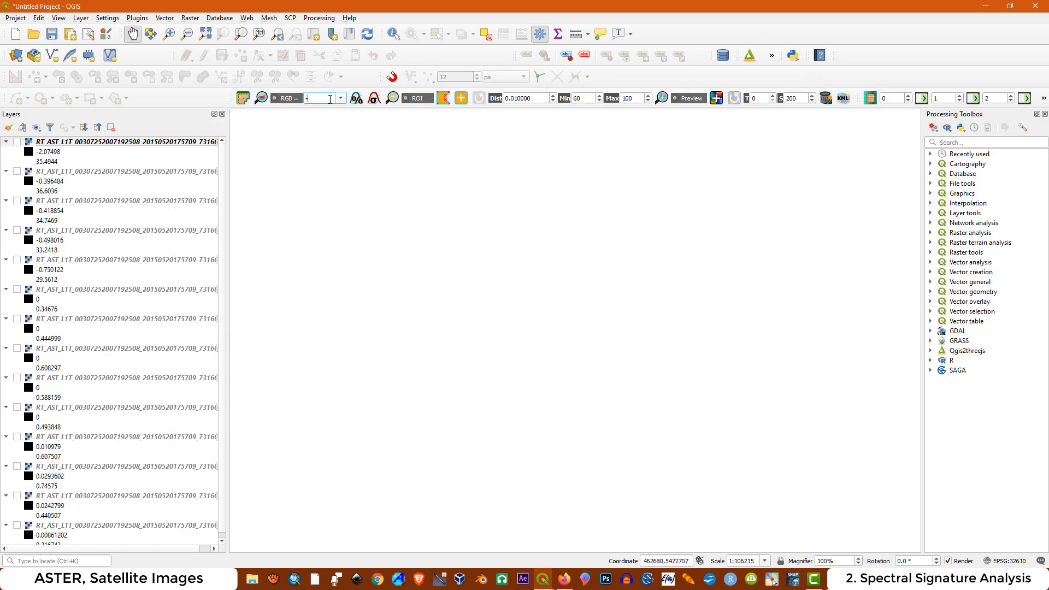
Create the virtual band set with the 3-2-1 RGB composite and display it on the map around the inlet and river.
left_click(340, 99)
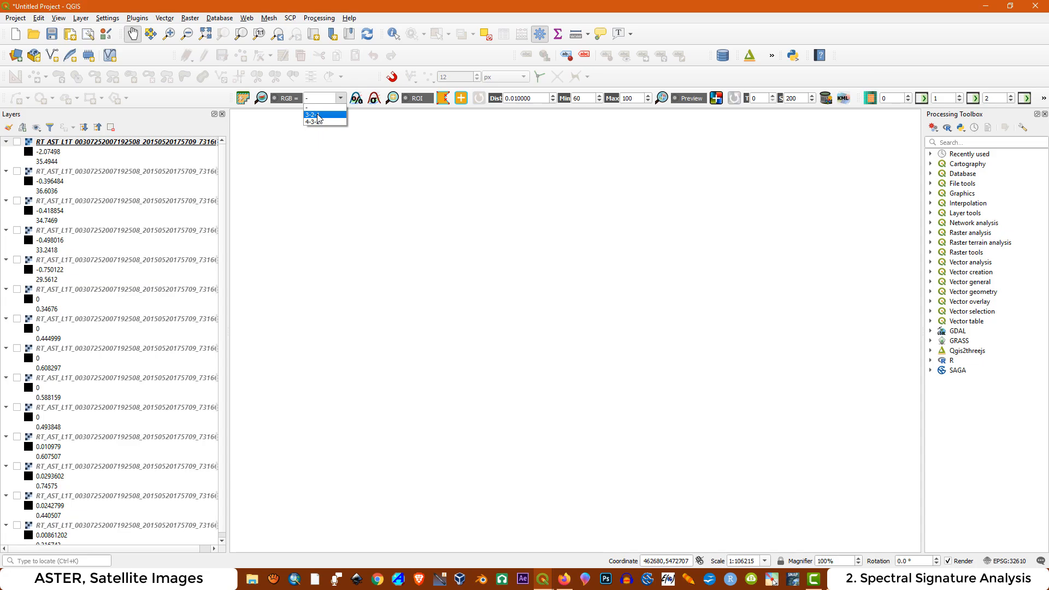
left_click(318, 116)
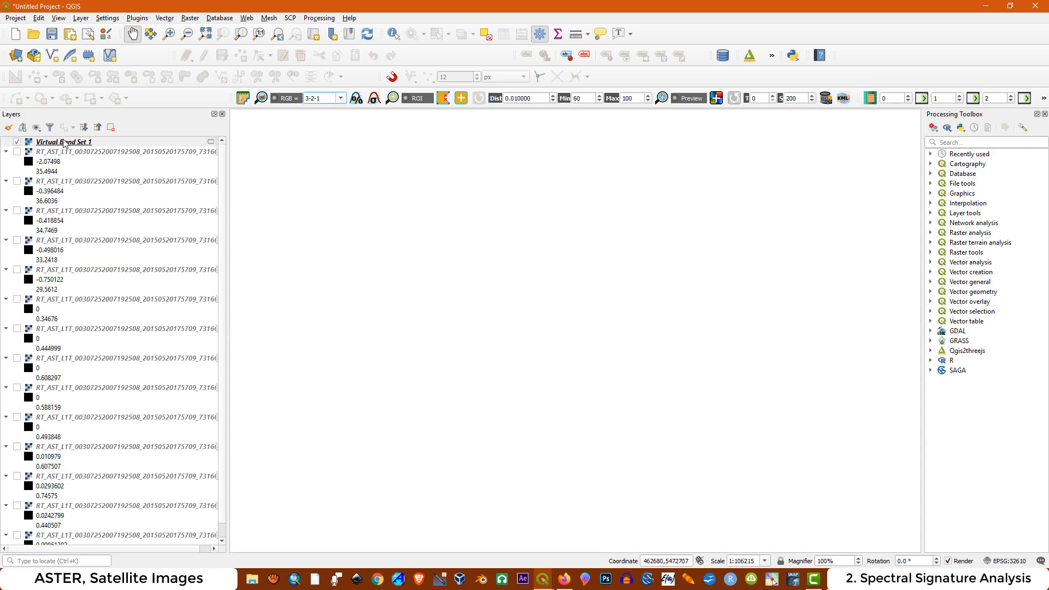
left_click(18, 143)
left_click(17, 142)
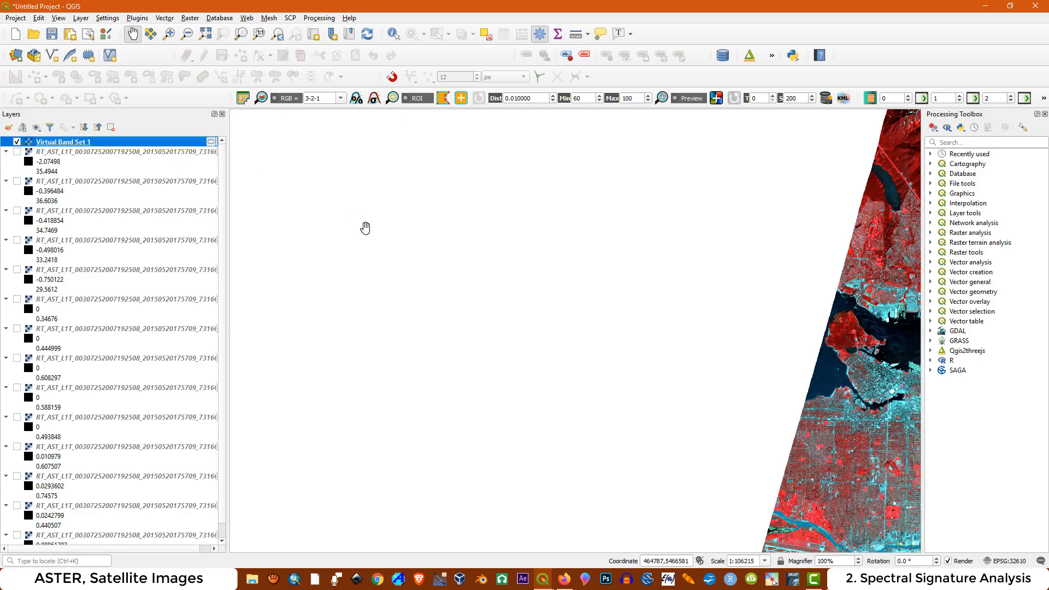
scroll(523, 277, "down", 1)
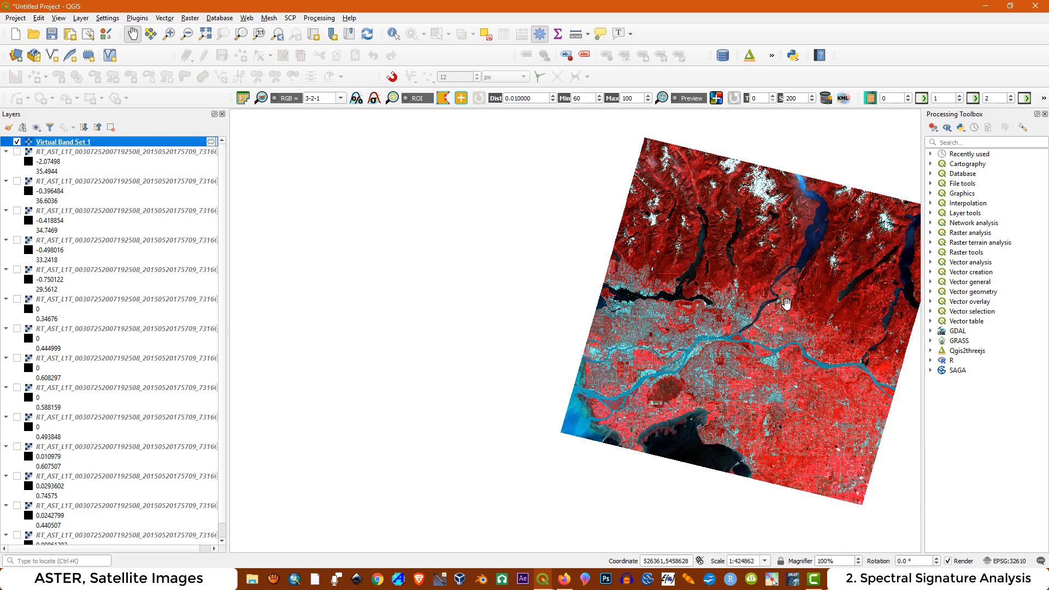
scroll(786, 305, "up", 1)
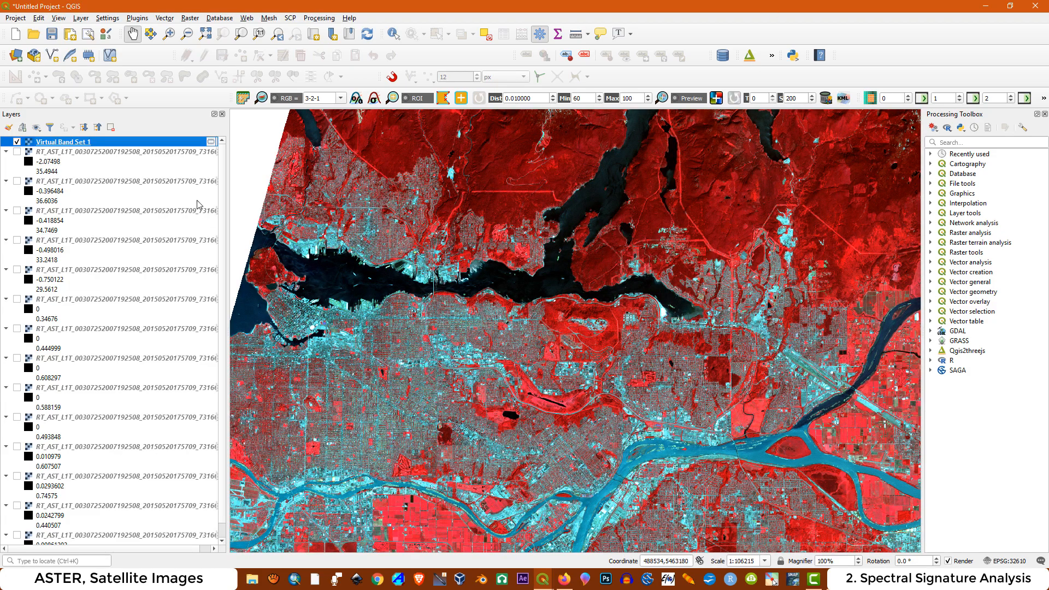
Add Pixel_15m_resolution.shp, Pixel_30m_resolution.shp and Pixel_90m_resolution.shp from the Burnaby SHP folder as vector layers.
left_click(24, 52)
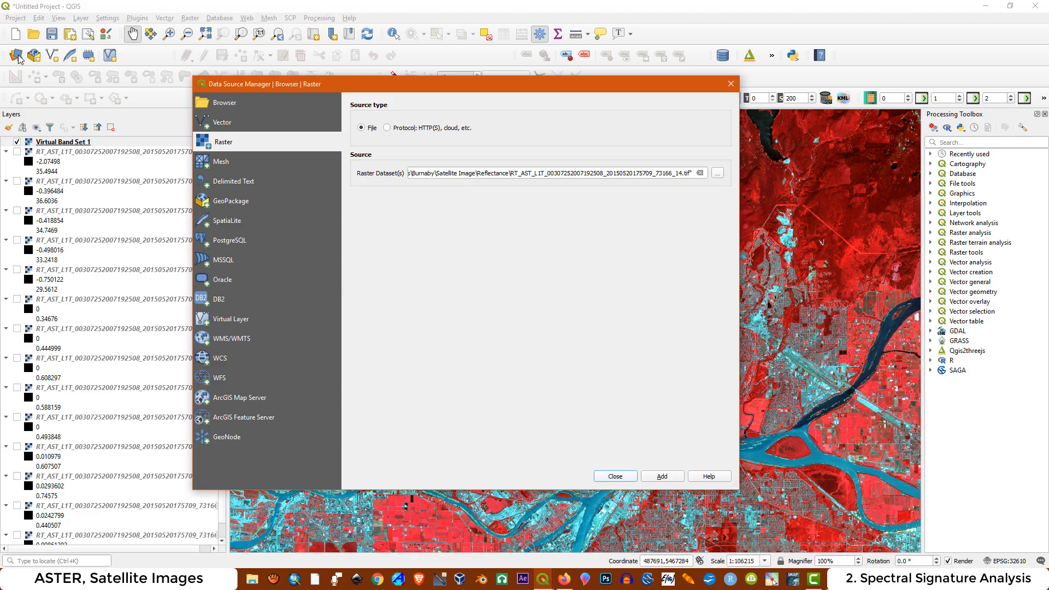
left_click(233, 126)
left_click(716, 188)
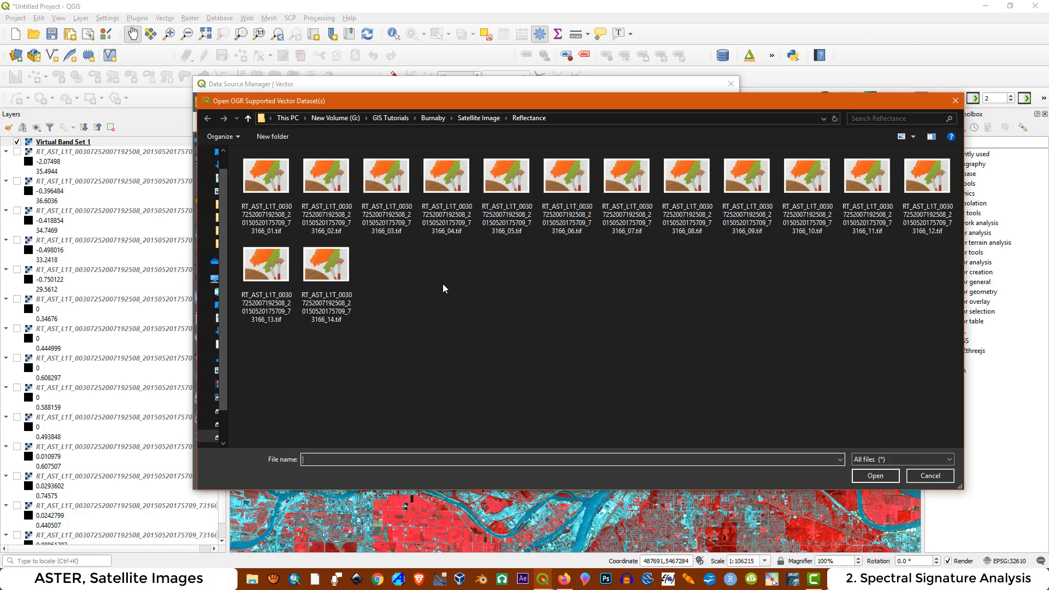
left_click(438, 118)
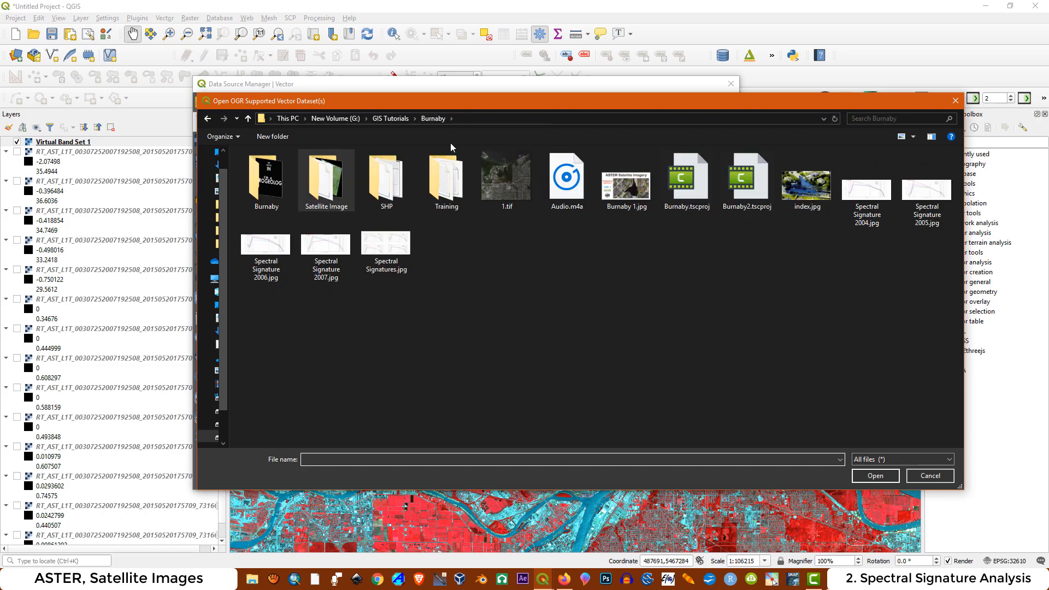
double_click(386, 176)
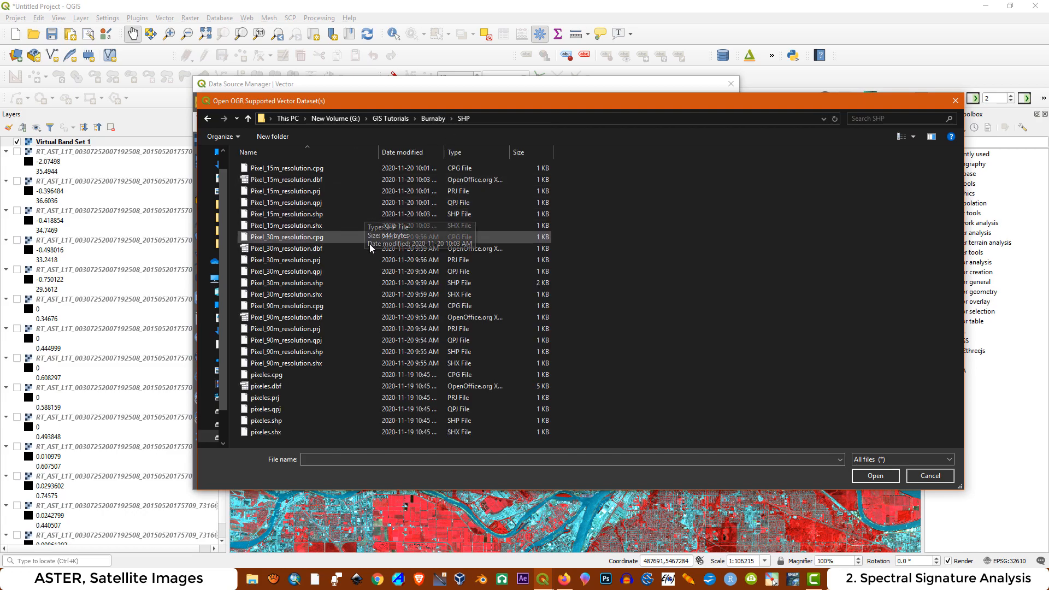
left_click(313, 218)
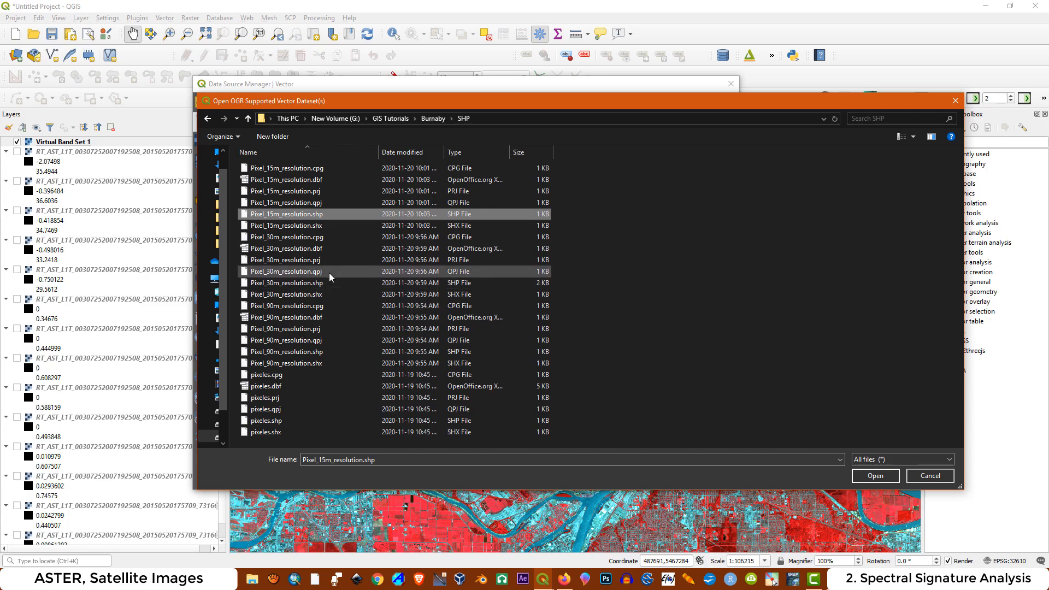
left_click(315, 284, "ctrl")
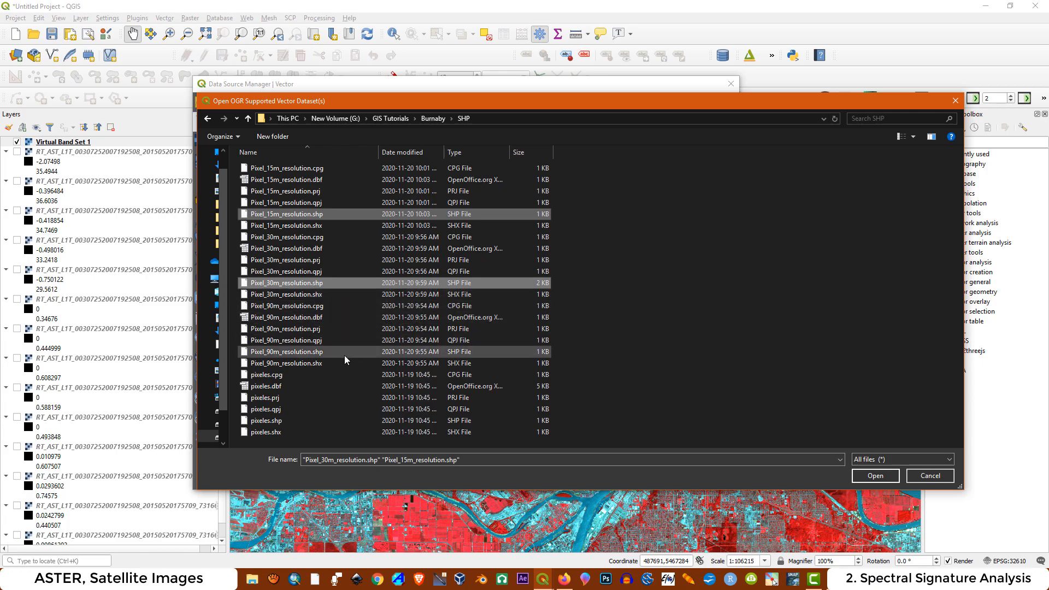
left_click(298, 353, "ctrl")
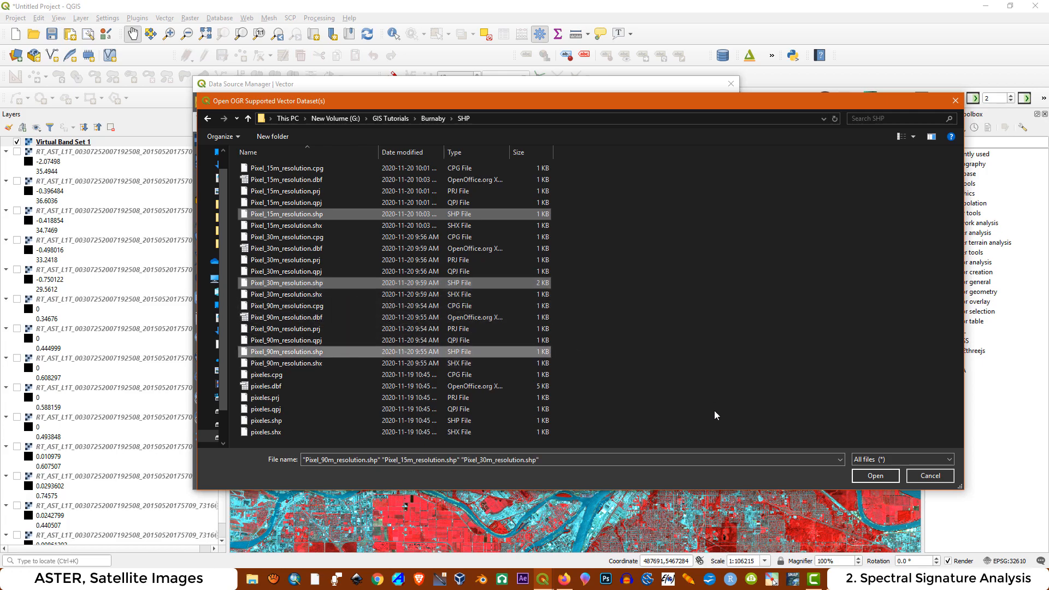
left_click(876, 476)
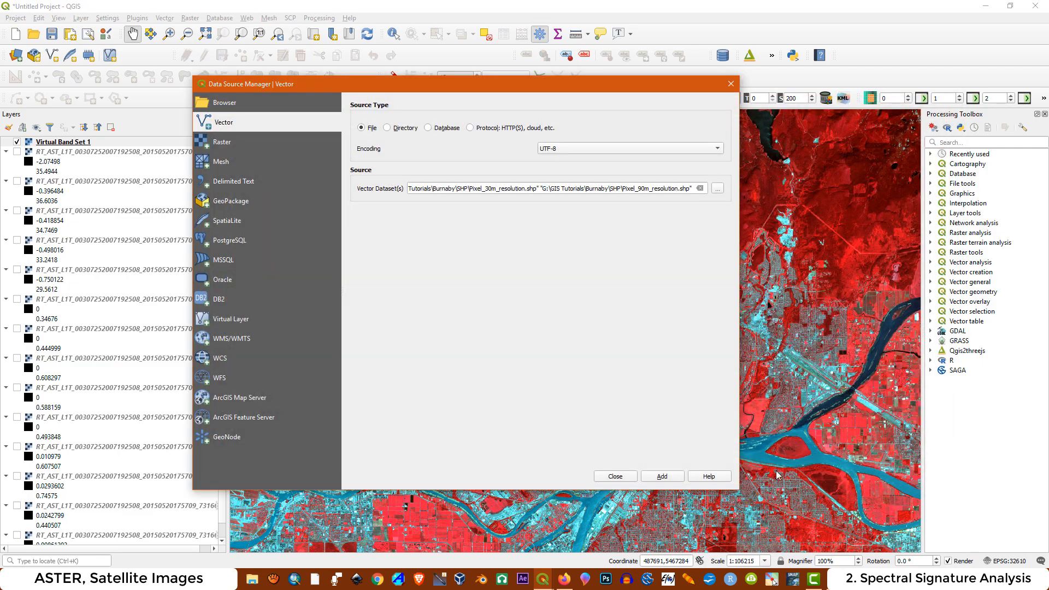
left_click(649, 479)
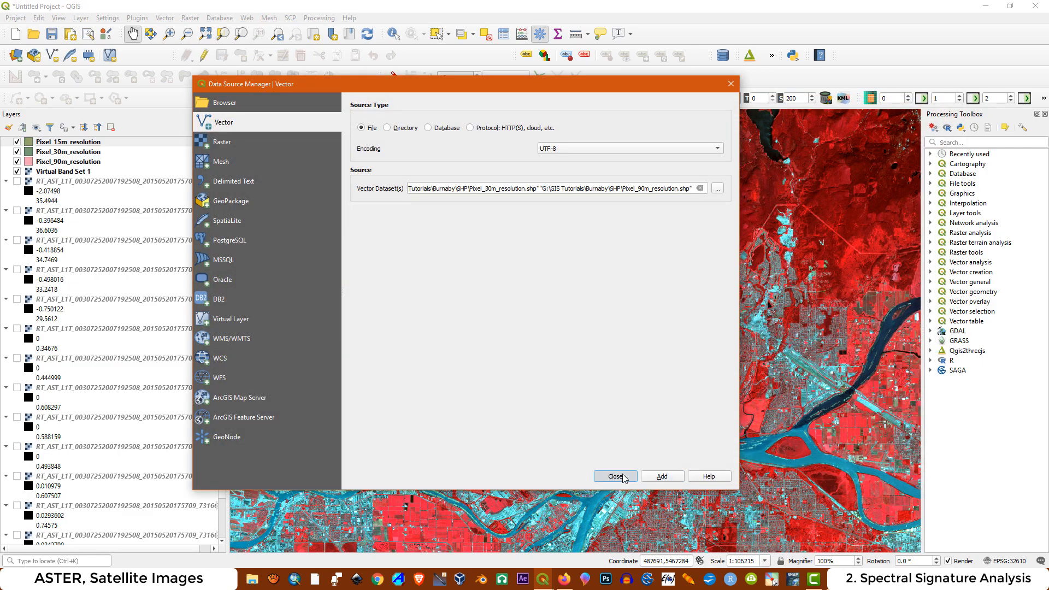
left_click(624, 477)
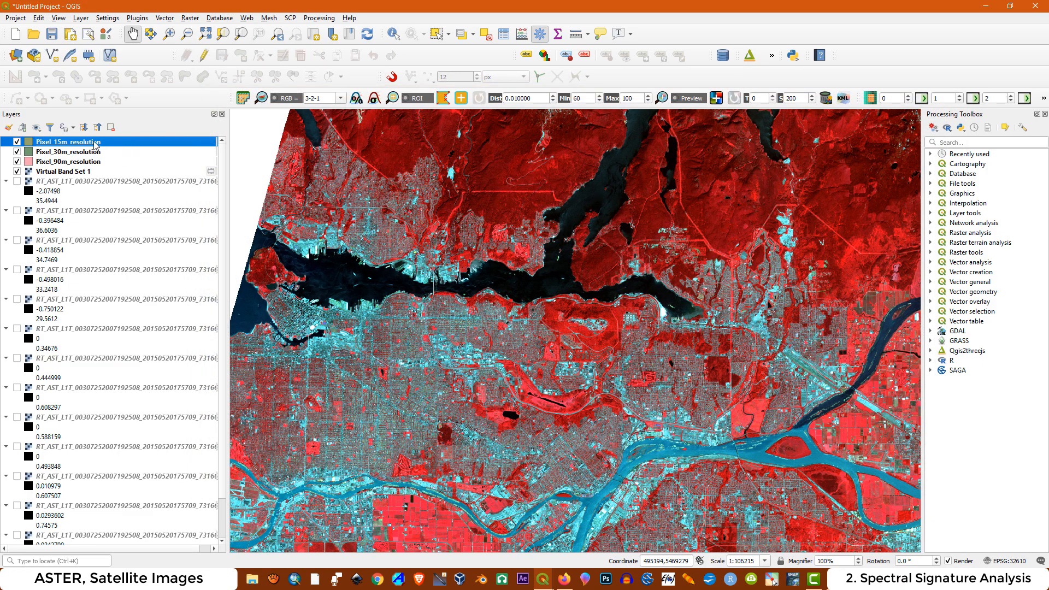
Zoom the map to the Pixel_15m_resolution layer and widen the view until the whole pixel grid and its surroundings fit.
right_click(93, 144)
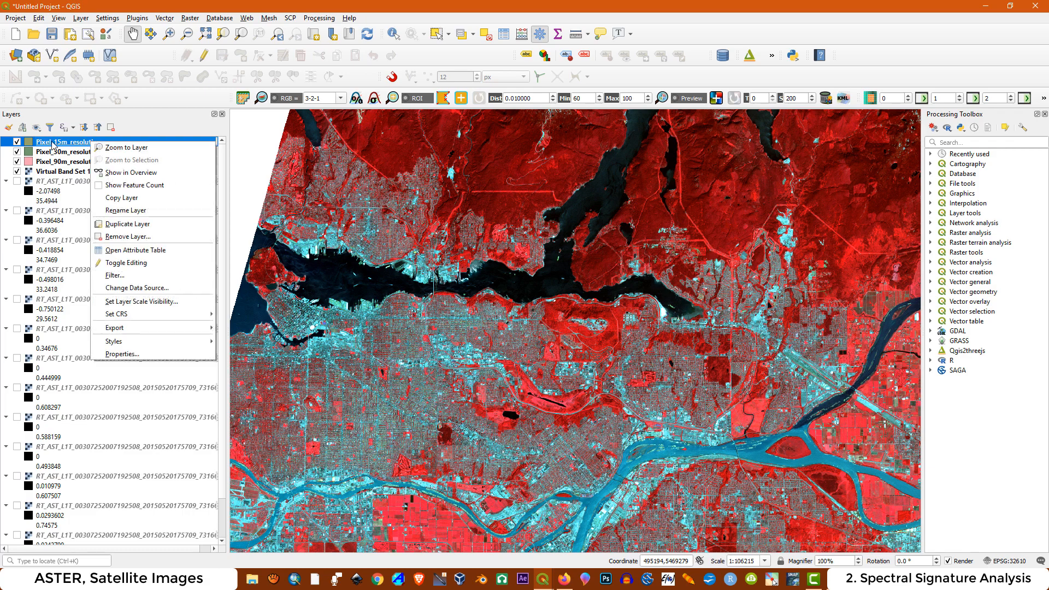
left_click(109, 148)
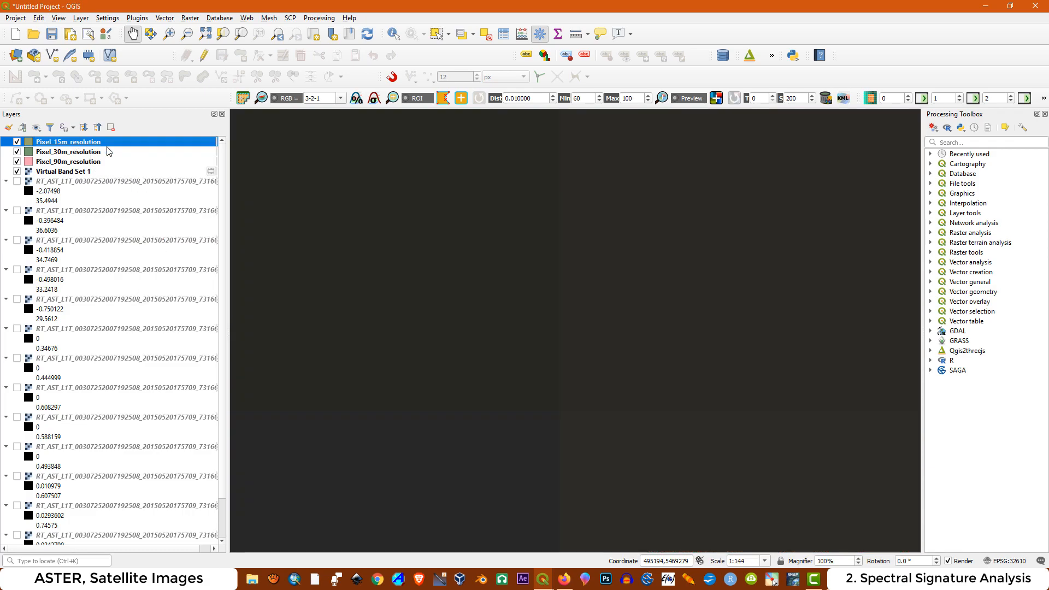
scroll(525, 382, "down", 3)
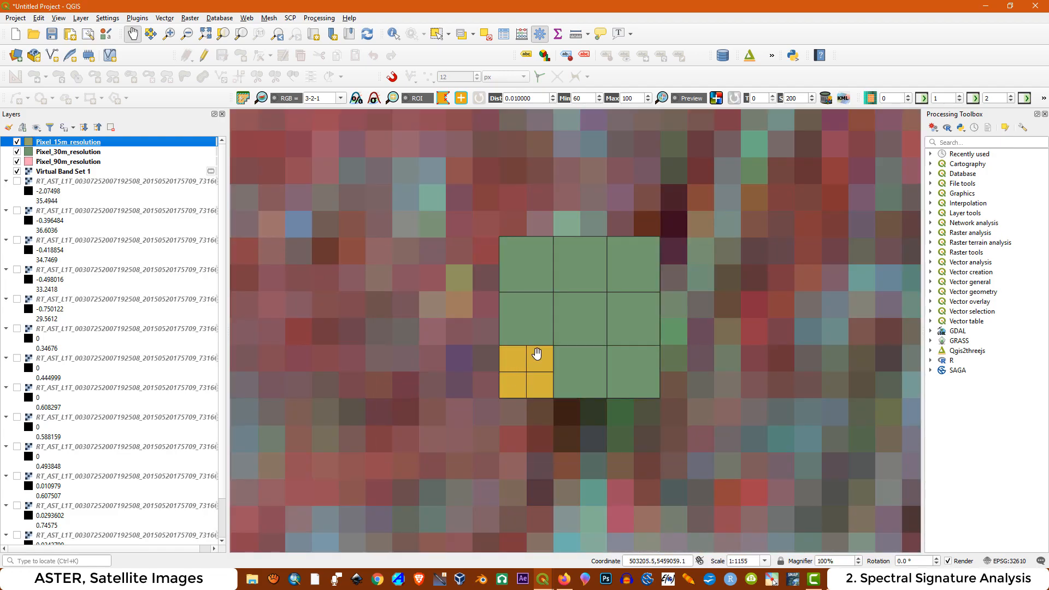
scroll(541, 347, "down", 1)
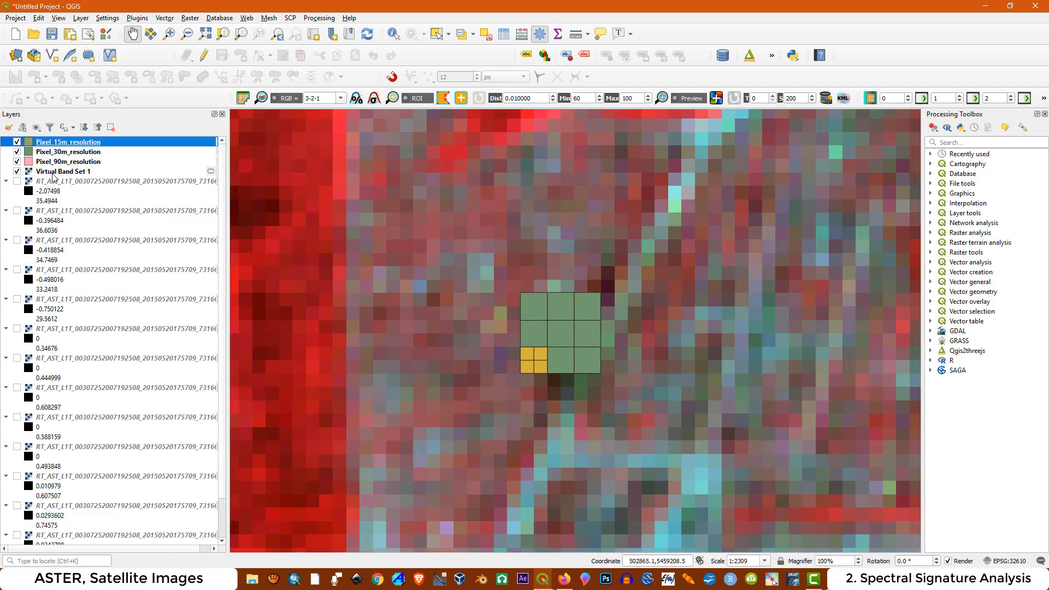
Try setting up a new polygon shapefile layer with the project CRS EPSG:32610 - WGS 84 / UTM zone 10N, and discard it.
left_click(88, 21)
mouse_move(104, 42)
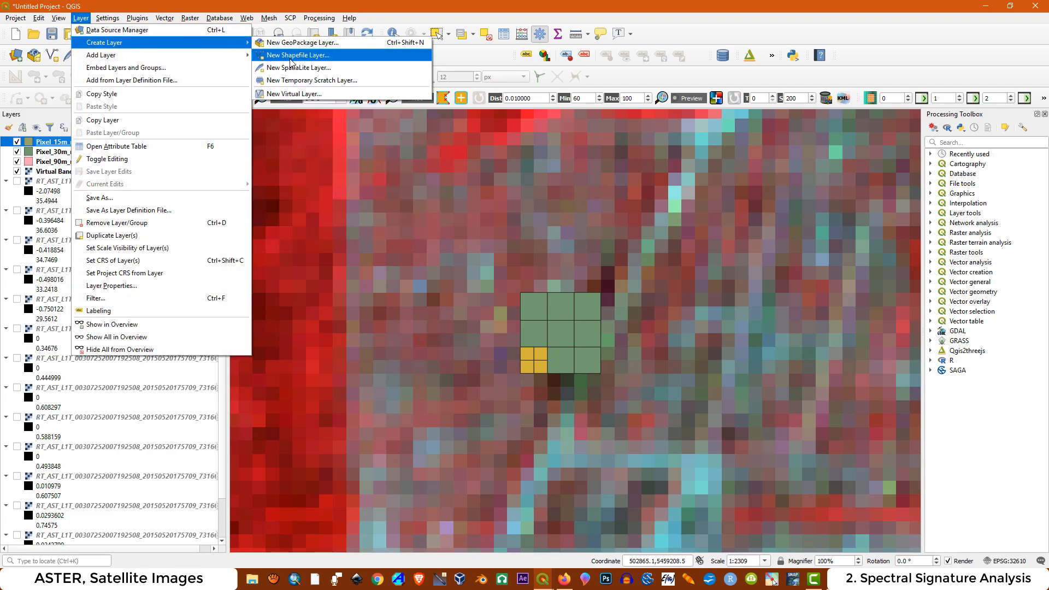
left_click(290, 56)
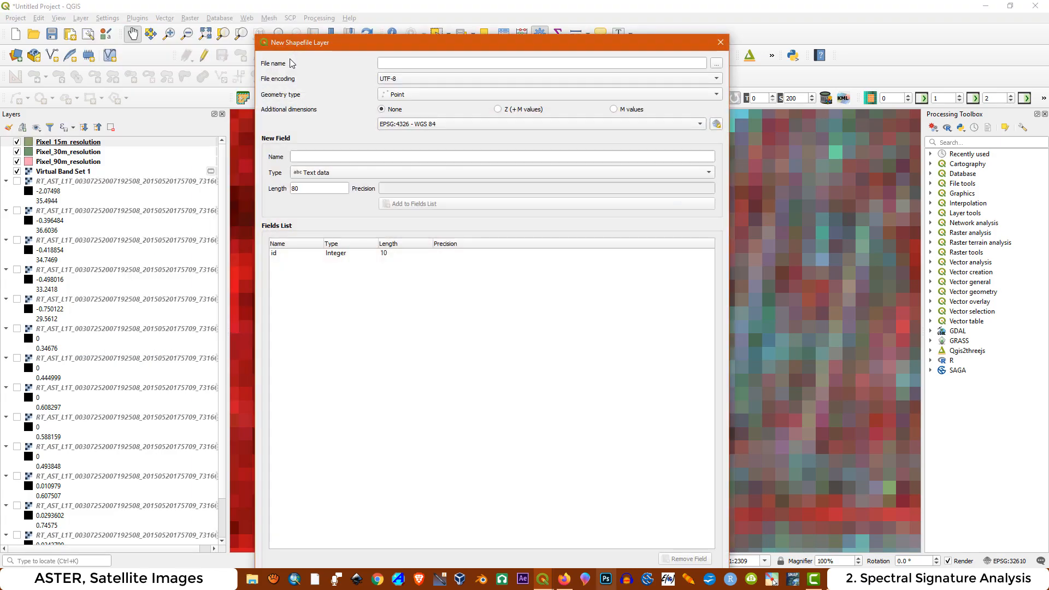
left_click(716, 64)
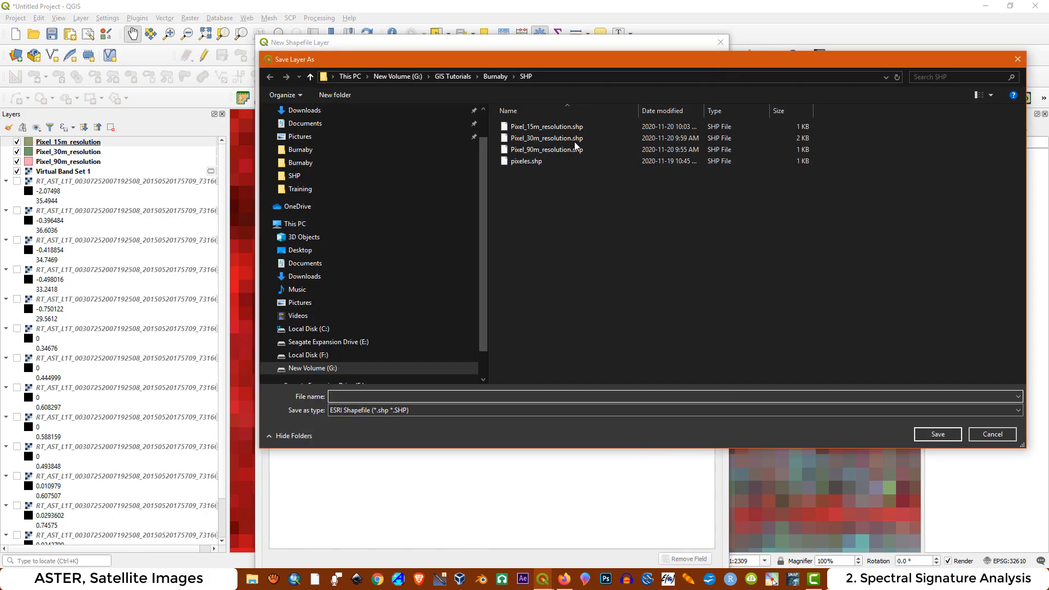
left_click(988, 435)
left_click(406, 96)
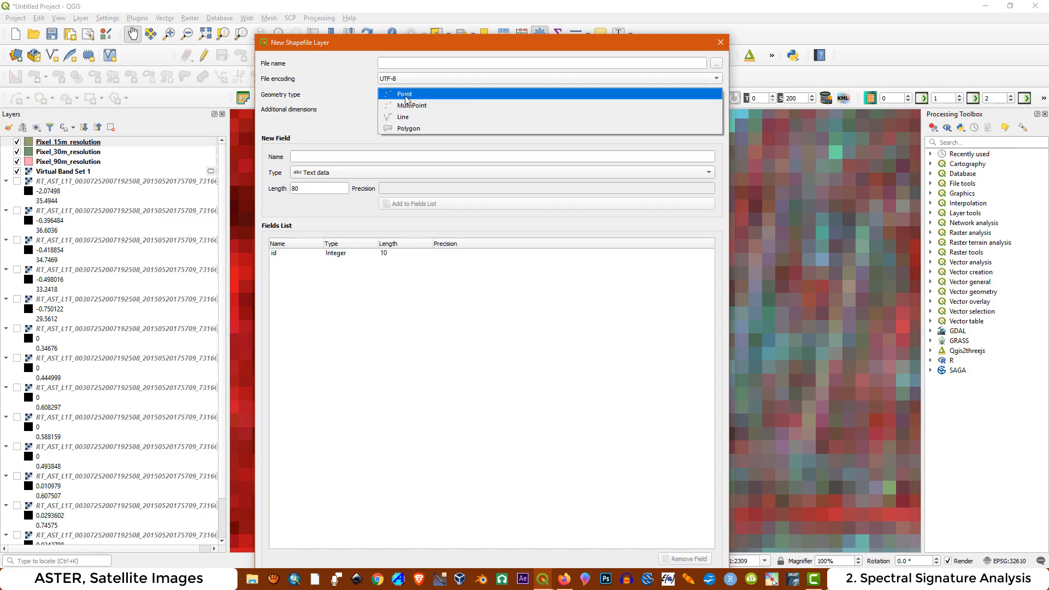
left_click(414, 128)
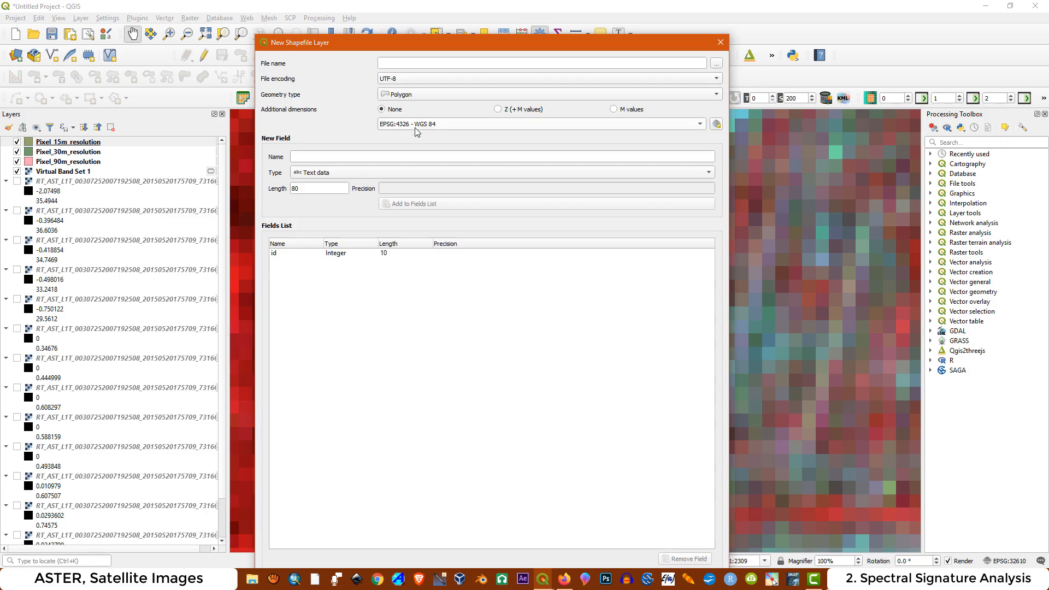
left_click(433, 125)
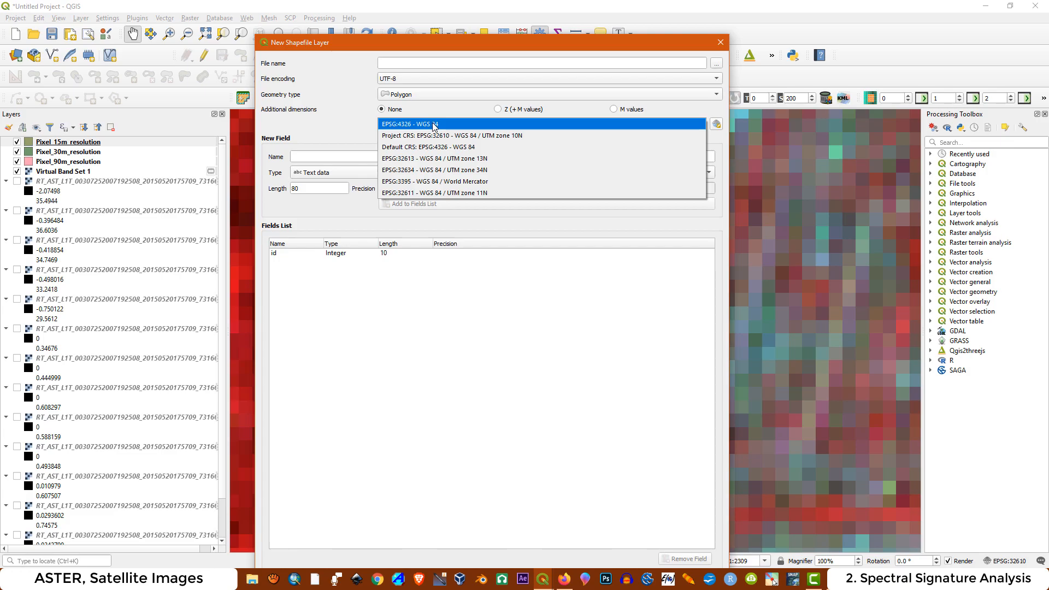
left_click(469, 137)
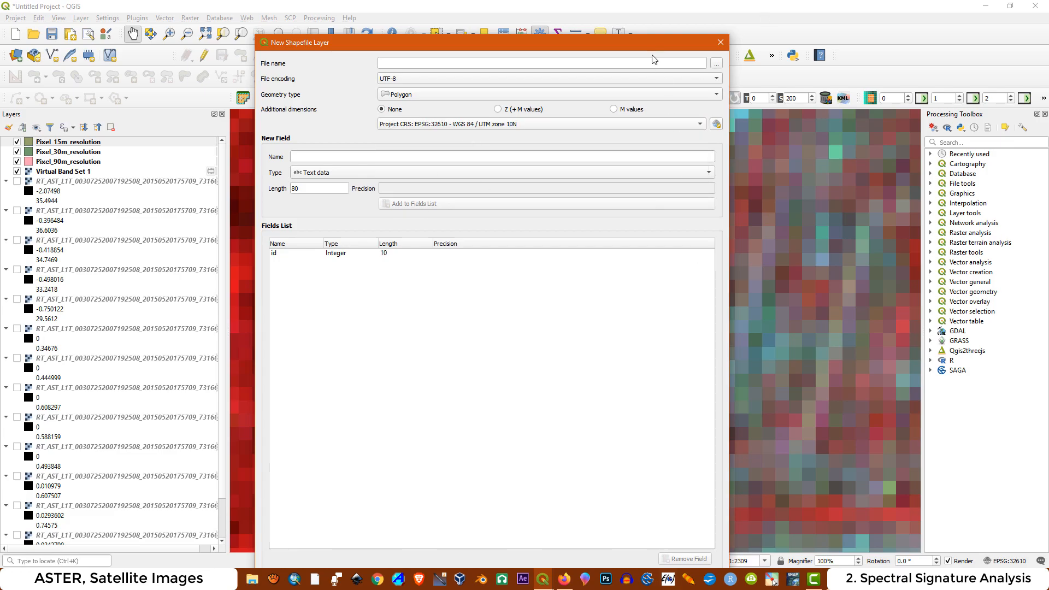
left_click_drag(602, 49, 604, 25)
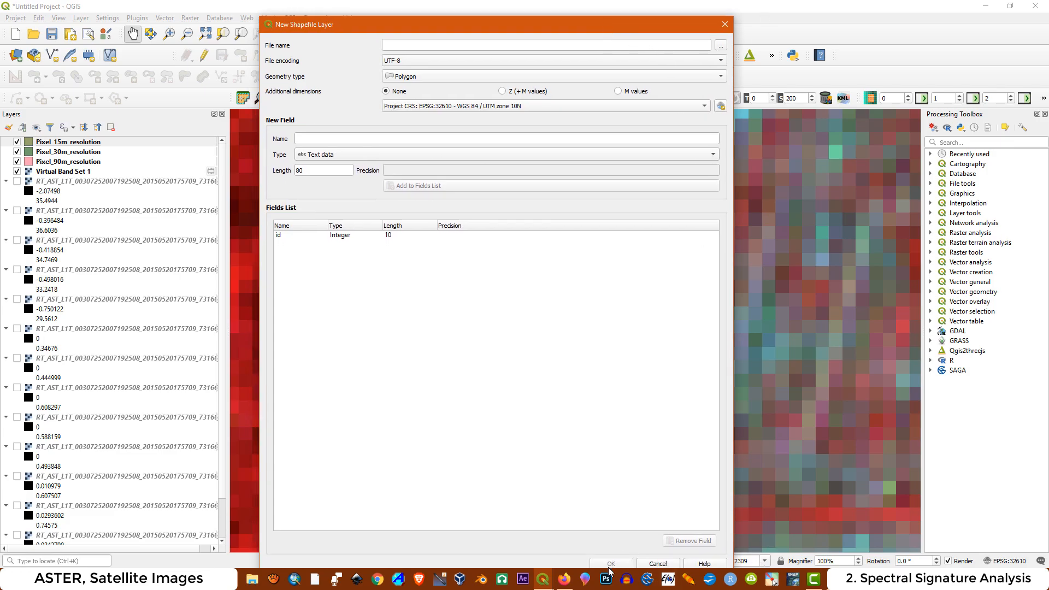
left_click(725, 24)
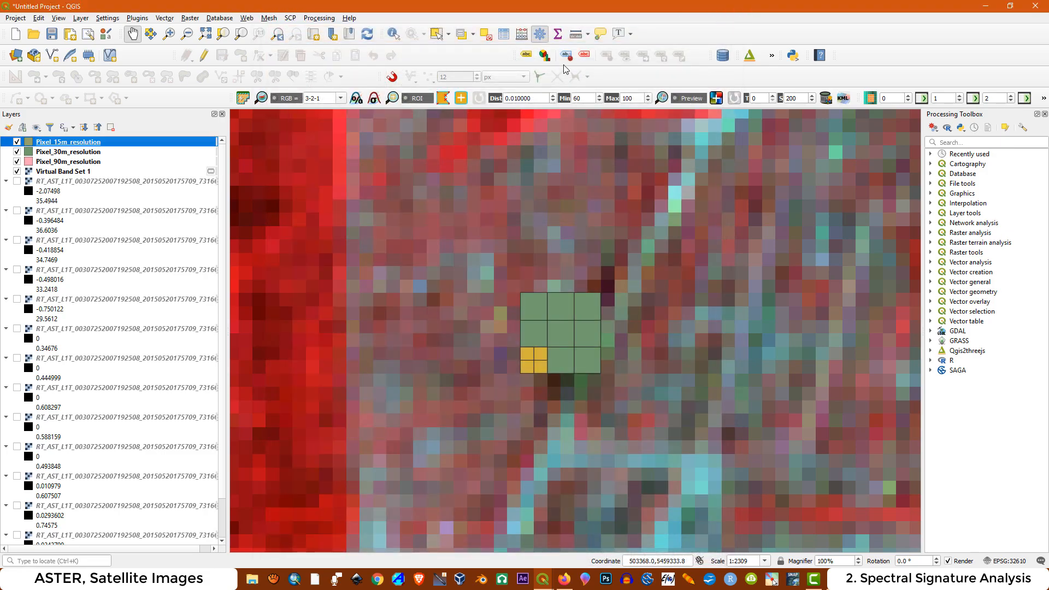
left_click(203, 55)
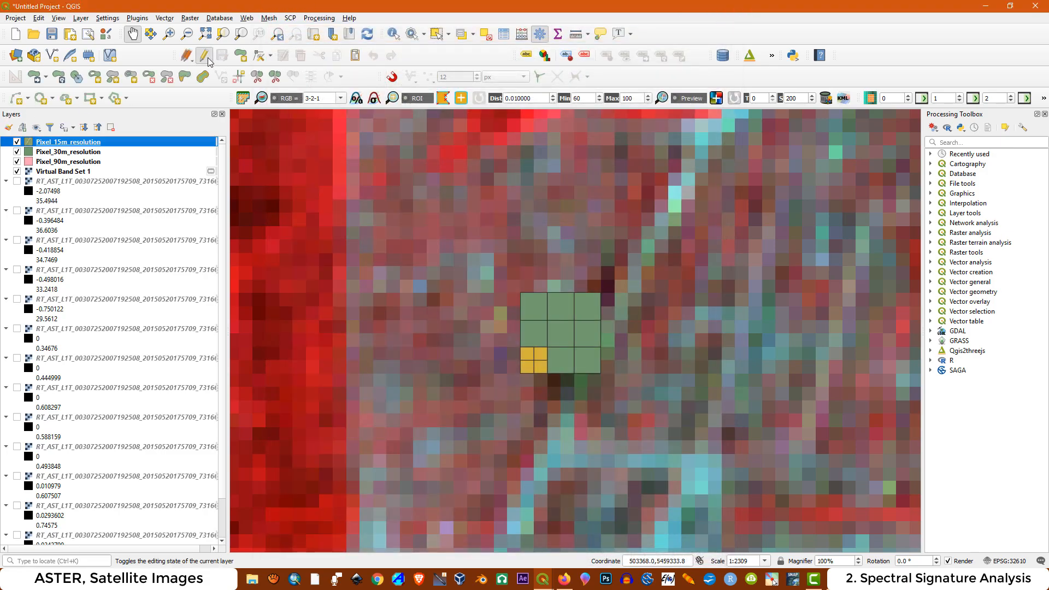
left_click(101, 100)
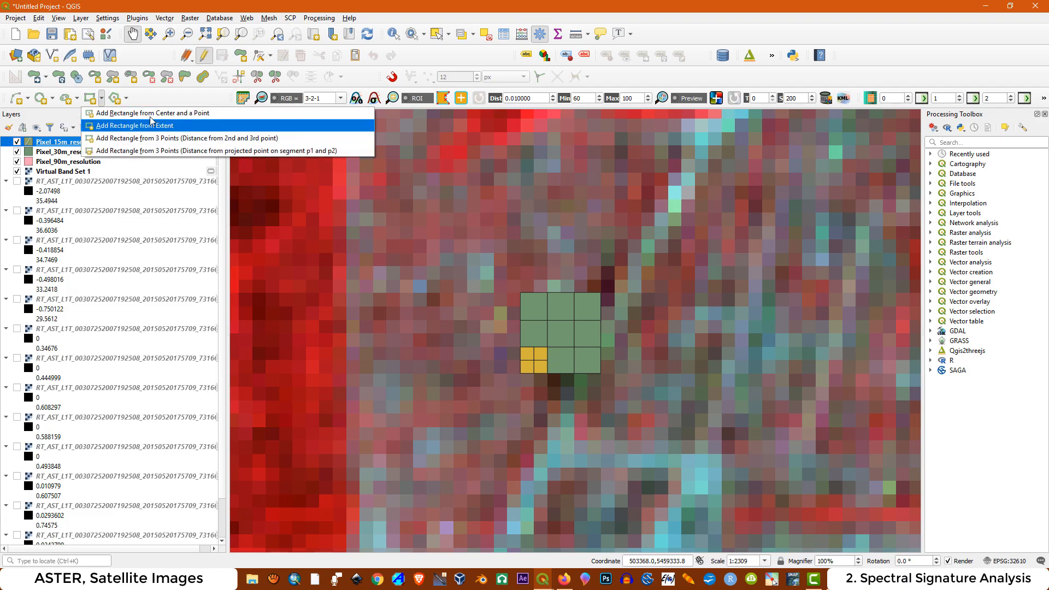
left_click(163, 97)
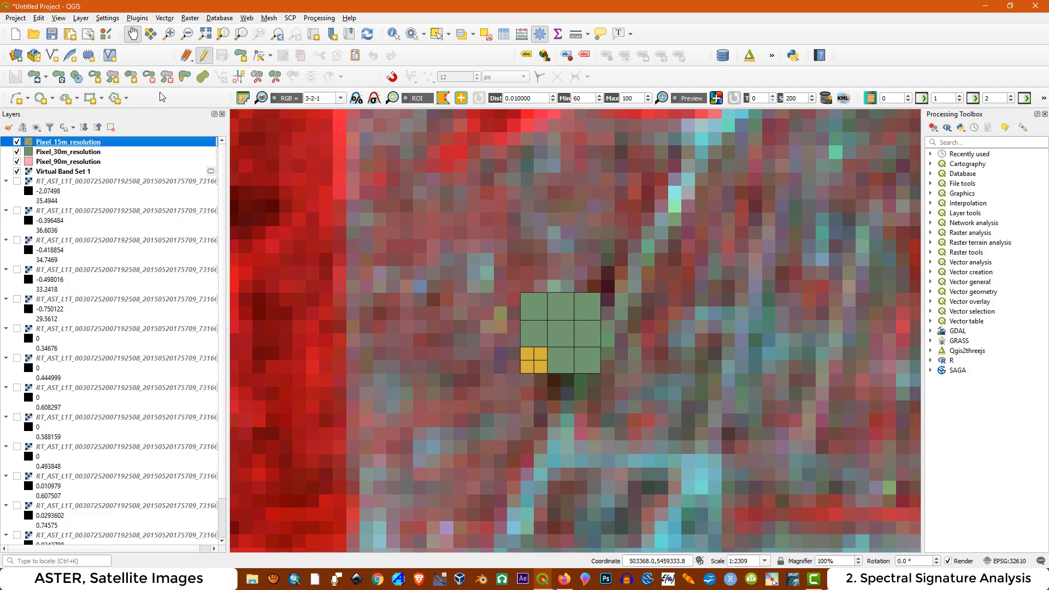
left_click(203, 57)
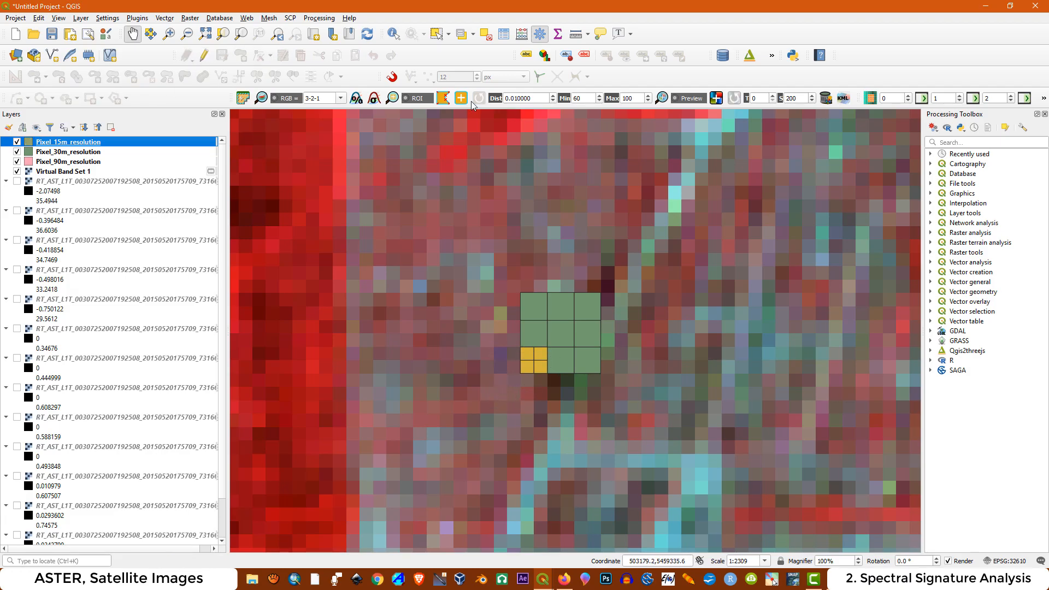
Hide the Pixel_15m, Pixel_30m and Pixel_90m resolution layers and Virtual Band Set 1.
left_click(16, 142)
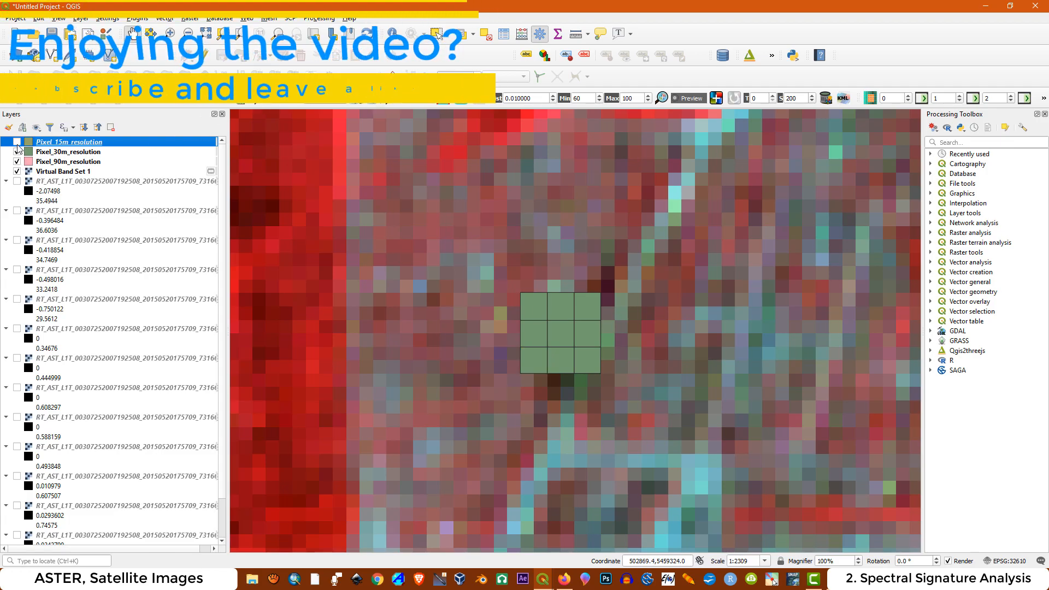
left_click(17, 152)
left_click(17, 161)
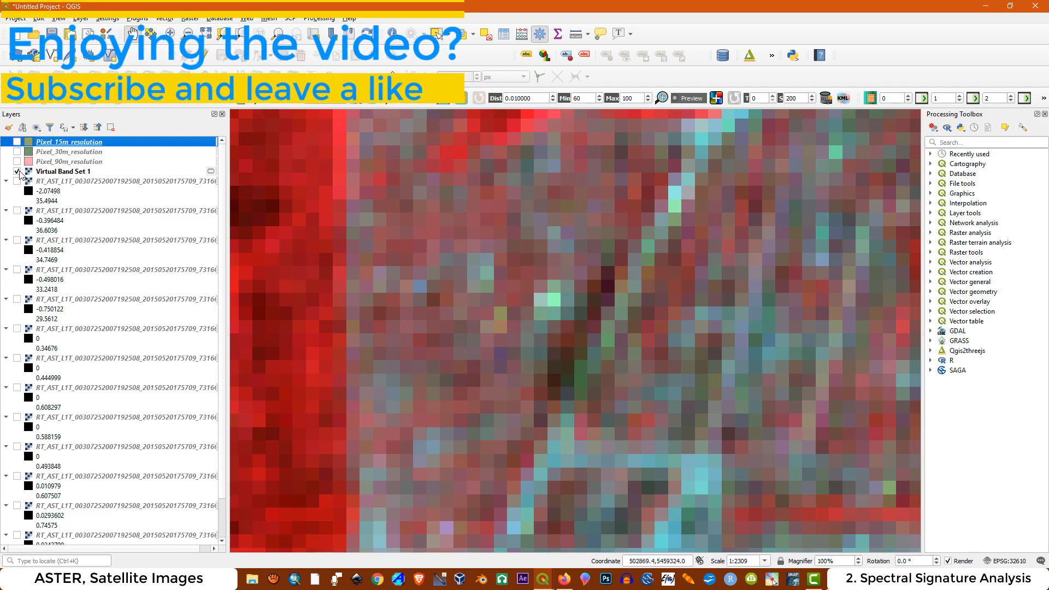
left_click(17, 172)
Widen the layer list until the full band names are readable, and show the reflectance layer ending in 73166_01.
scroll(105, 239, "down", 1)
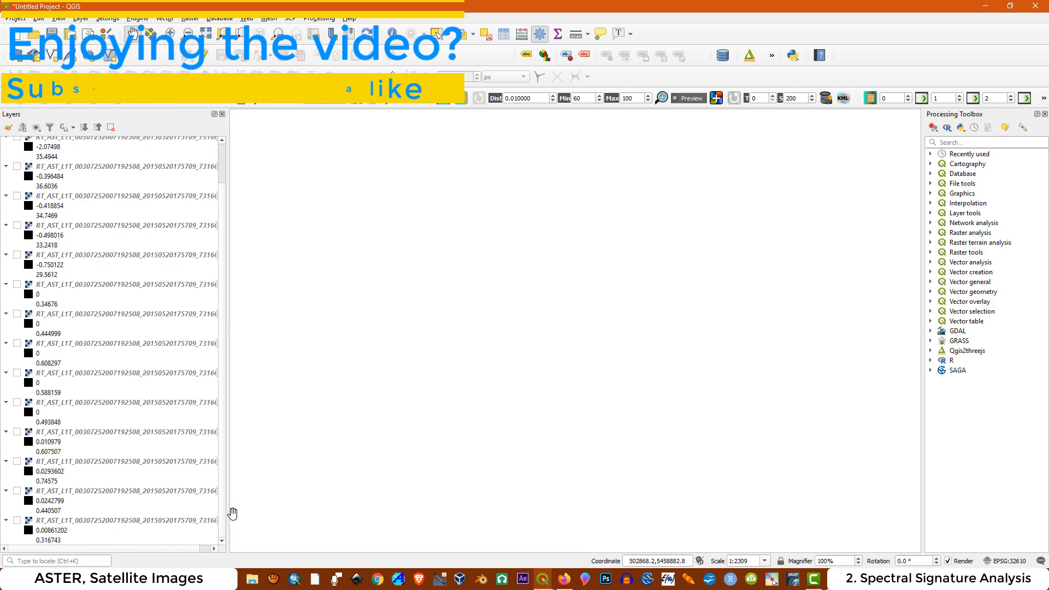
left_click_drag(228, 510, 264, 498)
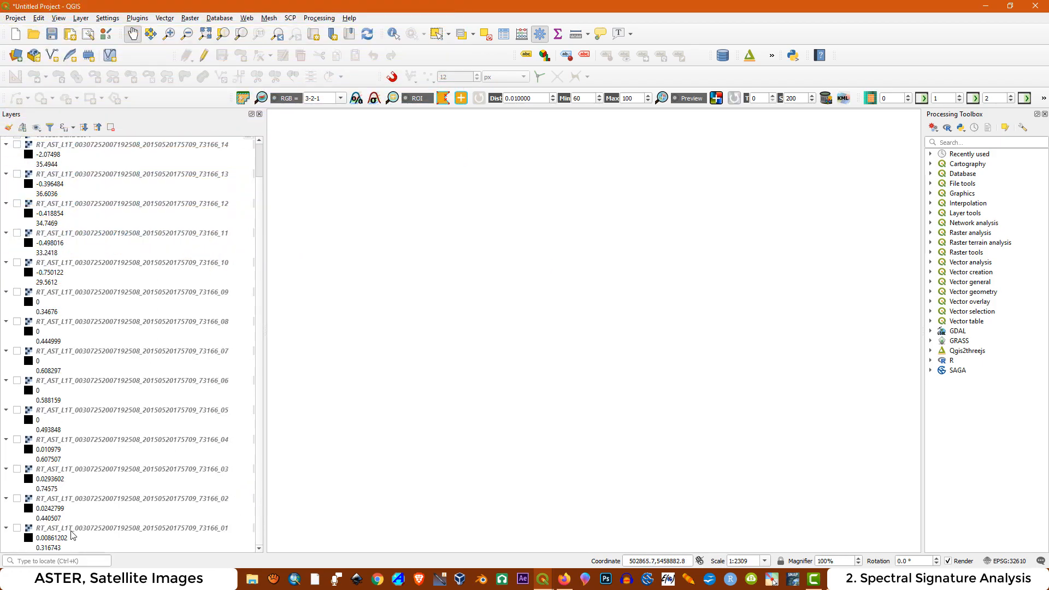
left_click(17, 527)
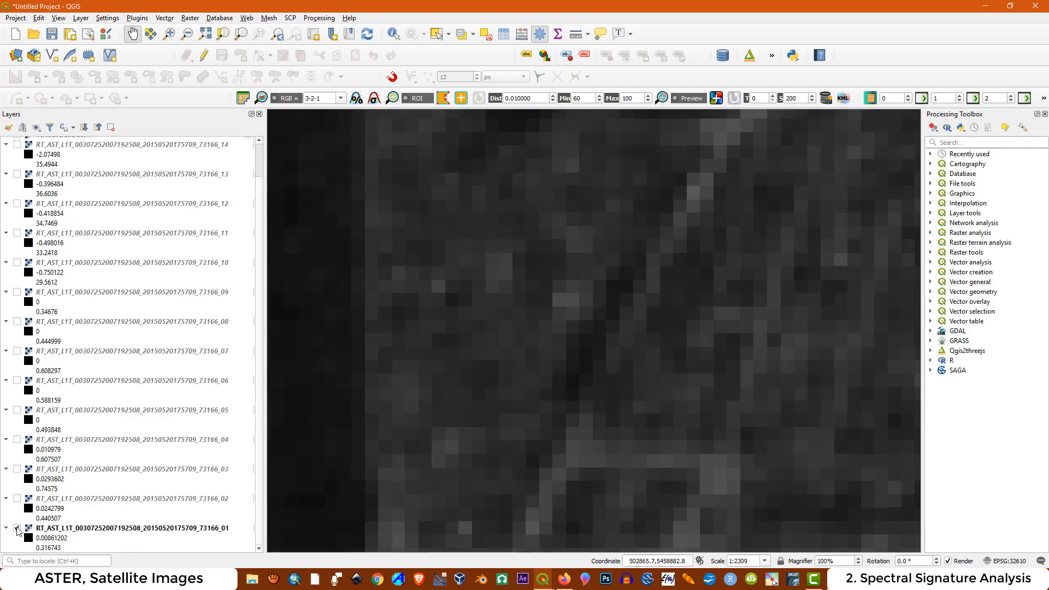
Switch to Firefox and examine the ASTER Bands table in the Wikipedia article on the ASTER radiometer.
left_click(564, 579)
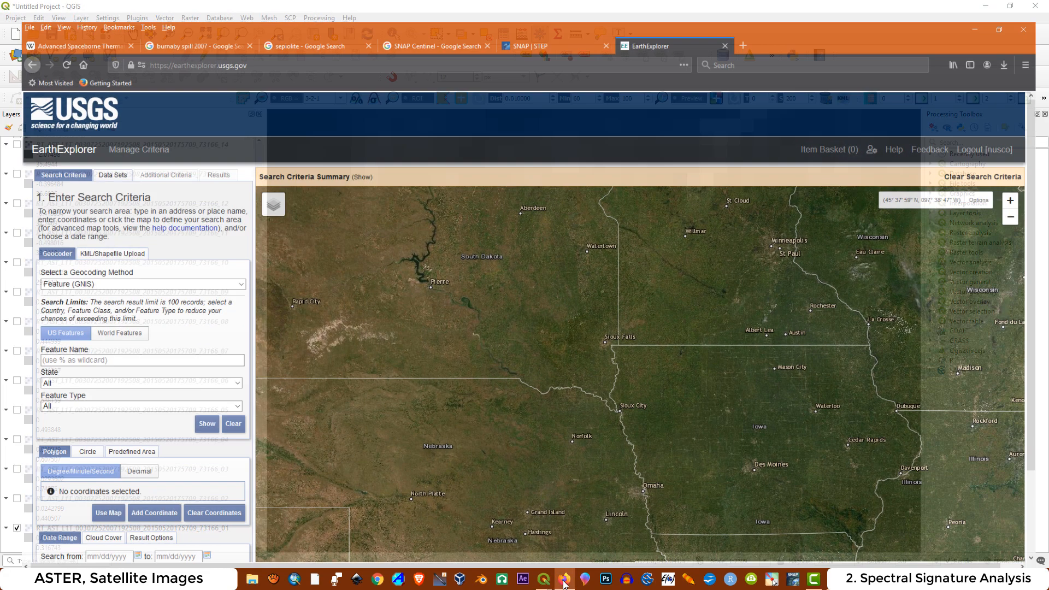
left_click(44, 25)
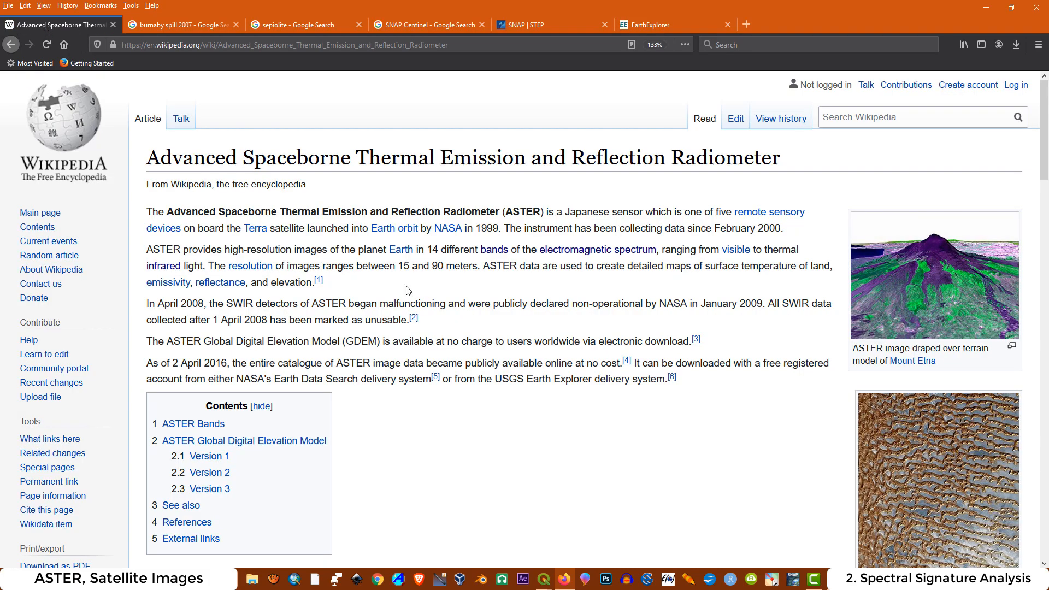
scroll(407, 289, "down", 15)
scroll(405, 286, "up", 3)
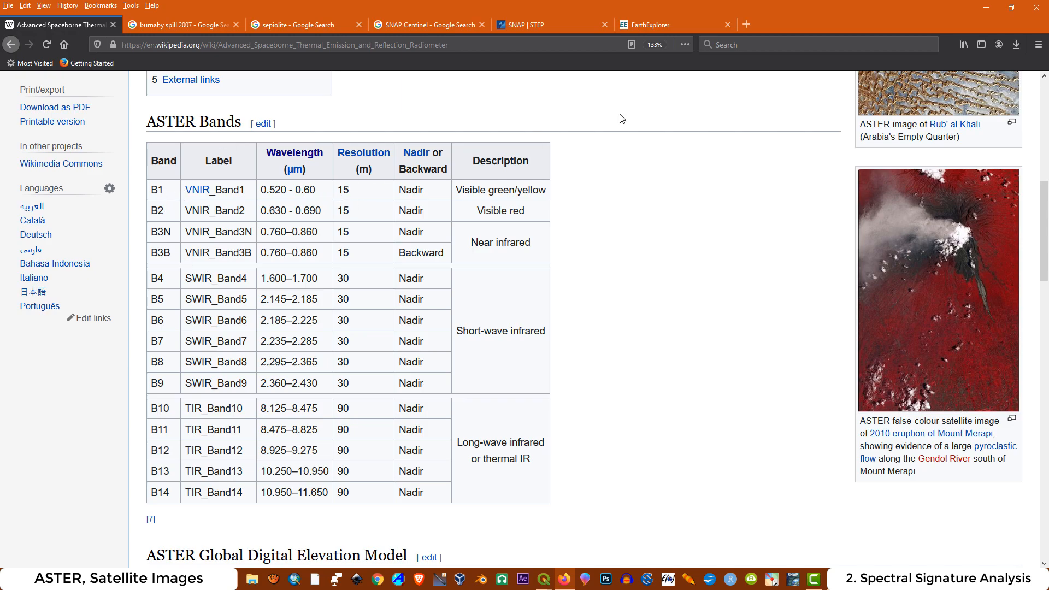
Return to QGIS and toggle the Pixel_15m_resolution layer to compare its squares with the 73166_01 band pixels, leaving it hidden.
left_click(986, 11)
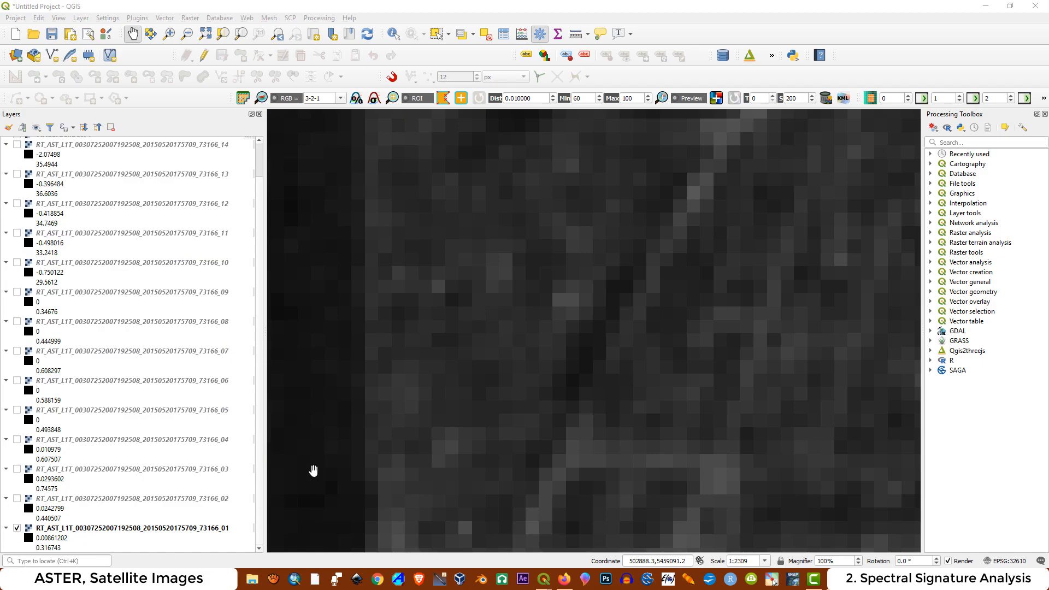
left_click(264, 470)
left_click_drag(264, 470, 260, 339)
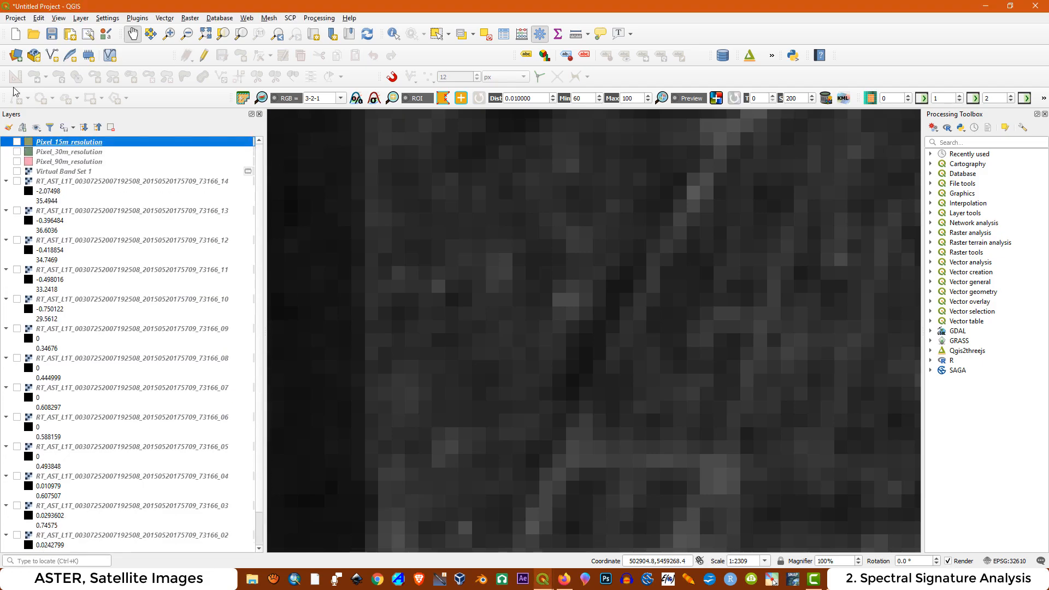
left_click(17, 142)
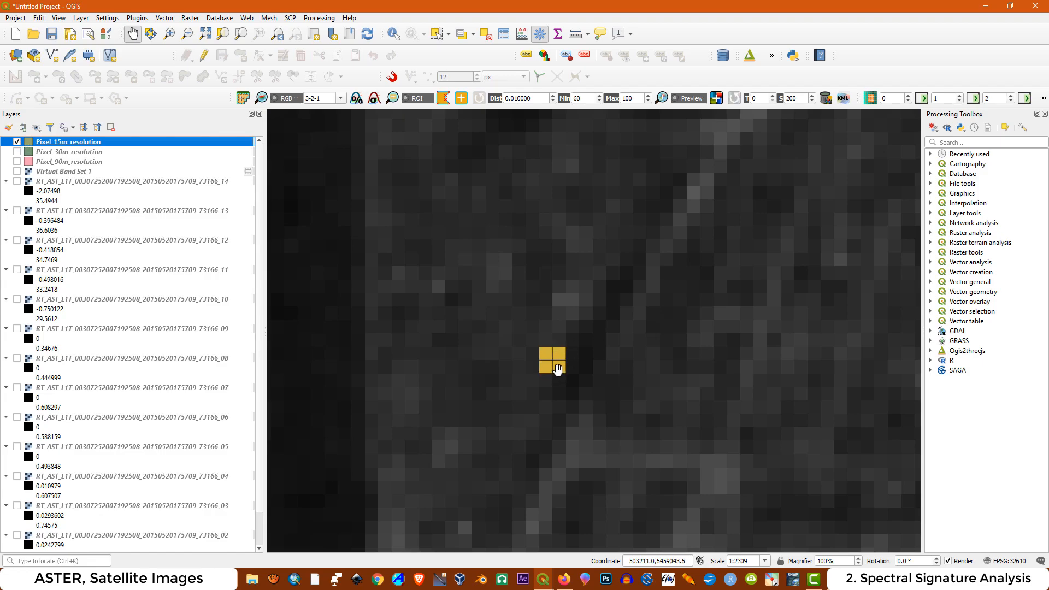
scroll(552, 371, "up", 2)
left_click(17, 142)
left_click(17, 142)
left_click(17, 142)
left_click(17, 142)
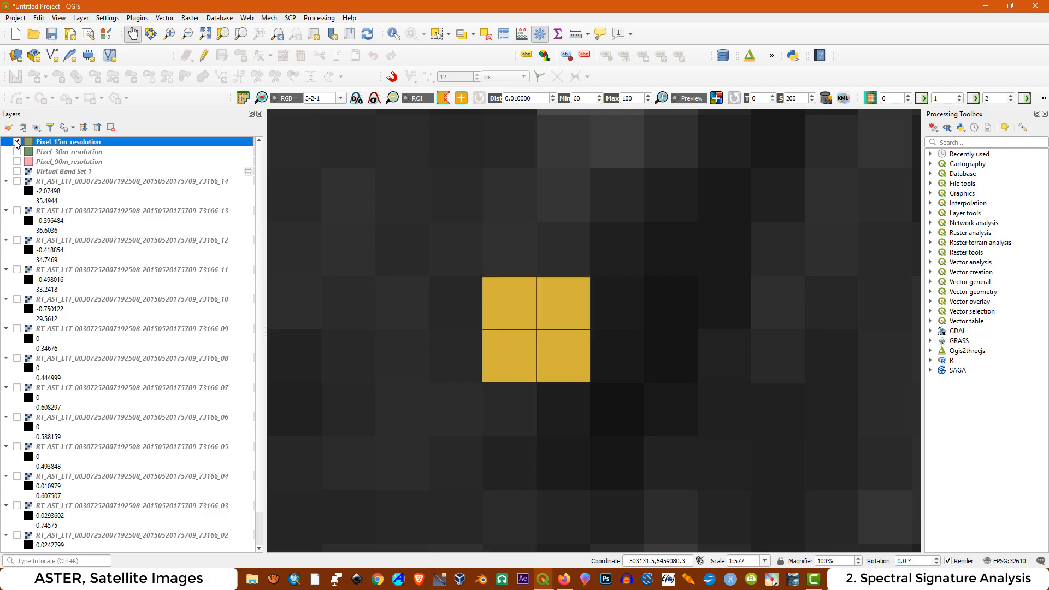
scroll(445, 293, "down", 1)
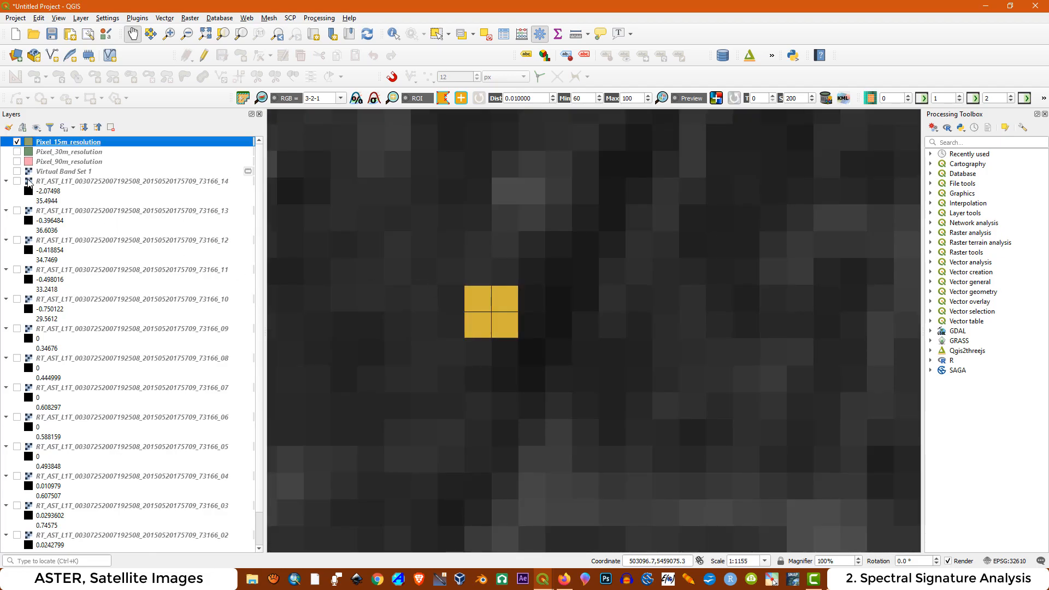
left_click(17, 142)
Hide the reflectance band ending in 73166_01 and show the one ending in 73166_04.
scroll(164, 350, "down", 1)
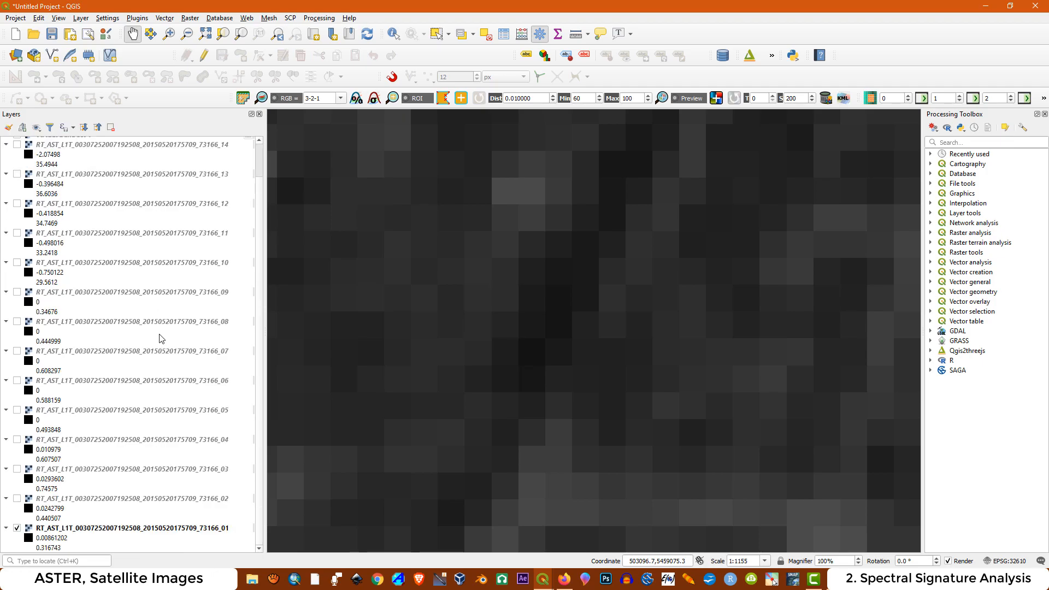
left_click(17, 528)
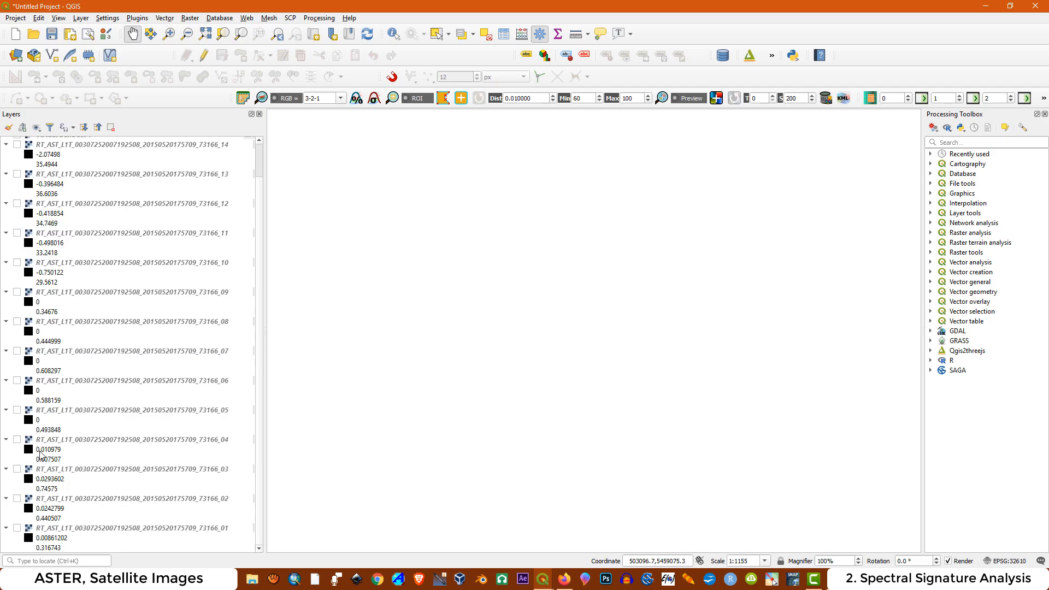
left_click(17, 440)
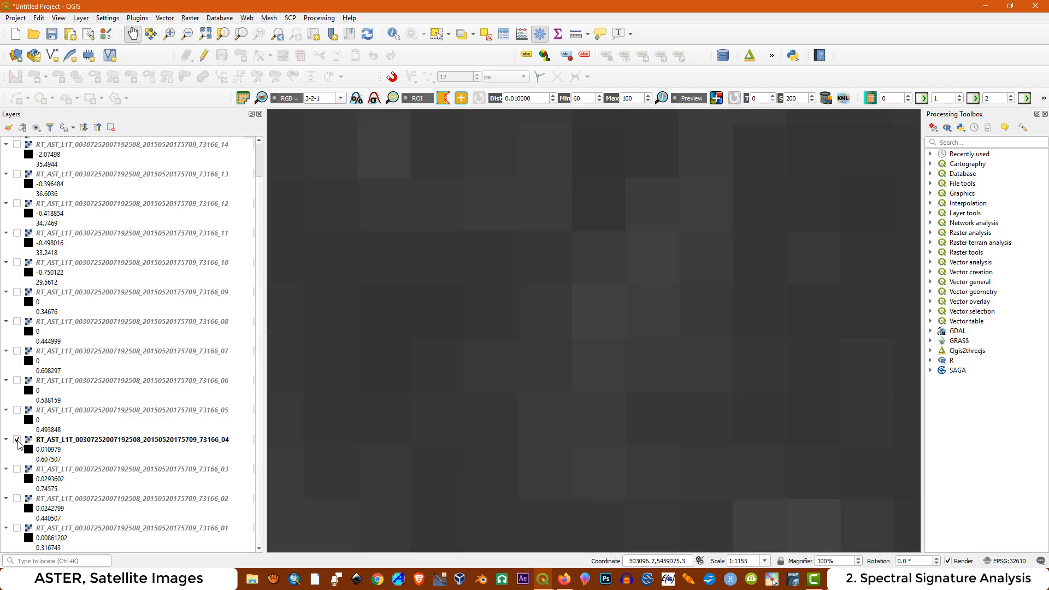
Toggle Pixel_30m_resolution over the 73166_04 band, overlay Pixel_15m_resolution to compare pixel sizes, and leave both hidden.
scroll(109, 221, "up", 1)
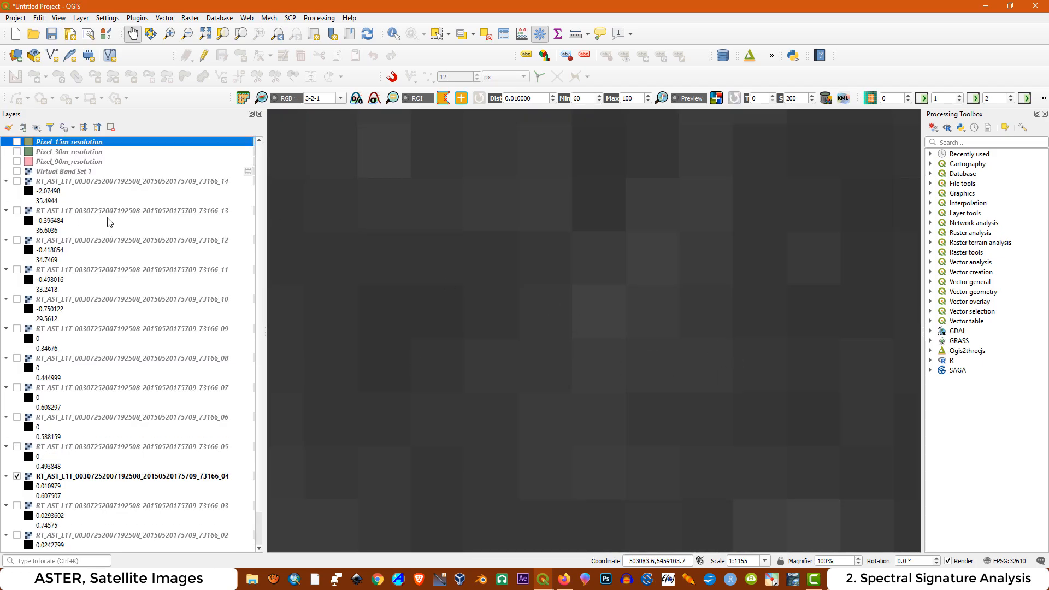
left_click(17, 153)
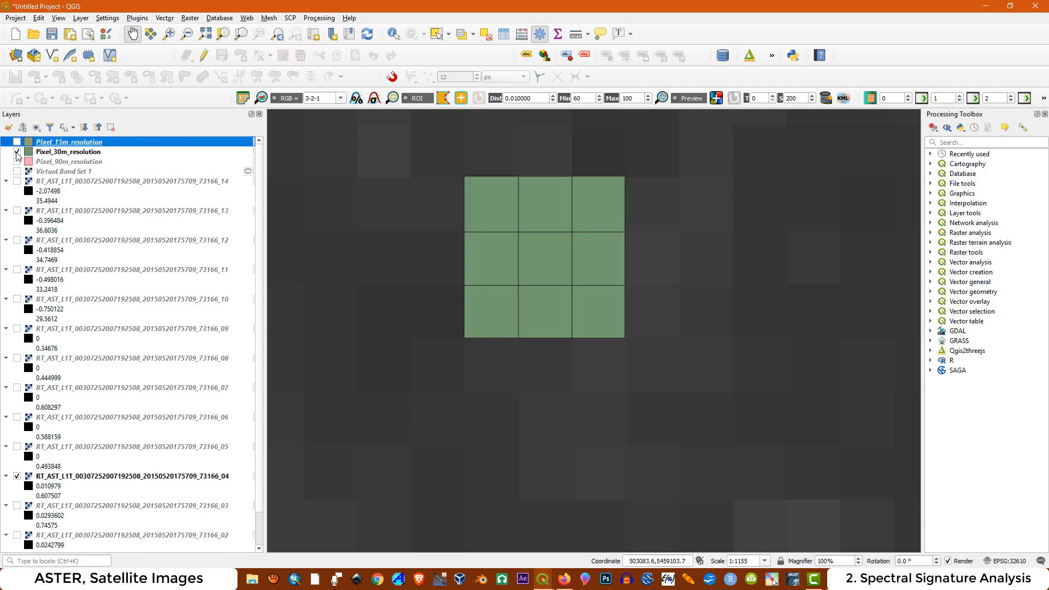
left_click(17, 153)
left_click(17, 153)
left_click(17, 153)
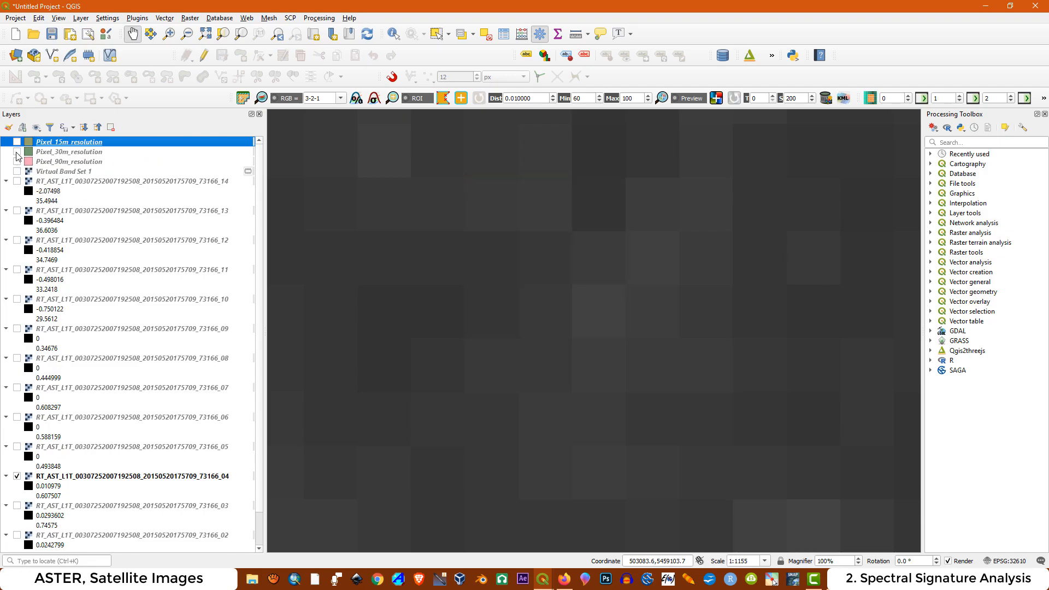
left_click(17, 154)
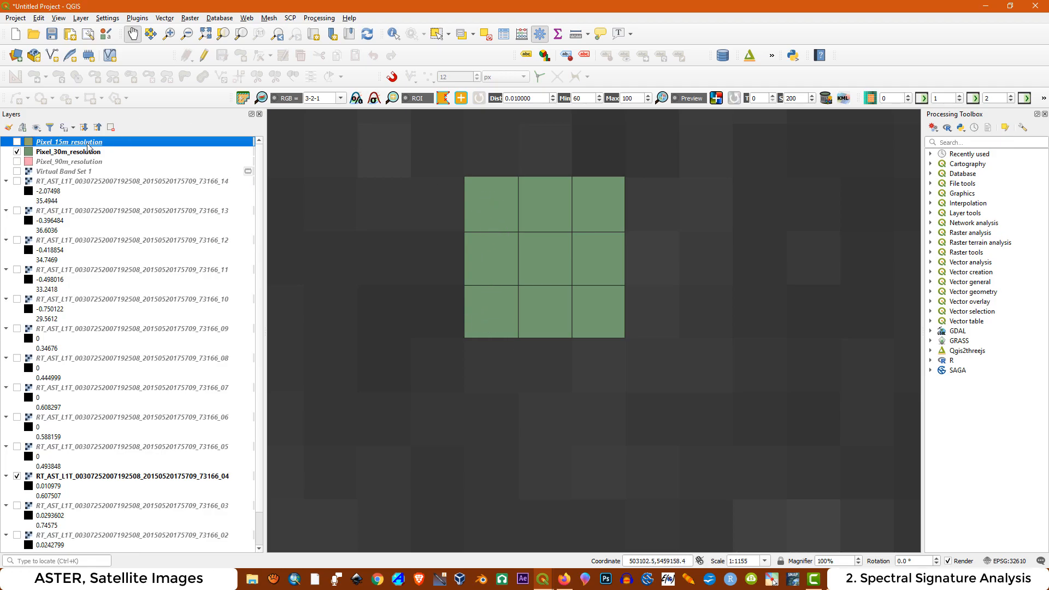
left_click(16, 143)
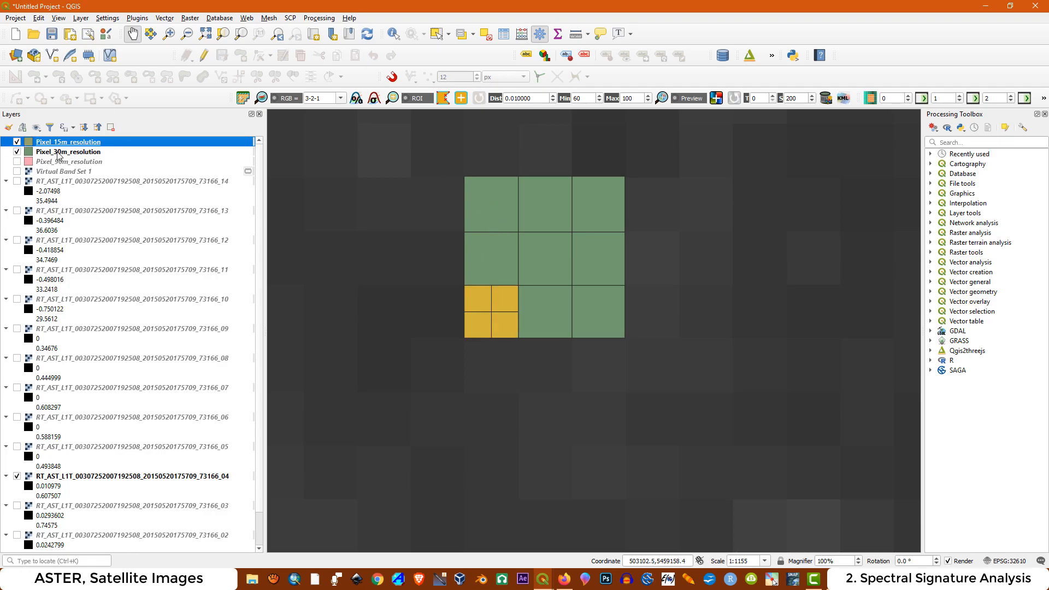
left_click(16, 142)
left_click(17, 151)
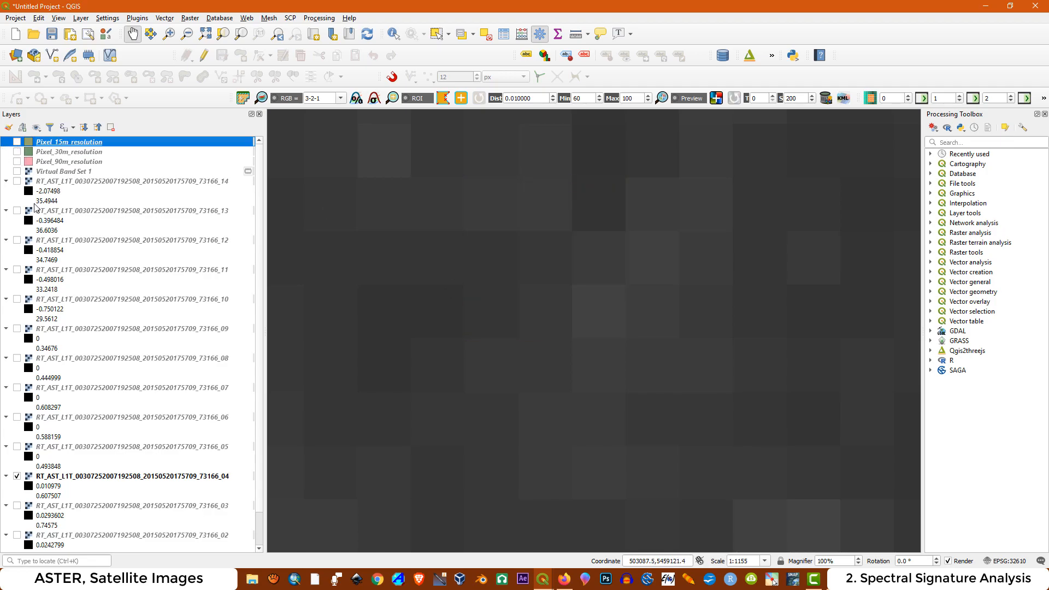
Display the reflectance band ending in 73166_14 instead of 73166_04, with the Pixel_90m_resolution layer over it.
left_click(17, 476)
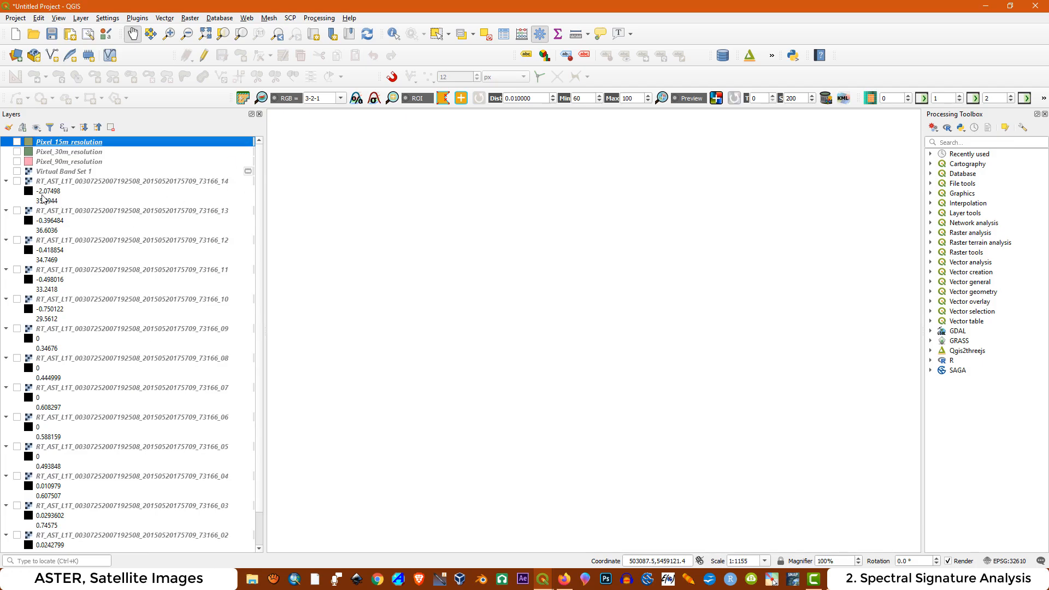
left_click(17, 182)
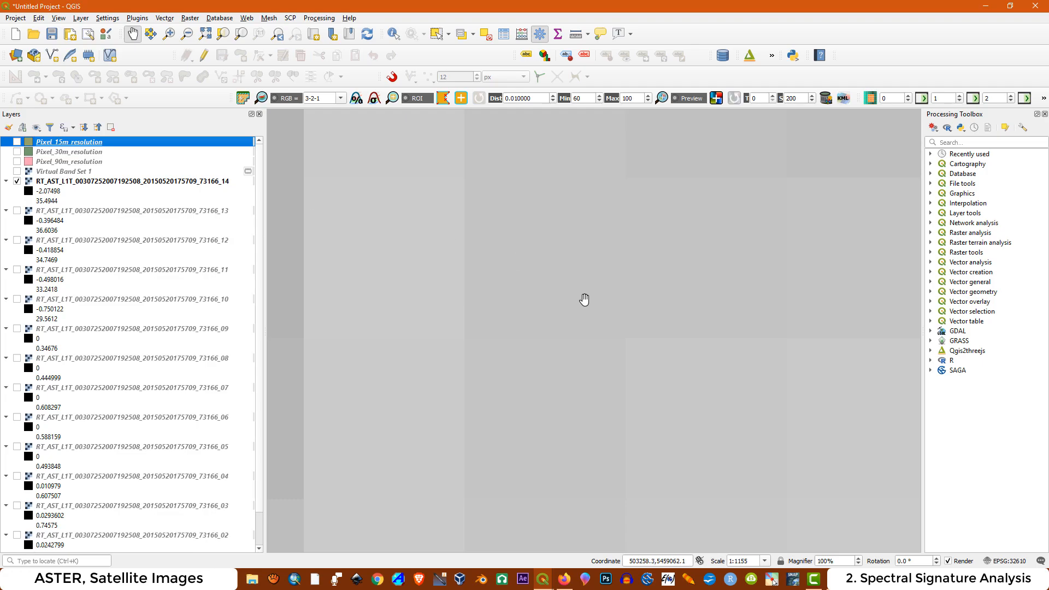
scroll(584, 296, "down", 1)
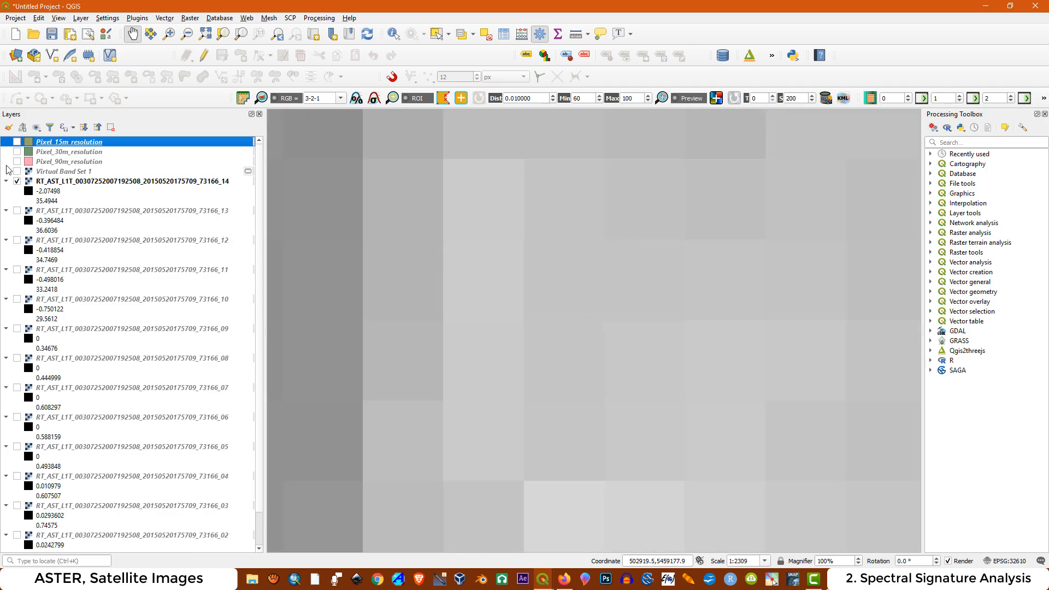
left_click(17, 162)
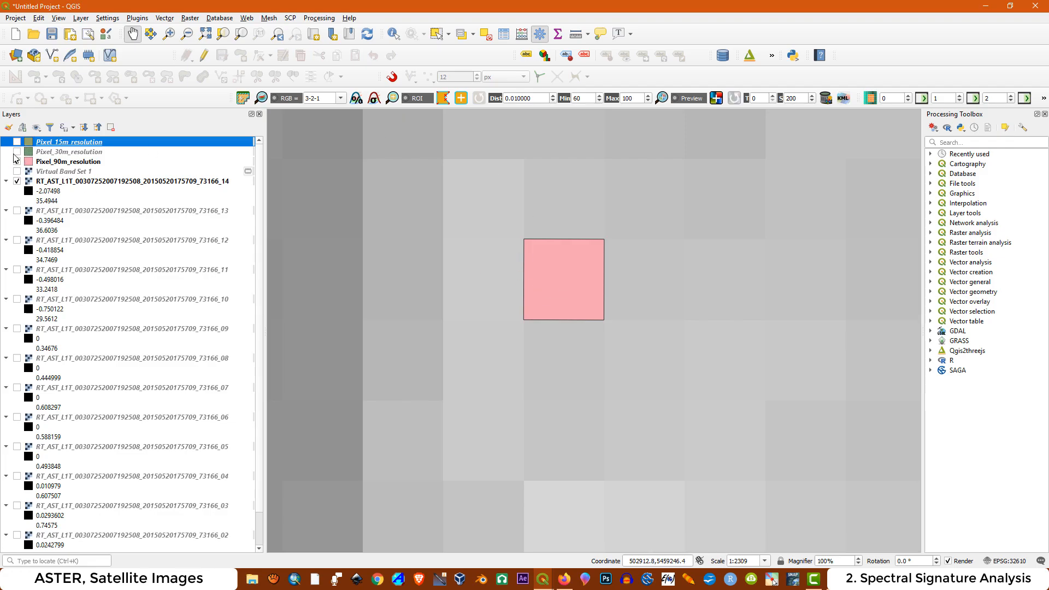
Toggle the 15, 30 and 90 m pixel layers to compare how they nest, leaving all three shown.
left_click(17, 152)
left_click(16, 142)
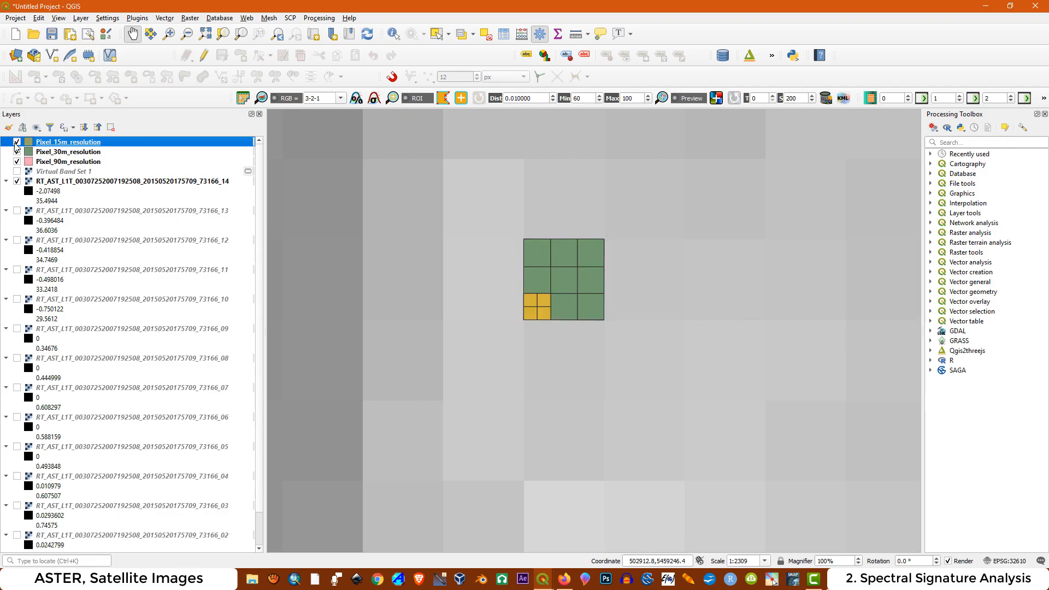
left_click(17, 142)
left_click(17, 152)
left_click(17, 161)
left_click(17, 161)
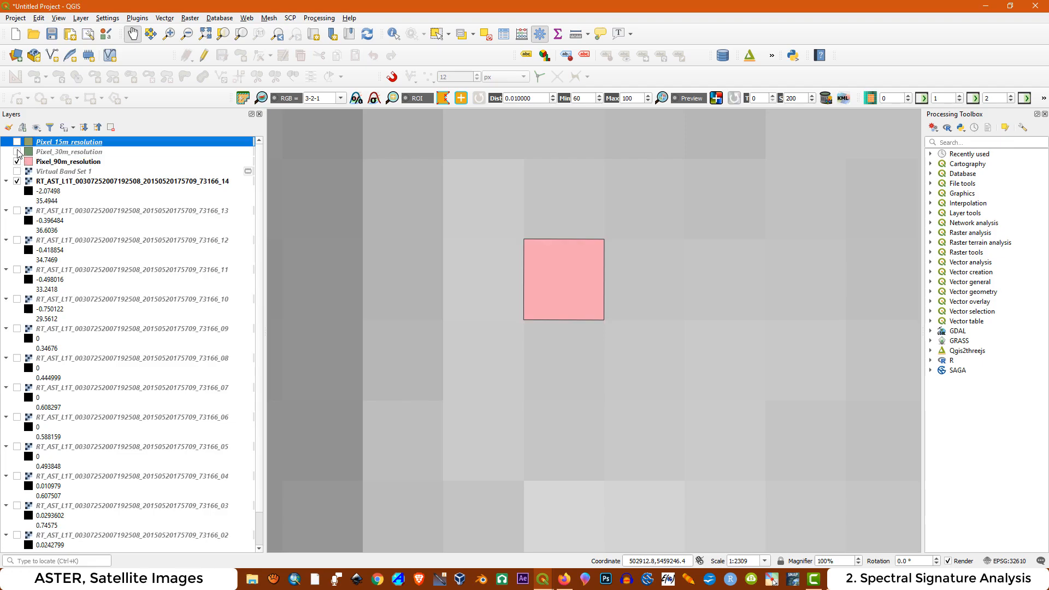
left_click(17, 152)
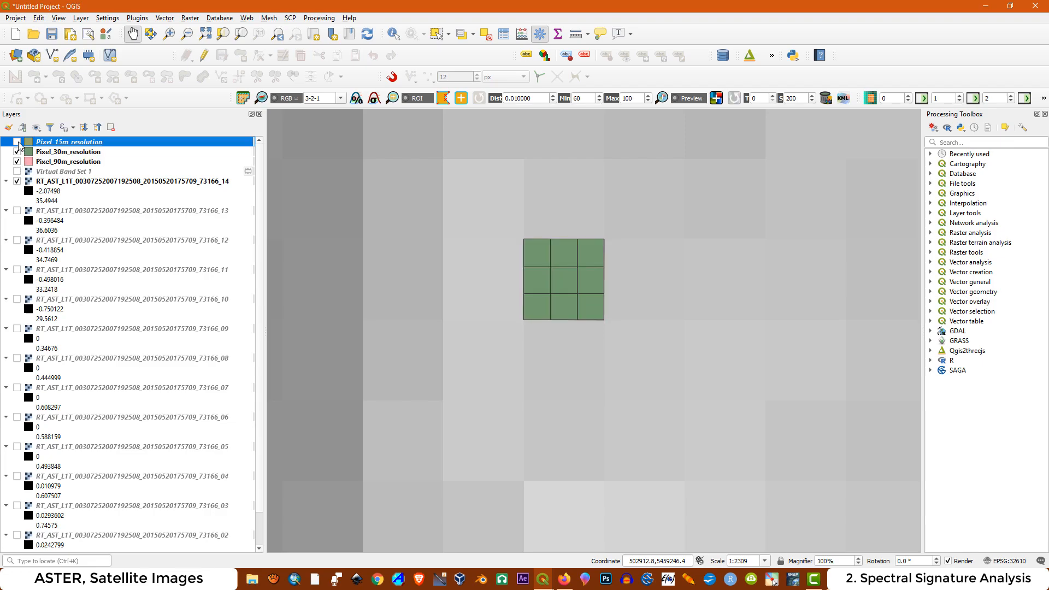
left_click(17, 142)
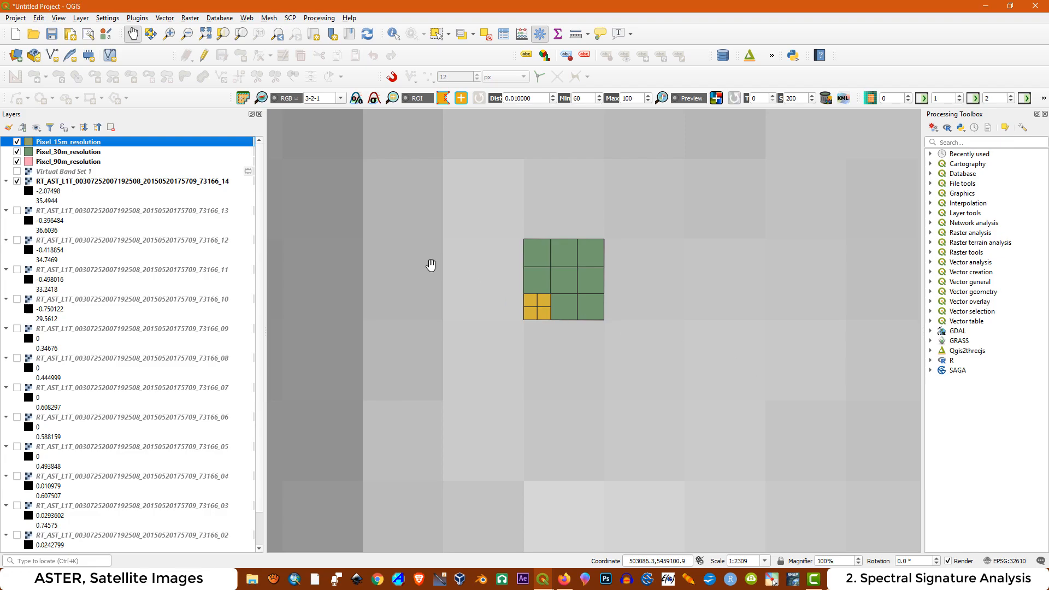
Add the raster 1.tif from the Burnaby folder and place it directly below the Pixel_90m_resolution layer.
left_click(15, 56)
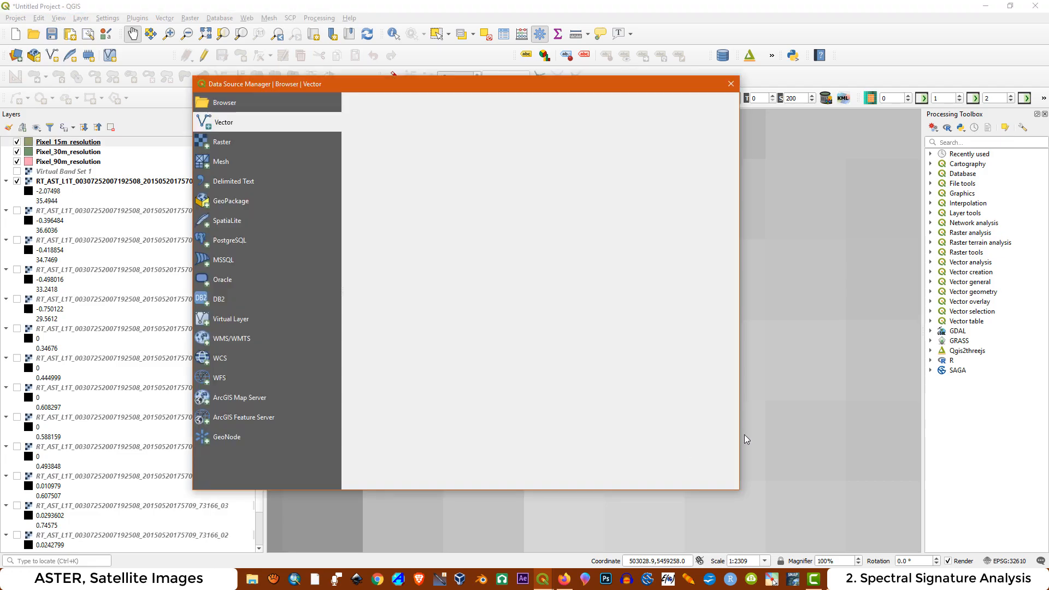
left_click(217, 145)
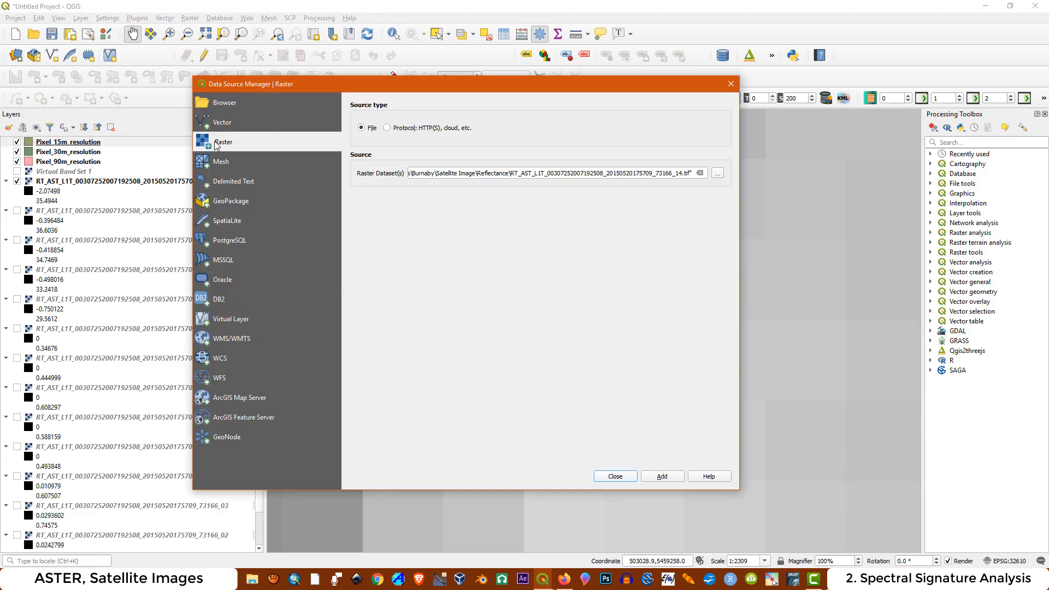
left_click(717, 173)
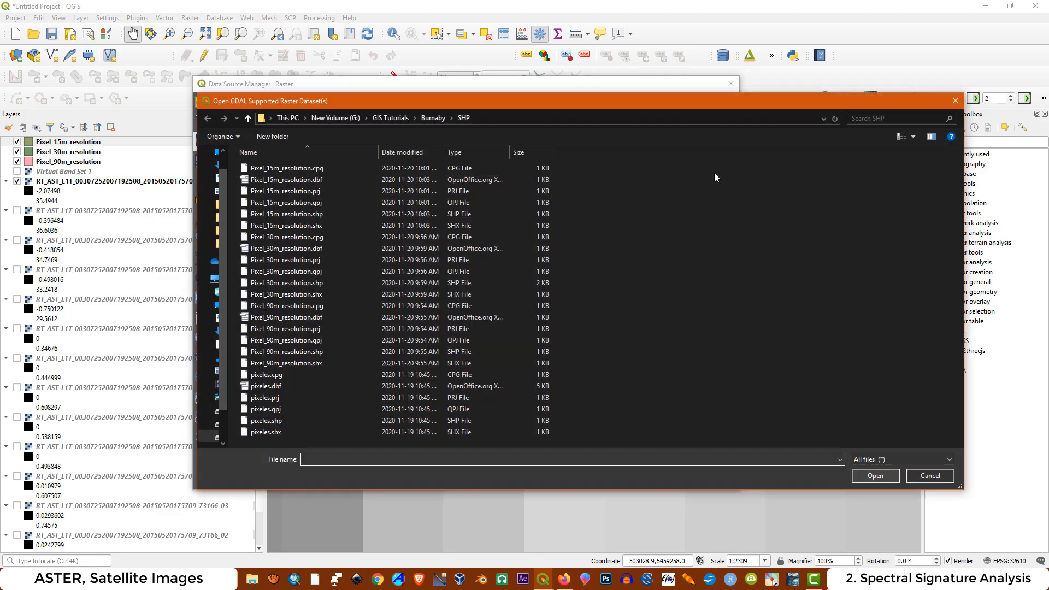
left_click(429, 121)
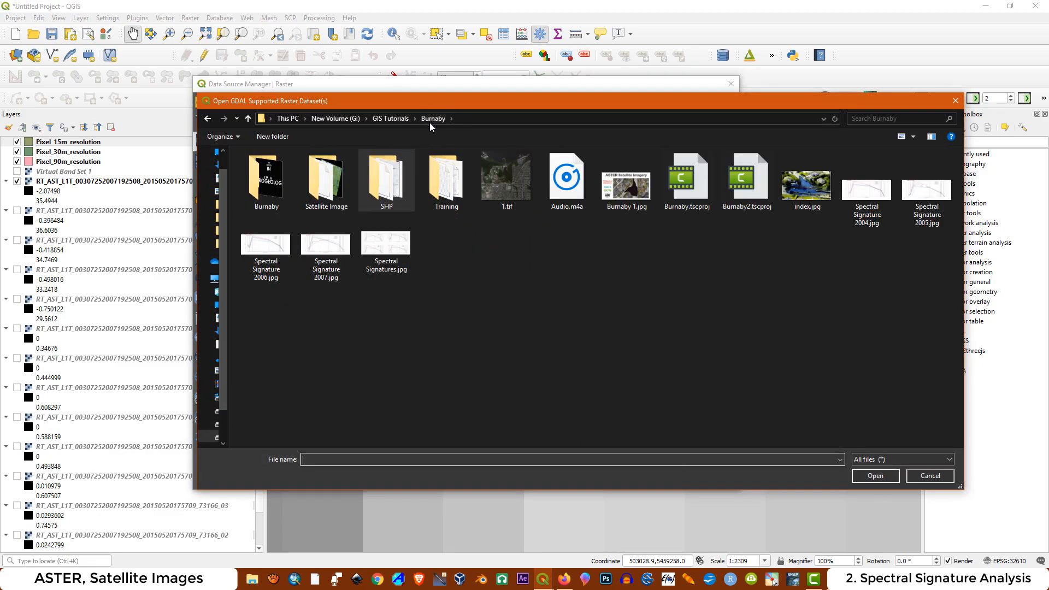
left_click(502, 195)
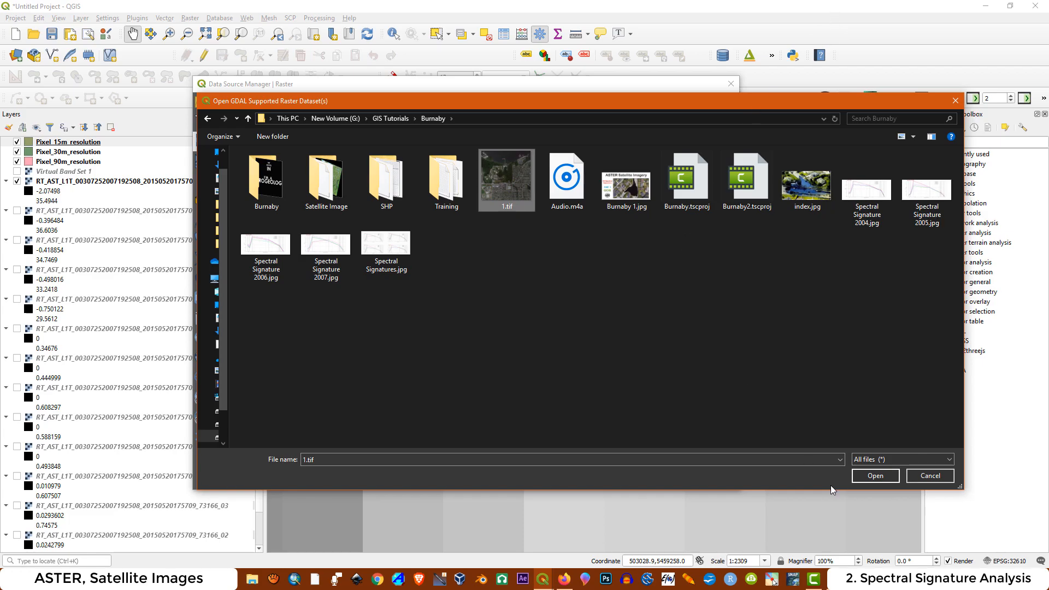
left_click(873, 475)
left_click(663, 480)
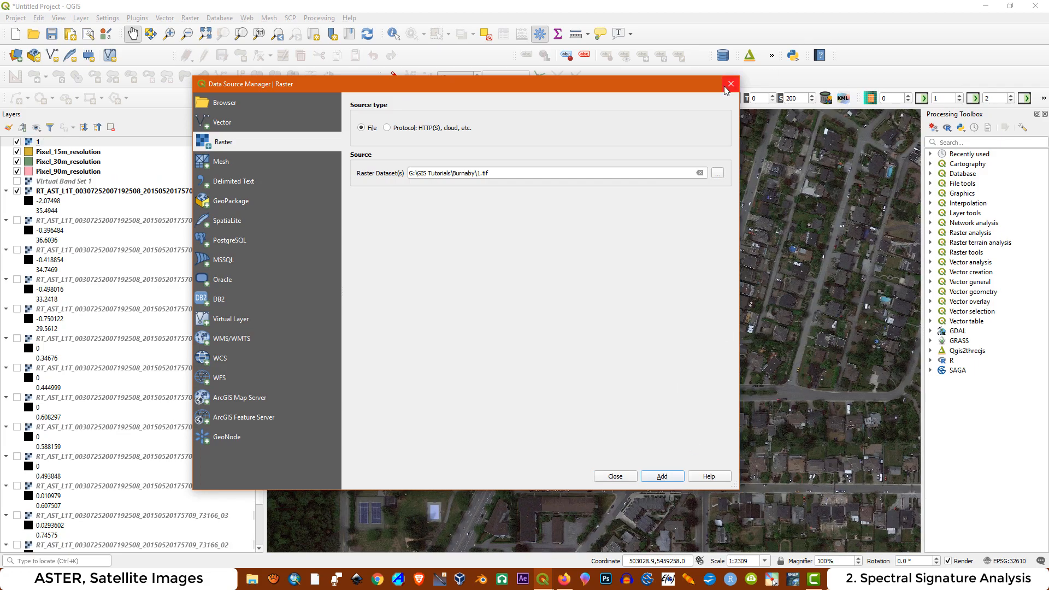
left_click(613, 479)
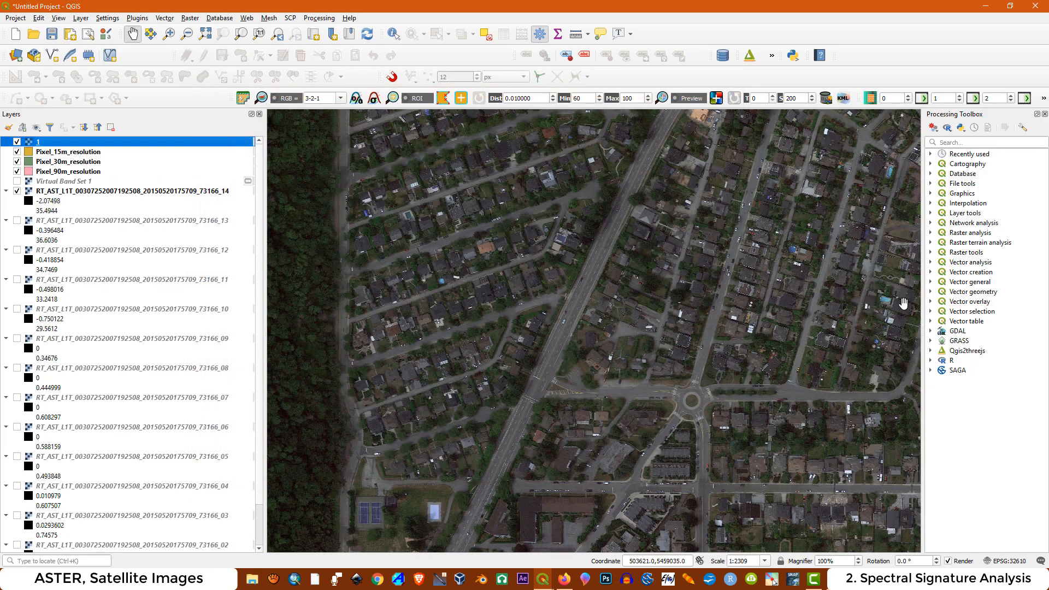
left_click_drag(32, 143, 51, 181)
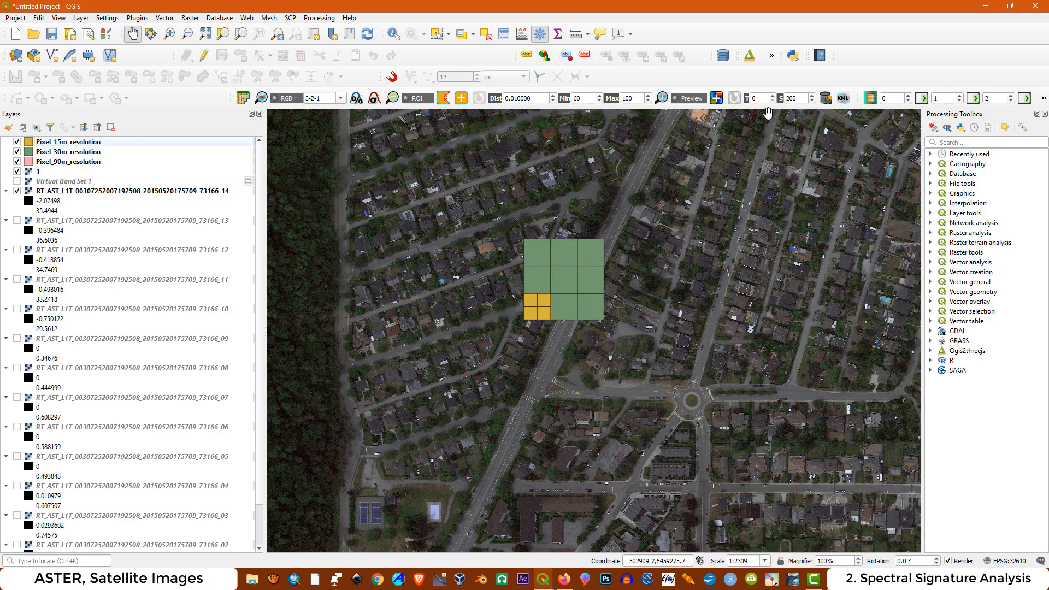
Style the Pixel_15m_resolution layer with a transparent fill and a red stroke.
left_click(61, 143)
double_click(58, 143)
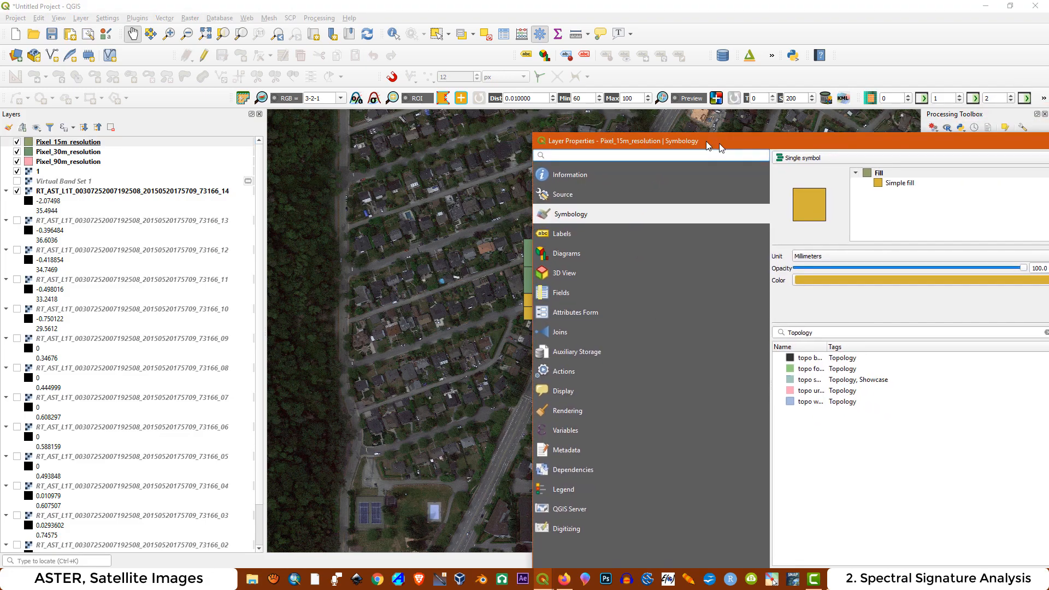
left_click_drag(828, 146, 585, 91)
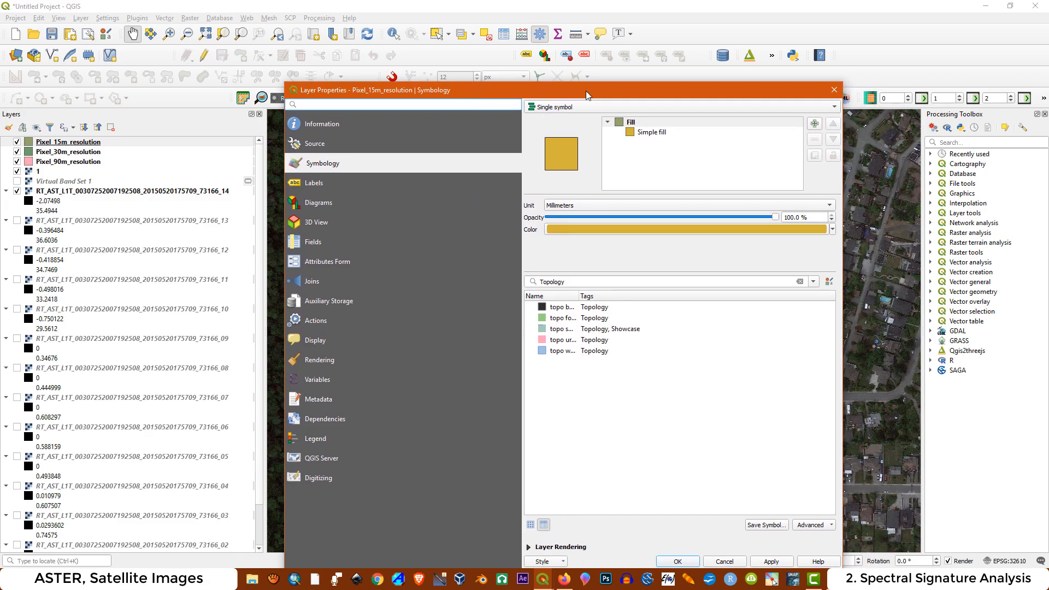
left_click(645, 134)
left_click(782, 225)
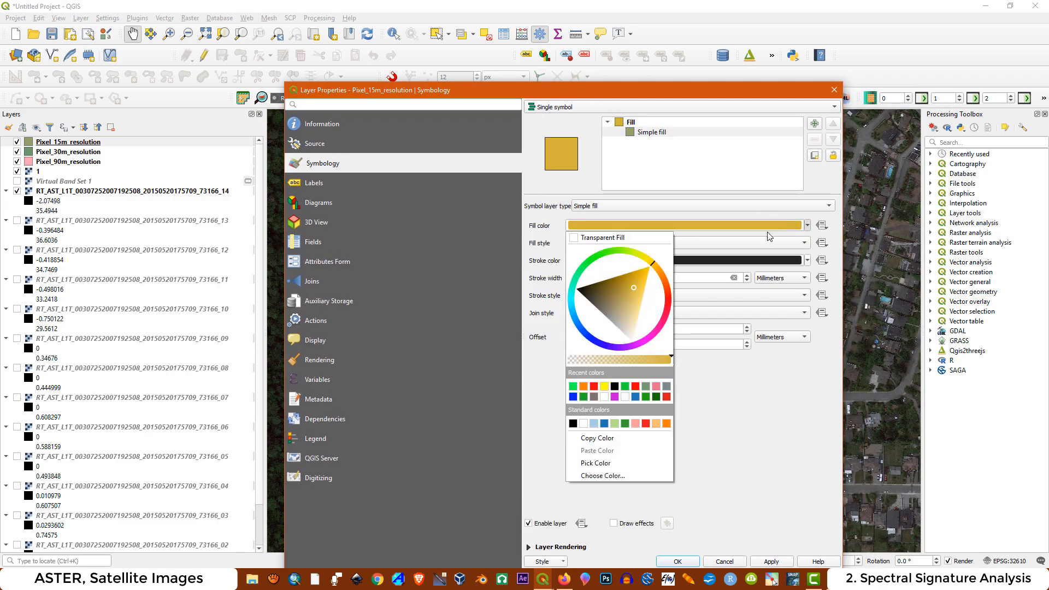
left_click(600, 237)
left_click_drag(677, 85, 678, 33)
left_click(805, 206)
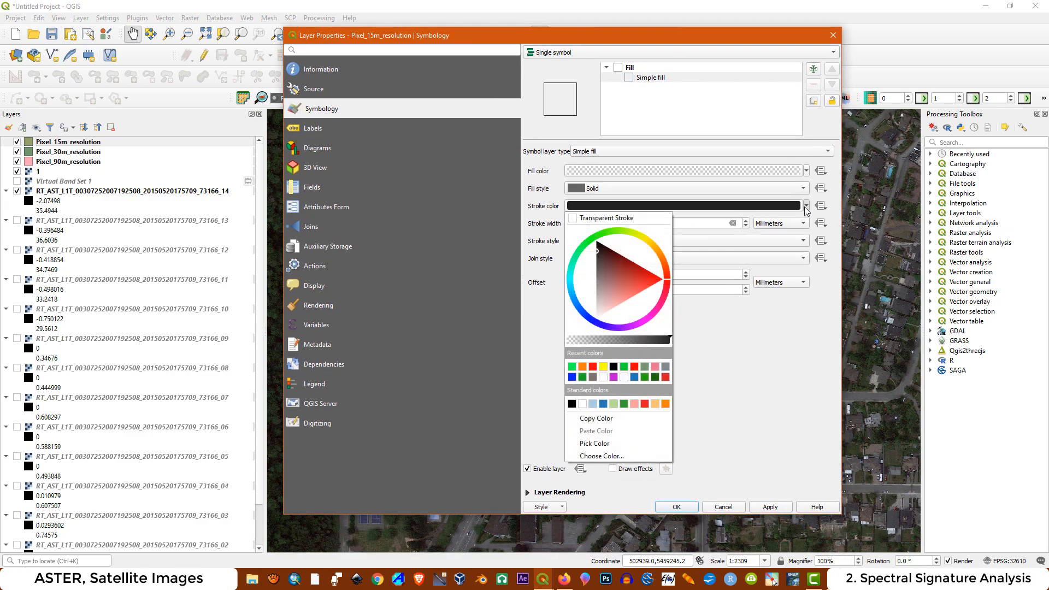
left_click(592, 367)
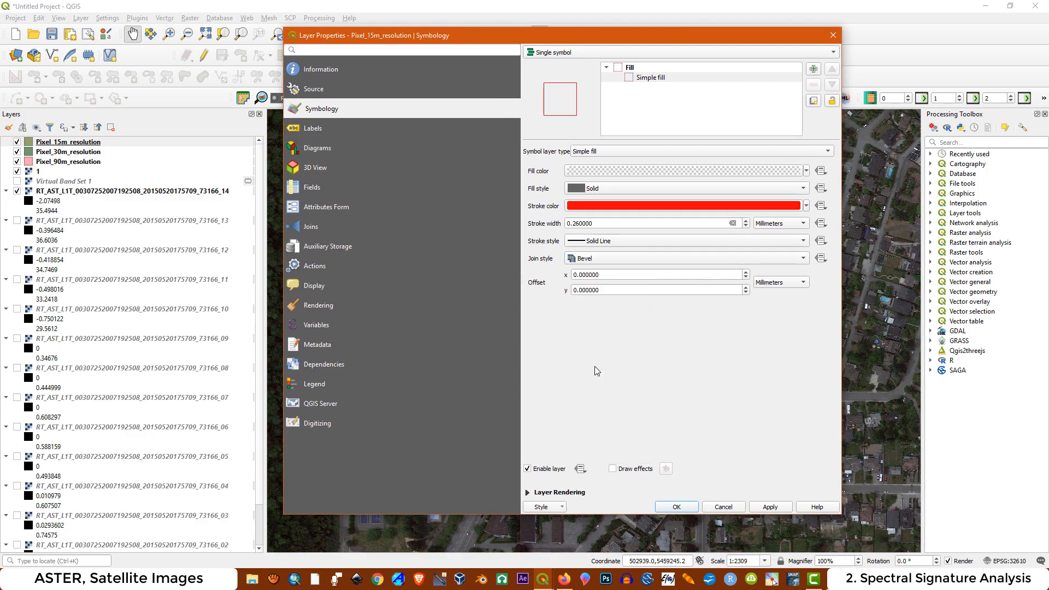
left_click(770, 506)
left_click(676, 507)
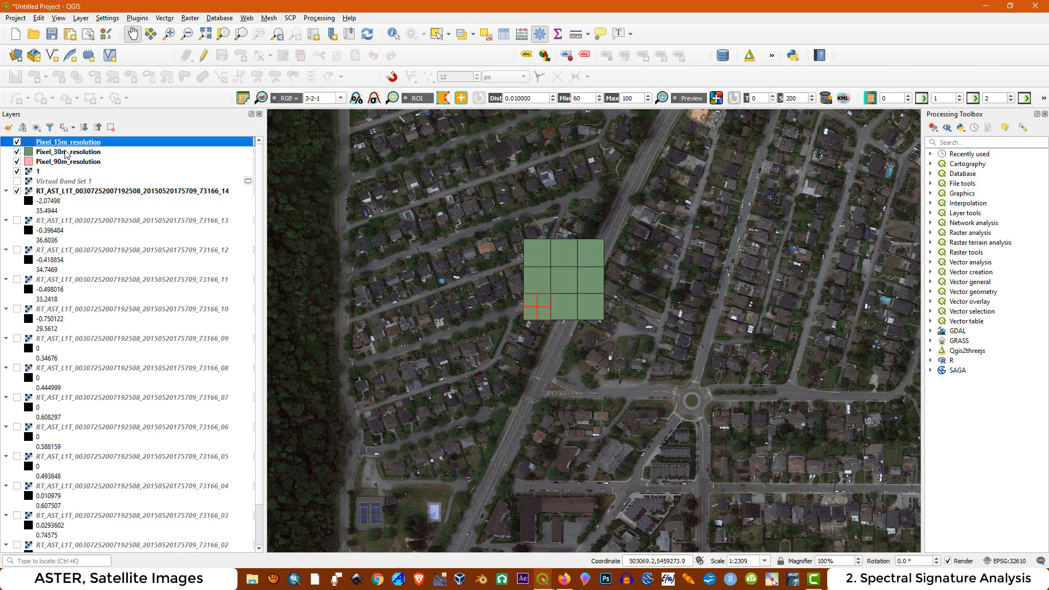
Give Pixel_30m_resolution a transparent fill with a blue stroke, and Pixel_90m_resolution a transparent fill with a green stroke.
double_click(65, 151)
left_click(647, 76)
left_click(806, 170)
left_click(604, 184)
left_click(806, 206)
left_click(582, 366)
left_click(677, 507)
double_click(64, 161)
left_click(676, 507)
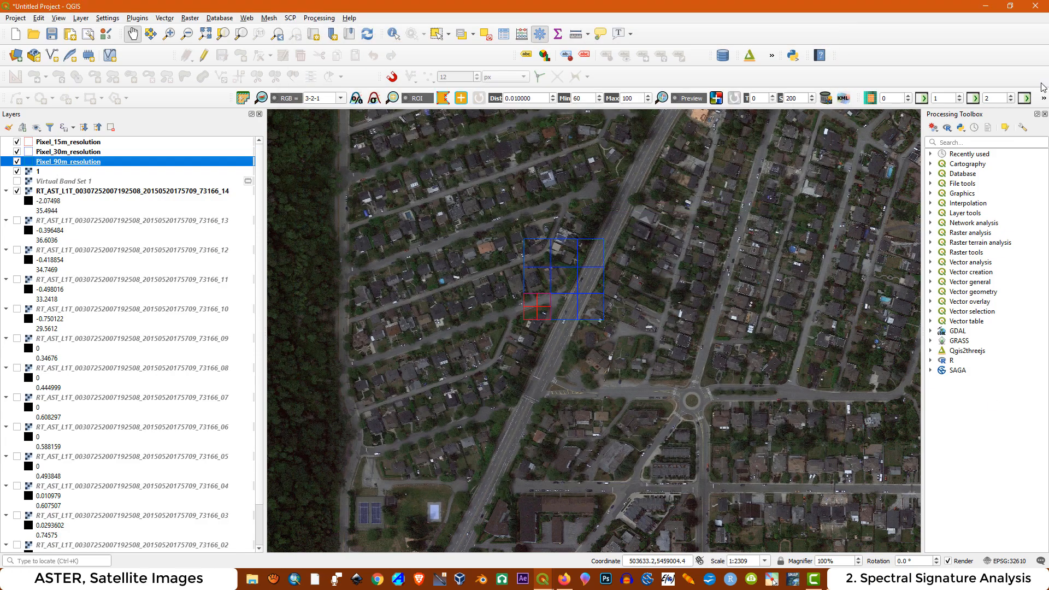
Hide the 15 m and 30 m pixel layers, leaving only the 90 m outline over the aerial image.
left_click(18, 152)
left_click(18, 142)
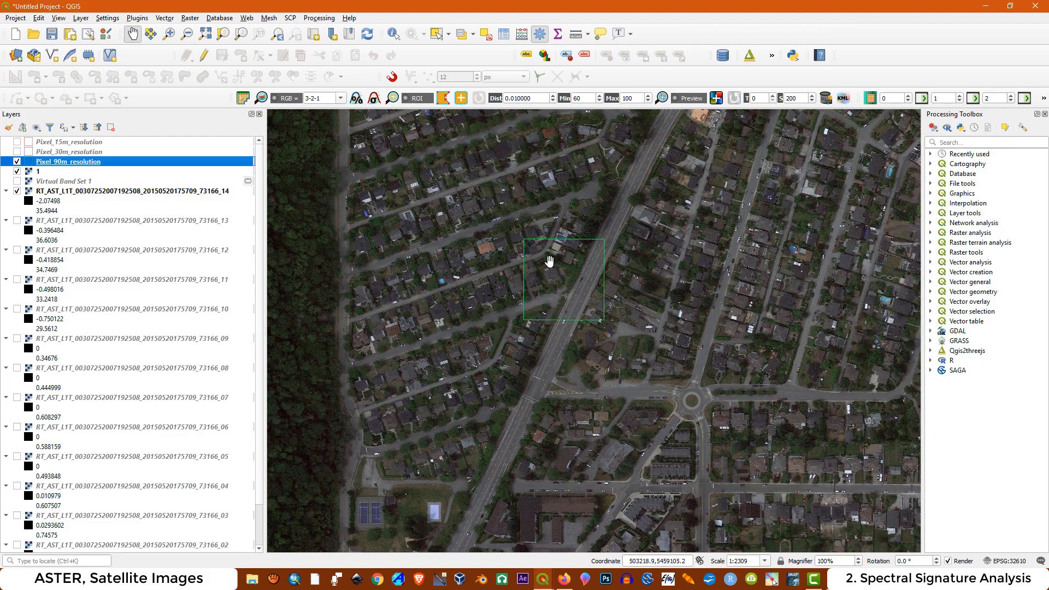
scroll(548, 261, "up", 1)
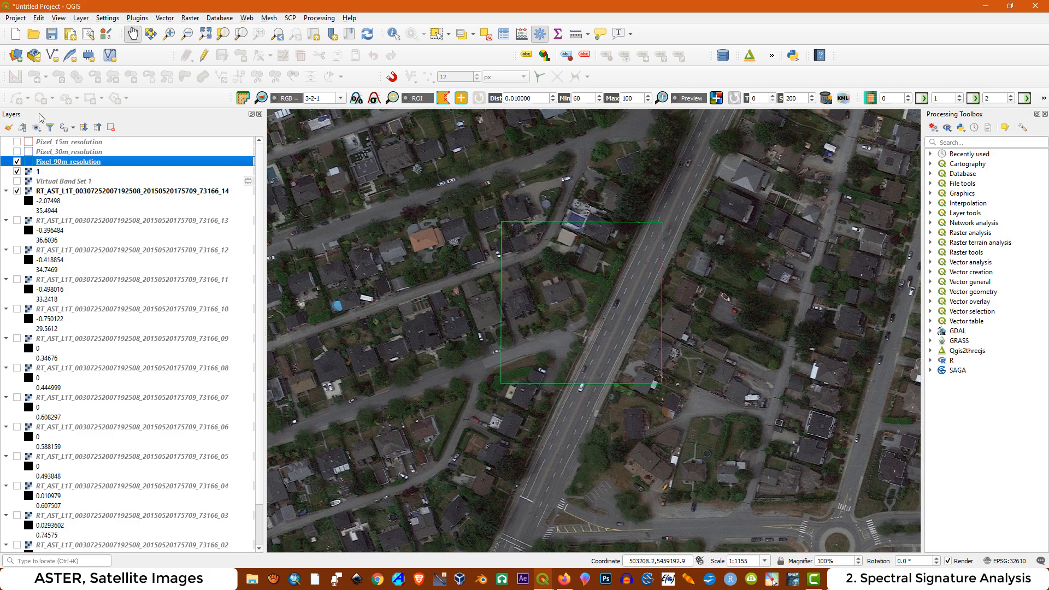
Hide raster 1 and display Virtual Band Set 1 beneath the 90 m pixel outline.
left_click(17, 171)
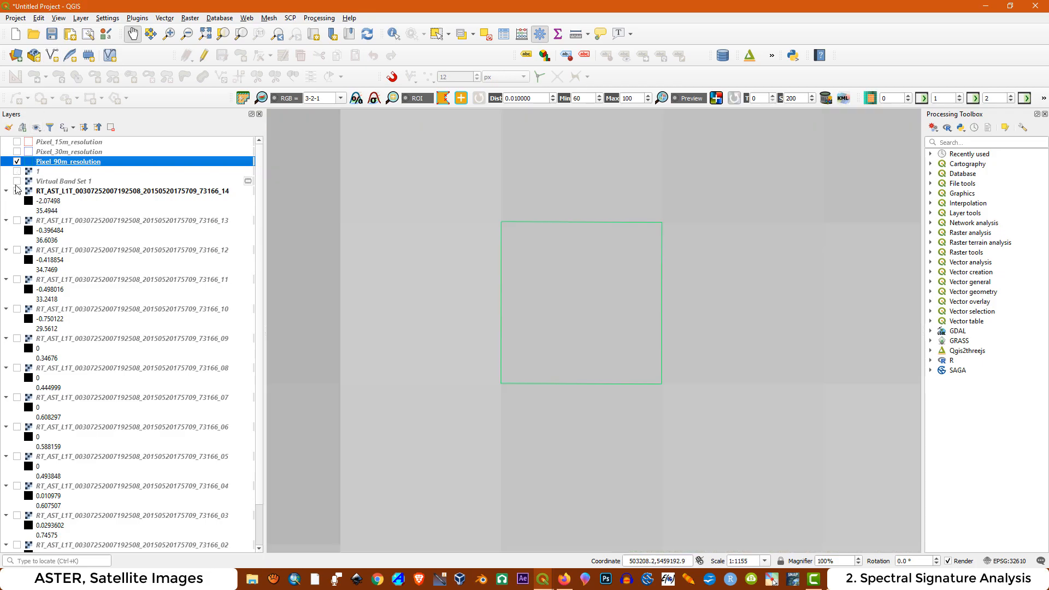
left_click(17, 181)
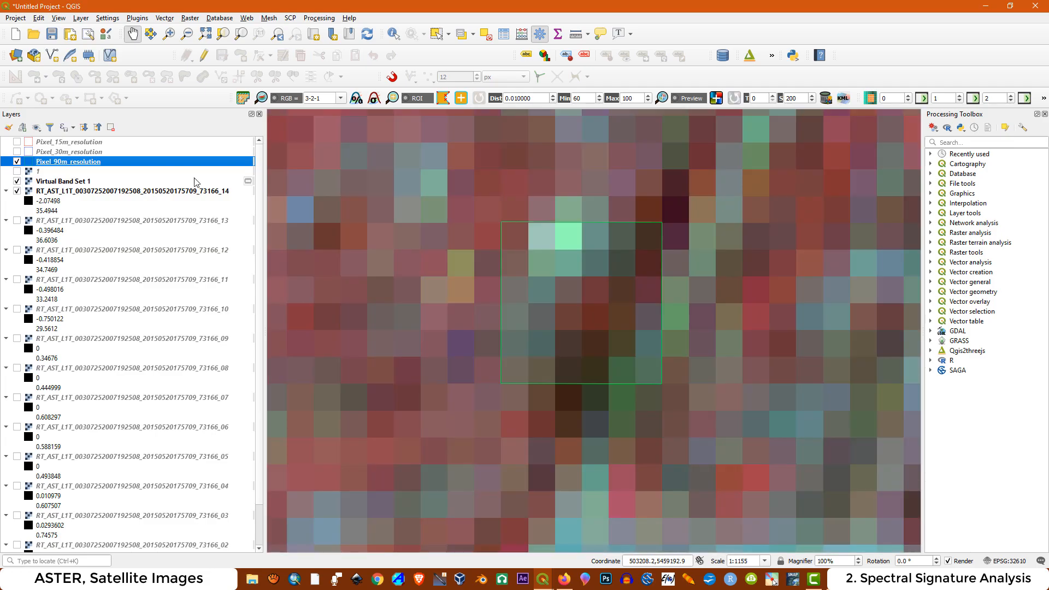
scroll(607, 248, "down", 1)
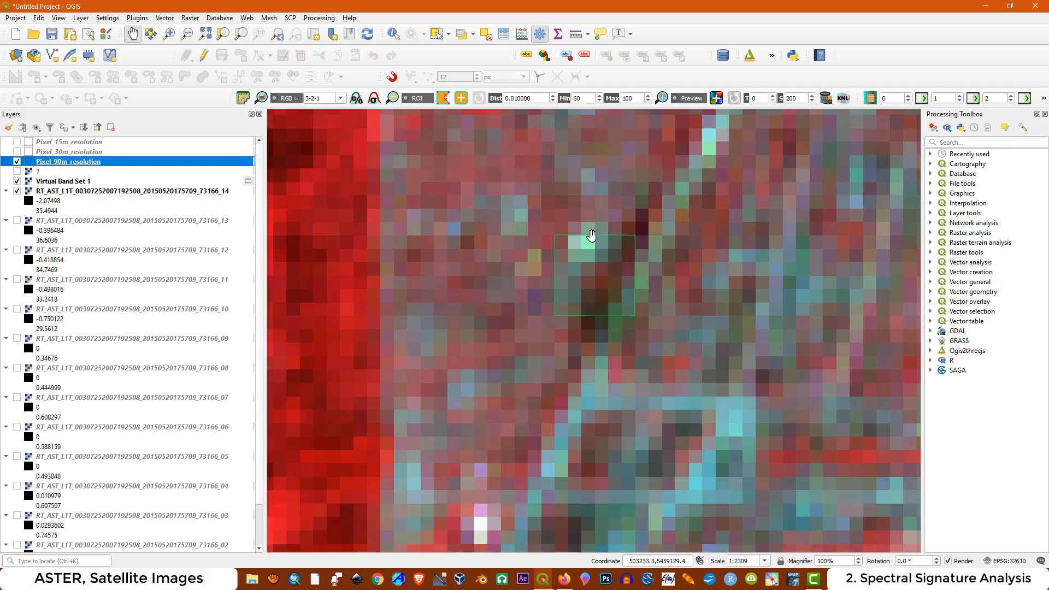
left_click(63, 181)
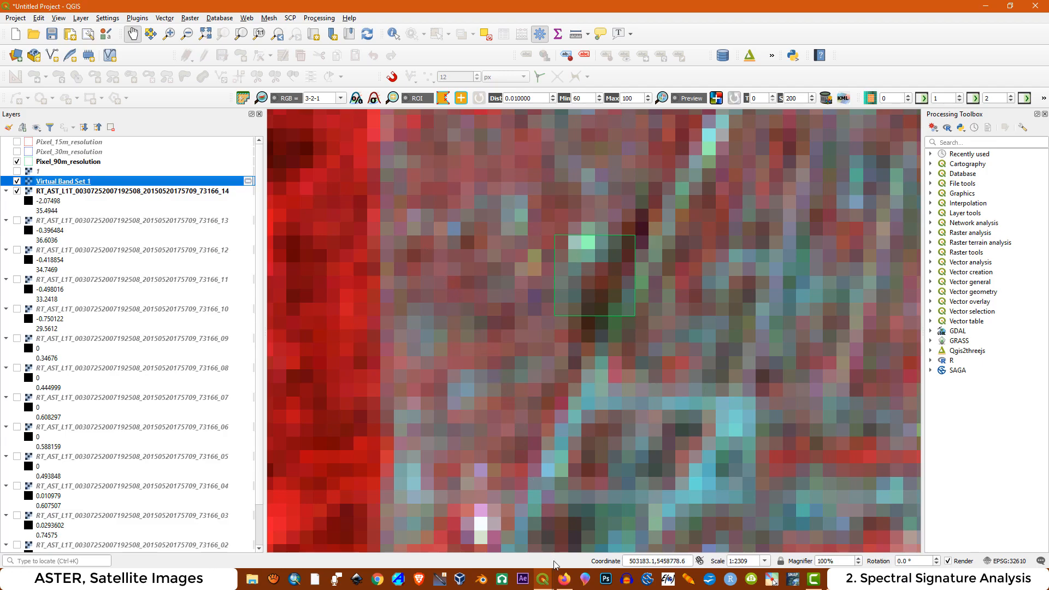
Switch to Firefox to examine the 90 m thermal bands in Wikipedia's ASTER Bands table, and return to QGIS.
mouse_move(564, 580)
left_click(576, 534)
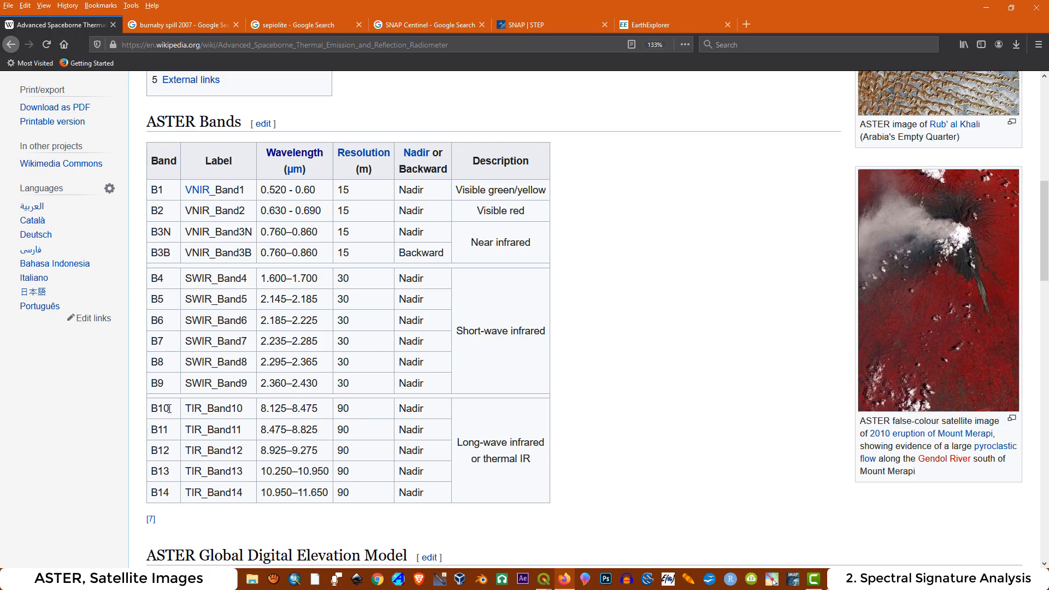
left_click(985, 8)
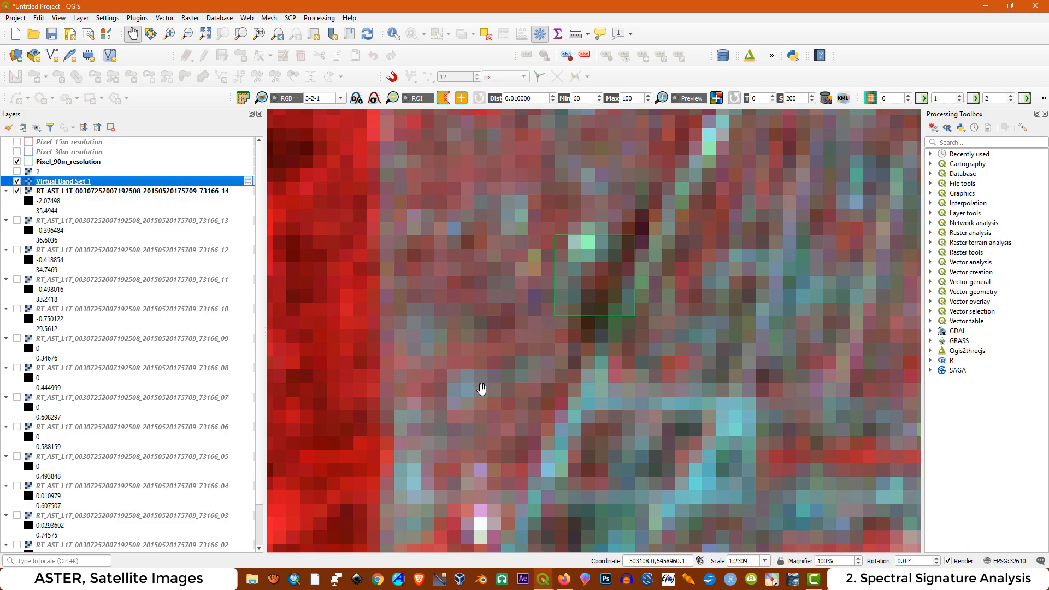
left_click(564, 580)
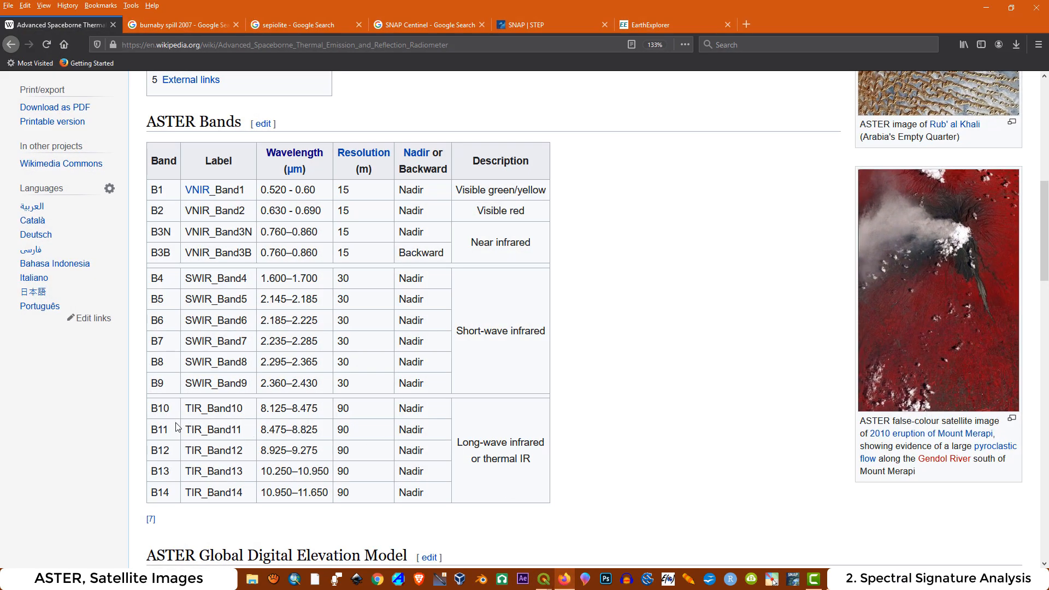
left_click(984, 10)
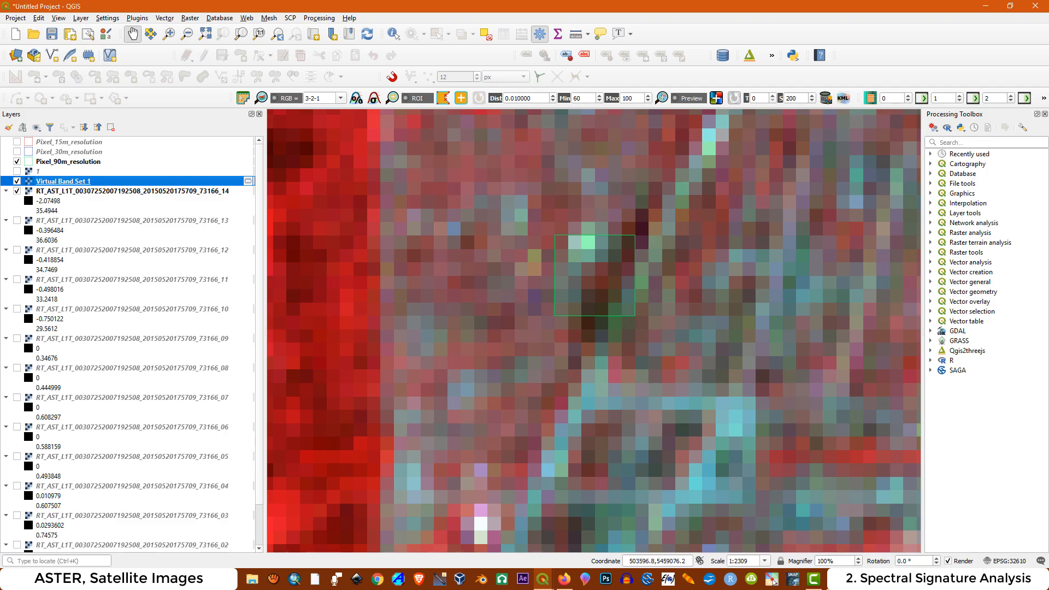
Show the 30 m pixel outline instead of the 90 m one and check it against the short-wave infrared bands in Firefox's ASTER table.
left_click(17, 162)
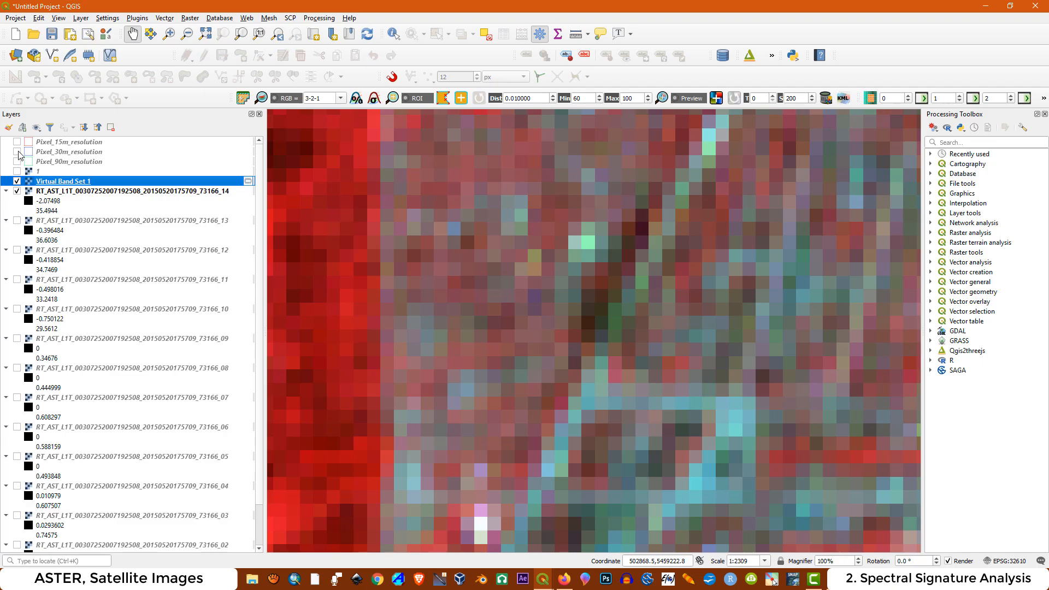
left_click(17, 153)
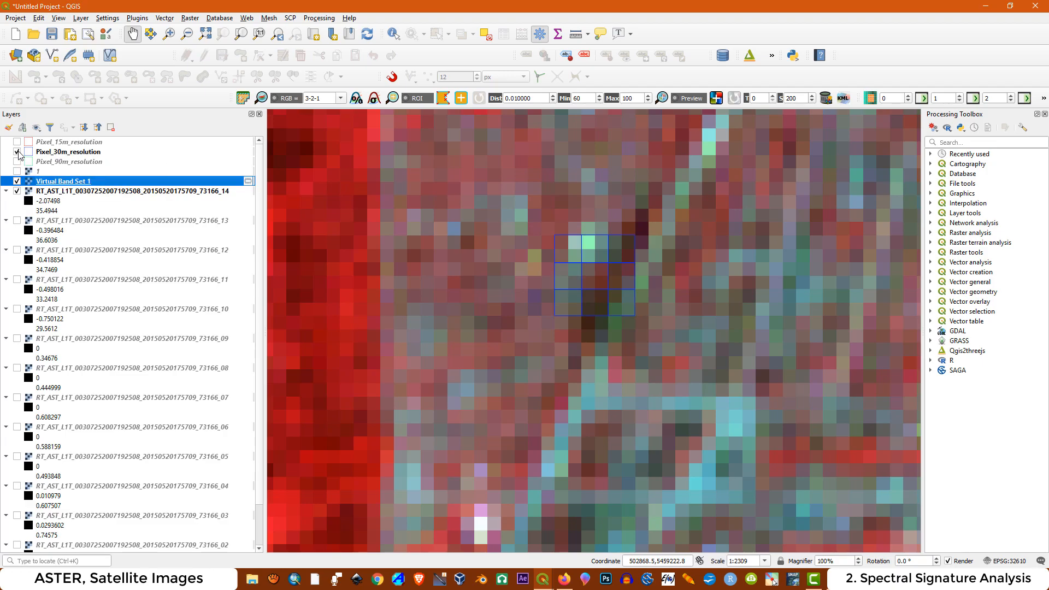
left_click(564, 579)
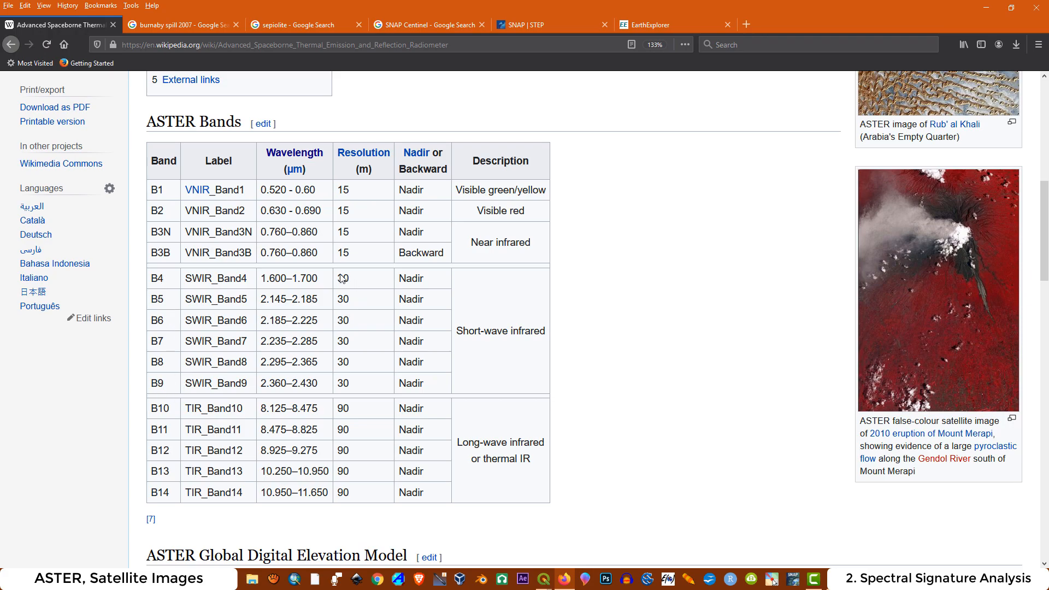
left_click(992, 15)
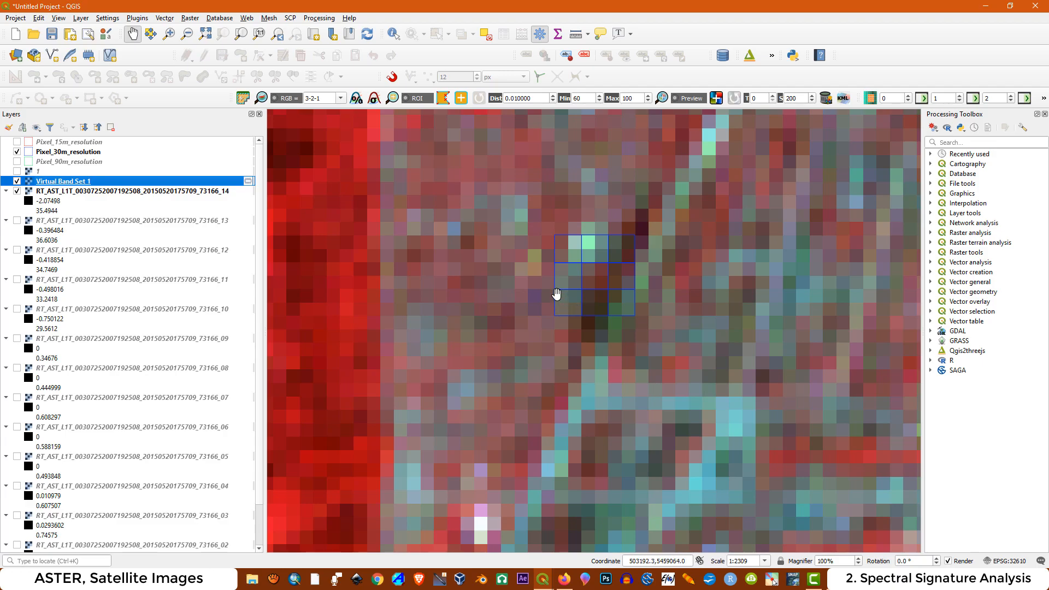
left_click(563, 579)
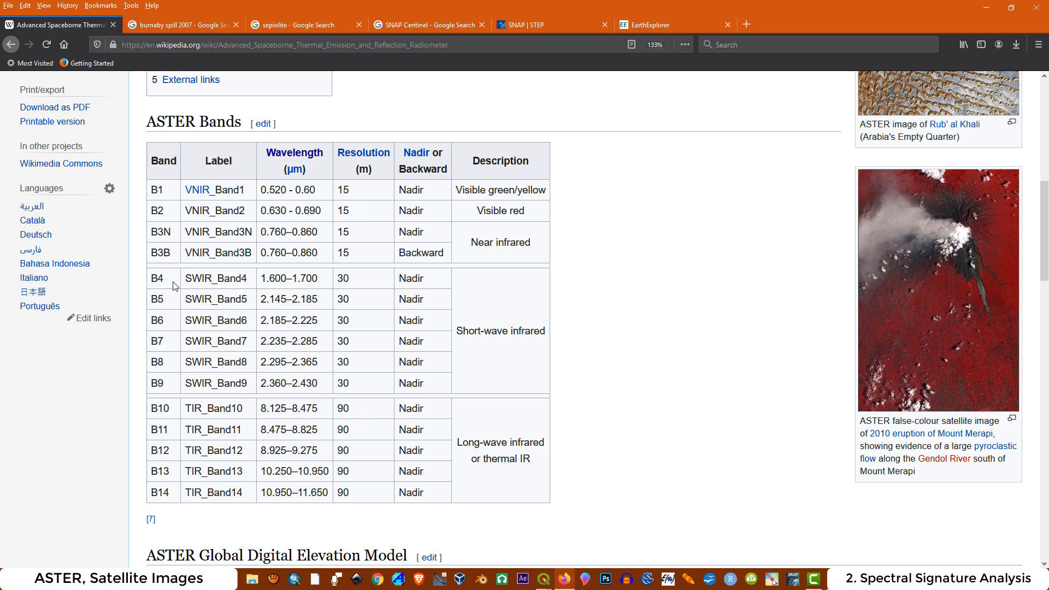
left_click(986, 8)
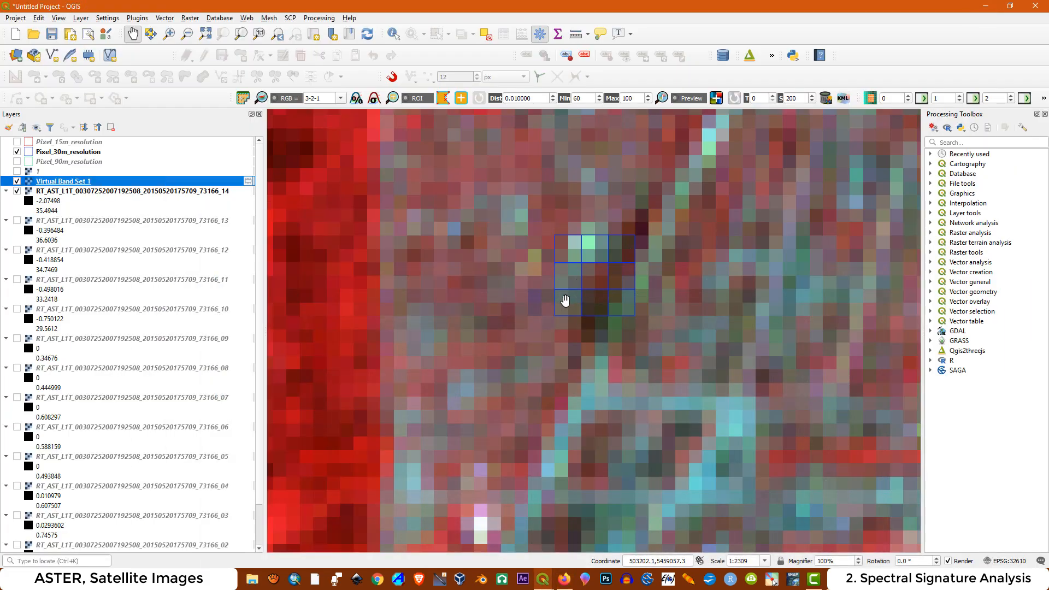
Show Pixel_15m_resolution instead of Pixel_30m_resolution and display raster 1 beneath it.
left_click(17, 152)
left_click(16, 143)
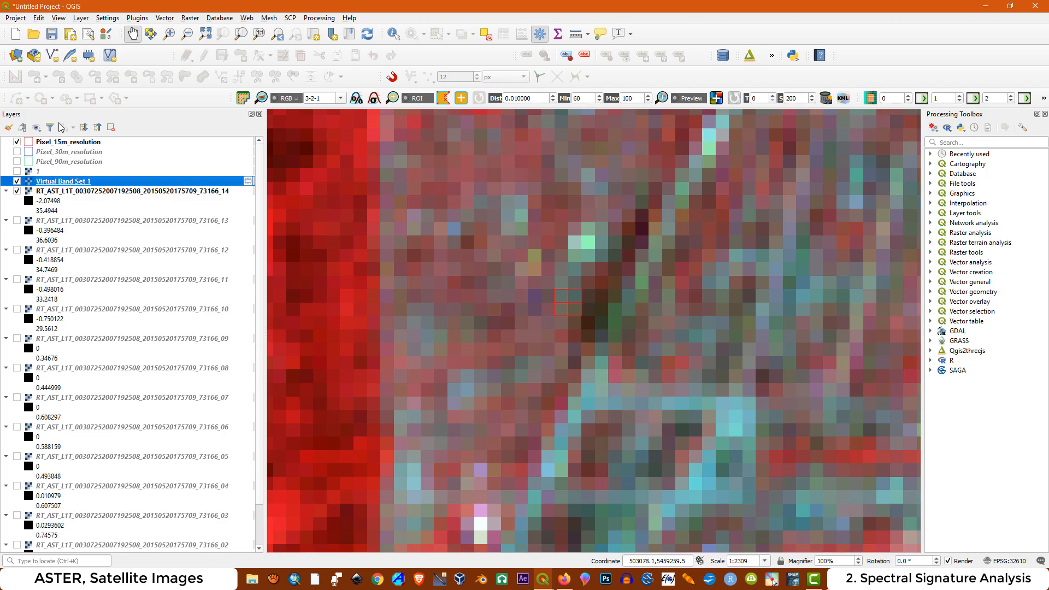
left_click(17, 171)
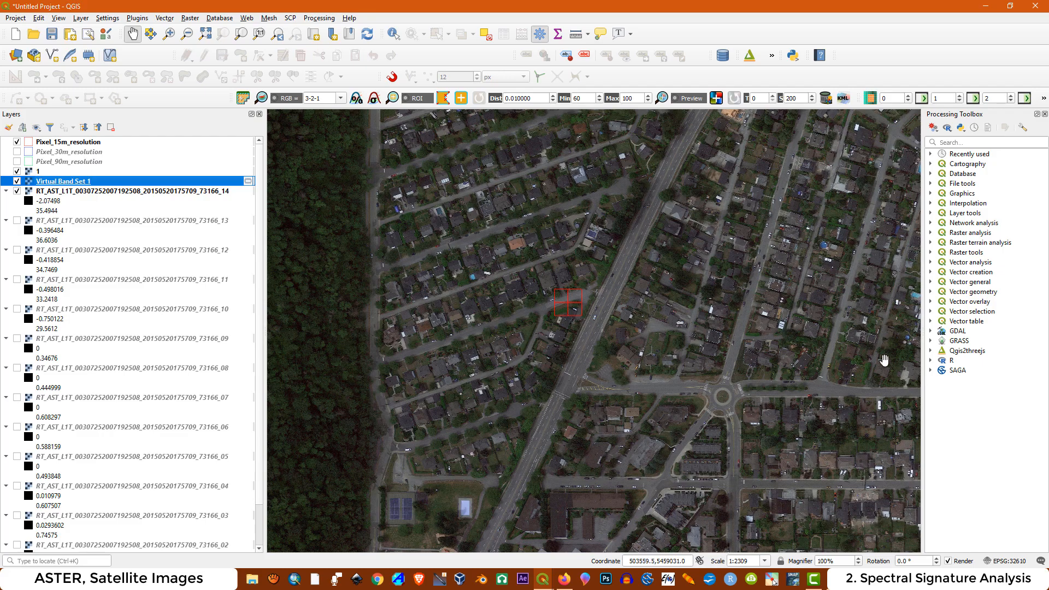
Switch to Photos, enlarge index.jpg, and compare it with the street around the 15 m pixels in QGIS.
left_click(772, 580)
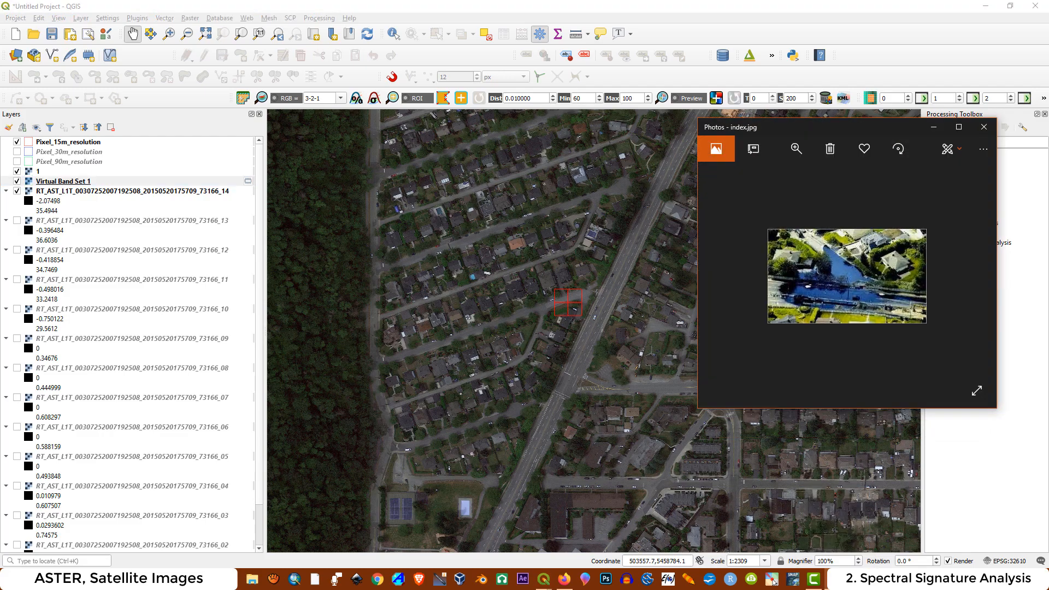
left_click(798, 151)
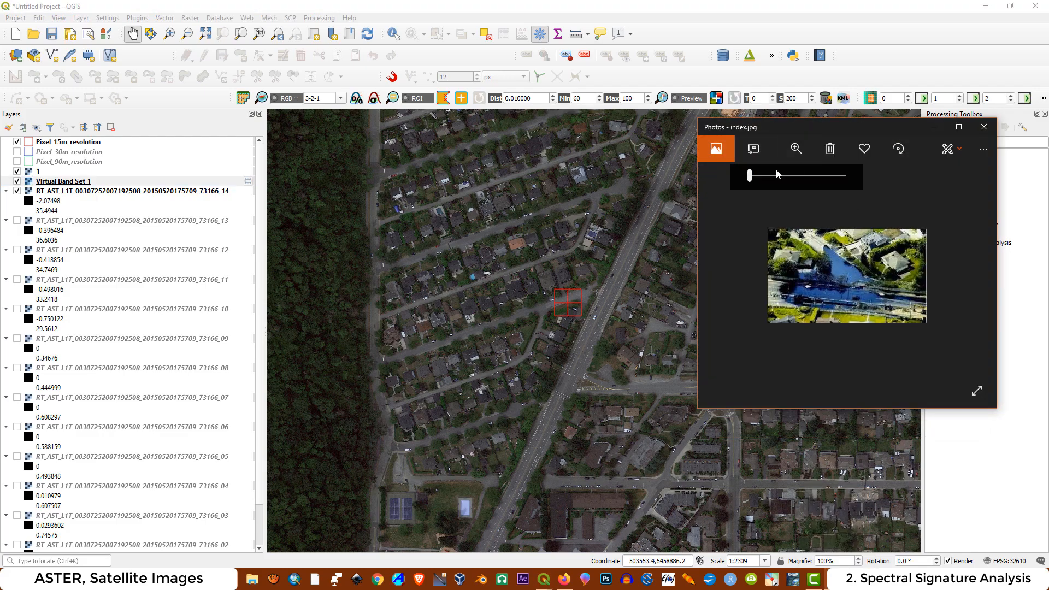
left_click_drag(751, 180, 770, 182)
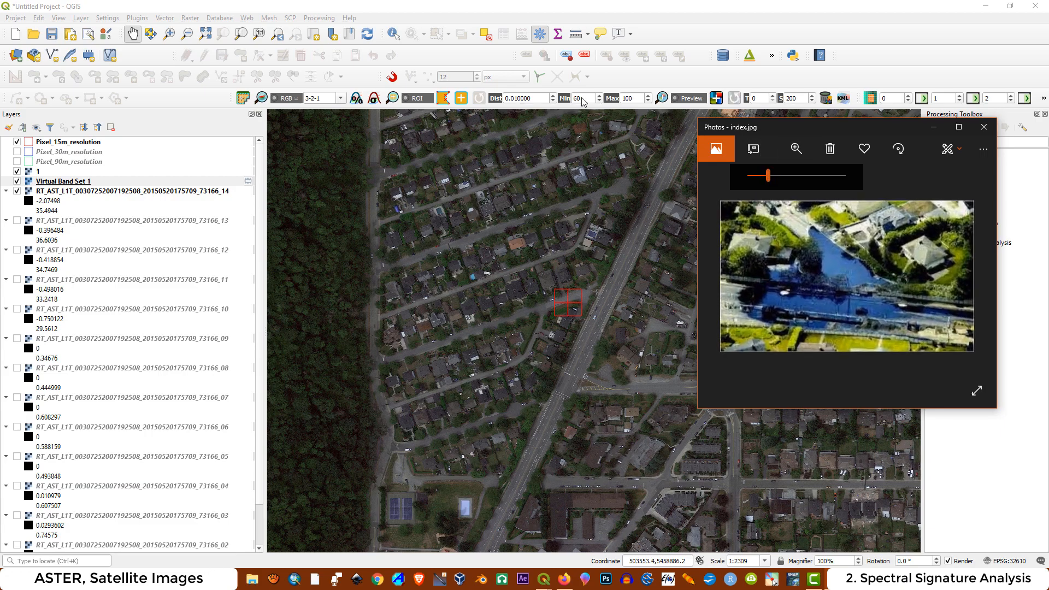
left_click(612, 8)
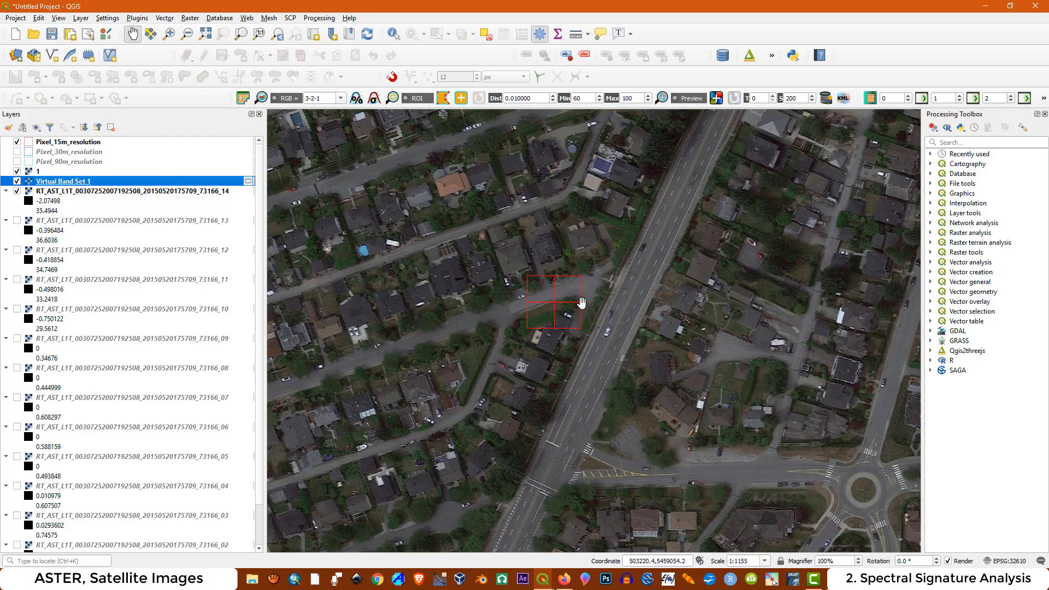
scroll(580, 308, "up", 2)
left_click_drag(524, 391, 549, 341)
scroll(572, 345, "down", 1)
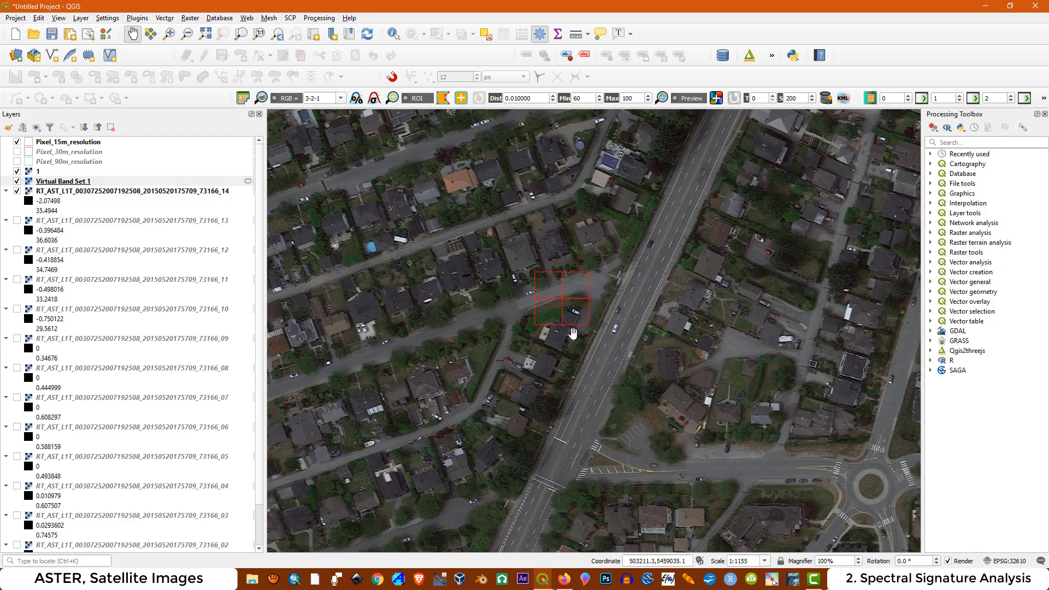
Hide the 15 m outline, compare the index.jpg photo in Photos with the aerial image, and display the 90 m outline in QGIS.
left_click(17, 142)
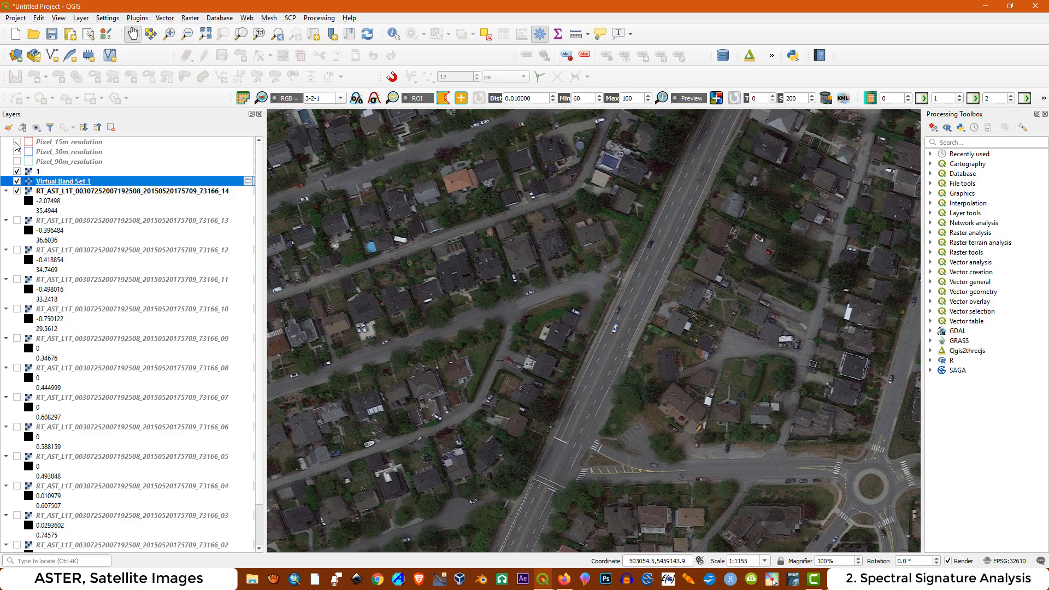
left_click(772, 580)
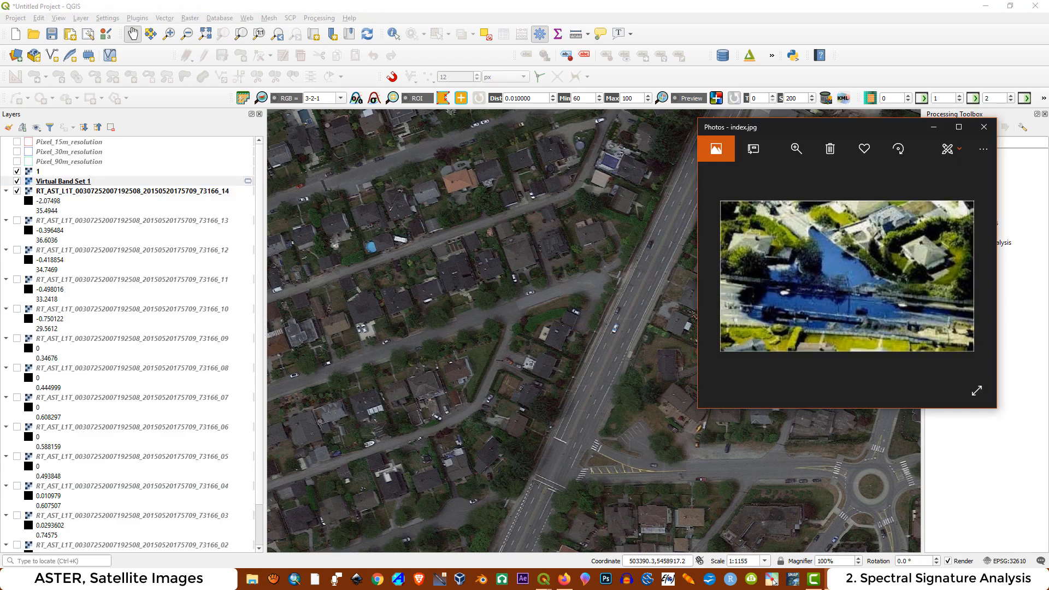
left_click_drag(879, 131, 881, 94)
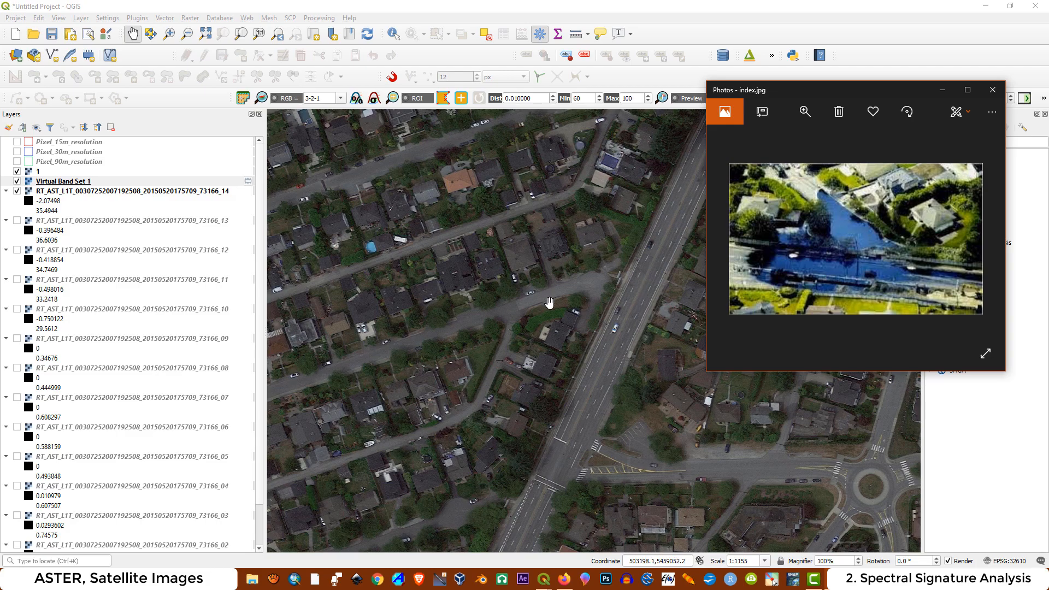
left_click_drag(828, 93, 863, 74)
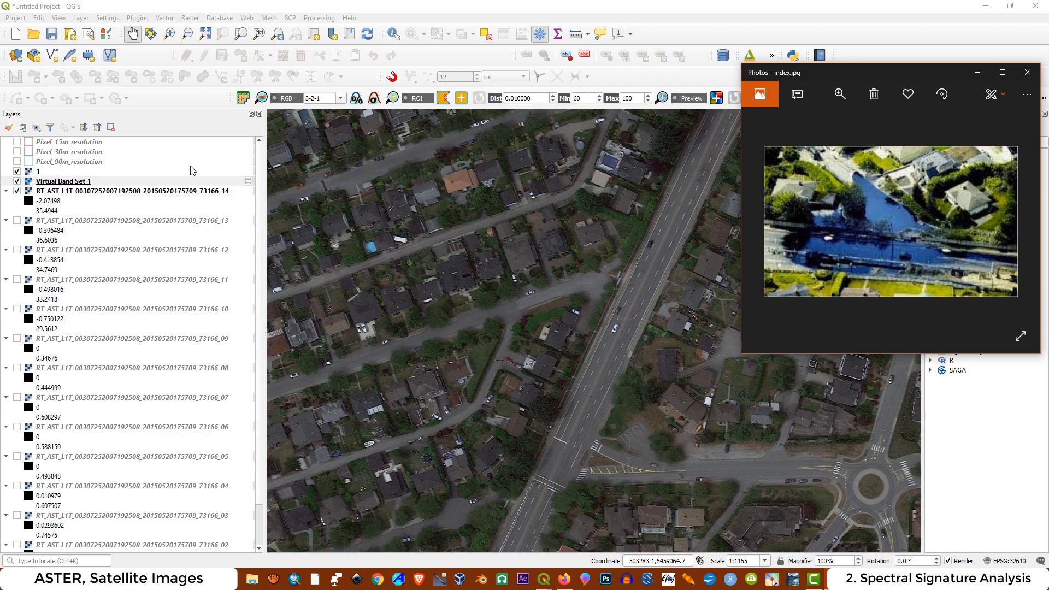
left_click(17, 161)
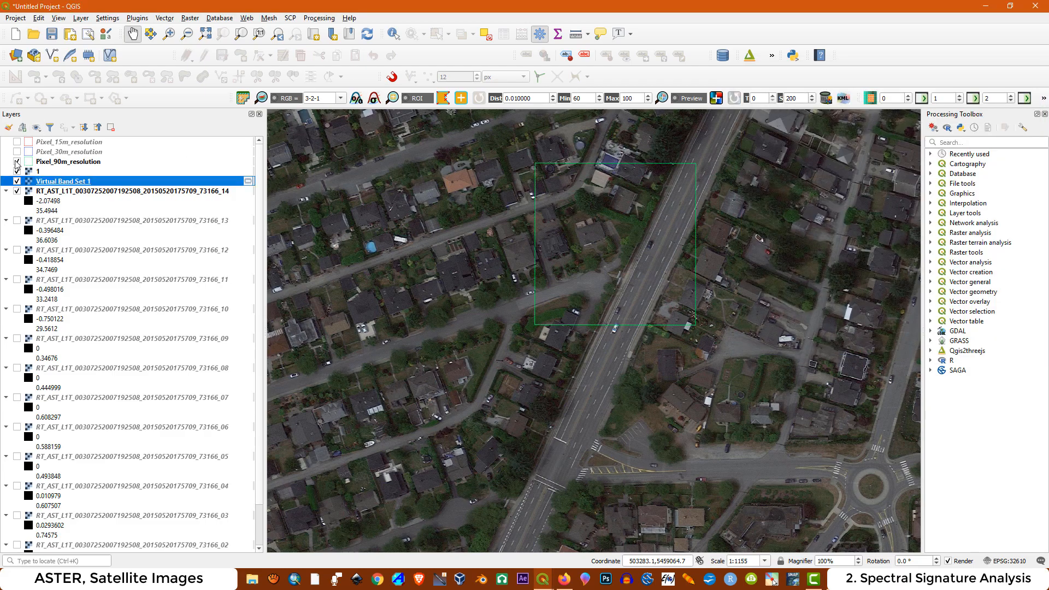
Compare the index.jpg photo with the 90 m pixel outline, and with Pixel_30m_resolution displayed in its place.
left_click(771, 578)
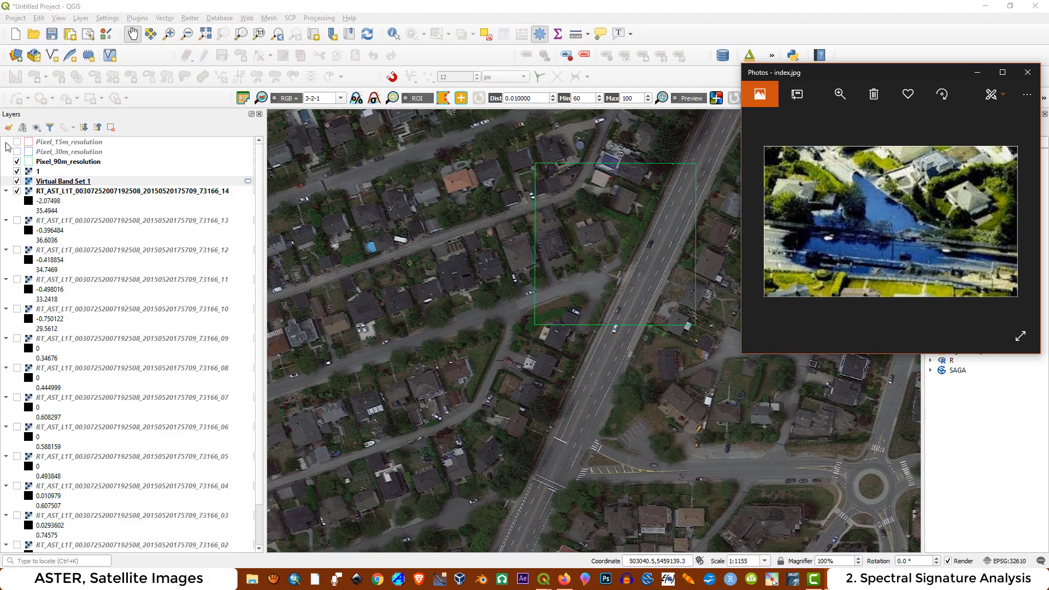
left_click(17, 162)
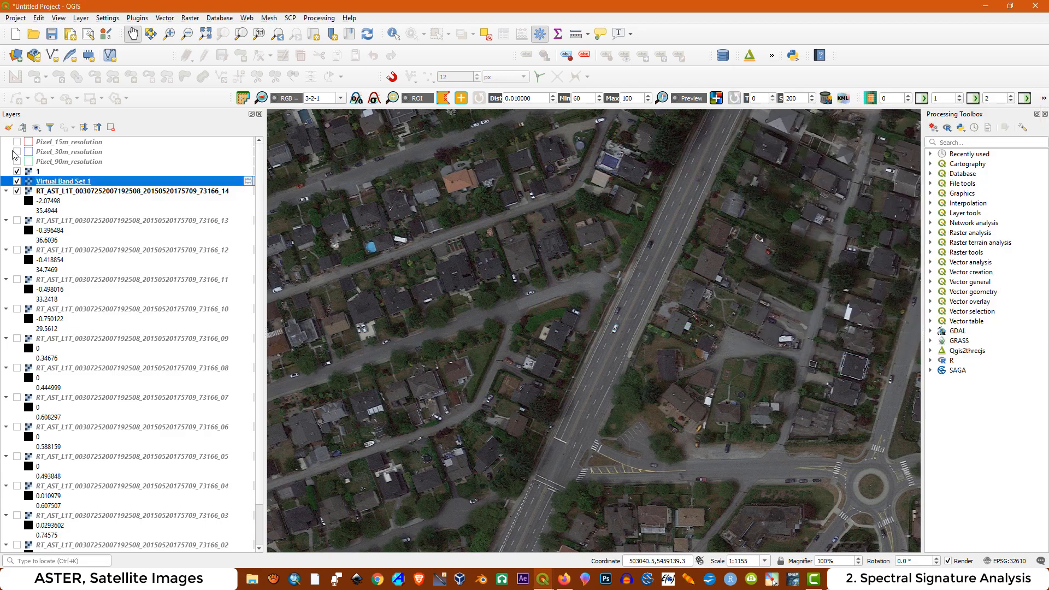
left_click(17, 152)
left_click(772, 578)
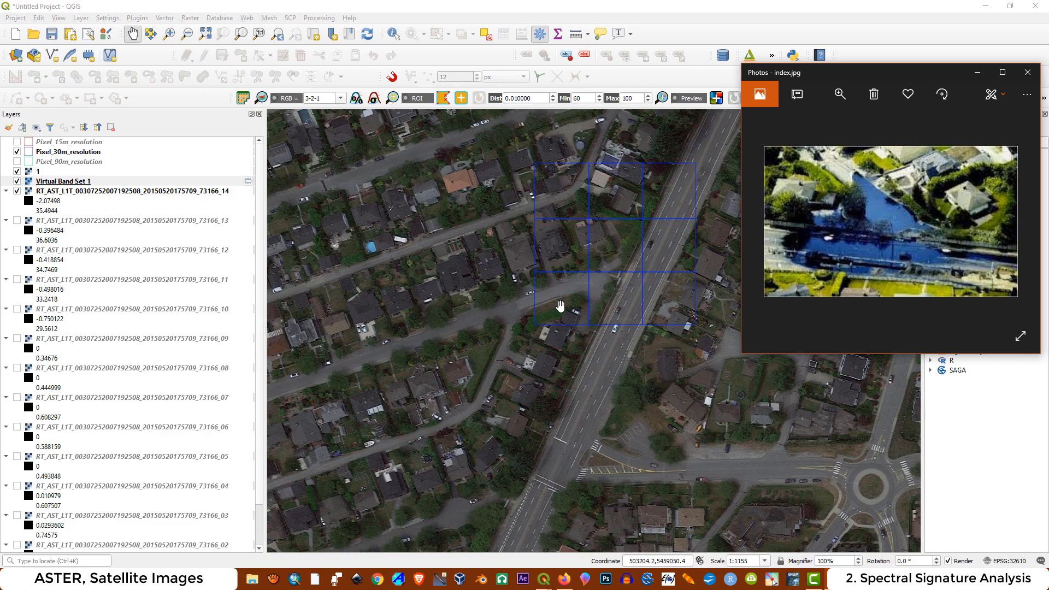
Show Pixel_15m_resolution instead of Pixel_30m_resolution and compare it with the index.jpg photo in Photos.
left_click(17, 151)
left_click(17, 142)
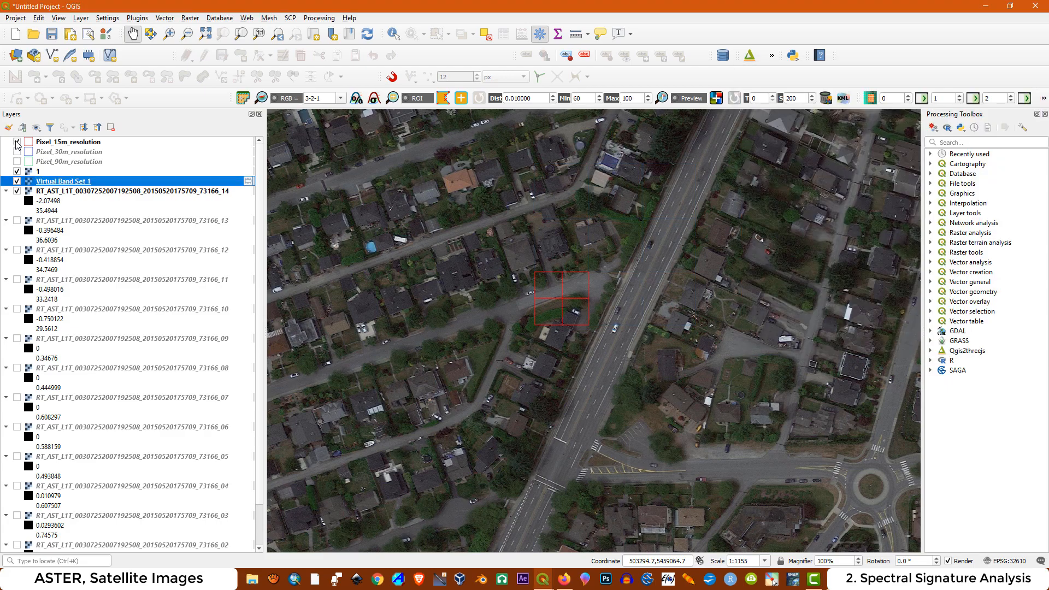
left_click(834, 578)
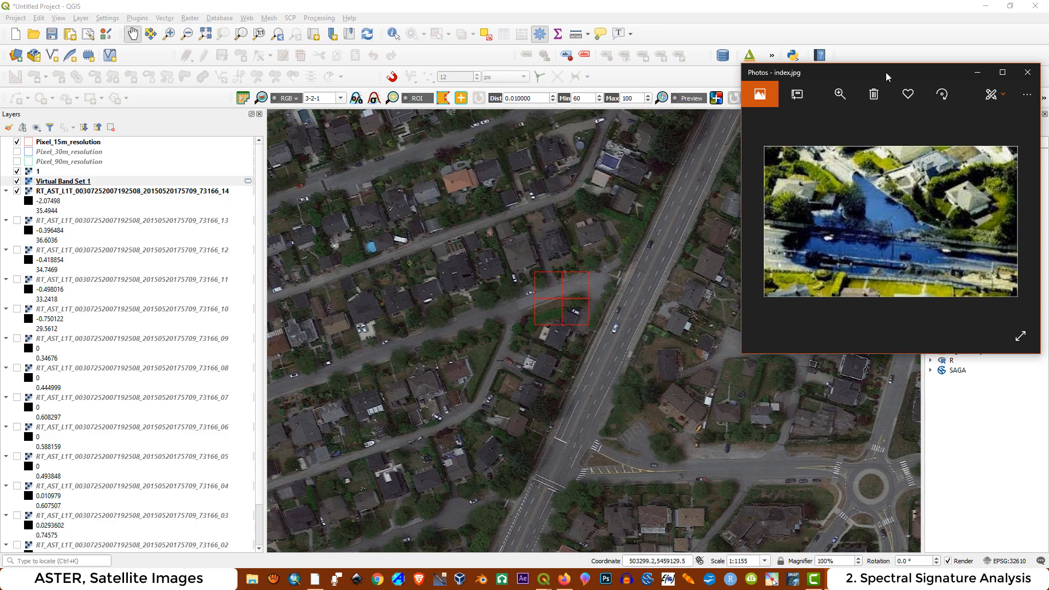
left_click(975, 74)
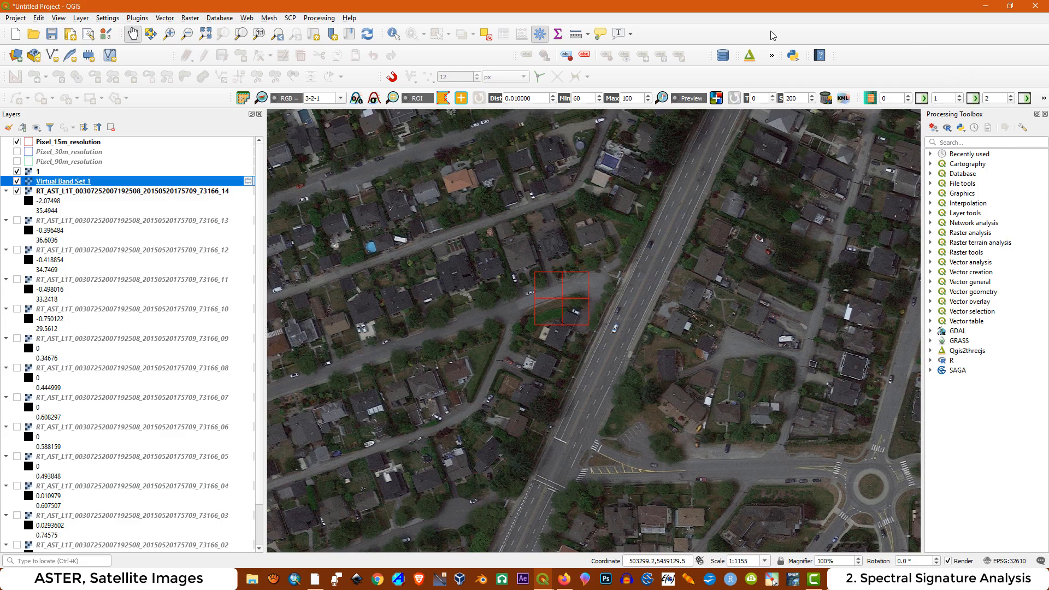
Hide raster 1 and the 15 m pixel outline so Virtual Band Set 1 is displayed over the Burnaby coast.
left_click(17, 182)
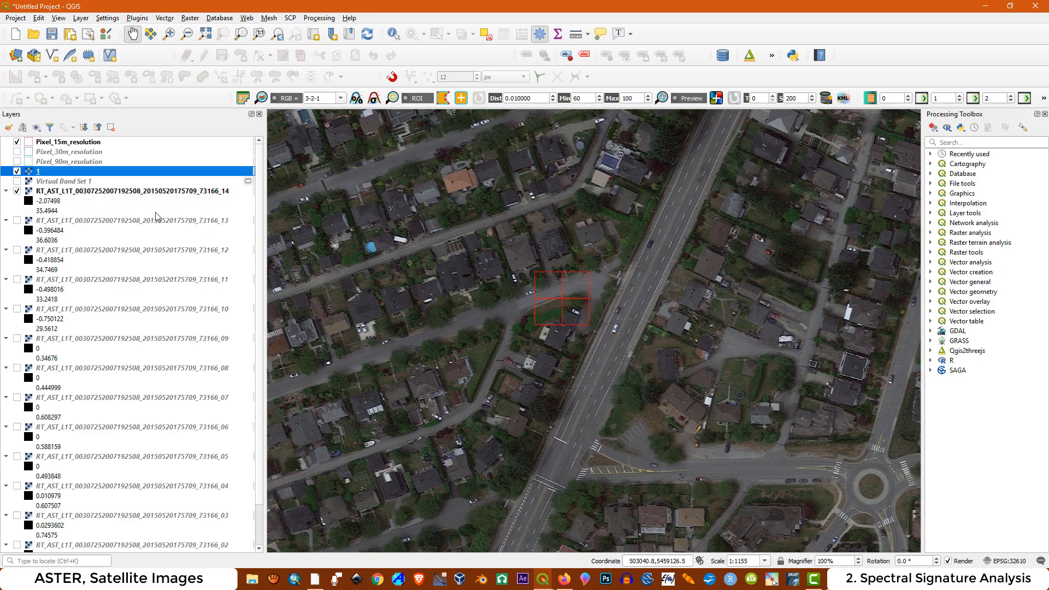
left_click(17, 172)
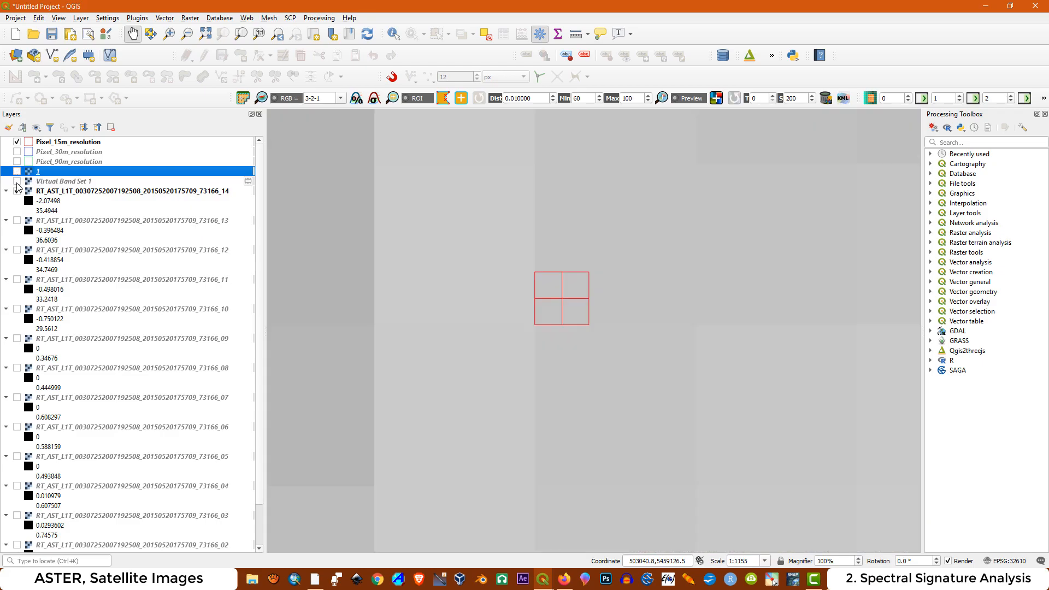
left_click(17, 182)
left_click(17, 142)
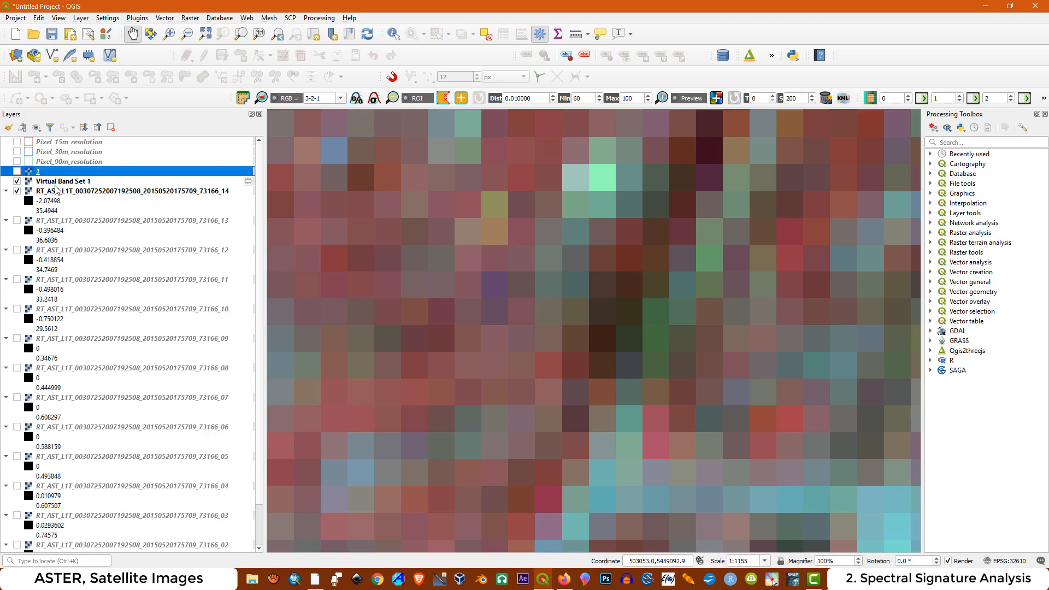
scroll(608, 373, "down", 4)
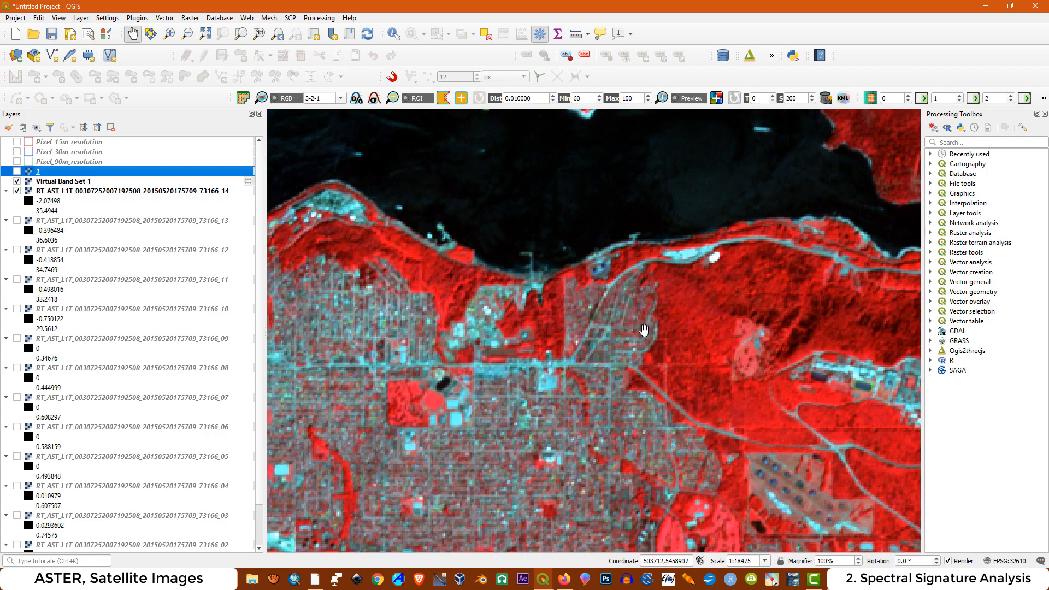
scroll(644, 327, "up", 1)
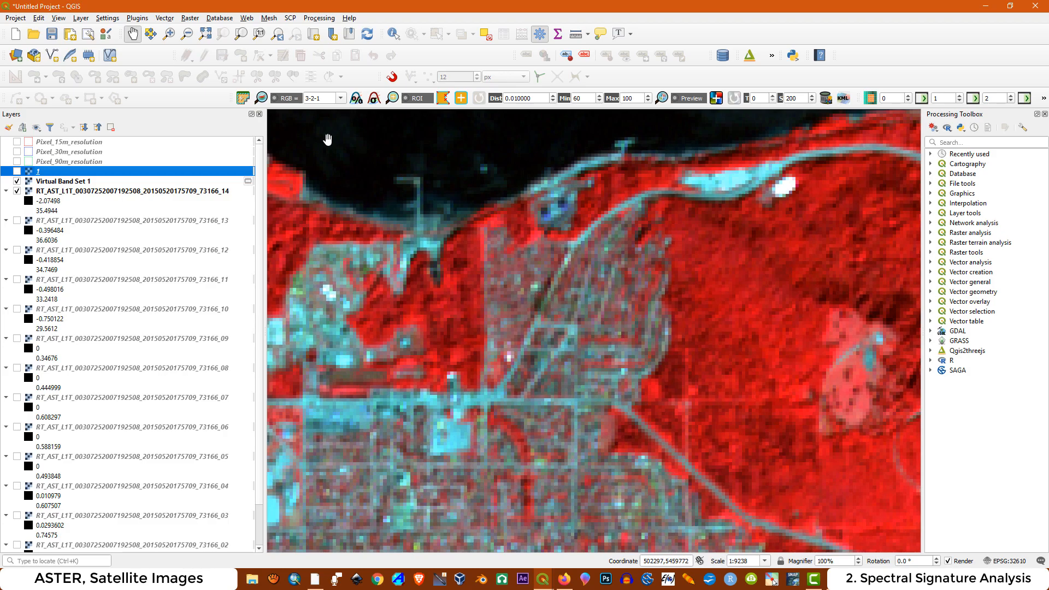
View Virtual Band Set 1 in the RGB composites 4-3-2 and 5-3-1.
left_click(340, 99)
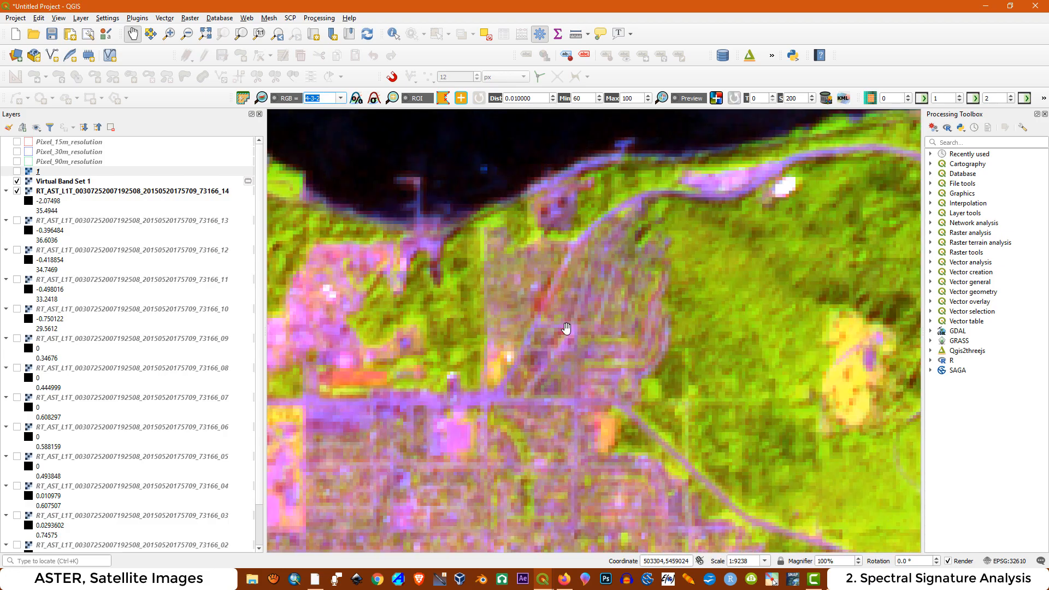
type("5")
key("Return")
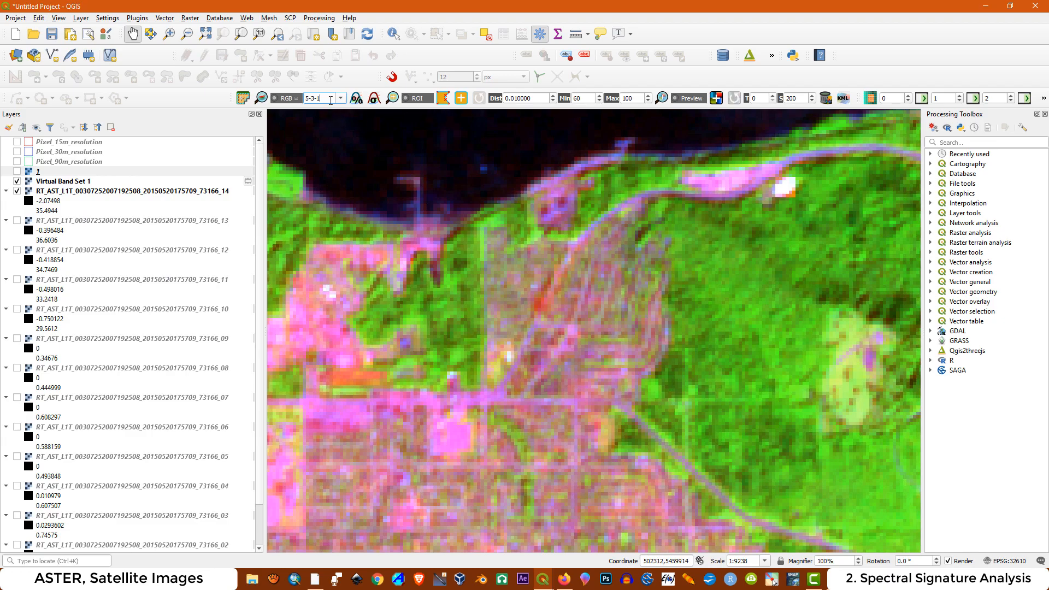
View Virtual Band Set 1 in the RGB composite 7-4-2.
triple_click(312, 100)
type("7")
type("-4-2")
key("Return")
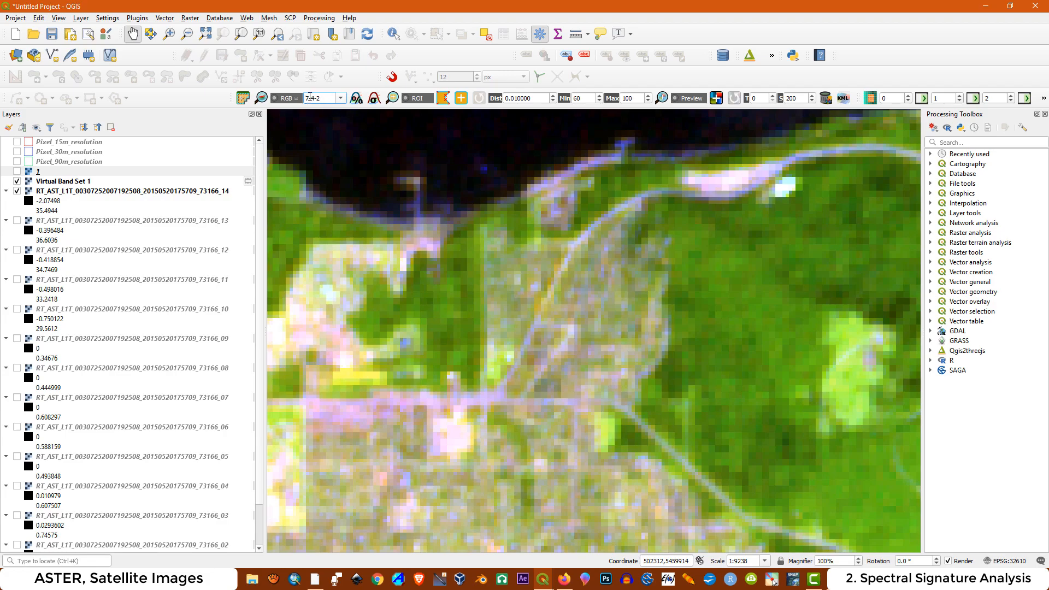
Set the RGB composite of Virtual Band Set 1 to 1-3-2 and inspect the spill street.
left_click_drag(314, 96, 306, 97)
left_click_drag(323, 99, 302, 98)
type("1-")
key("Return")
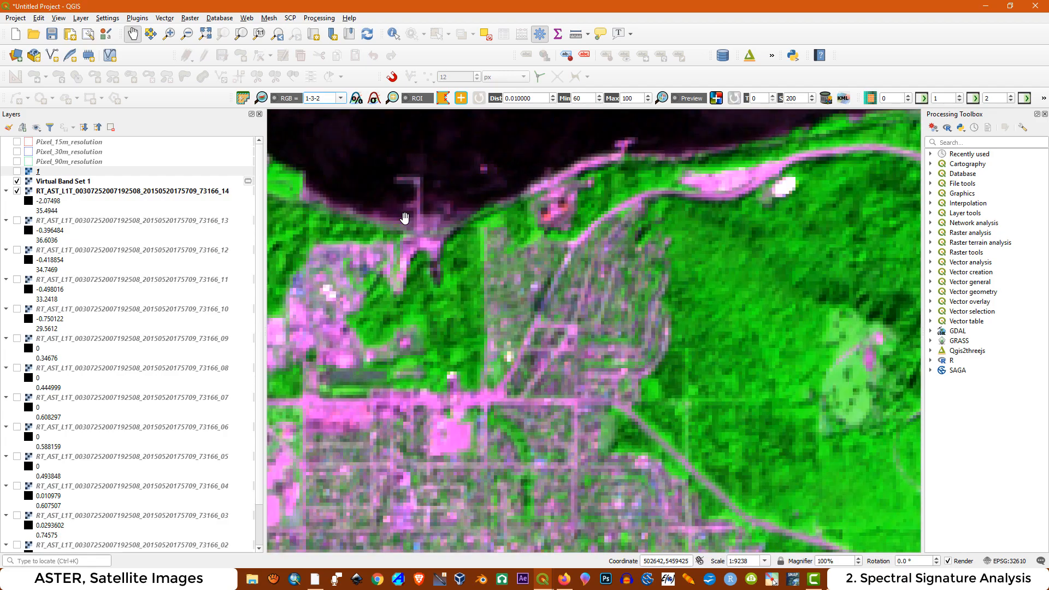
scroll(552, 300, "up", 1)
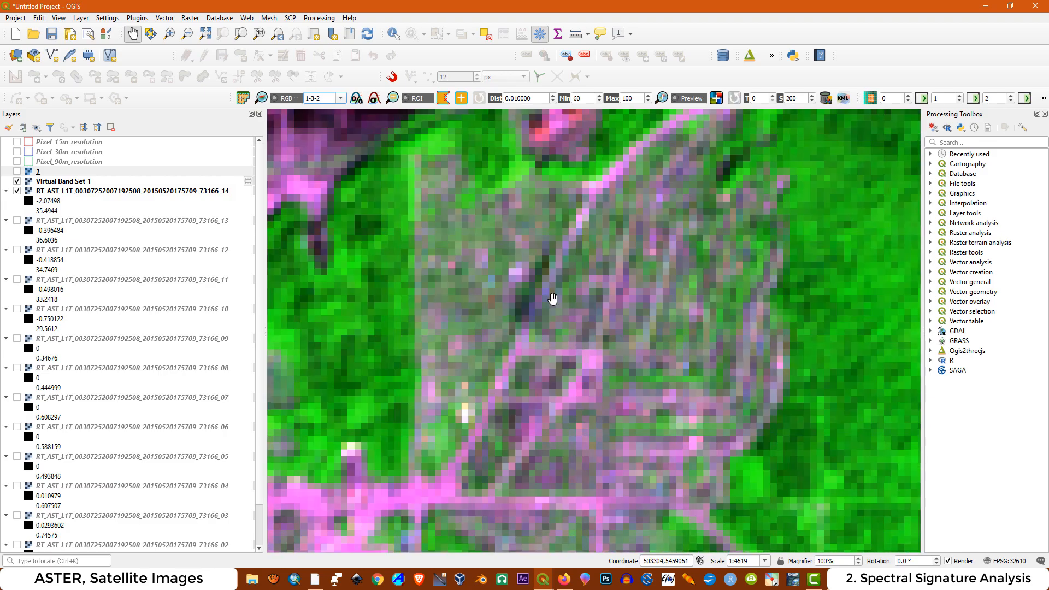
Compare the composite around the spill street with the aerial raster 1 and with an enlarged index.jpg in Photos.
left_click(17, 171)
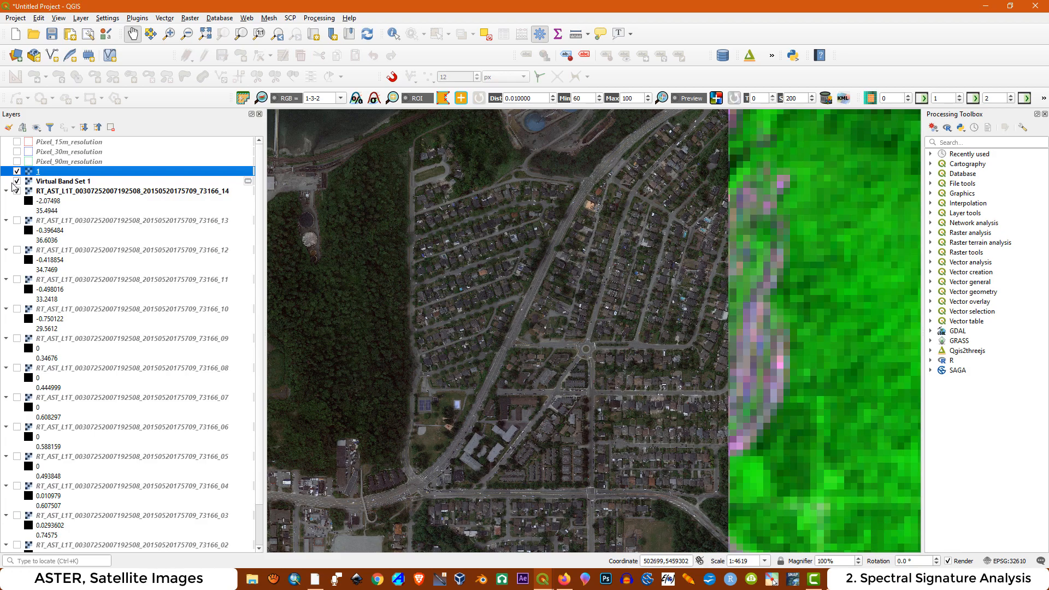
left_click(17, 171)
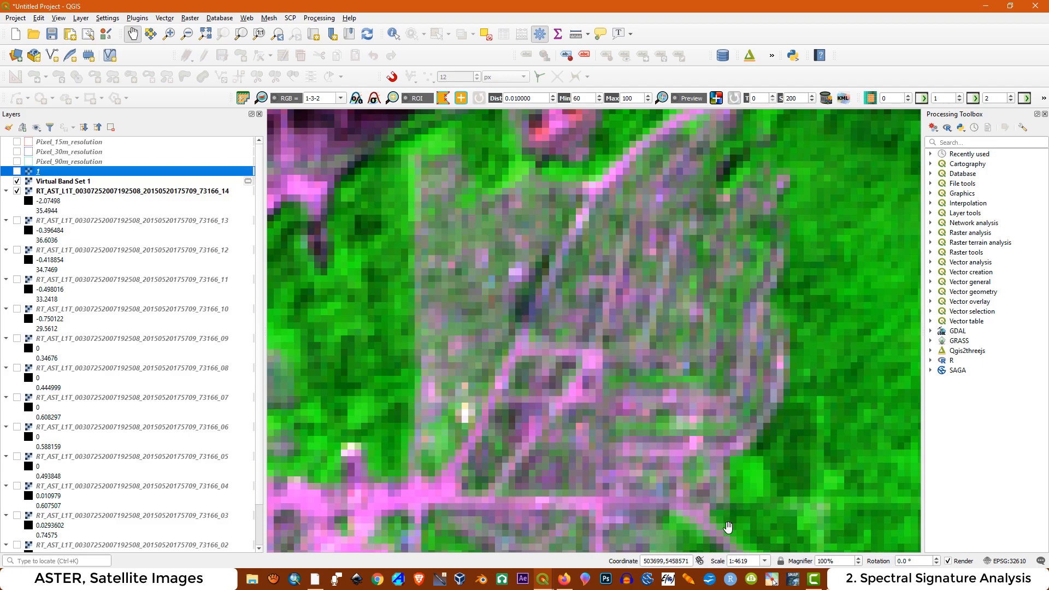
left_click(835, 579)
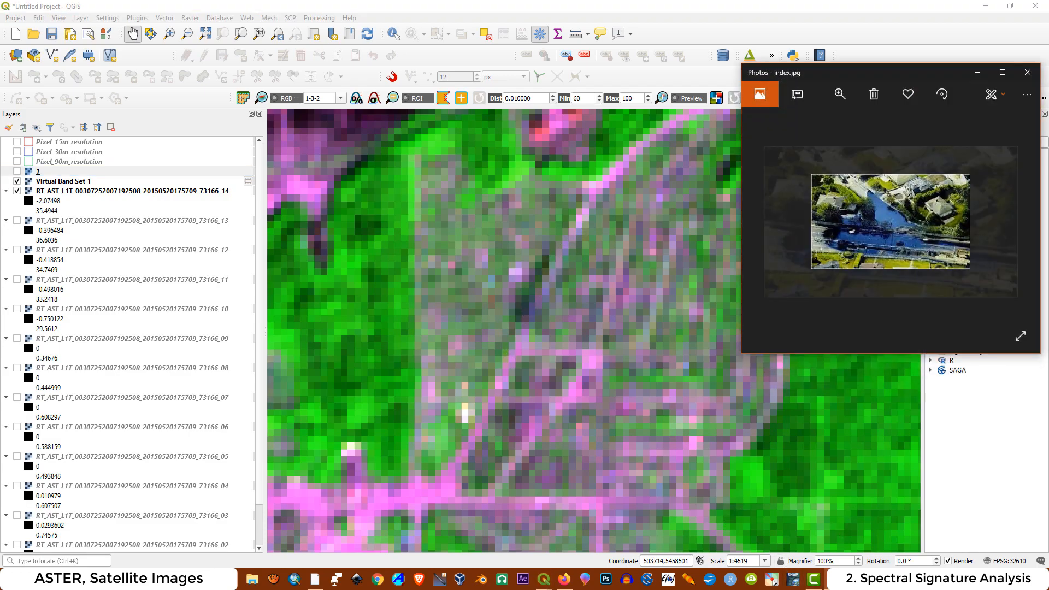
left_click(848, 97)
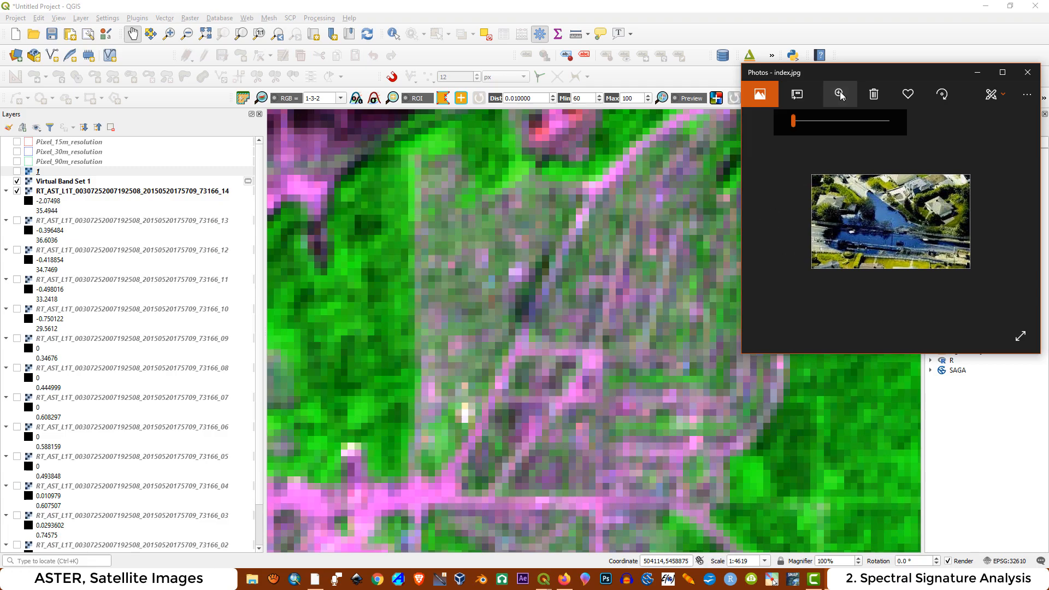
left_click_drag(793, 121, 826, 121)
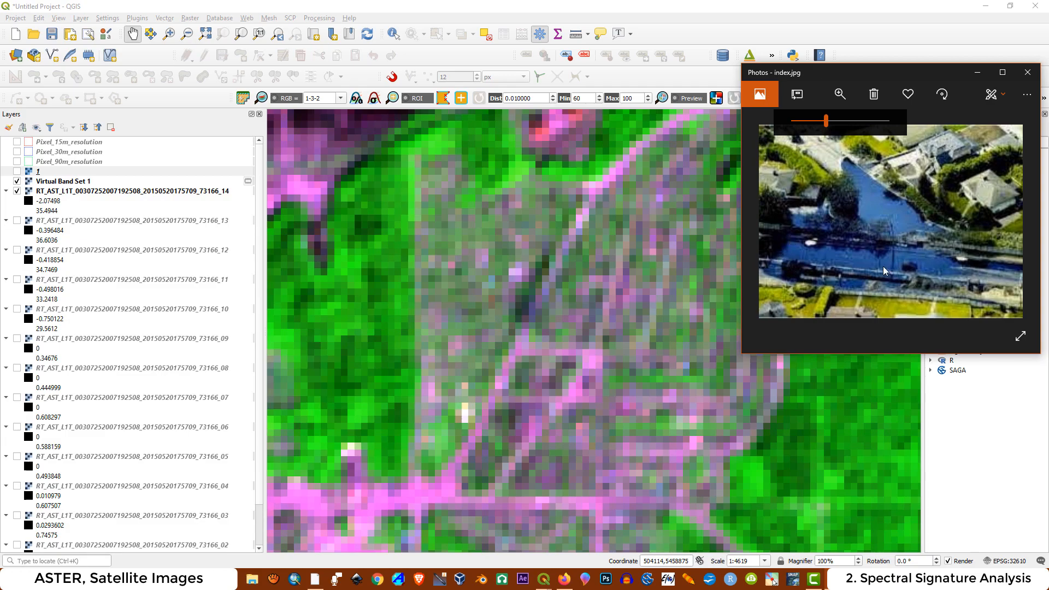
left_click(977, 72)
View the thermal bands of Virtual Band Set 1 in the RGB composite 10-12-14.
scroll(508, 312, "down", 1)
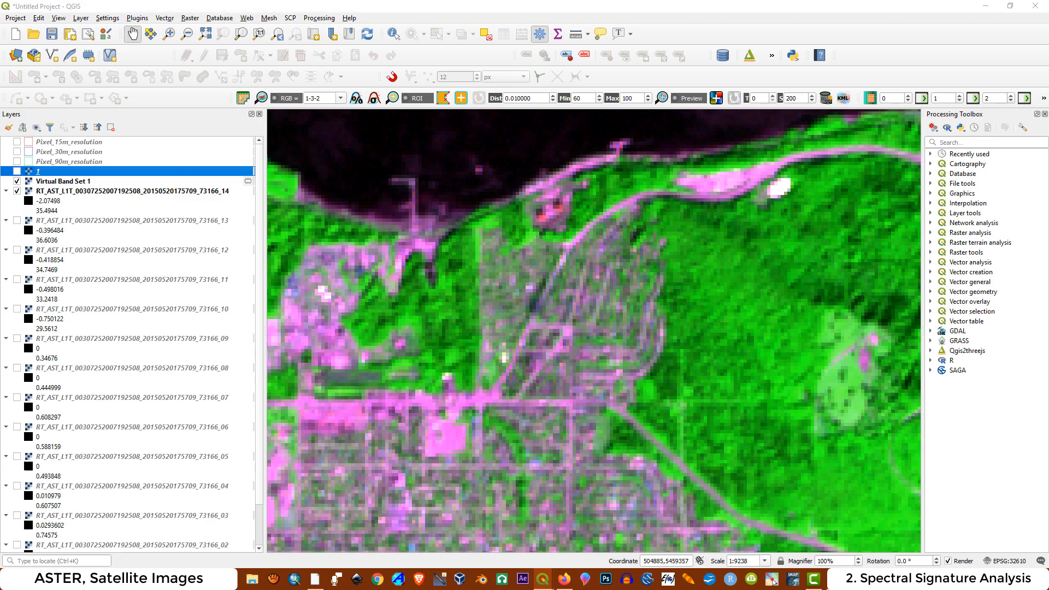
left_click(623, 6)
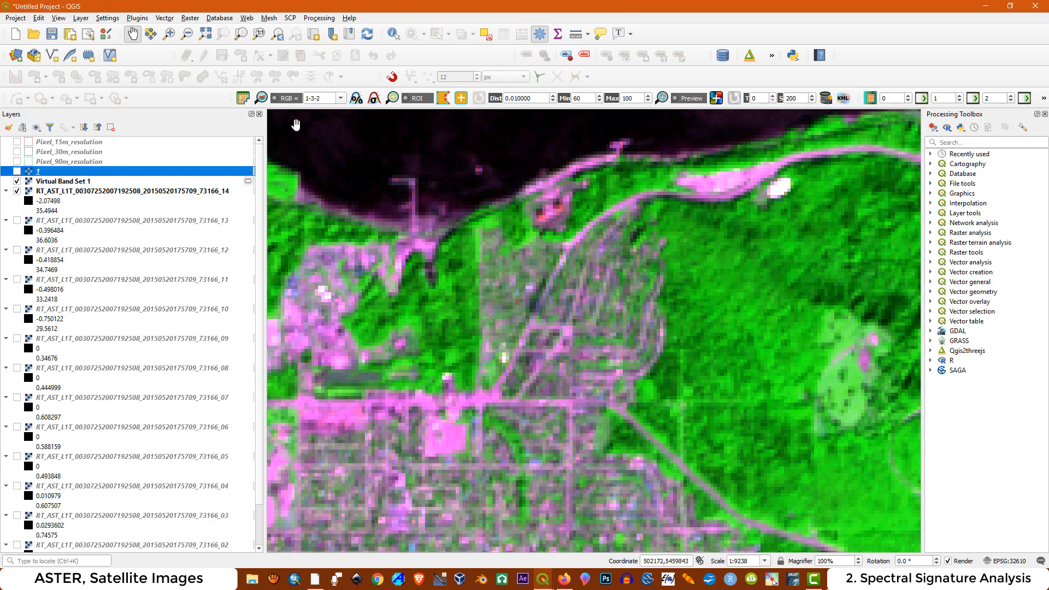
left_click(306, 98)
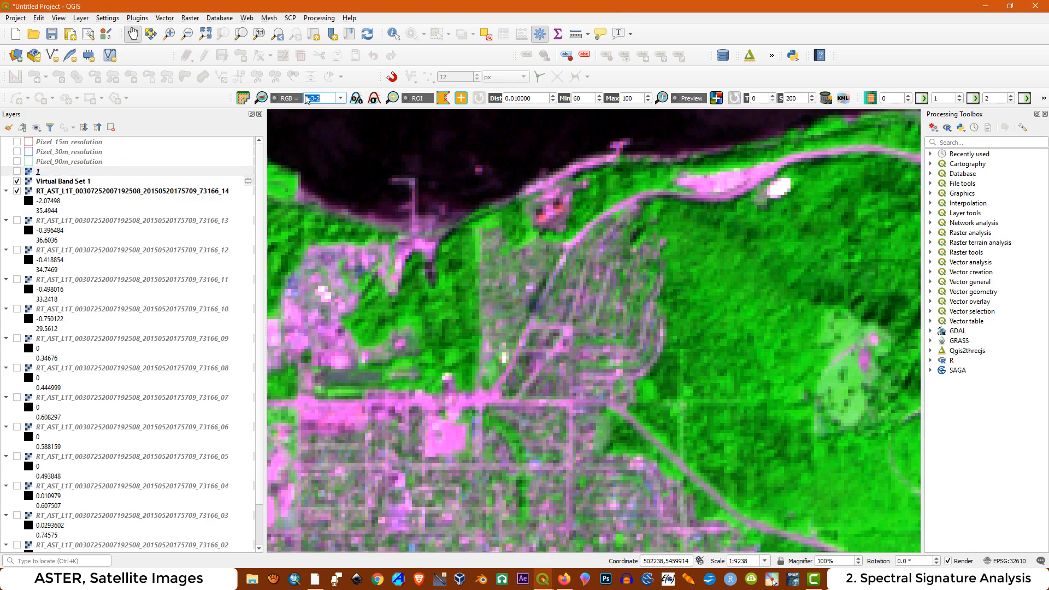
type("10")
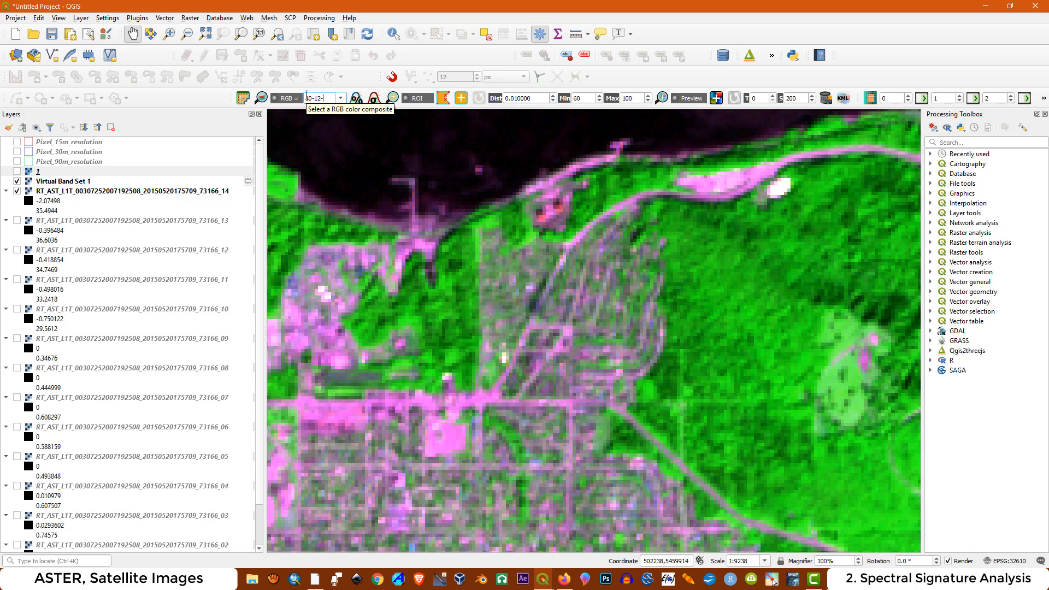
key("Return")
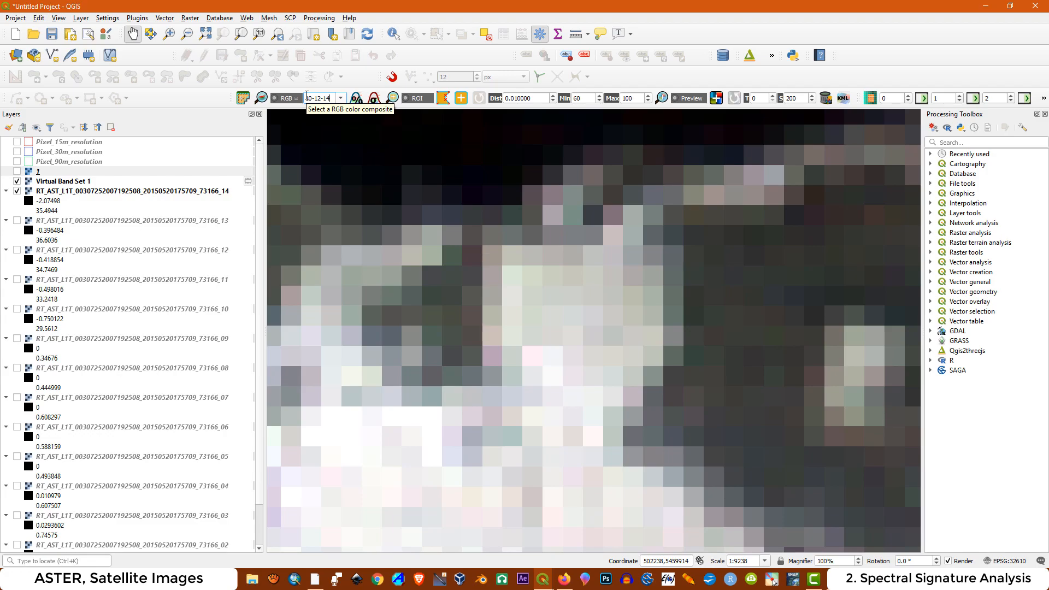
View Virtual Band Set 1 in the RGB composite 4-3-7 and check its bands against the ASTER table in Firefox.
left_click_drag(332, 95, 304, 99)
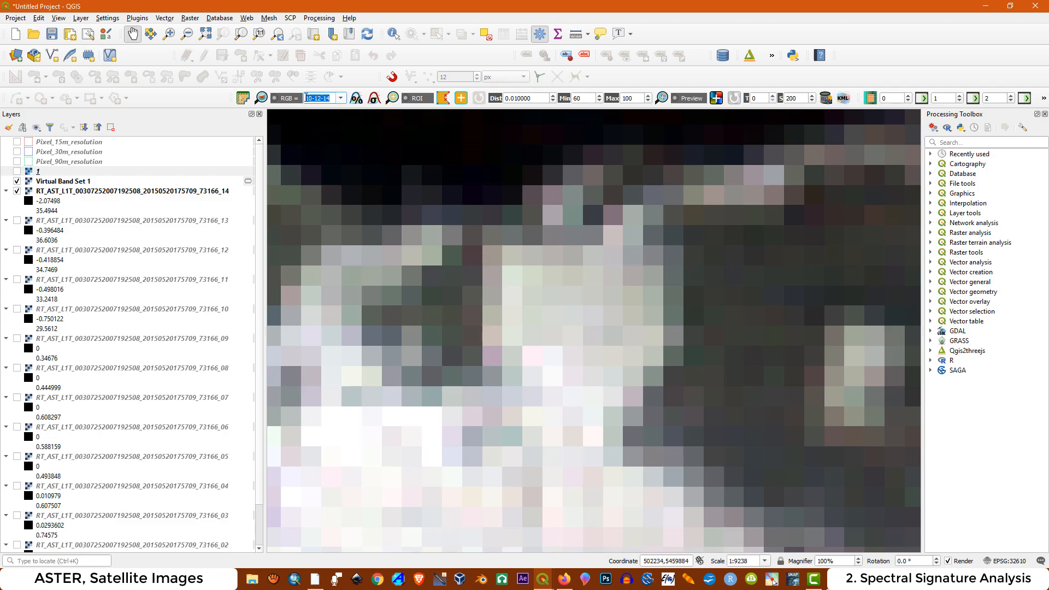
type("4-3-")
type("7")
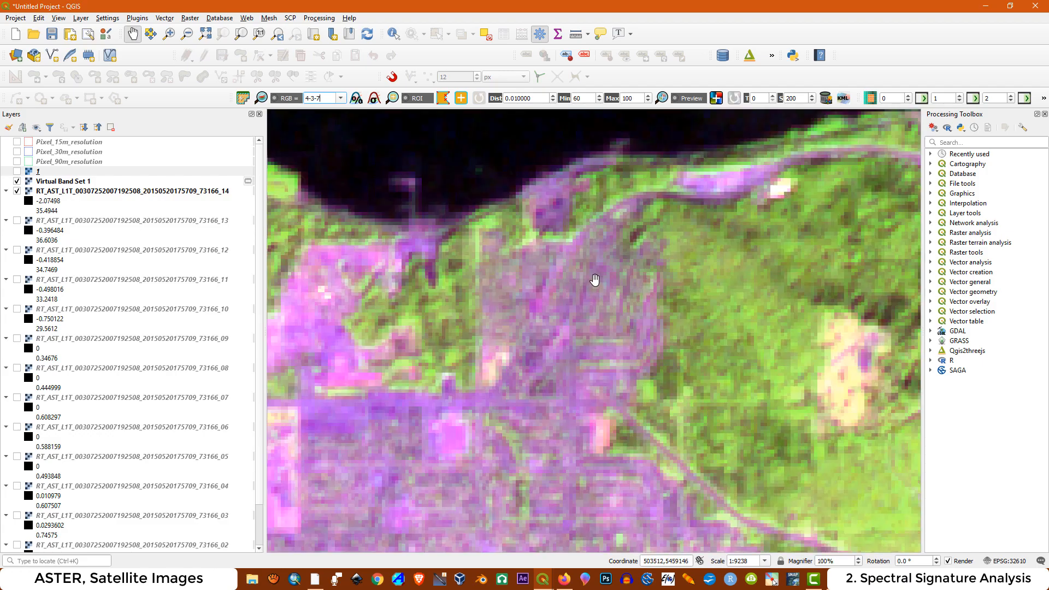
left_click(564, 579)
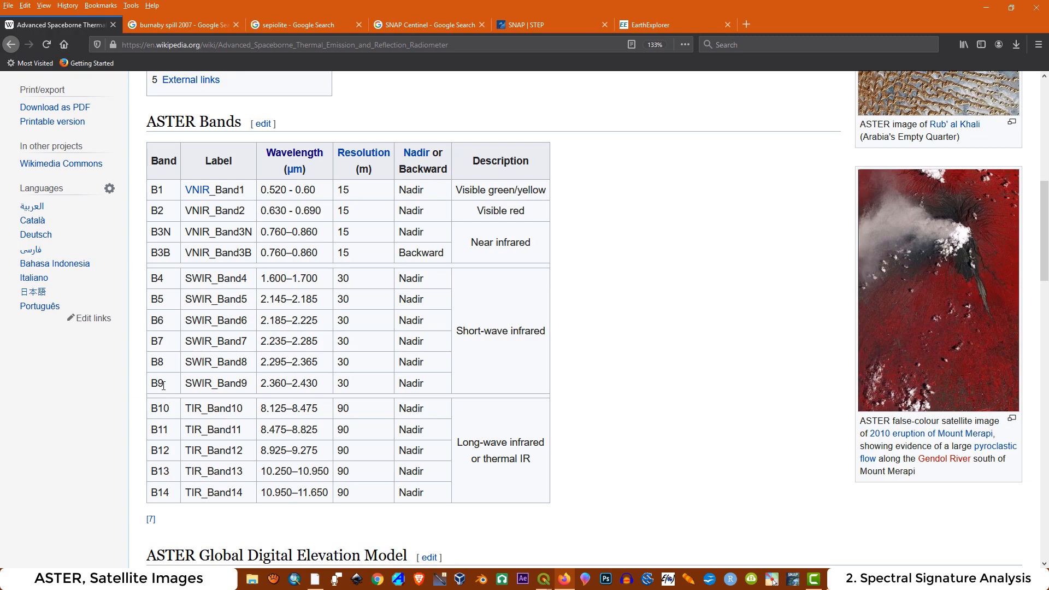
left_click(981, 8)
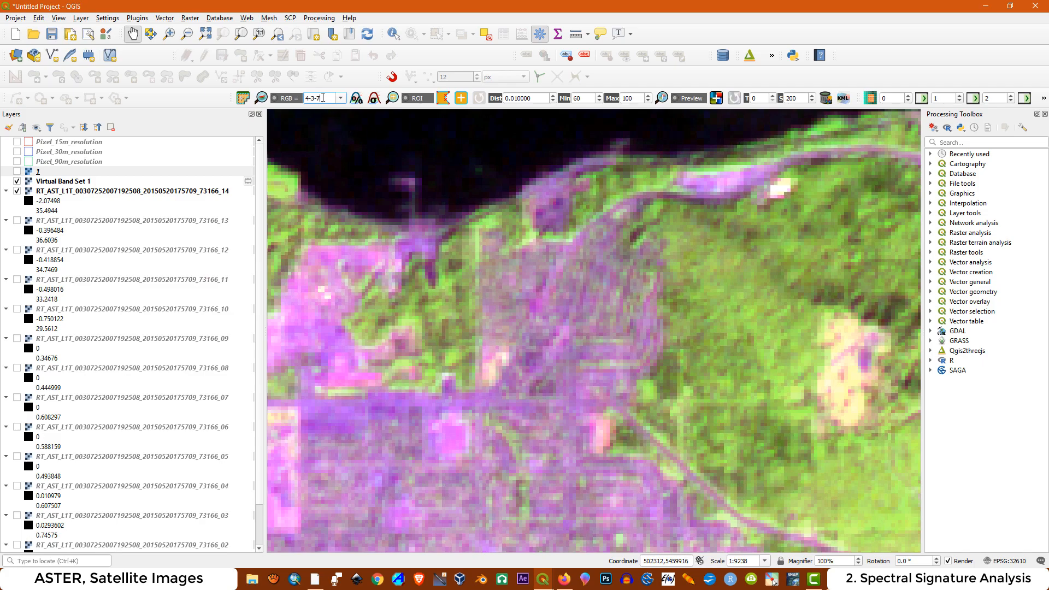
Set the RGB composite back to 1-3-2 and examine the dark area along the spill street.
left_click_drag(323, 98, 308, 99)
mouse_move(564, 580)
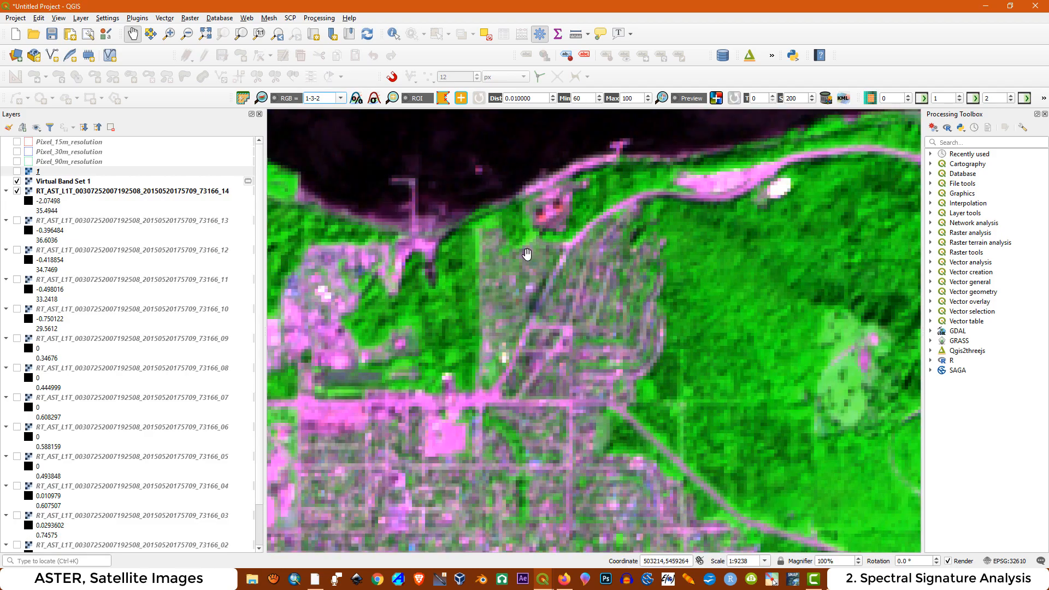
scroll(527, 254, "up", 1)
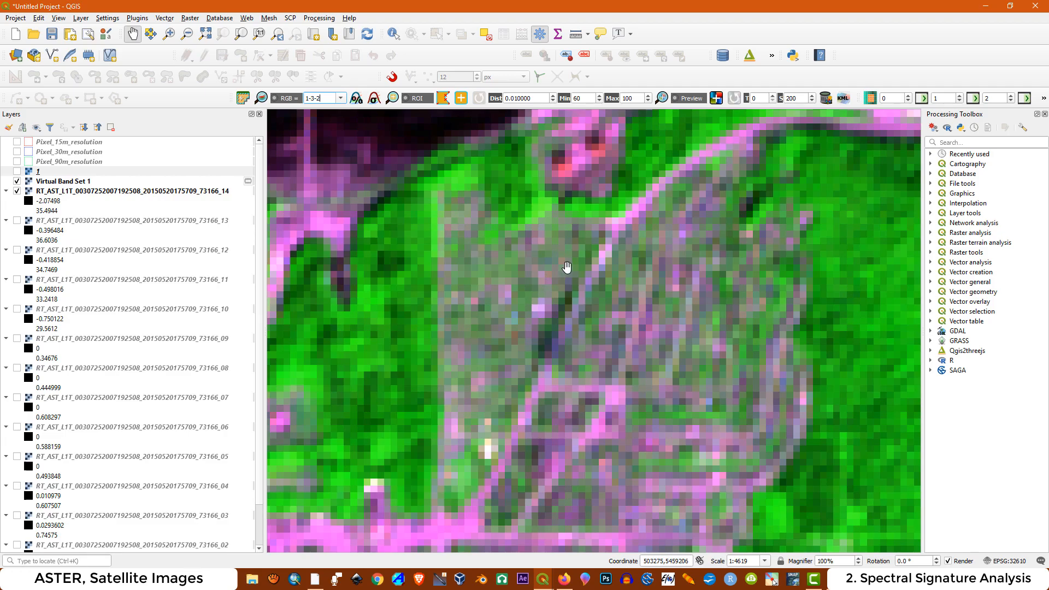
Display raster 1 over the composite and switch to Google Earth Pro to view the same street.
left_click(20, 173)
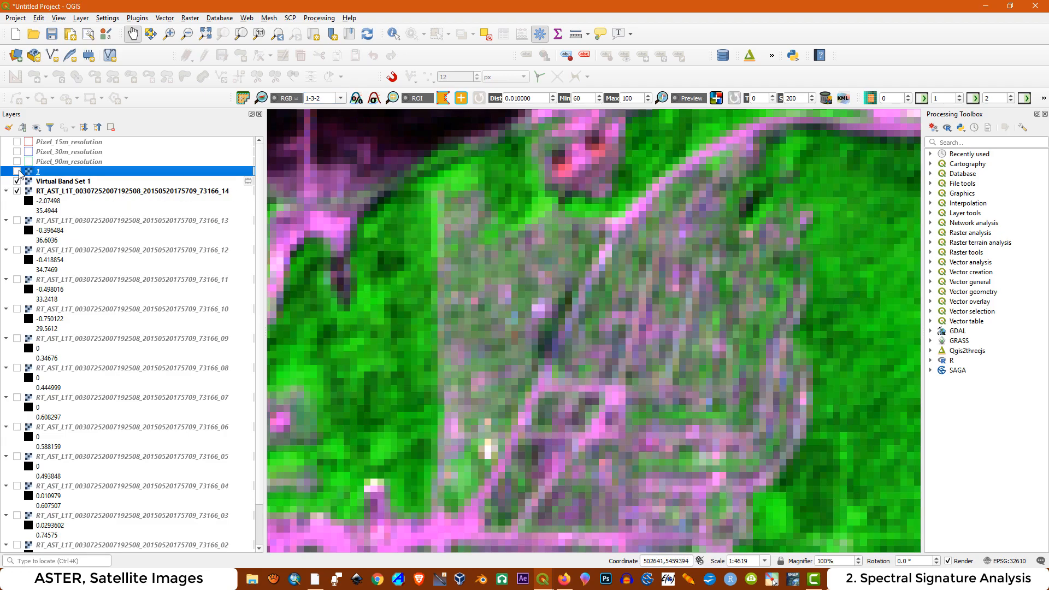
left_click(18, 172)
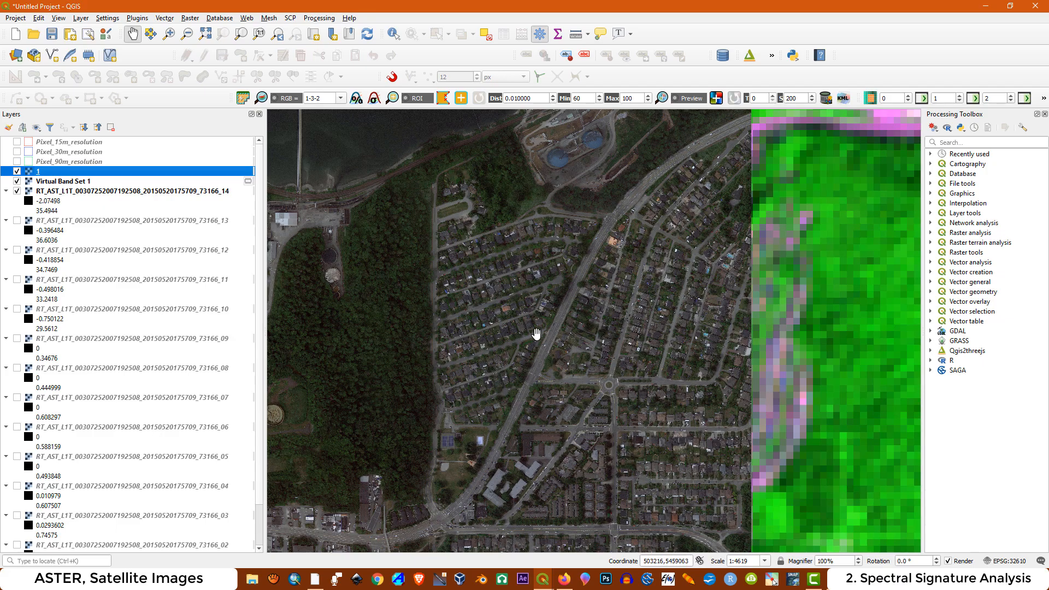
left_click(295, 579)
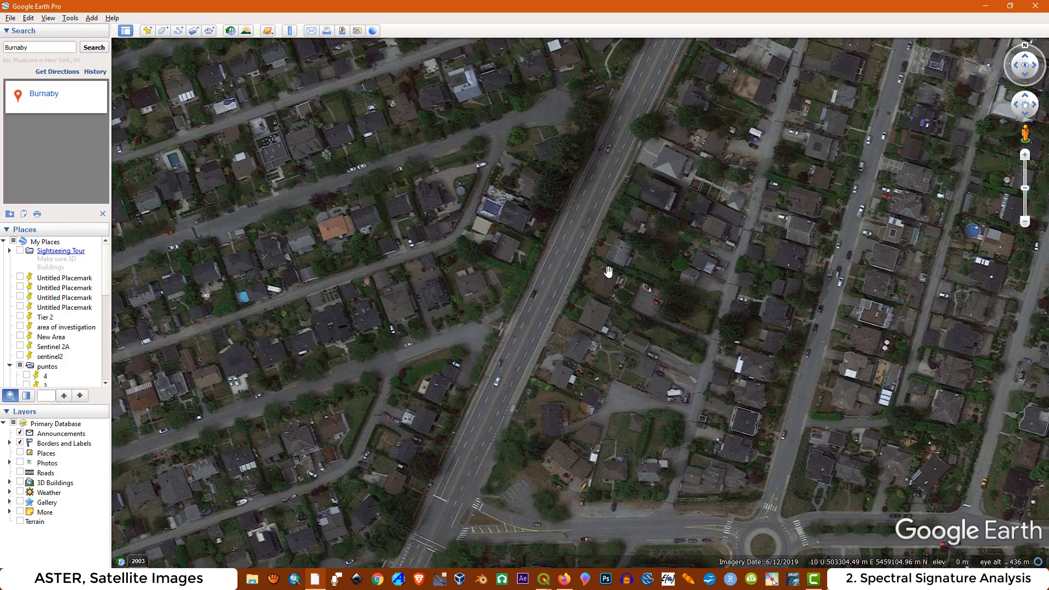
Switch to QGIS, dismiss the Data Source Manager without adding a raster, and return to Google Earth Pro's view of Westridge.
scroll(609, 271, "down", 5)
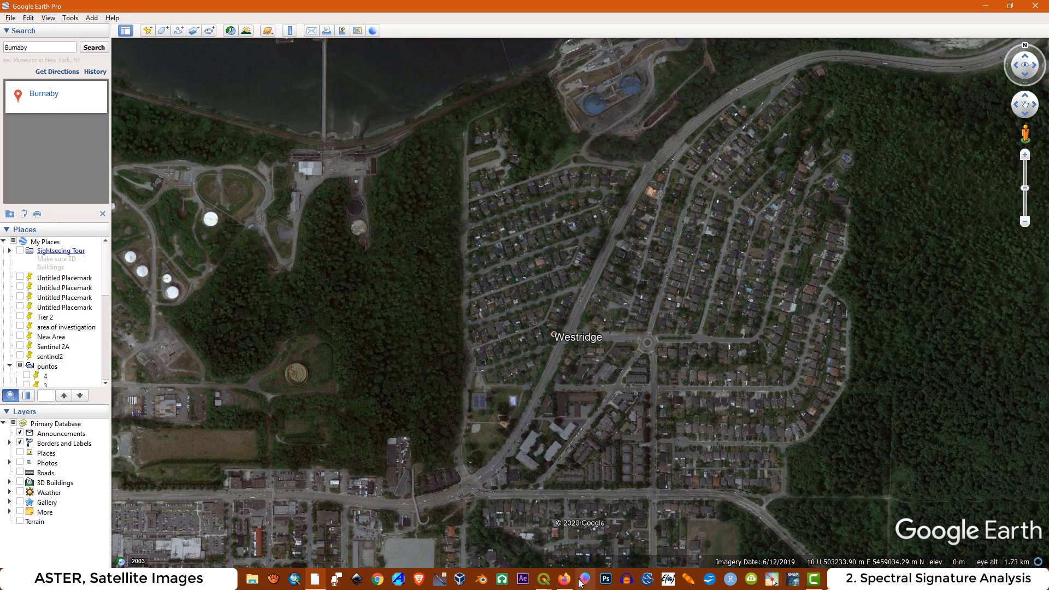
left_click(542, 579)
left_click(494, 491)
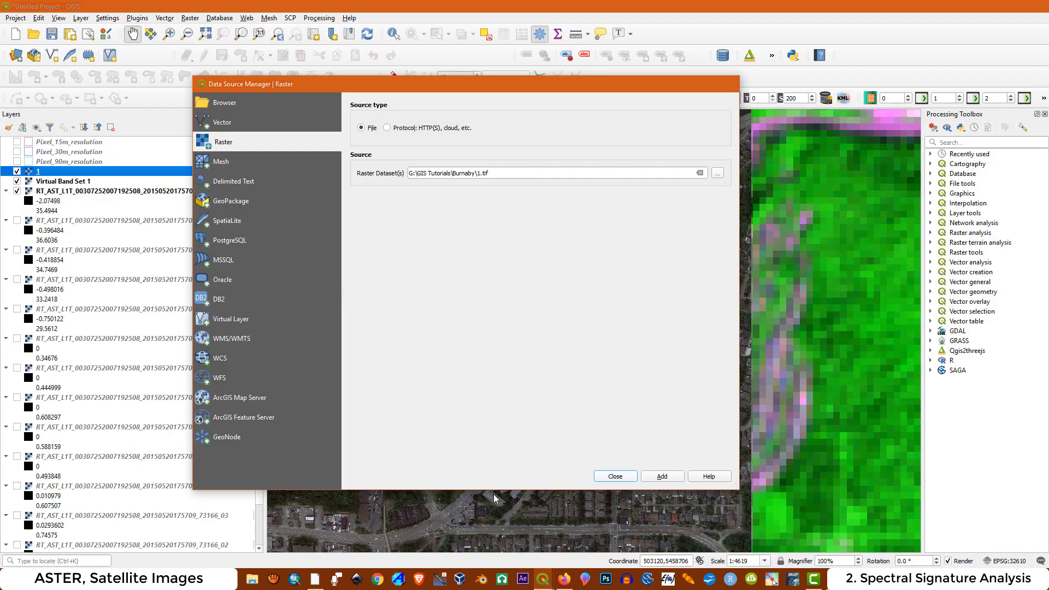
key("Escape")
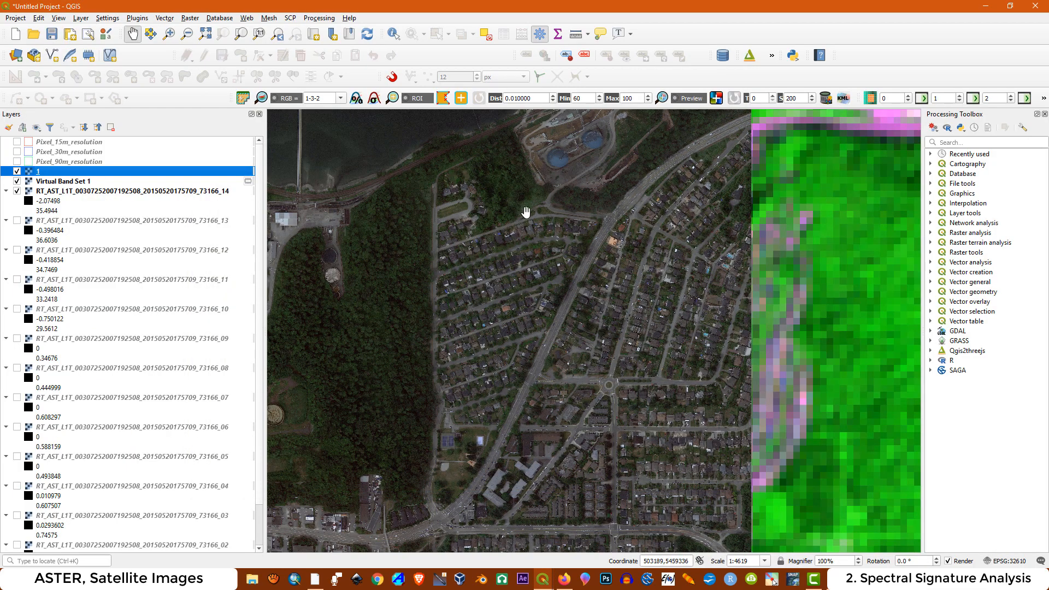
left_click(983, 9)
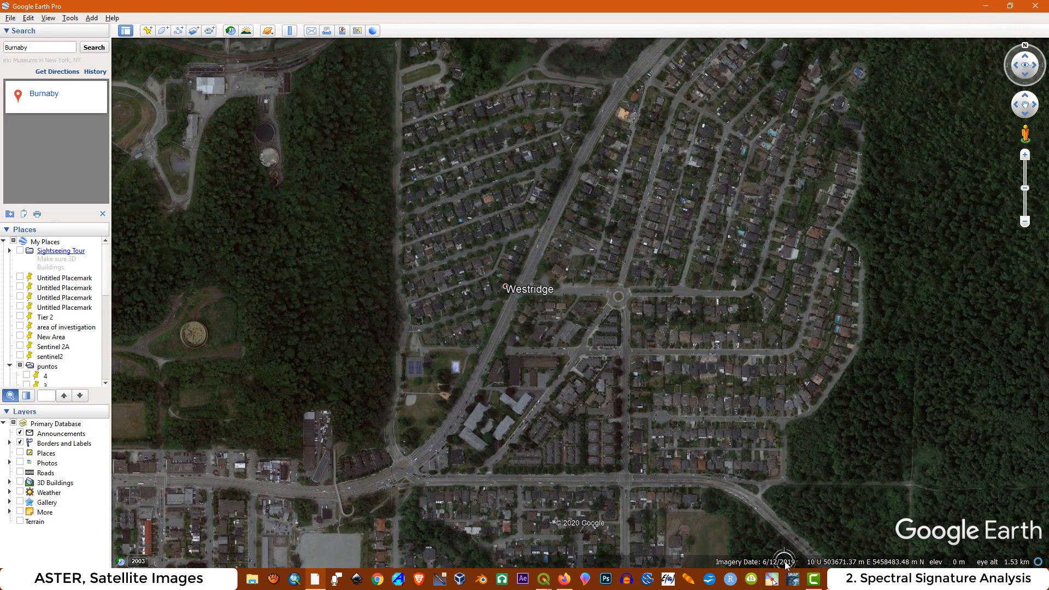
scroll(784, 565, "up", 1)
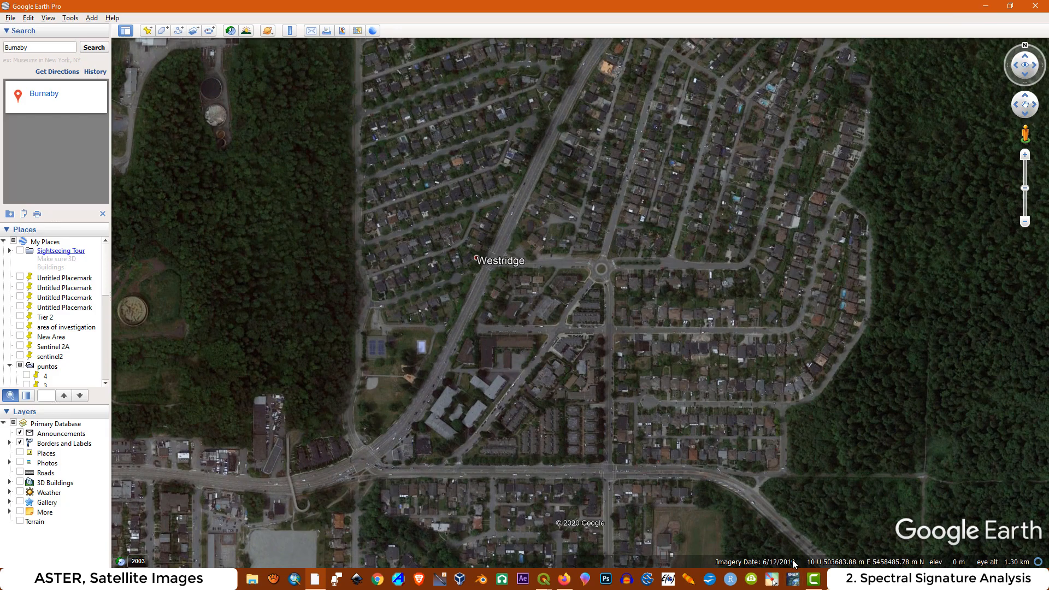
Switch to QGIS and compare raster 1 with the 1-3-2 composite by hiding it and showing it again.
left_click(541, 584)
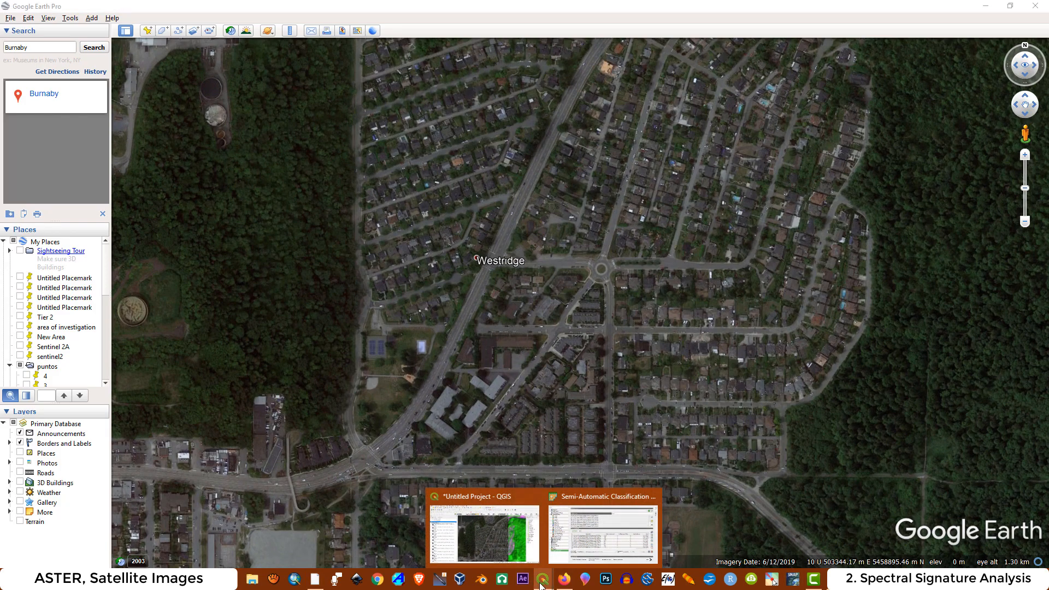
left_click(498, 510)
left_click(17, 171)
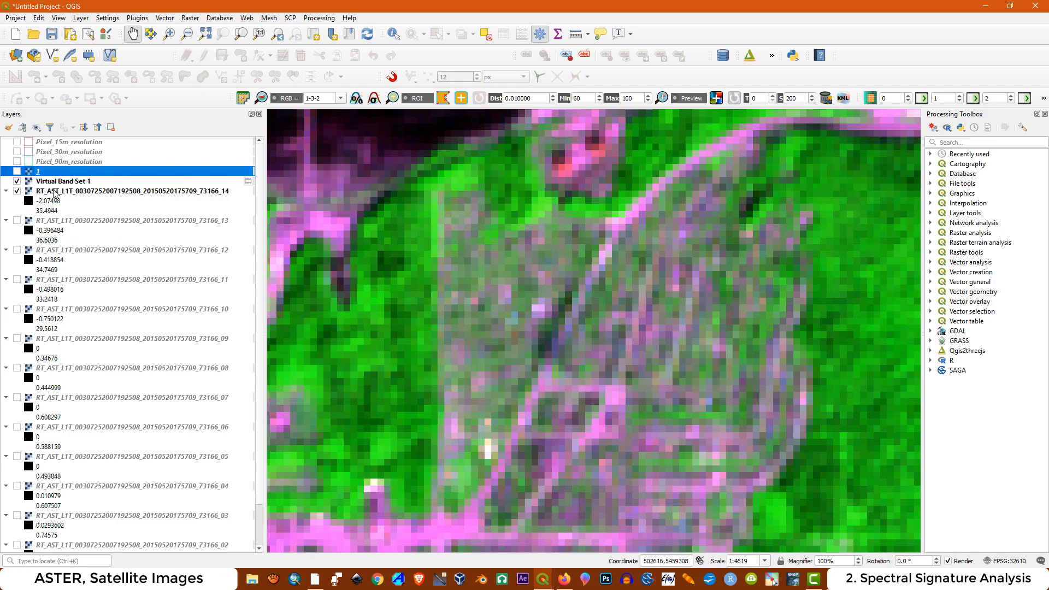
left_click(17, 180)
left_click(17, 172)
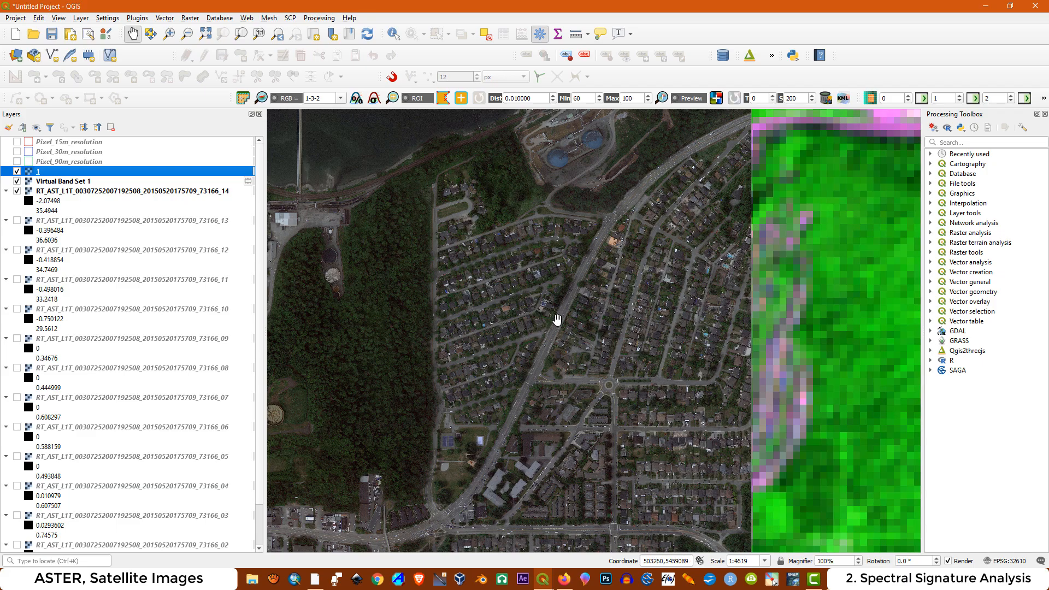
Compare the spill street up close in raster 1 and the ASTER composite, leaving raster 1 displayed.
scroll(547, 280, "up", 1)
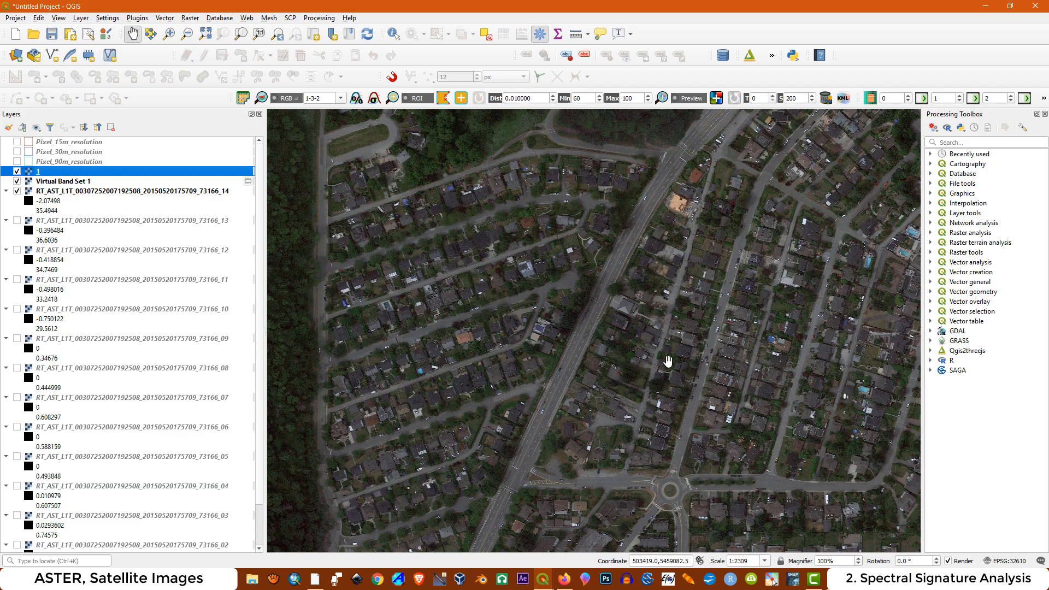
scroll(579, 311, "up", 1)
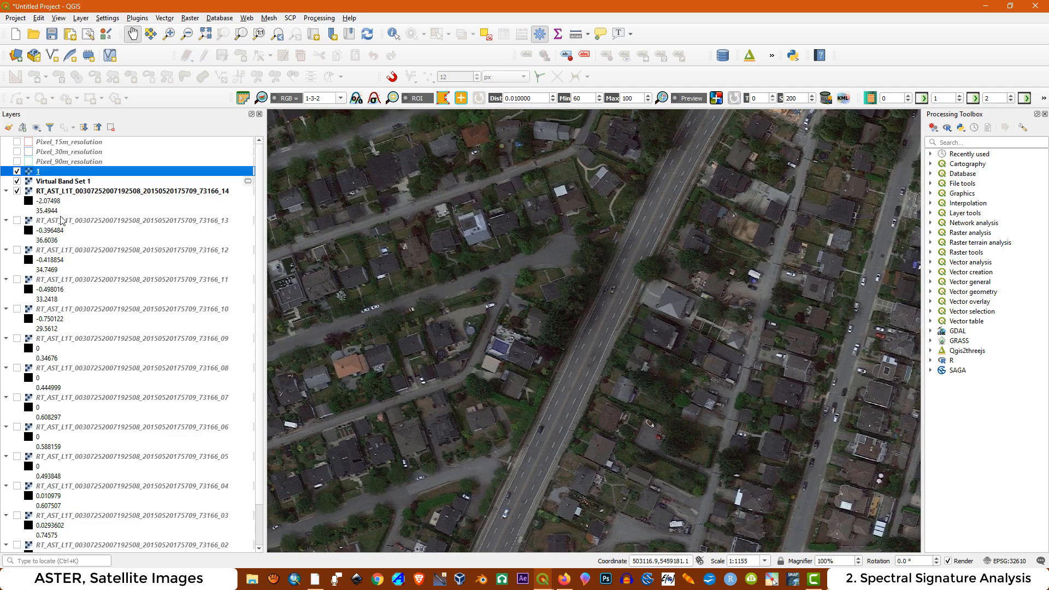
left_click(17, 172)
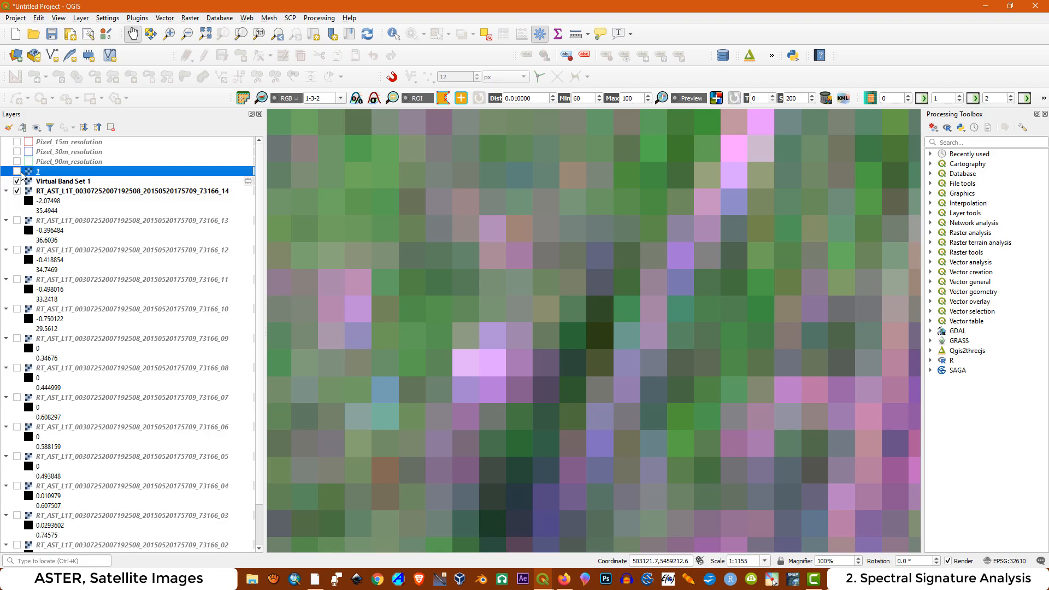
left_click(17, 172)
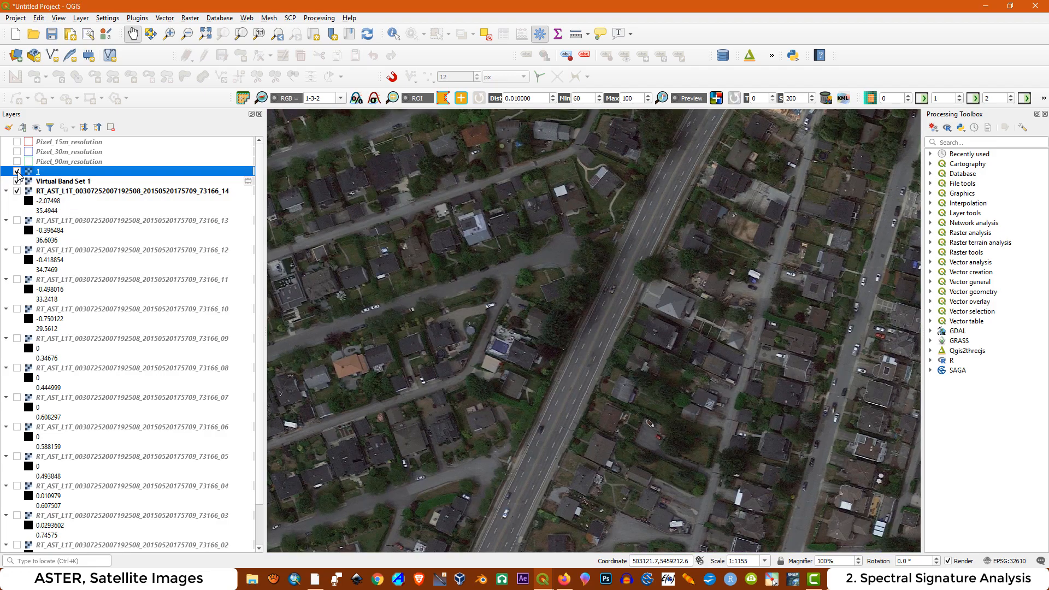
scroll(593, 278, "down", 1)
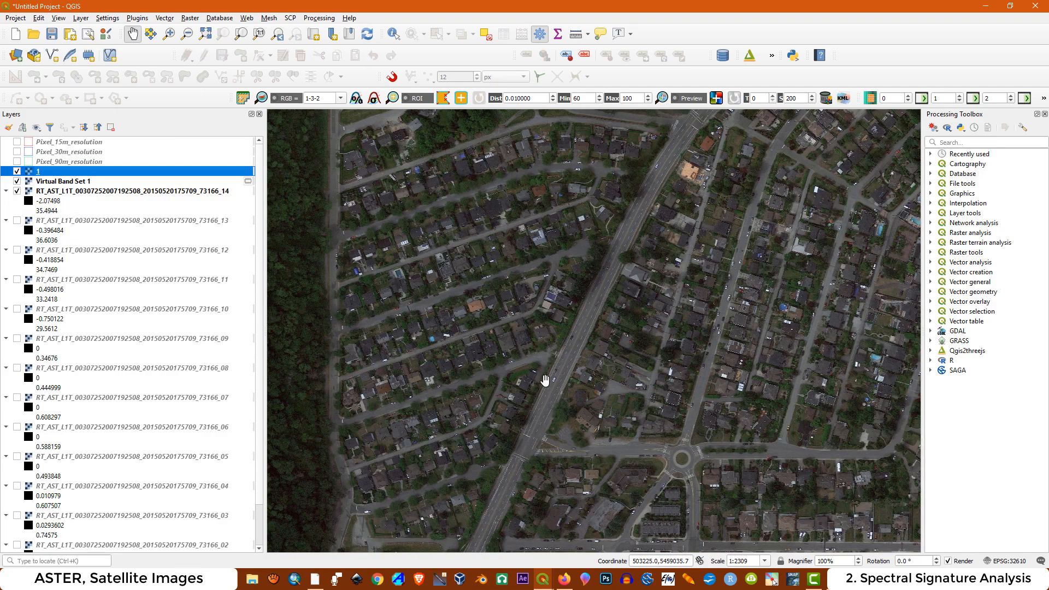
scroll(545, 381, "up", 1)
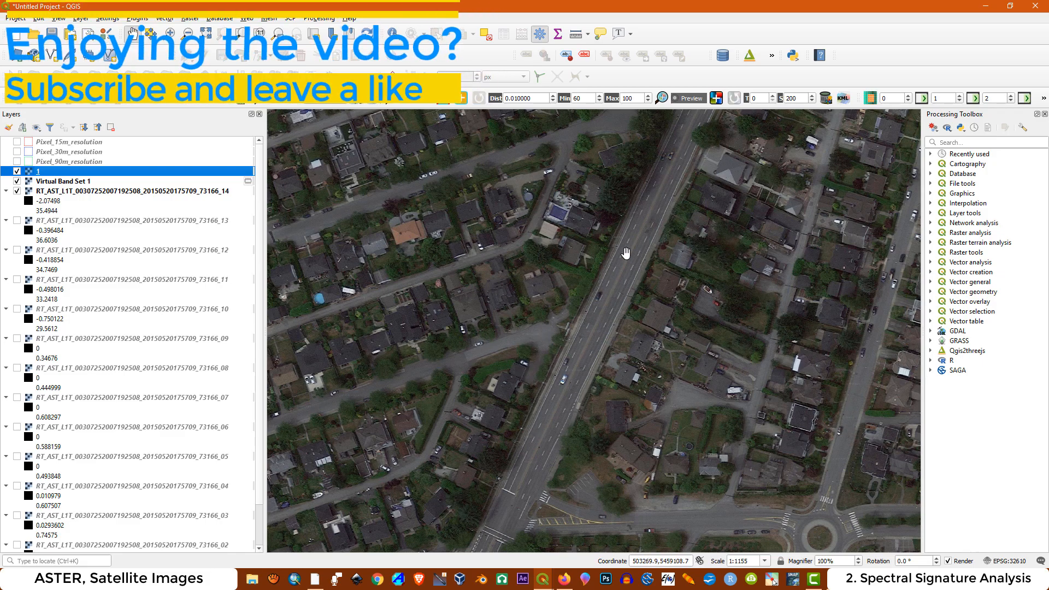
scroll(627, 257, "down", 1)
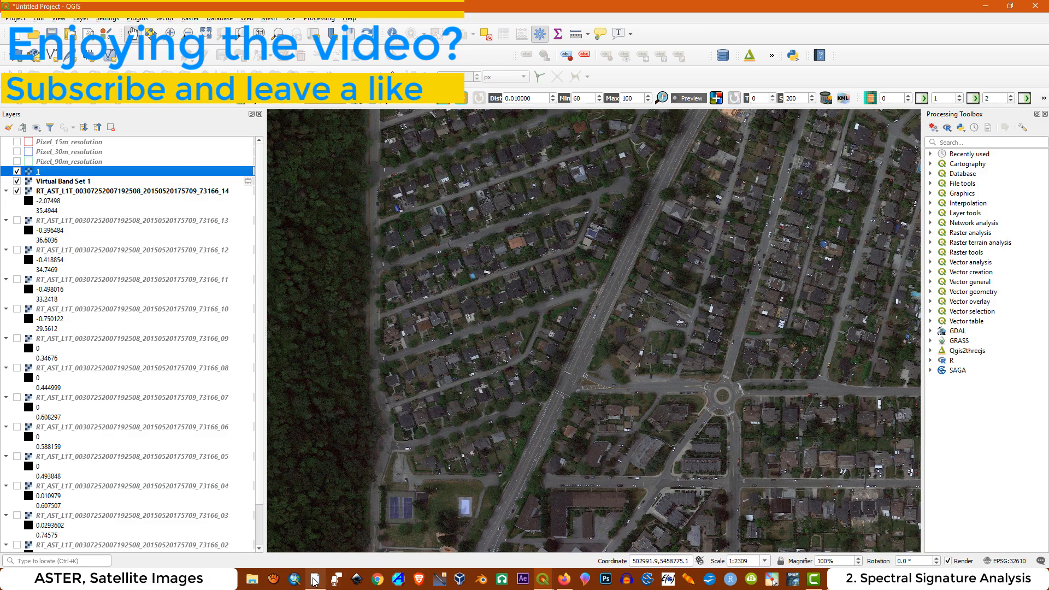
Switch to Google Earth Pro and show the historical imagery of 7/5/2003 for the spill street.
left_click(336, 578)
left_click_drag(637, 194, 638, 299)
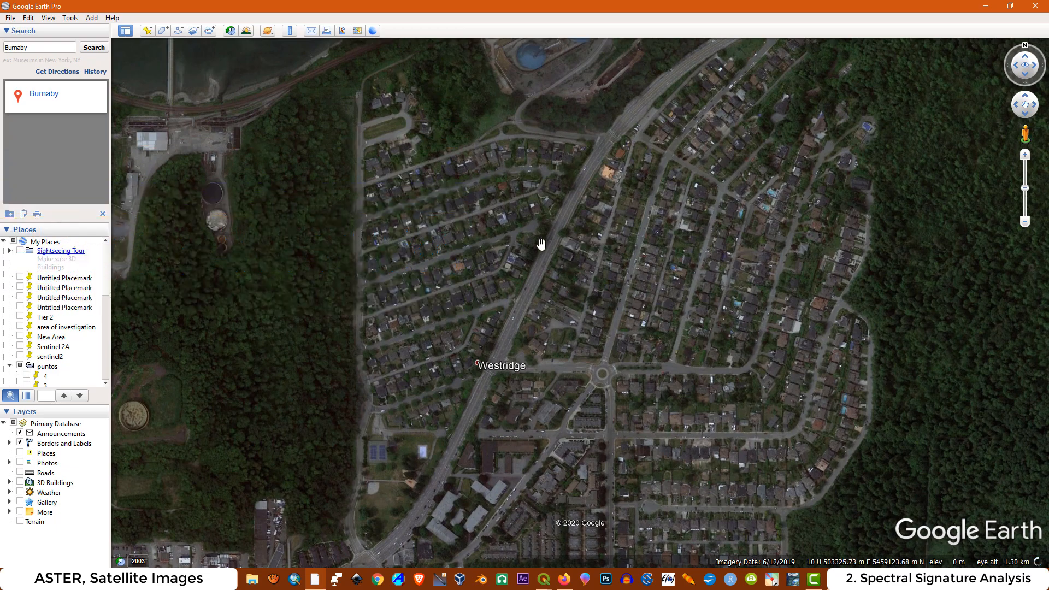
scroll(522, 249, "up", 3)
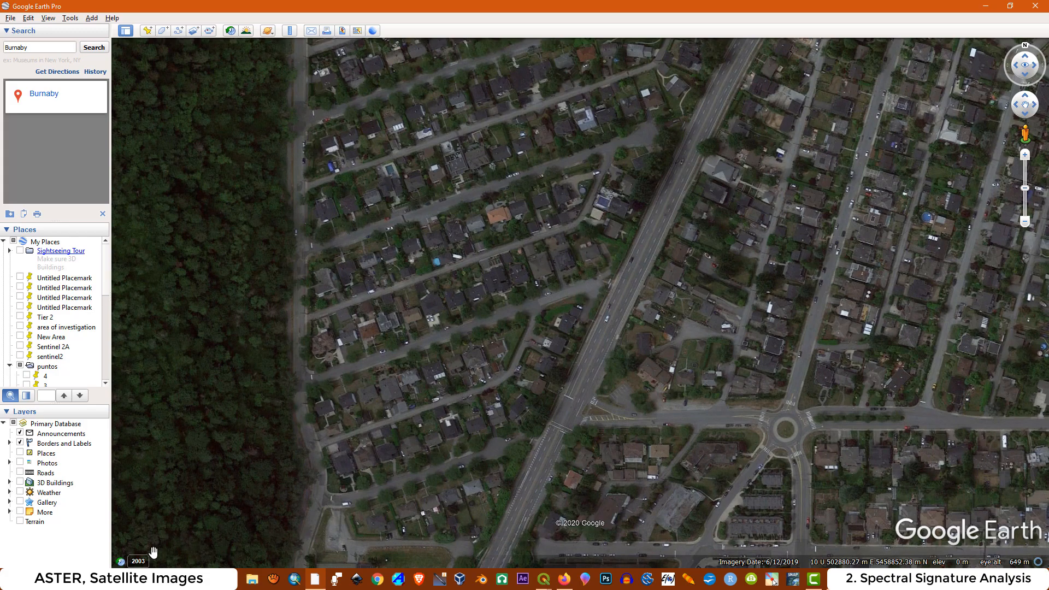
left_click(138, 561)
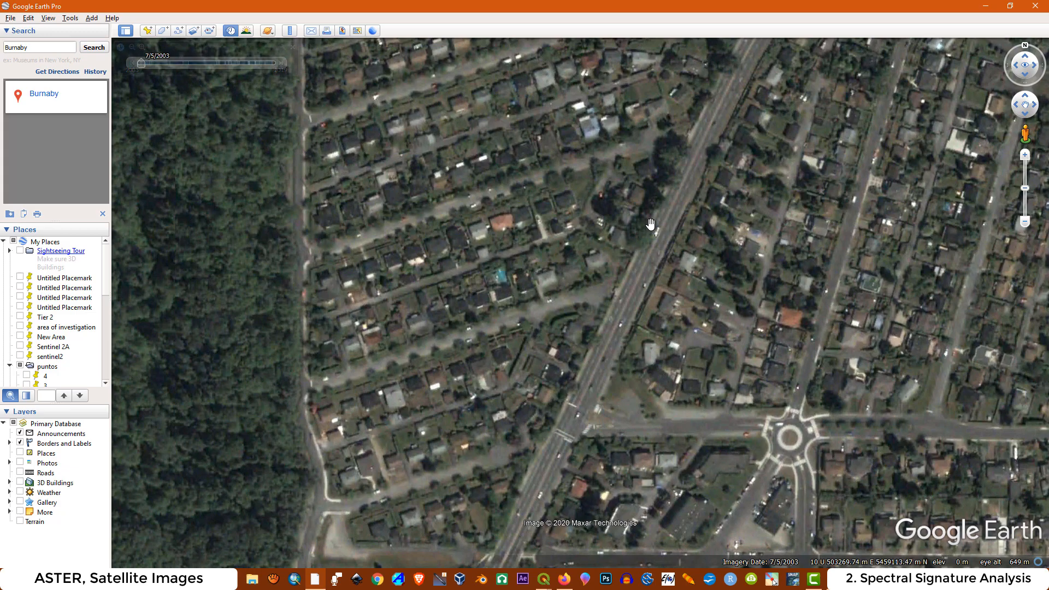
left_click_drag(649, 225, 632, 260)
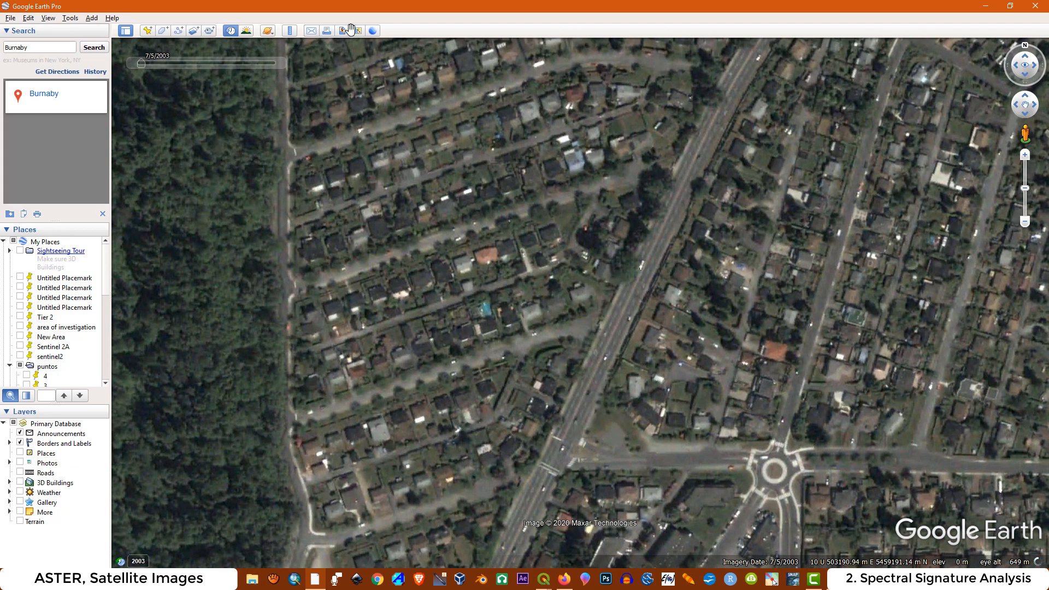
Advance the historical imagery through 3/20/2004 and 7/2/2004 to 1/10/2007 and examine the street up close.
mouse_move(244, 68)
left_click(280, 64)
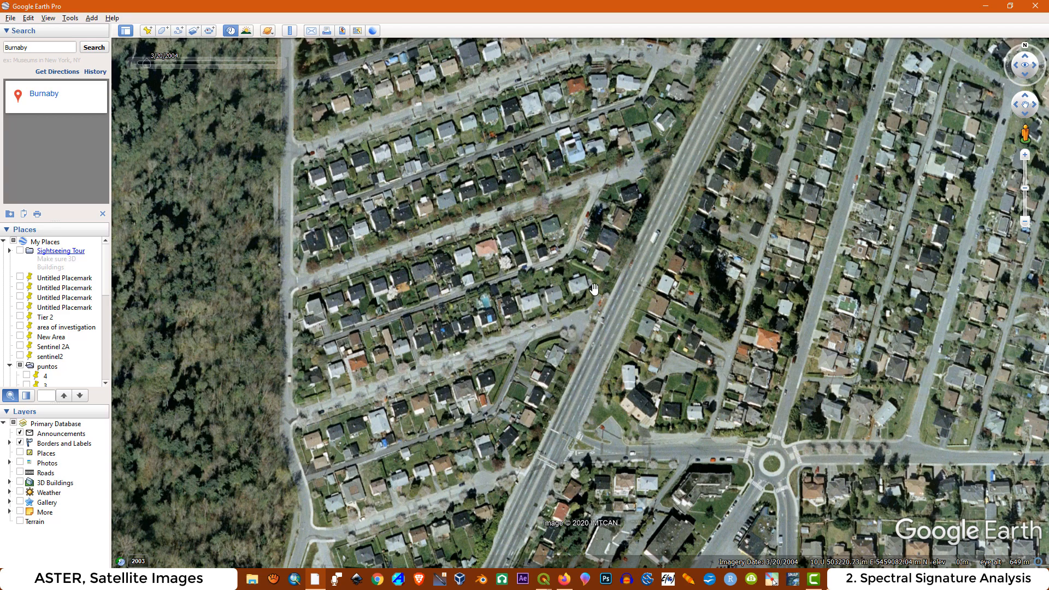
mouse_move(159, 57)
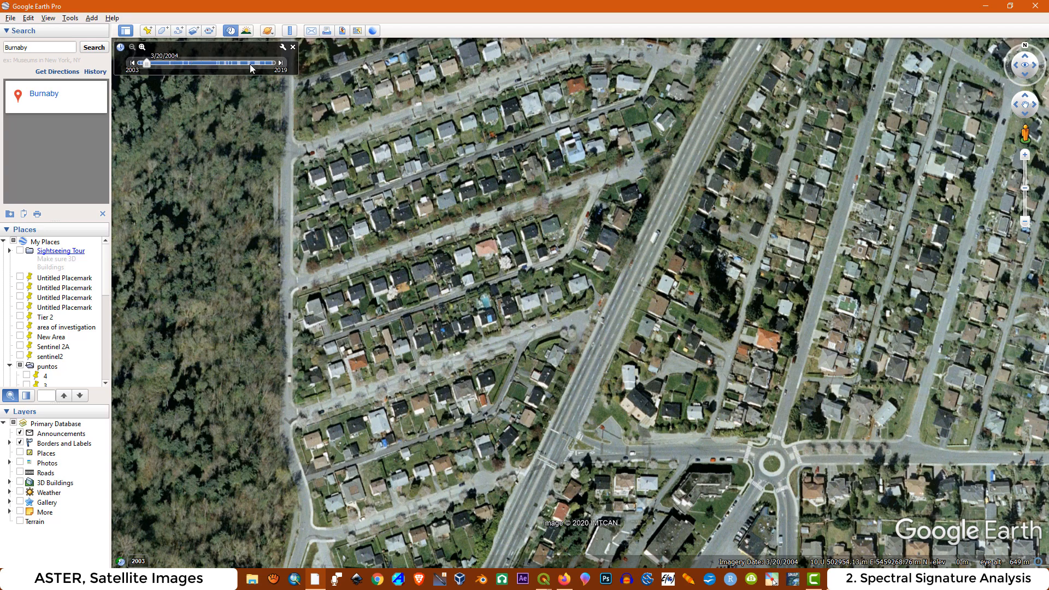
left_click(282, 64)
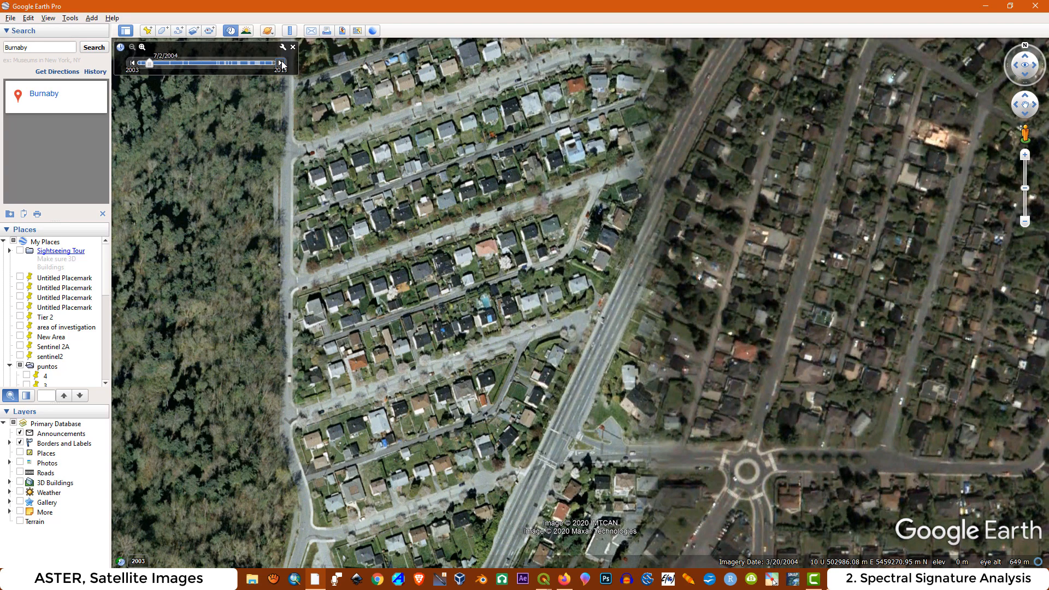
left_click(281, 64)
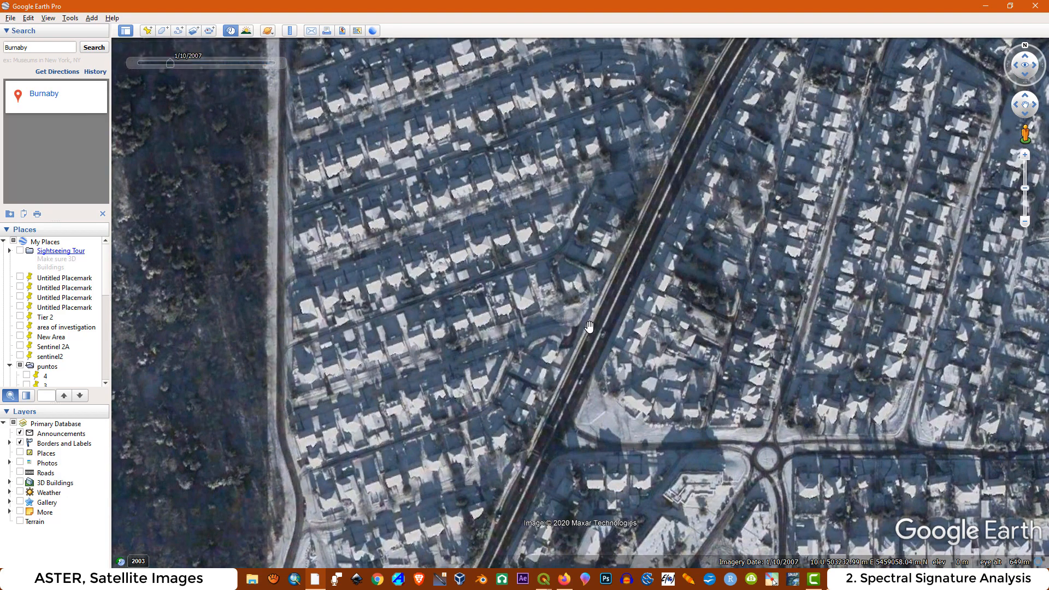
scroll(589, 326, "up", 3)
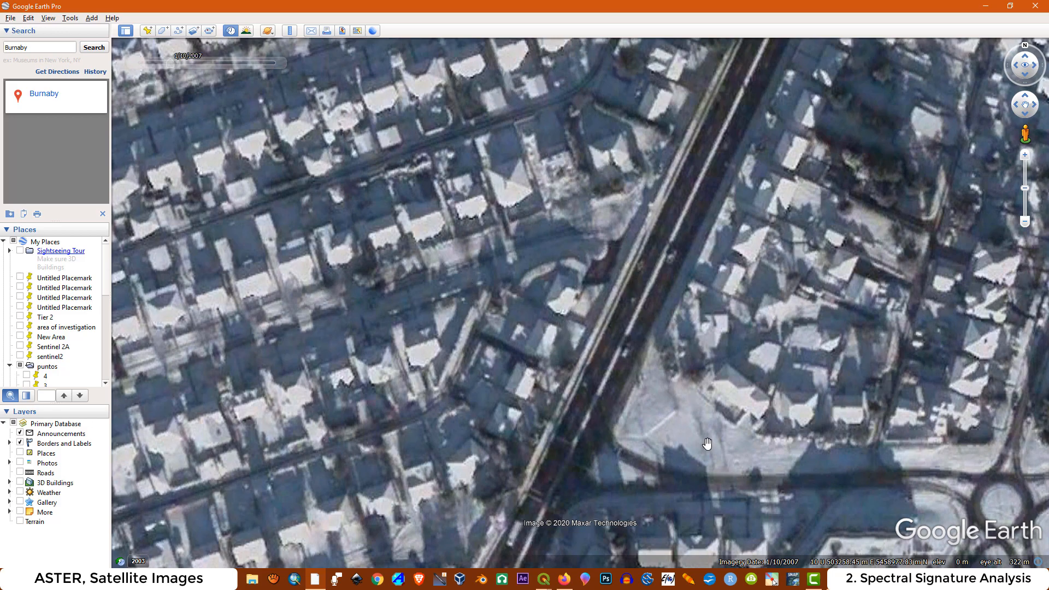
View the 8/4/2008 imagery, go back to 7/2/2004, and examine the street and neighbouring houses.
left_click(279, 63)
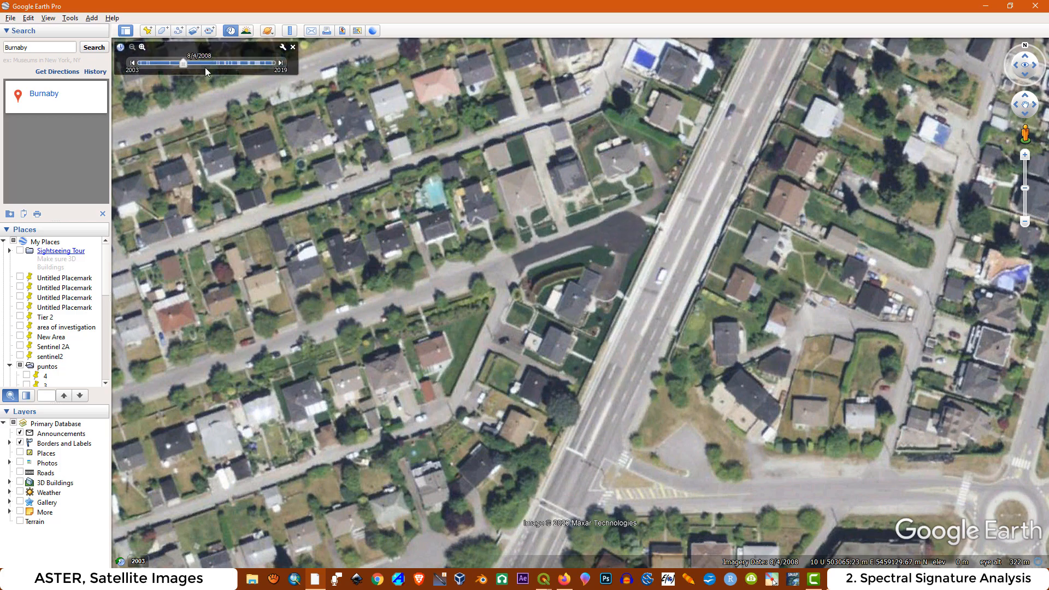
left_click(131, 63)
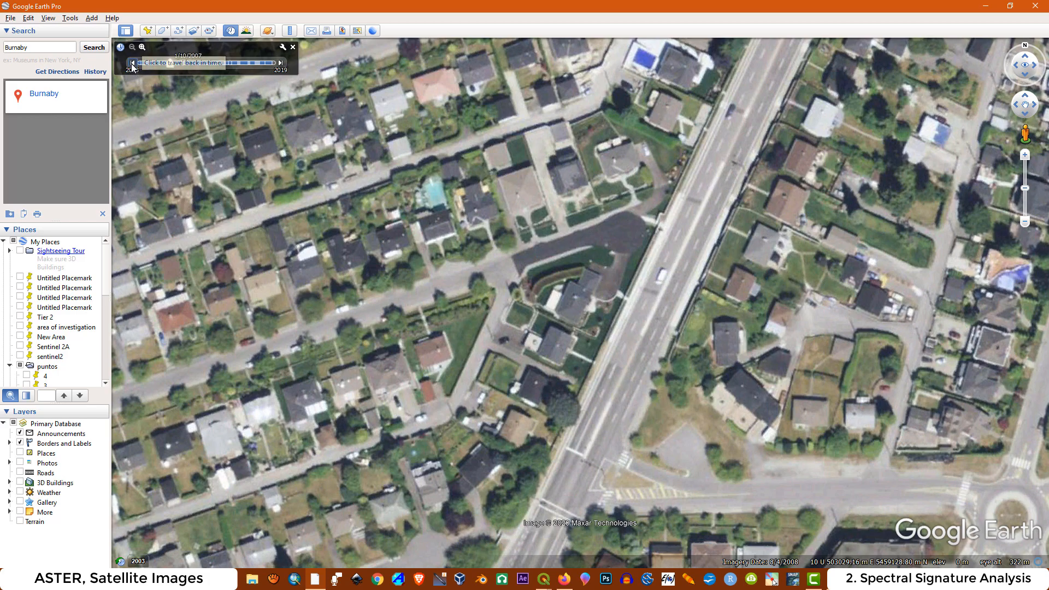
left_click(132, 63)
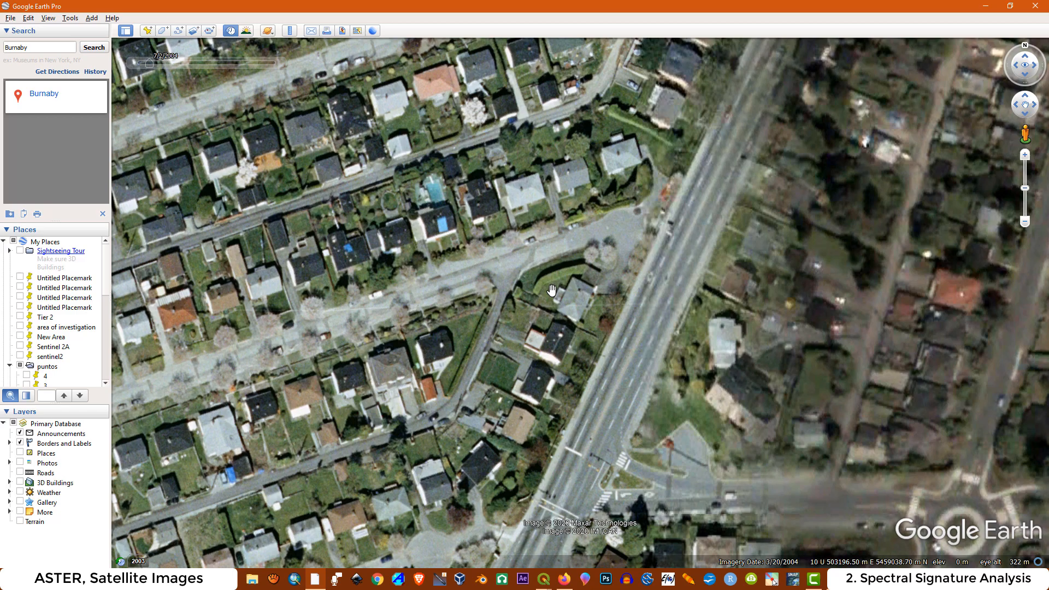
left_click_drag(712, 187, 662, 304)
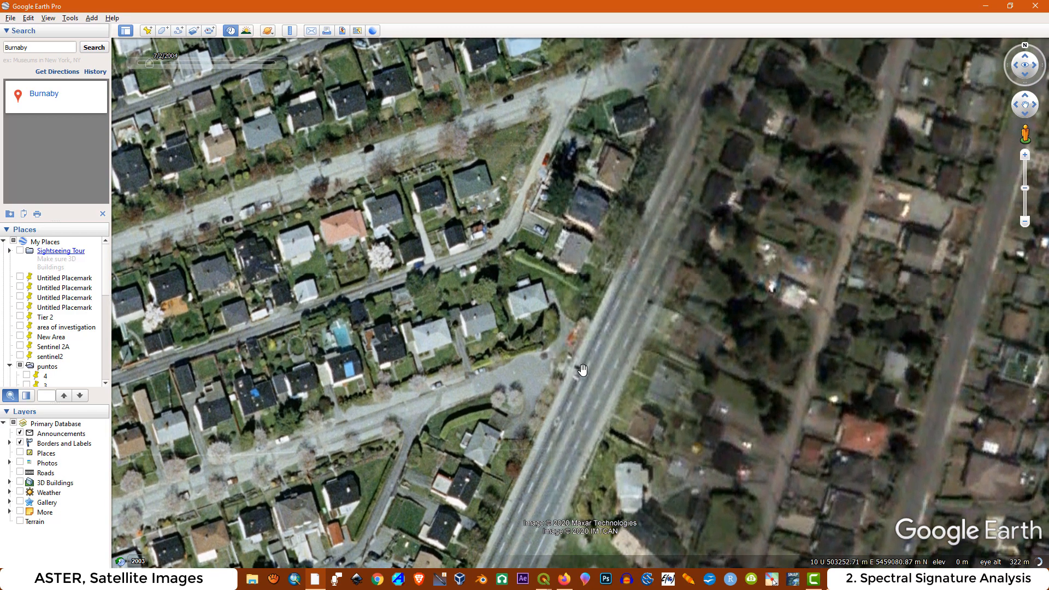
left_click_drag(582, 369, 672, 277)
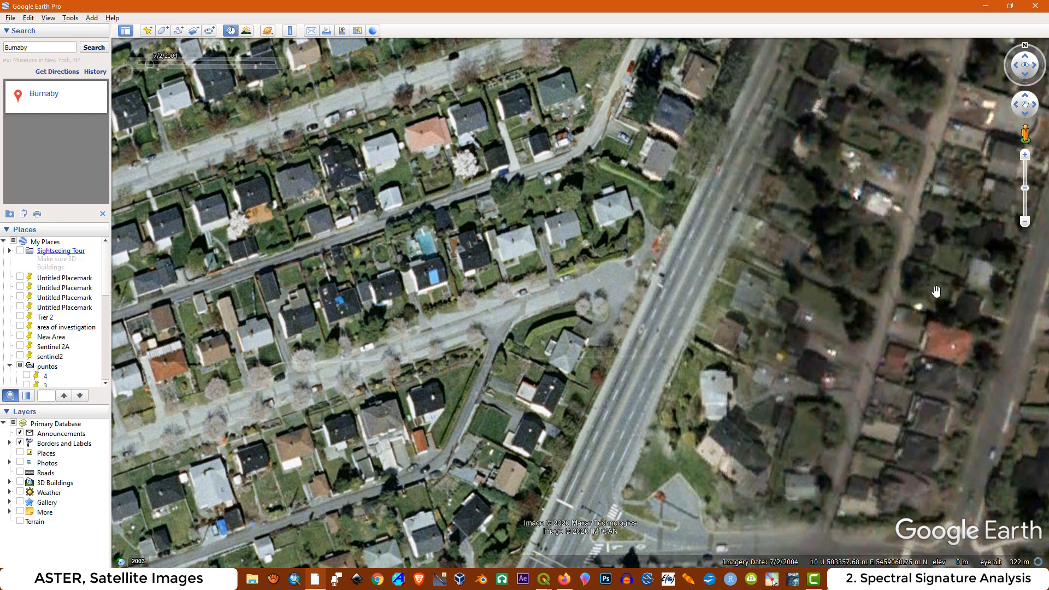
left_click_drag(939, 289, 869, 343)
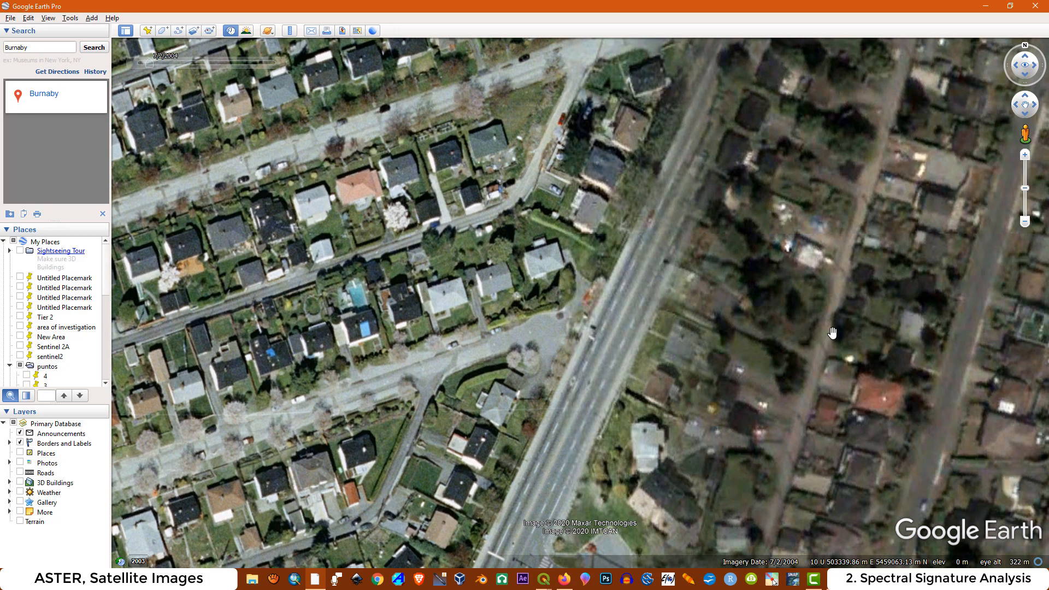
Compare the street in the imagery of 7/5/2003 and 3/20/2004, and advance the date to 1/10/2007.
left_click(132, 63)
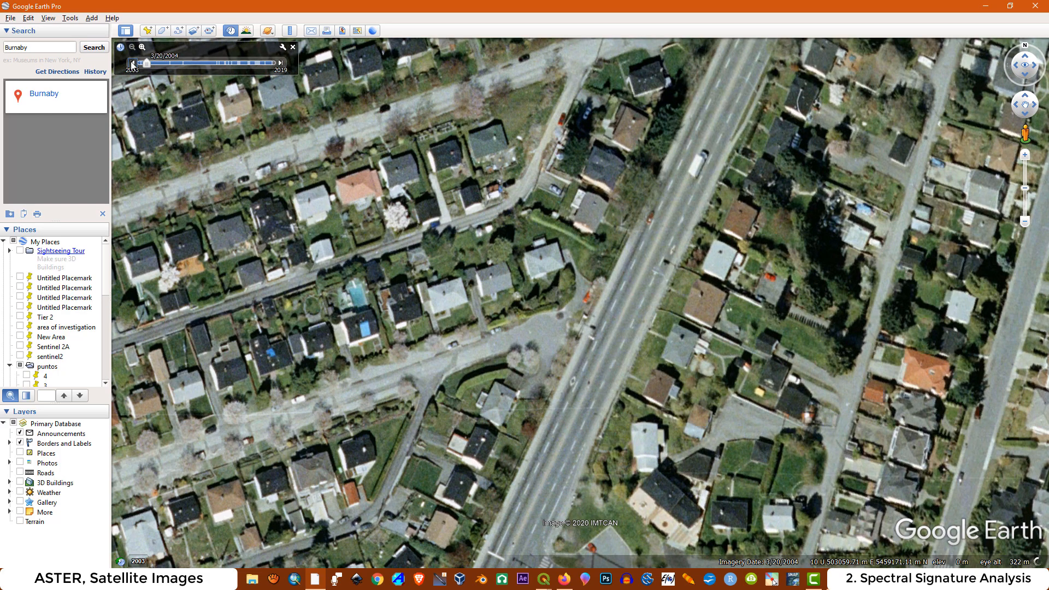
left_click(132, 64)
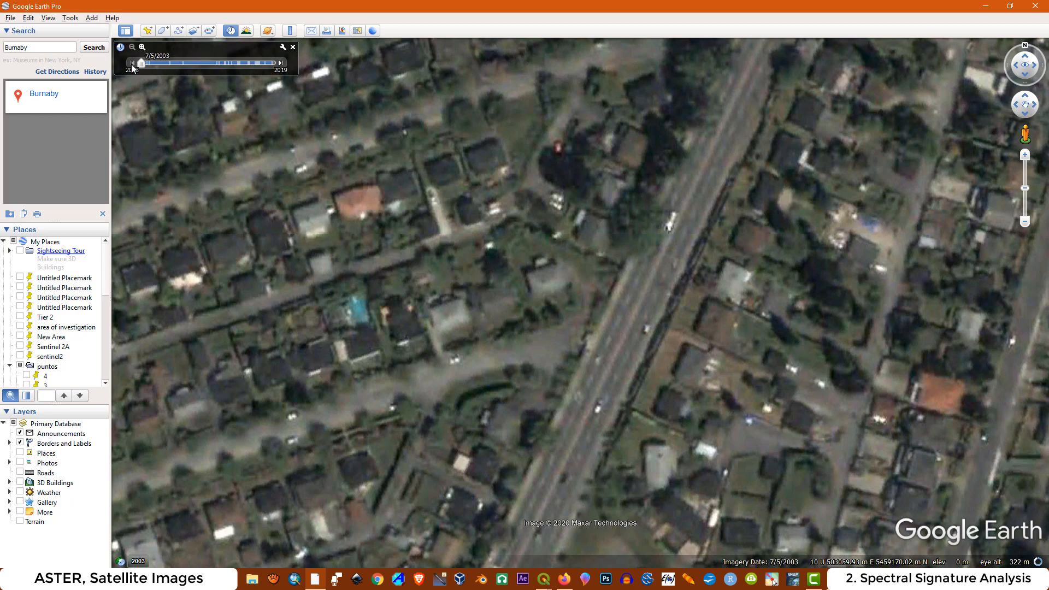
left_click(280, 63)
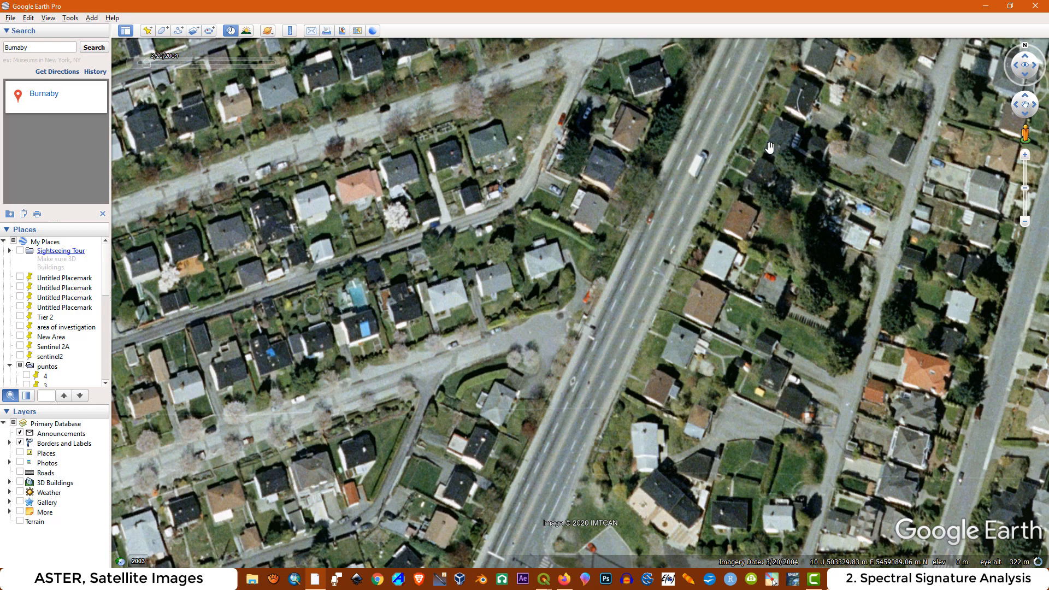
left_click_drag(742, 117, 729, 252)
left_click_drag(645, 372, 701, 212)
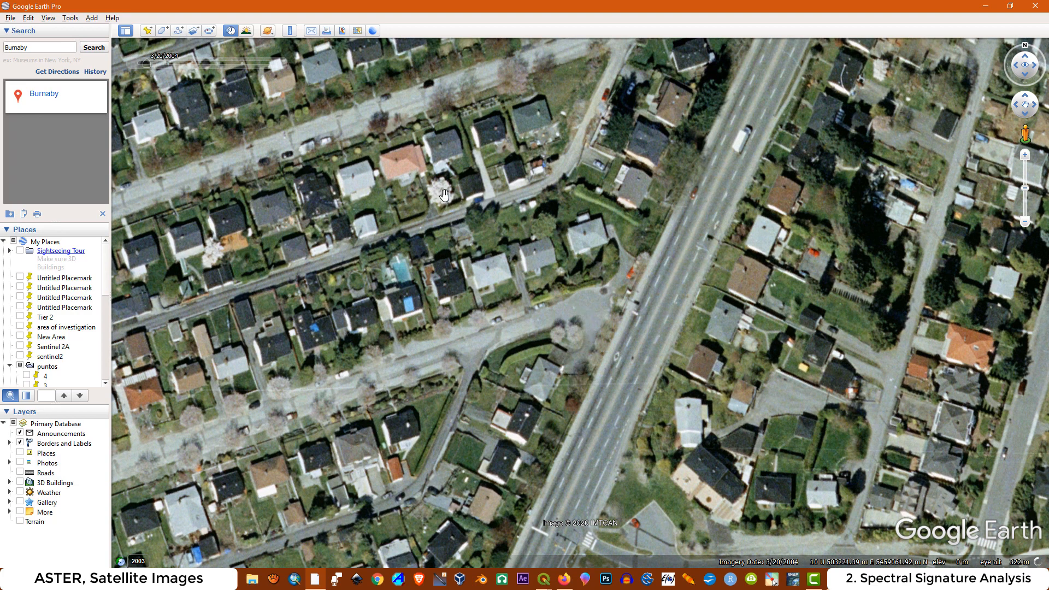
left_click(280, 63)
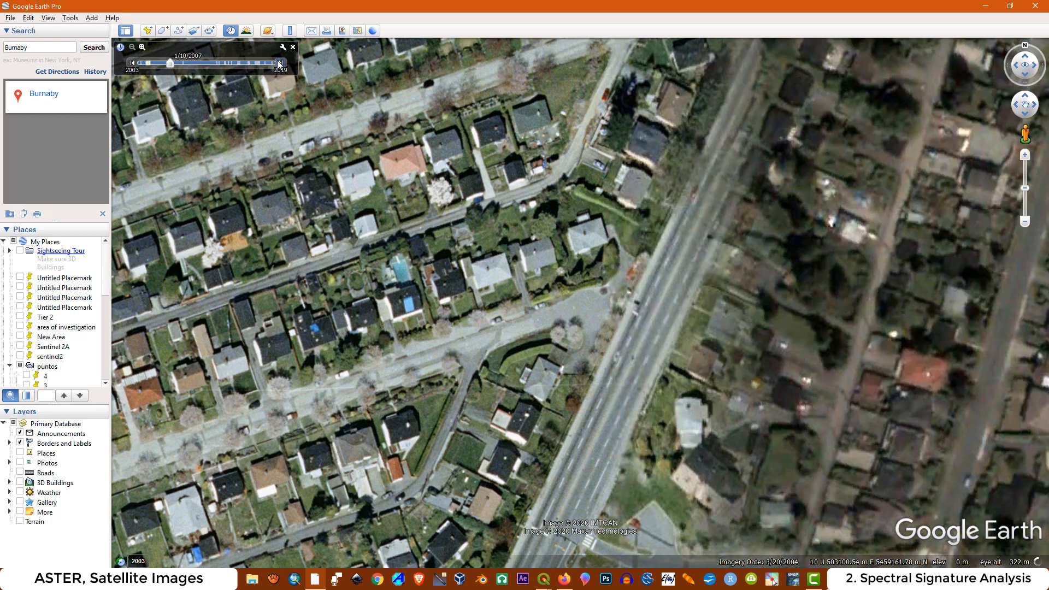
Advance the historical imagery of the spill street to 10/2/2012, examine it, and close Google Earth Pro.
left_click(280, 63)
left_click(280, 63)
left_click(280, 63)
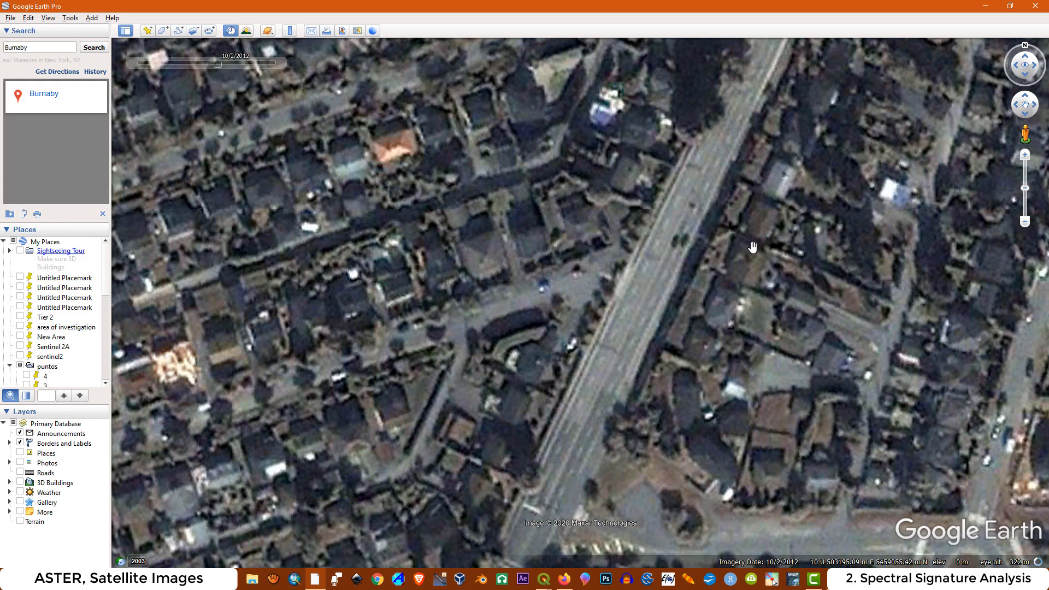
left_click(1041, 7)
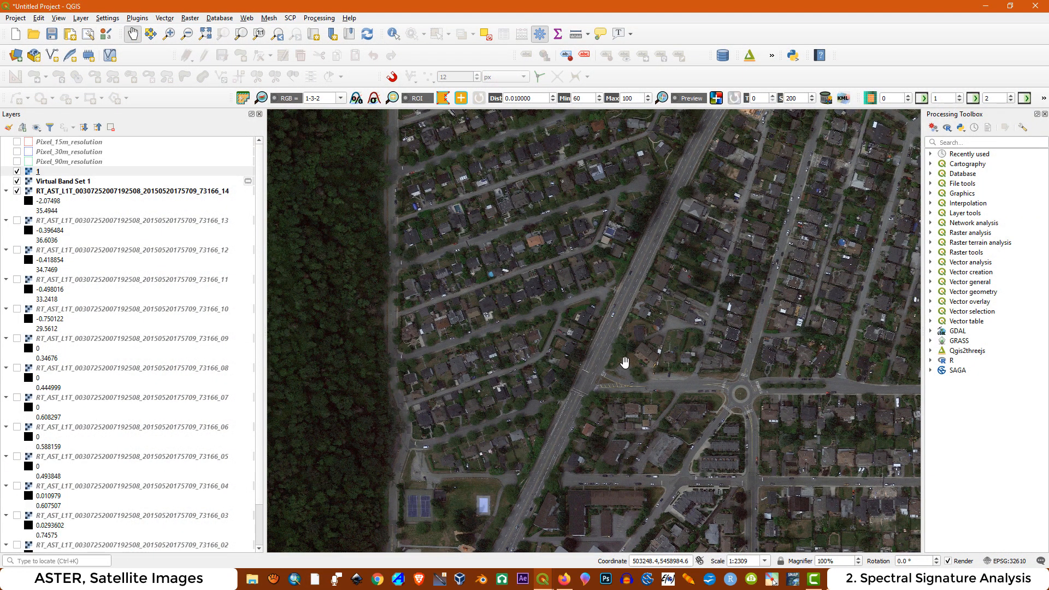
Switch to Firefox, look through the image results for "burnaby spill 2007", and return to QGIS.
left_click(568, 587)
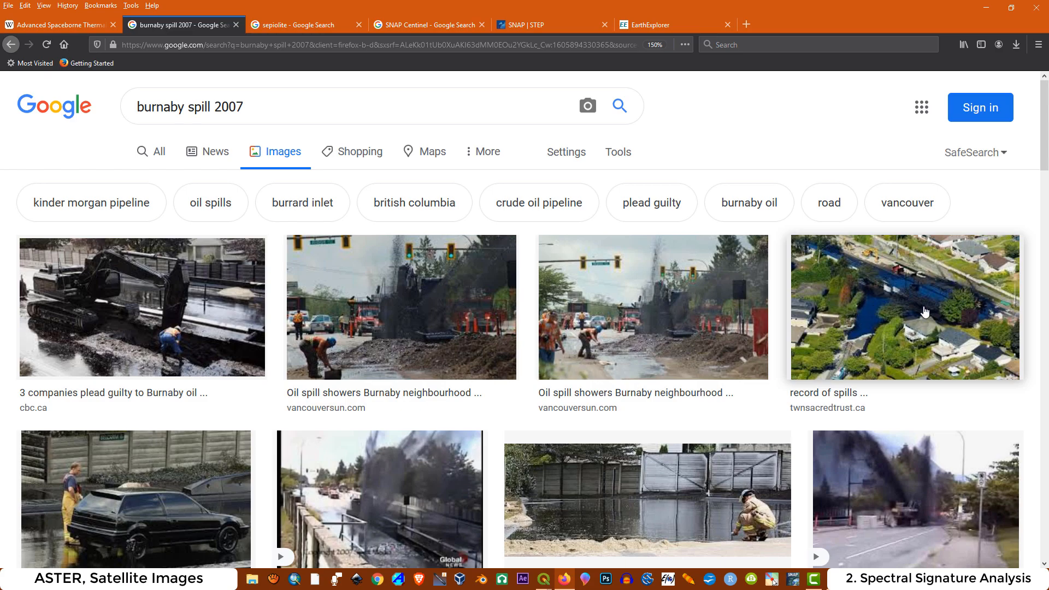
scroll(638, 282, "down", 5)
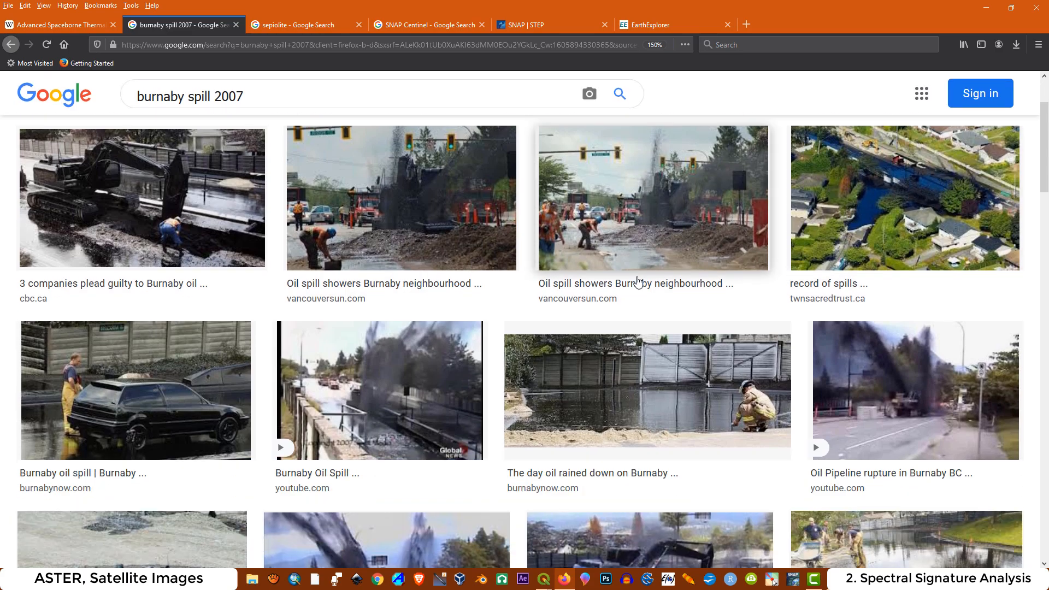
scroll(638, 282, "down", 2)
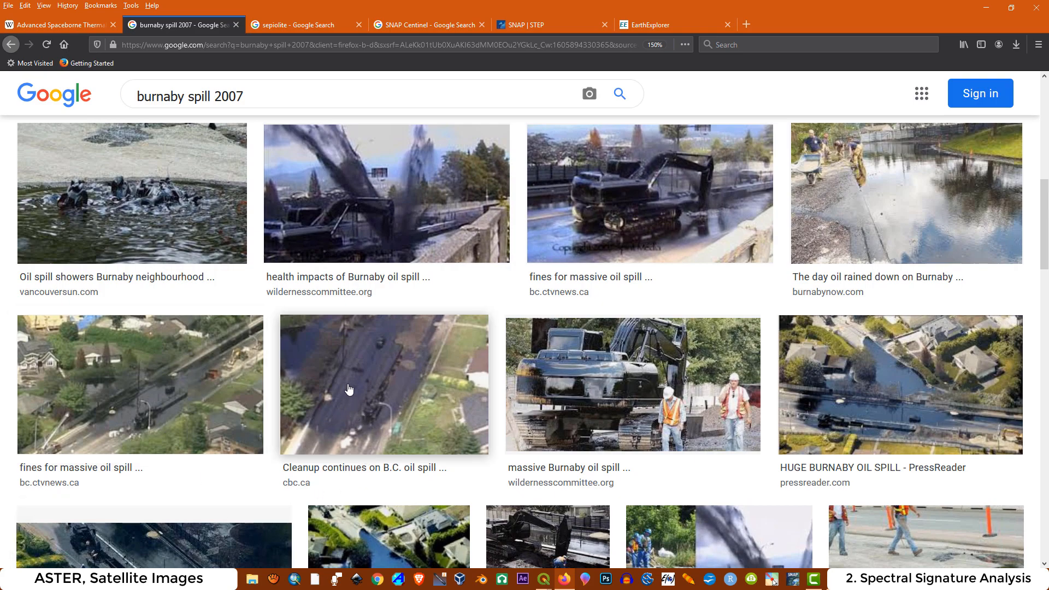
scroll(349, 389, "down", 4)
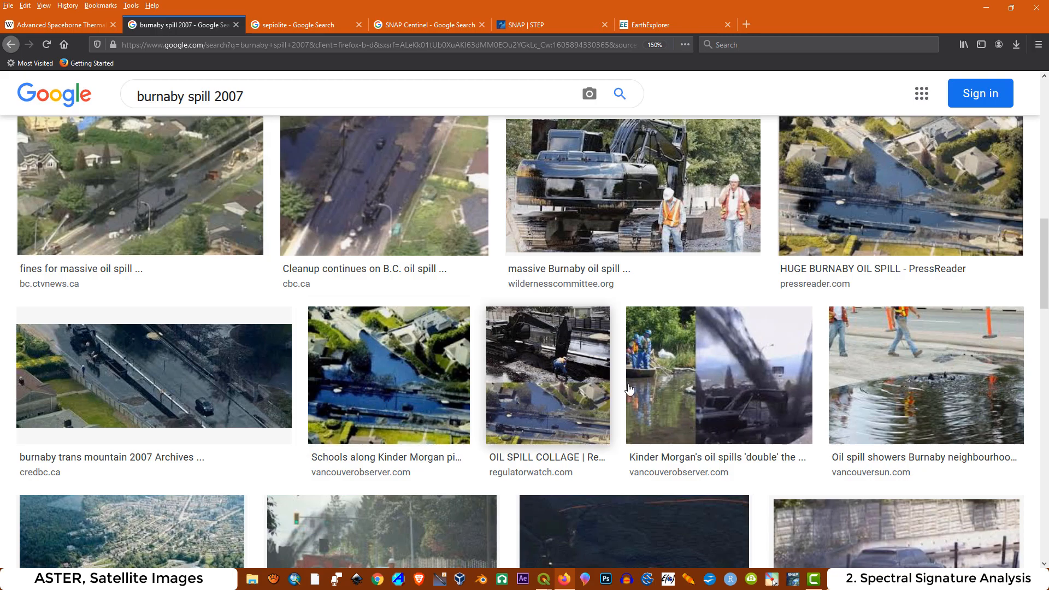
scroll(543, 270, "up", 10)
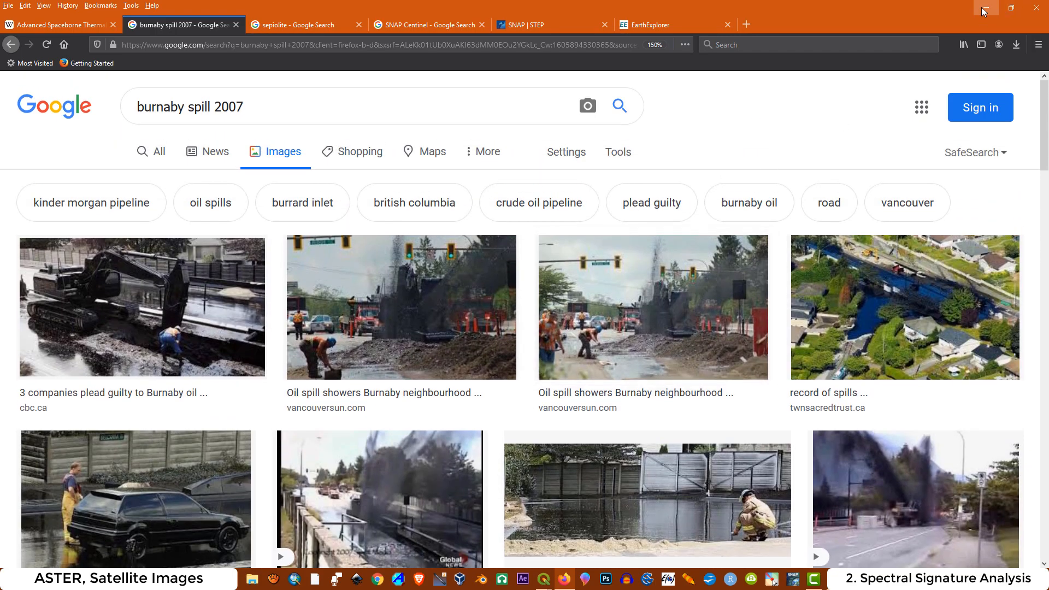
left_click(984, 8)
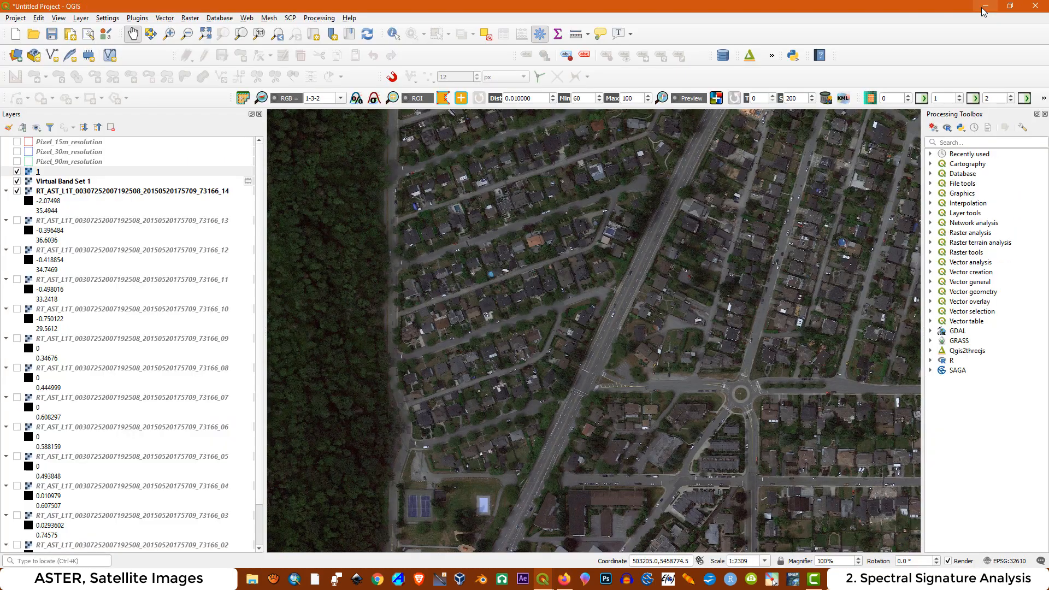
Hide raster layer 1 to examine the spill road in the ASTER composite, and check it against the Burnaby spill photos in Firefox.
left_click(18, 171)
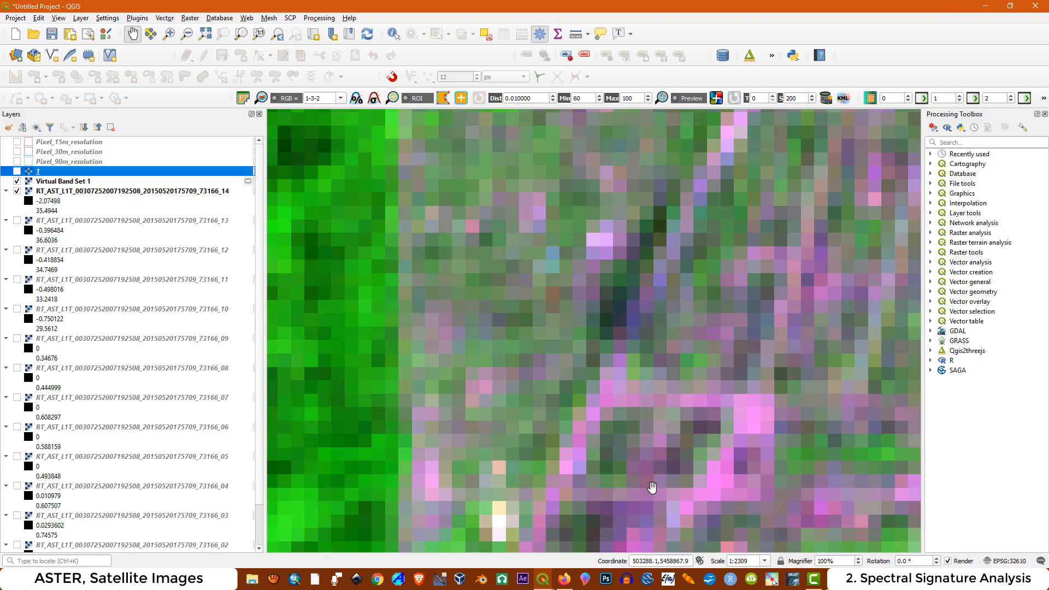
left_click(569, 577)
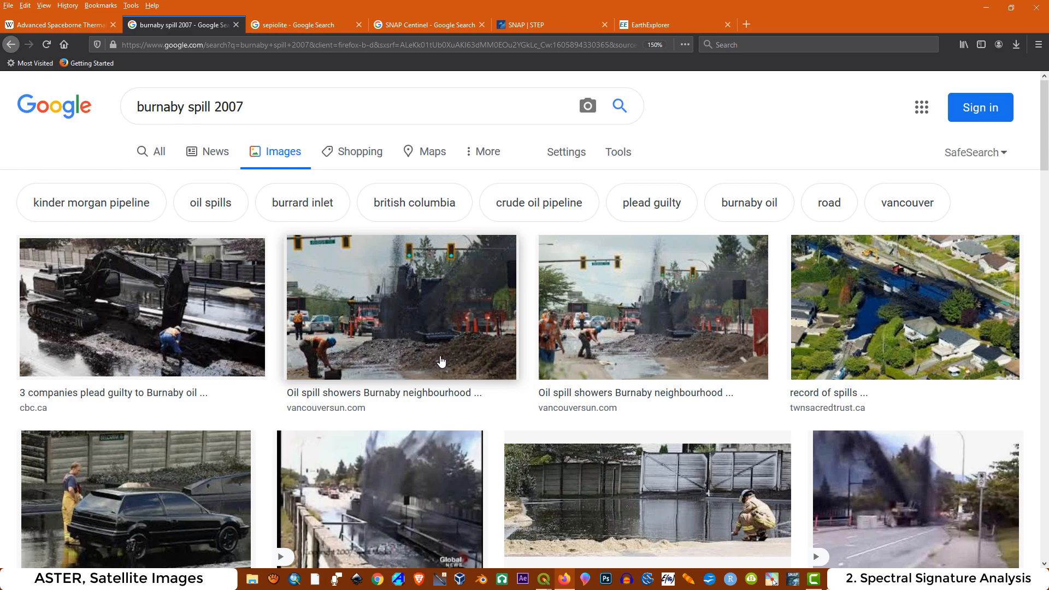
scroll(670, 335, "down", 2)
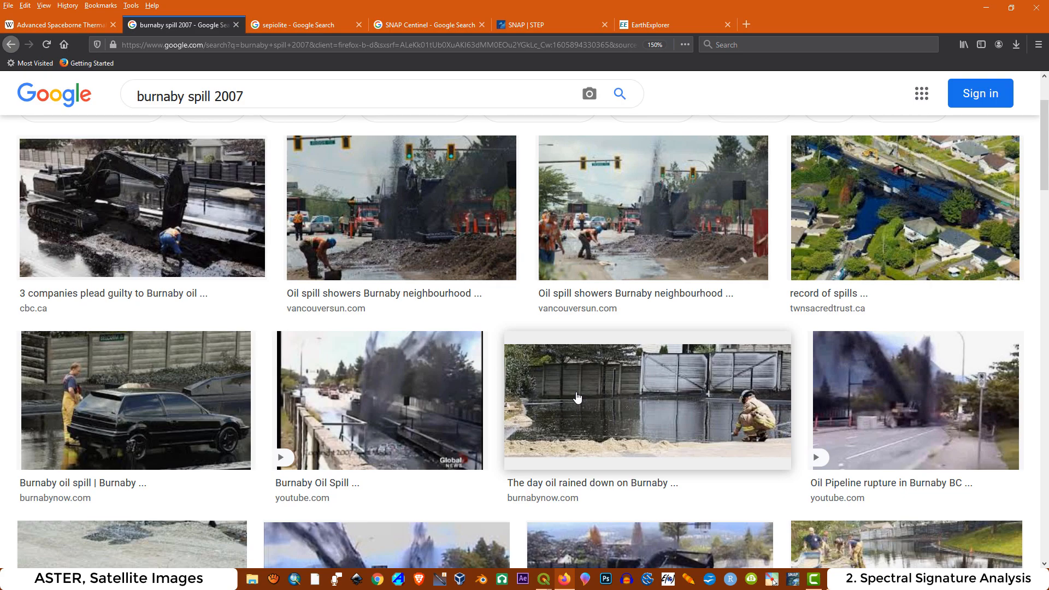
scroll(578, 397, "down", 2)
left_click(290, 25)
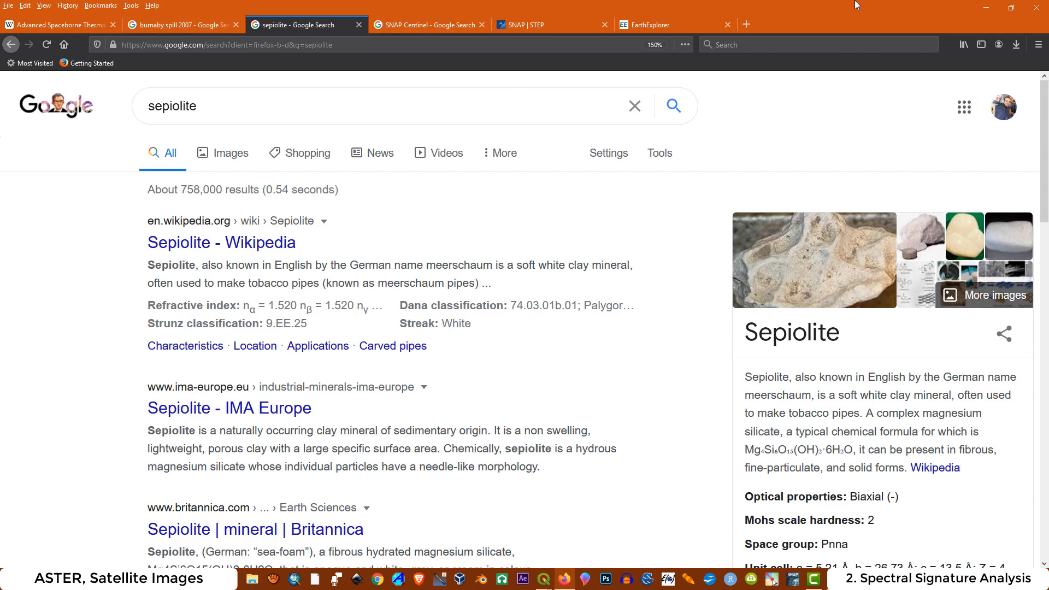
left_click(985, 7)
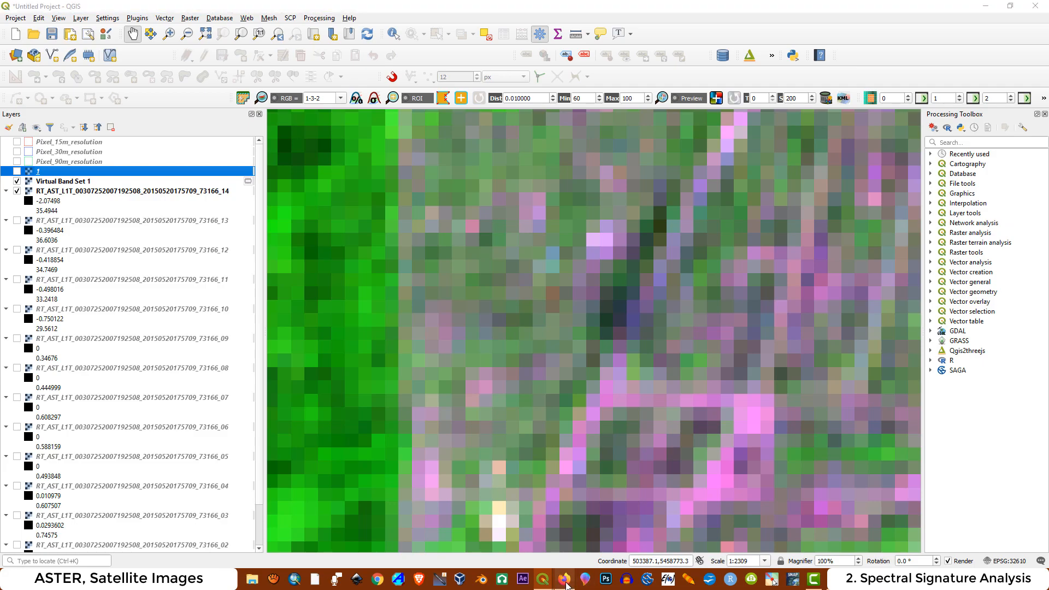
Compare the "burnaby spill 2007" photos in Firefox with the dark pixels along the main road in the QGIS composite.
left_click(564, 579)
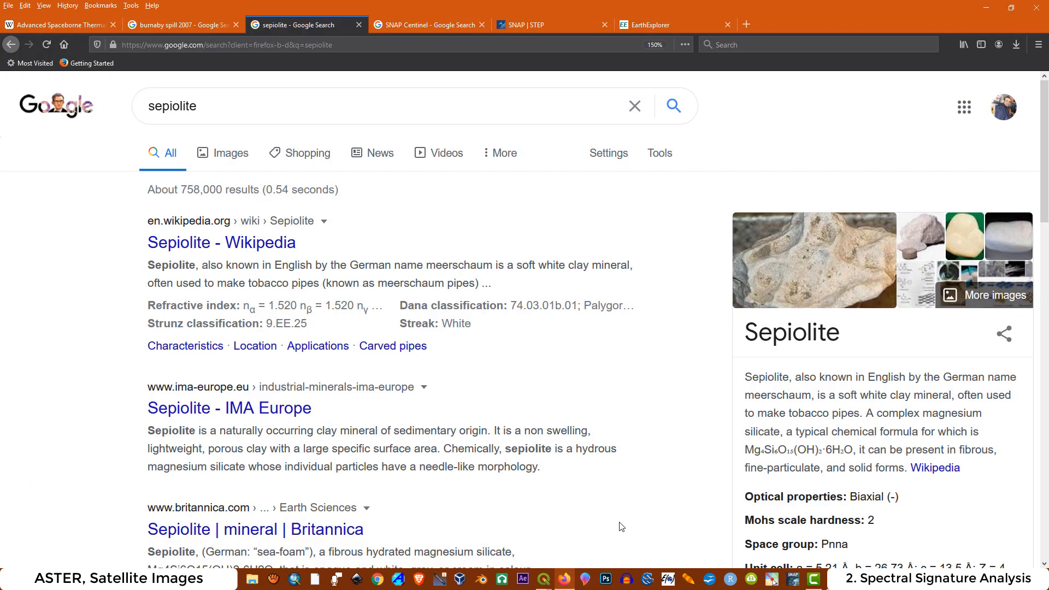
left_click(173, 24)
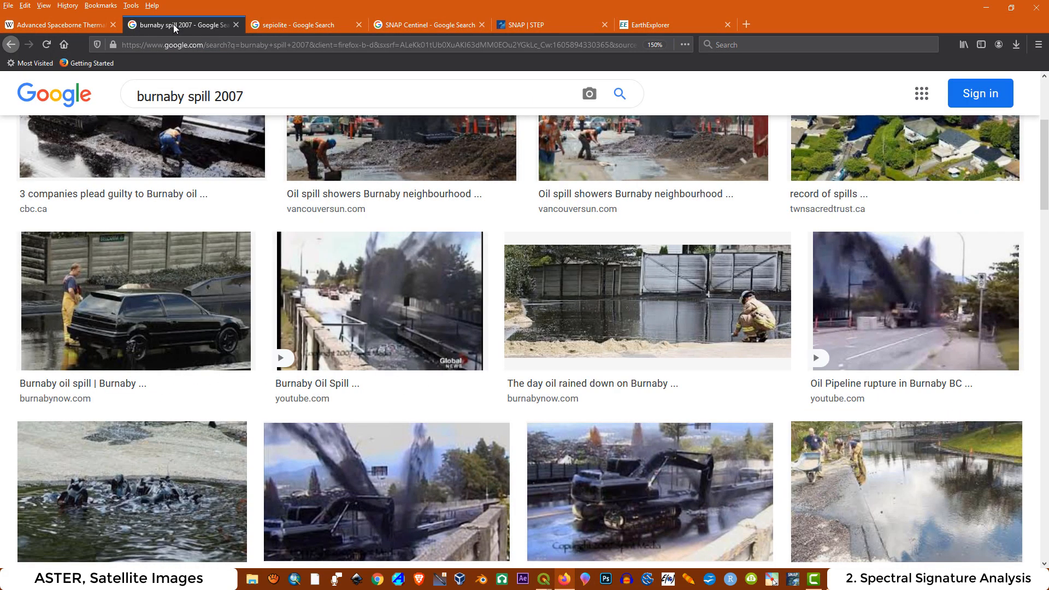
scroll(371, 337, "up", 3)
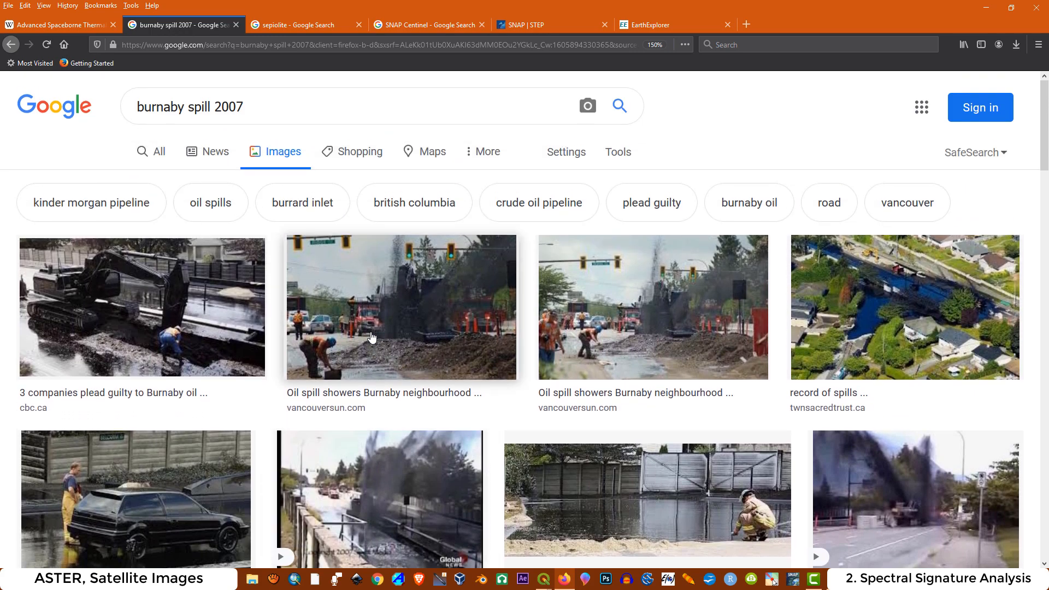
scroll(371, 337, "down", 3)
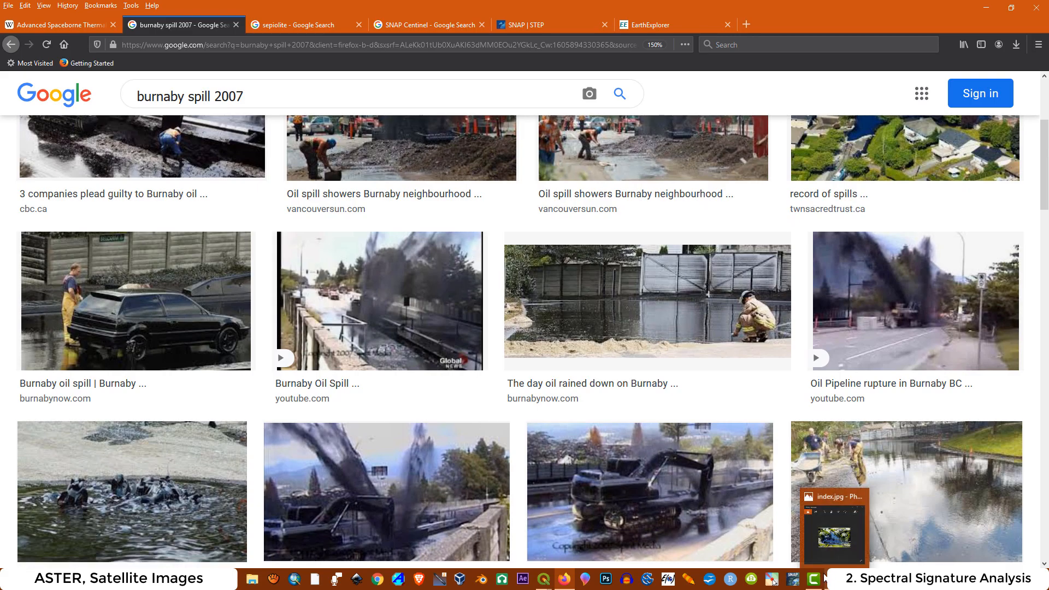
left_click(543, 579)
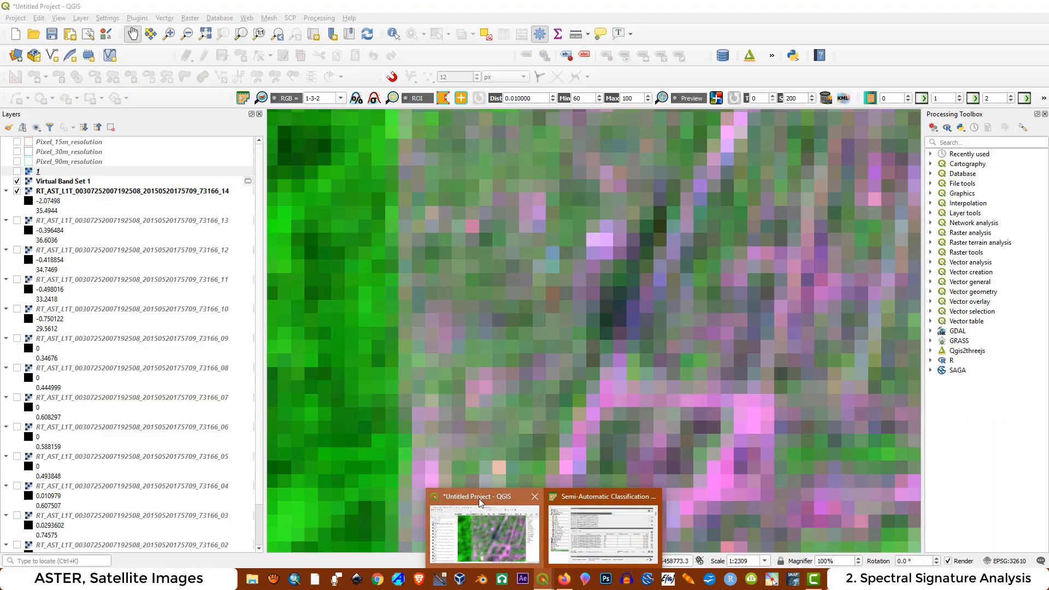
left_click(478, 498)
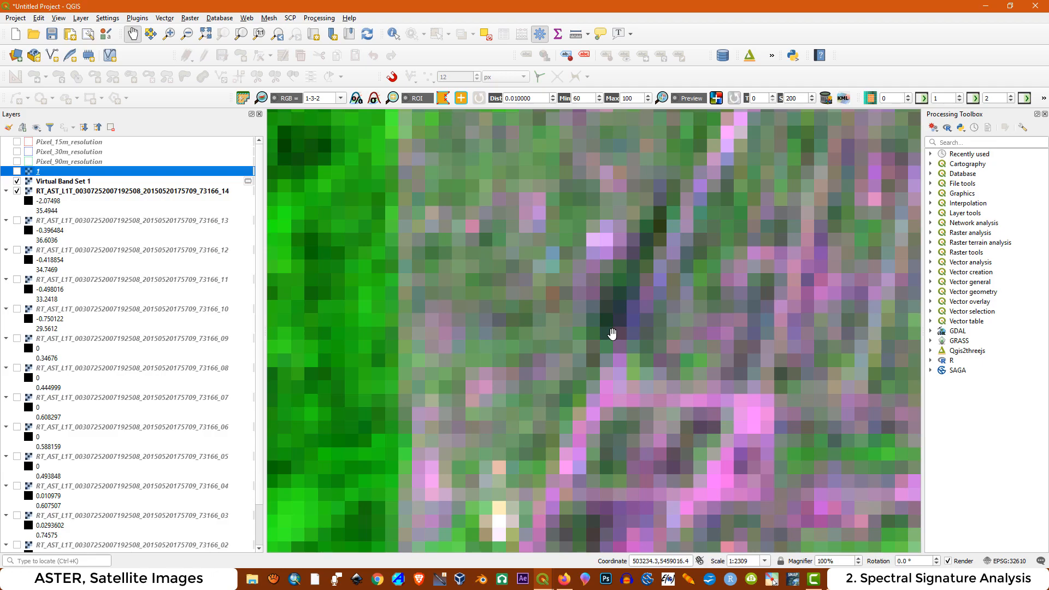
left_click(564, 579)
scroll(498, 371, "up", 2)
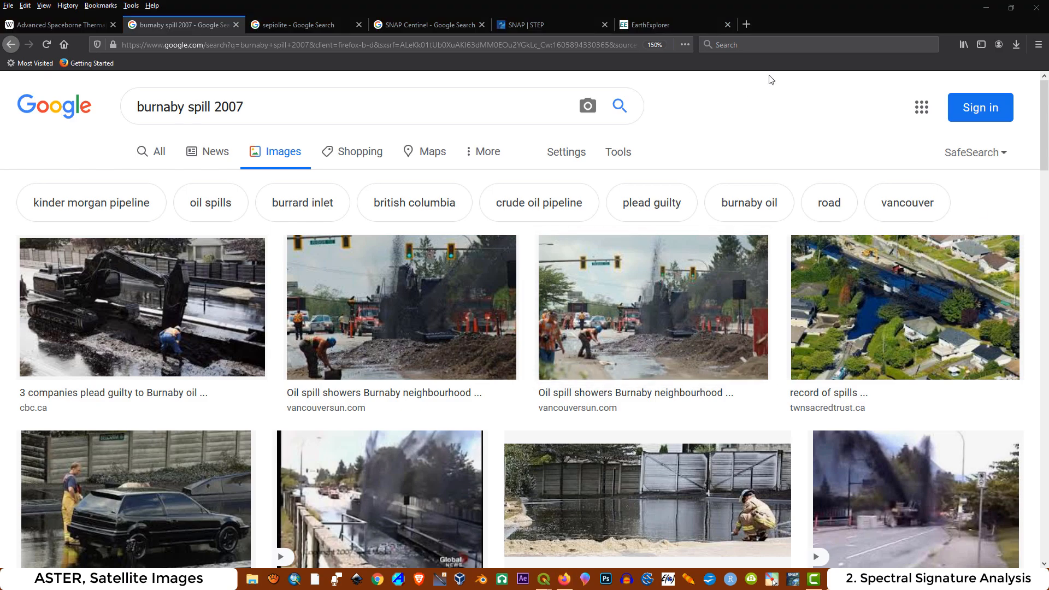
left_click(985, 11)
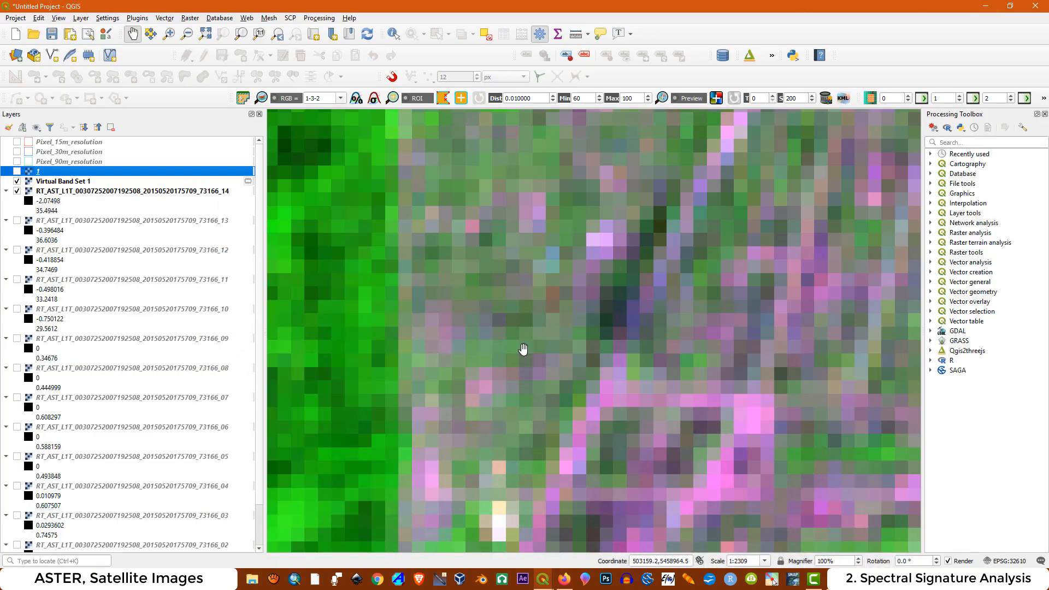
Show raster layer 1 and examine the main road and the nearby roundabout up close.
left_click(17, 171)
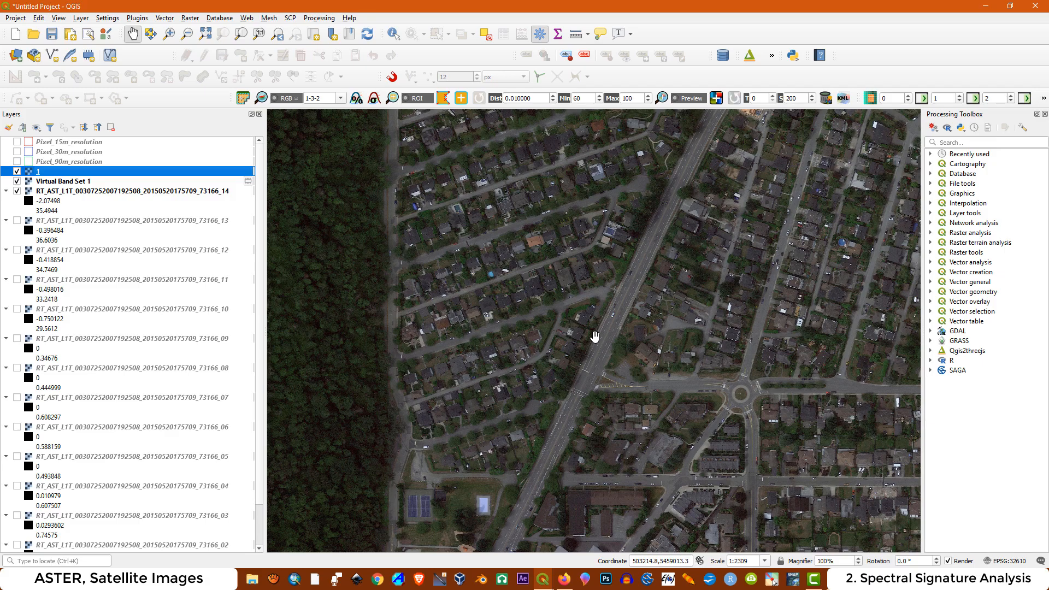
scroll(605, 247, "up", 1)
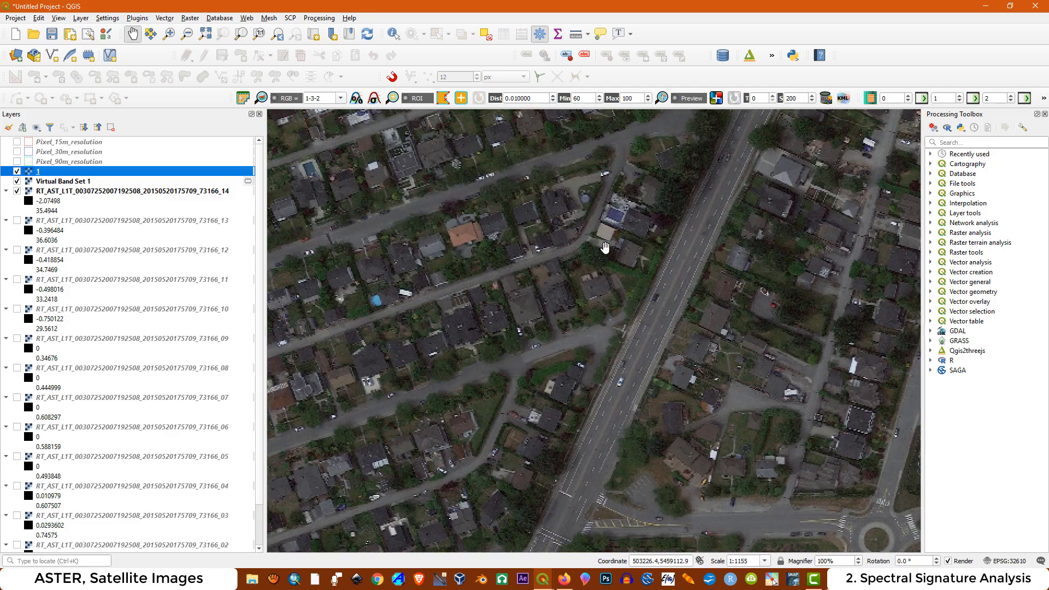
scroll(528, 249, "down", 1)
scroll(736, 404, "up", 1)
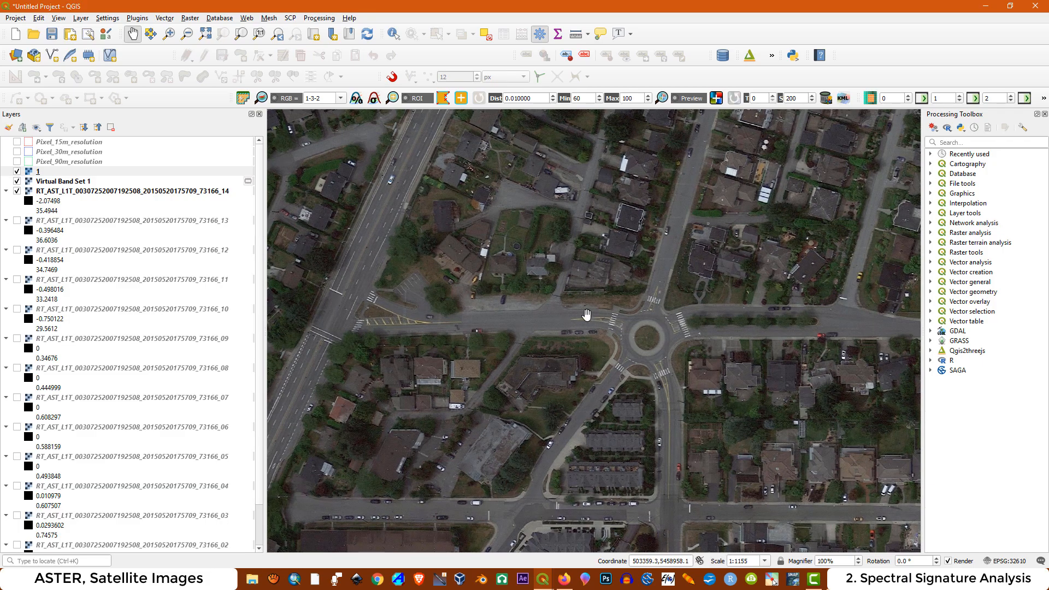
scroll(612, 316, "up", 1)
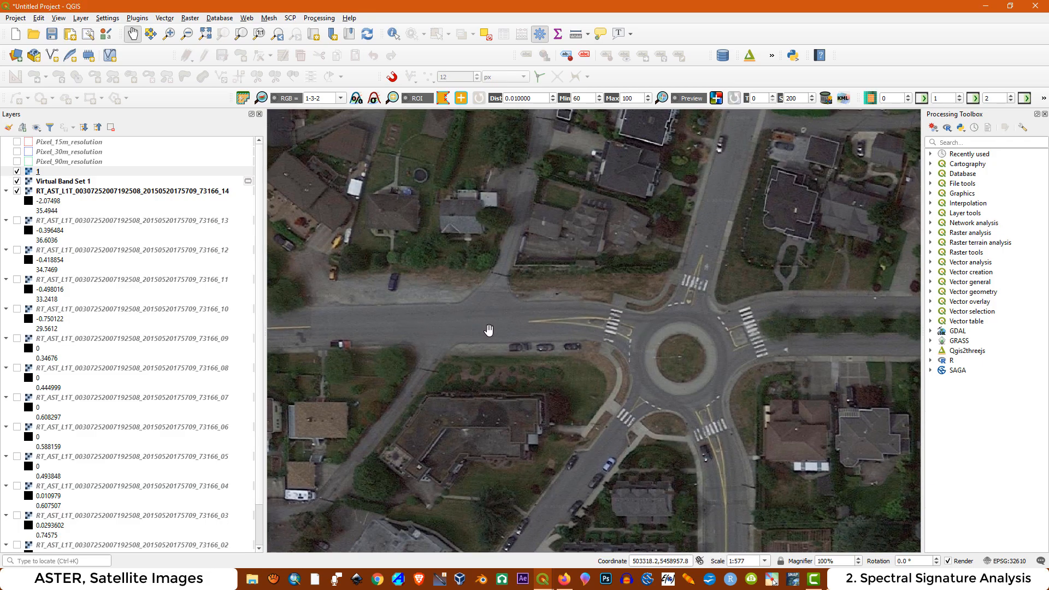
left_click_drag(709, 369, 650, 356)
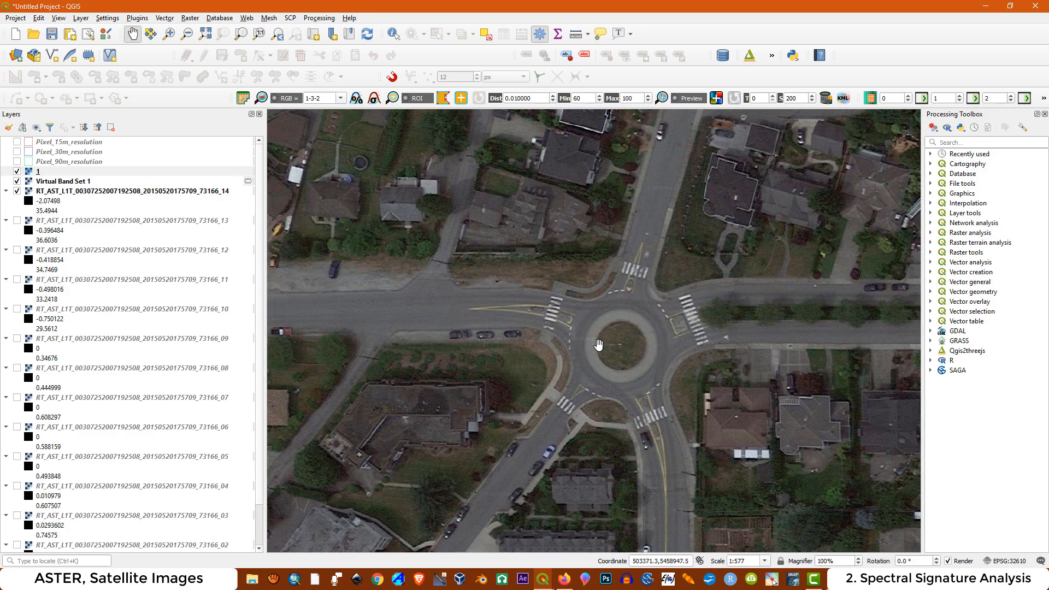
Hide raster layer 1 and examine the roundabout's pixels in the 1-3-2 ASTER composite.
left_click(17, 171)
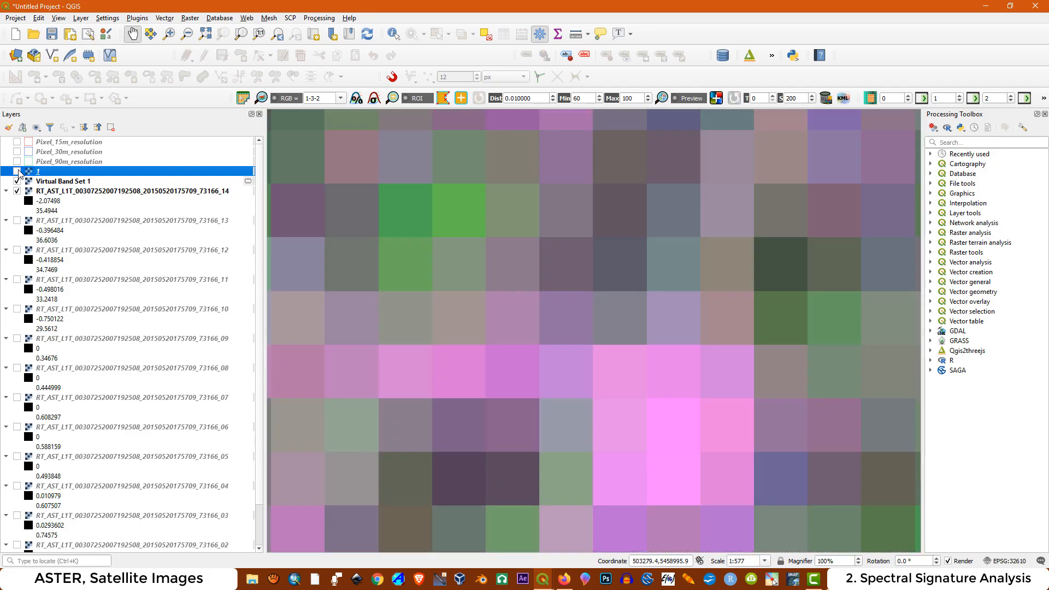
scroll(566, 351, "down", 3)
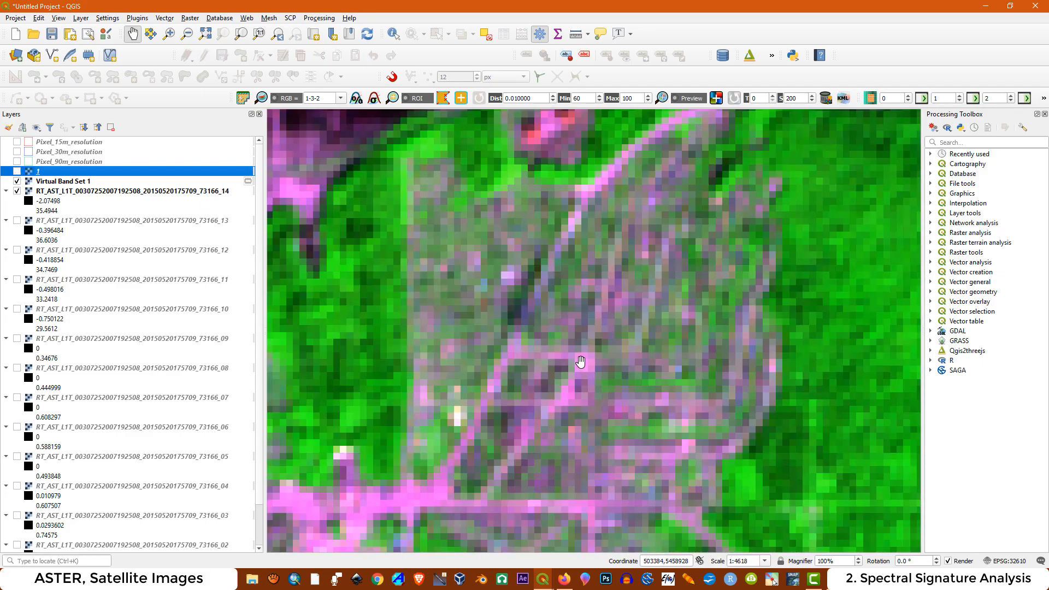
scroll(580, 362, "up", 2)
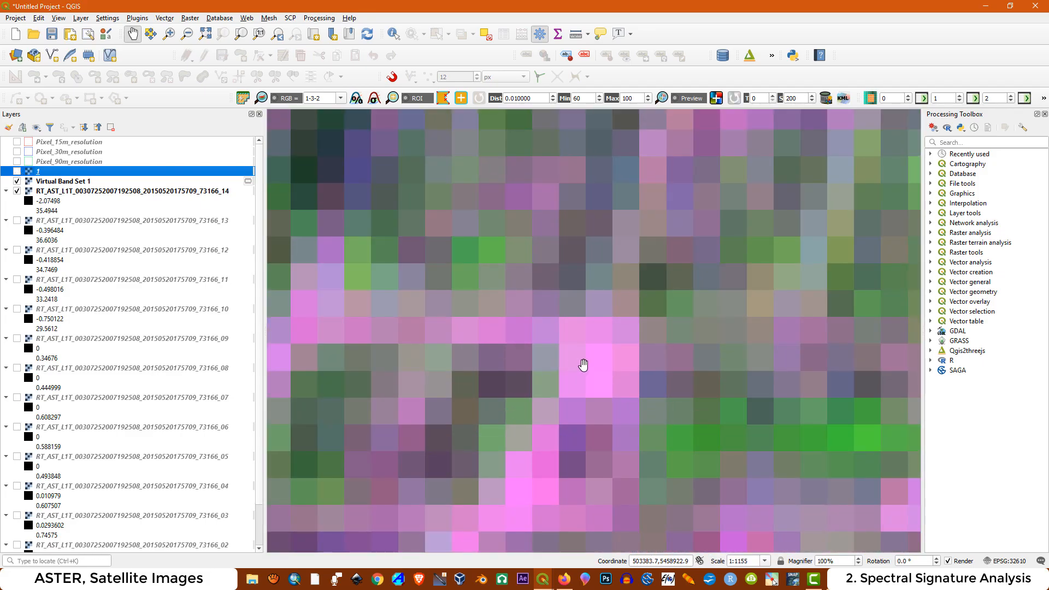
scroll(582, 364, "down", 1)
Set the RGB color composite of Virtual Band Set 1 to 1-2-3.
left_click(326, 99)
left_click_drag(327, 99, 306, 99)
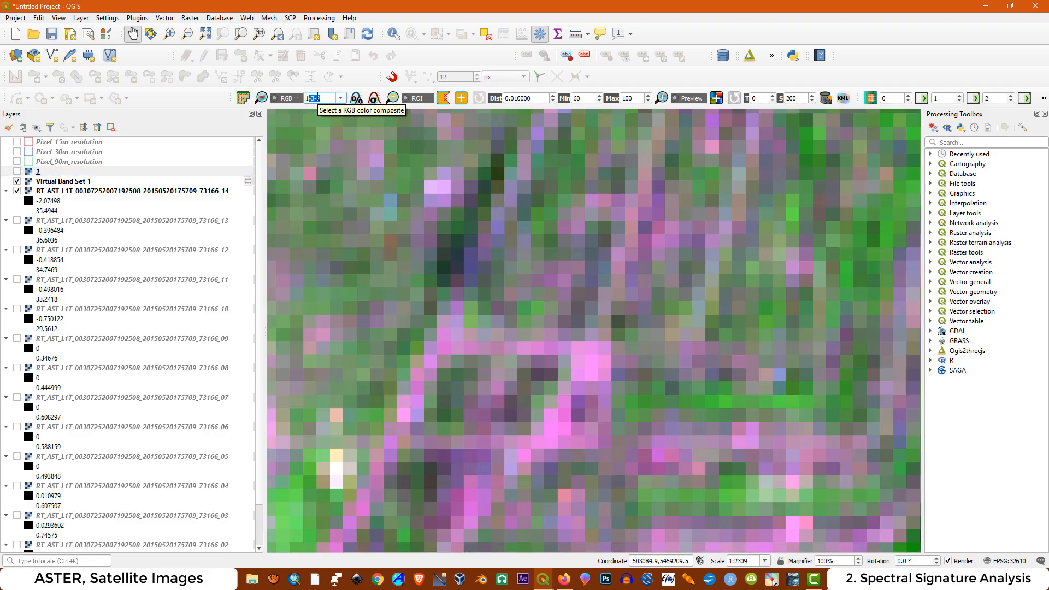
type("1-2-3")
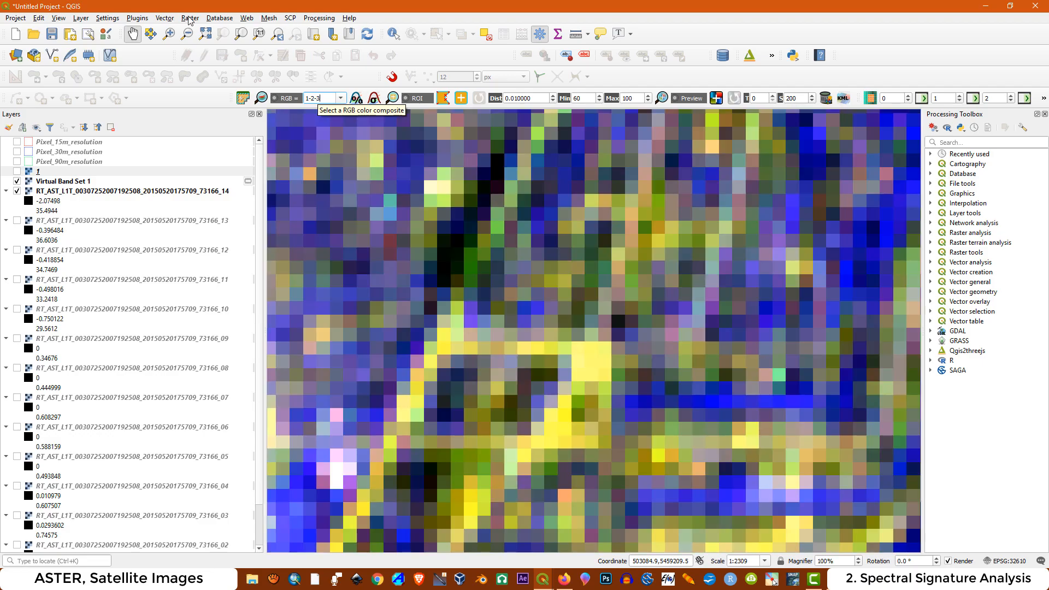
Set the RGB color composite of Virtual Band Set 1 to 3-2-1 and examine the road and roundabout.
left_click_drag(326, 99, 300, 97)
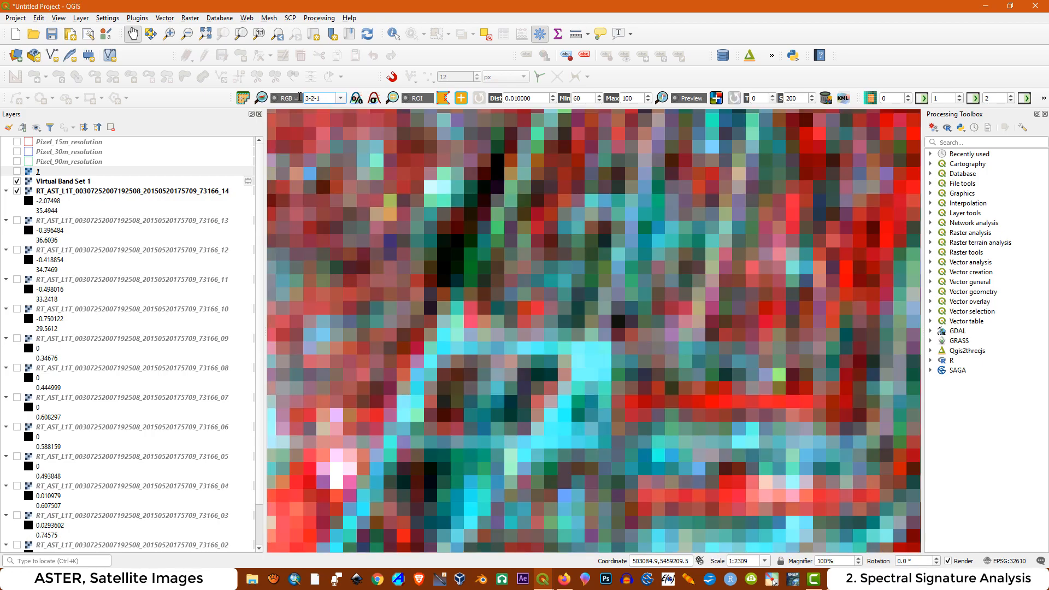
scroll(554, 363, "down", 1)
scroll(499, 415, "up", 1)
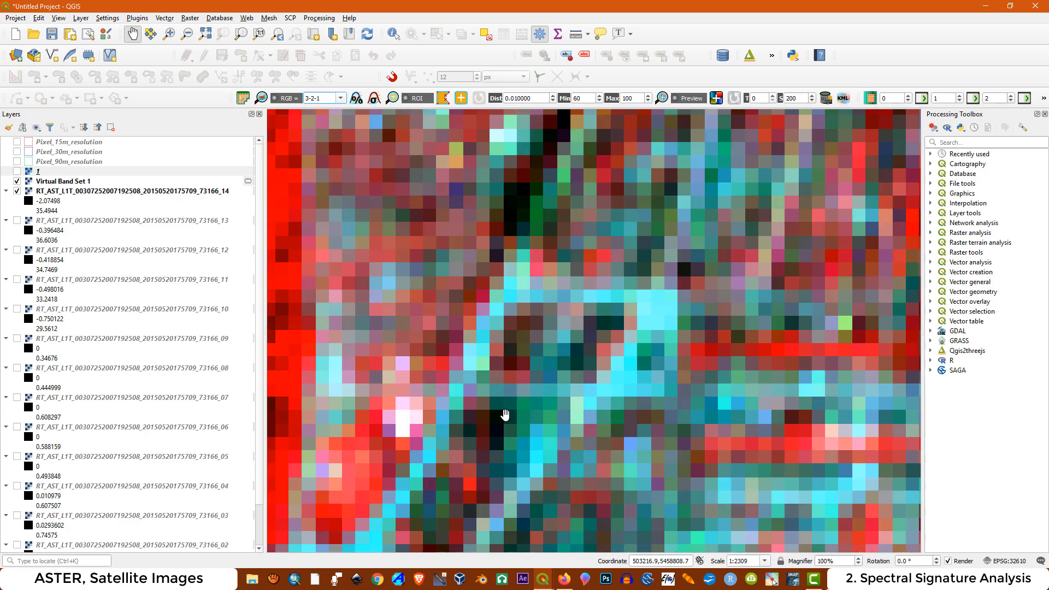
Toggle raster layer 1 repeatedly to compare the roundabout area with the 3-2-1 composite up close, leaving the layer hidden.
left_click(17, 171)
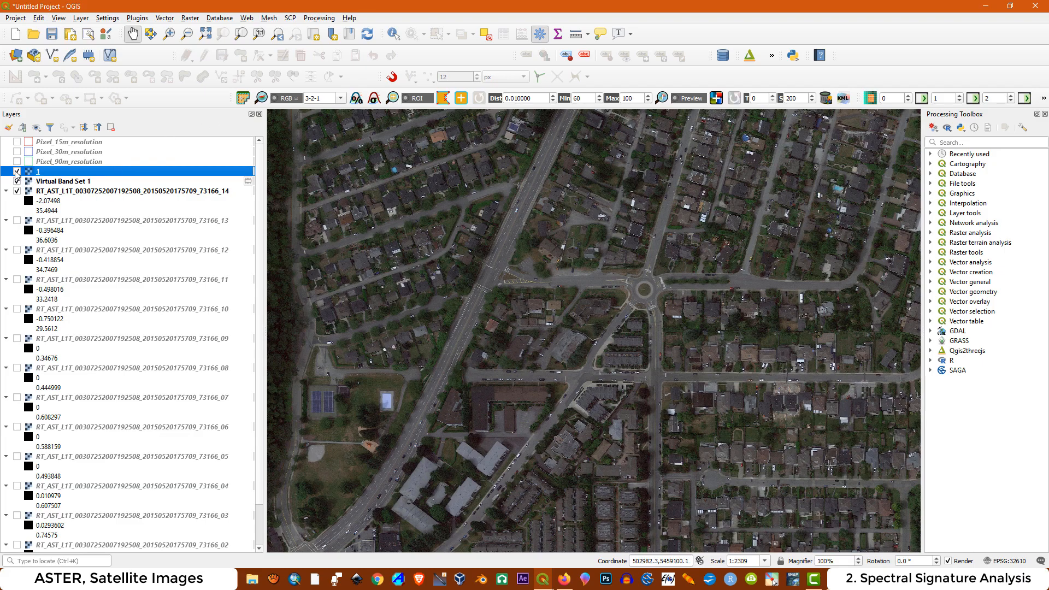
left_click(17, 172)
left_click(17, 171)
left_click(17, 171)
left_click(17, 171)
scroll(637, 277, "up", 1)
scroll(641, 277, "up", 1)
scroll(641, 277, "down", 1)
scroll(621, 270, "up", 1)
scroll(620, 270, "down", 1)
left_click(17, 172)
left_click(17, 171)
left_click(17, 172)
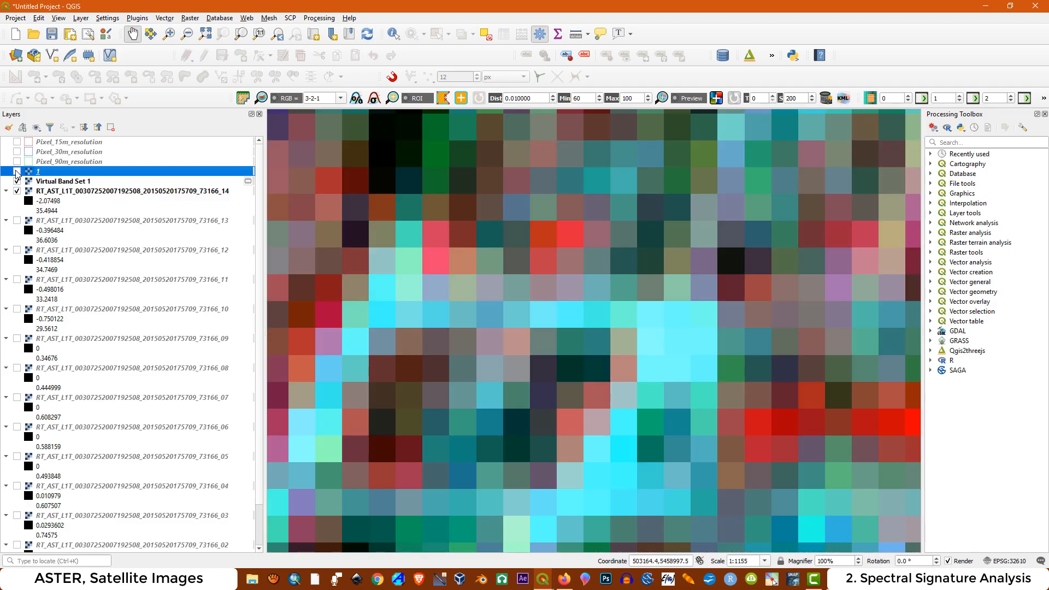
Switch raster layer 1 on and off to match the street and roundabout with the 3-2-1 composite's pixels, leaving the layer shown.
left_click(17, 172)
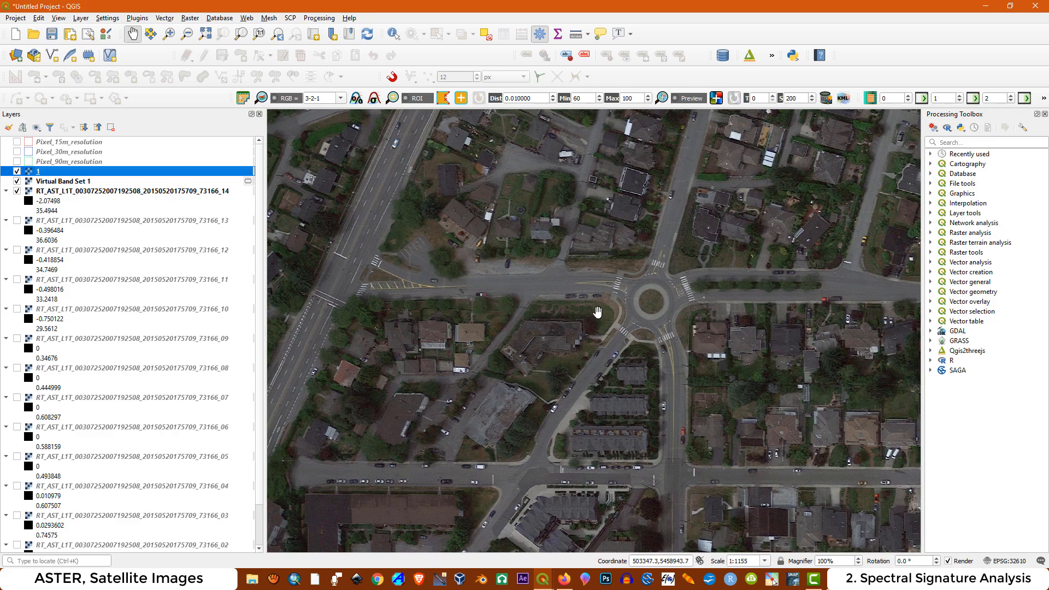
left_click(17, 171)
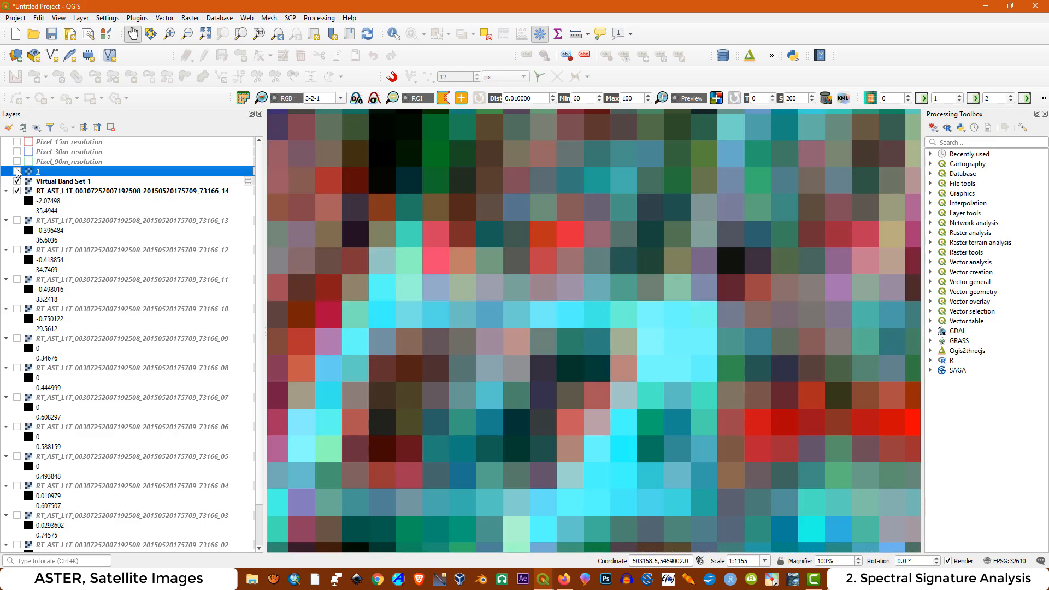
left_click(17, 171)
left_click(17, 171)
left_click(17, 171)
left_click(17, 171)
left_click(17, 171)
left_click(16, 171)
left_click(17, 171)
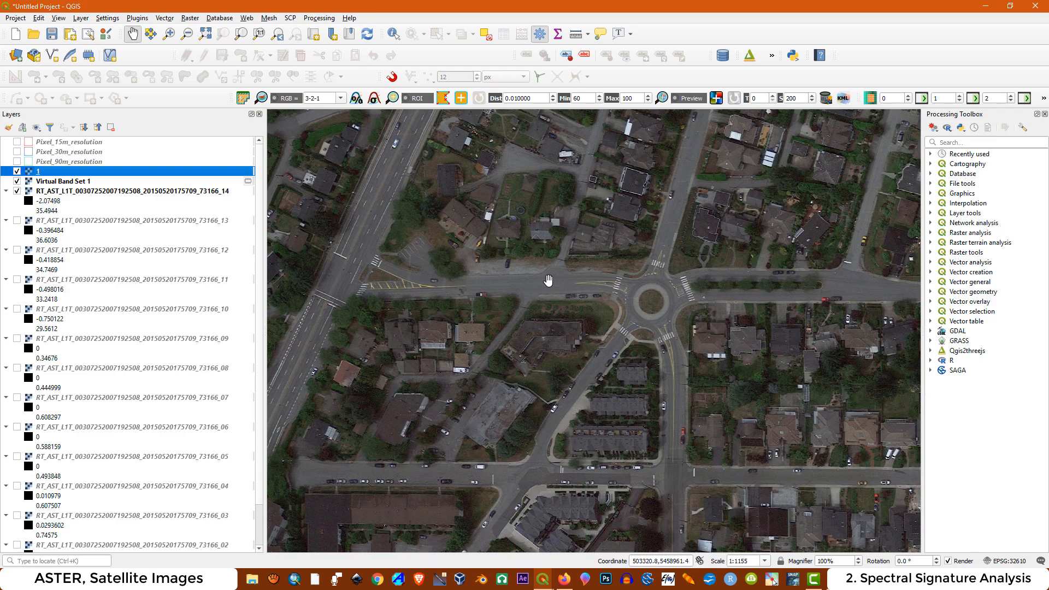
Show the Pixel_15m_resolution grid over raster layer 1 at the side street northwest of the roundabout.
left_click_drag(464, 141, 727, 299)
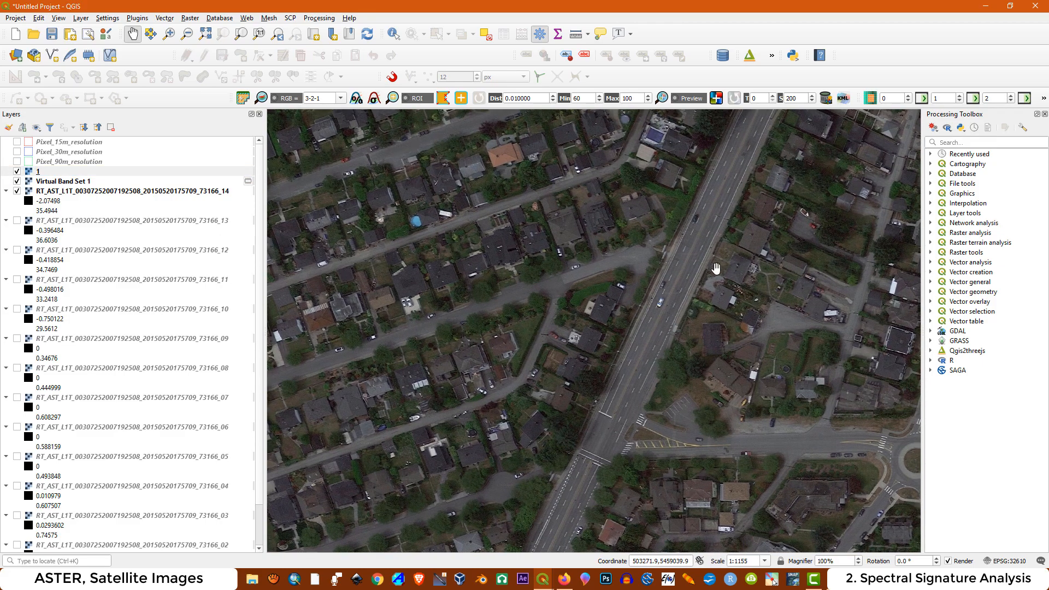
scroll(634, 251, "up", 2)
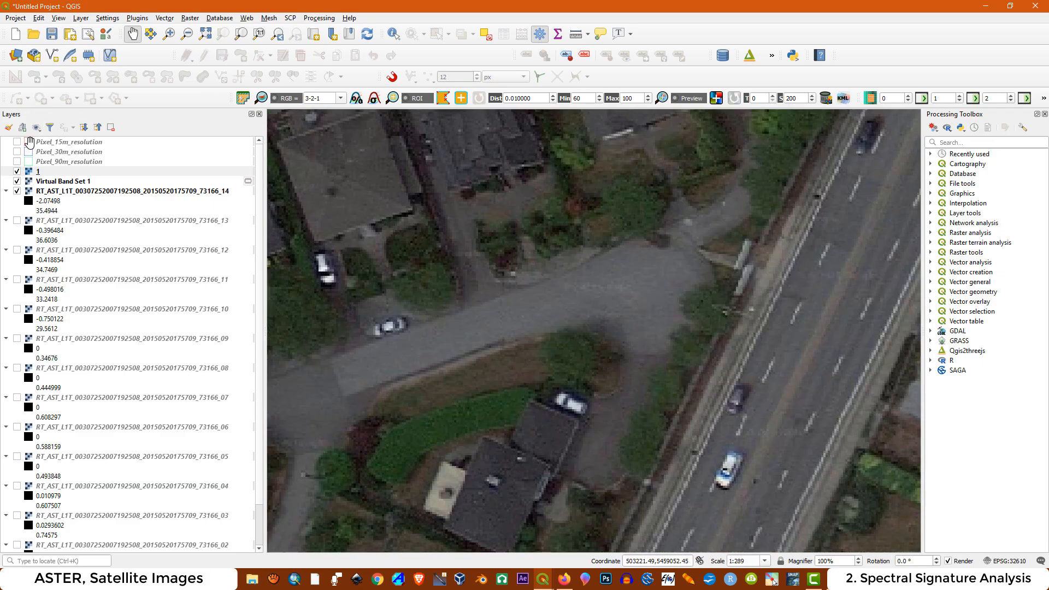
left_click(19, 141)
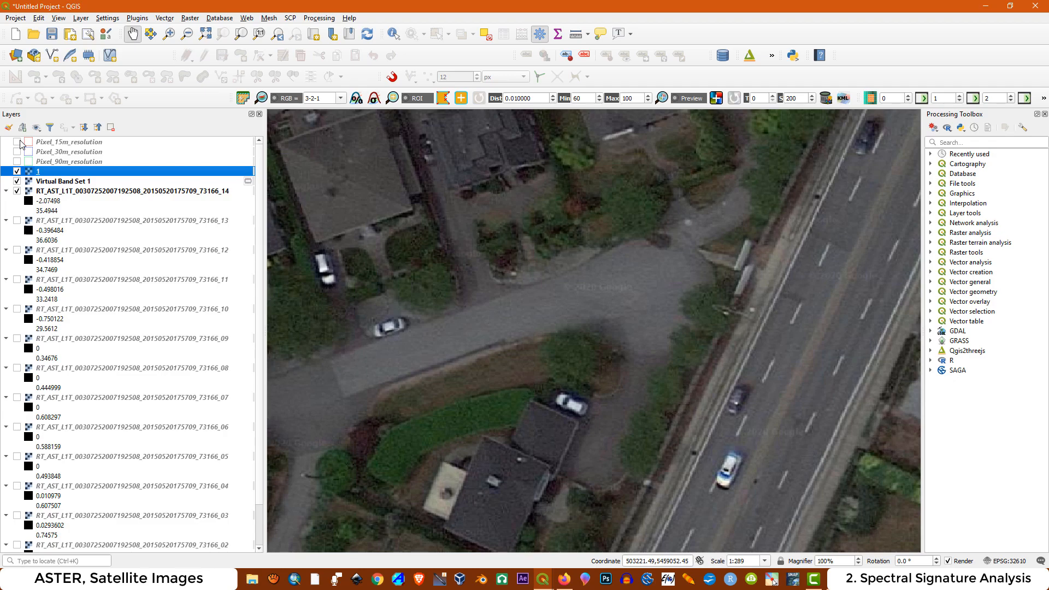
scroll(581, 296, "down", 1)
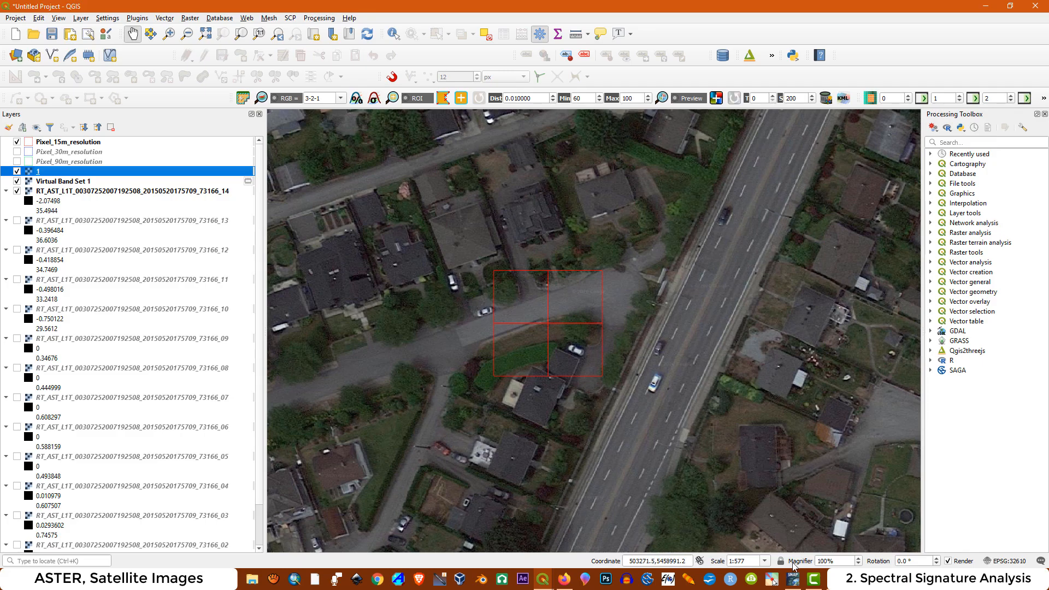
Look briefly at SNAP, then switch to the browser and correct the Google search to SNAP Sentinel.
left_click(794, 588)
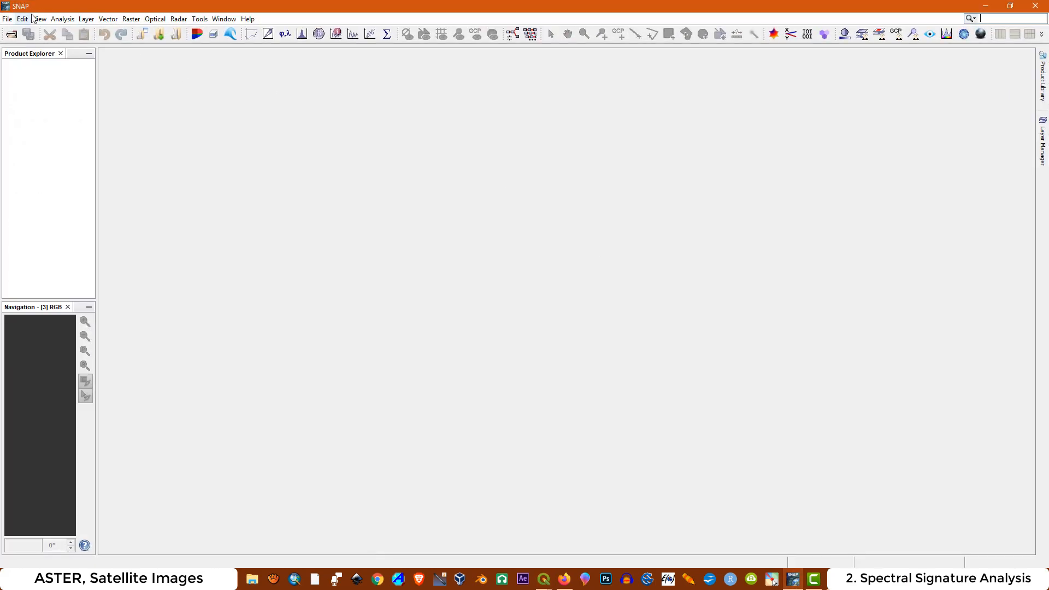
left_click(987, 7)
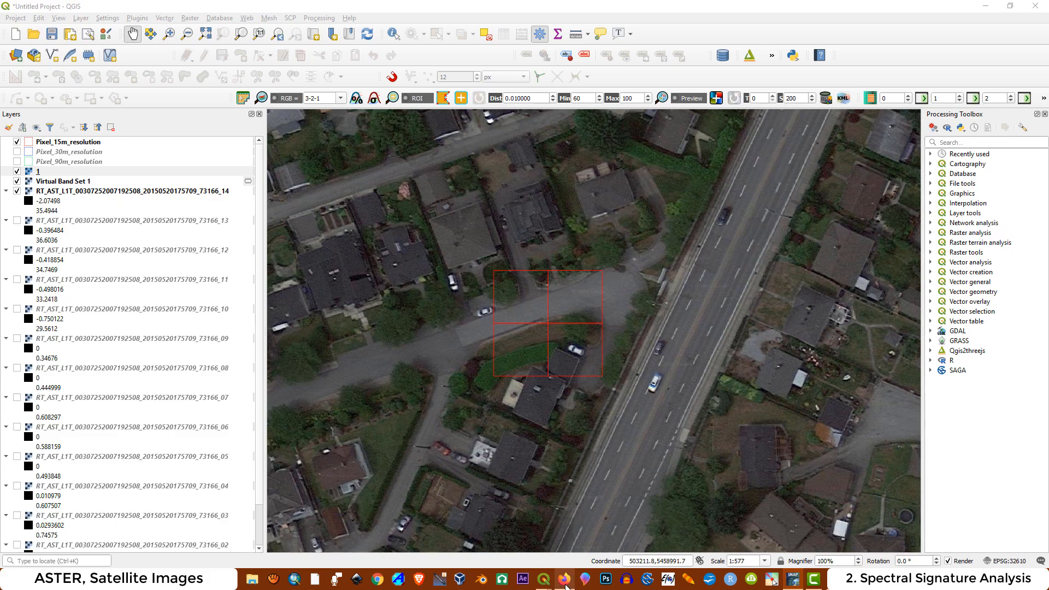
left_click(564, 579)
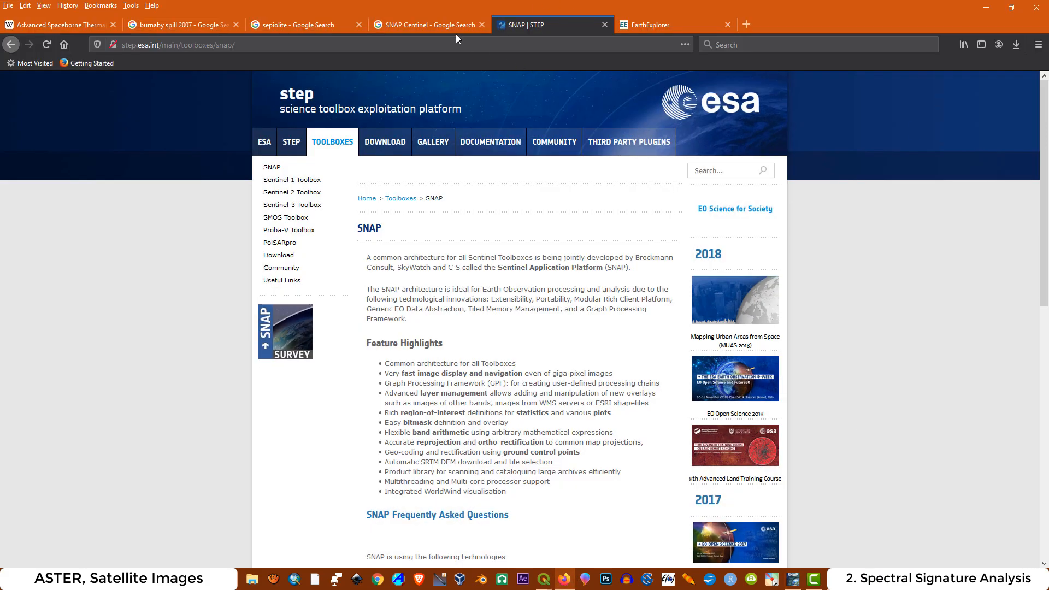
left_click(420, 20)
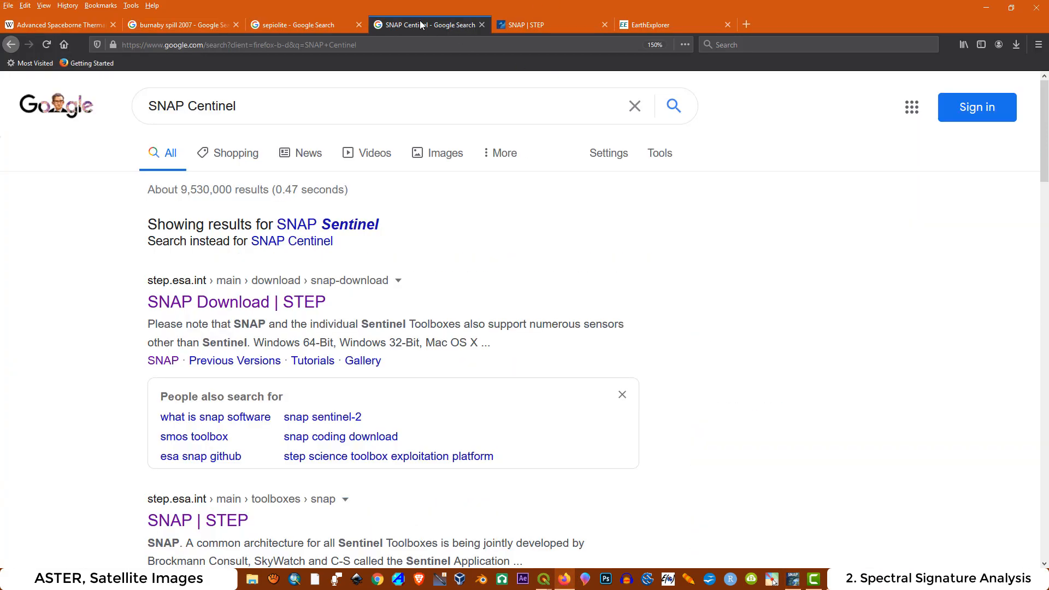
left_click(198, 107)
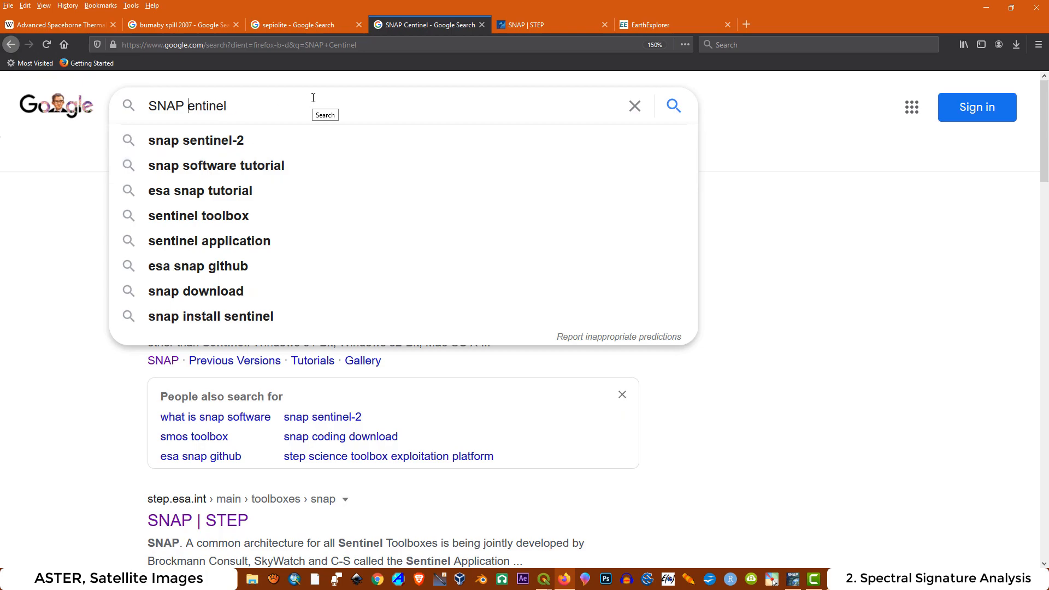
key("BackSpace")
type("S")
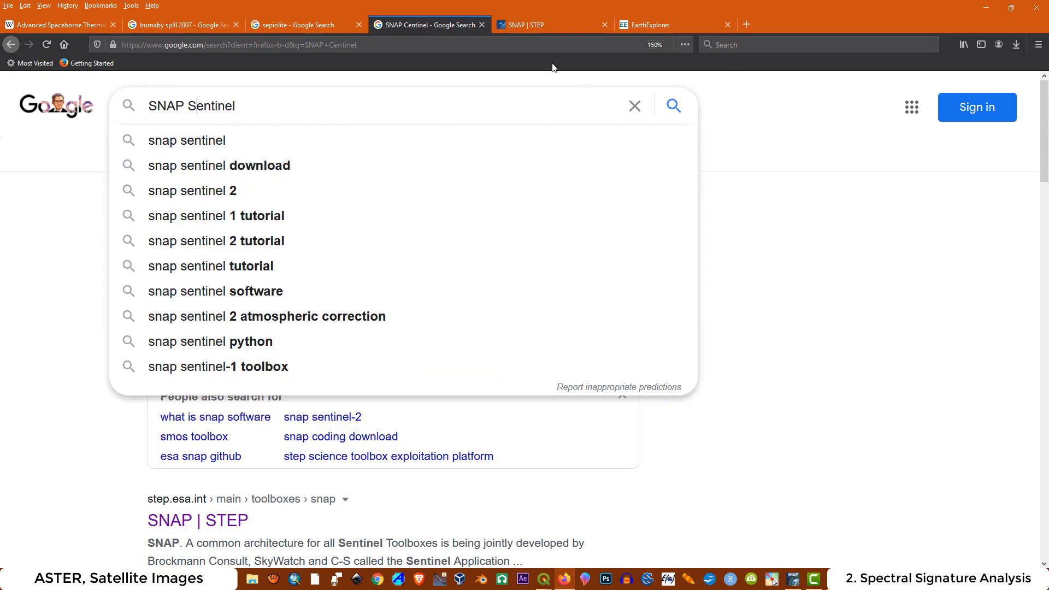
key("Return")
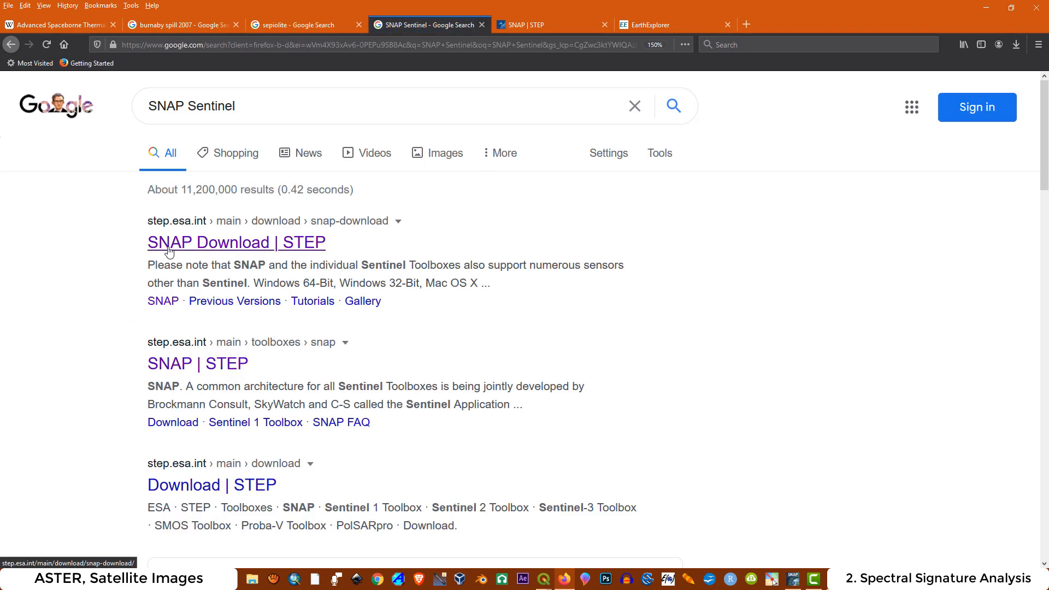
Open the SNAP Download page from STEP, review the toolbox installers, and return to the SNAP window.
left_click(251, 248)
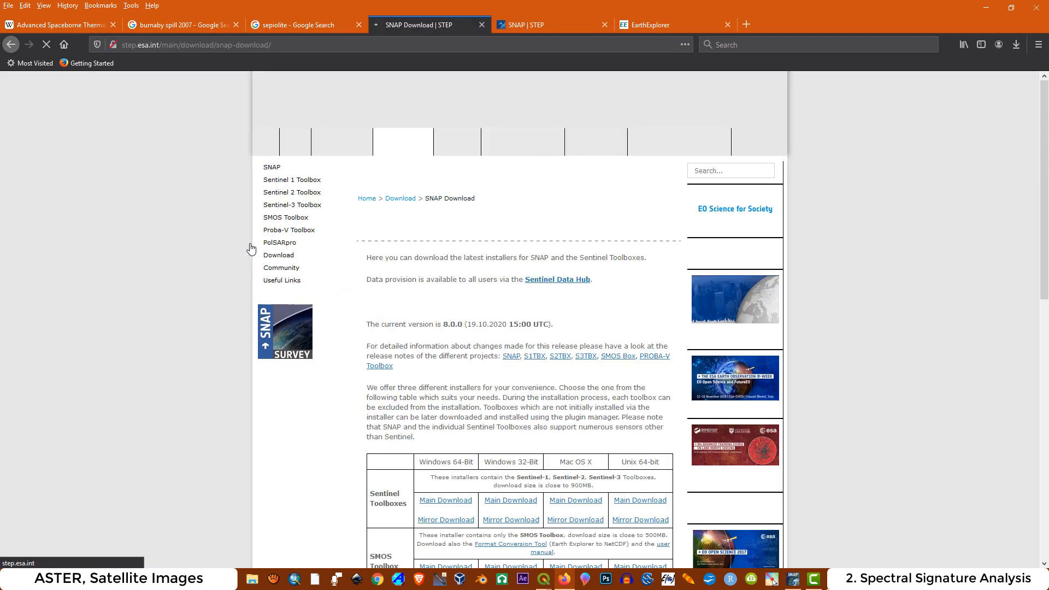
scroll(516, 306, "down", 4)
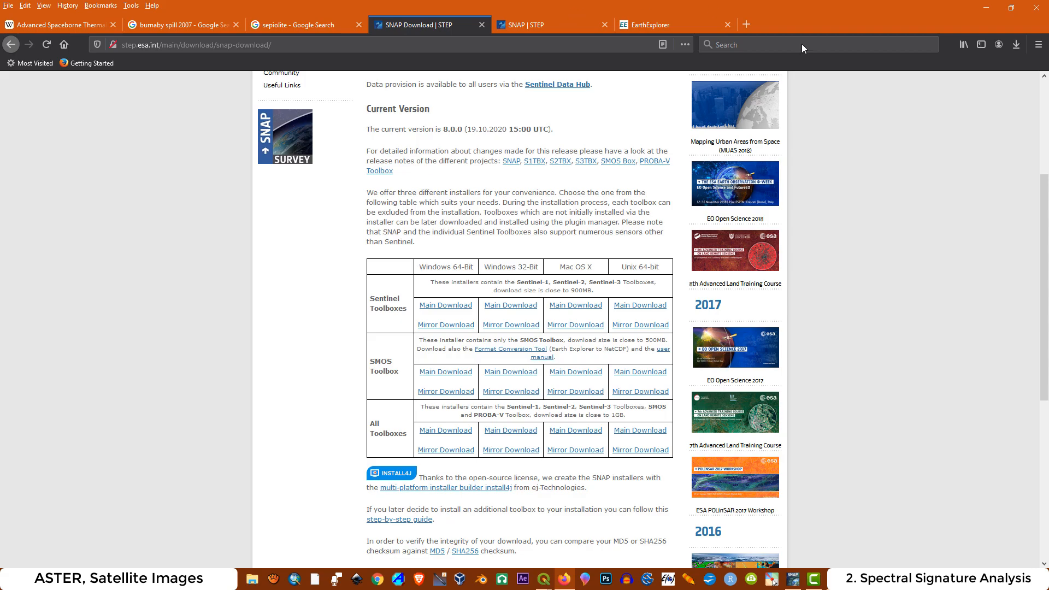
left_click(798, 583)
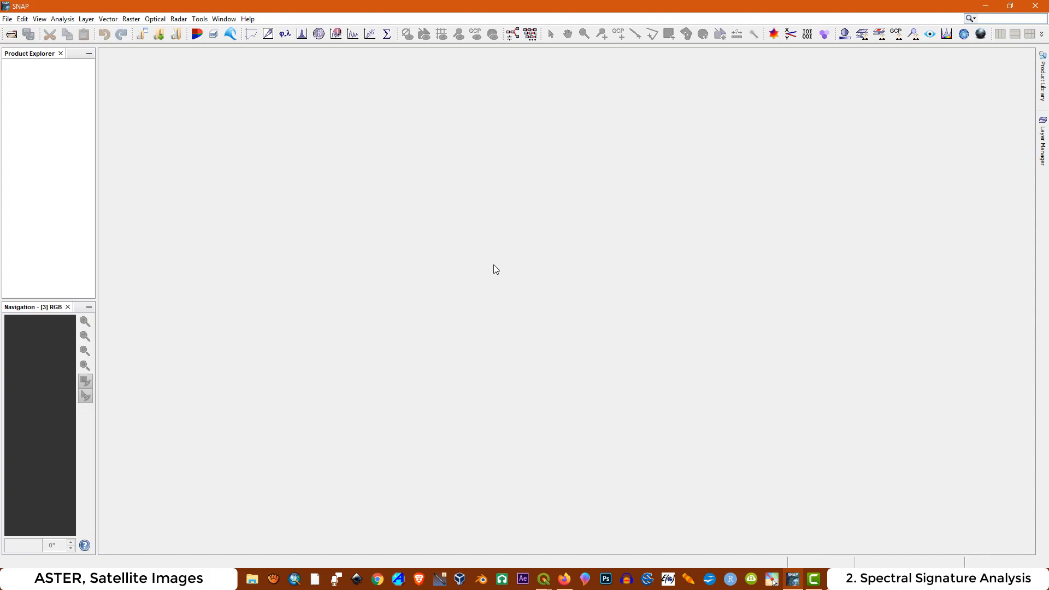
In EarthExplorer in the browser, set Burnaby, Canada as the search location and review the date range and KML/Shapefile upload option.
left_click(564, 579)
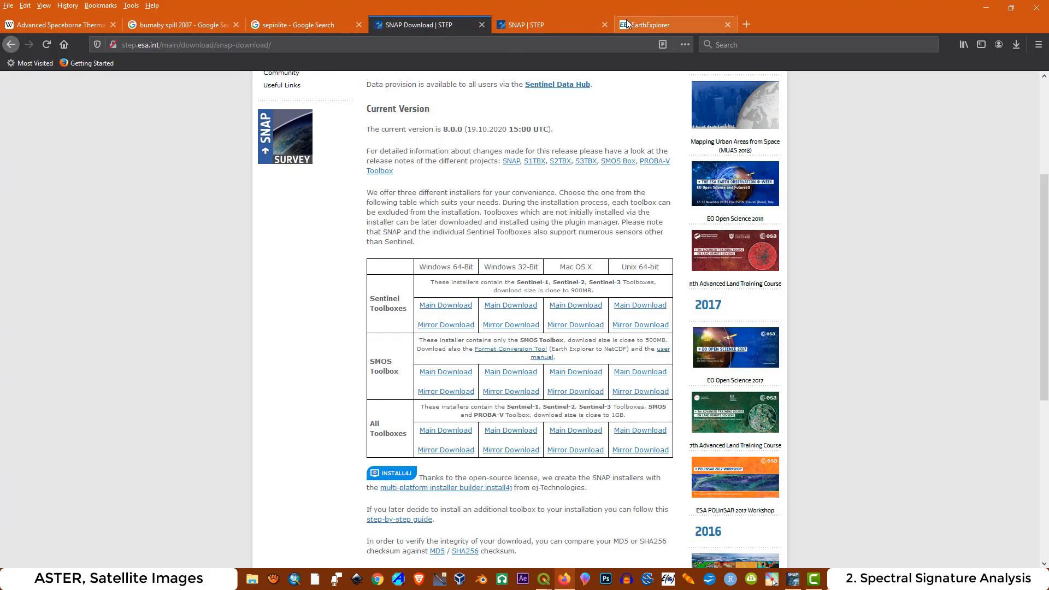
left_click(661, 22)
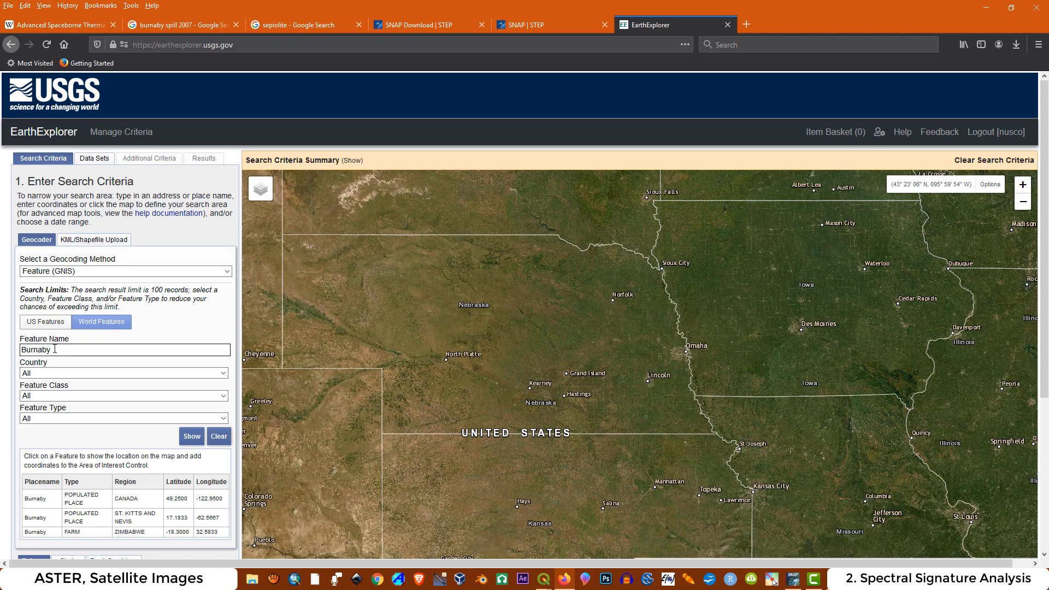
scroll(45, 459, "down", 2)
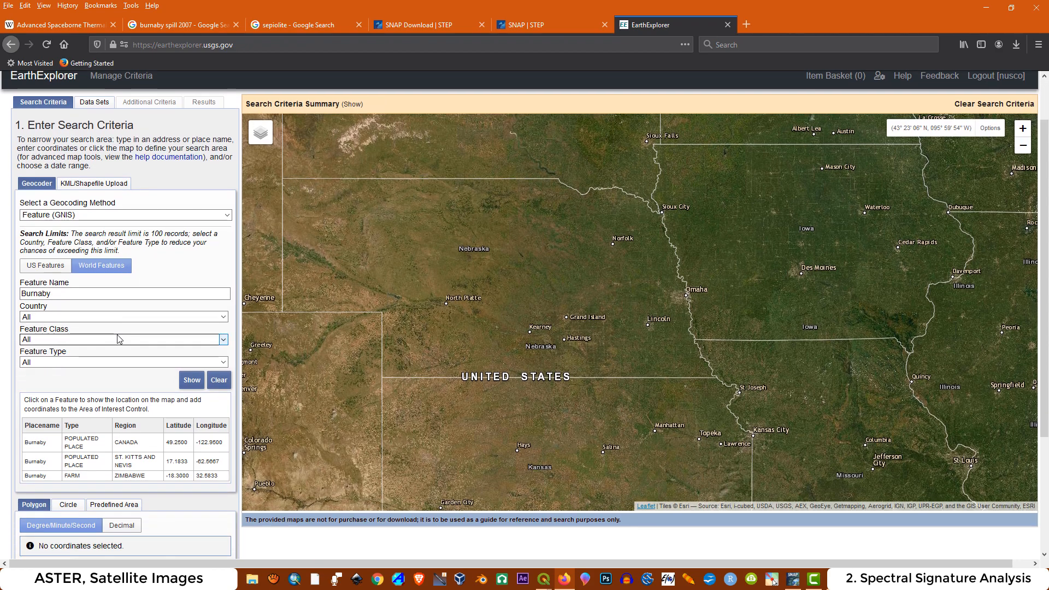
left_click(40, 437)
scroll(105, 377, "down", 2)
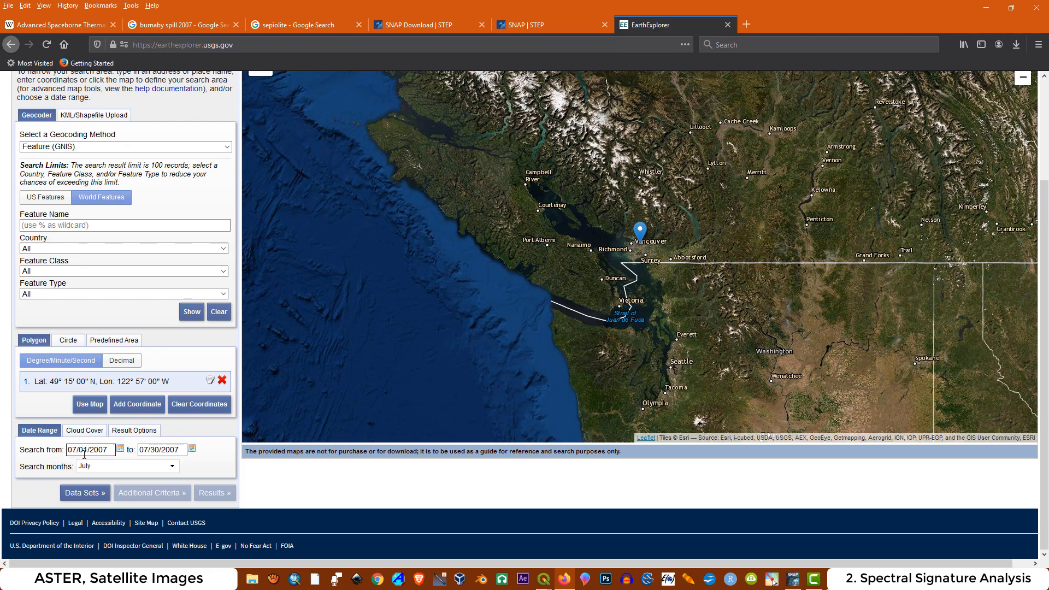
left_click(149, 450)
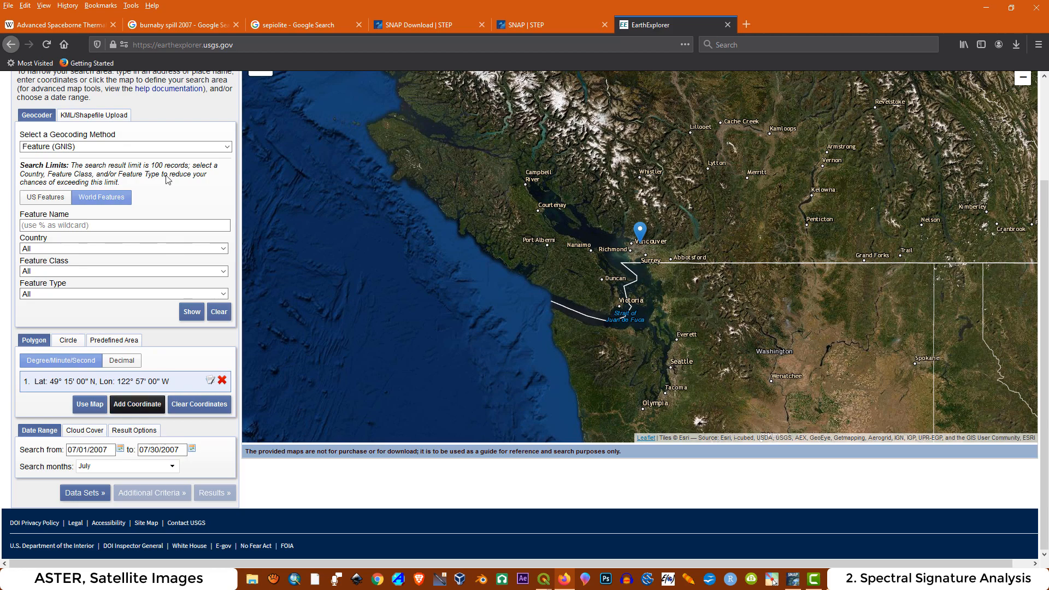
left_click(86, 117)
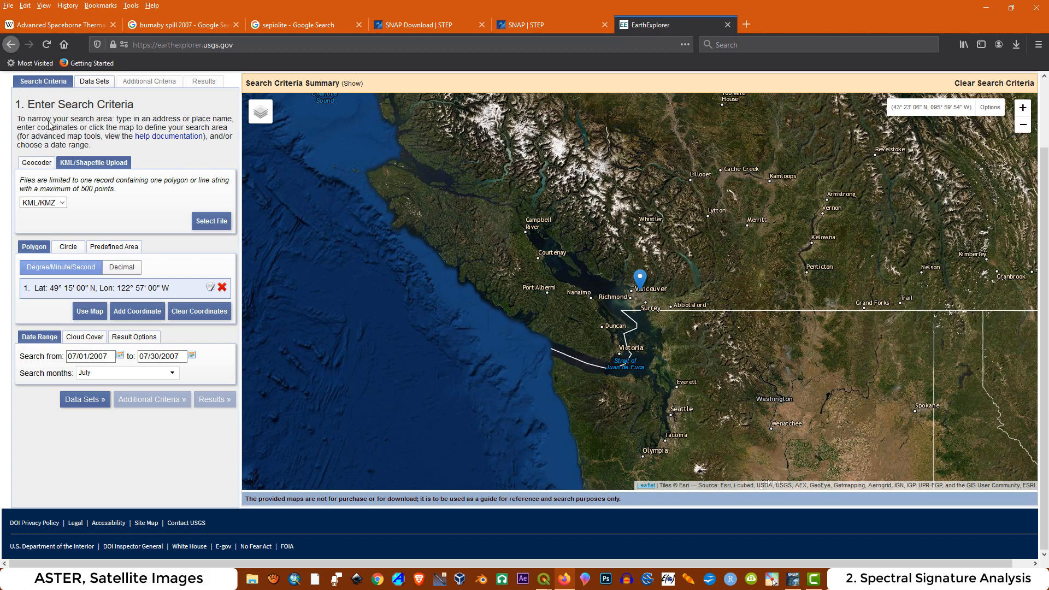
Search the data sets for aster and select ASTER Level 1T, accepting the data set message.
left_click(92, 83)
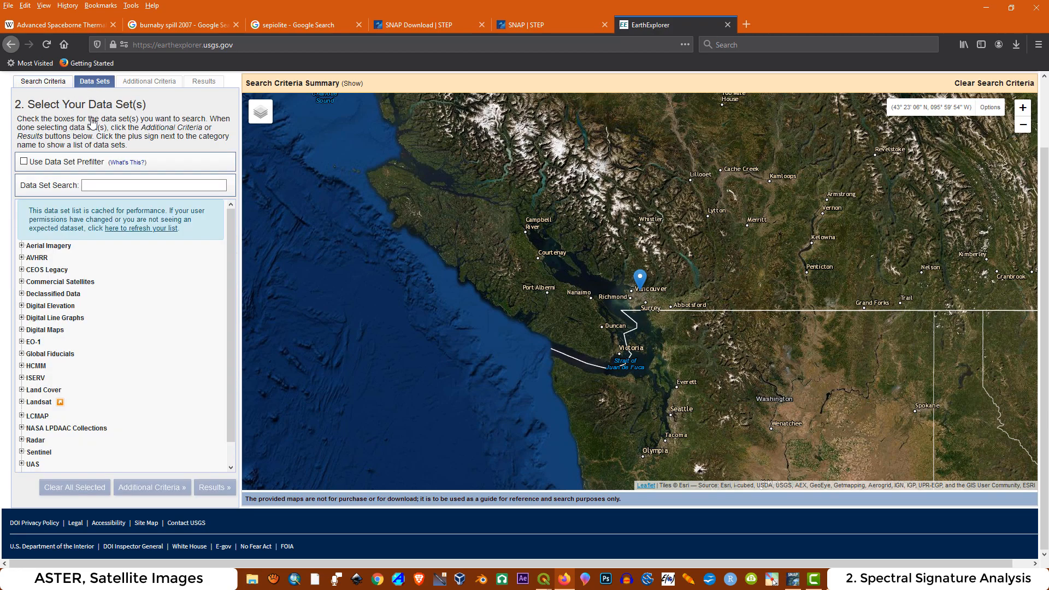
left_click(107, 187)
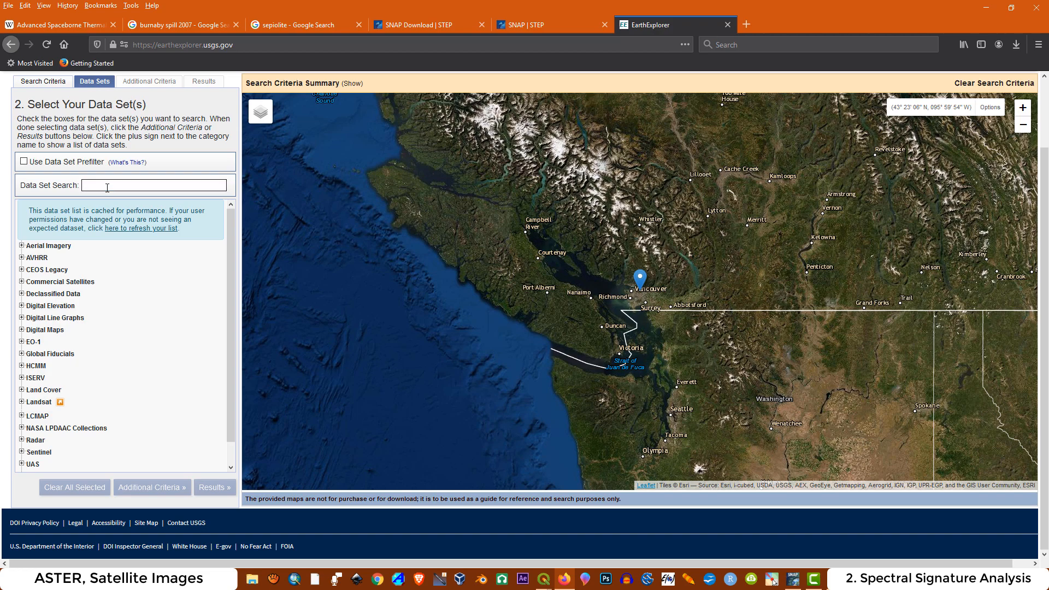
type("aster")
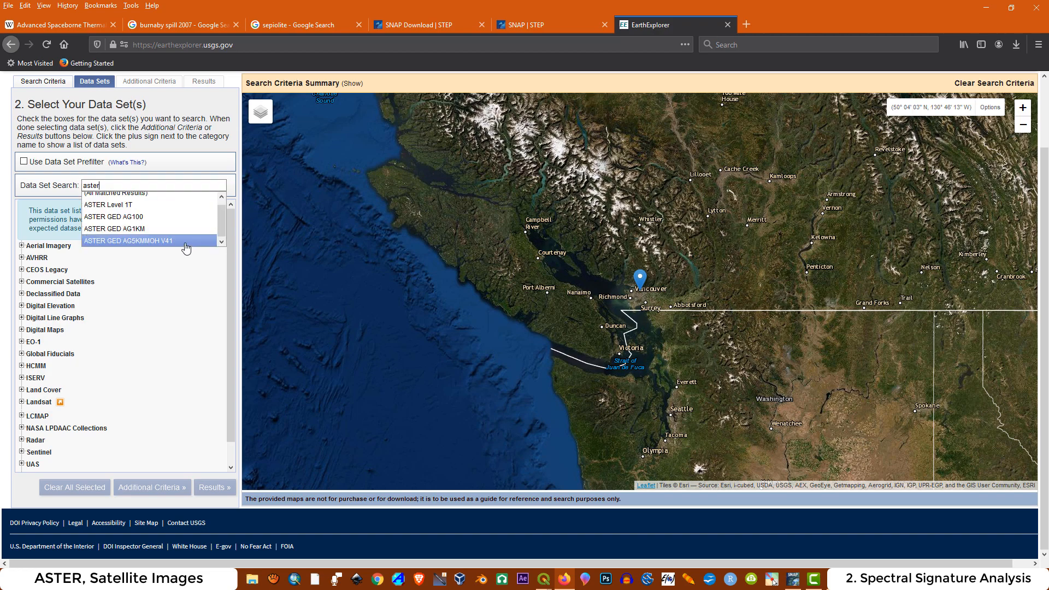
left_click(130, 208)
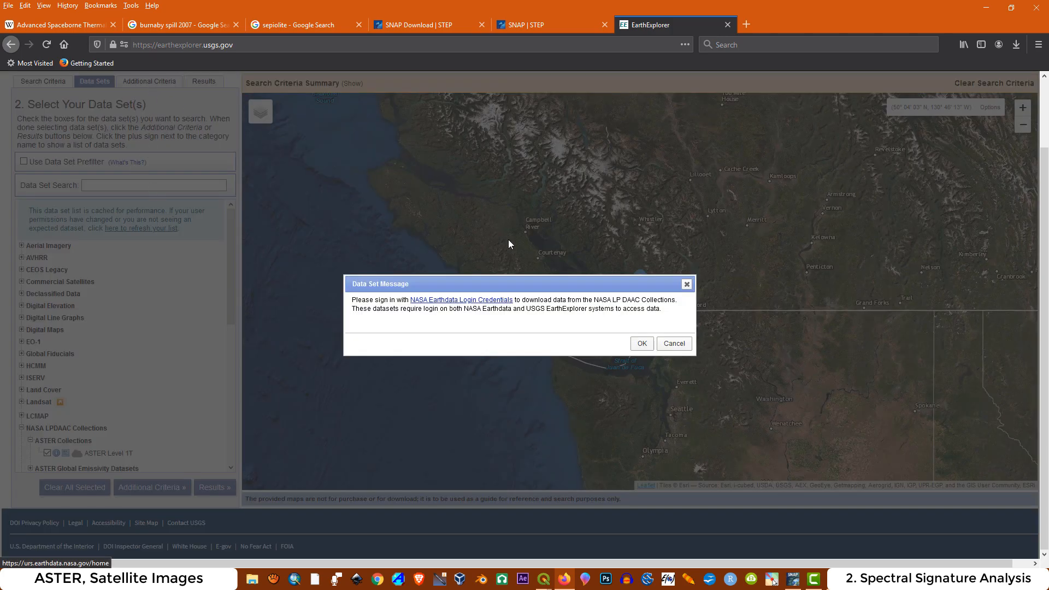
left_click(641, 344)
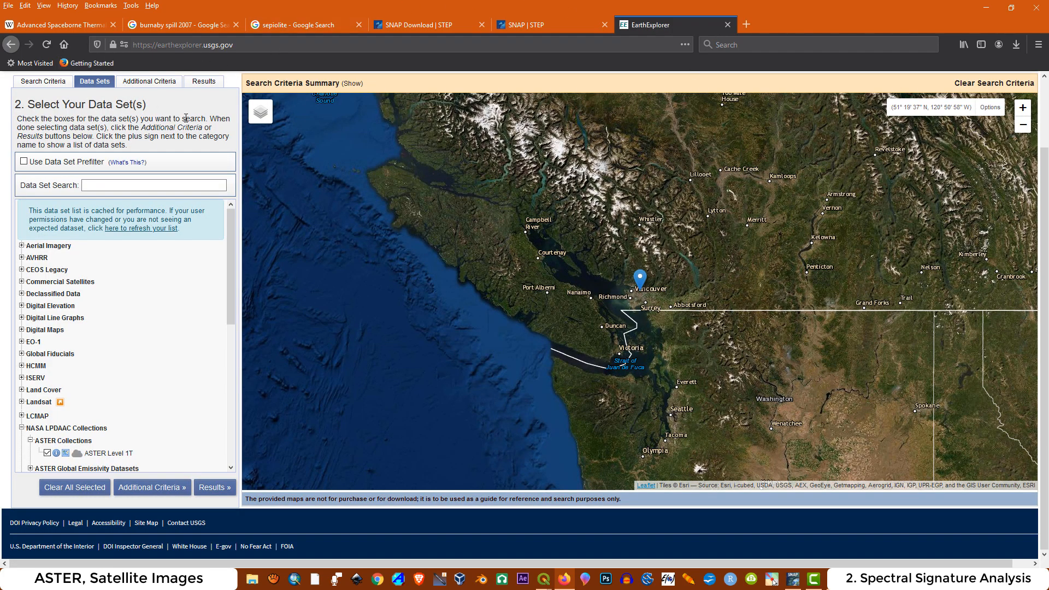
View the additional criteria, list the ASTER Level 1T search results, and open the download options of the 2007/07/25 granule.
scroll(186, 118, "up", 3)
left_click(154, 160)
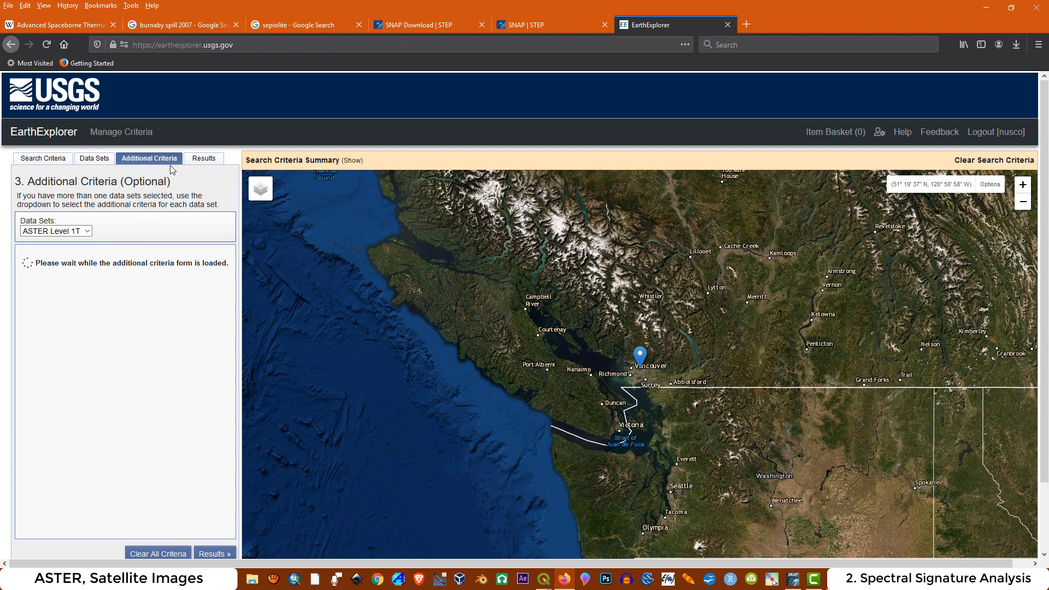
left_click(204, 159)
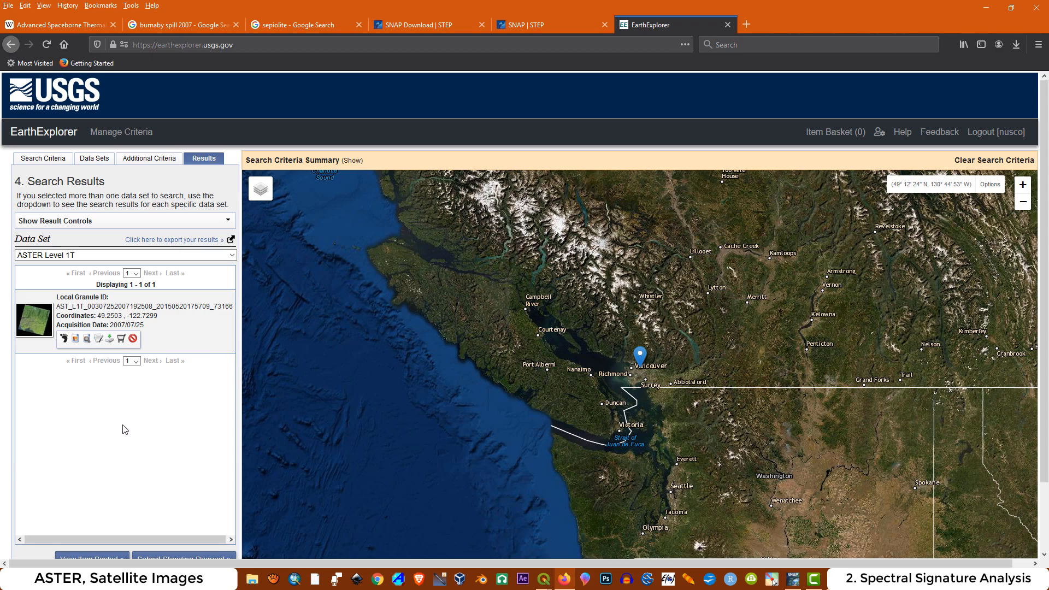
scroll(113, 419, "down", 2)
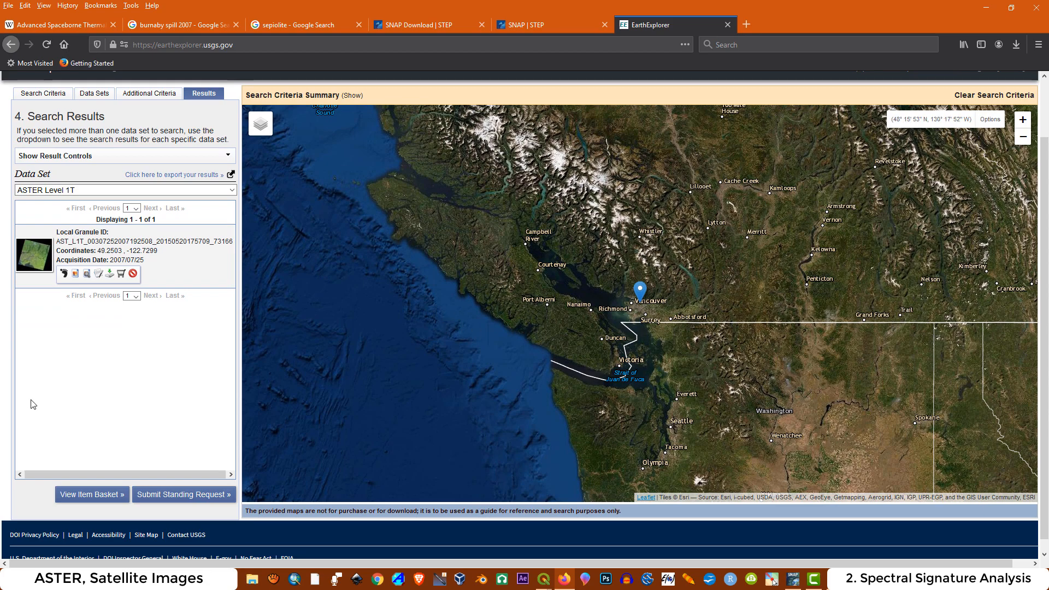
left_click(110, 274)
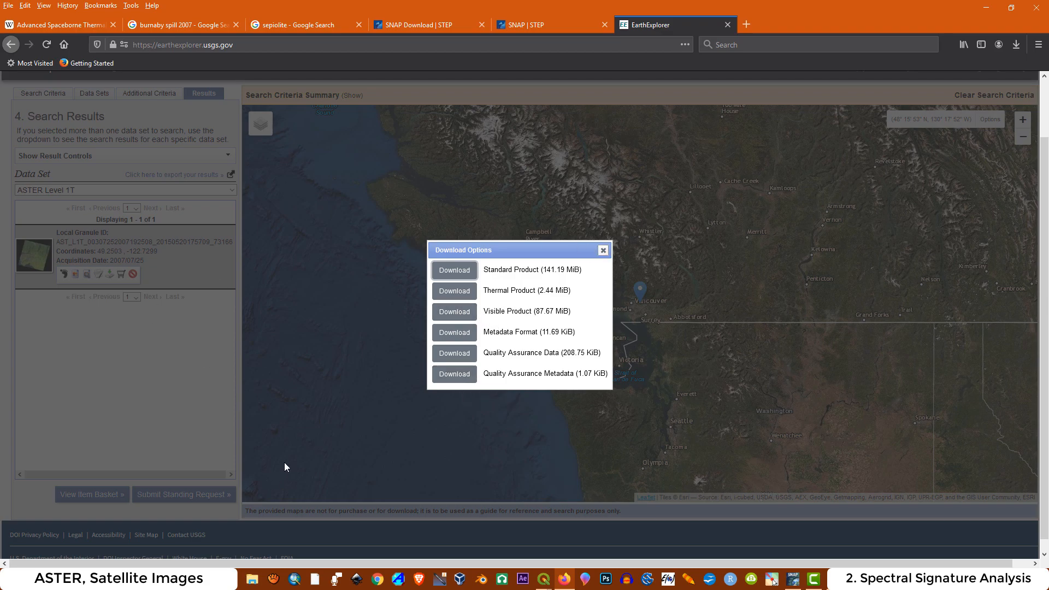
Switch to File Explorer and open the Satellite Image folder in Burnaby to look over the downloaded ASTER HDF and TIF files.
left_click(251, 579)
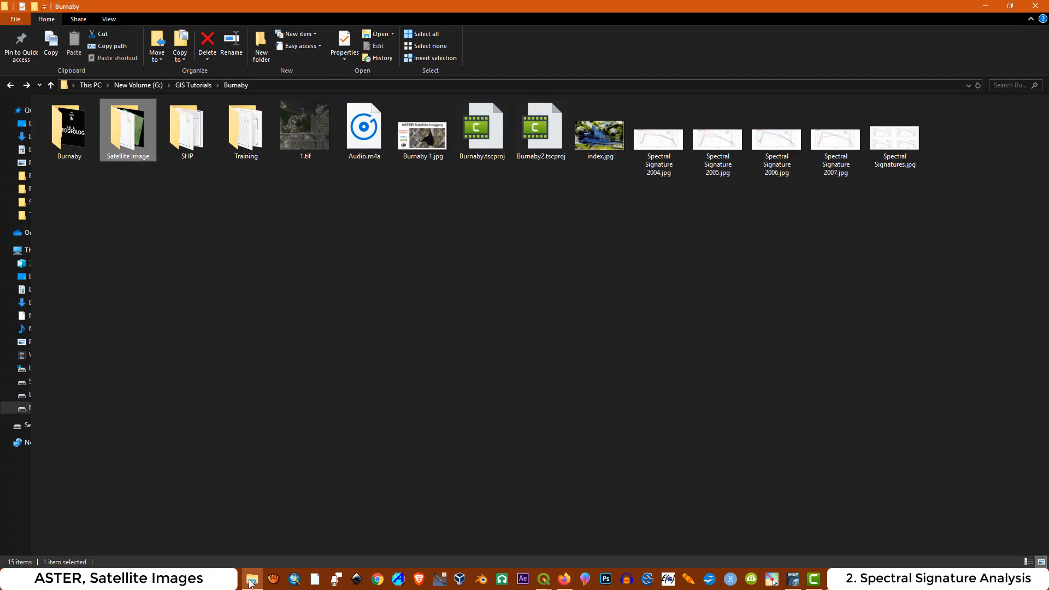
double_click(124, 139)
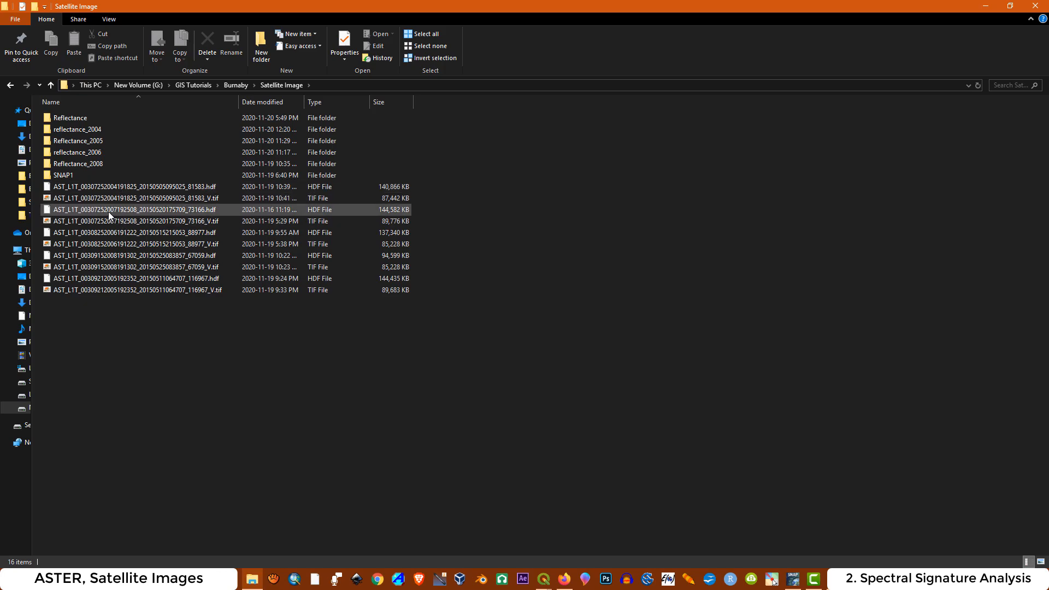
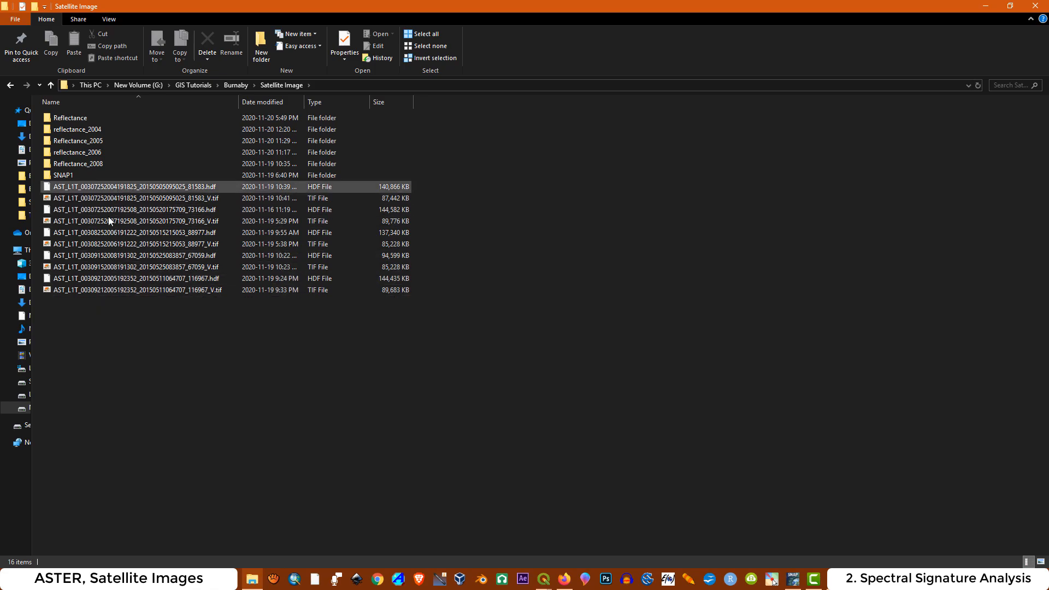
left_click(985, 10)
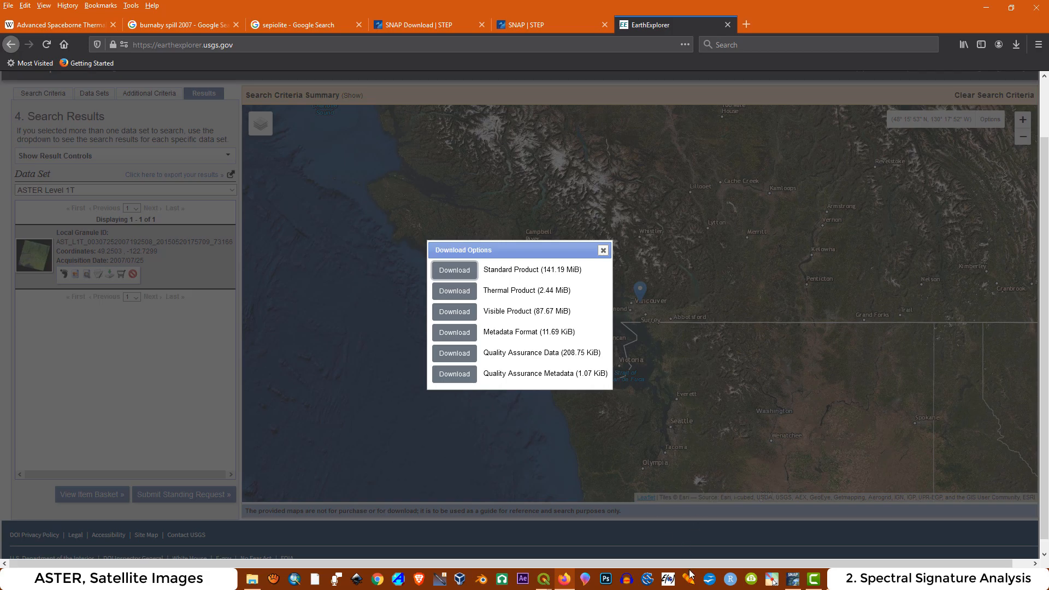
left_click(793, 583)
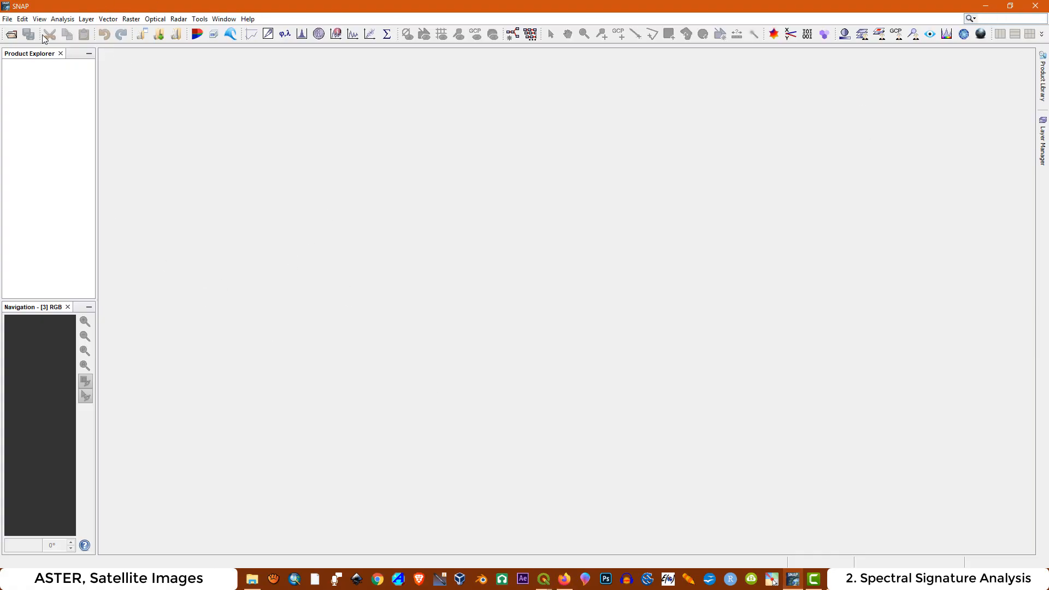
left_click(7, 19)
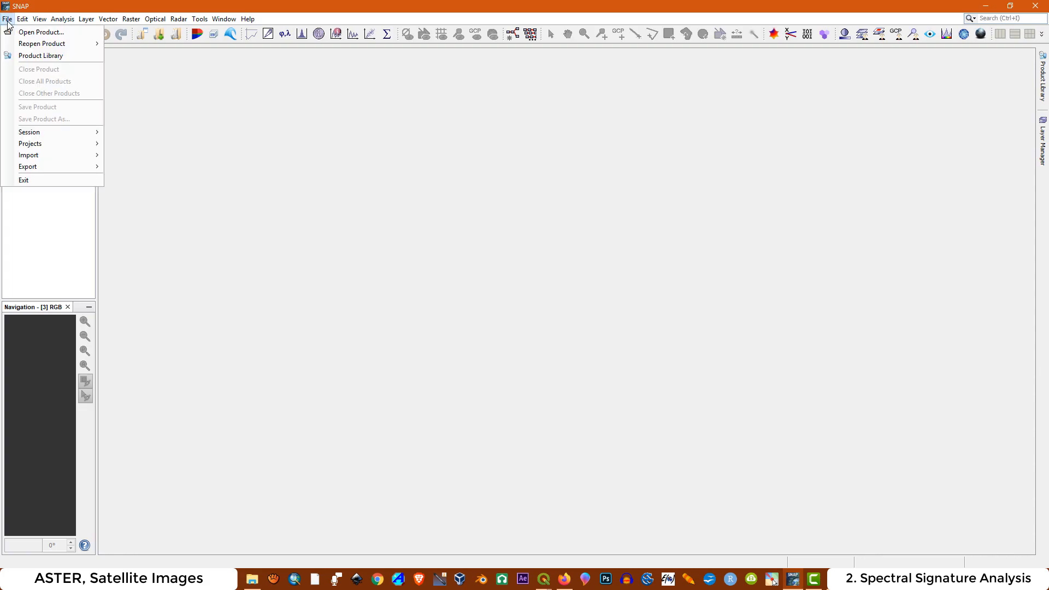
mouse_move(55, 160)
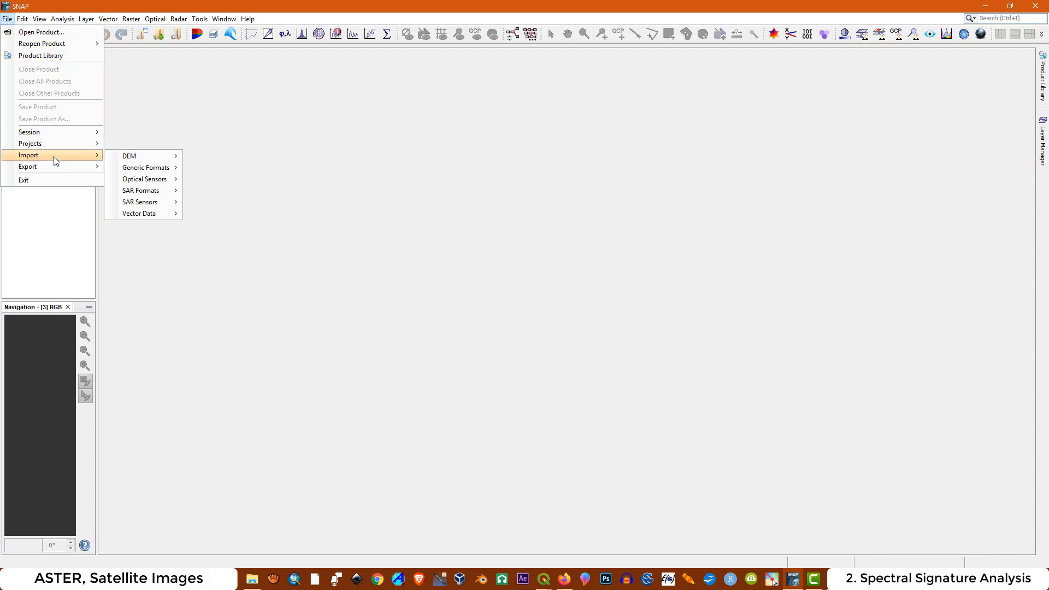
mouse_move(131, 172)
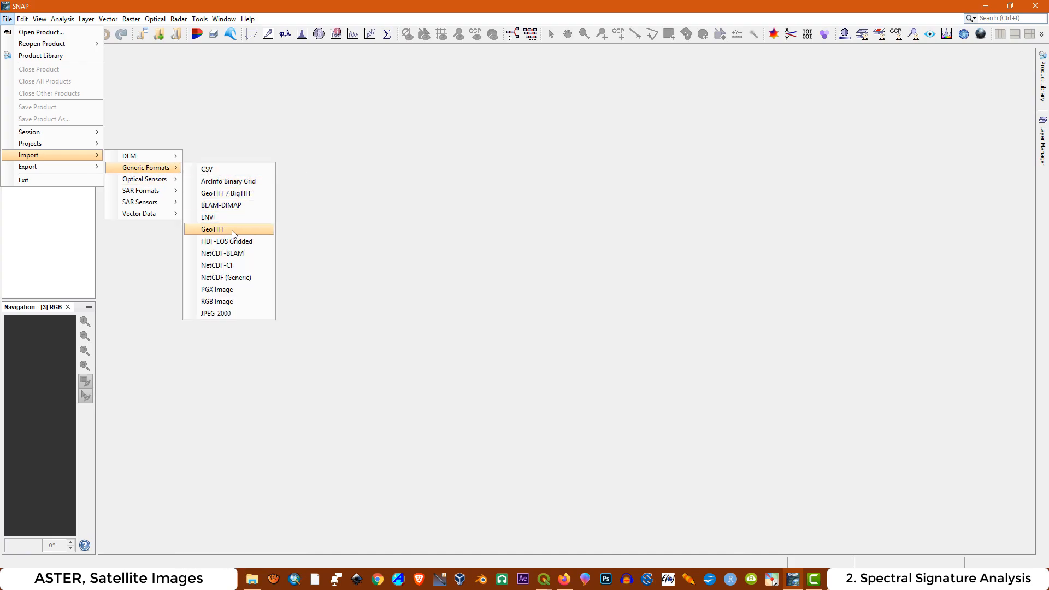
key("Return")
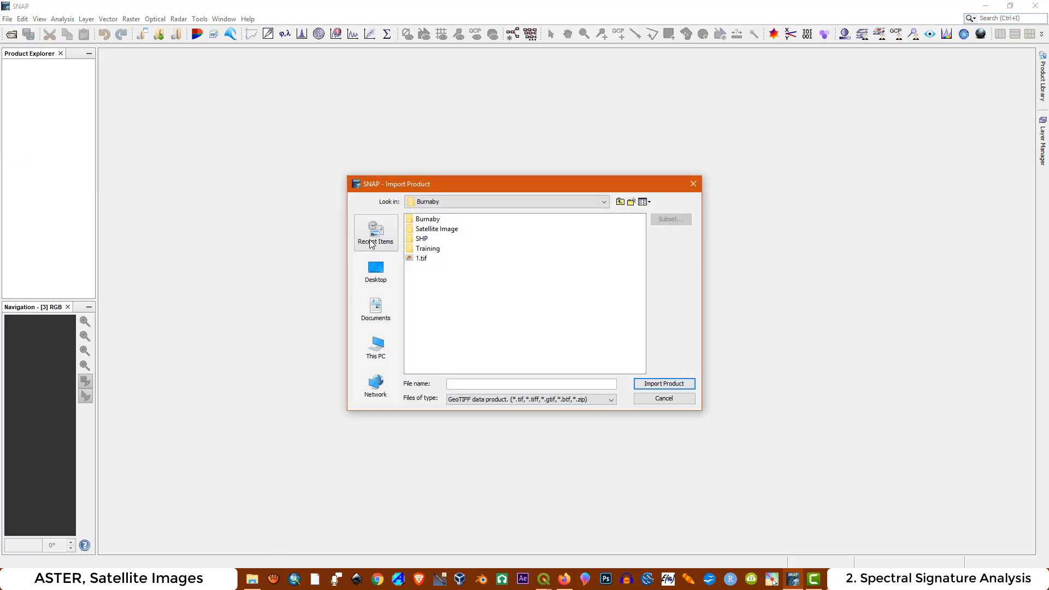
left_click(445, 234)
double_click(444, 231)
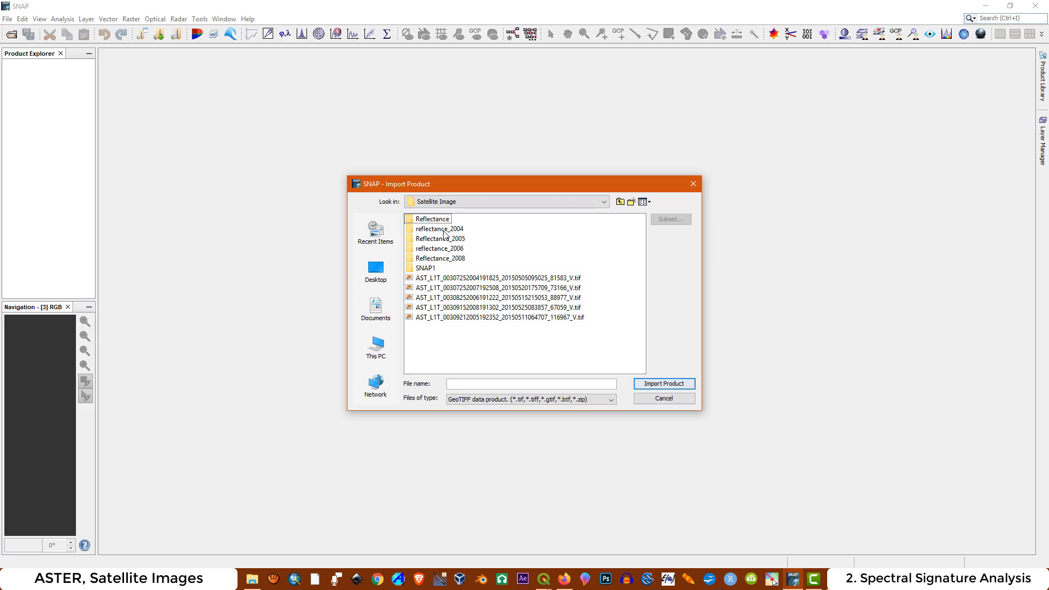
left_click(473, 290)
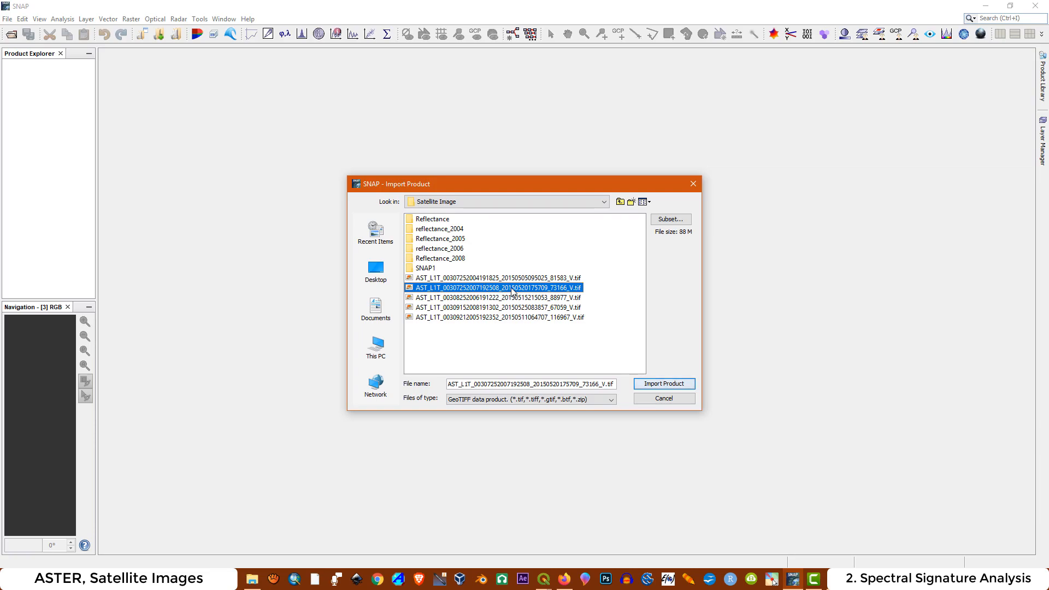
left_click(653, 384)
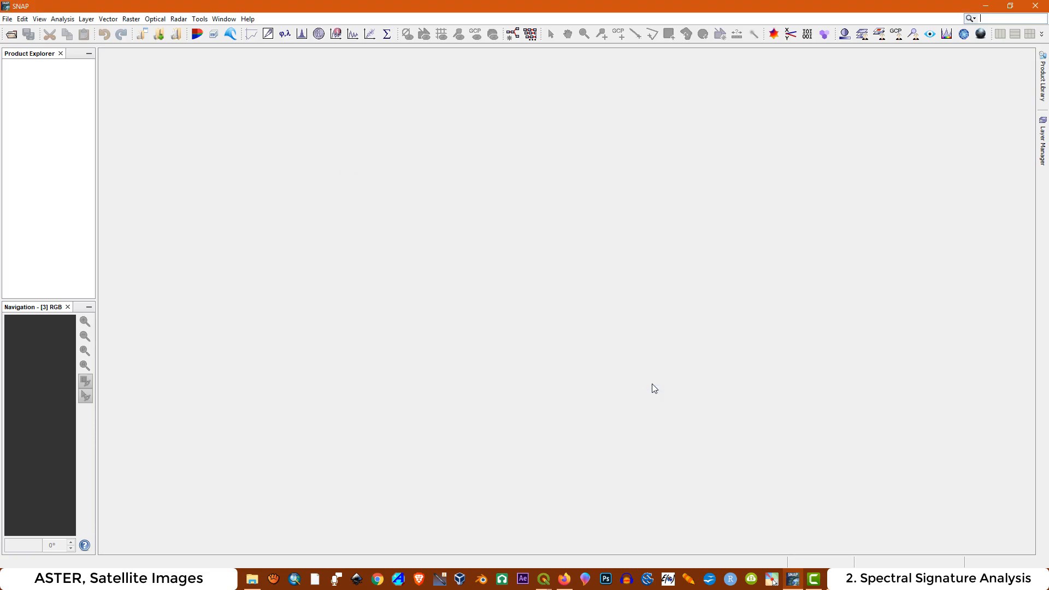
left_click(7, 18)
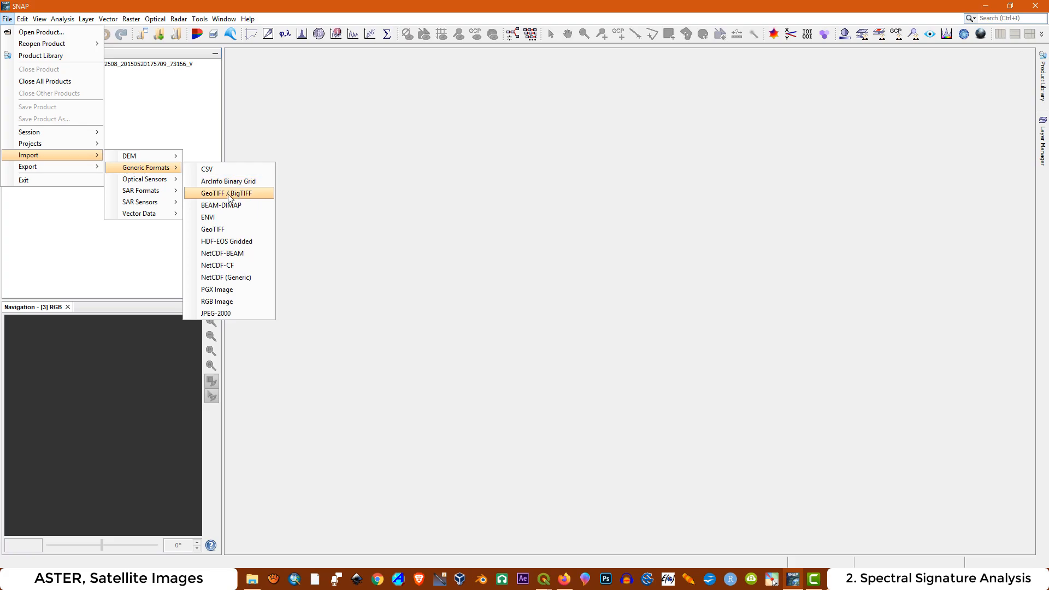
left_click(231, 227)
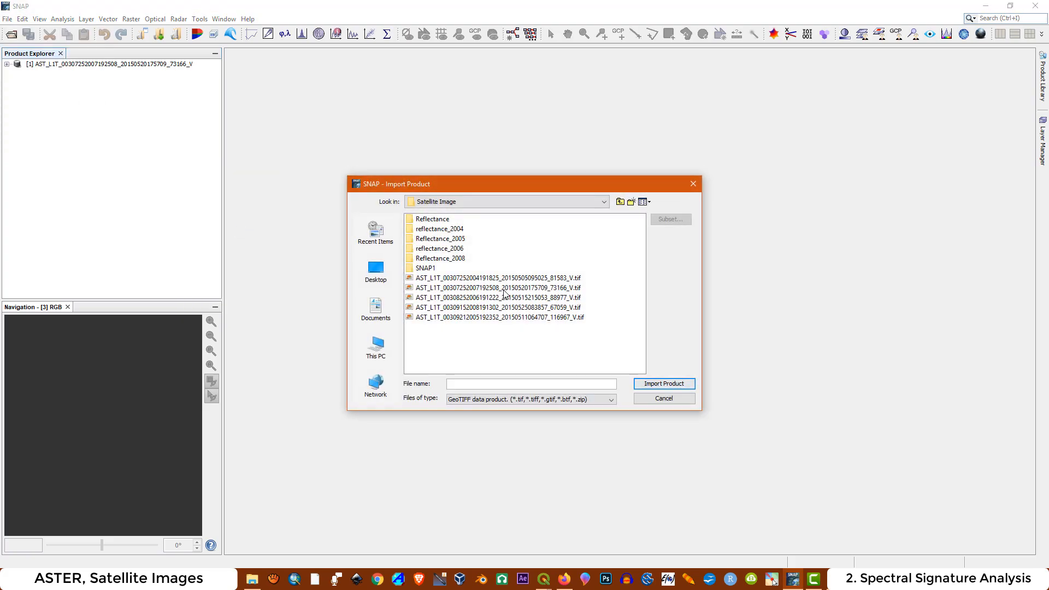
left_click(478, 300)
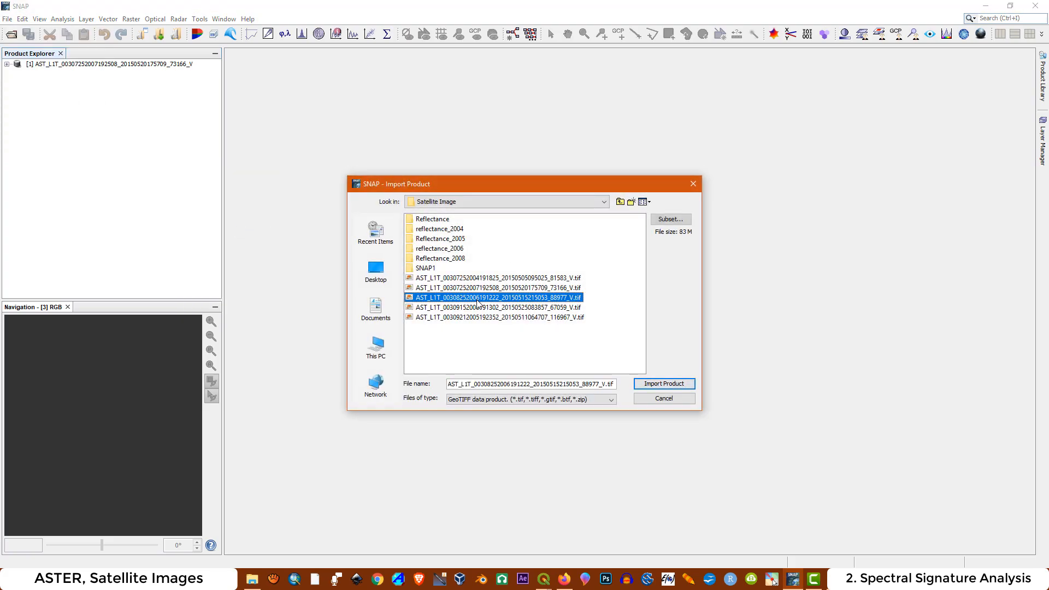
left_click(648, 385)
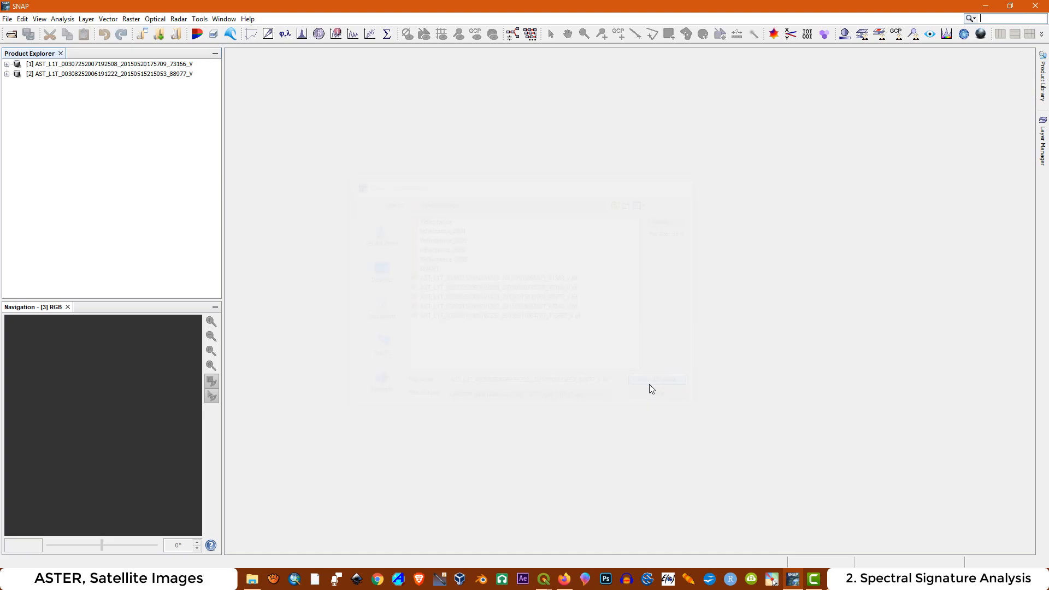
Import 1.tif from the Burnaby folder as a GeoTIFF product.
left_click(7, 20)
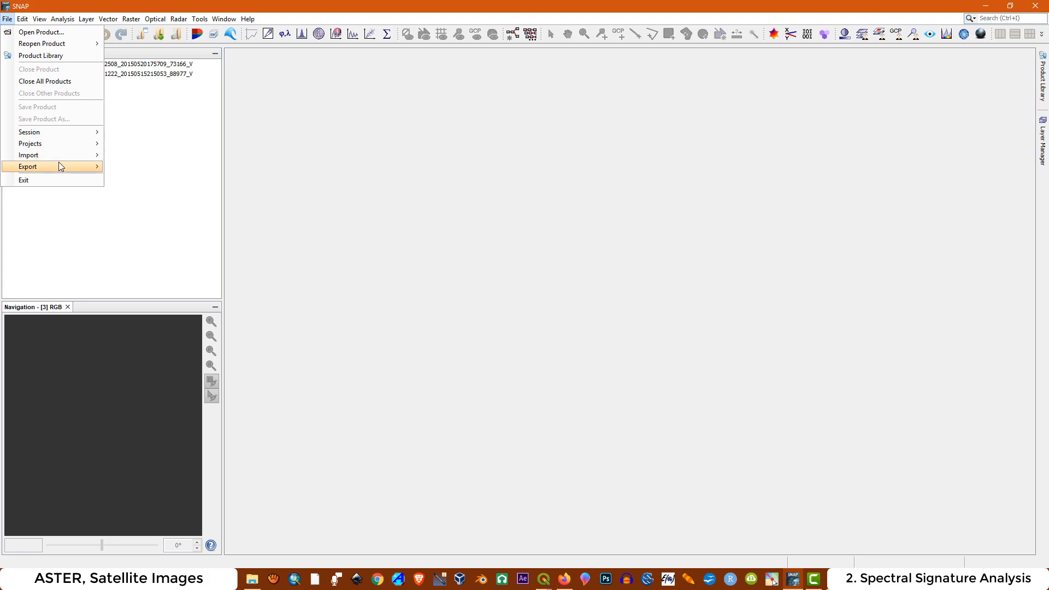
mouse_move(55, 155)
mouse_move(155, 173)
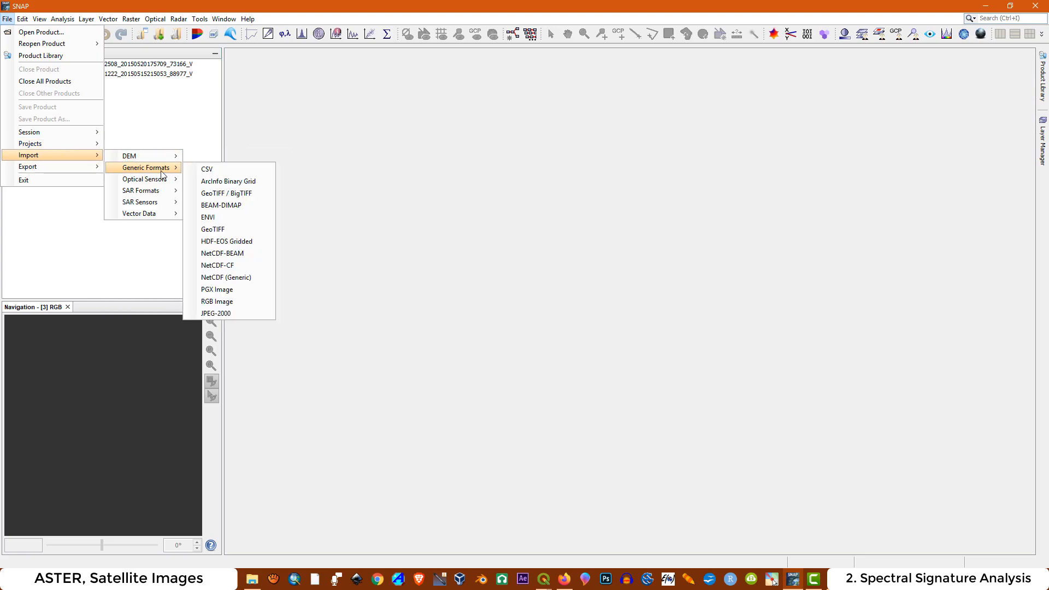
left_click(221, 230)
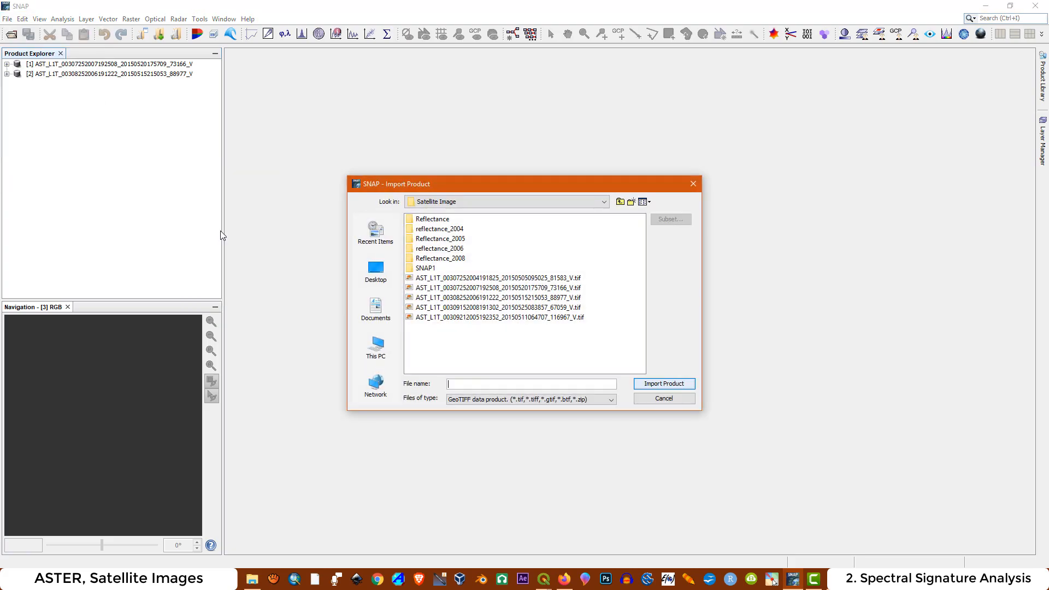
left_click(621, 203)
left_click(421, 257)
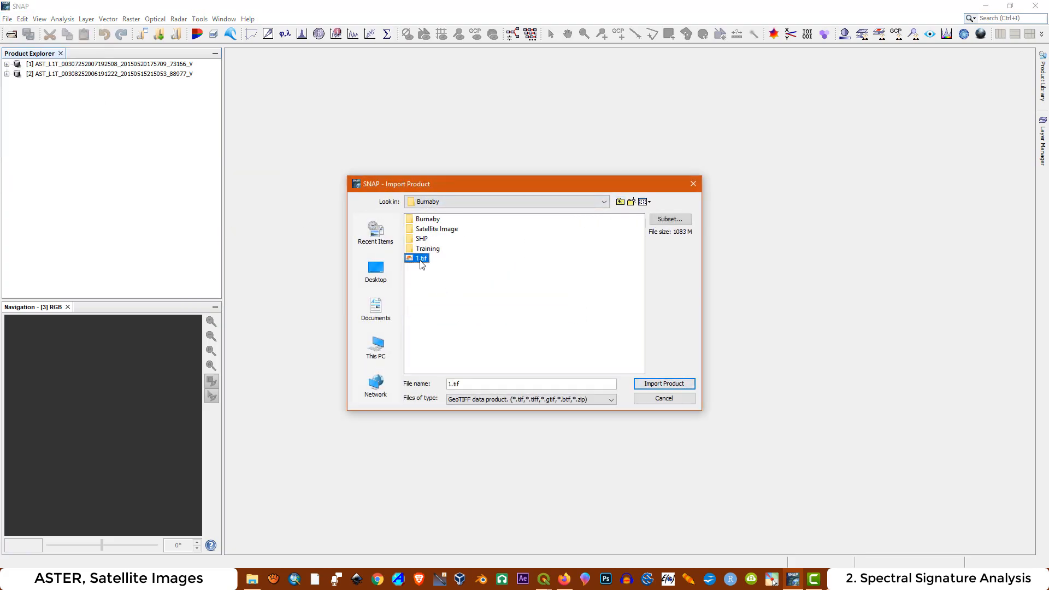
left_click(658, 384)
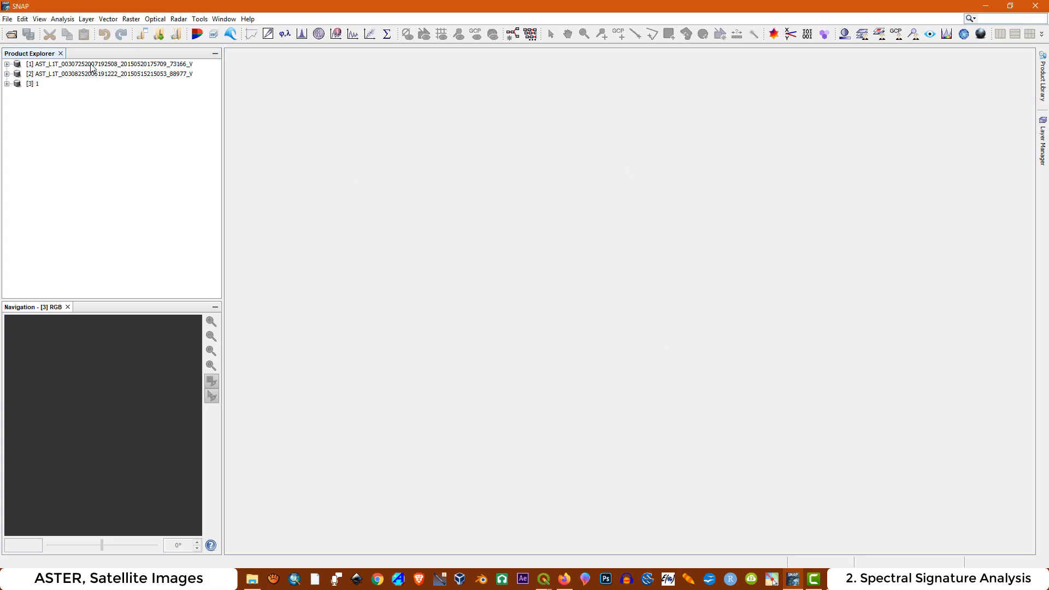
Expand the 2007 ASTER product's bands, start an RGB image window for the product and list the red channel's band choices.
left_click(6, 65)
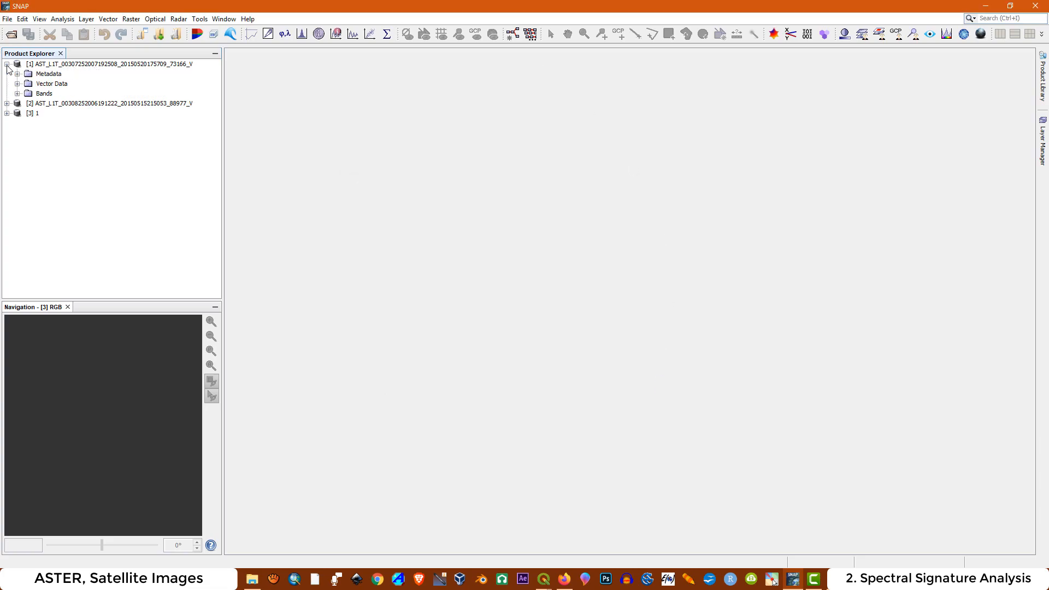
left_click(17, 94)
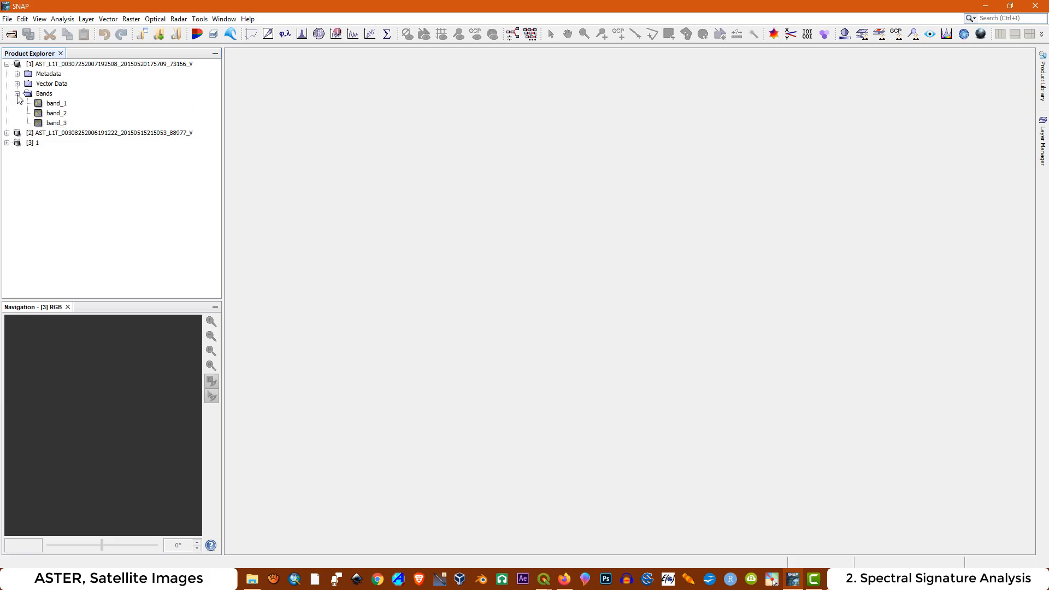
right_click(85, 69)
right_click(66, 63)
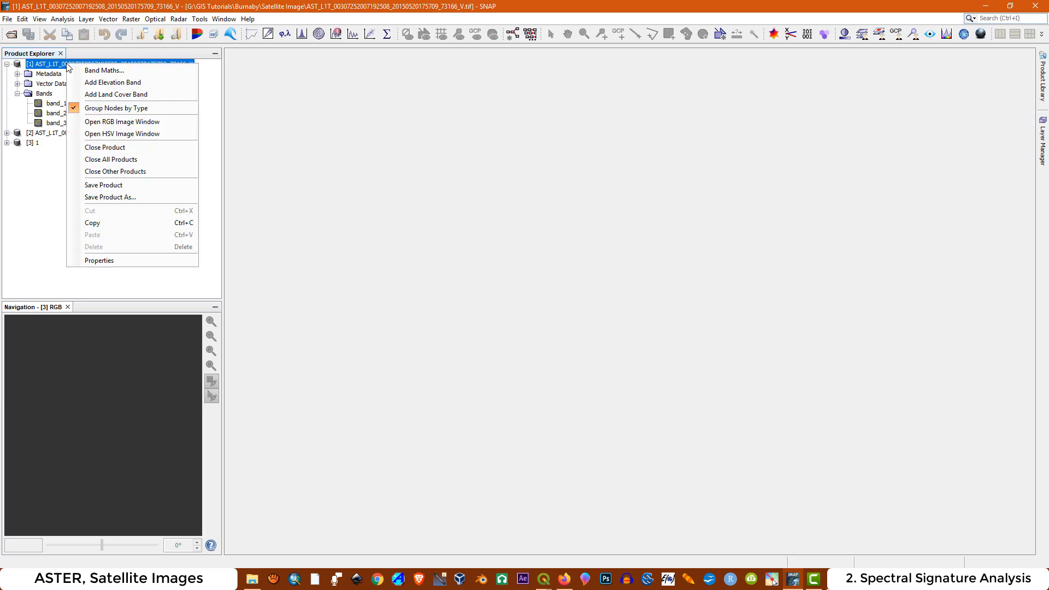
left_click(95, 127)
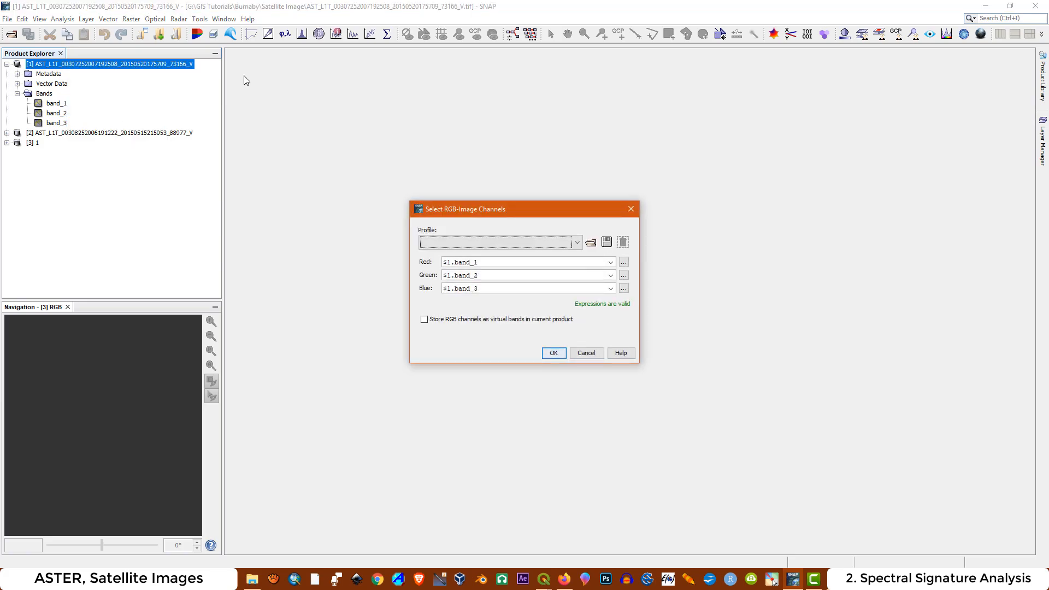
left_click(611, 262)
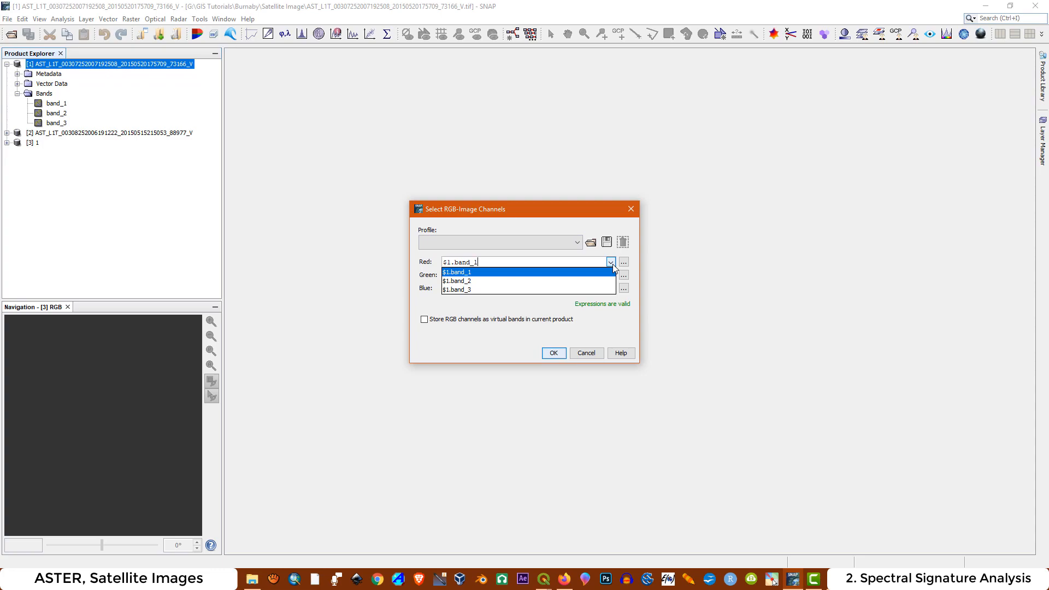
Open an RGB image of the first ASTER product with band_2 as red, band_3 as green and band_1 as blue.
left_click(462, 281)
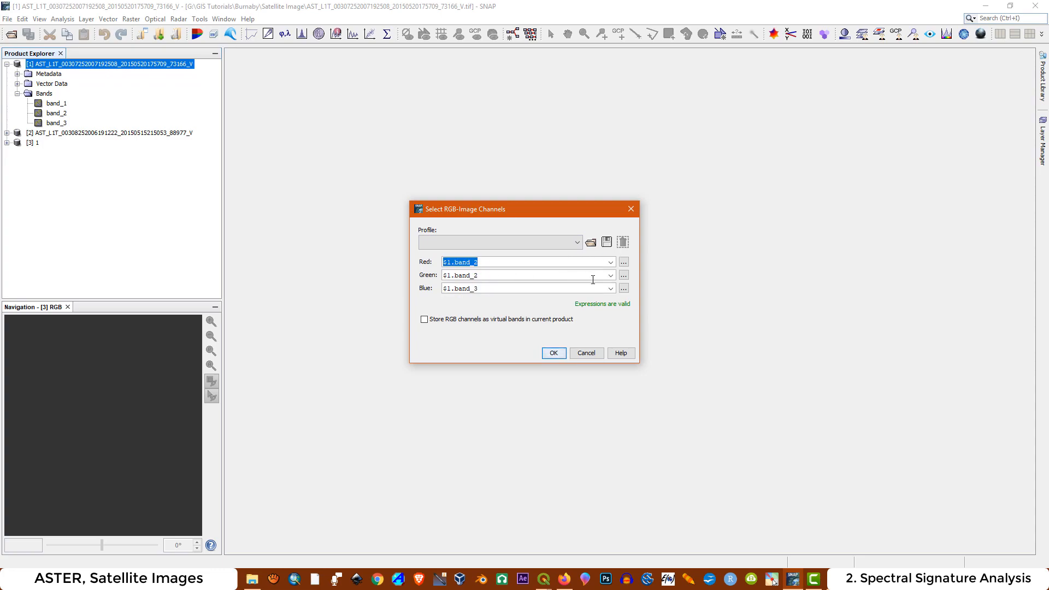
left_click(611, 275)
left_click(469, 304)
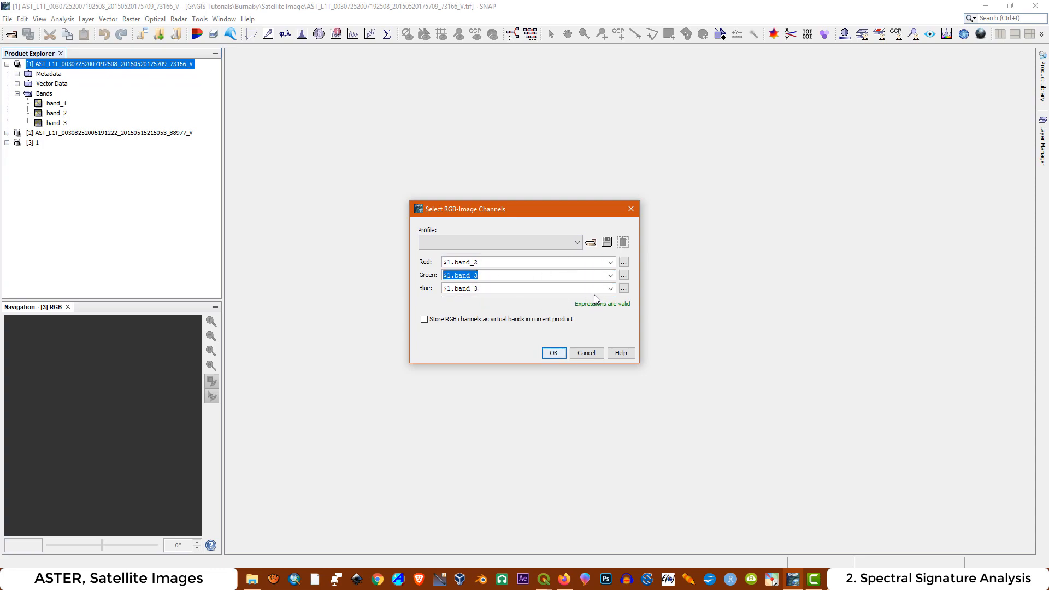
left_click(611, 288)
left_click(469, 302)
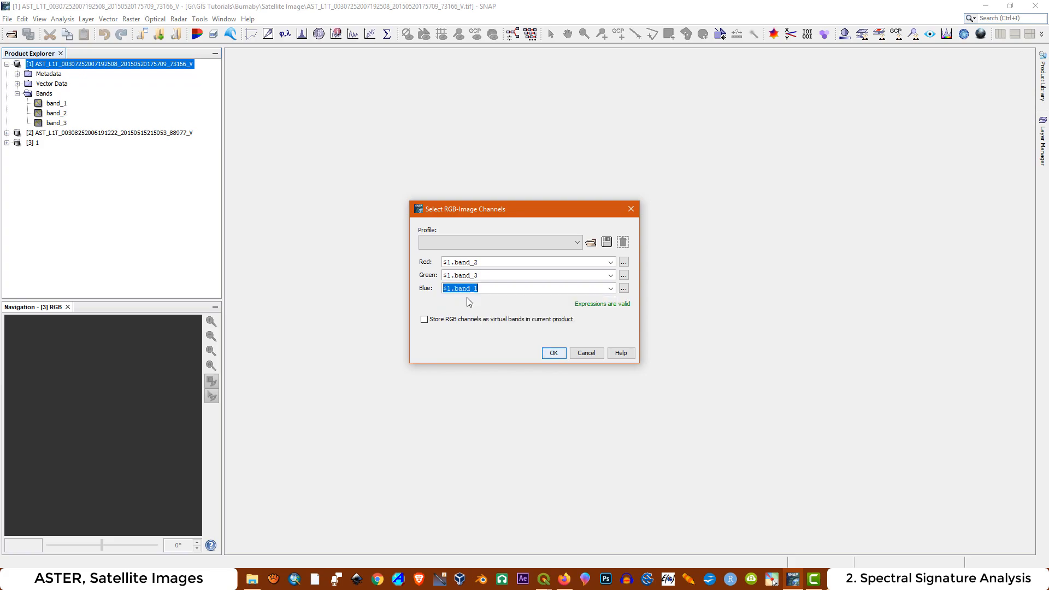
left_click(548, 355)
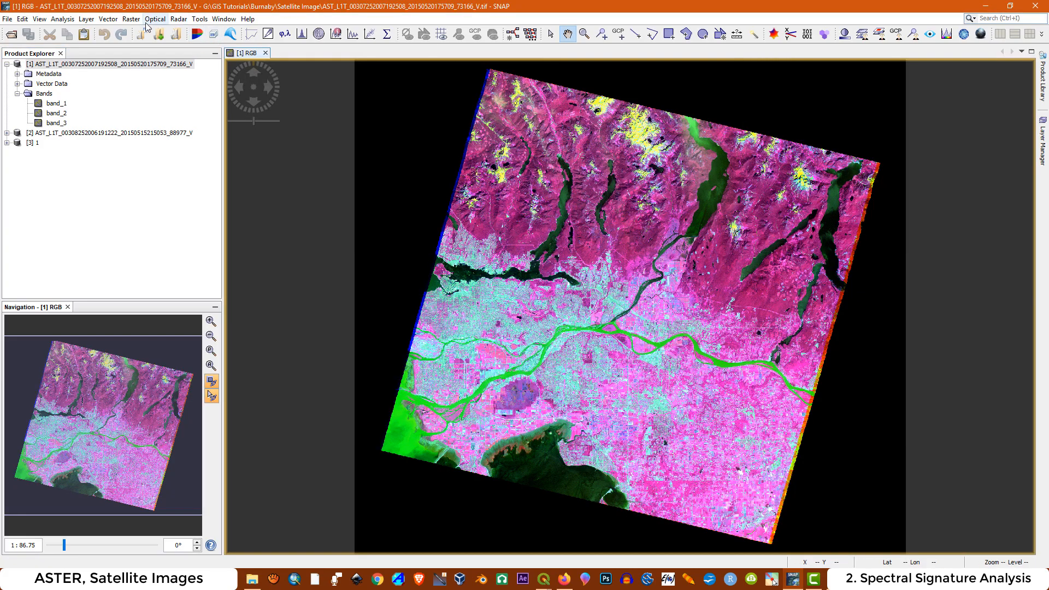
Open an RGB image of the second ASTER product with band_2 as red, band_3 as green and band_1 as blue.
left_click(7, 64)
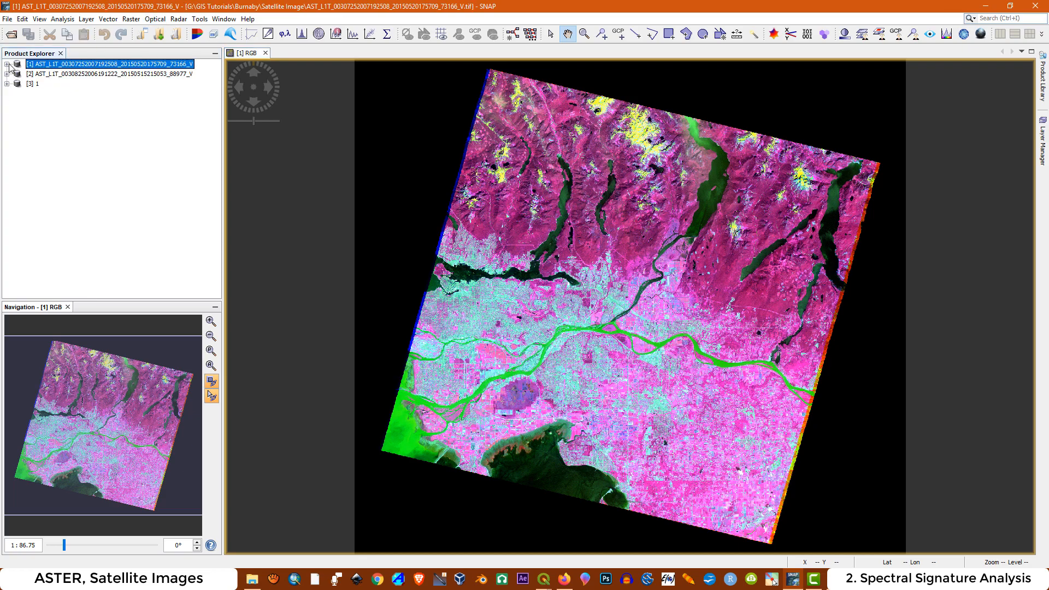
left_click(54, 74)
right_click(55, 75)
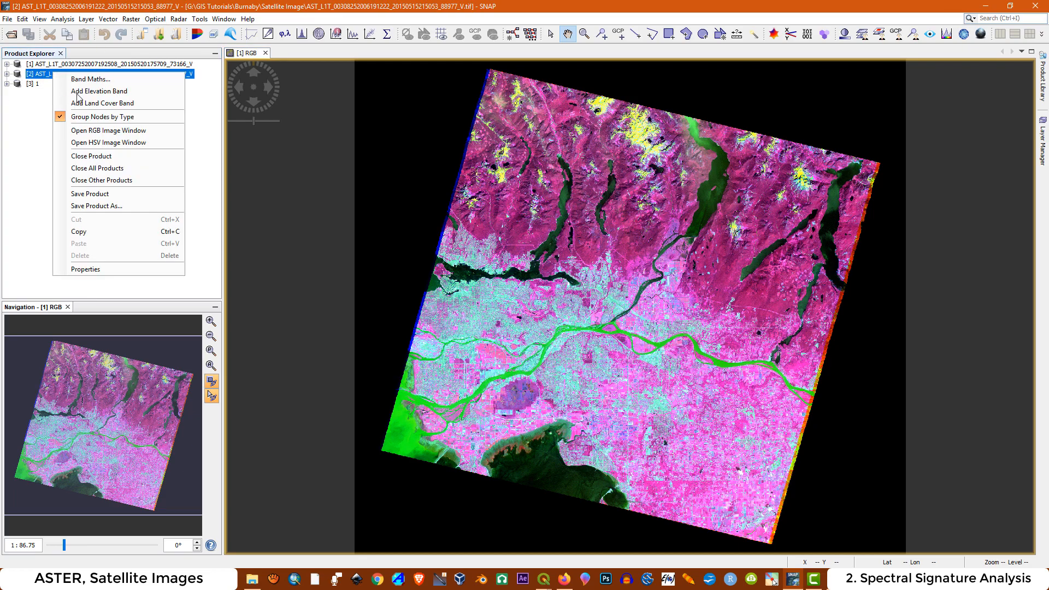
left_click(137, 131)
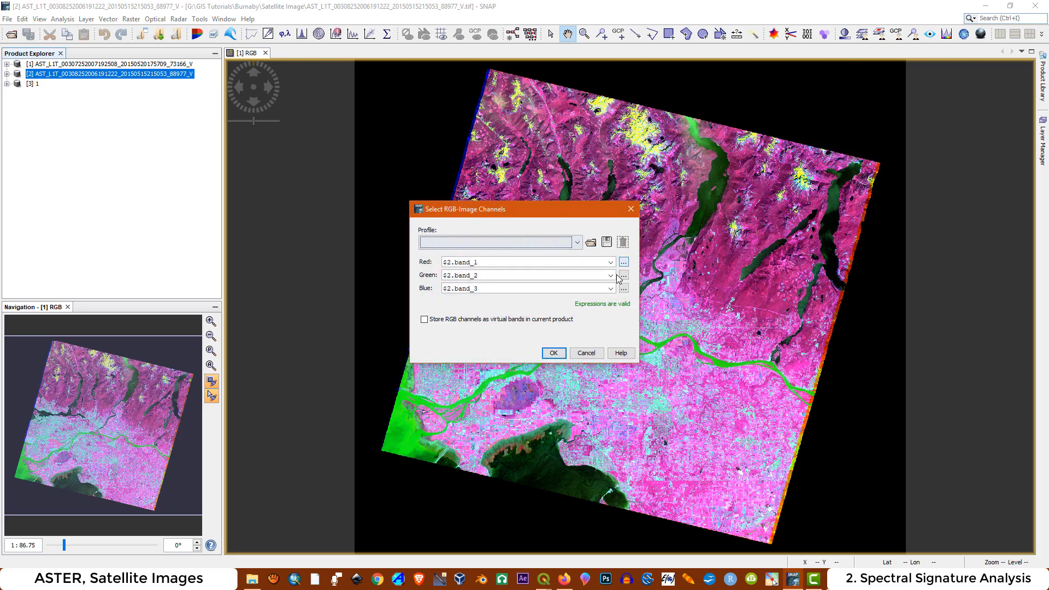
left_click(611, 264)
left_click(485, 281)
left_click(609, 279)
left_click(466, 305)
left_click(610, 288)
left_click(492, 298)
left_click(554, 354)
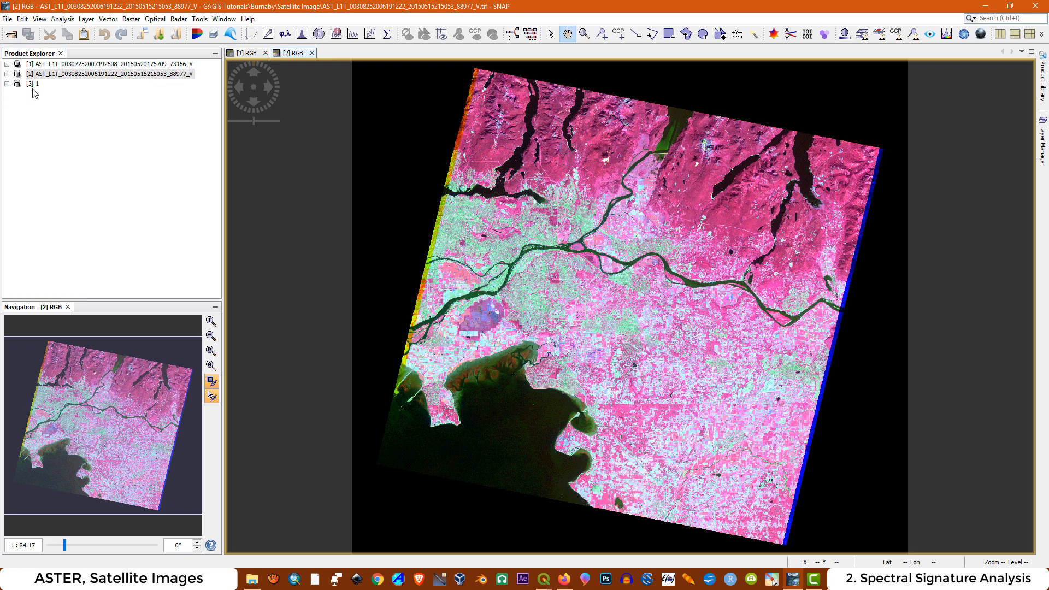
Open an RGB image of product 1.tif with band_1 as red, band_2 as green and band_3 as blue.
right_click(36, 83)
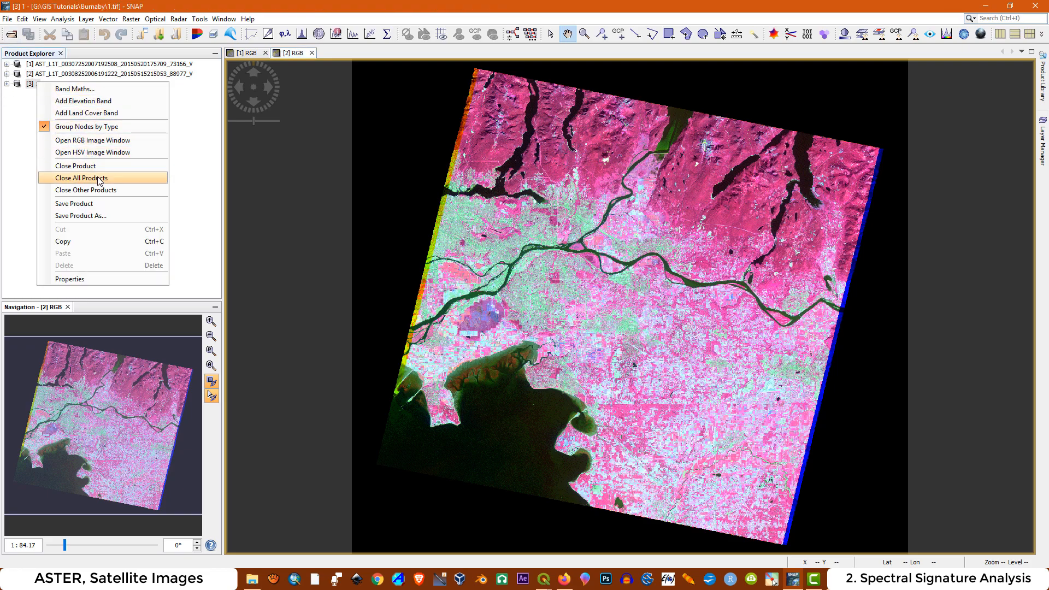
left_click(90, 140)
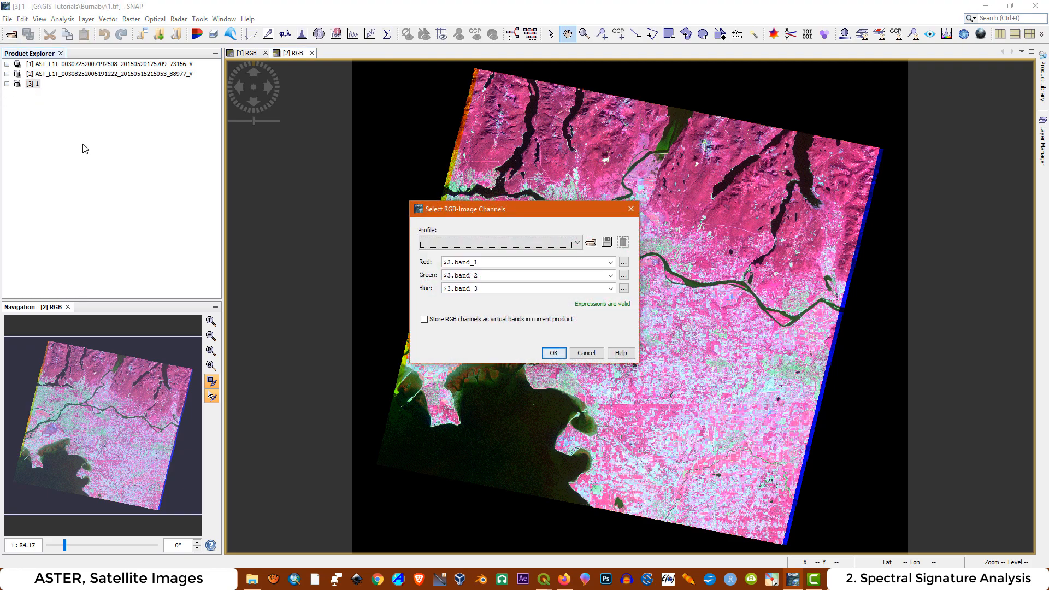
left_click(553, 352)
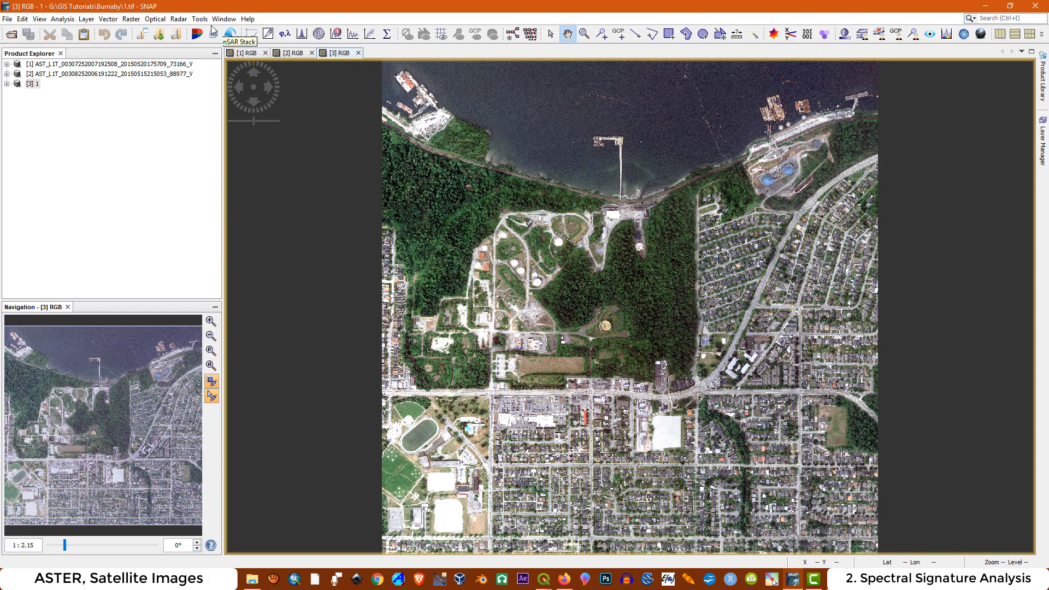
Compare the same coastal area in the two ASTER composites and the high-resolution image, one view at a time.
left_click(245, 53)
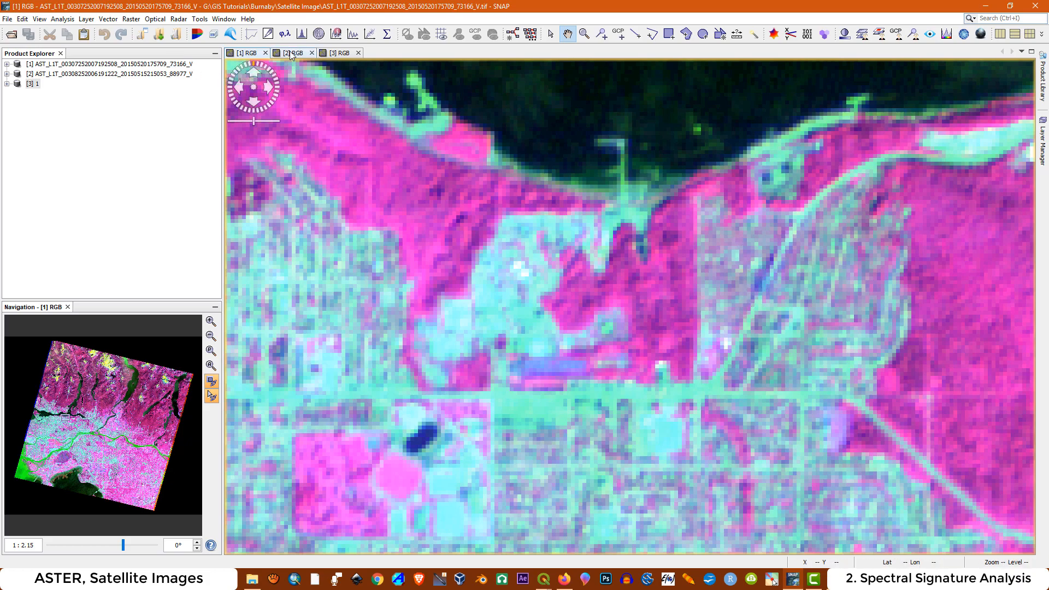
left_click(289, 53)
left_click(79, 74)
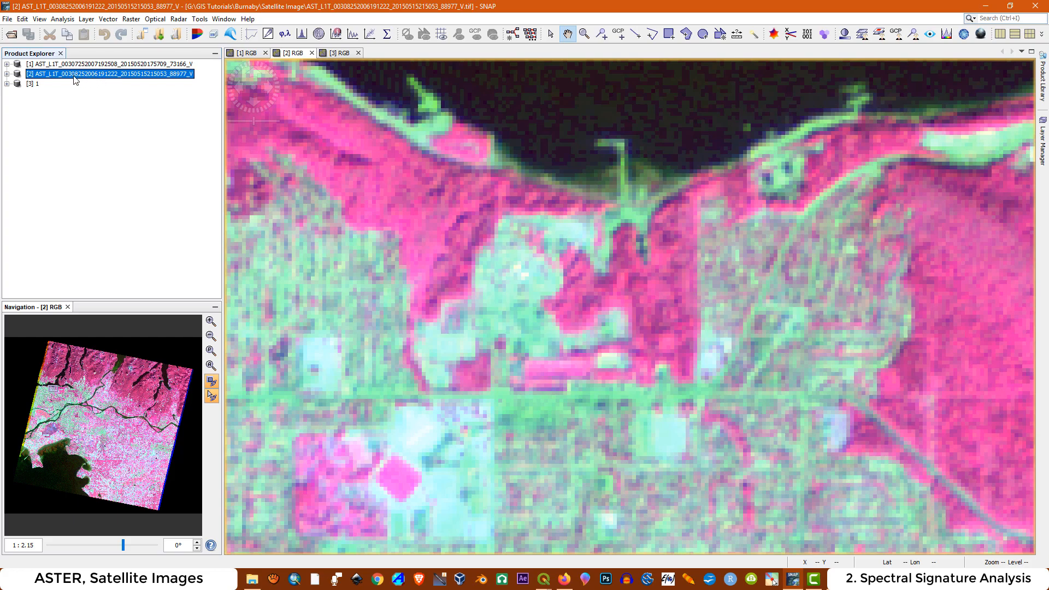
left_click(338, 53)
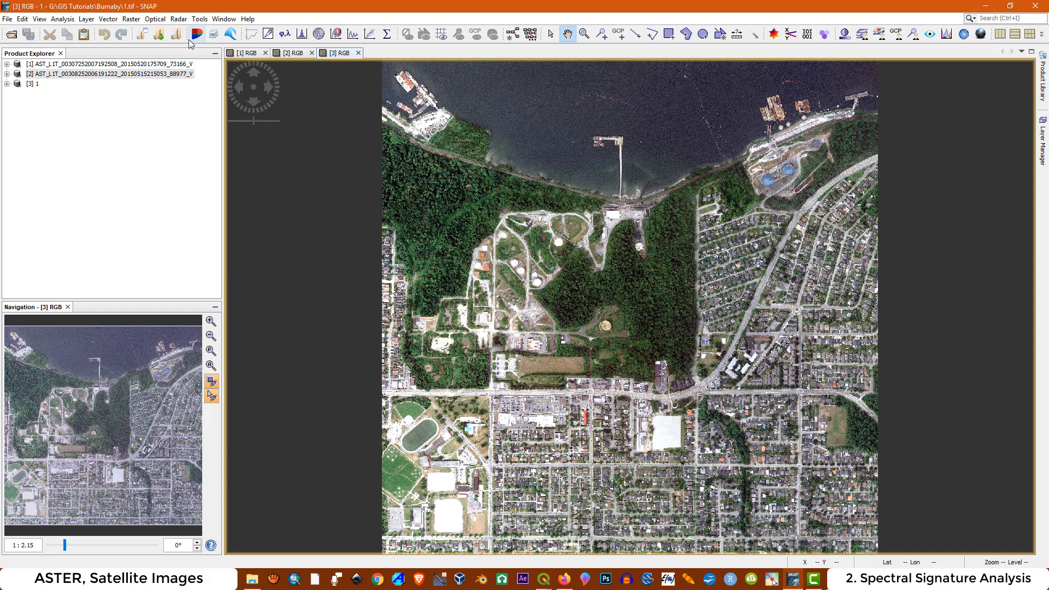
Tile the three RGB image windows horizontally, after trying the vertical arrangement.
left_click(216, 24)
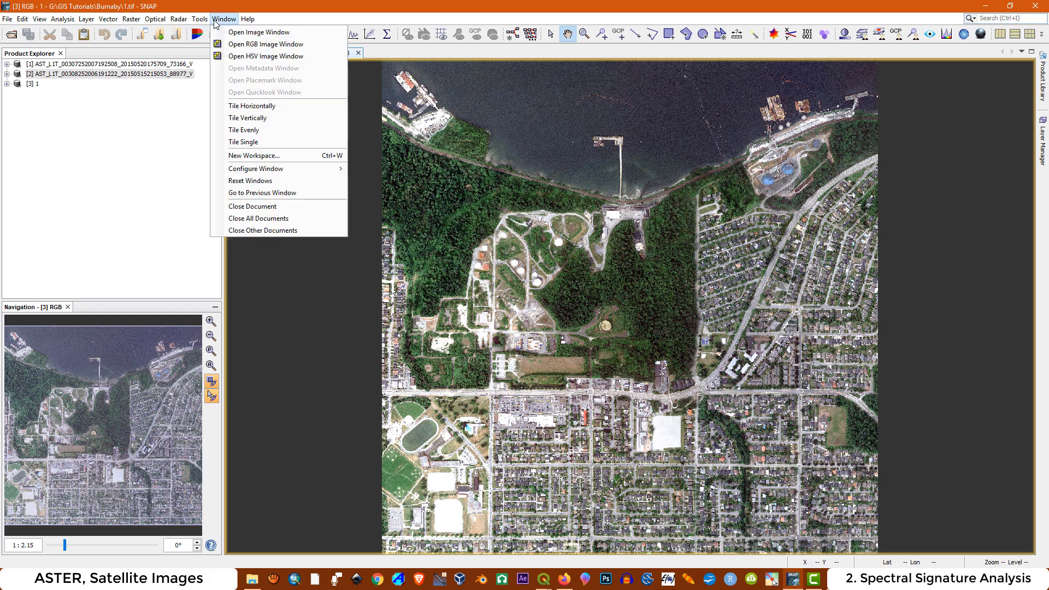
left_click(247, 119)
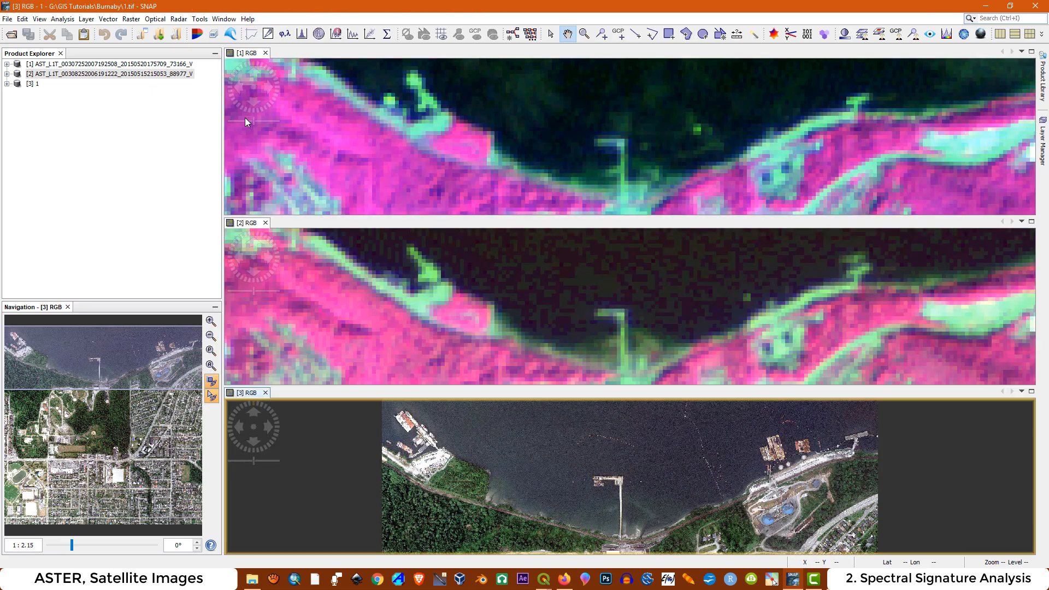
left_click(216, 21)
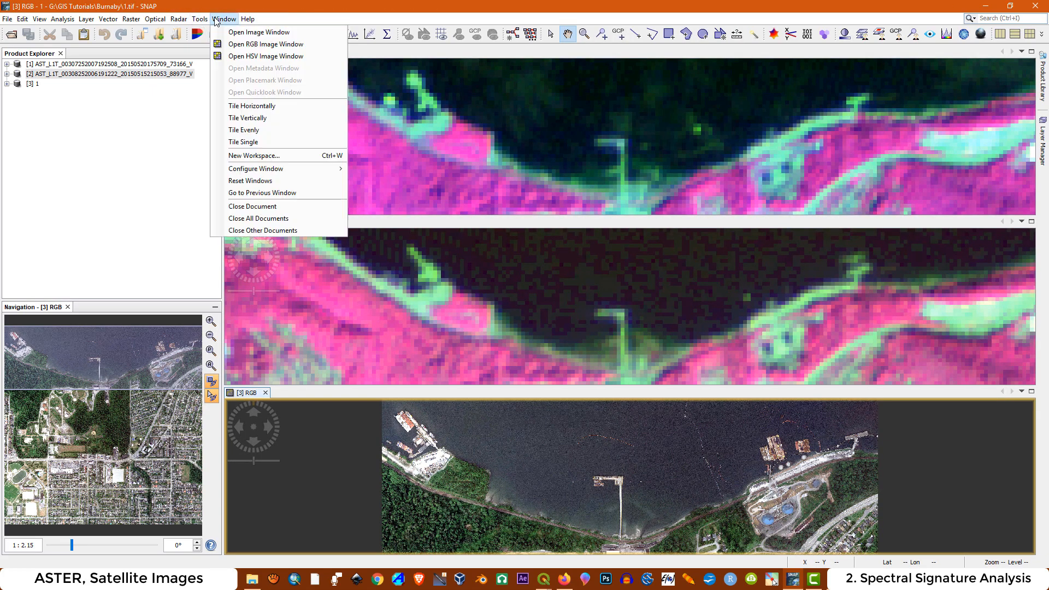
left_click(260, 107)
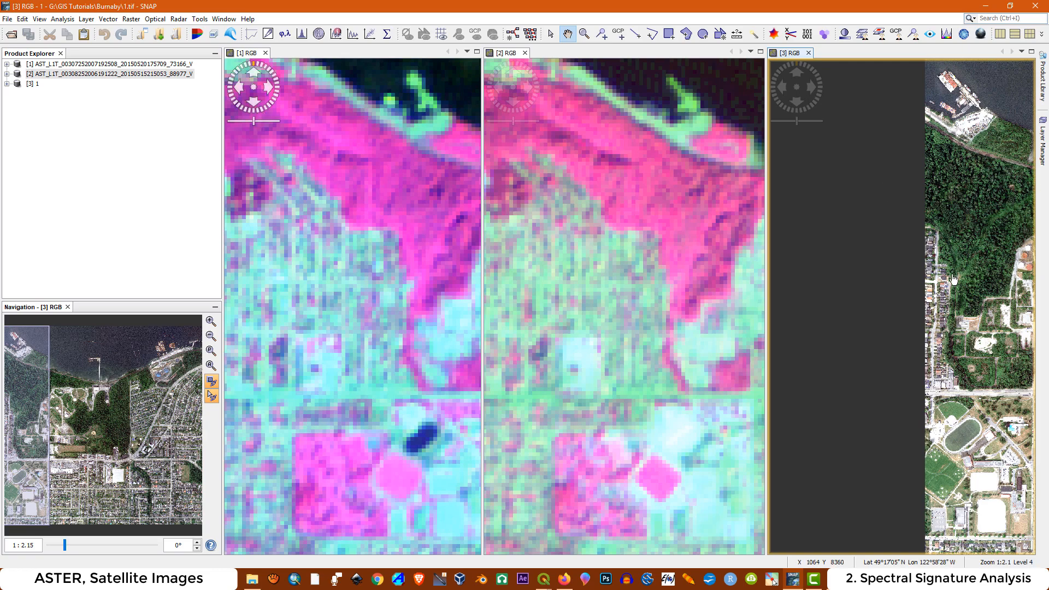
Synchronise the cursor positions across the three image windows.
left_click_drag(955, 286, 819, 280)
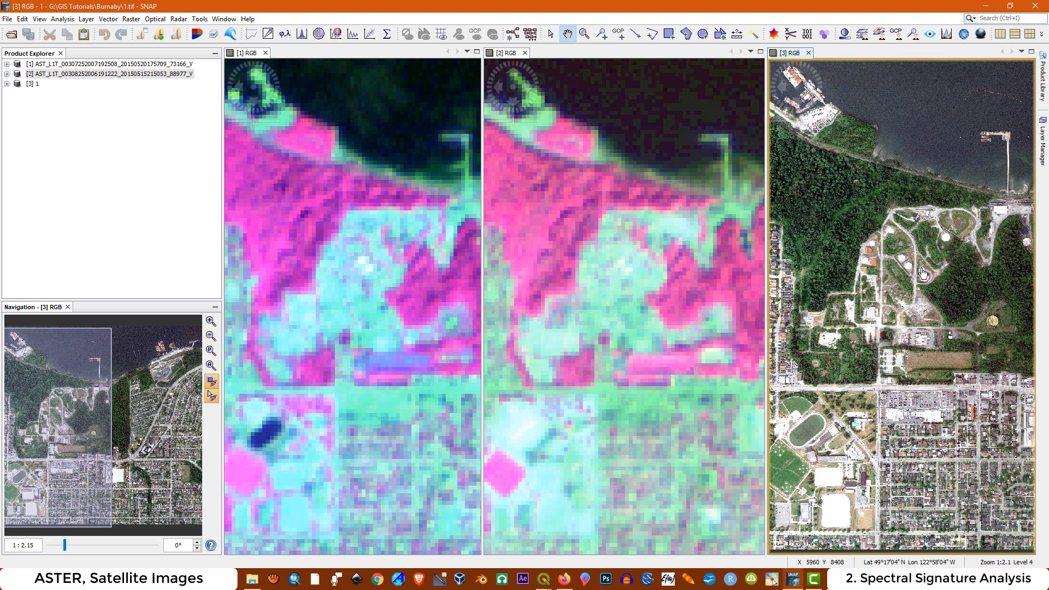
left_click_drag(923, 274, 892, 281)
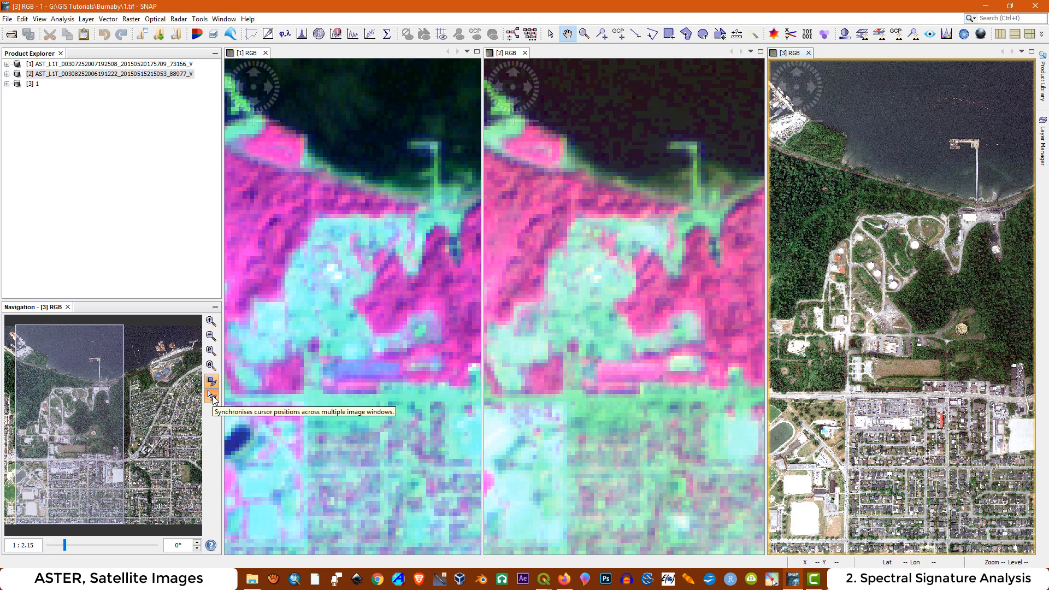
left_click(213, 397)
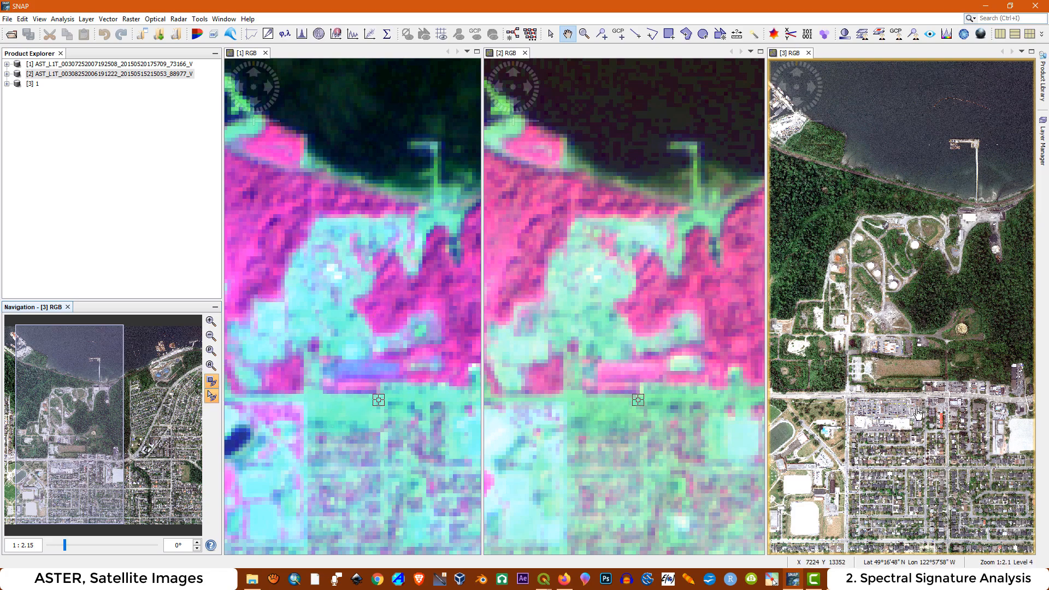
Locate the residential neighbourhood along the diagonal main road in the high-resolution image and compare it with both ASTER composites.
scroll(877, 375, "up", 3)
scroll(877, 374, "down", 6)
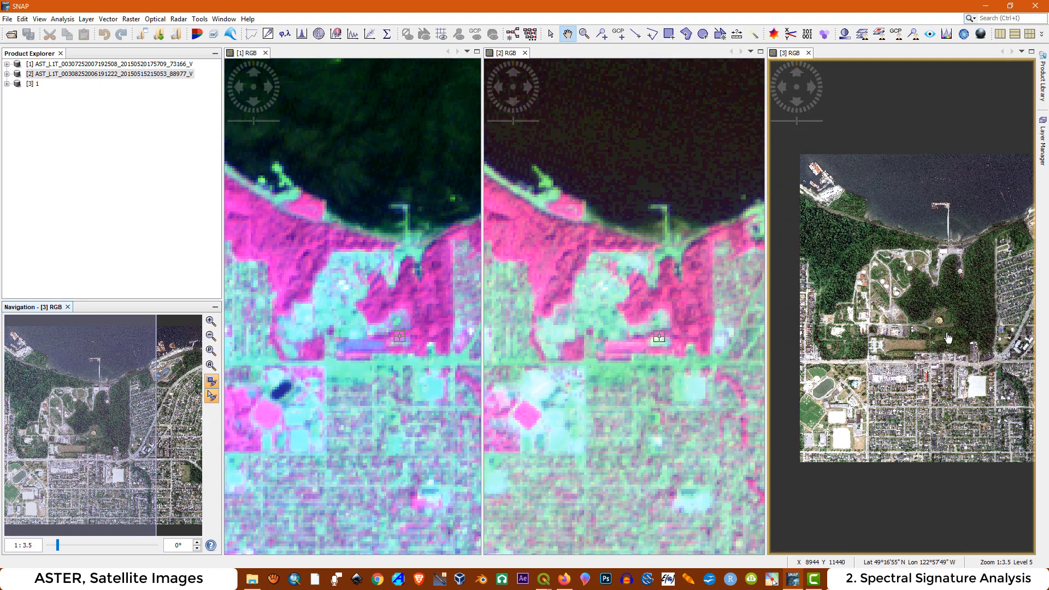
left_click_drag(972, 297, 805, 280)
left_click_drag(933, 311, 868, 347)
scroll(868, 347, "up", 5)
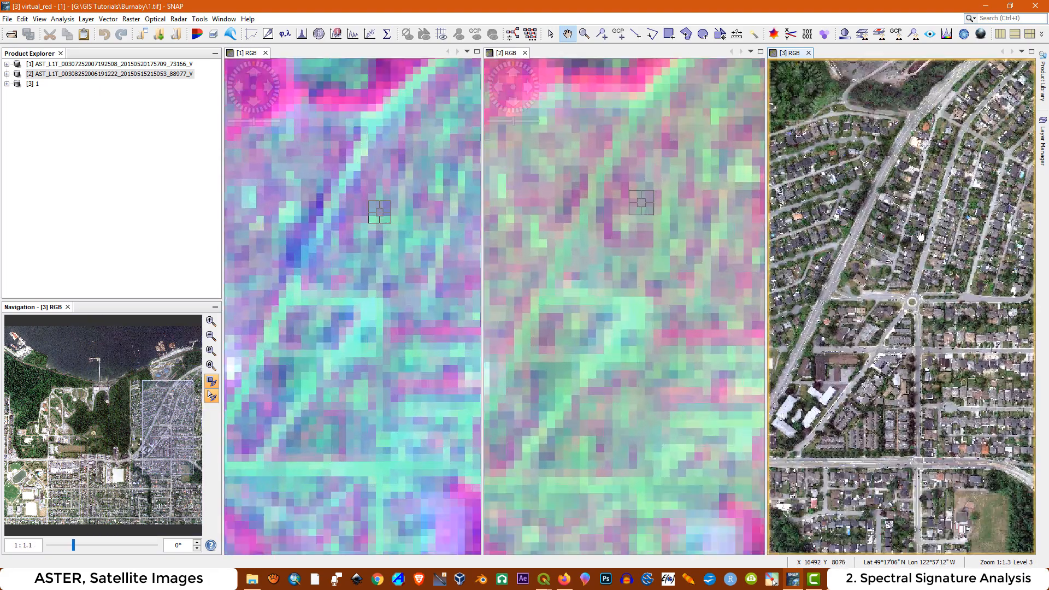
scroll(920, 234, "up", 1)
left_click_drag(884, 246, 872, 355)
scroll(872, 356, "up", 3)
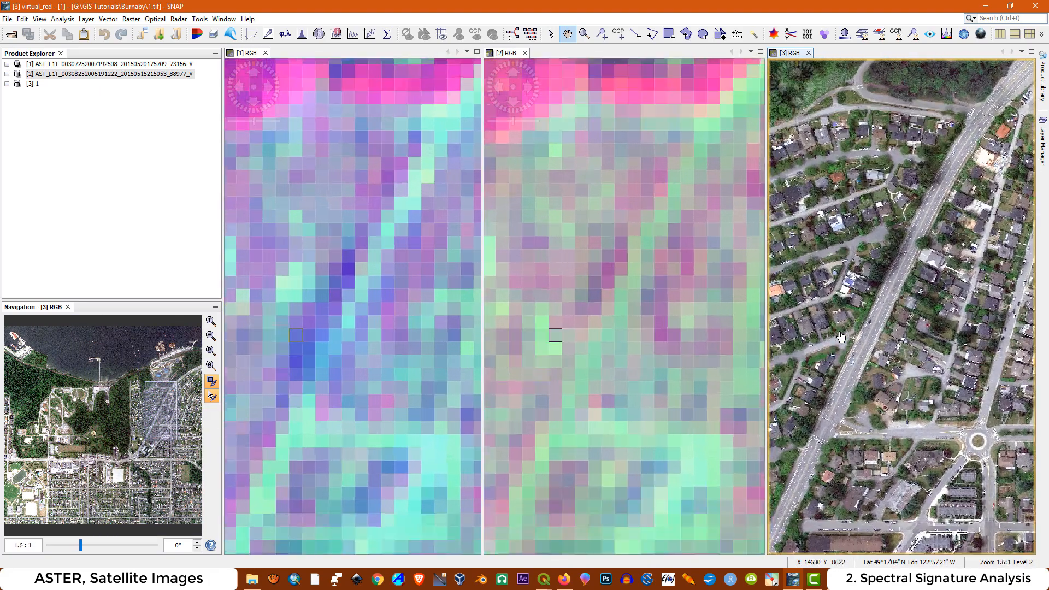
scroll(911, 307, "up", 4)
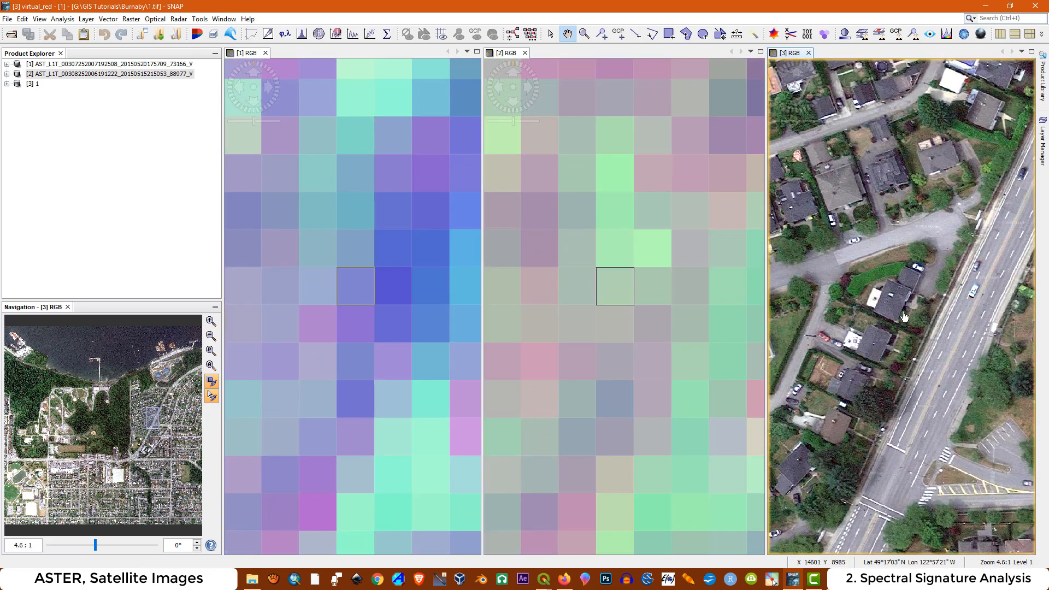
Examine how houses, trees and side streets beside the main road correspond to individual pixels in the two ASTER composites.
left_click_drag(904, 317, 910, 345)
left_click_drag(979, 276, 940, 281)
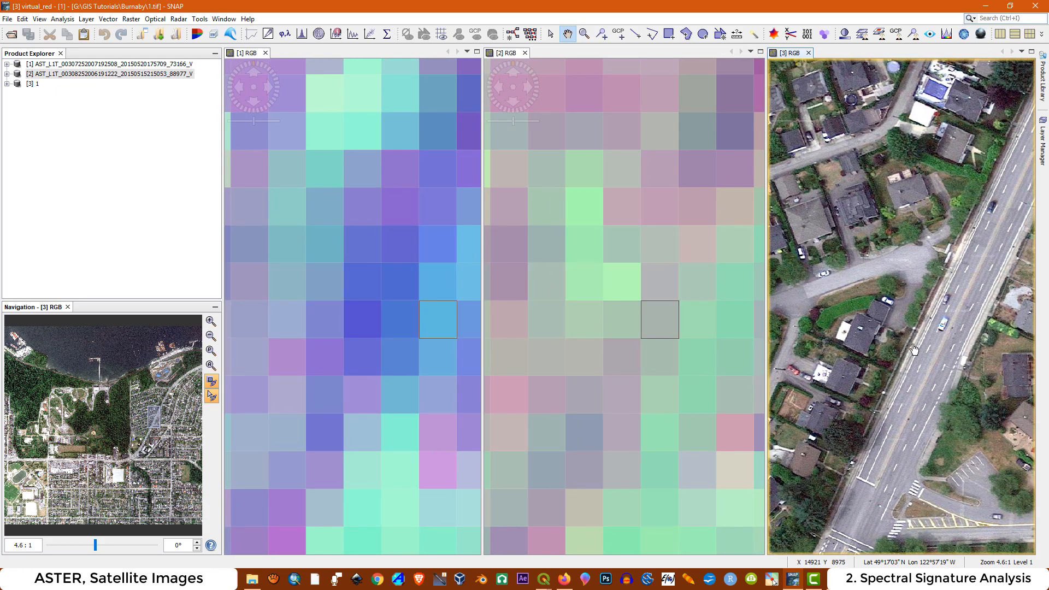
scroll(901, 243, "up", 1)
scroll(974, 210, "down", 1)
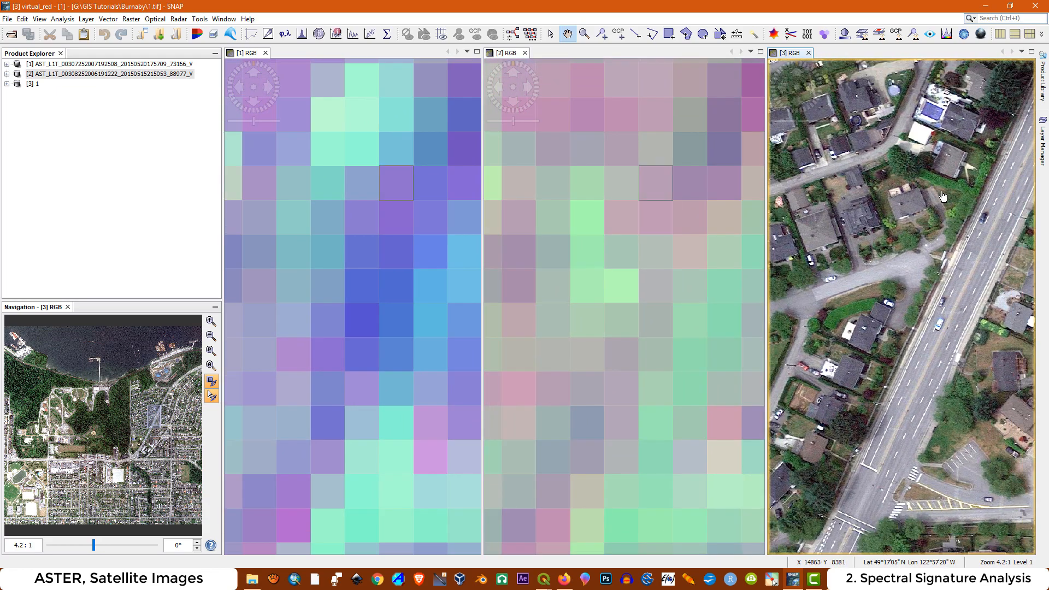
left_click_drag(952, 158, 923, 295)
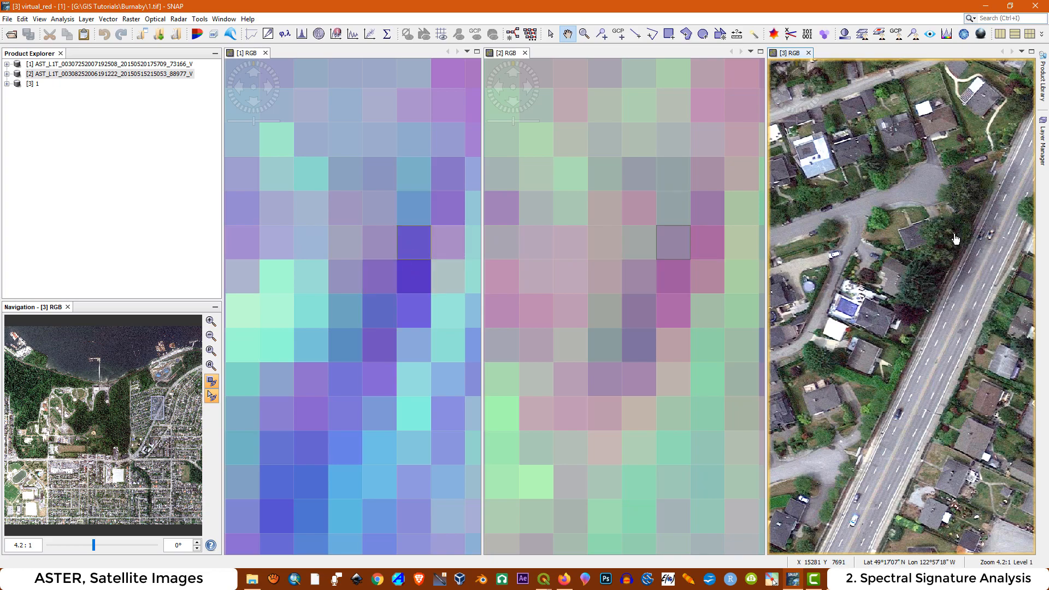
scroll(955, 239, "down", 2)
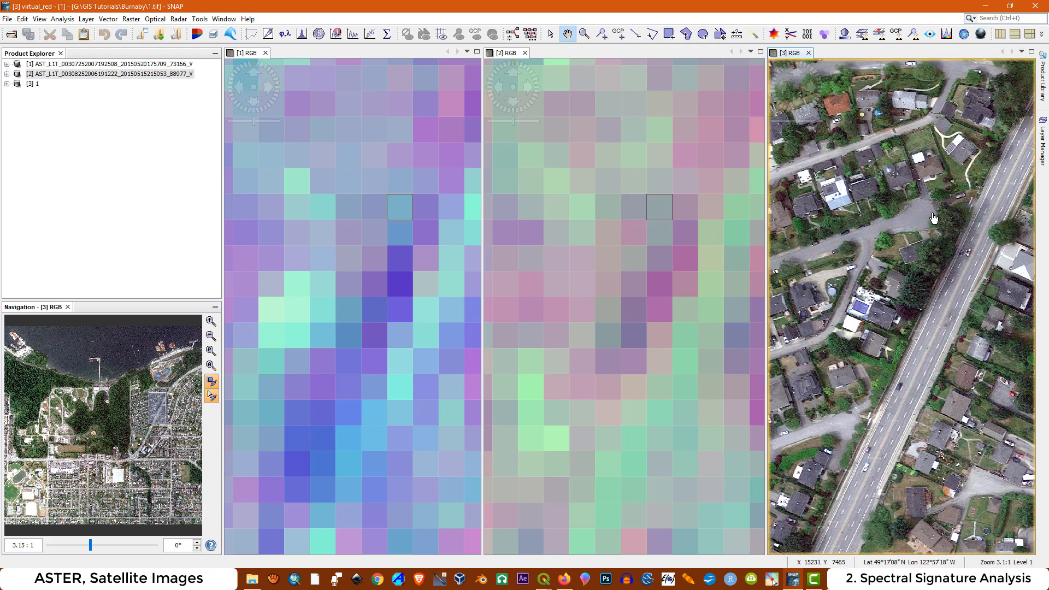
left_click_drag(944, 164, 908, 343)
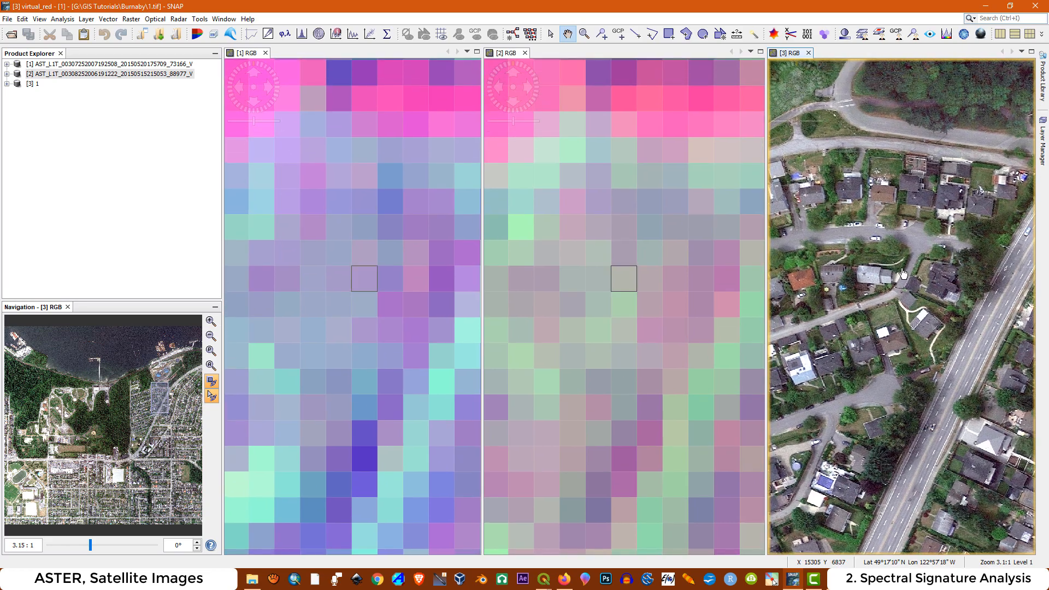
left_click_drag(920, 243, 936, 214)
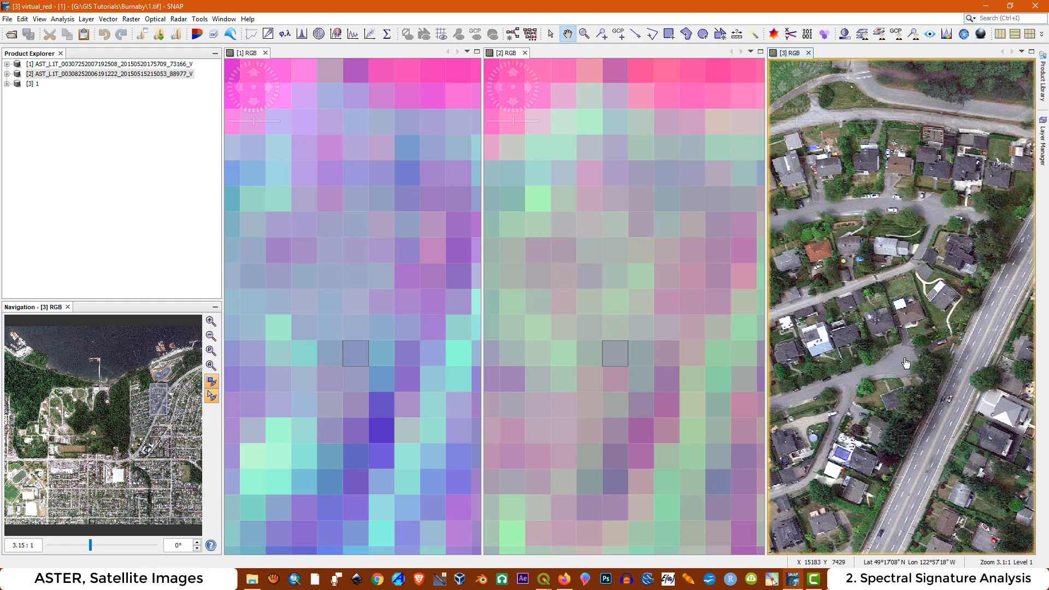
left_click_drag(898, 369, 920, 208)
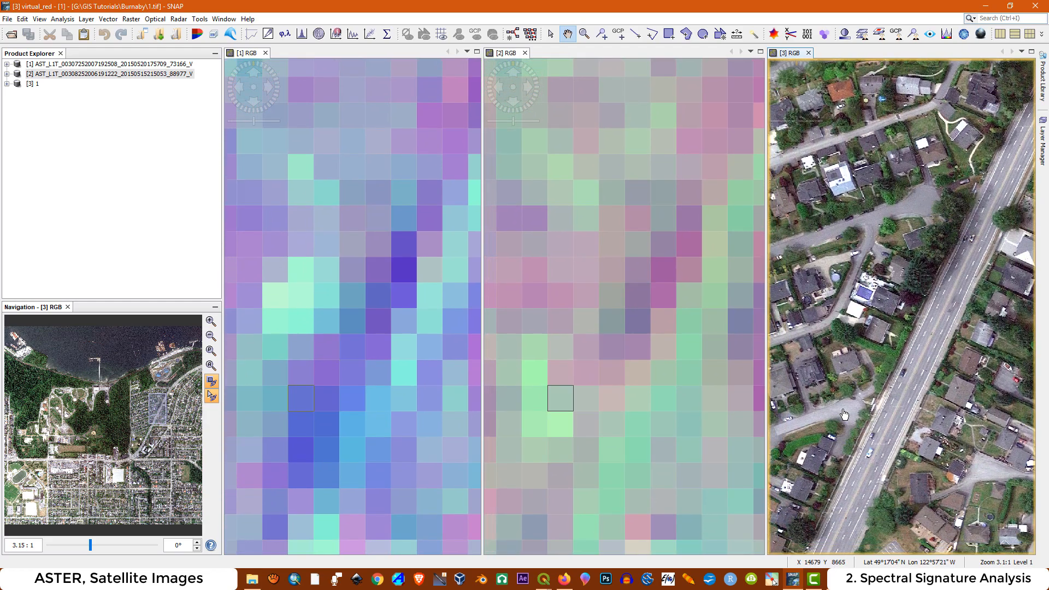
left_click_drag(855, 416, 859, 485)
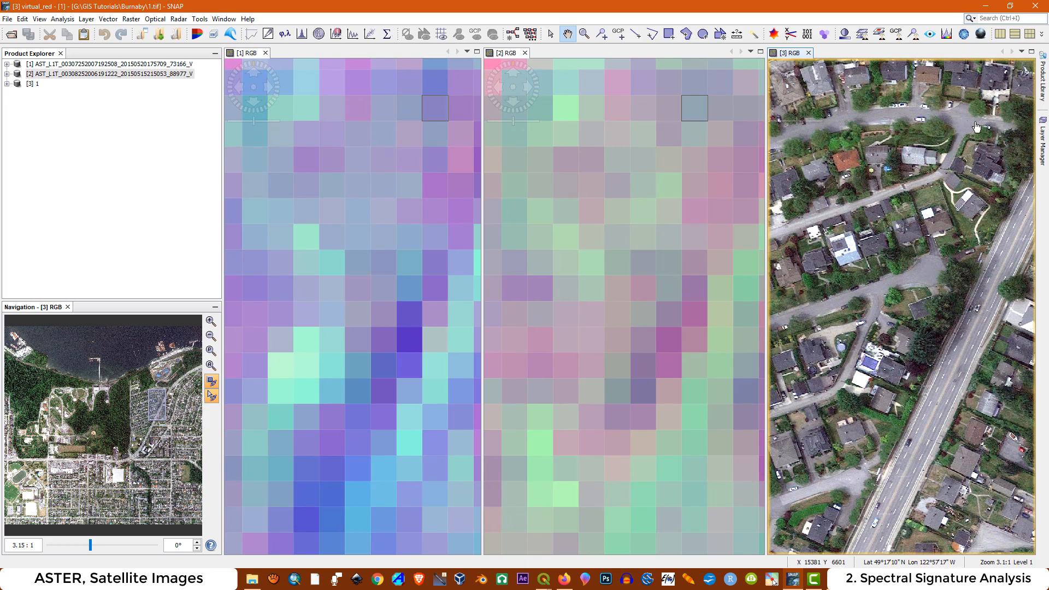
left_click_drag(891, 326, 918, 266)
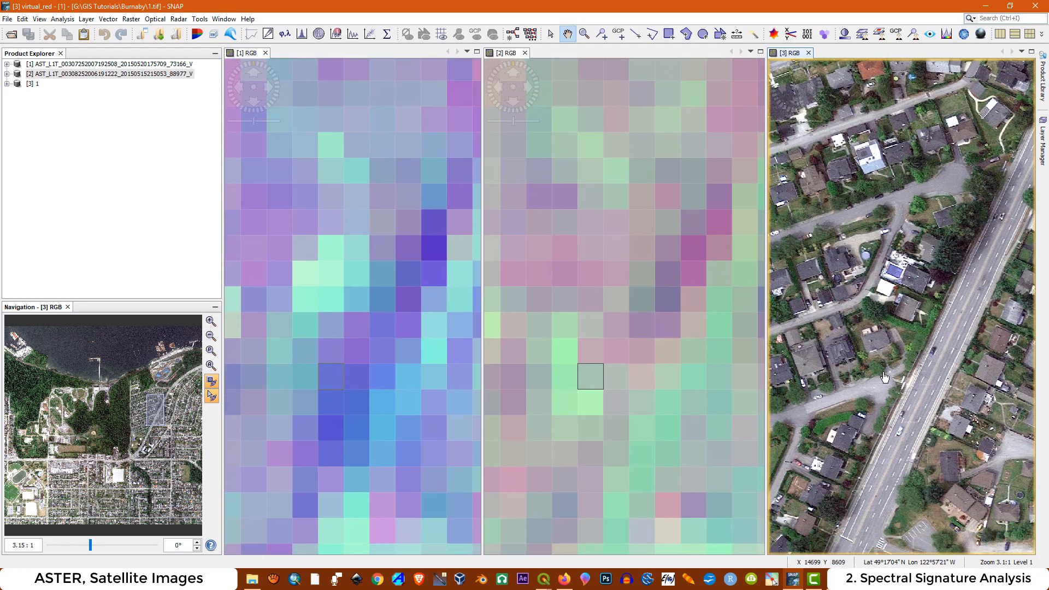
left_click_drag(898, 227, 882, 321)
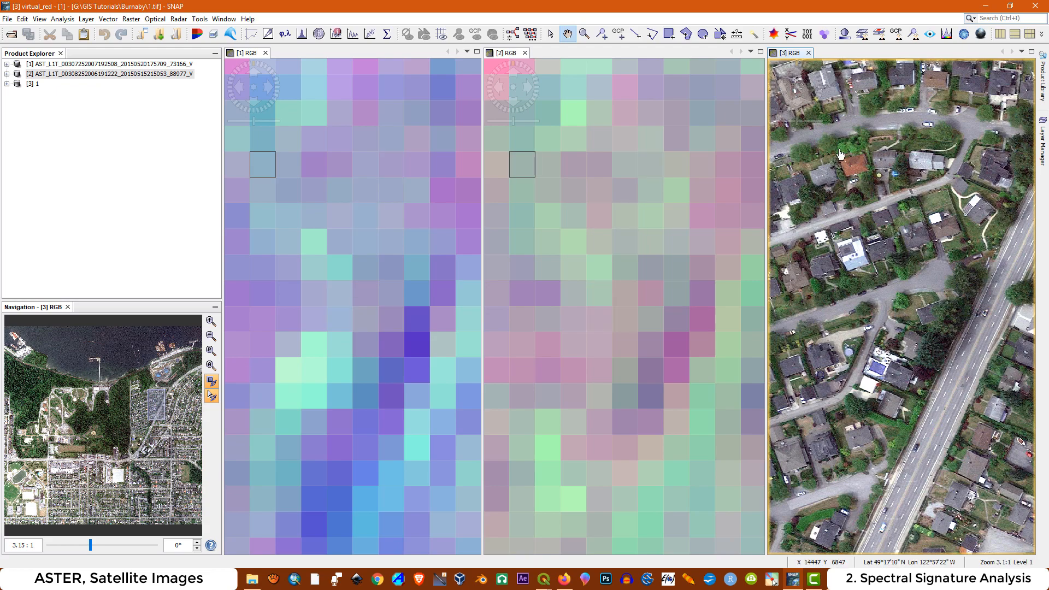
Merge the tiled image windows back into one tabbed view and show the first ASTER composite, dismissing the error message.
left_click(1040, 52)
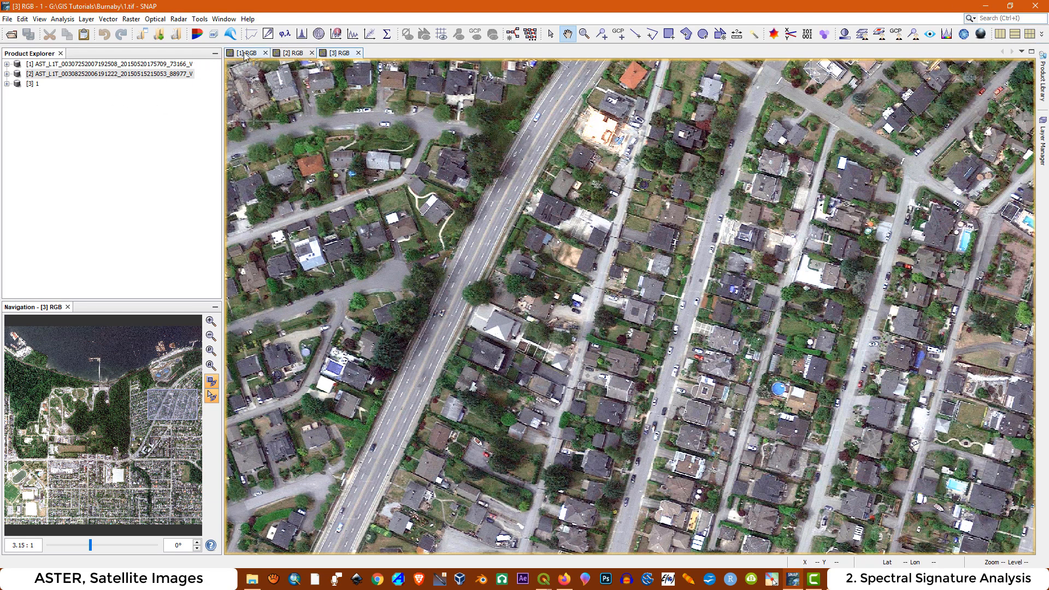
left_click(245, 54)
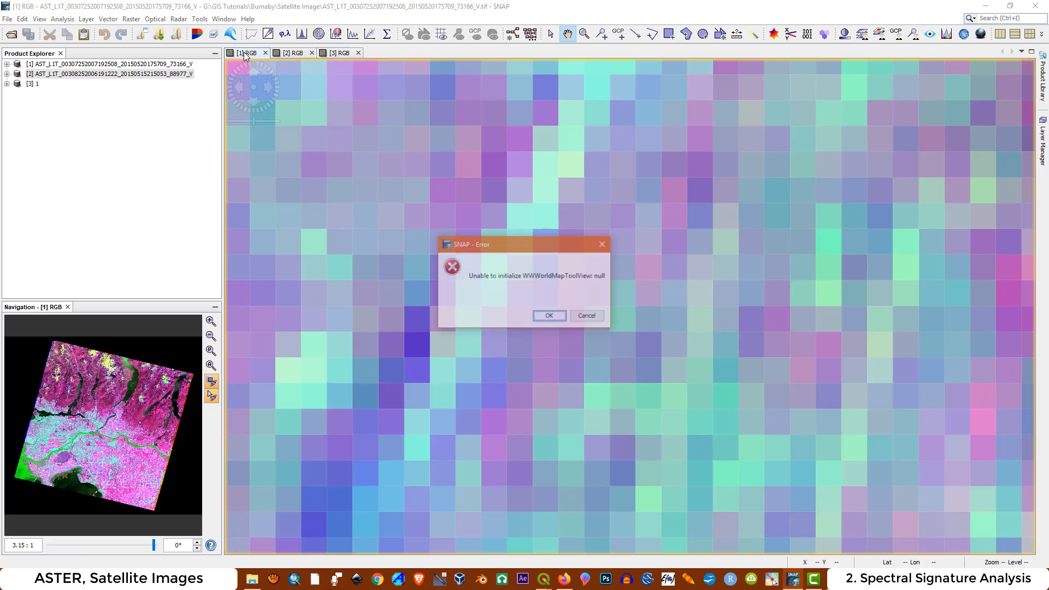
left_click(549, 316)
Compare the neighbourhood along the diagonal main road and its surroundings in the first and second ASTER composites at a wider extent.
scroll(646, 295, "up", 1)
scroll(649, 292, "down", 10)
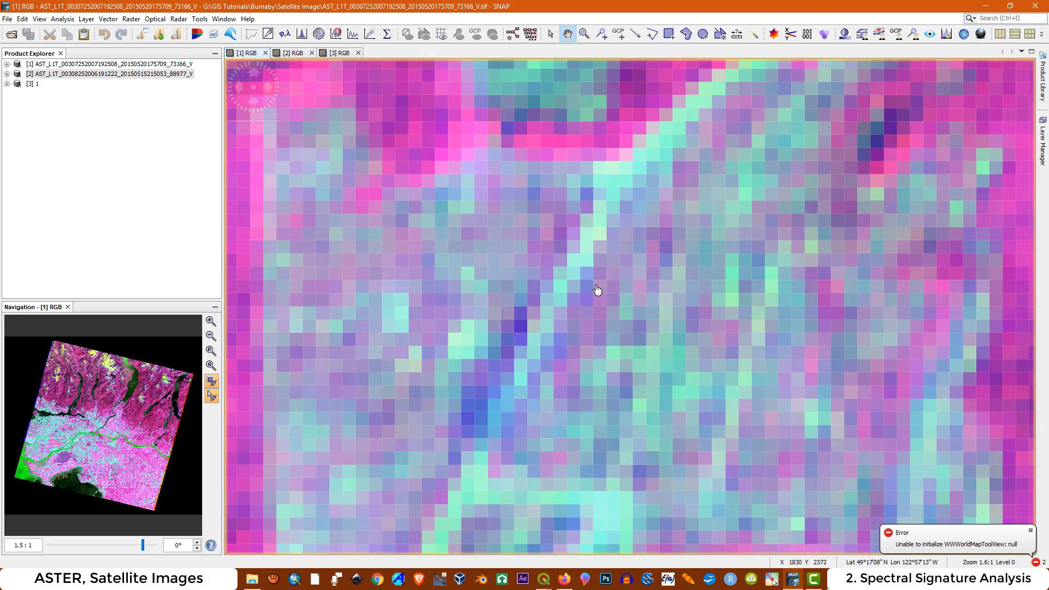
scroll(584, 387, "down", 5)
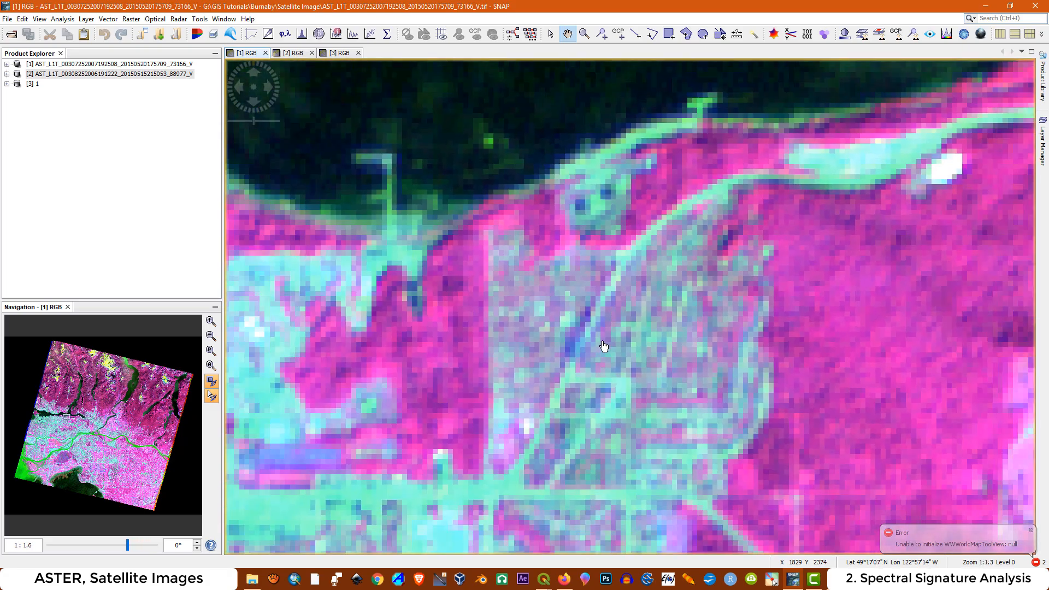
scroll(605, 359, "down", 2)
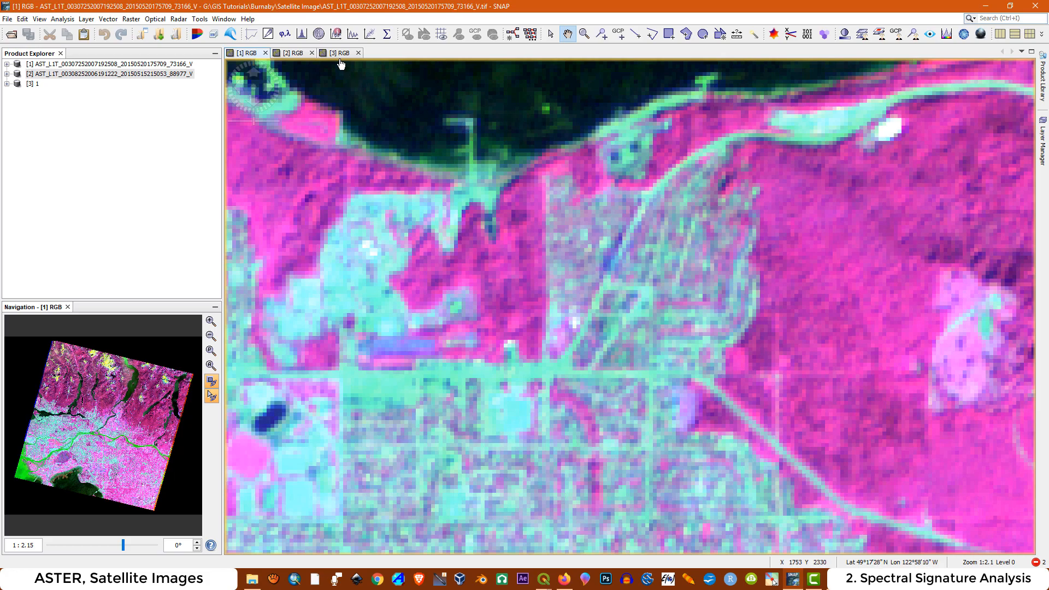
left_click(286, 55)
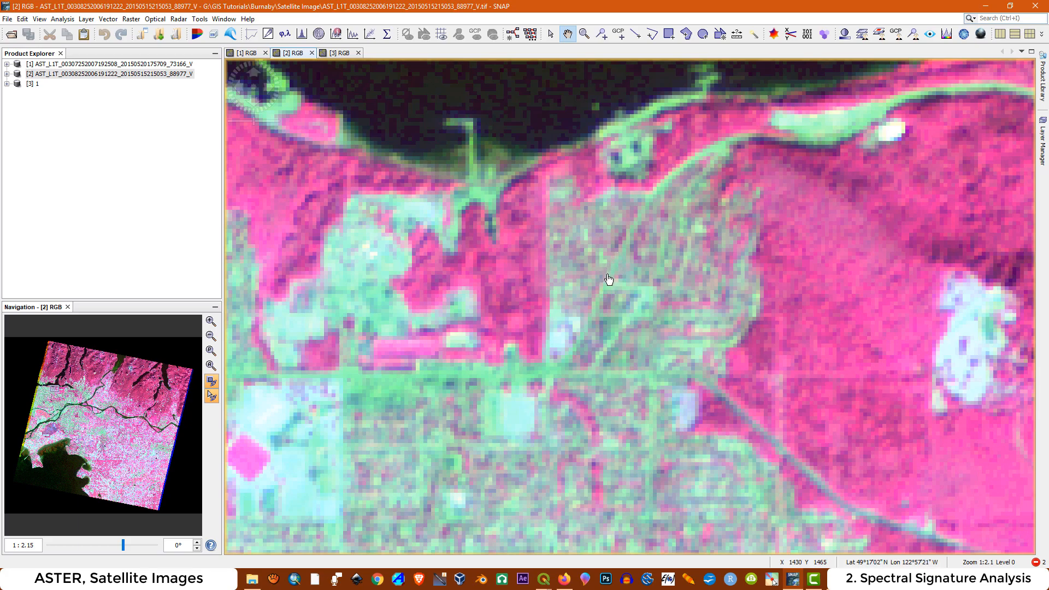
left_click(247, 53)
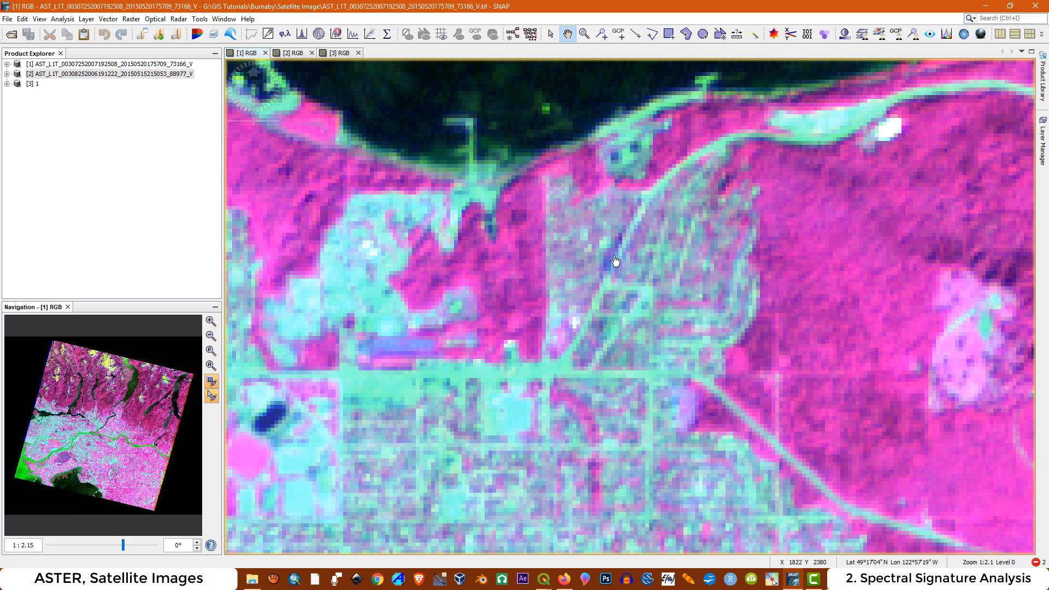
Switch to the untitled QGIS project and show the wider neighbourhood around the red 15 m pixel squares.
left_click(542, 580)
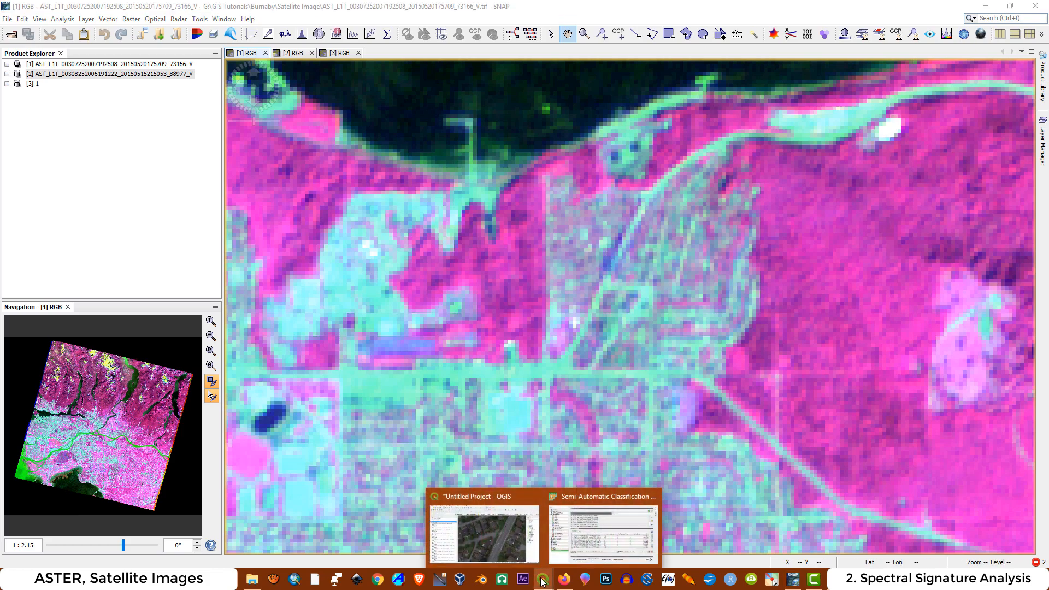
left_click(484, 496)
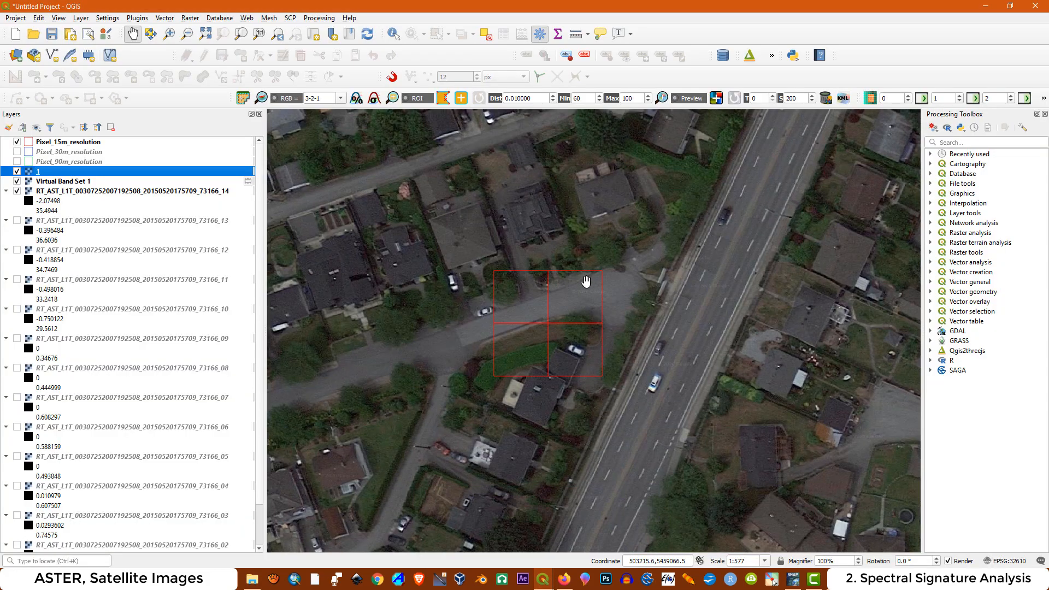
scroll(586, 281, "down", 1)
scroll(557, 299, "down", 1)
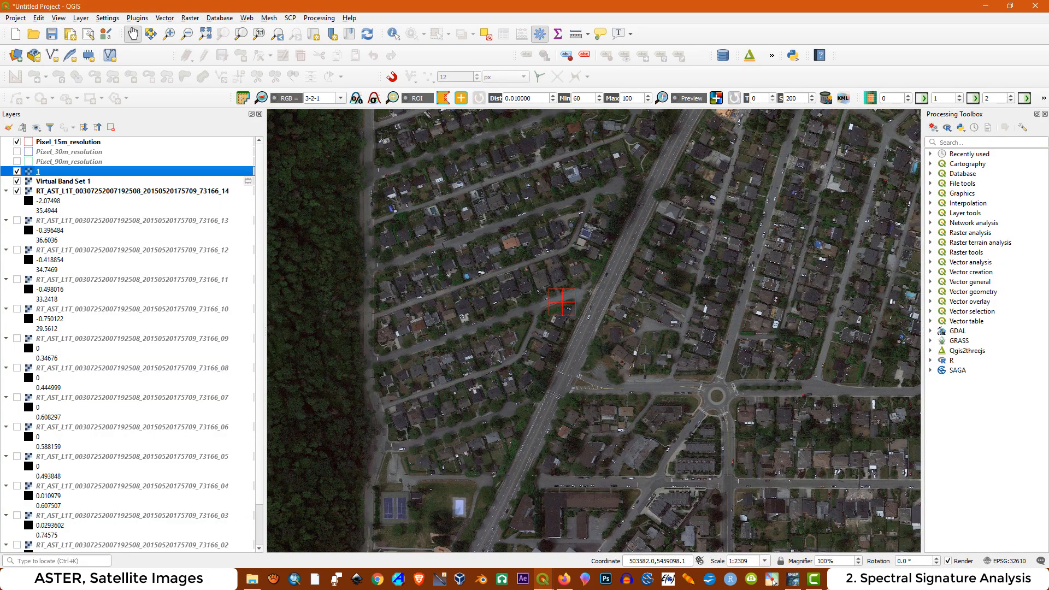
Add the vector dataset pixeles.shp from the Burnaby SHP folder to the project.
left_click(16, 57)
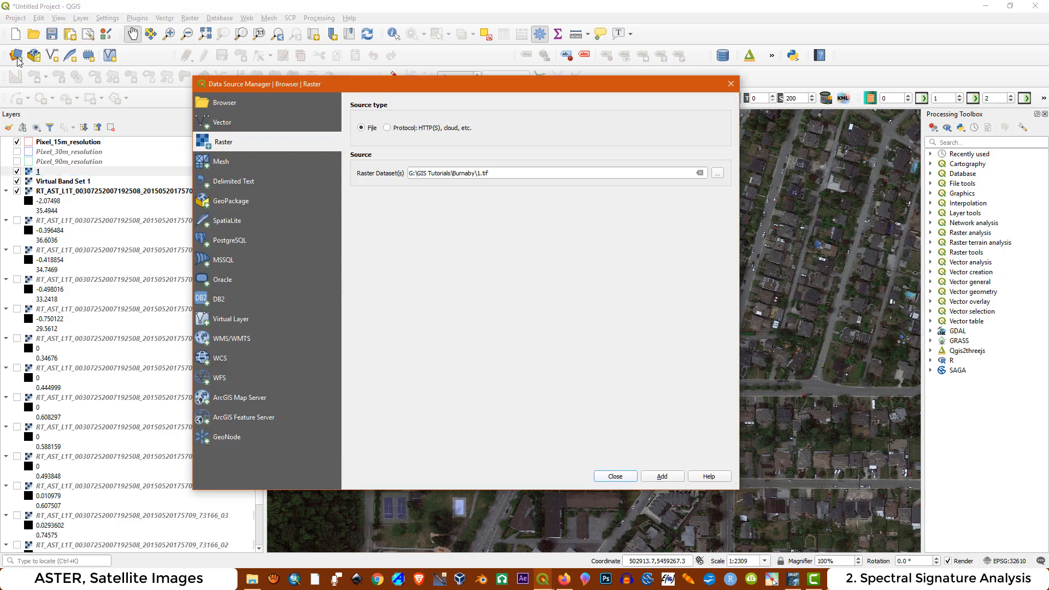
left_click(220, 123)
left_click(716, 188)
double_click(380, 181)
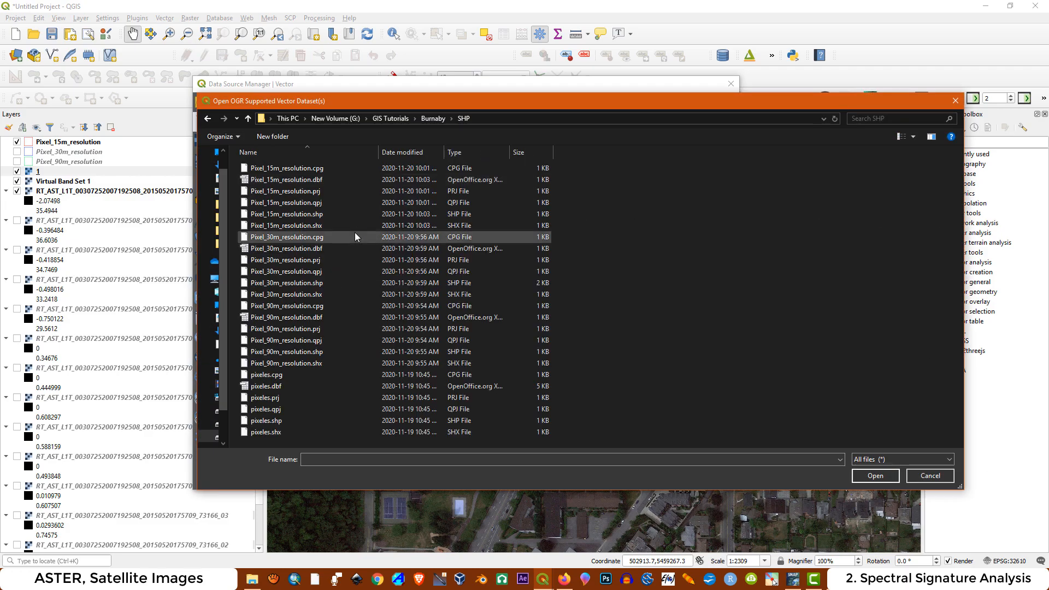
left_click(279, 418)
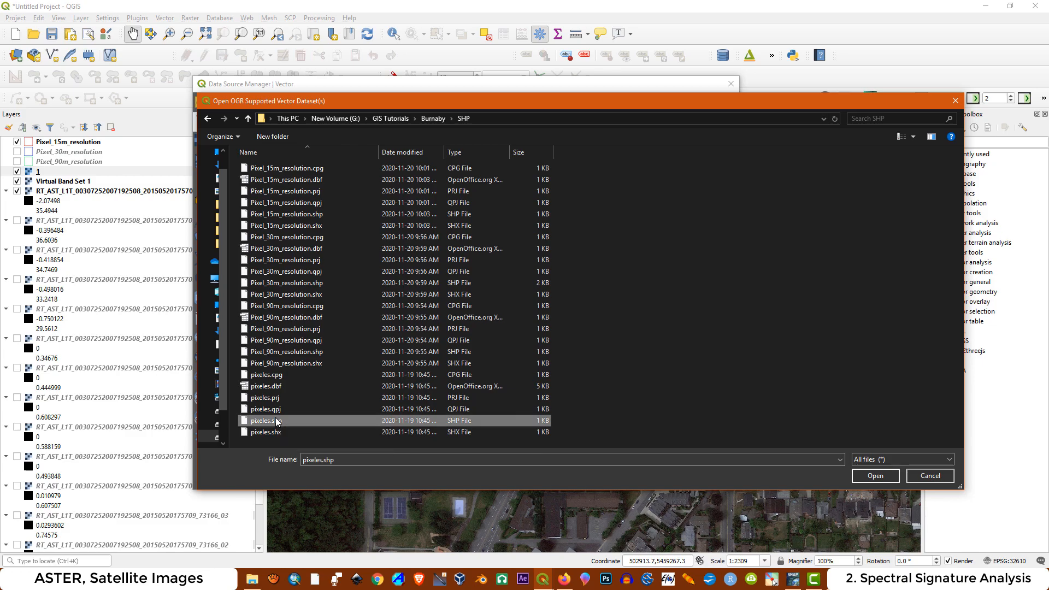
left_click(874, 475)
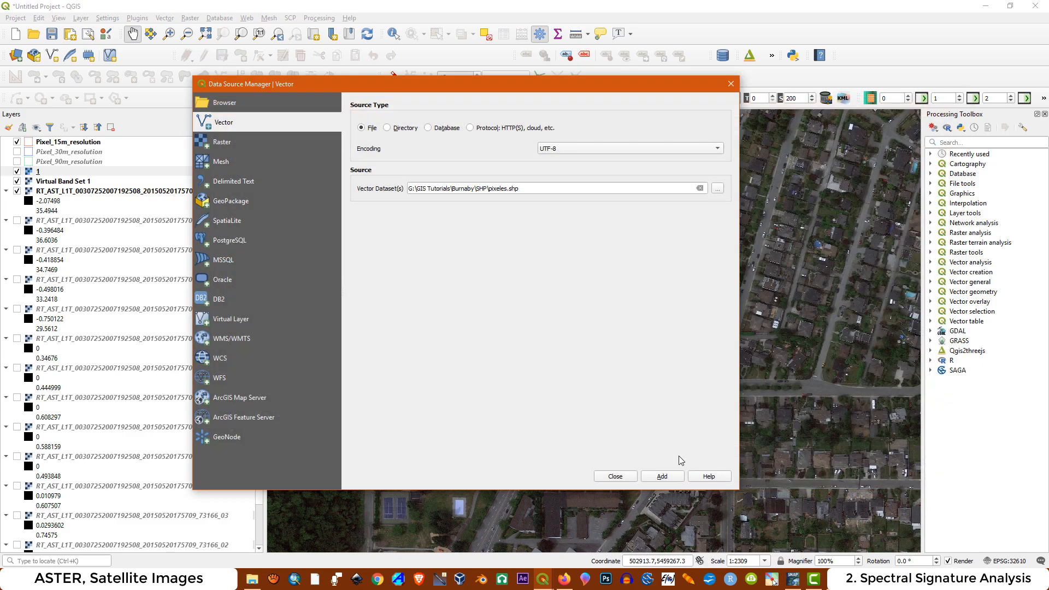
left_click(666, 478)
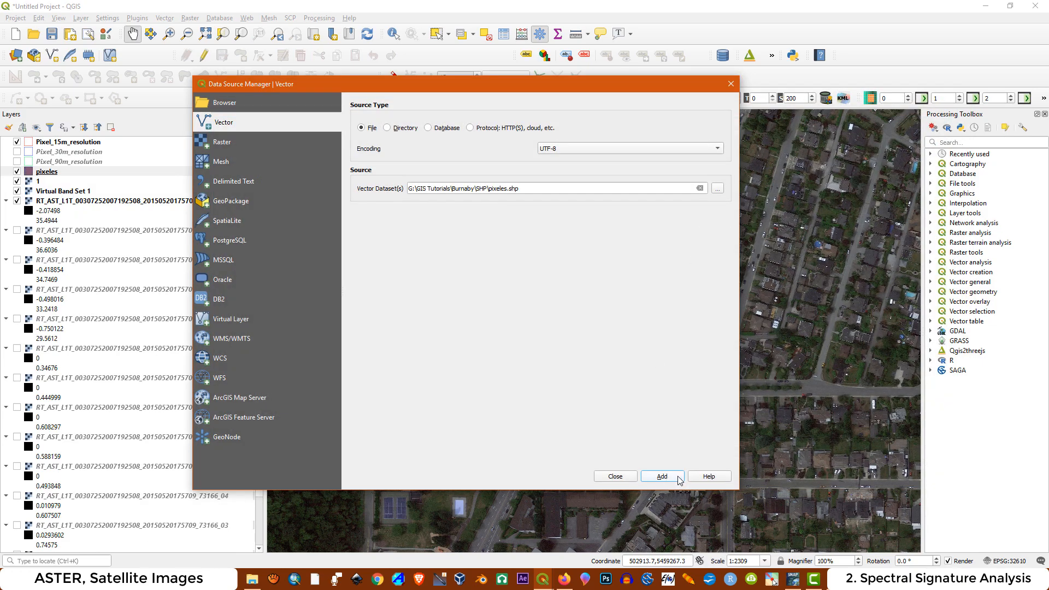
left_click(615, 476)
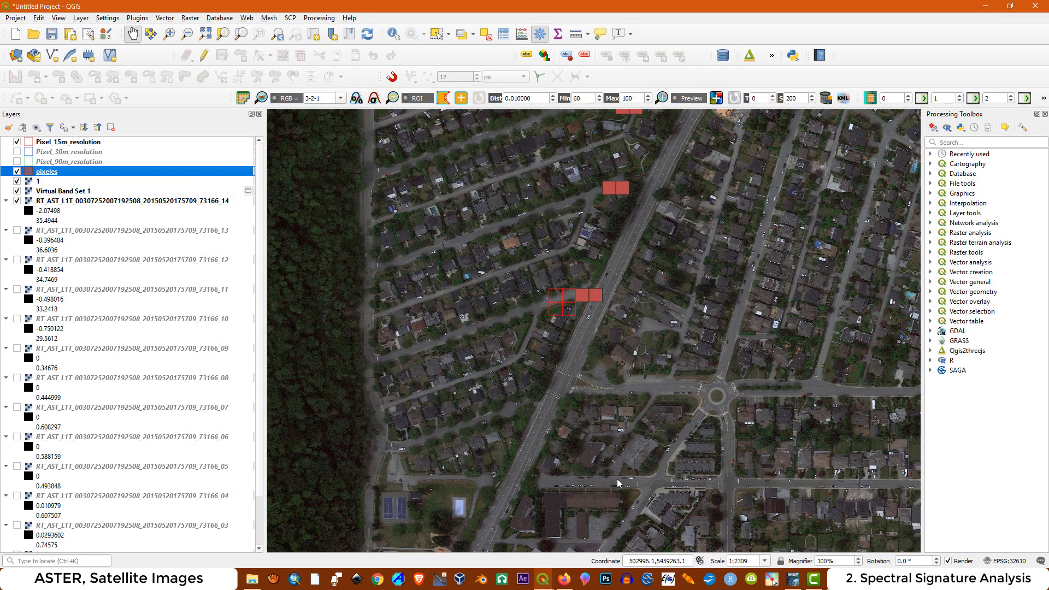
Hide the Pixel_15m_resolution layer and centre the map on the pixeles squares along the main road.
left_click(17, 142)
scroll(617, 271, "down", 1)
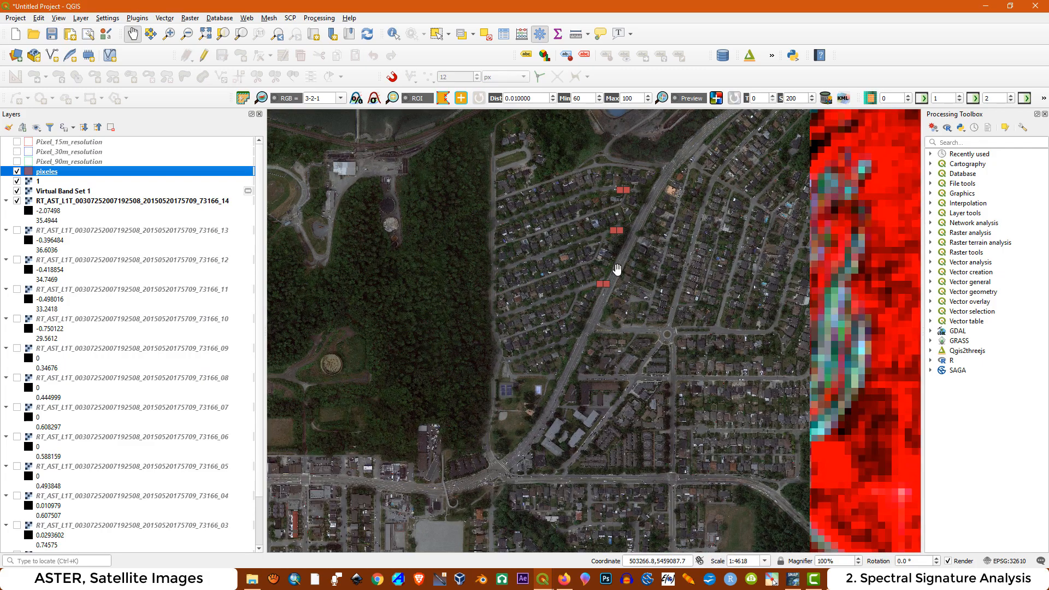
scroll(614, 230, "up", 1)
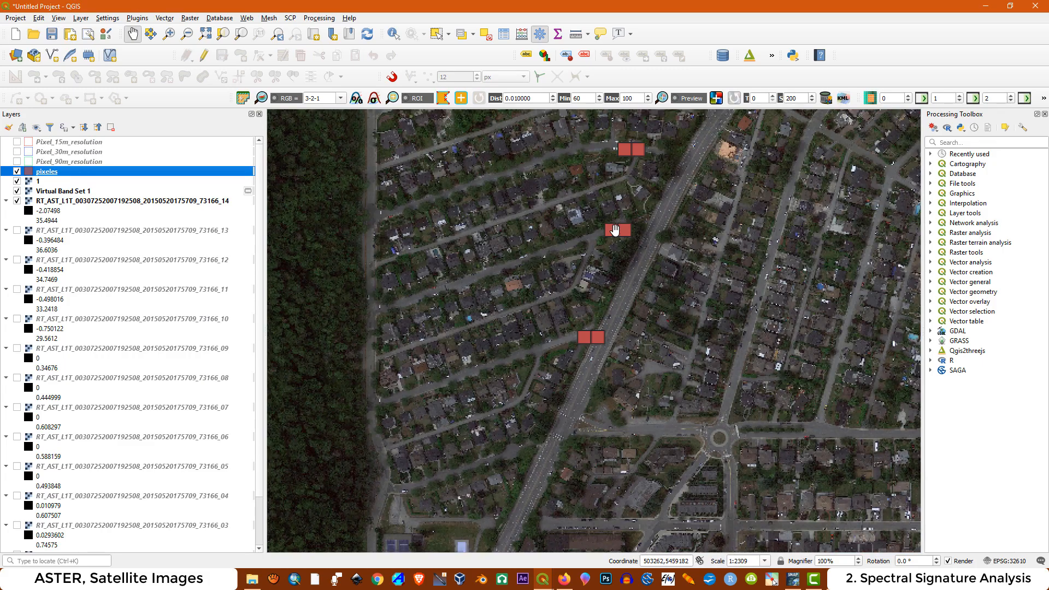
Give the simple fill symbol of the pixeles layer a transparent fill.
right_click(46, 173)
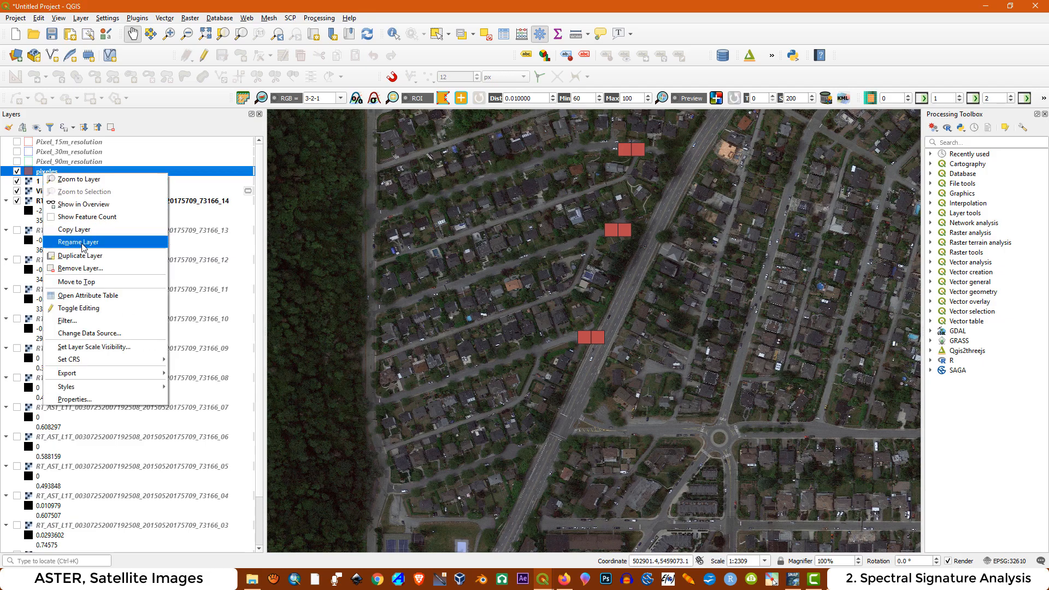
left_click(74, 399)
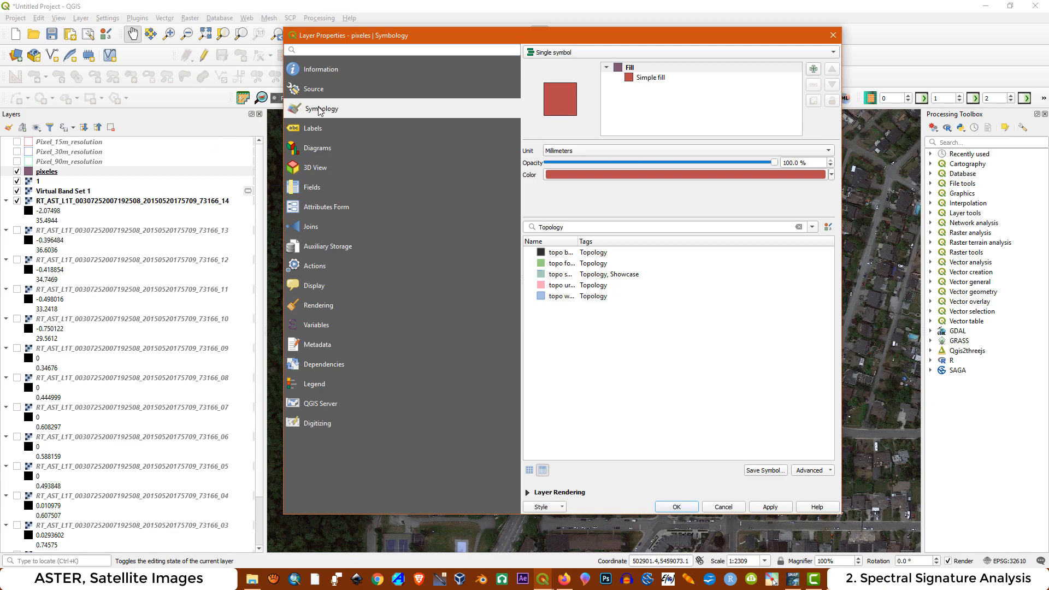
left_click(649, 78)
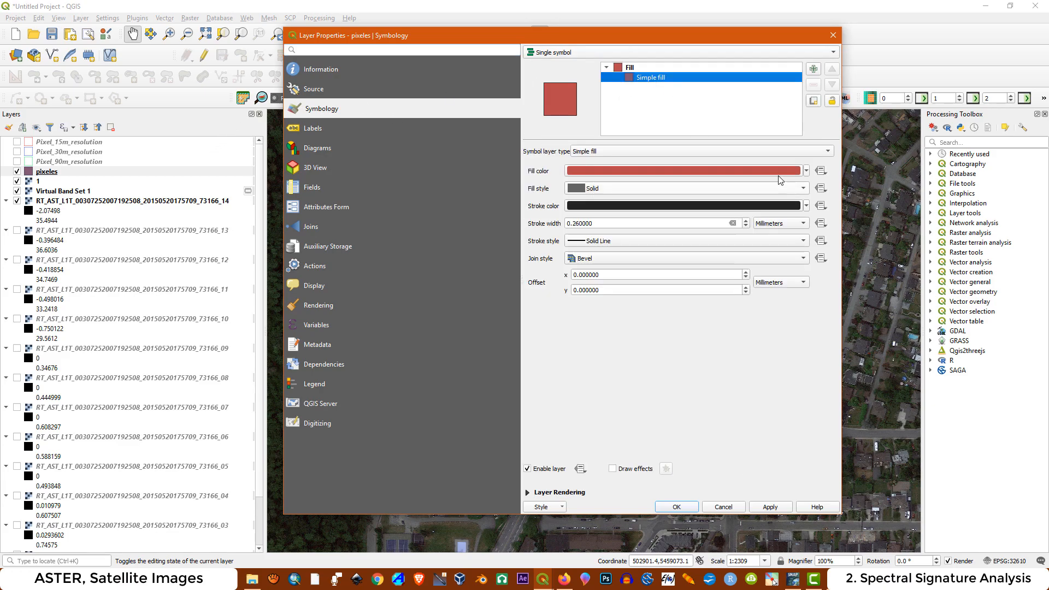
left_click(805, 172)
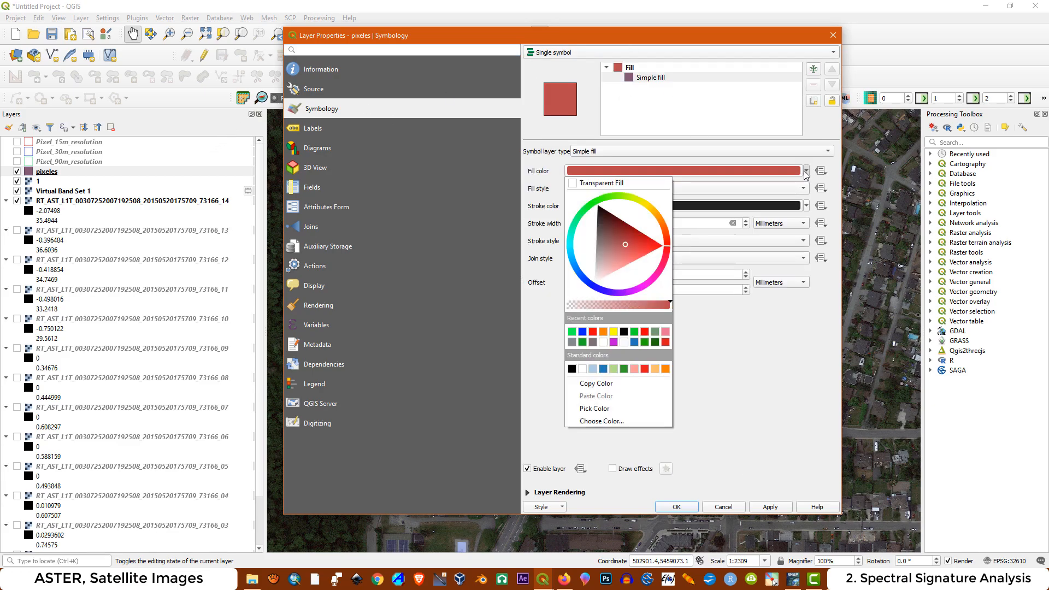
left_click(610, 184)
Style the pixeles outline with a yellow stroke, 0.5 mm wide, in the Dash Line style, and apply the symbology.
left_click(617, 210)
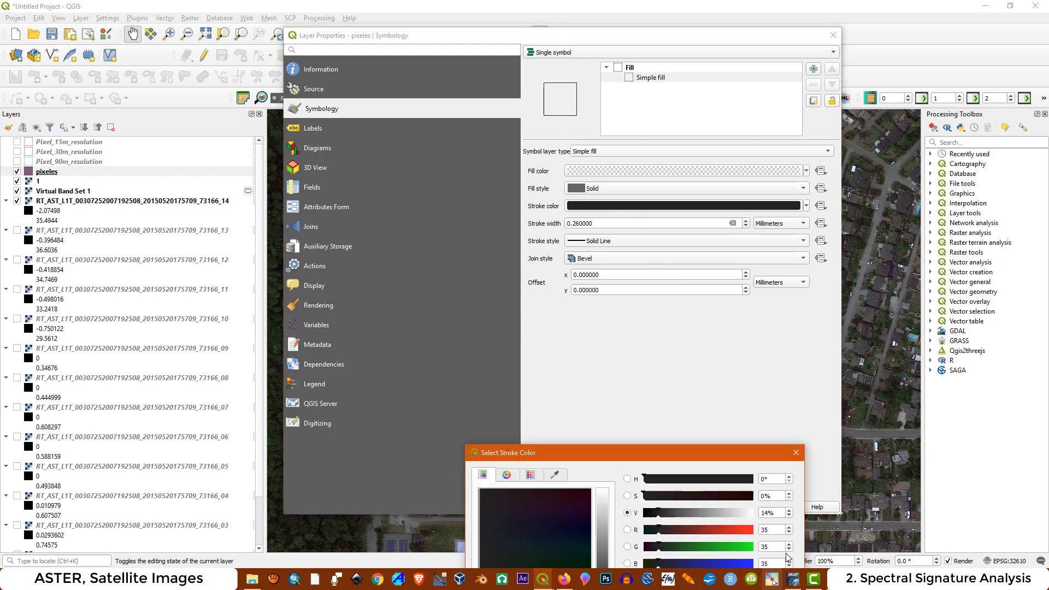
left_click(795, 453)
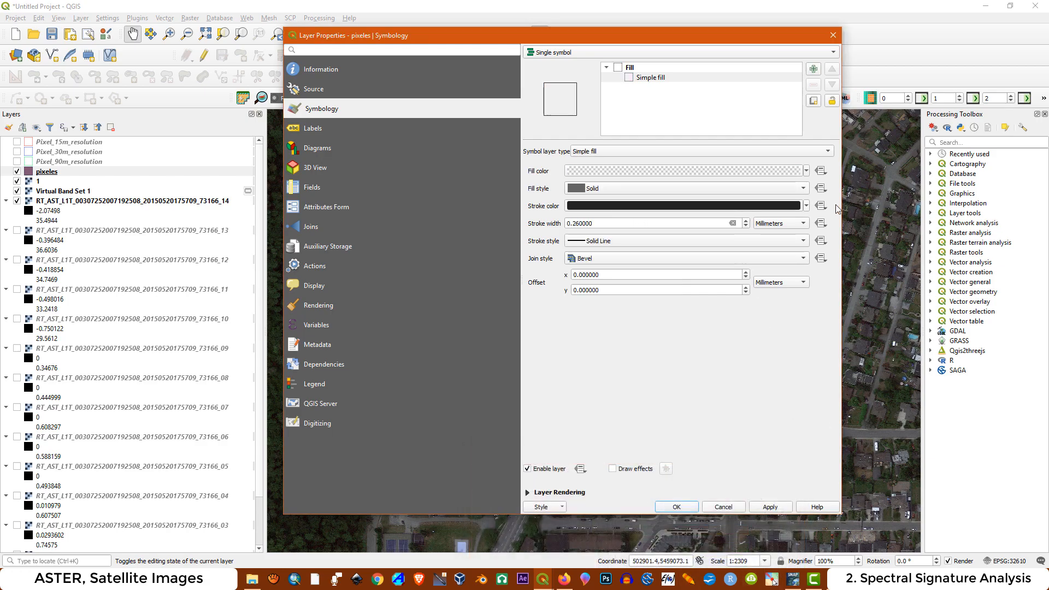
left_click(806, 206)
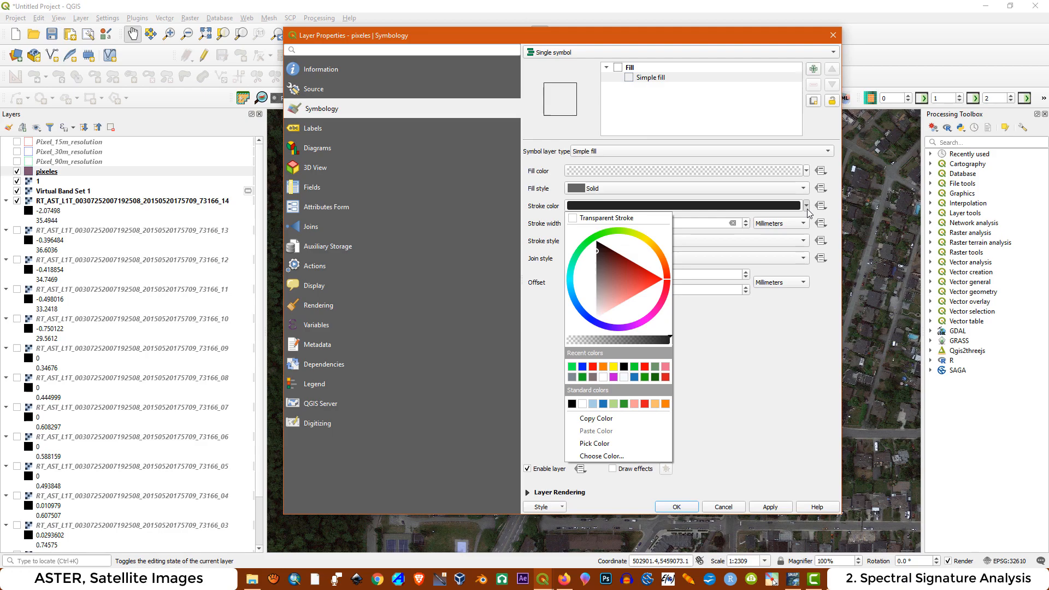
left_click(614, 368)
left_click_drag(593, 224, 576, 225)
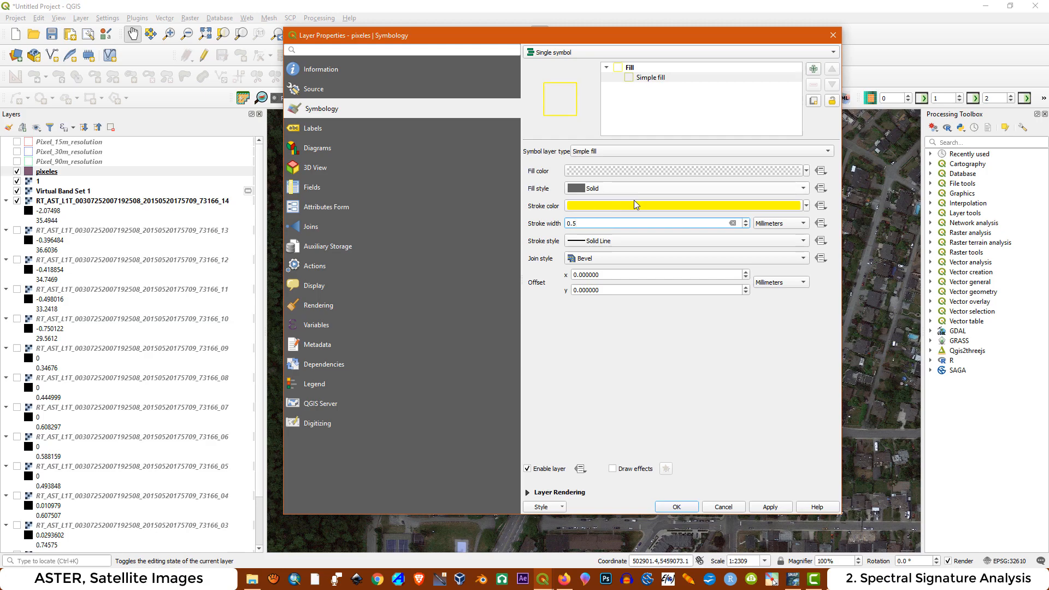
left_click(803, 241)
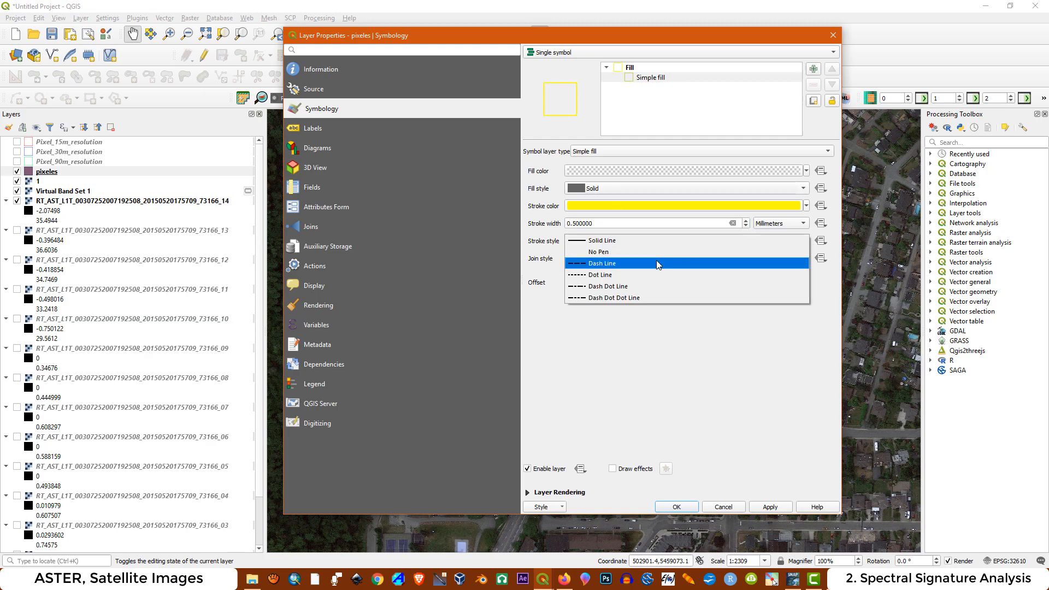
left_click(613, 266)
left_click(766, 509)
left_click(692, 509)
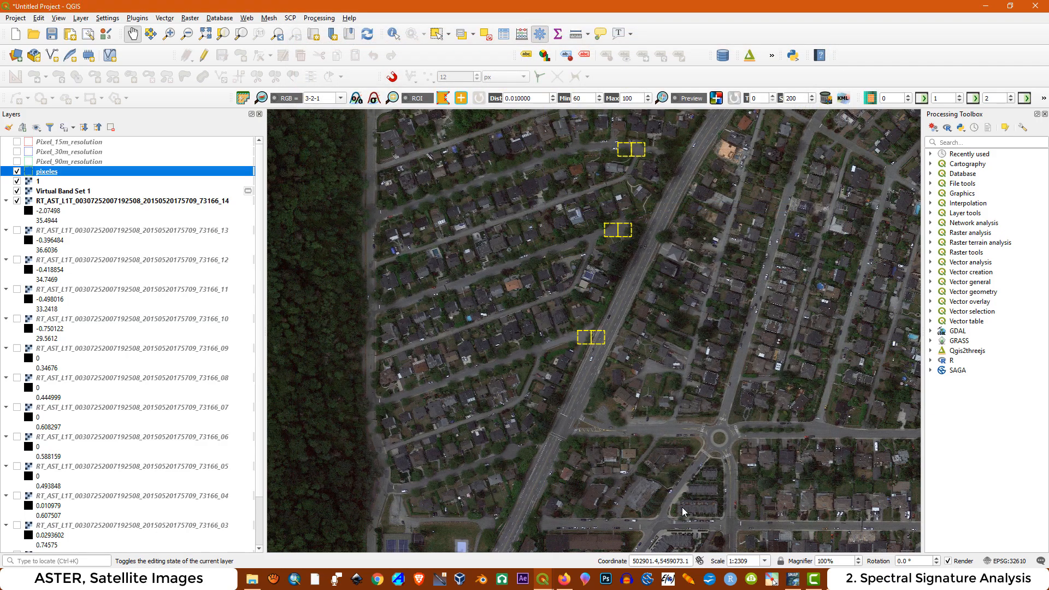
Hide the high-resolution image layer 1 to show the pixeles outlines over Virtual Band Set 1 beside the main road.
scroll(579, 309, "down", 1)
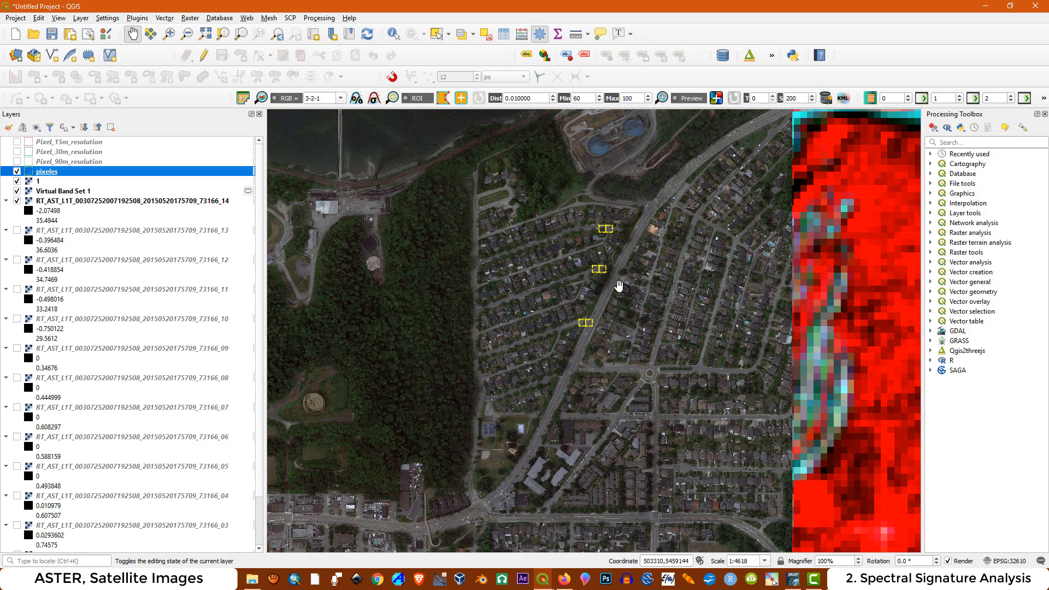
scroll(598, 292, "up", 1)
scroll(560, 377, "up", 1)
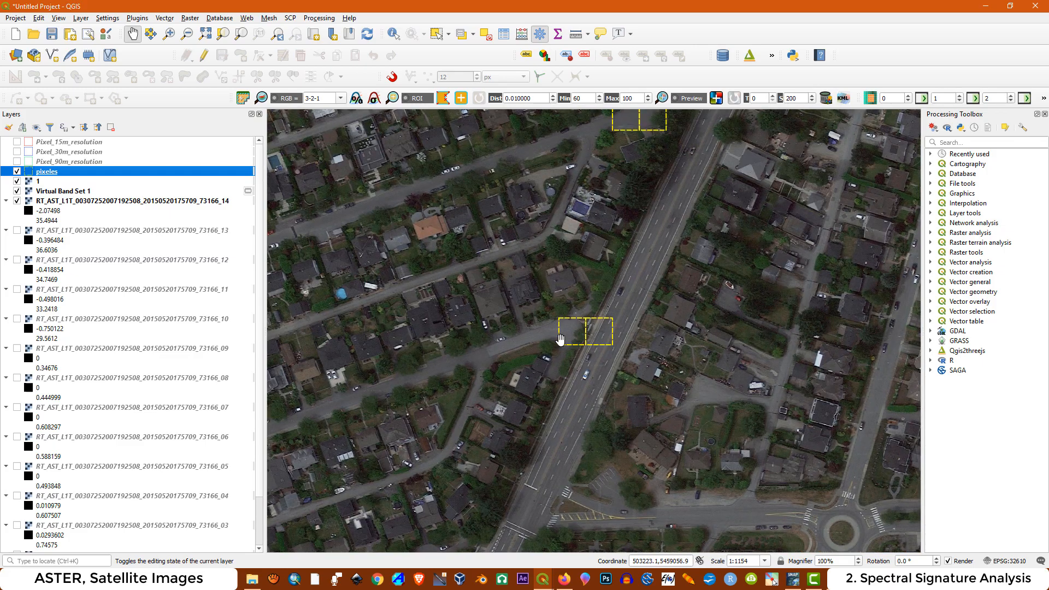
scroll(585, 335, "down", 1)
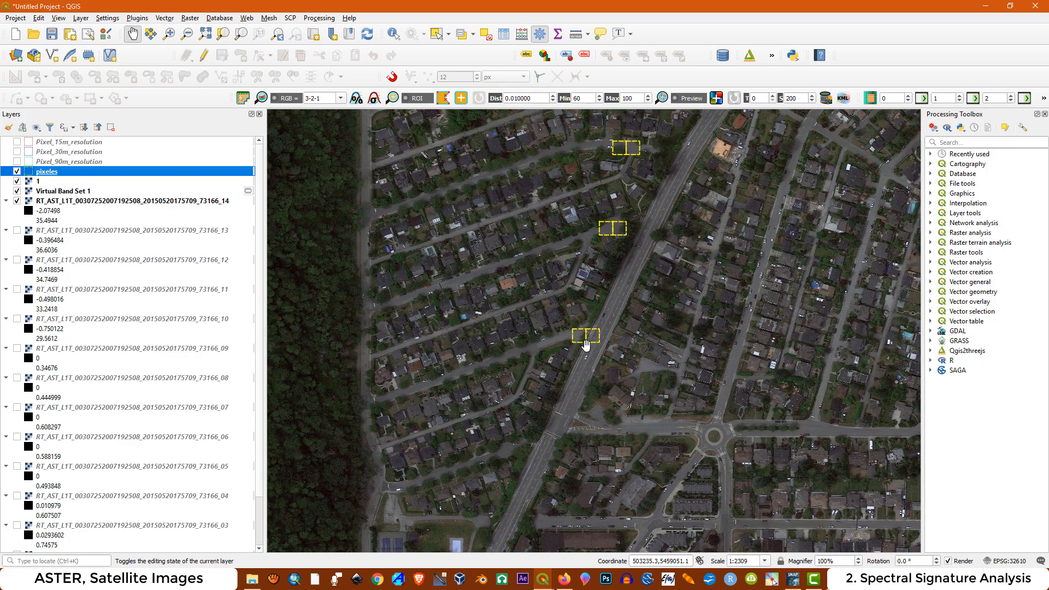
left_click(17, 181)
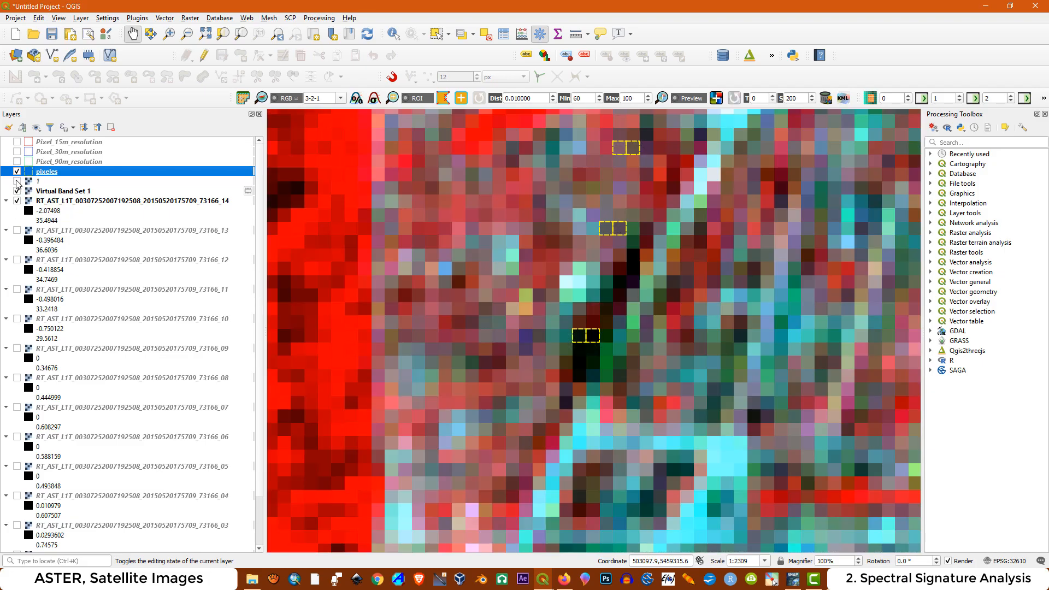
scroll(637, 224, "up", 2)
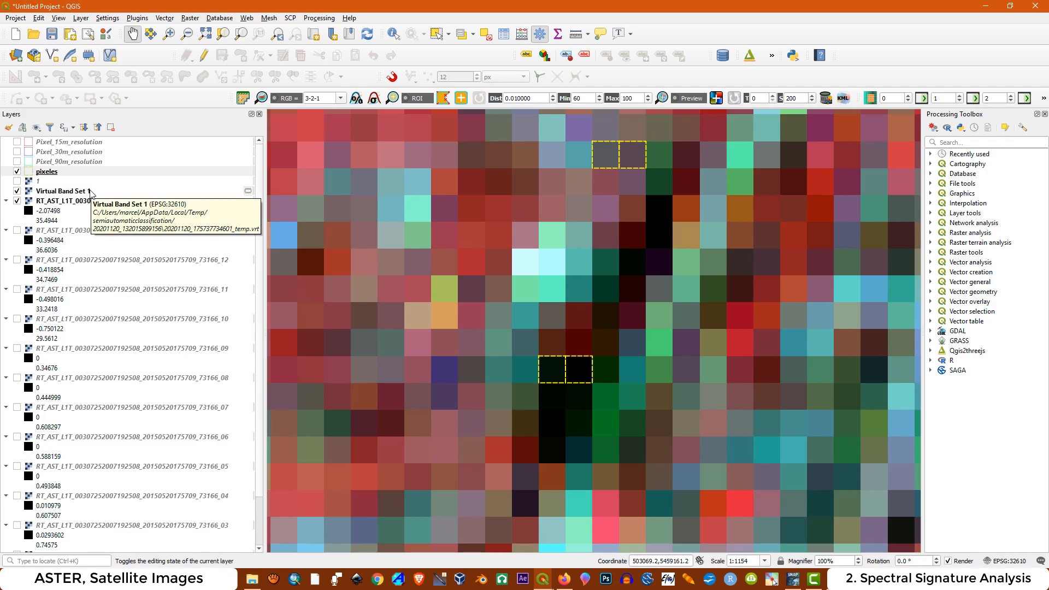
Consult the ASTER Bands table on Wikipedia in Firefox for band wavelengths and resolutions, and return to QGIS.
left_click(568, 583)
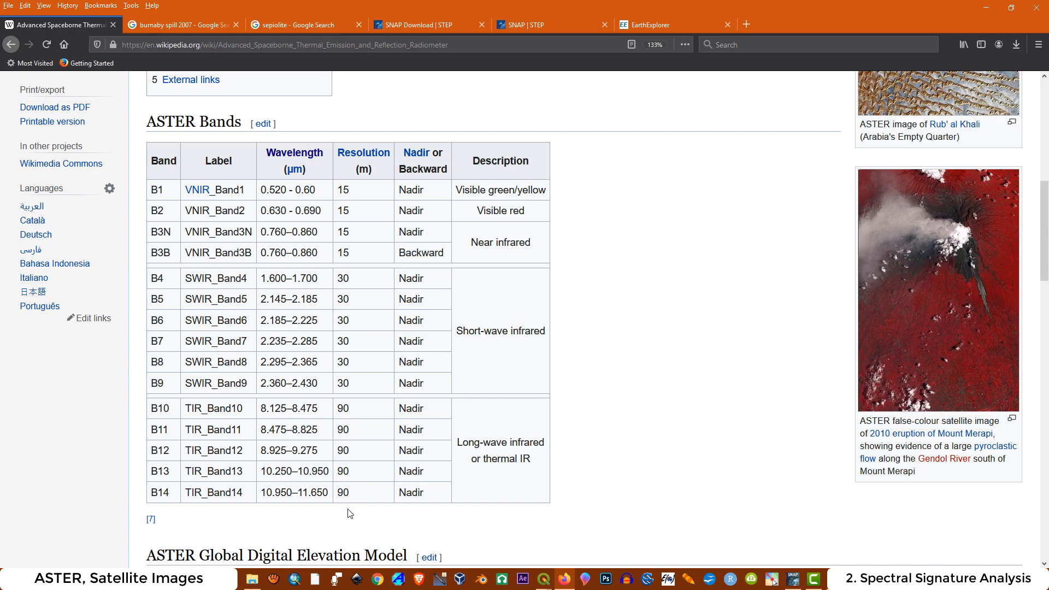
left_click(986, 7)
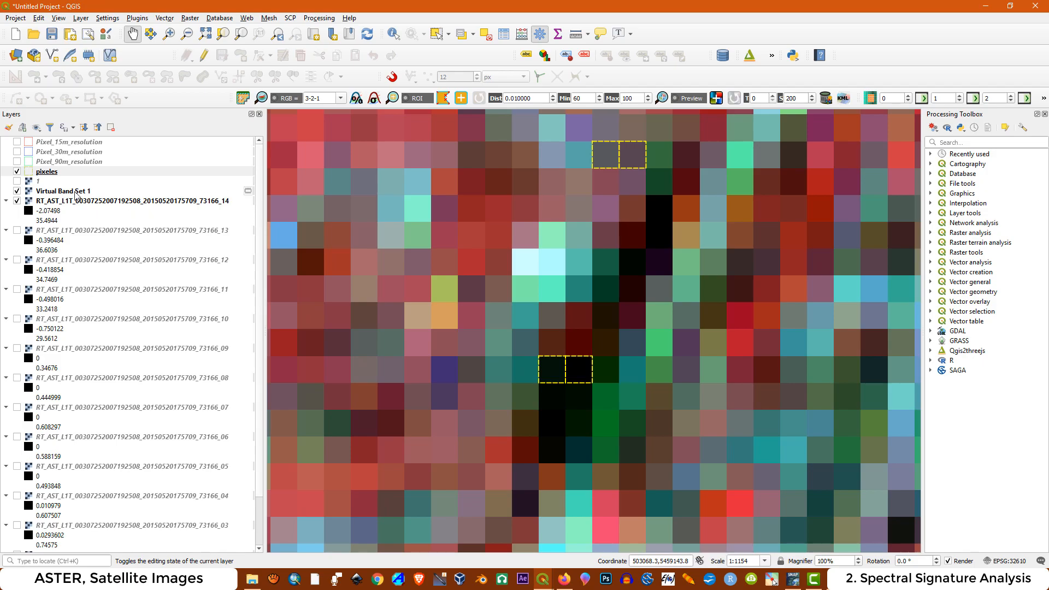
Remove the Virtual Band Set 1 composite layer from the project.
right_click(64, 193)
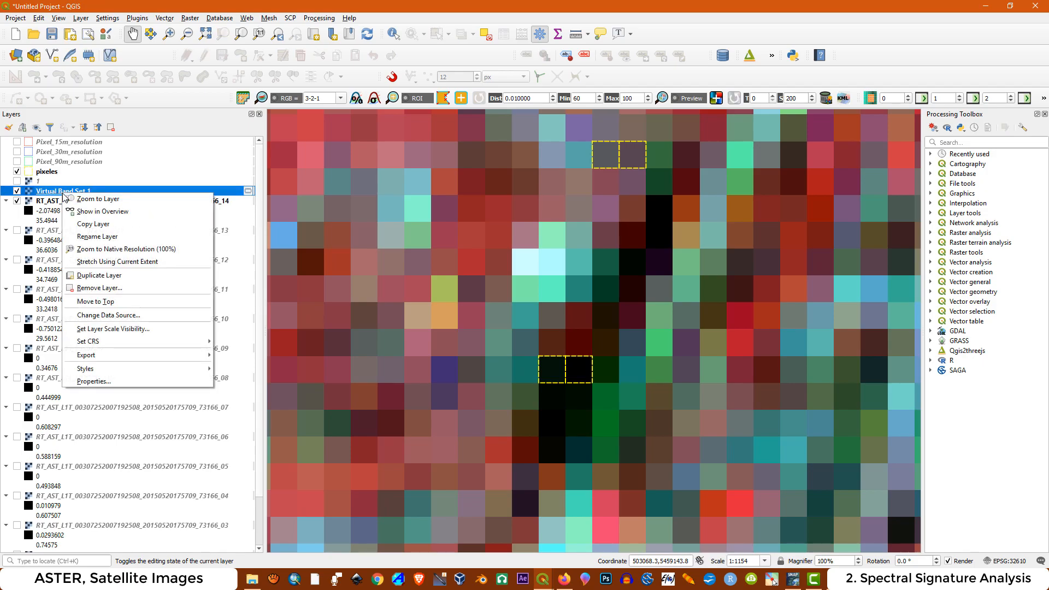
left_click(113, 289)
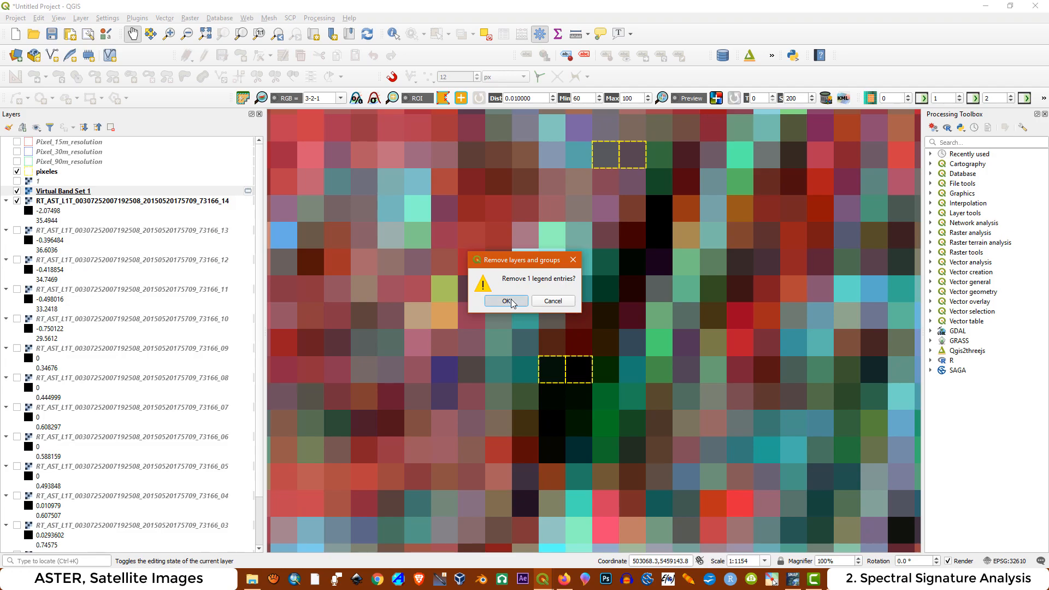
left_click(510, 299)
scroll(158, 292, "down", 2)
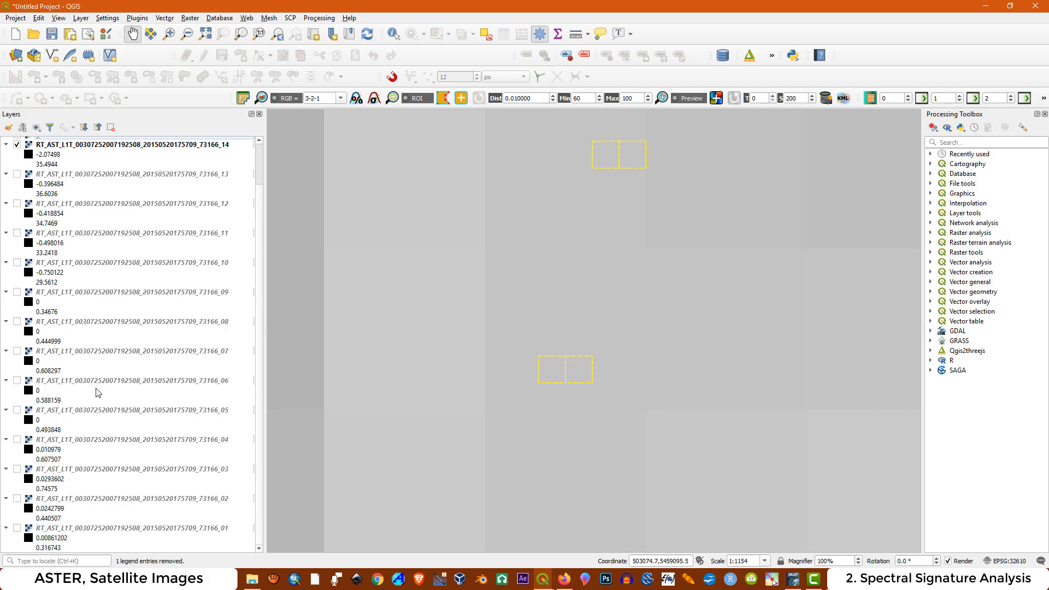
scroll(206, 485, "up", 2)
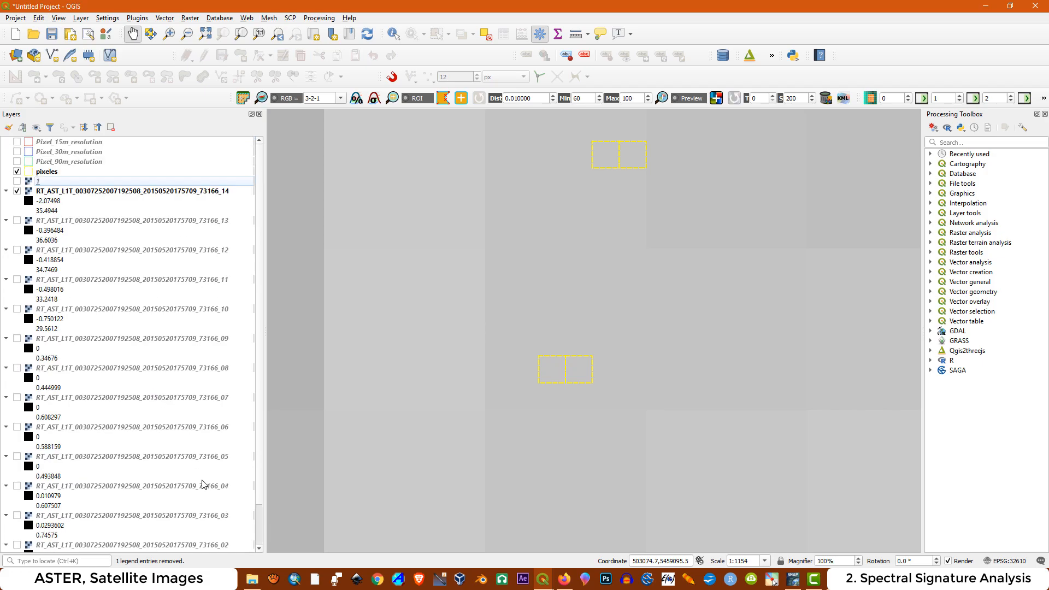
Remove the ASTER thermal band layers 14, 13, 12, 11 and 10 from the project one after another.
right_click(69, 192)
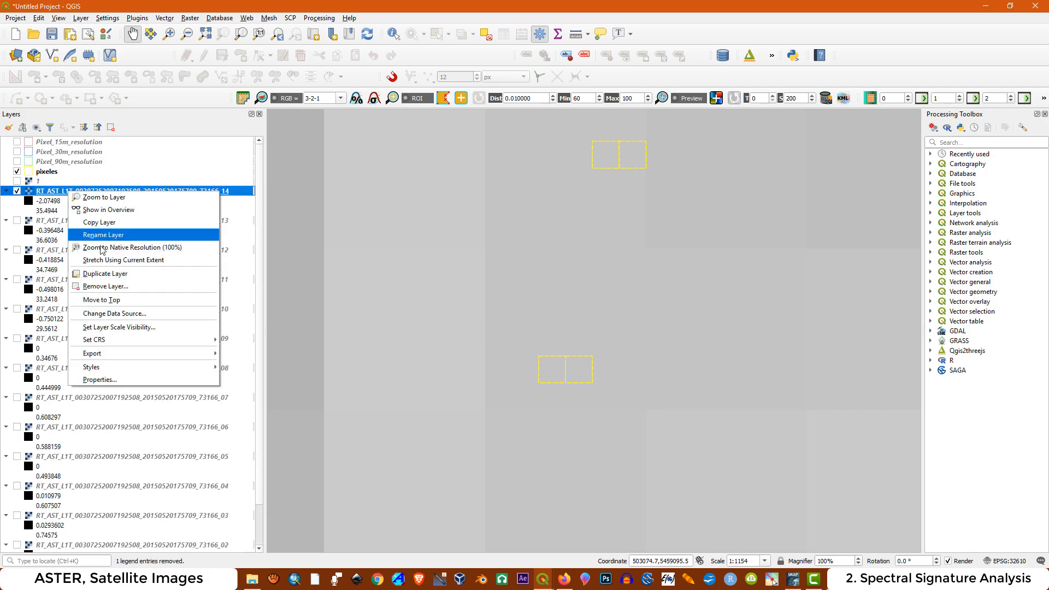
left_click(113, 287)
left_click(508, 302)
right_click(133, 194)
left_click(167, 289)
left_click(509, 304)
right_click(128, 194)
left_click(163, 288)
left_click(509, 305)
right_click(104, 189)
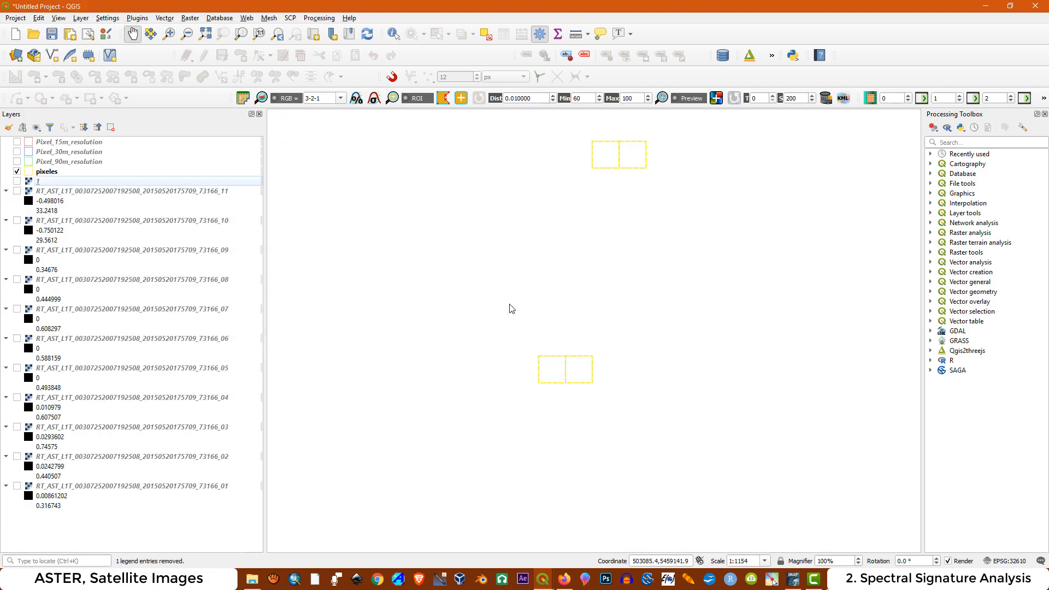
left_click(137, 284)
left_click(508, 302)
right_click(206, 192)
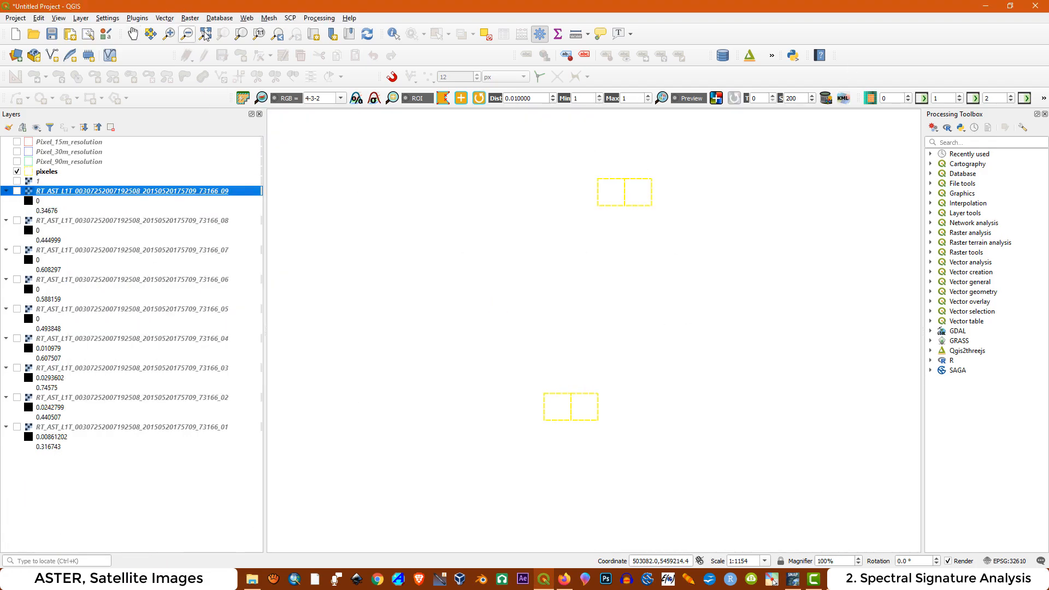
Open the Semi-Automatic Classification Plugin's Band set definition, refresh the single band list and clear all bands from Band set 1.
left_click(290, 19)
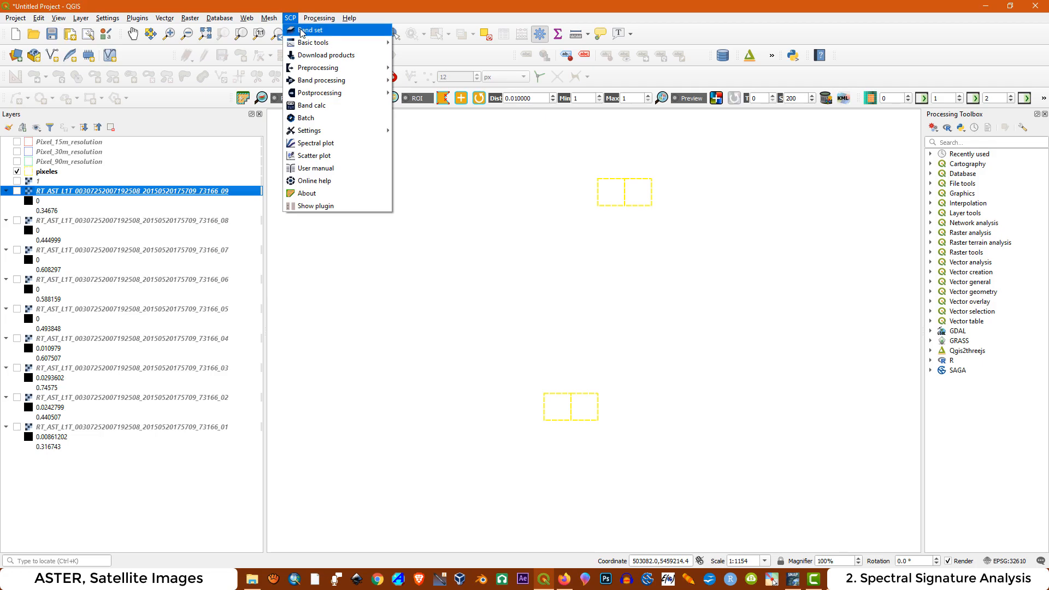
left_click(302, 31)
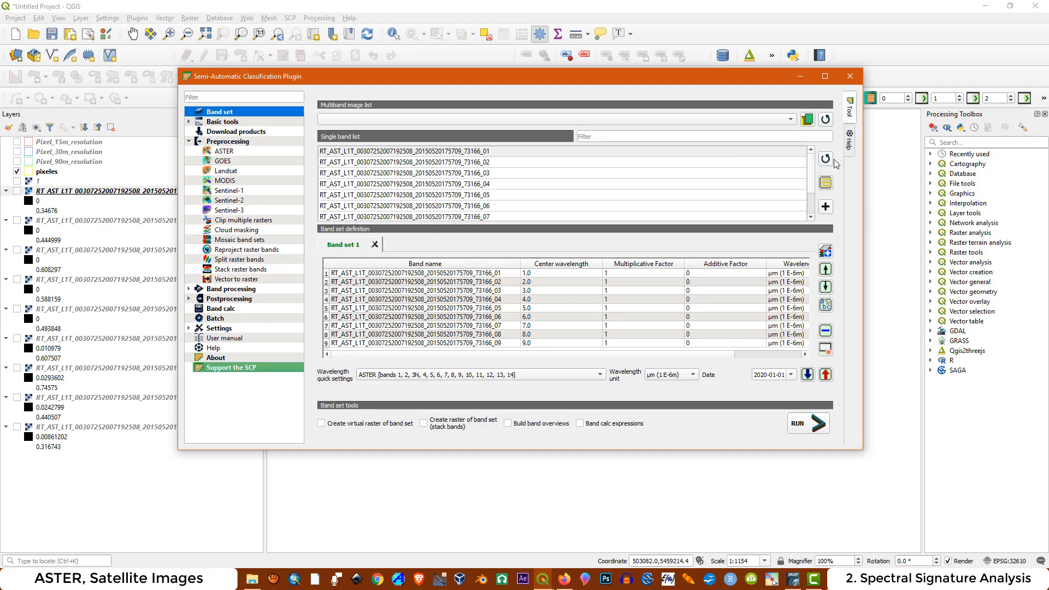
left_click(811, 169)
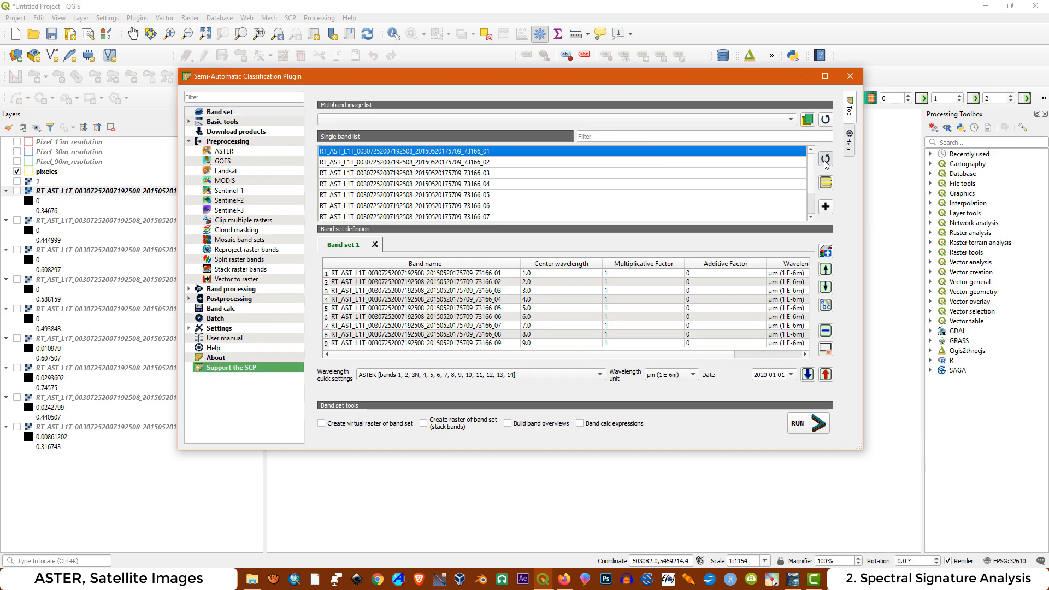
left_click(825, 159)
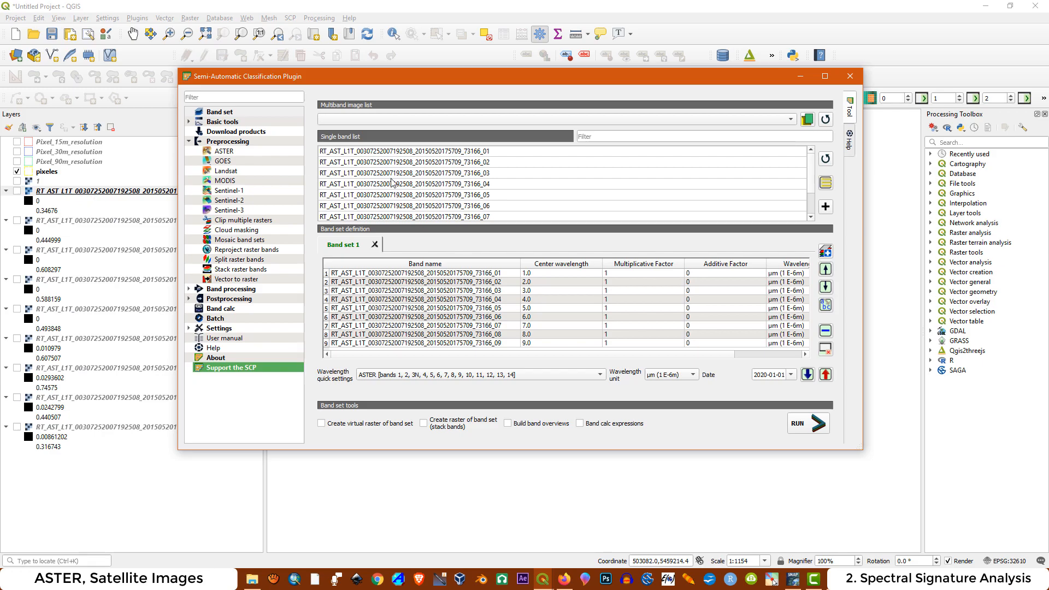
left_click(829, 352)
left_click(540, 299)
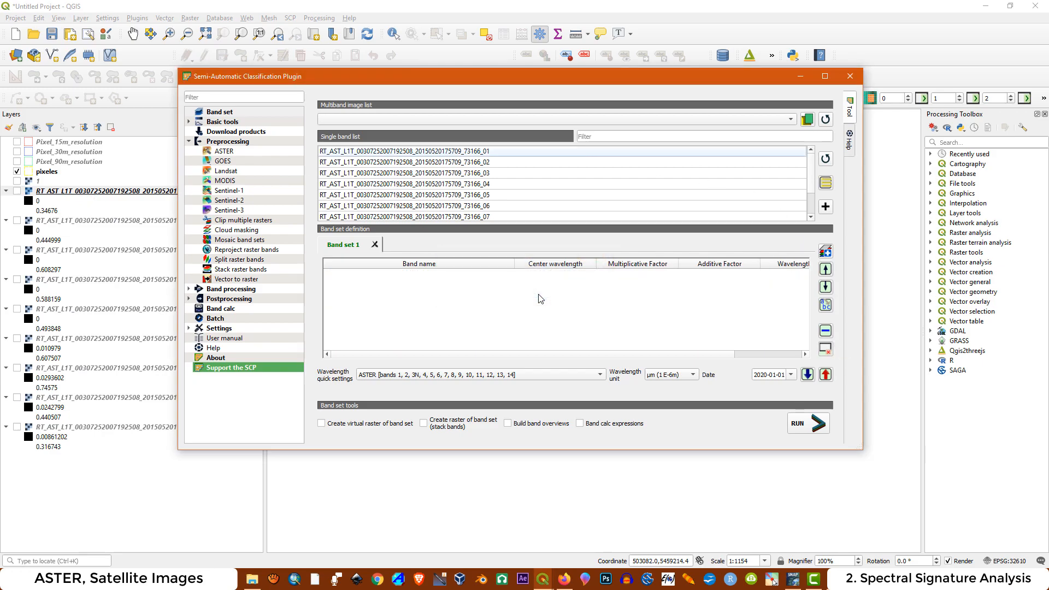
Add all listed single bands, ASTER 01 to 09, to Band set 1.
scroll(505, 179, "down", 1)
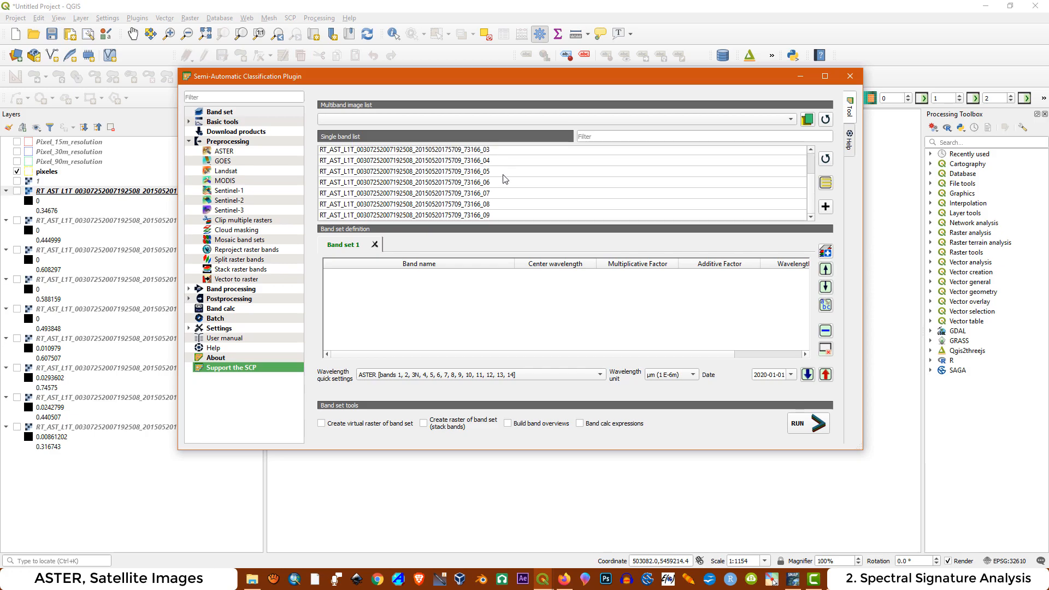
key("ctrl+a")
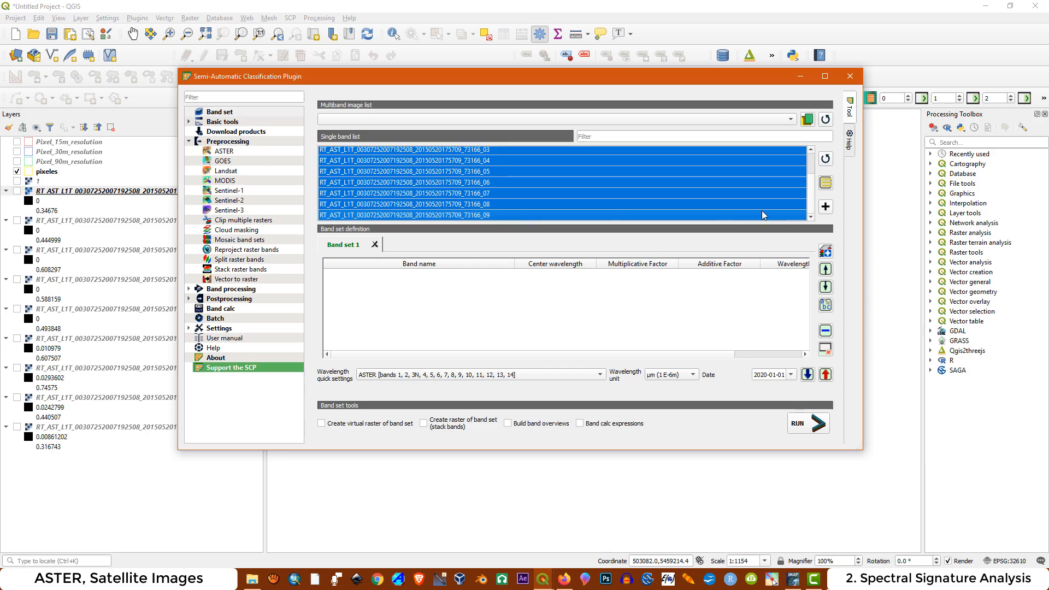
left_click(825, 208)
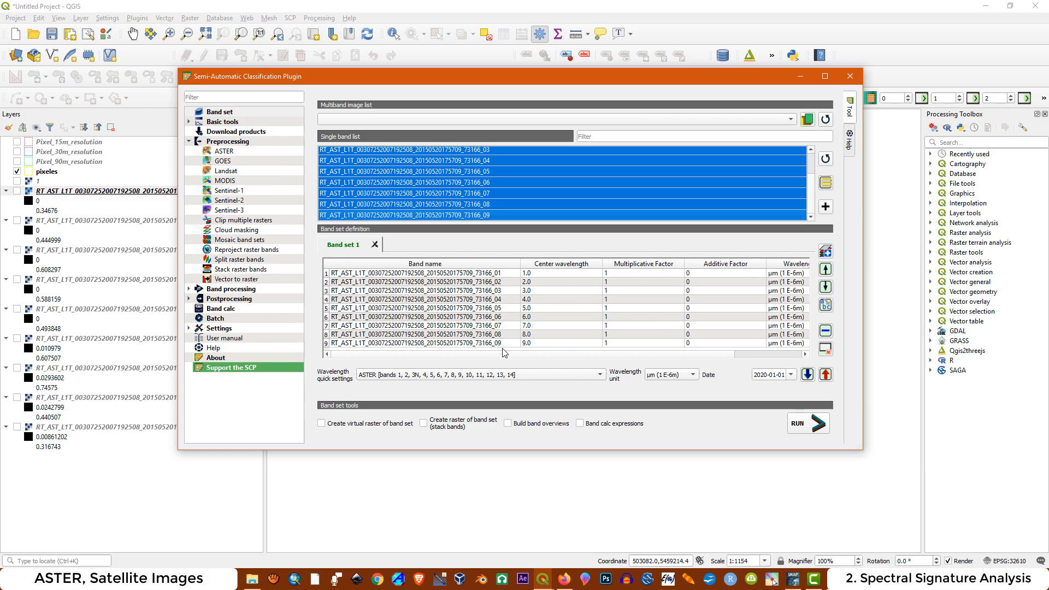
Try to assign ASTER center wavelengths to the bands by reselecting the ASTER wavelength quick setting.
left_click(387, 375)
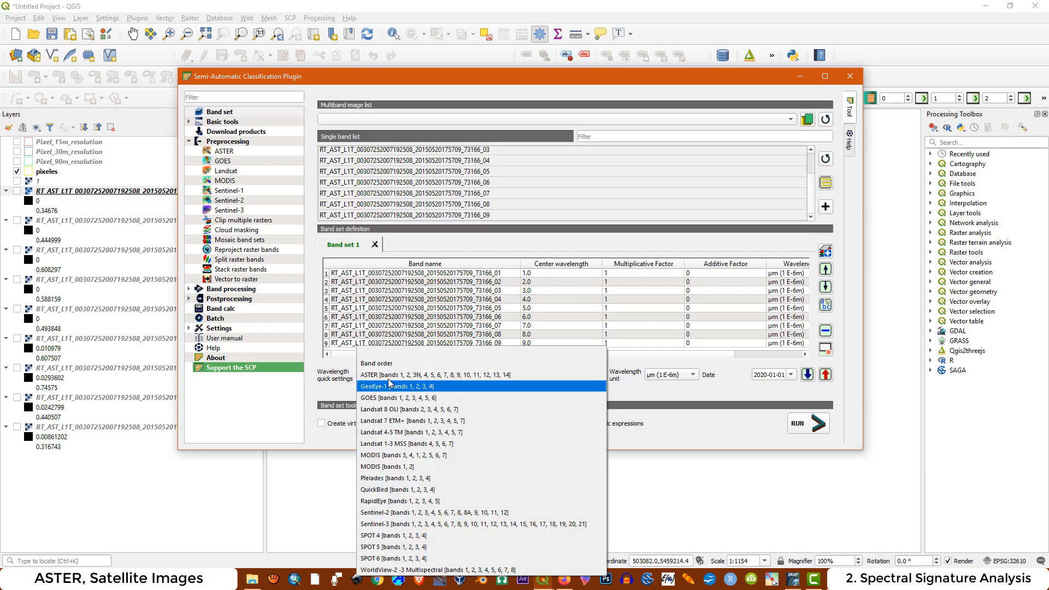
left_click(389, 376)
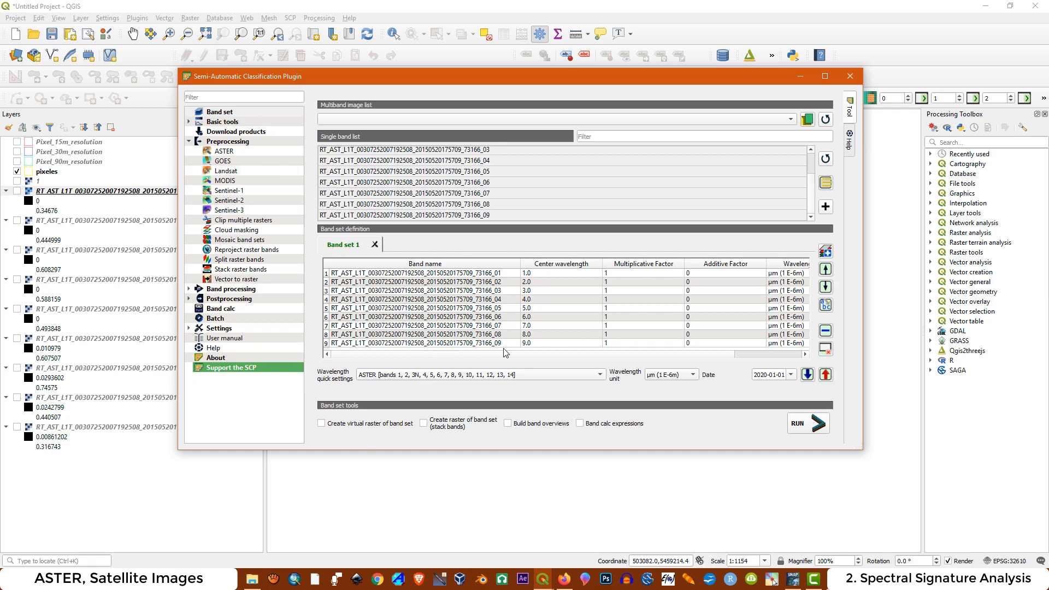
left_click(529, 379)
left_click(528, 376)
left_click(541, 274)
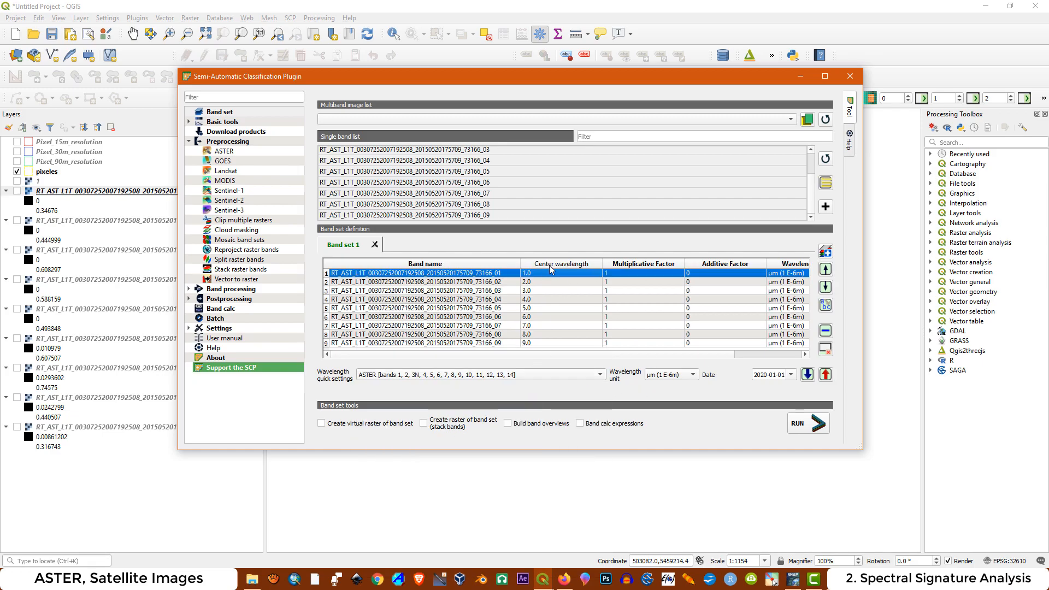
left_click(535, 274)
left_click_drag(536, 275, 531, 292)
left_click(535, 376)
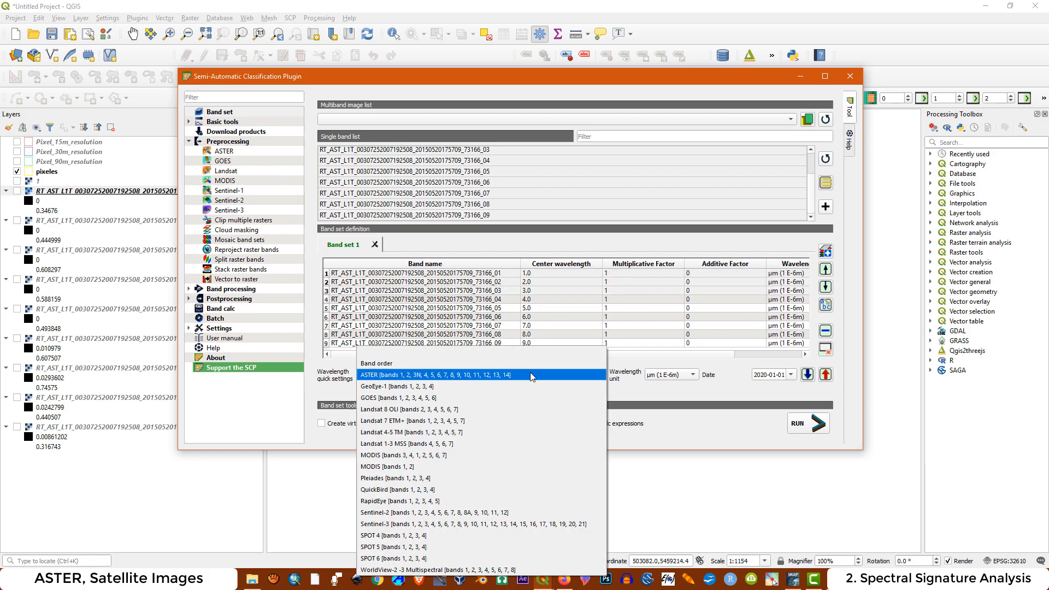
left_click(468, 377)
Switch the wavelength quick settings to GeoEye-1 and back to ASTER to load the ASTER center wavelengths for Band set 1.
left_click(468, 376)
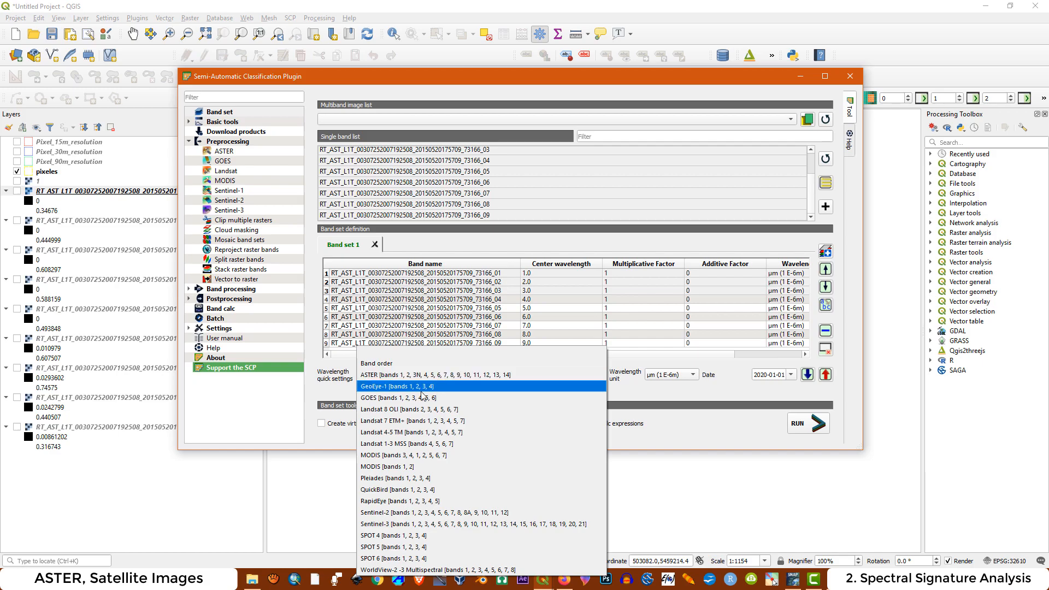
left_click(419, 386)
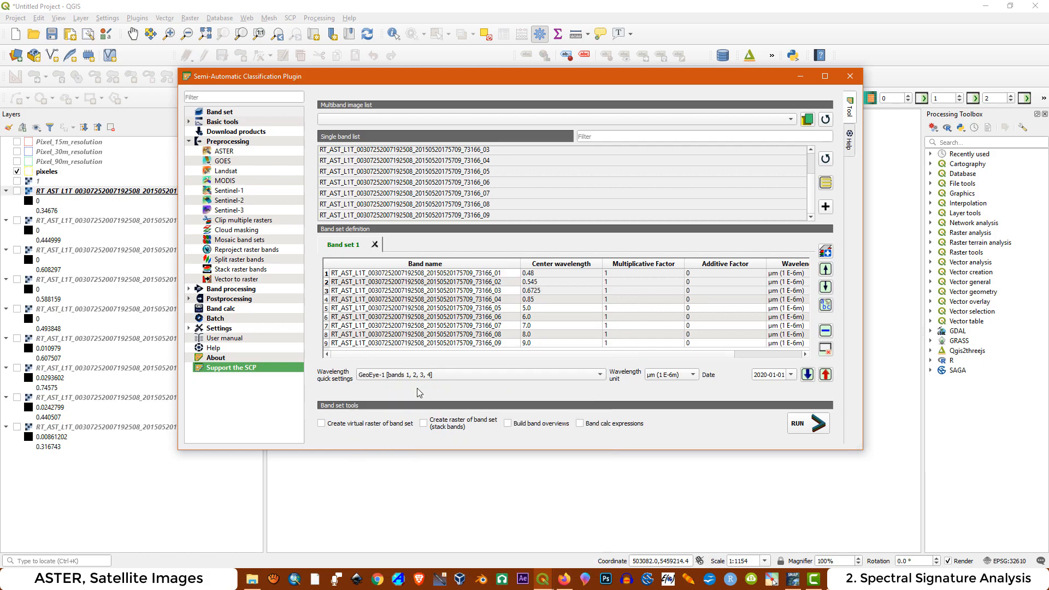
left_click(452, 374)
left_click(445, 366)
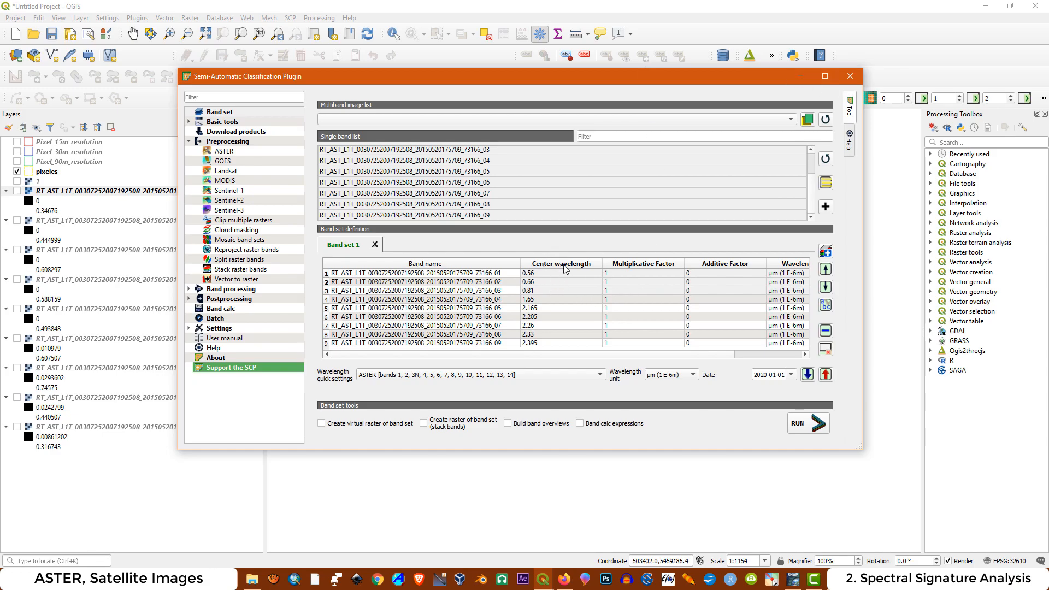
Compare the band set's center wavelengths with the ASTER Bands table on Wikipedia in Firefox, and return to QGIS.
left_click(571, 582)
left_click_drag(499, 4, 1047, 8)
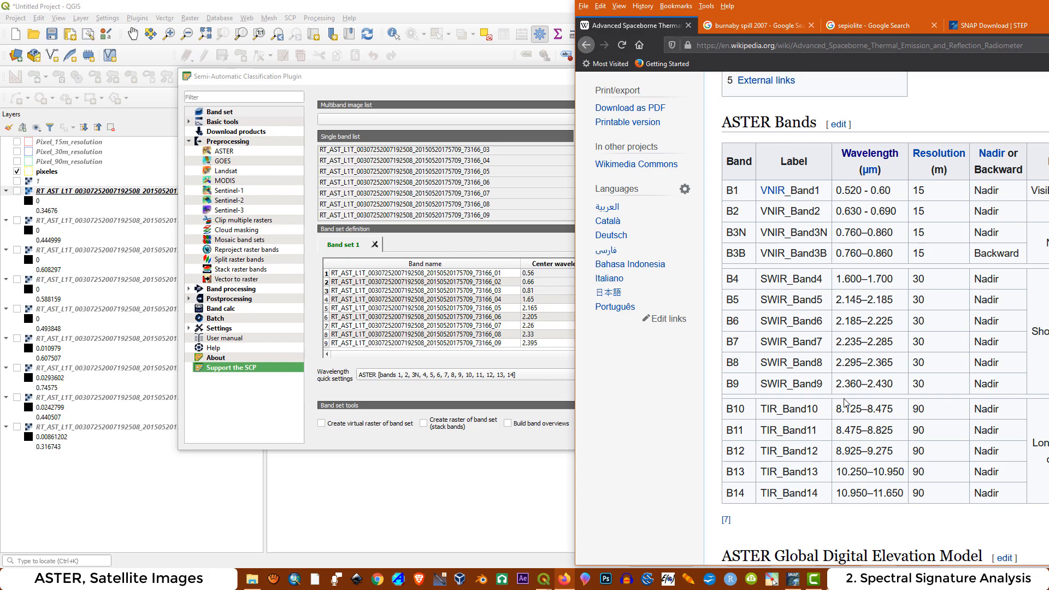
left_click_drag(896, 4, 646, 43)
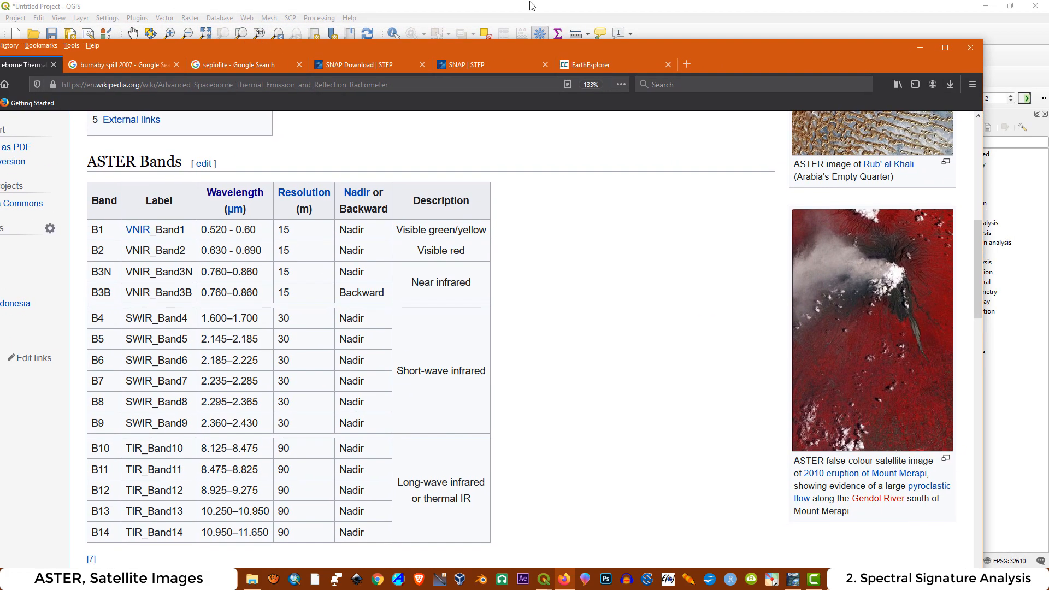
left_click(773, 581)
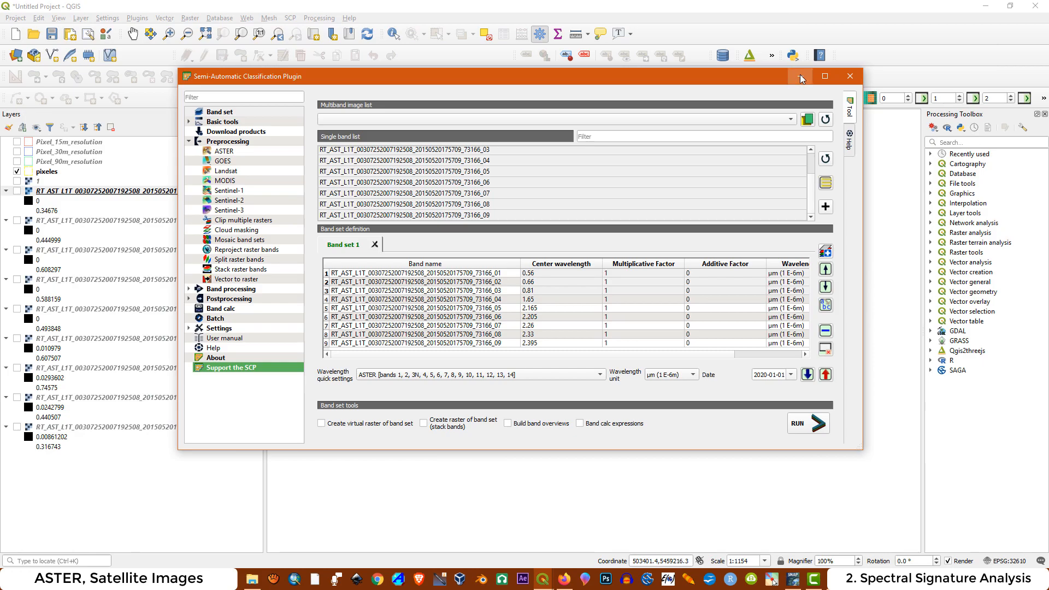
Minimize the plugin window and display Band set 1 as a 3-2-1 RGB color composite.
left_click(801, 77)
left_click(340, 98)
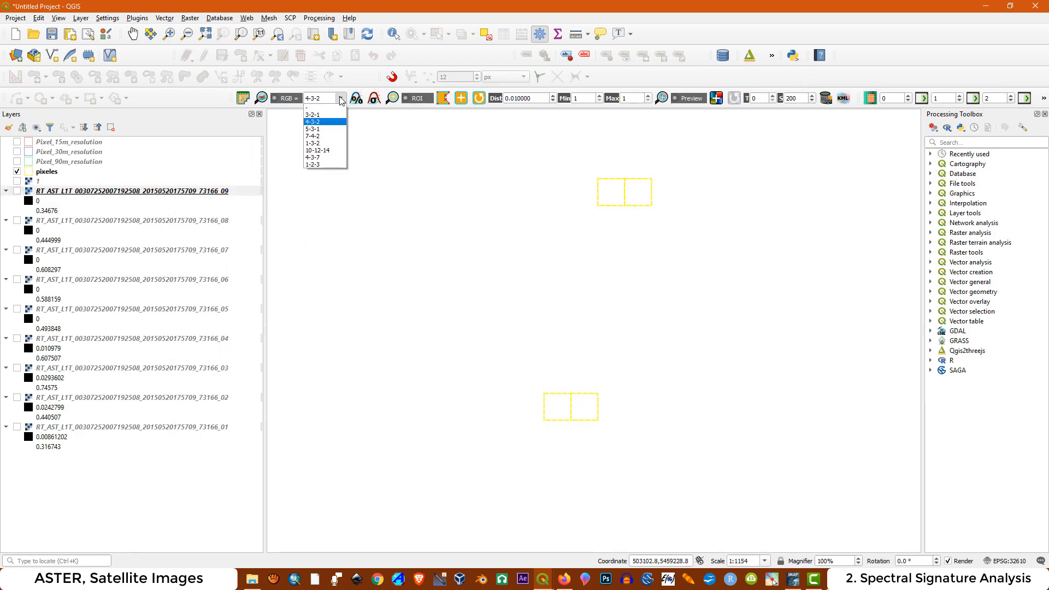
left_click(320, 115)
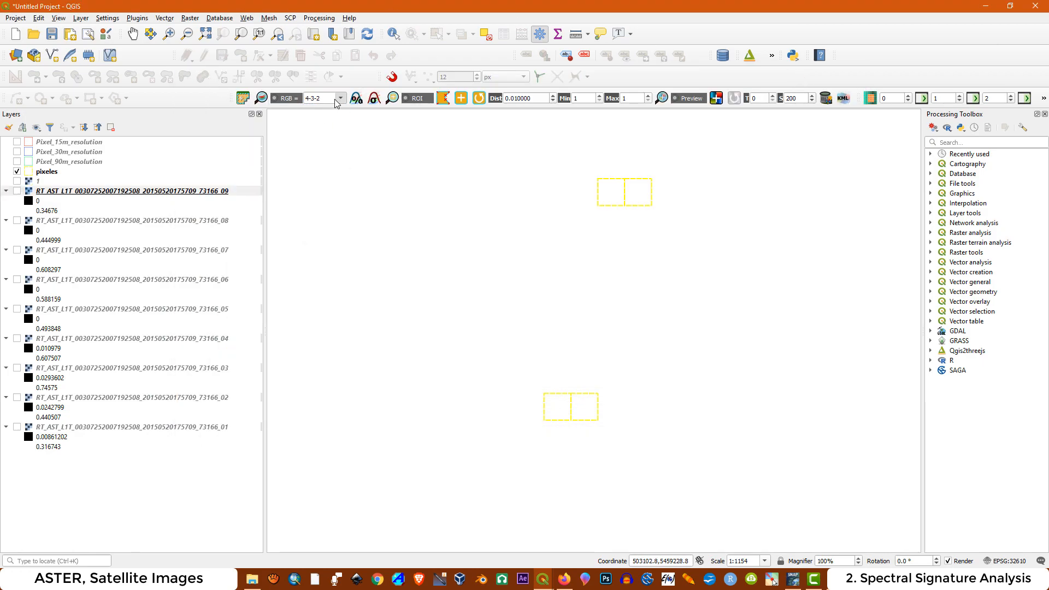
left_click(341, 98)
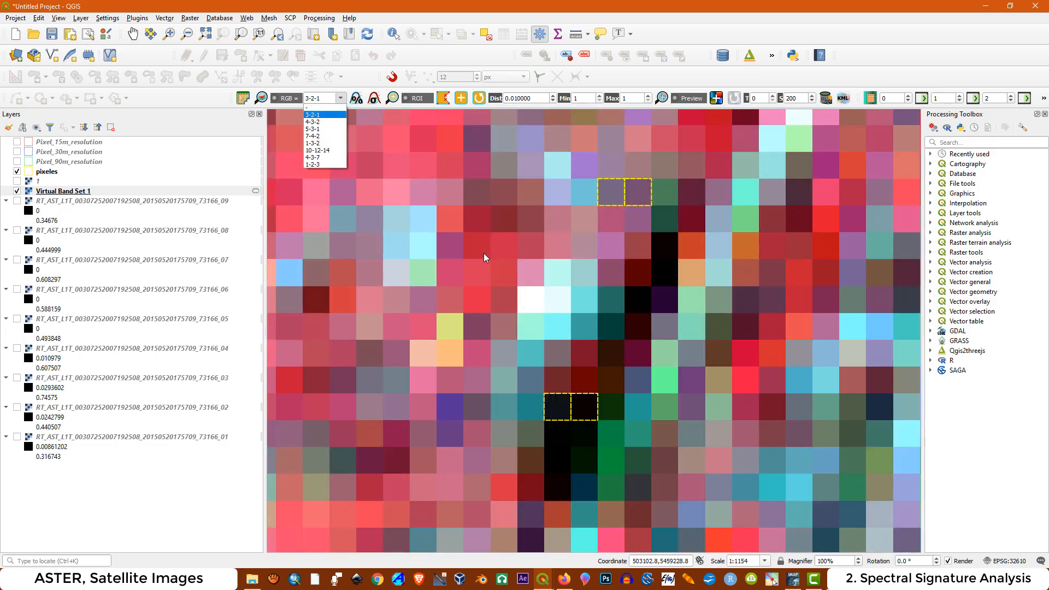
left_click(342, 98)
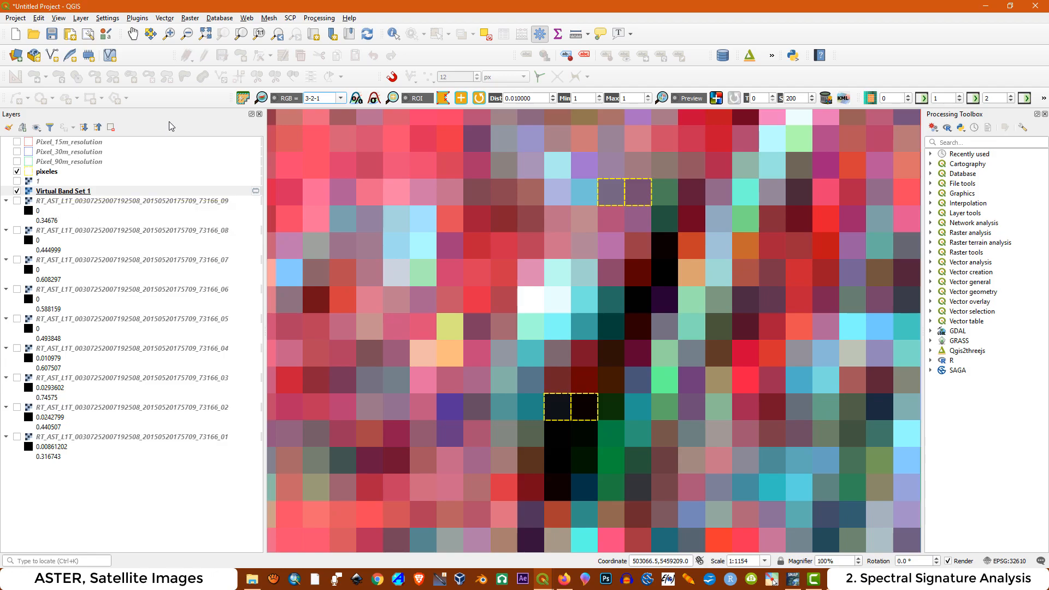
Show the SCP Dock with its ROI & Signature list.
right_click(174, 102)
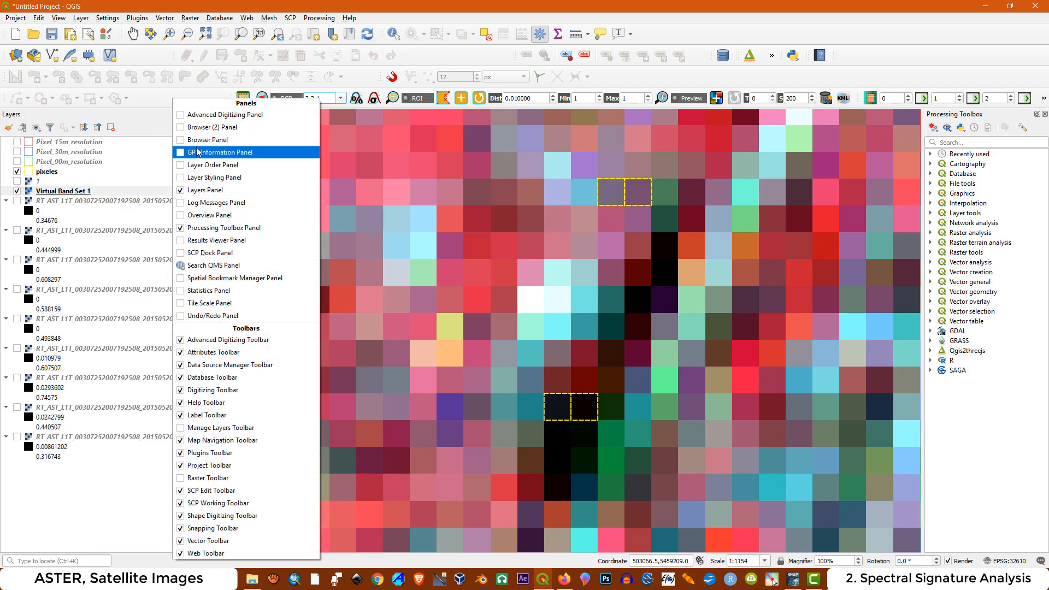
left_click(182, 255)
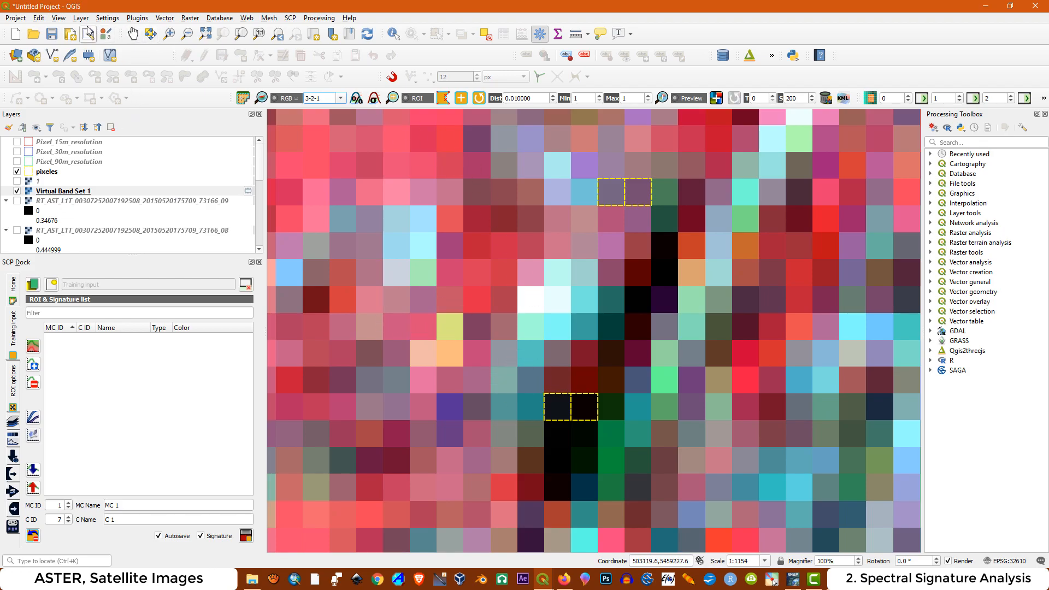
Check the Semi-Automatic Classification Plugin entry in the plugin manager, and close the manager.
left_click(133, 22)
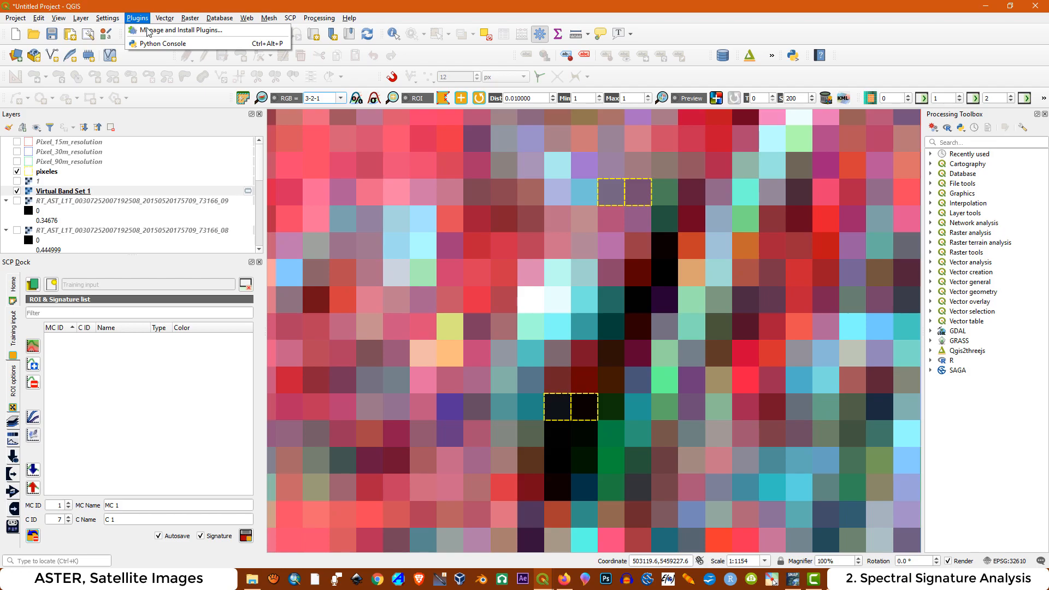
left_click(150, 31)
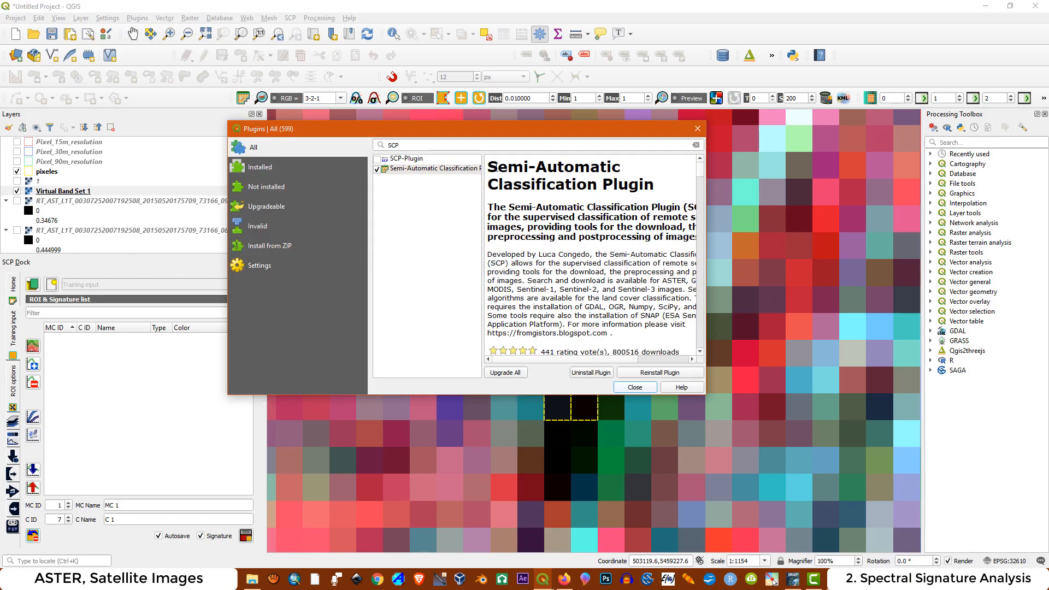
left_click(423, 171)
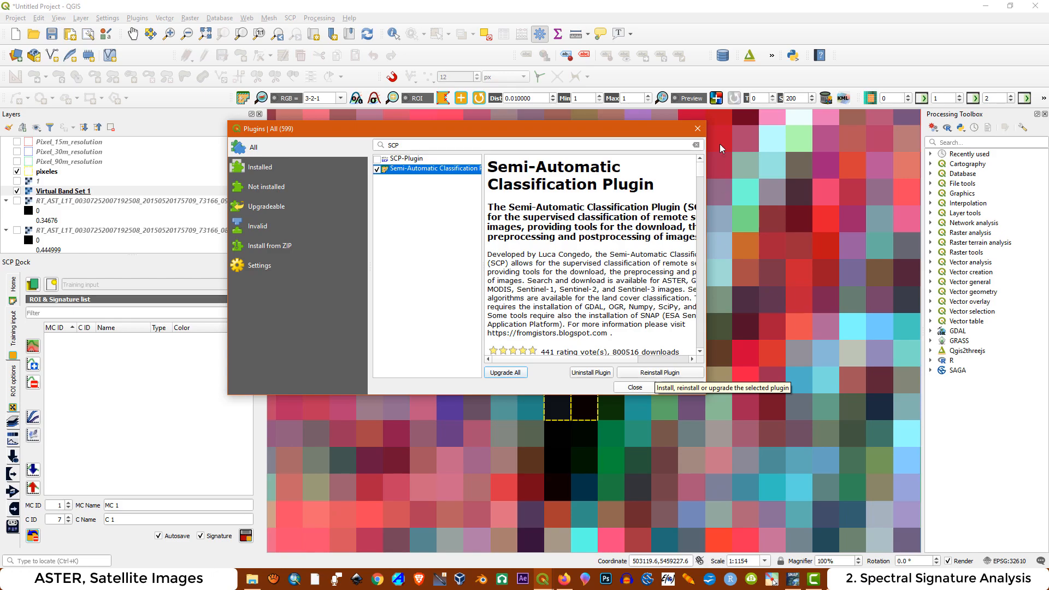
left_click(696, 130)
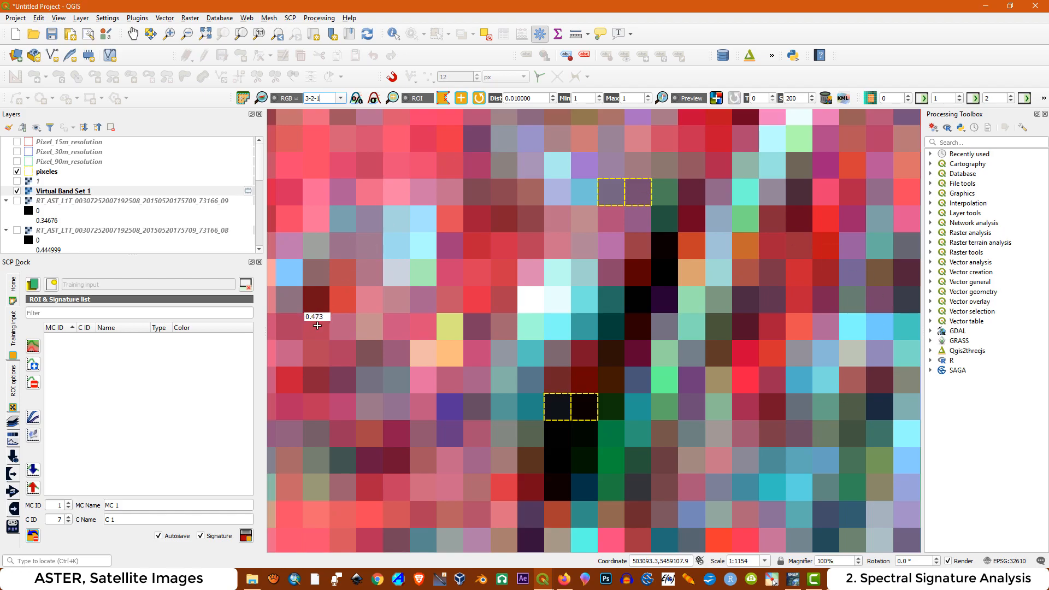
Create the SCP training input T_2007.scp in the Burnaby Training folder, replacing the existing file.
left_click(52, 284)
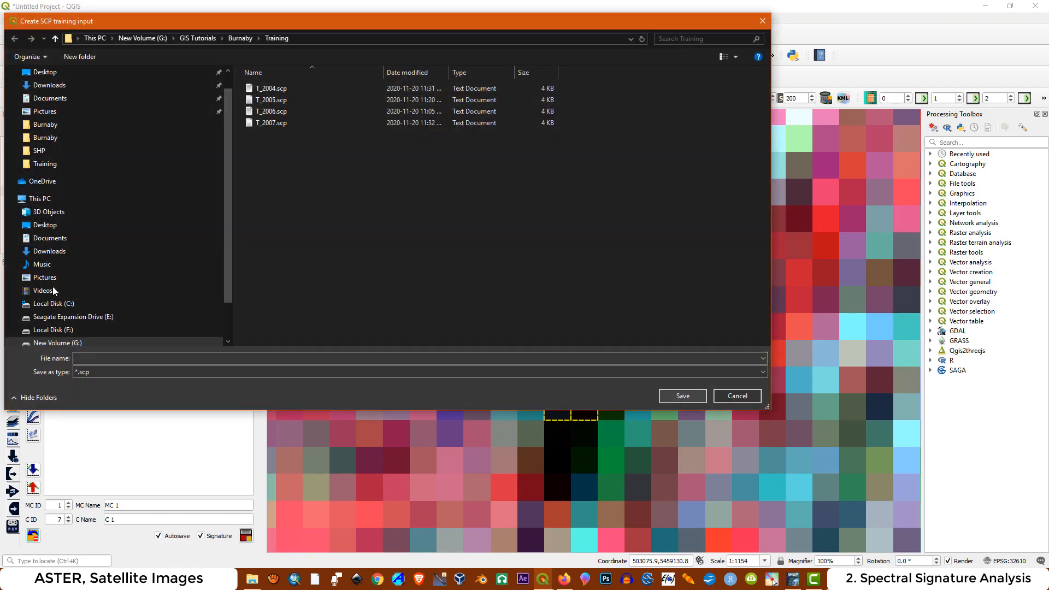
left_click(270, 122)
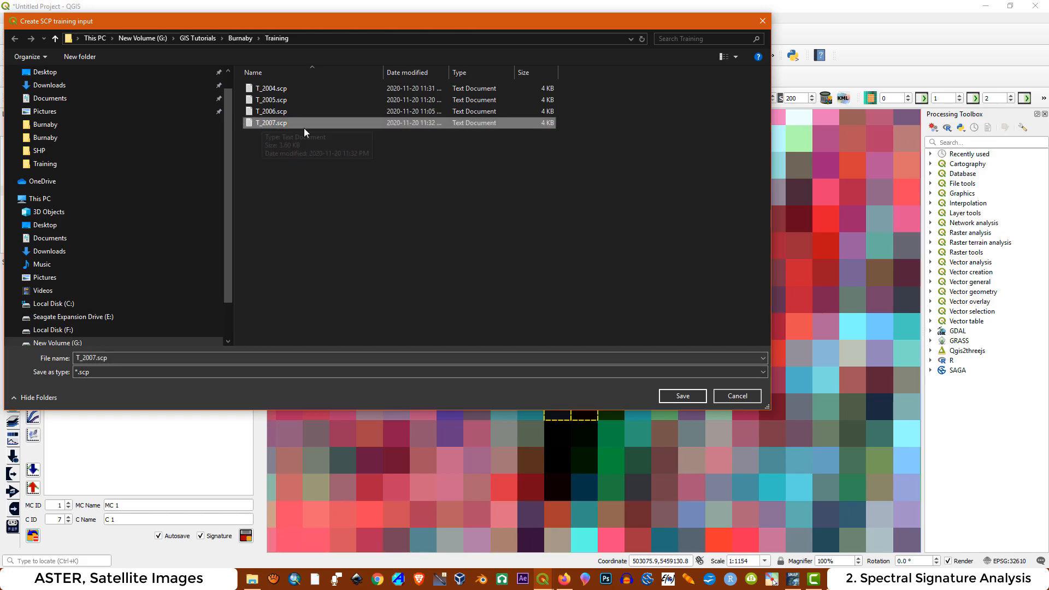
left_click(683, 394)
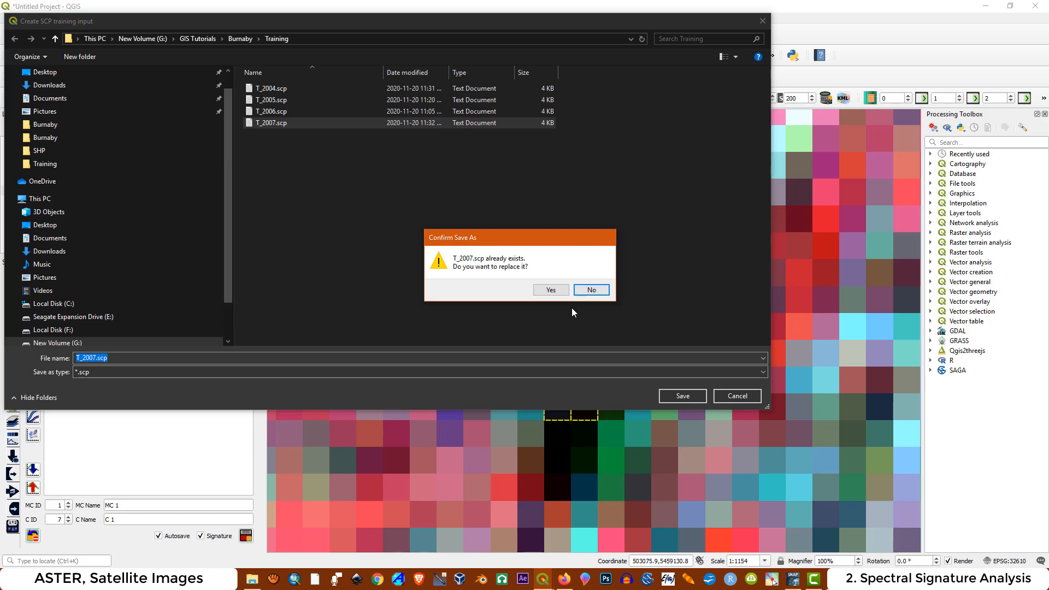
left_click(542, 292)
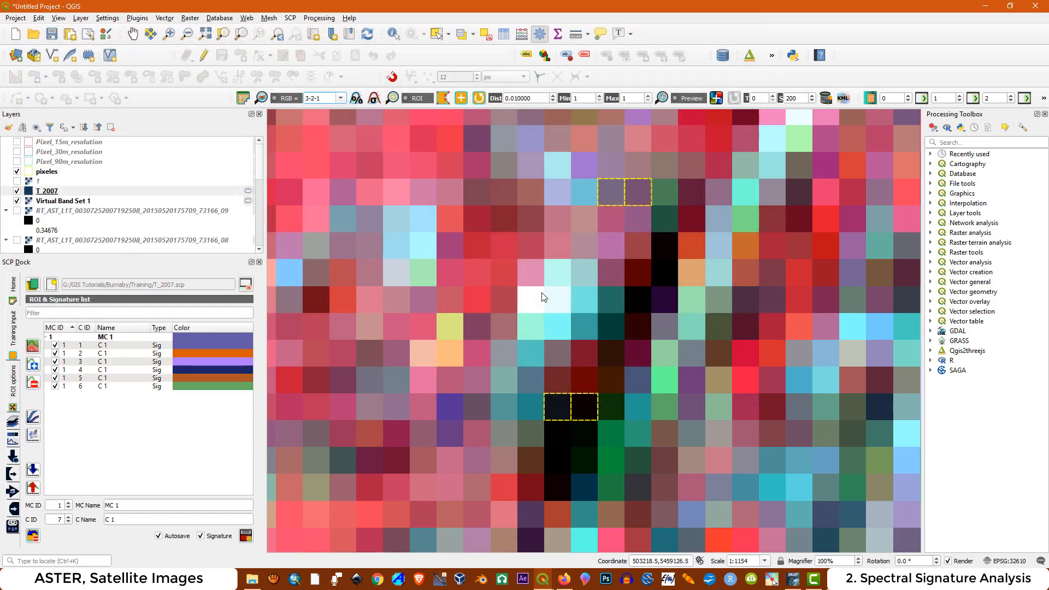
Delete all existing signatures from the T_2007 training input's ROI & Signature list.
mouse_move(79, 407)
left_mouse_down()
mouse_move(90, 362)
mouse_move(113, 350)
left_mouse_up()
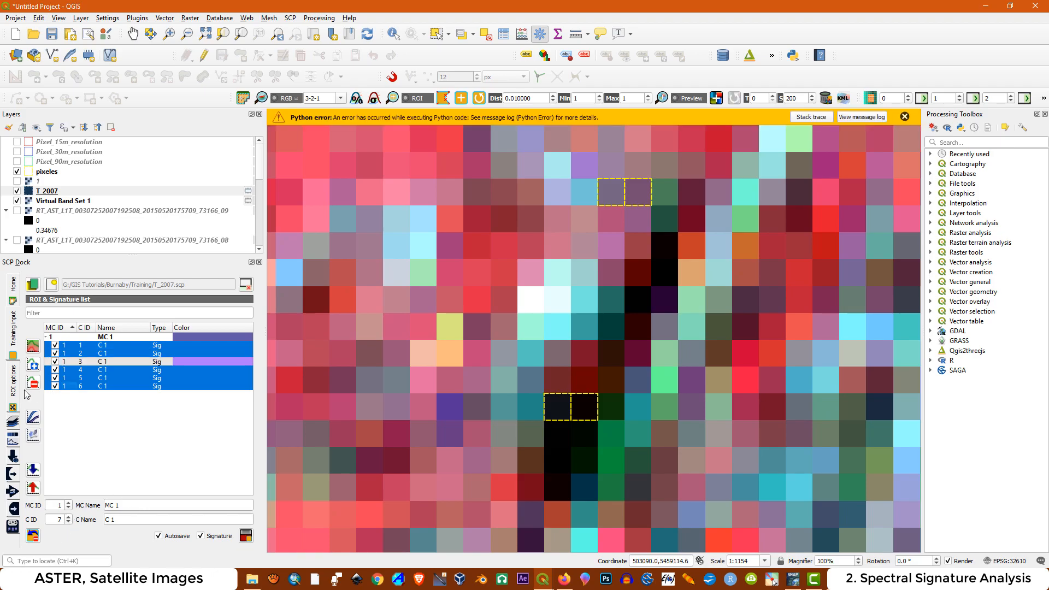
left_click(34, 384)
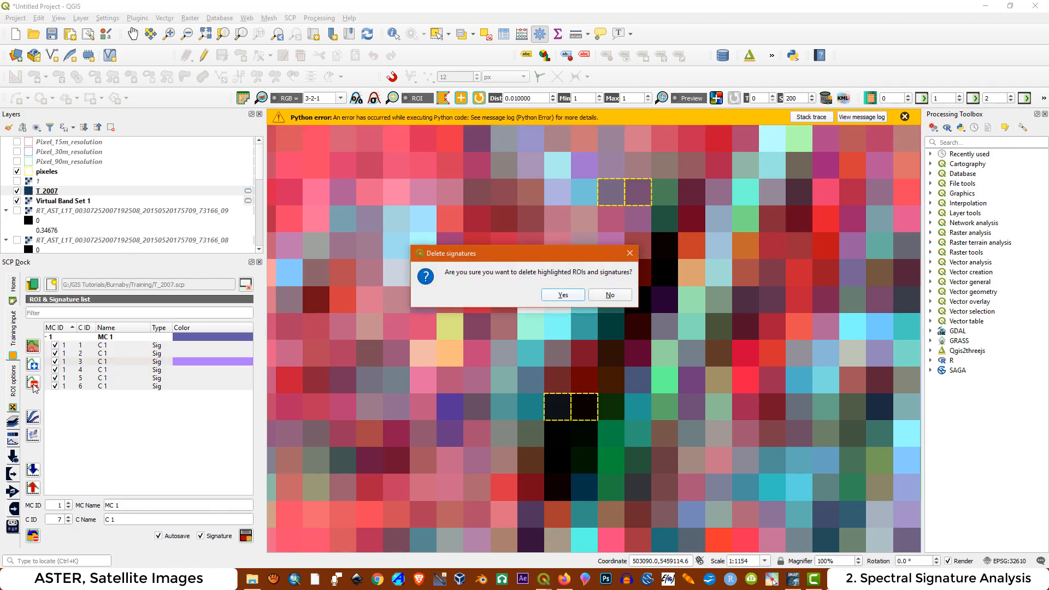
left_click(562, 295)
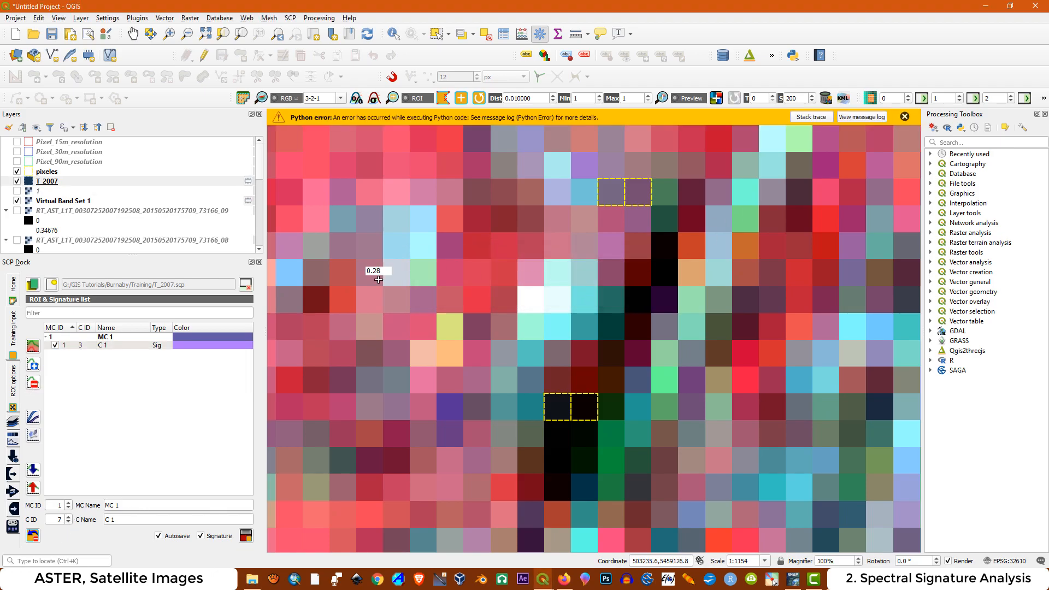
left_click(48, 346)
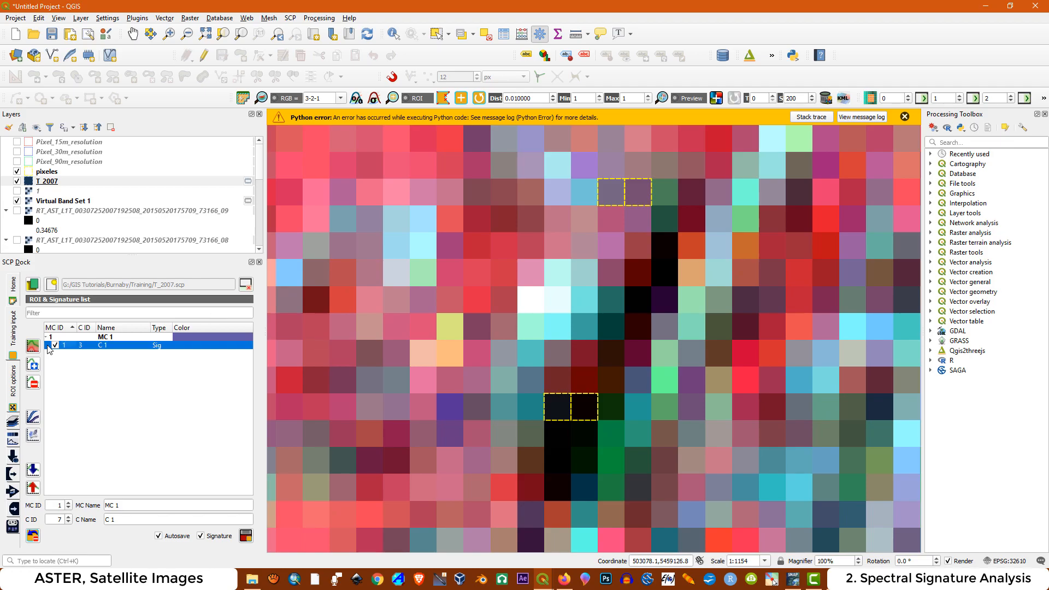
left_click(33, 383)
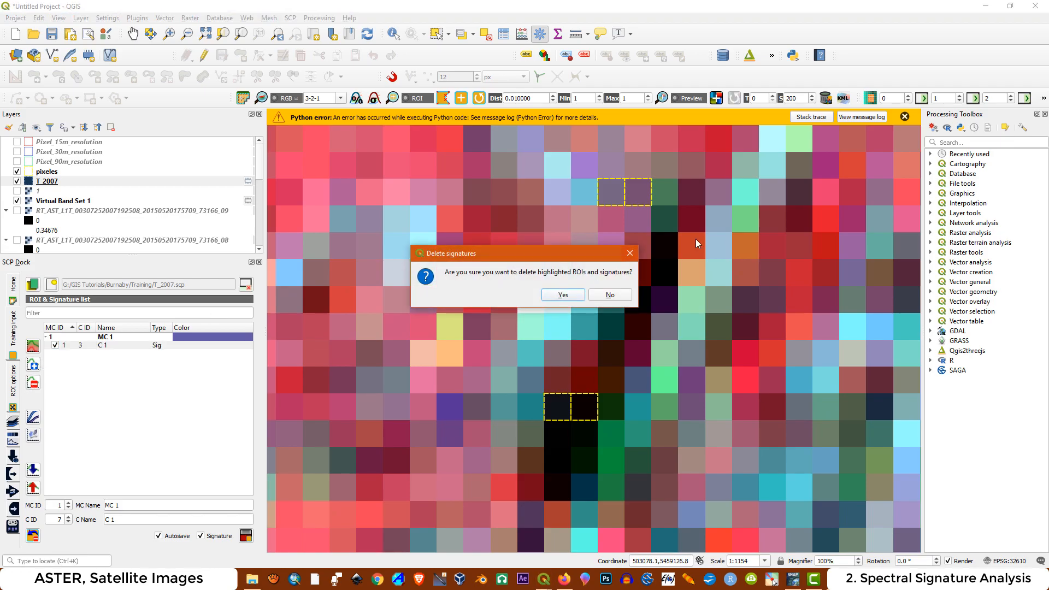
left_click(569, 298)
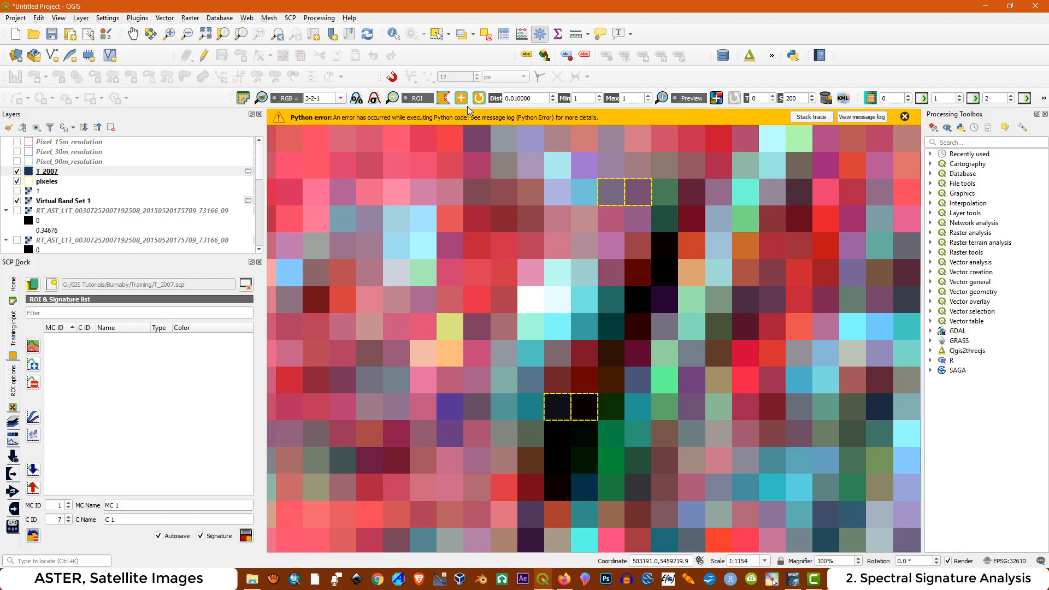
Create single-pixel ROIs with minimum and maximum size 1 on the six outlined pixels, and save them with signatures as C ID 1 to 6.
left_click(568, 98)
left_click(632, 98)
left_click(462, 99)
scroll(561, 403, "down", 1)
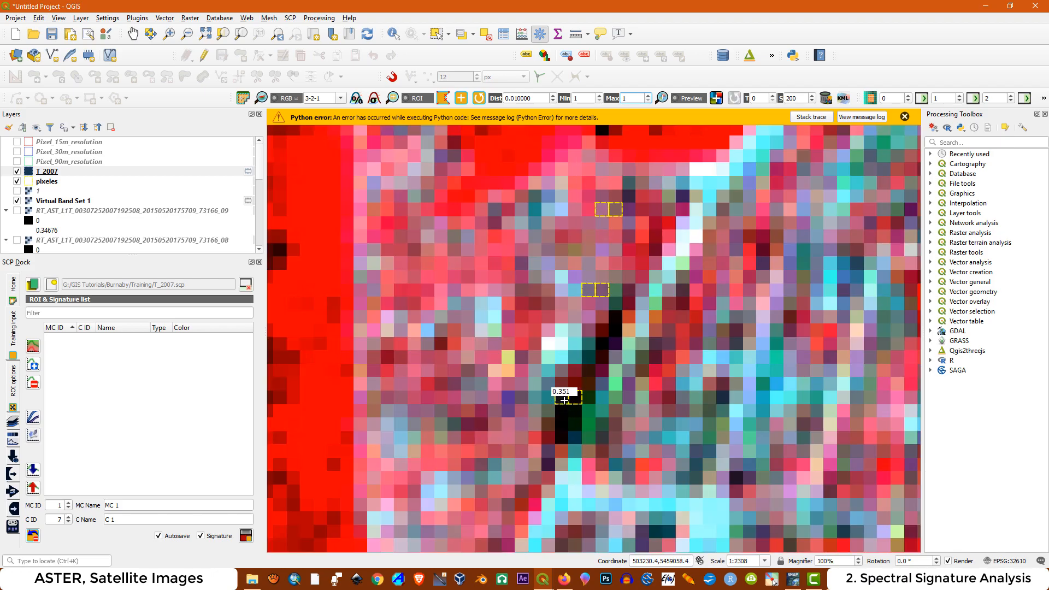
left_click(564, 400)
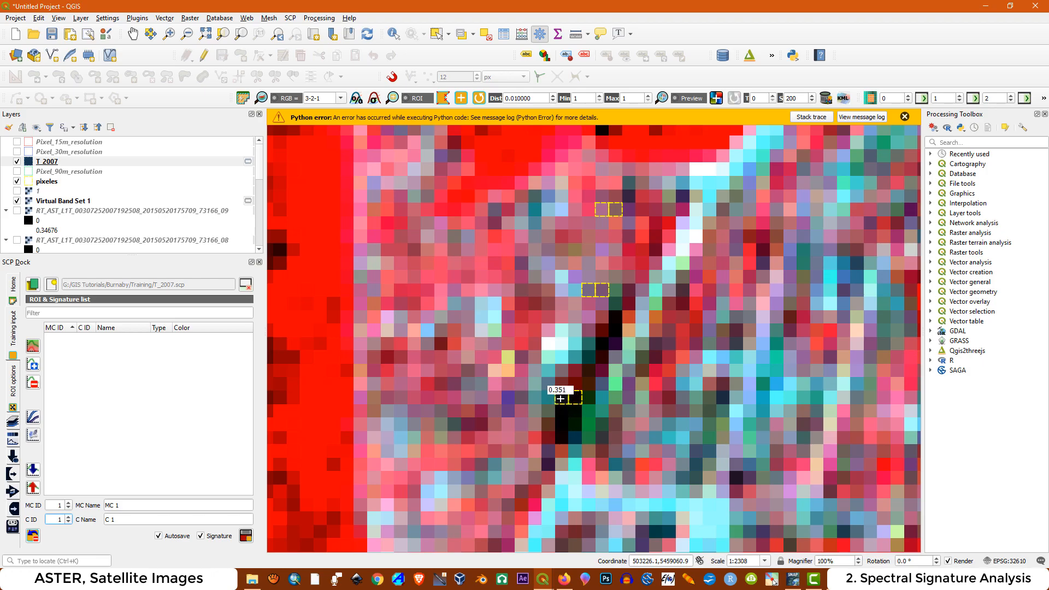
left_click(560, 399)
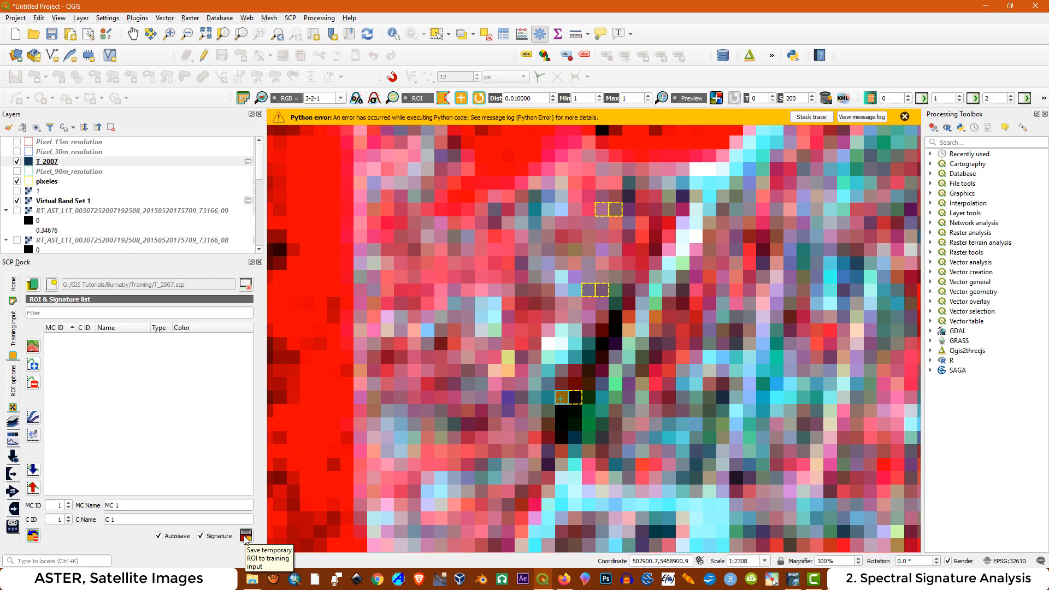
left_click(246, 536)
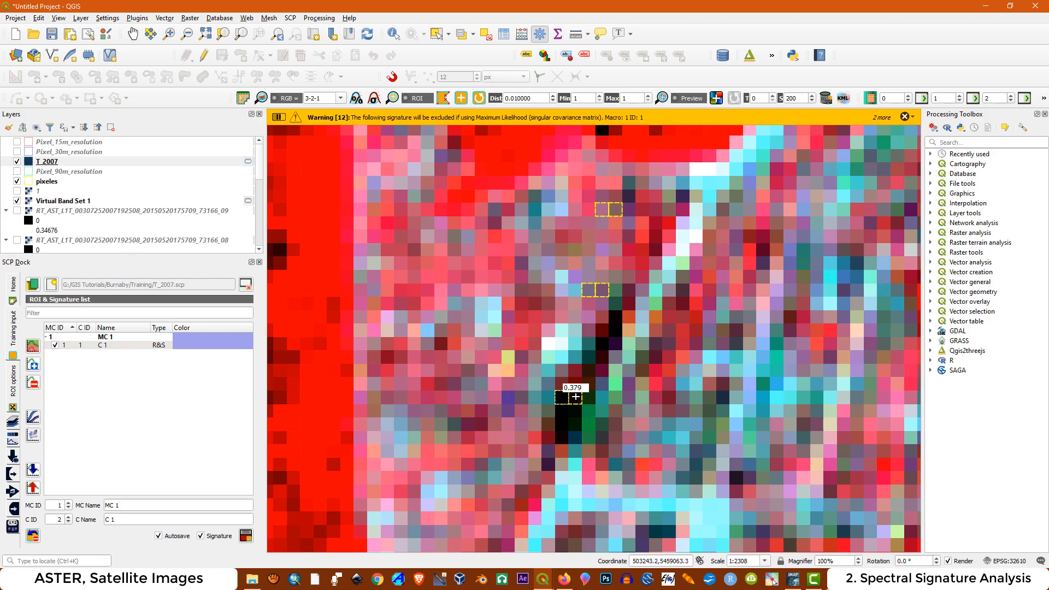
left_click(575, 396)
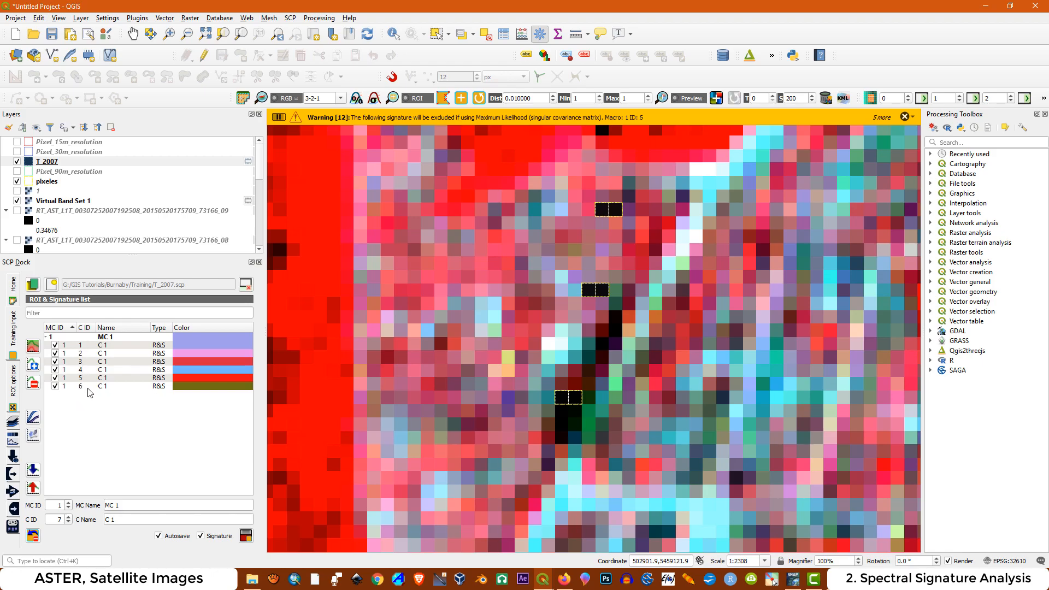
Make the simple fill of the T_2007 training layer transparent in its symbology.
right_click(50, 164)
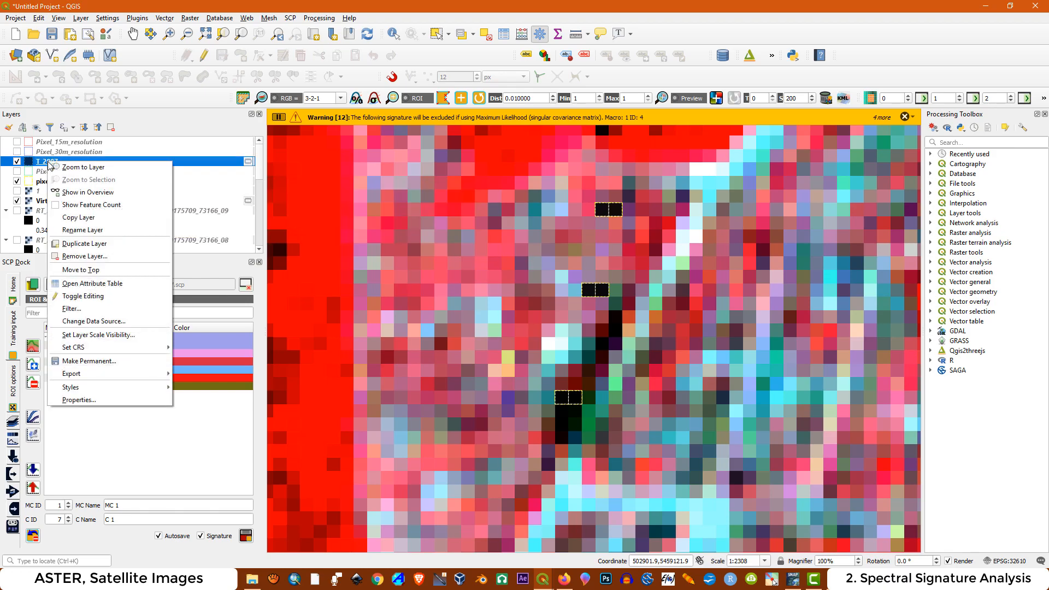
left_click(79, 400)
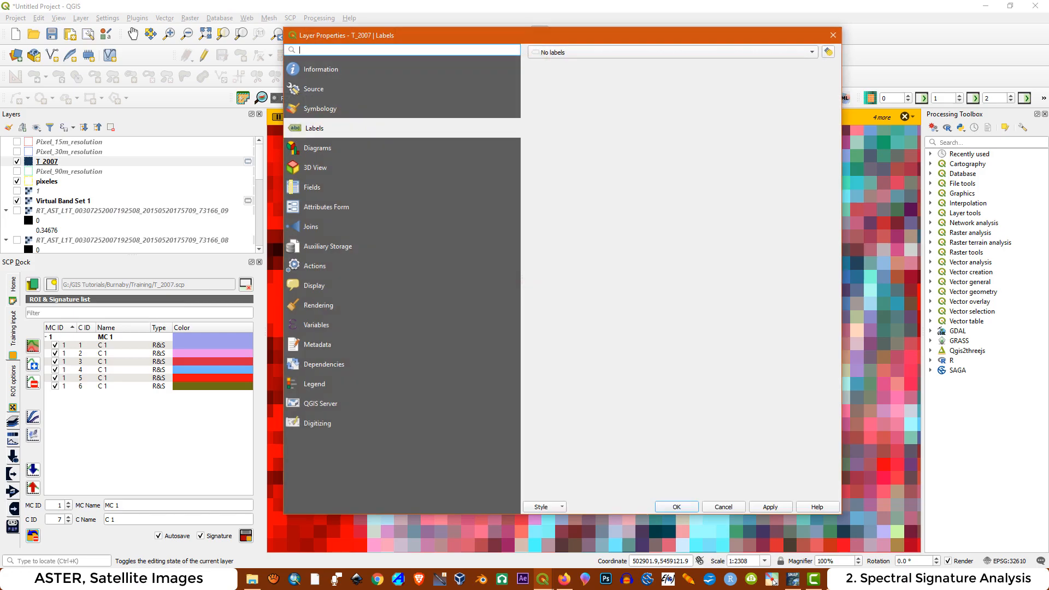
left_click(311, 111)
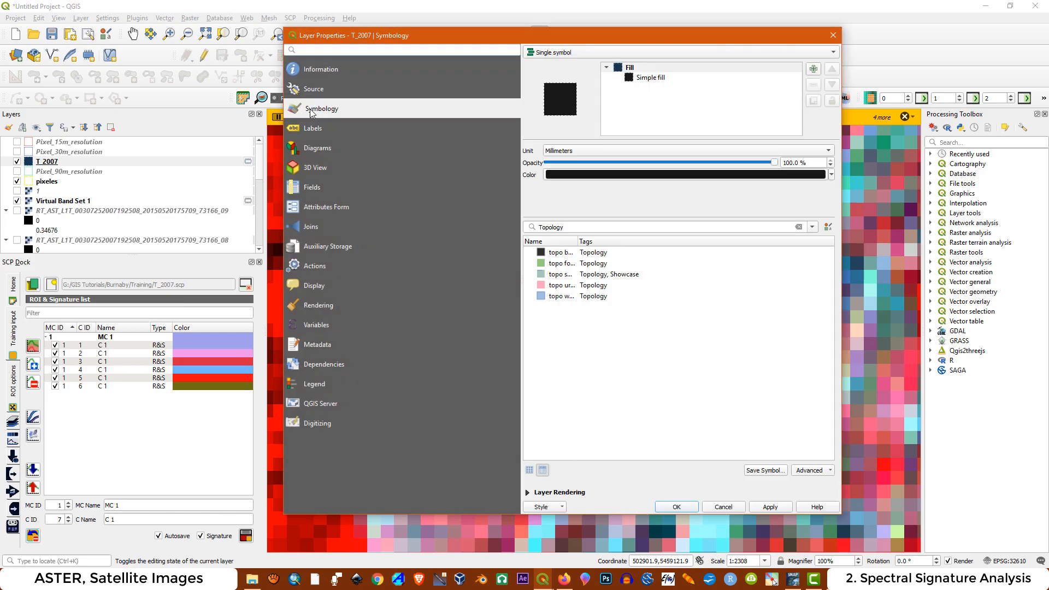
left_click(653, 79)
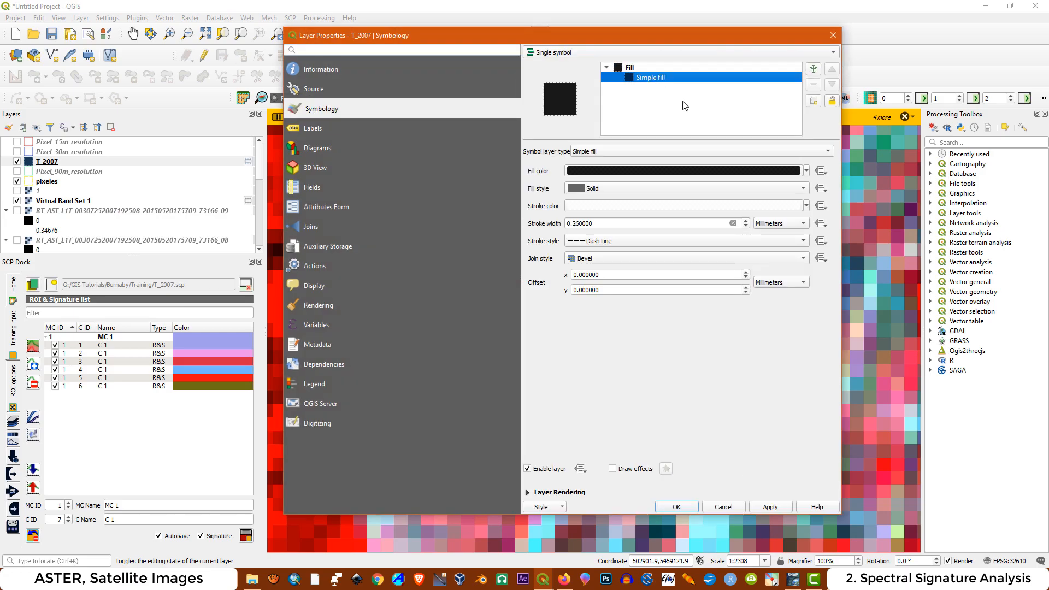
left_click(806, 171)
left_click(628, 180)
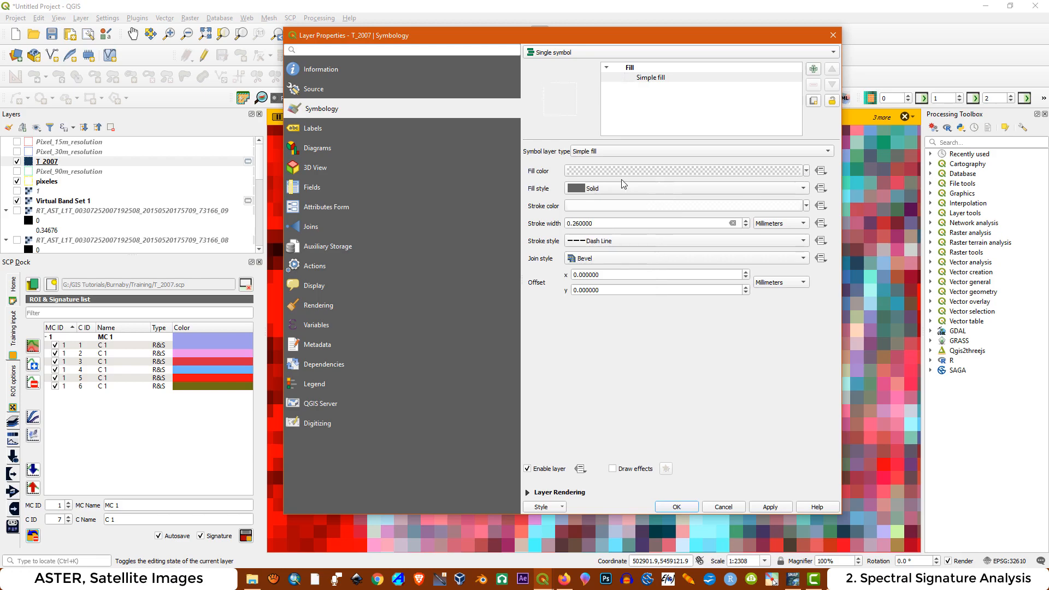
Turn on single labels for the T_2007 layer using the C_ID field as the value.
left_click(316, 131)
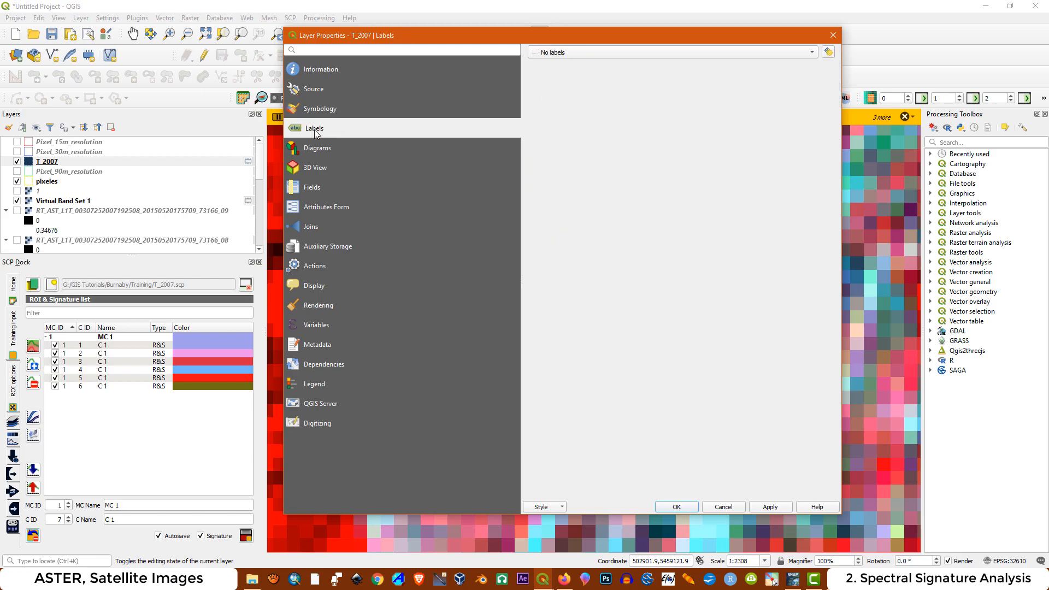
left_click(799, 50)
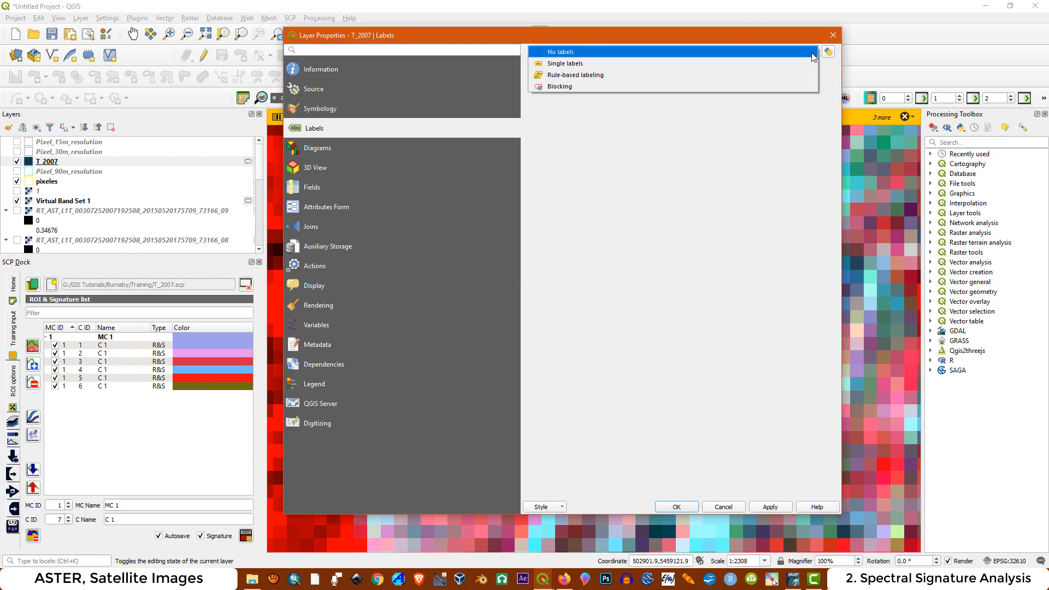
left_click(599, 64)
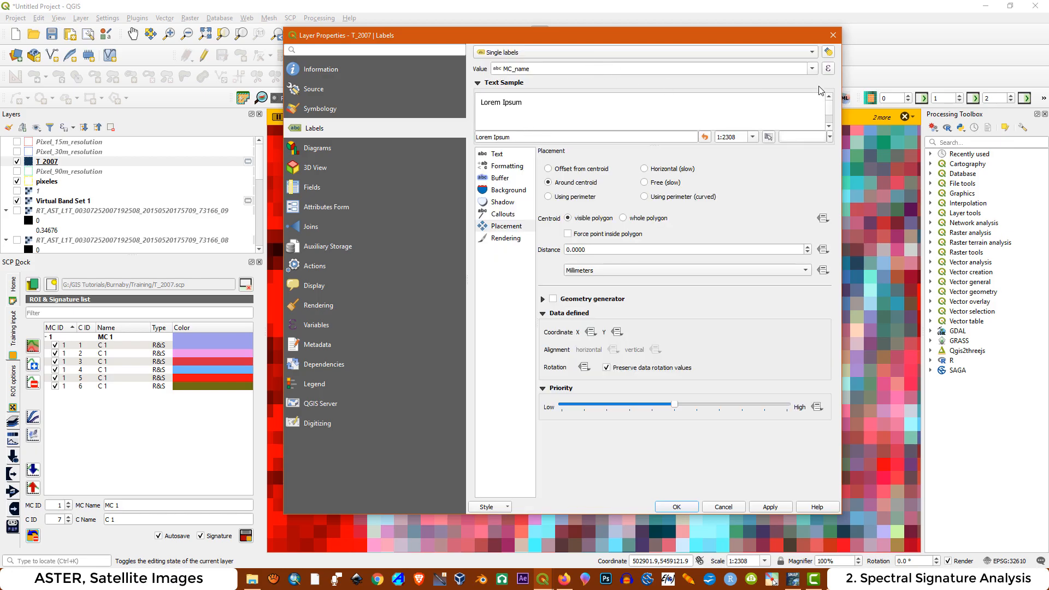
left_click(814, 70)
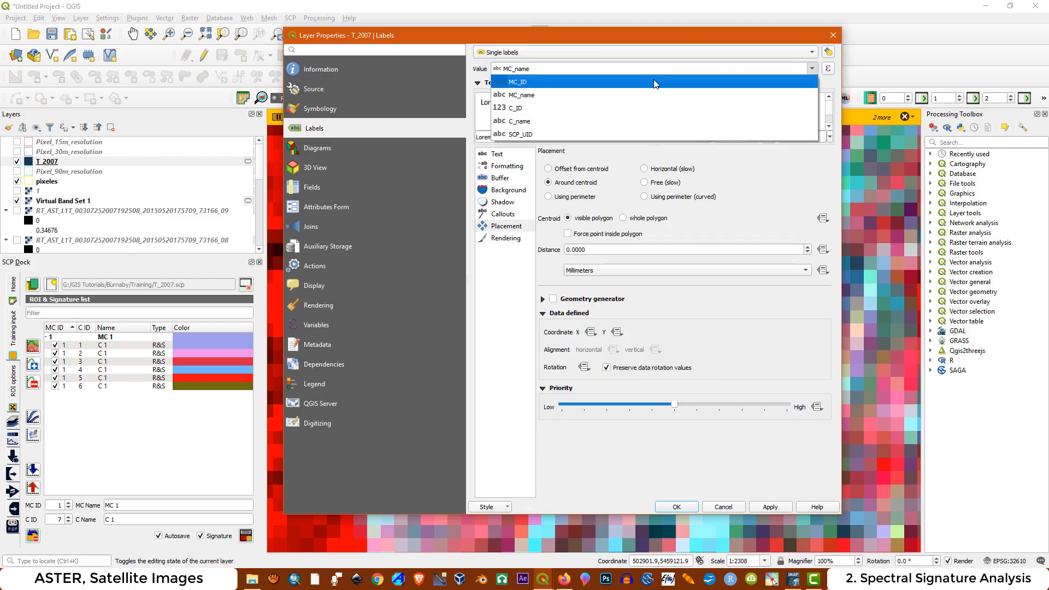
left_click(513, 107)
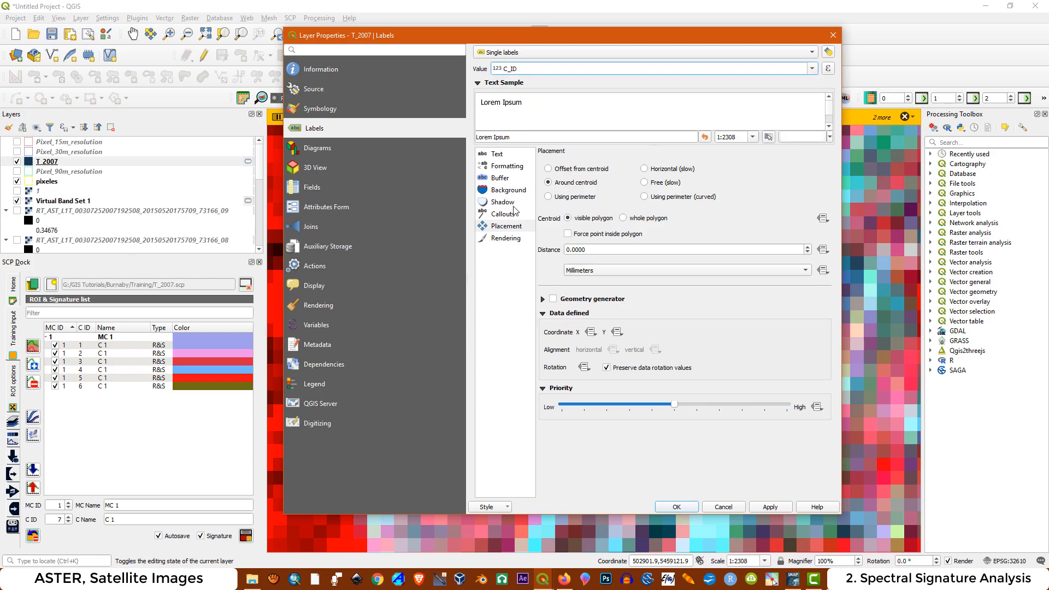
Add a text buffer to the T_2007 labels, place them by Offset from centroid, and apply the layer properties.
left_click(499, 179)
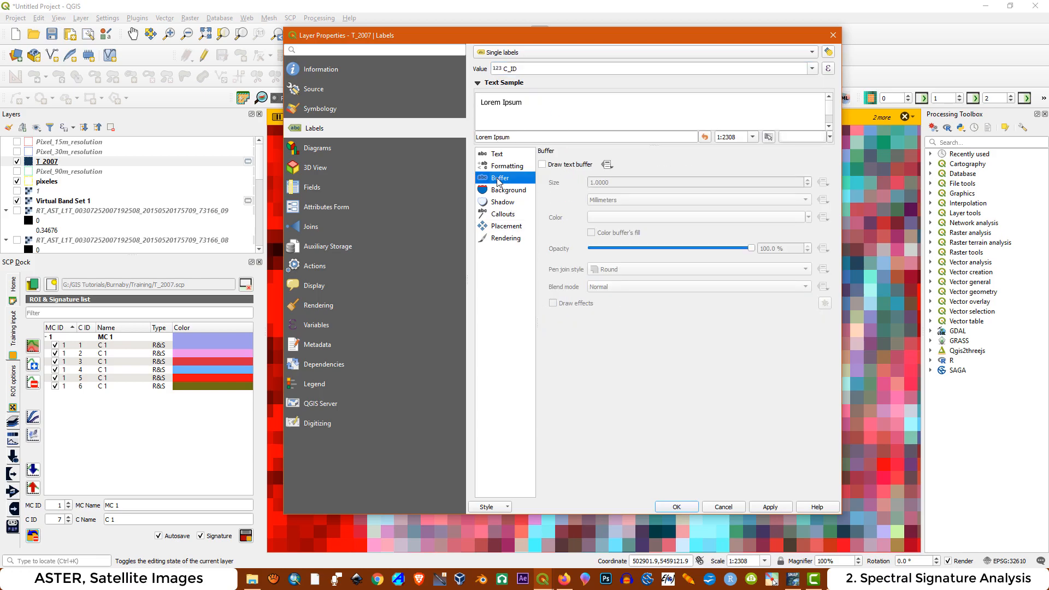
left_click(542, 164)
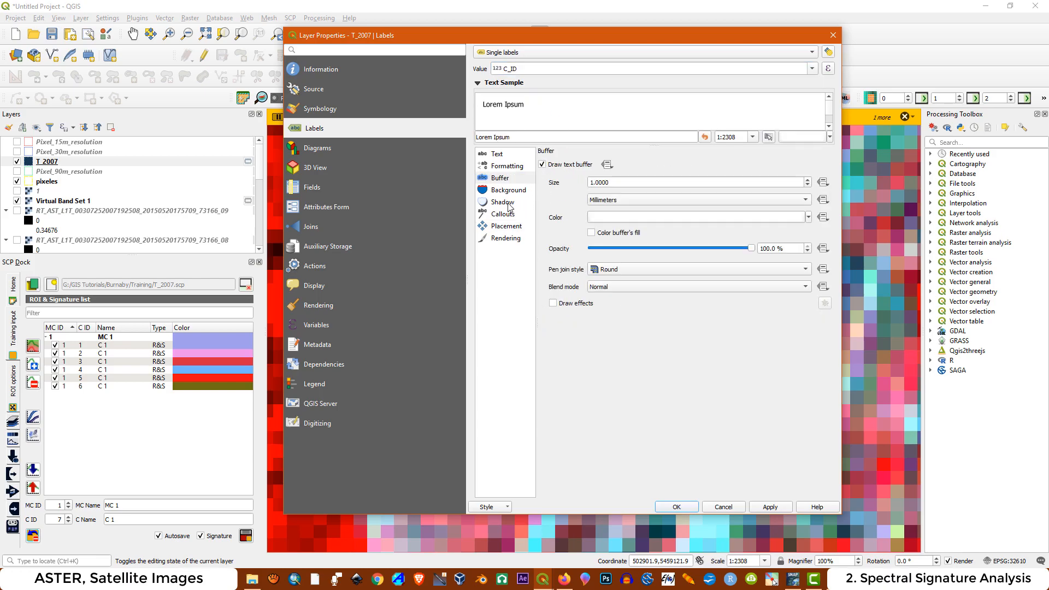
left_click(505, 226)
left_click(548, 169)
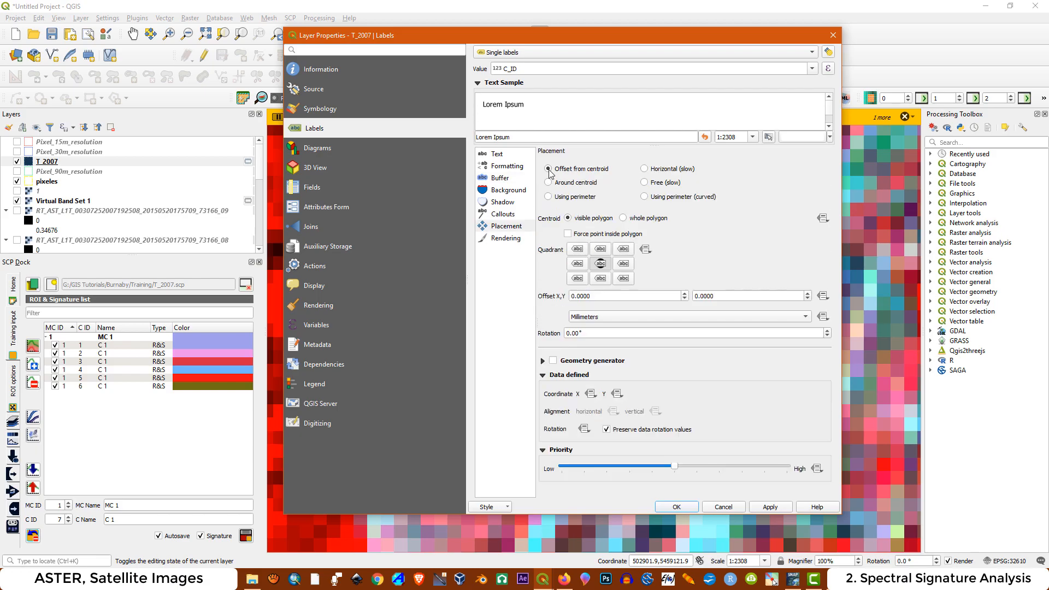
left_click(774, 508)
left_click(676, 507)
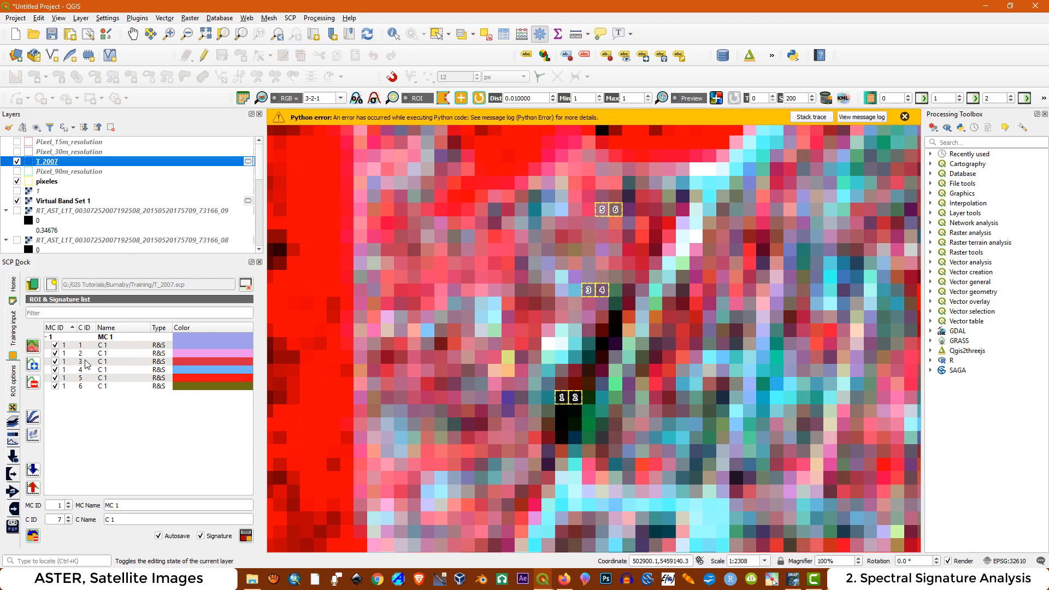
Plot all six signatures of MC 1 in the Spectral Signature Plot.
left_click_drag(90, 448, 141, 341)
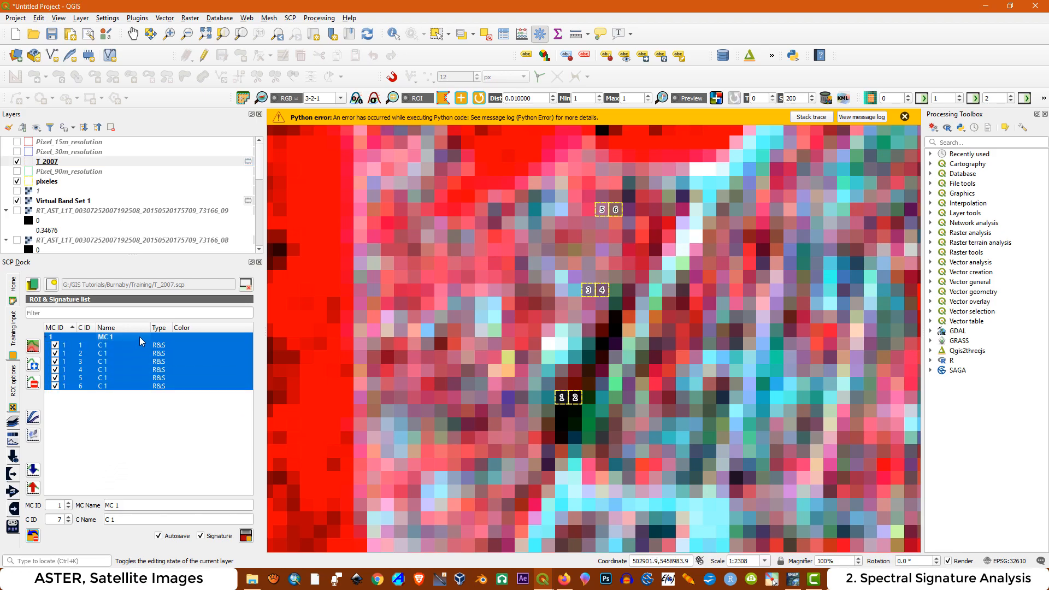
left_click(33, 419)
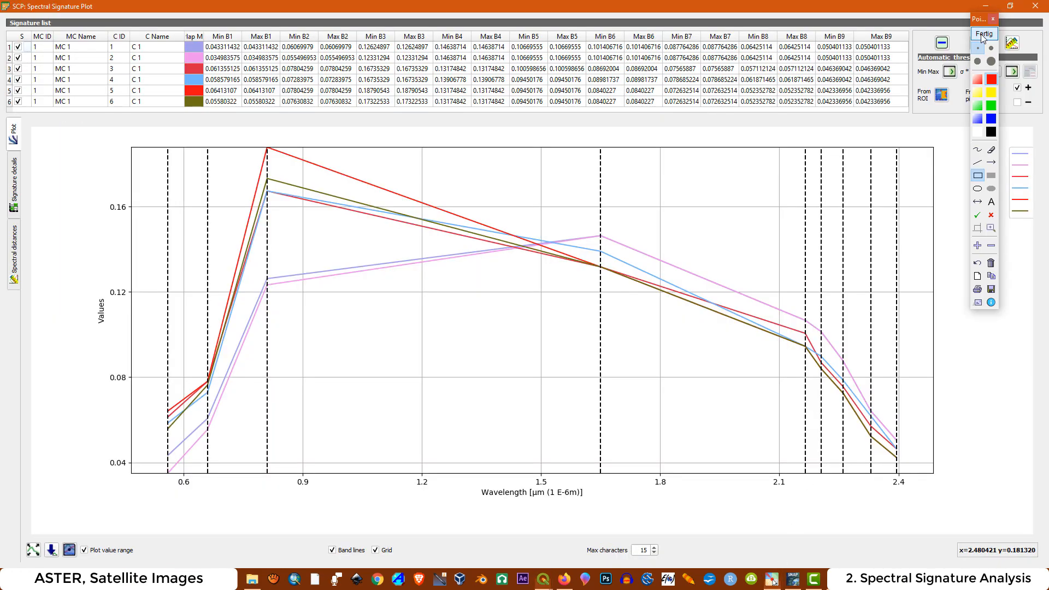
Outline the plot's axis titles in black and the first band line and B1 column headers in red, and close the annotation tool.
left_click(990, 132)
mouse_move(478, 487)
left_mouse_down()
mouse_move(493, 512)
mouse_move(584, 501)
left_mouse_up()
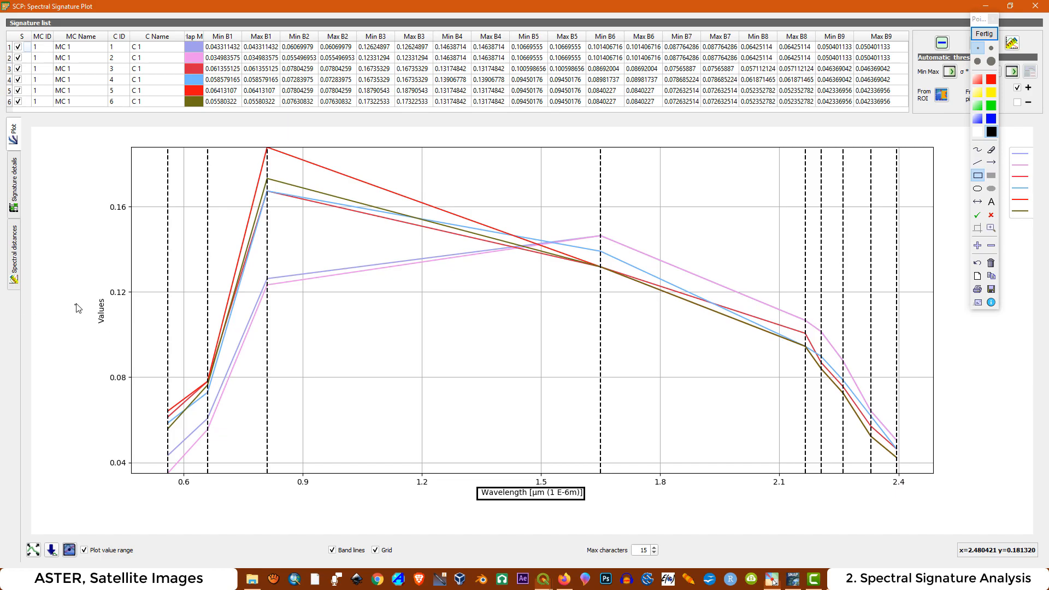
left_click_drag(96, 295, 108, 327)
left_click(990, 79)
mouse_move(159, 143)
left_mouse_down()
mouse_move(176, 282)
mouse_move(124, 459)
mouse_move(156, 525)
mouse_move(174, 475)
left_mouse_up()
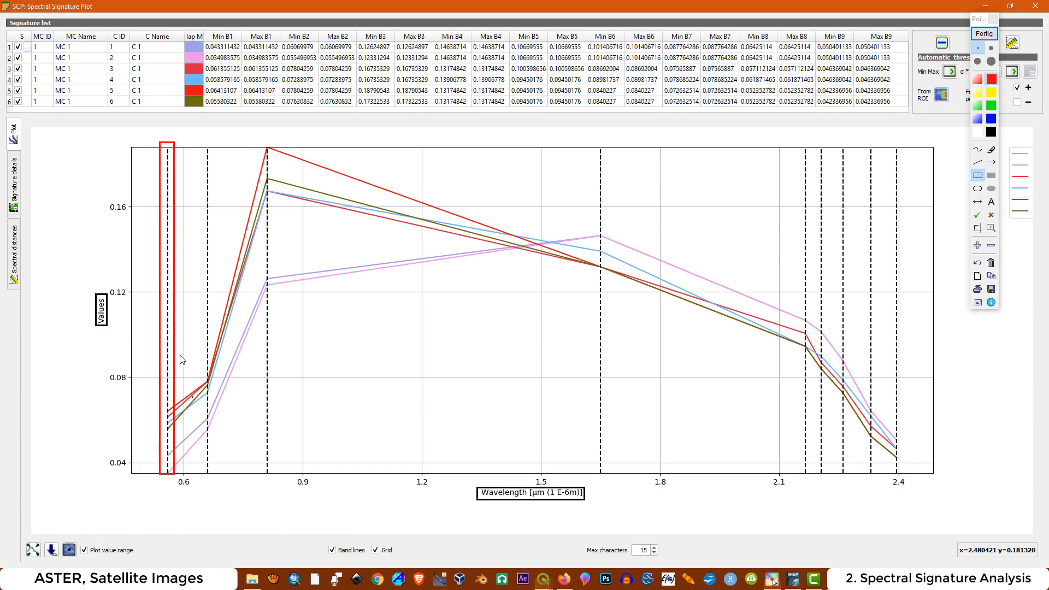
mouse_move(204, 32)
left_mouse_down()
mouse_move(243, 50)
mouse_move(280, 42)
left_mouse_up()
left_click(984, 33)
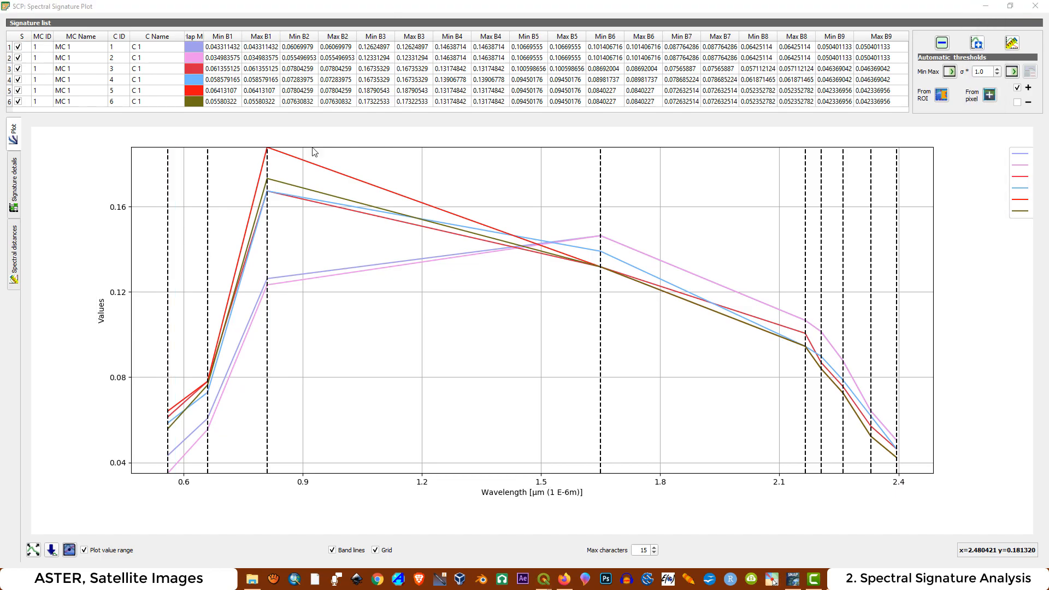
Set the first signature's color to dark red (#aa0000) and the second signature's to magenta.
double_click(195, 49)
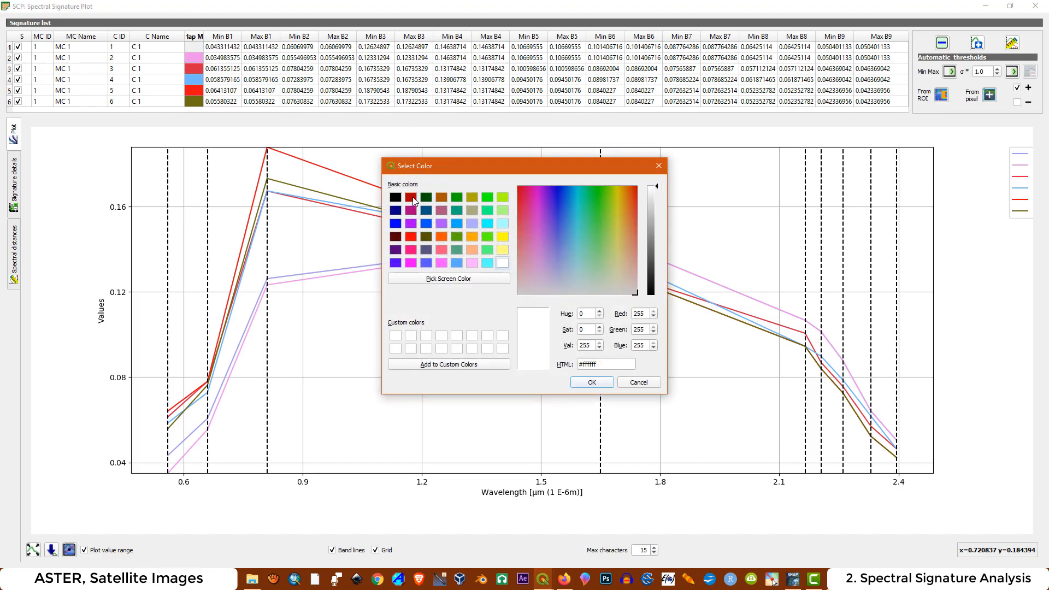
left_click(410, 198)
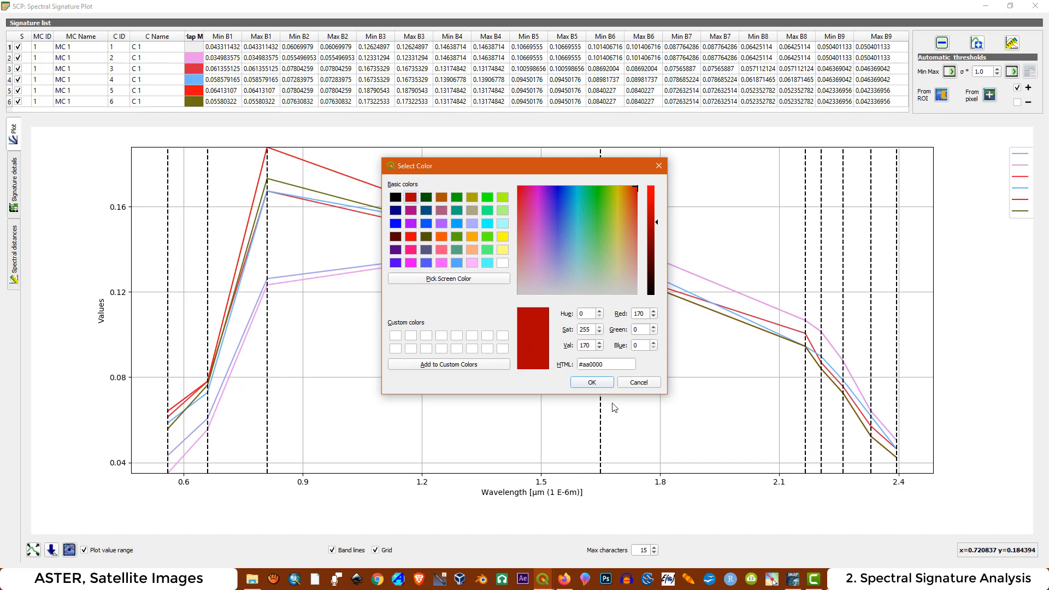
left_click(592, 382)
double_click(193, 57)
left_click(411, 264)
left_click(601, 382)
Change the third signature's color to cyan and the fourth signature's to bright green.
double_click(193, 69)
left_click(487, 263)
left_click(591, 382)
double_click(192, 79)
left_click(487, 197)
left_click(592, 383)
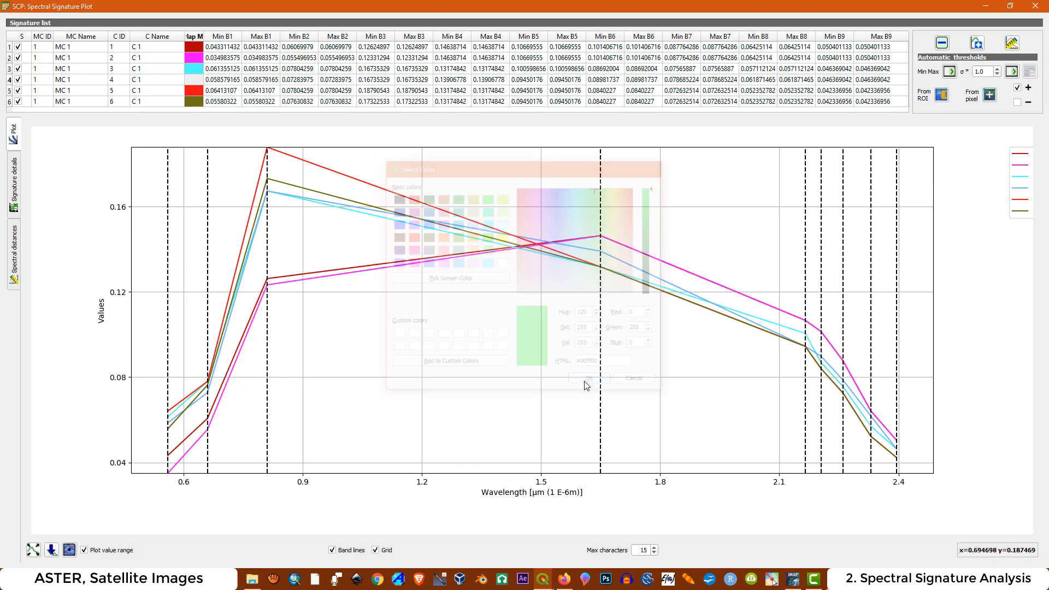
Color the fifth signature blue-violet and the sixth black, and move the legend inside the plot between the 1.65 and 2.1 µm marks.
double_click(193, 90)
left_click(396, 263)
key("Return")
double_click(192, 101)
left_click(397, 198)
left_click(601, 382)
left_click_drag(1013, 188, 703, 192)
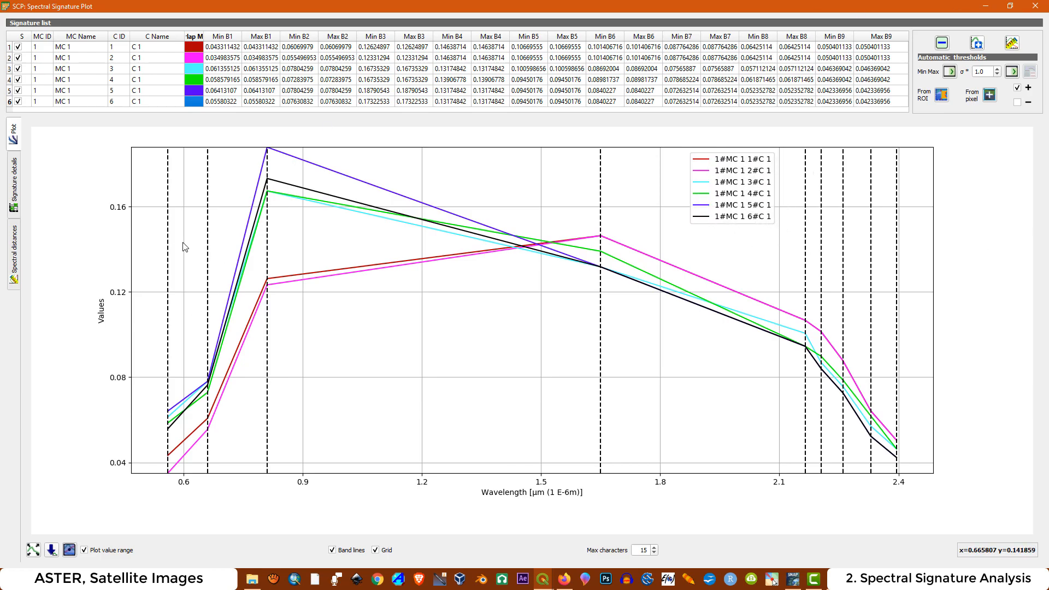
left_click(52, 550)
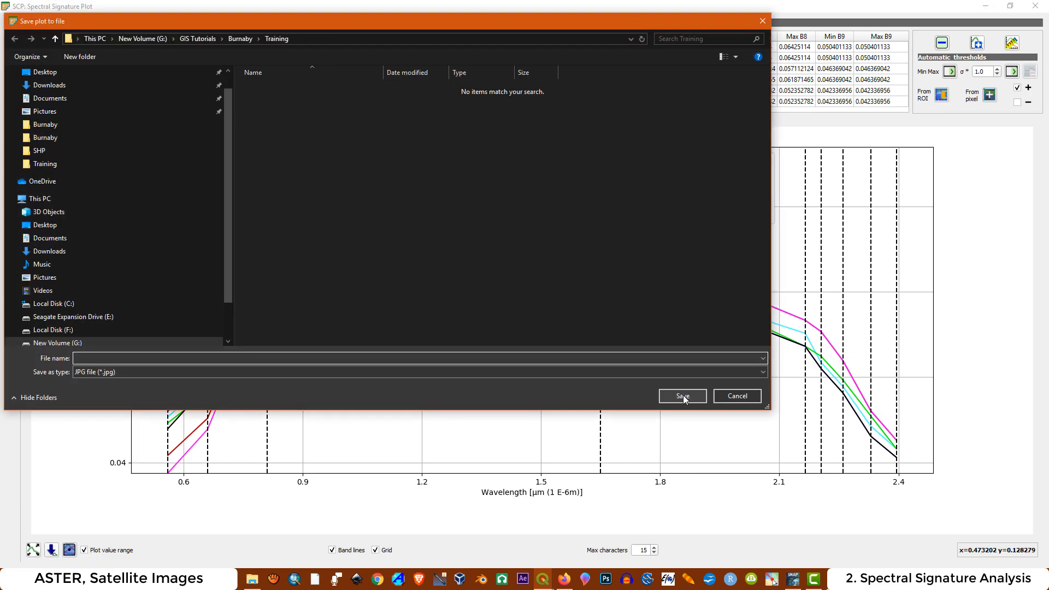
left_click(763, 21)
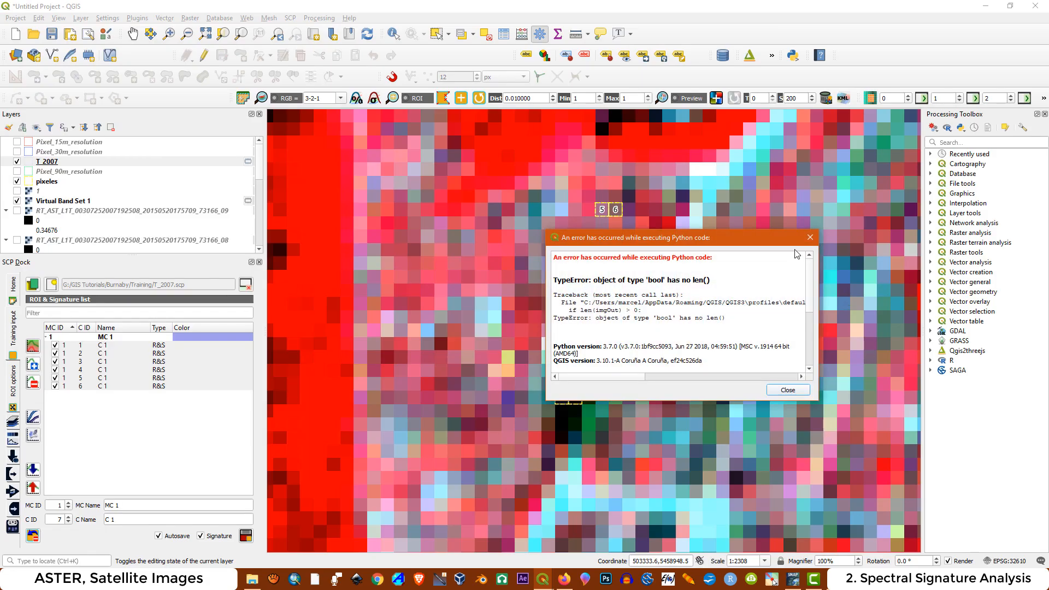
left_click(809, 237)
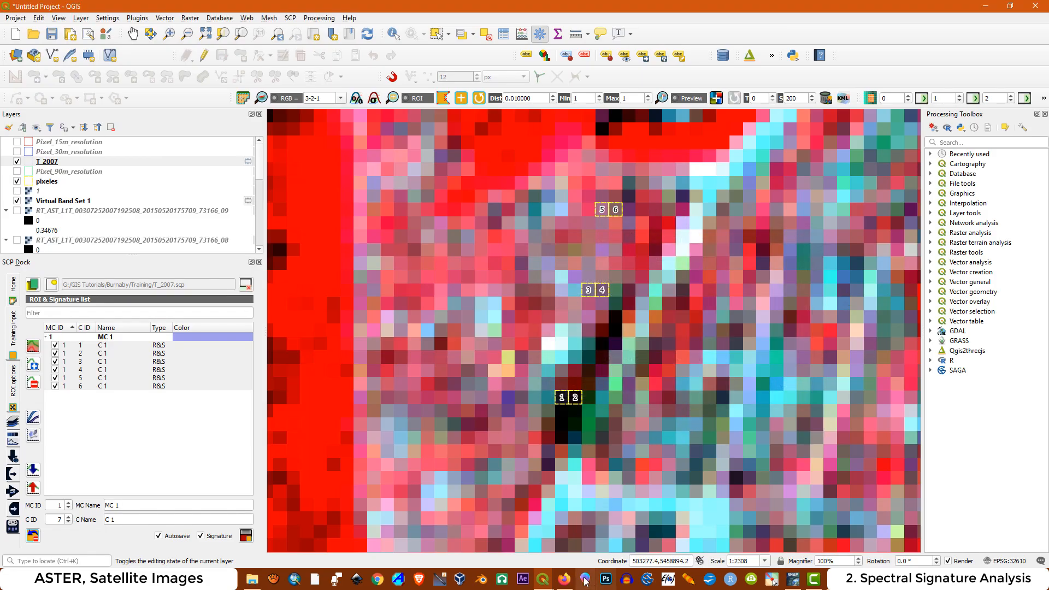
mouse_move(542, 579)
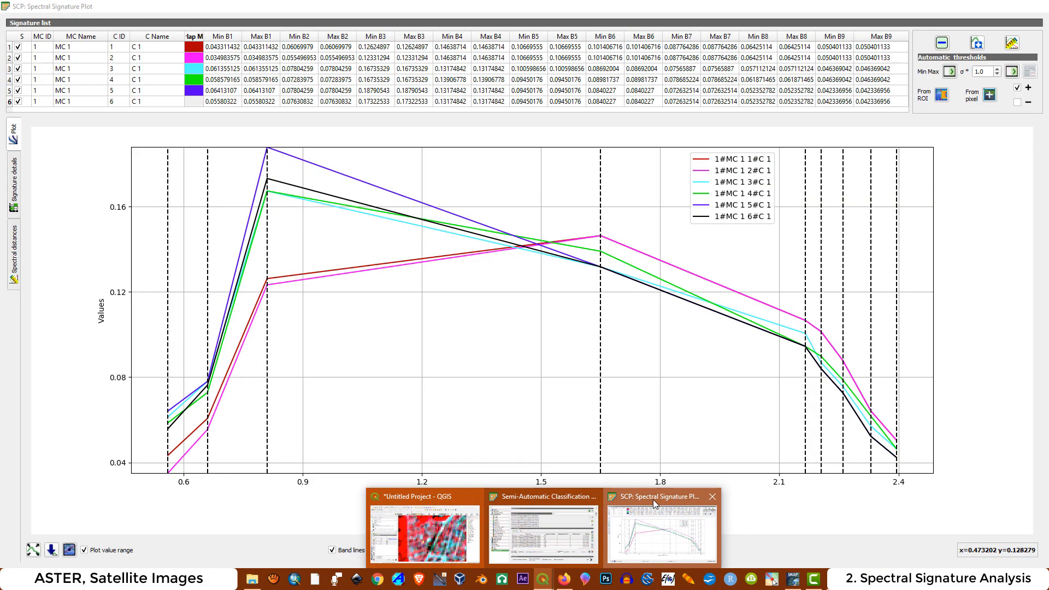
left_click(653, 499)
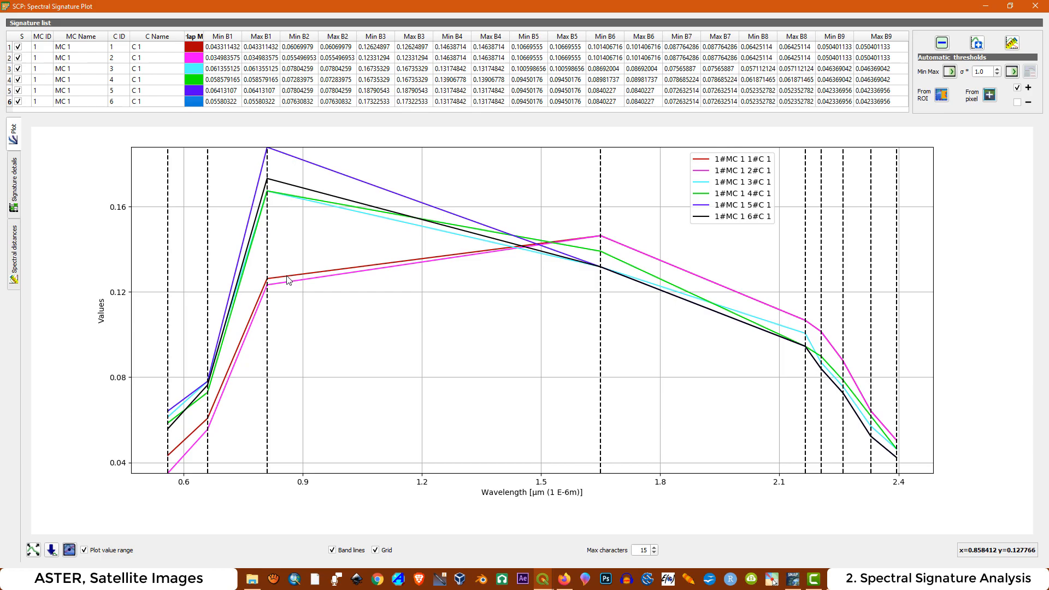
Look at the ASTER AST_L1T image files in the Satellite Image folder and return to the spectral plot.
left_click(252, 578)
double_click(143, 136)
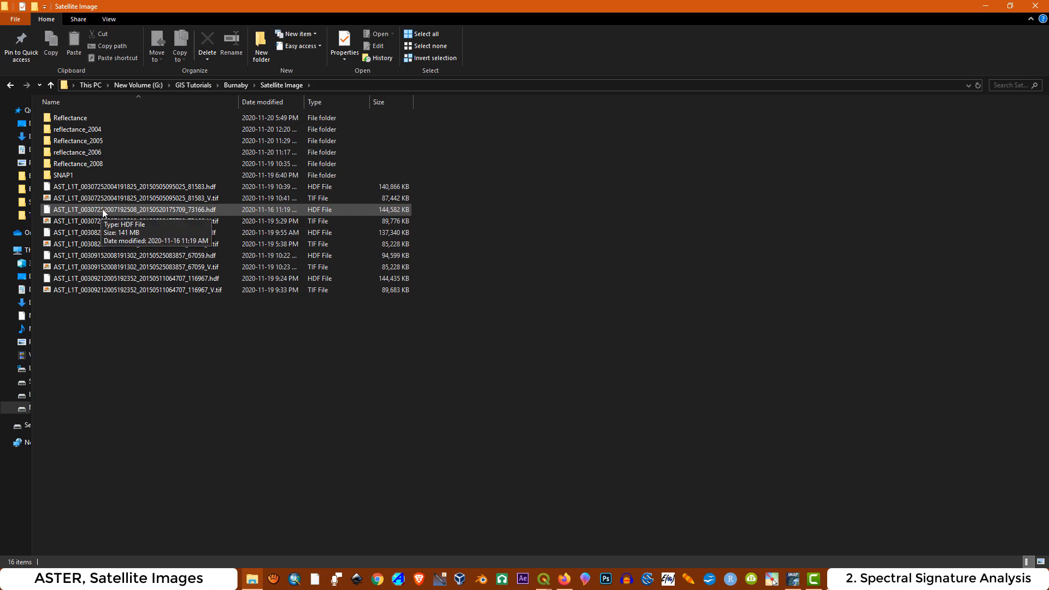
left_click(986, 6)
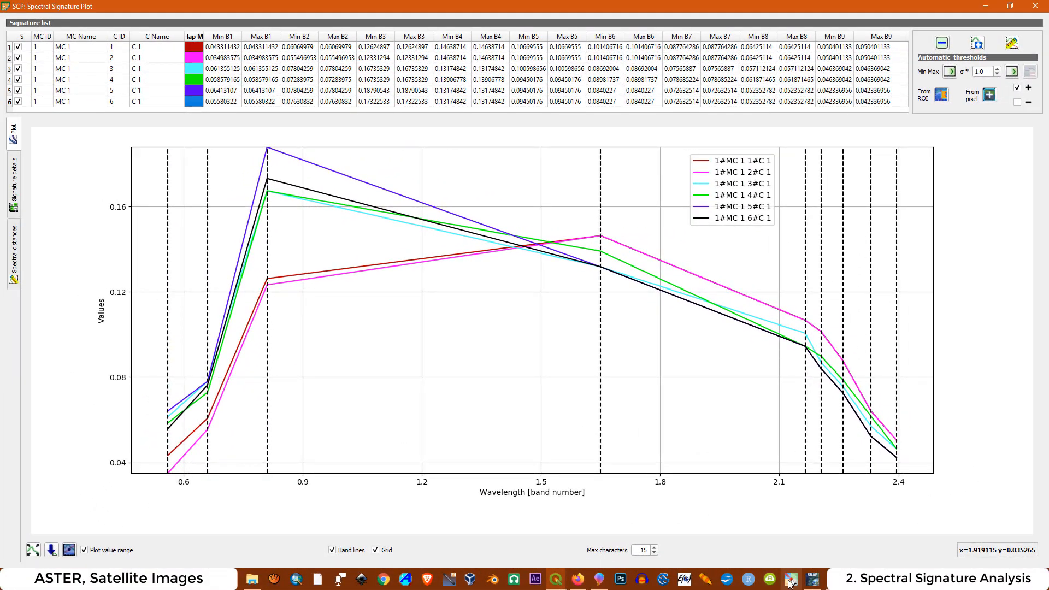
Circle the magenta curve's points at the first three band lines in red with the annotation tool, and end the annotation.
left_click(790, 584)
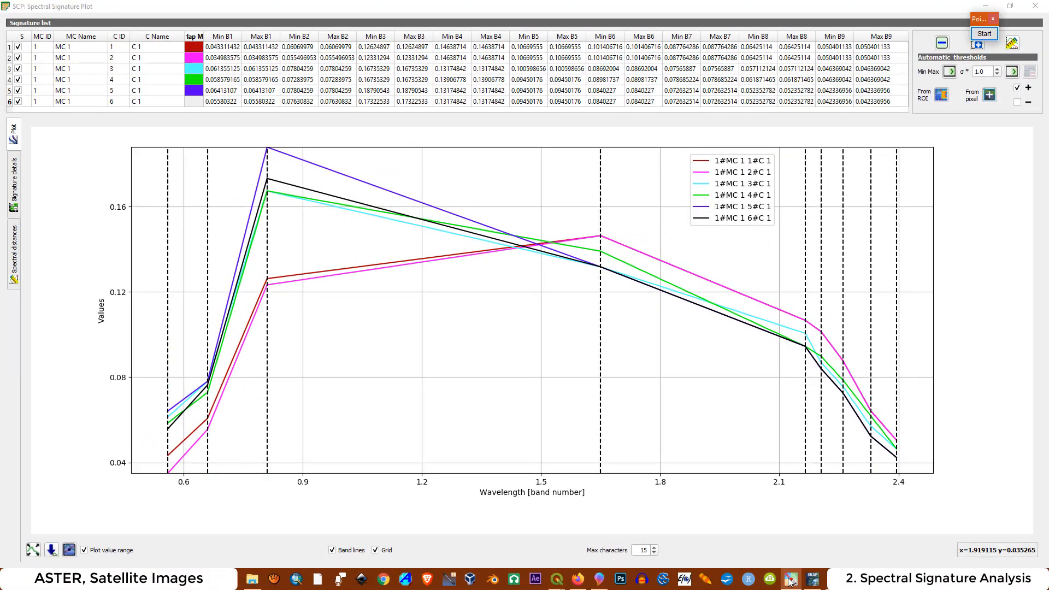
left_click(984, 34)
left_click(977, 189)
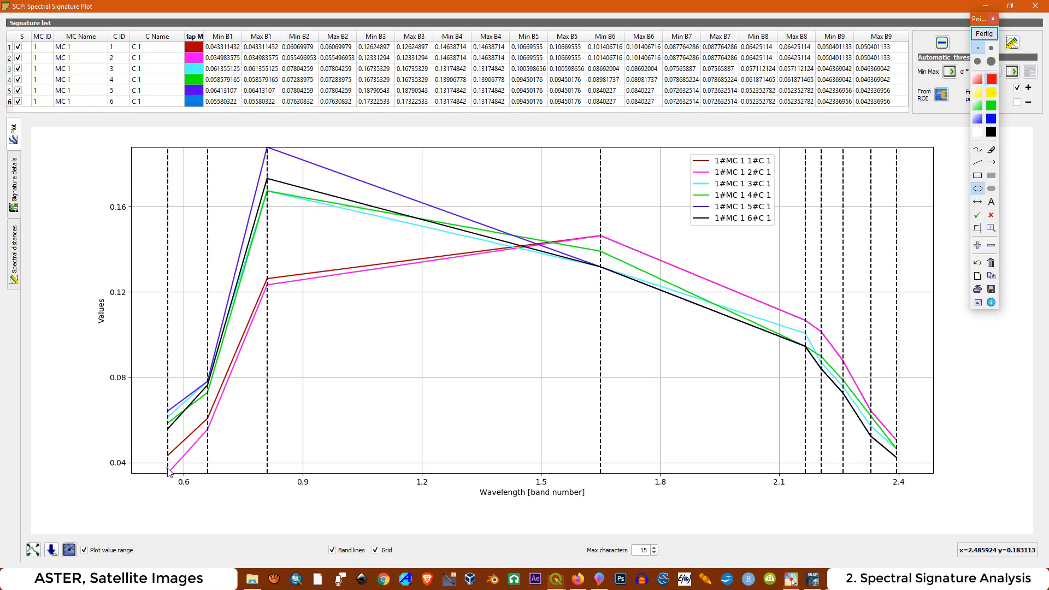
left_click_drag(163, 467, 174, 479)
left_click_drag(202, 428, 215, 438)
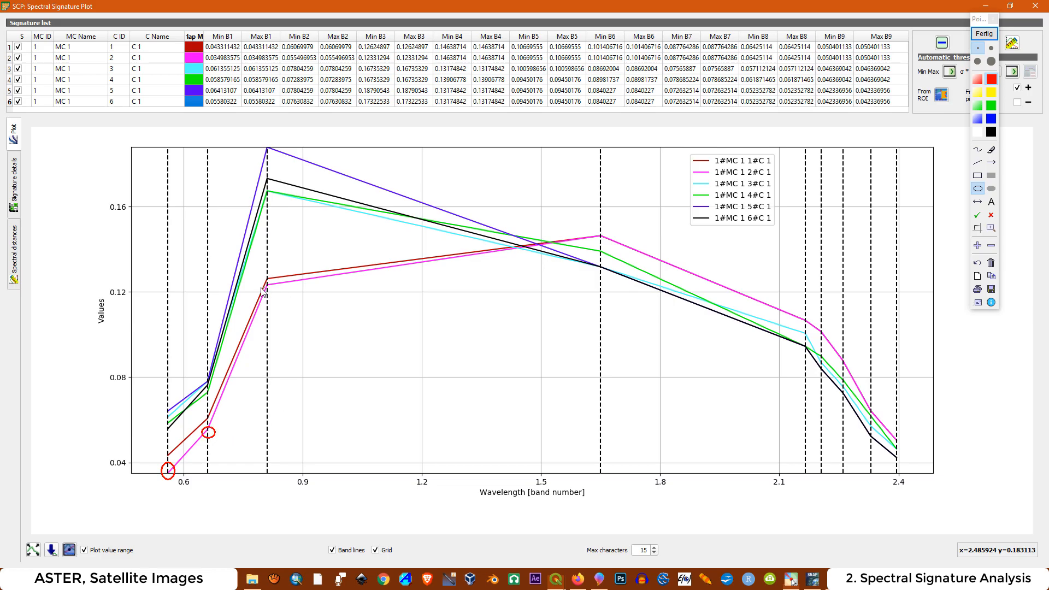
mouse_move(263, 285)
left_mouse_down()
mouse_move(281, 304)
mouse_move(274, 295)
left_mouse_up()
left_click(992, 34)
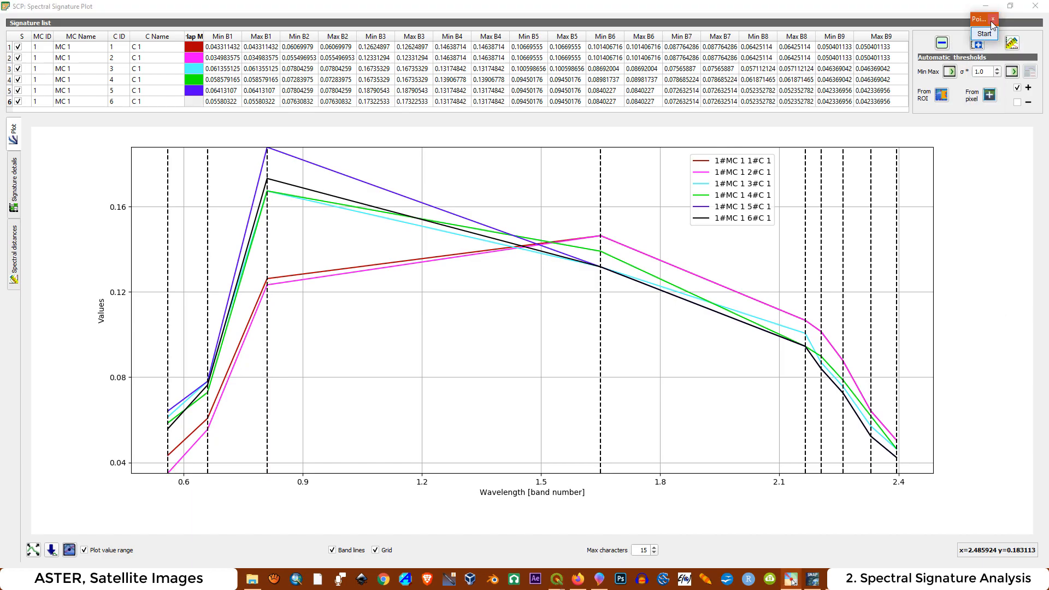
Switch to the main QGIS window, hide Virtual Band Set 1 and show the ASTER raster layer ending in 73166_01.
left_click(556, 579)
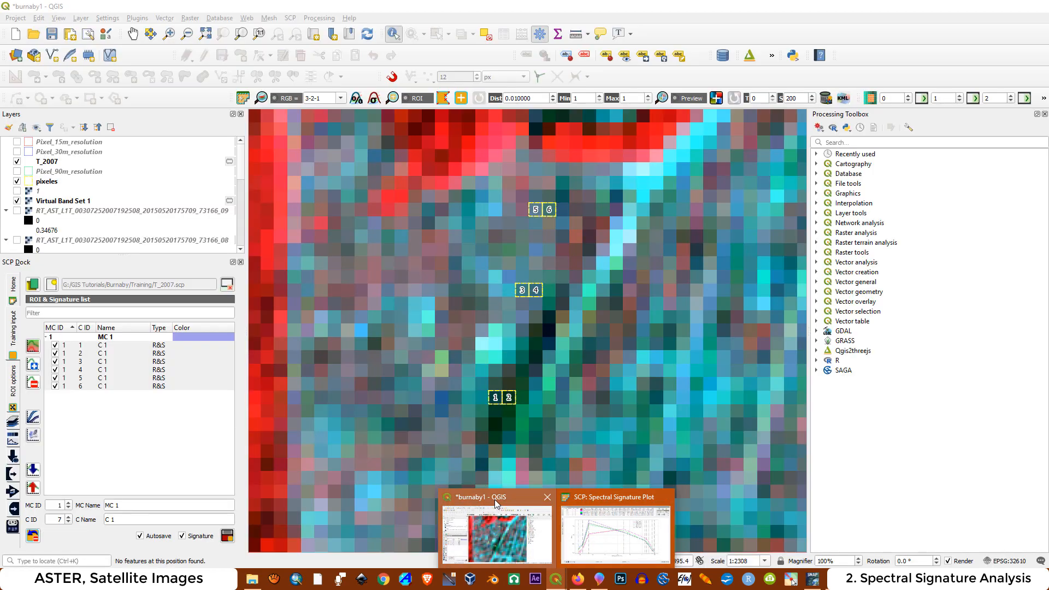
left_click(494, 499)
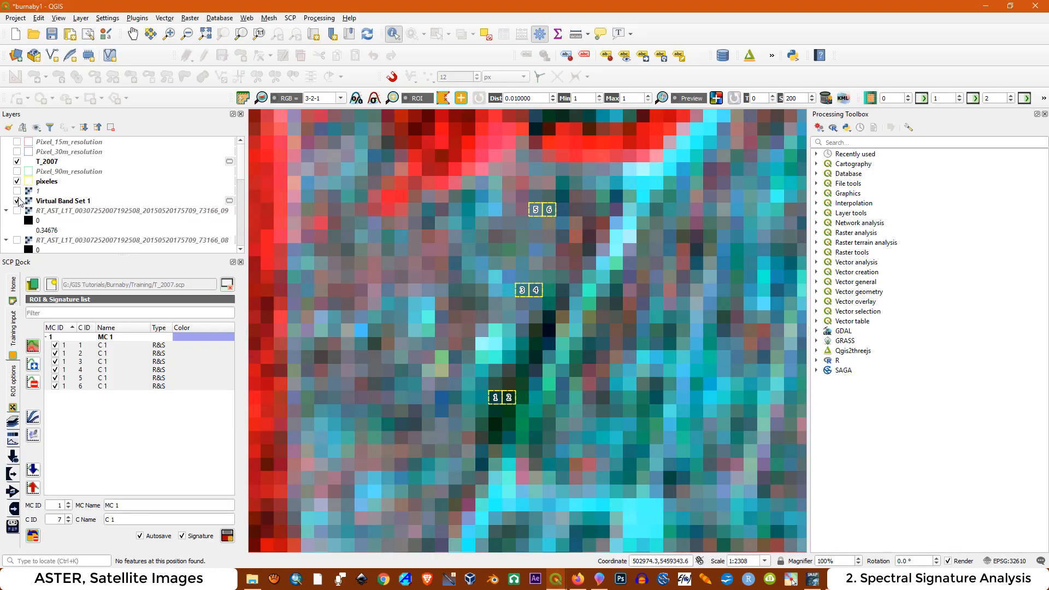
left_click(17, 201)
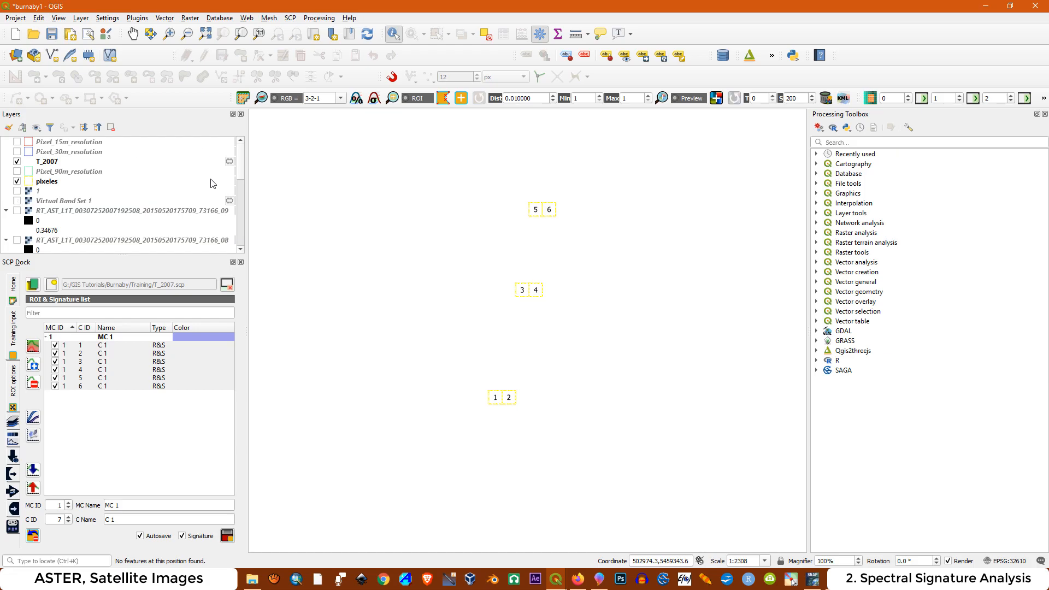
scroll(242, 168, "down", 8)
left_click(30, 229)
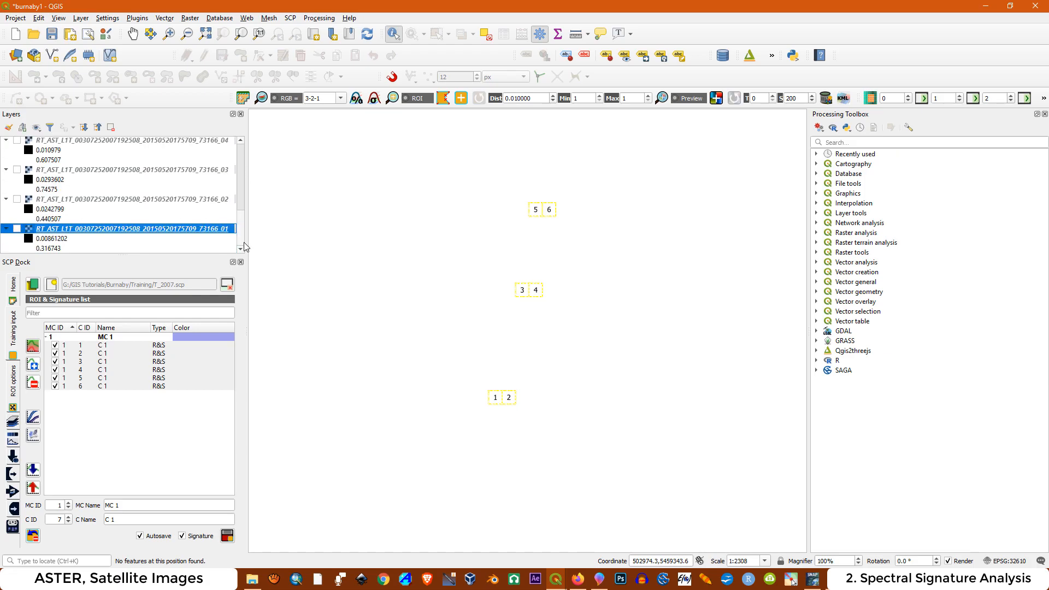
left_click(17, 229)
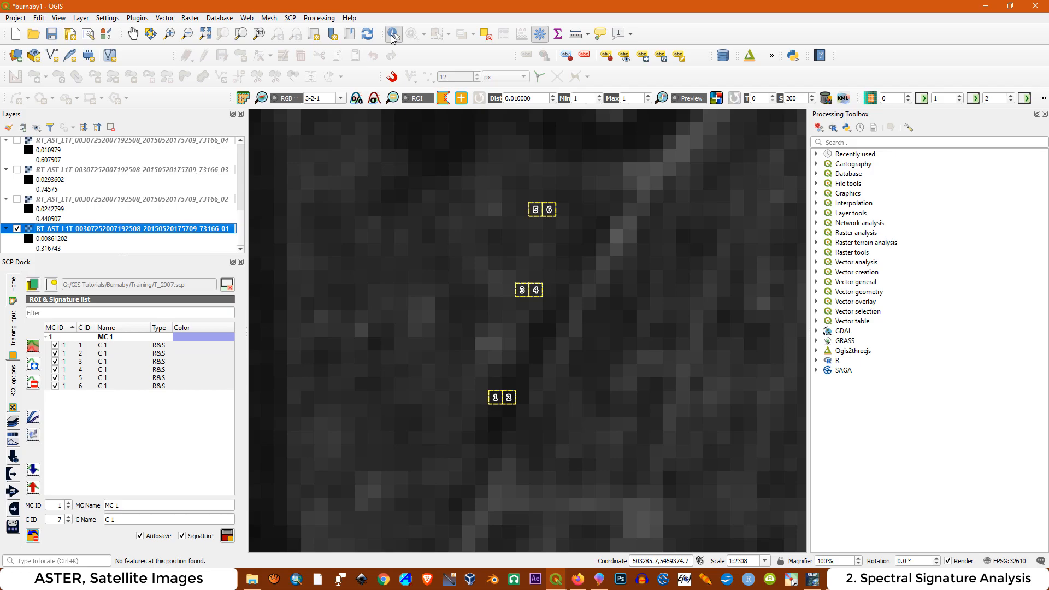
Identify the band 01 values of the labeled training pixels and compare them with the curves in the Spectral Signature Plot.
left_click(497, 401)
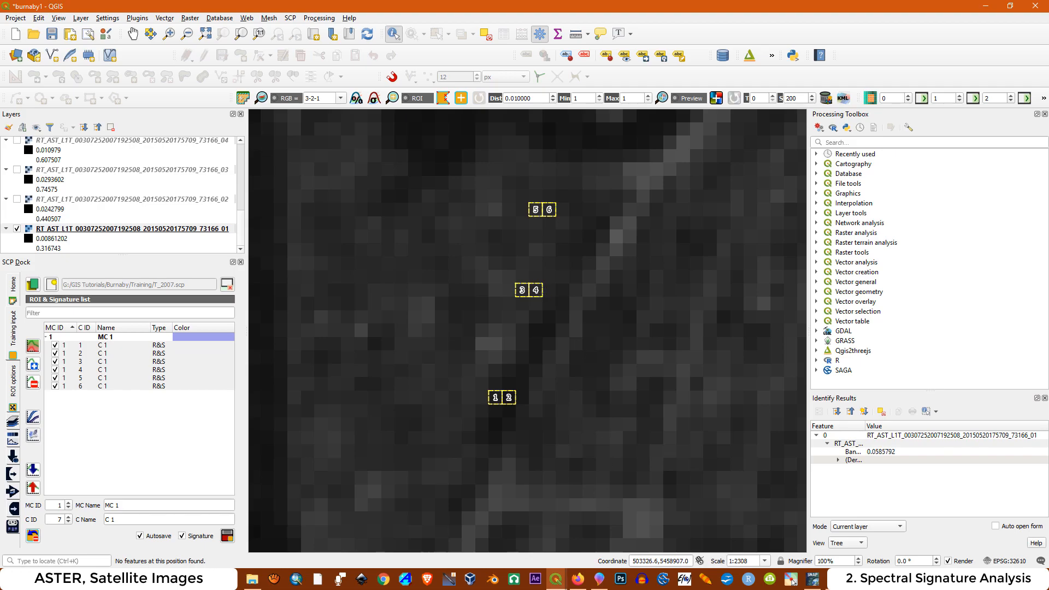
mouse_move(562, 587)
left_click(605, 501)
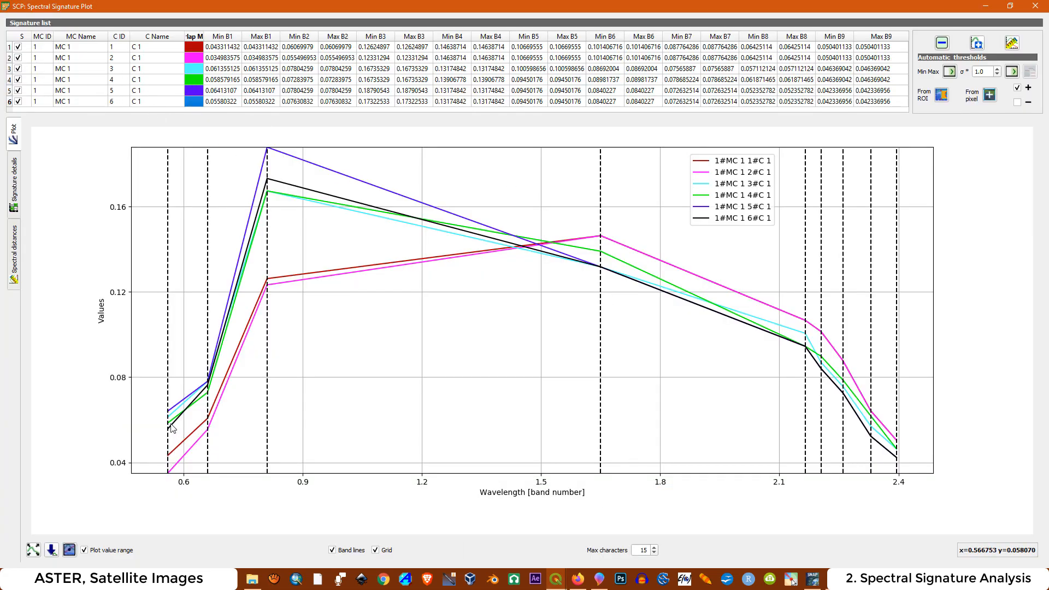
left_click(555, 578)
left_click(504, 508)
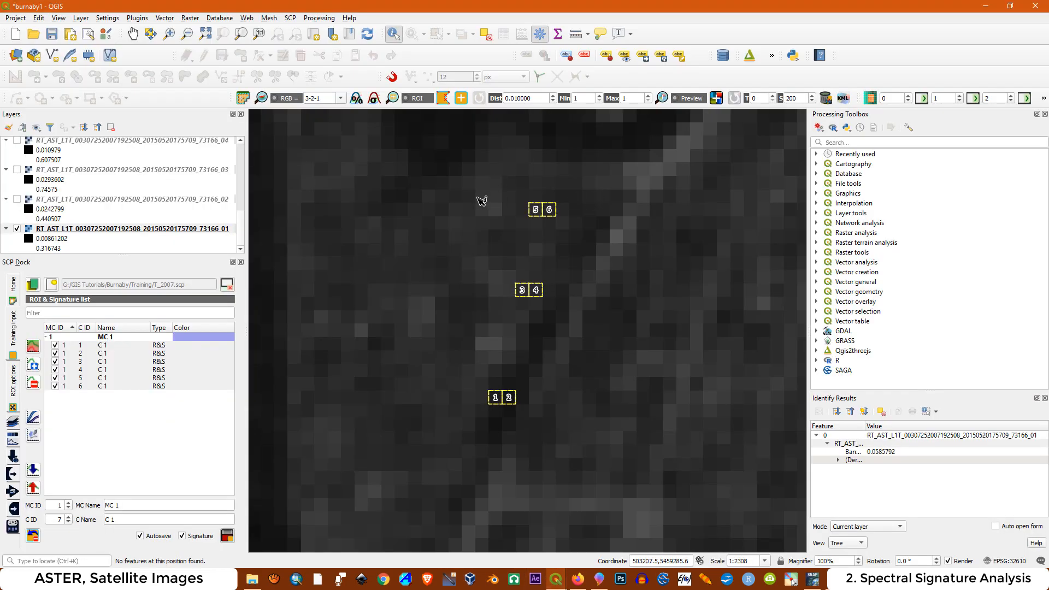
Hide the band 01 raster and show the one ending in 73166_09 beneath the training pixels.
left_click(489, 188)
left_click(452, 241)
left_click(17, 229)
scroll(58, 216, "up", 8)
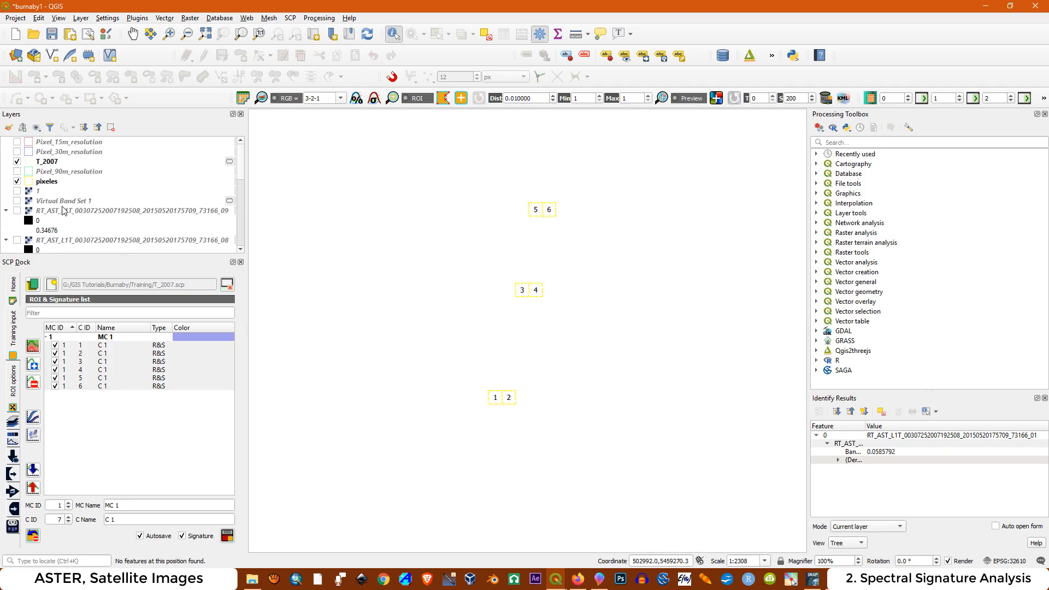
scroll(64, 210, "down", 2)
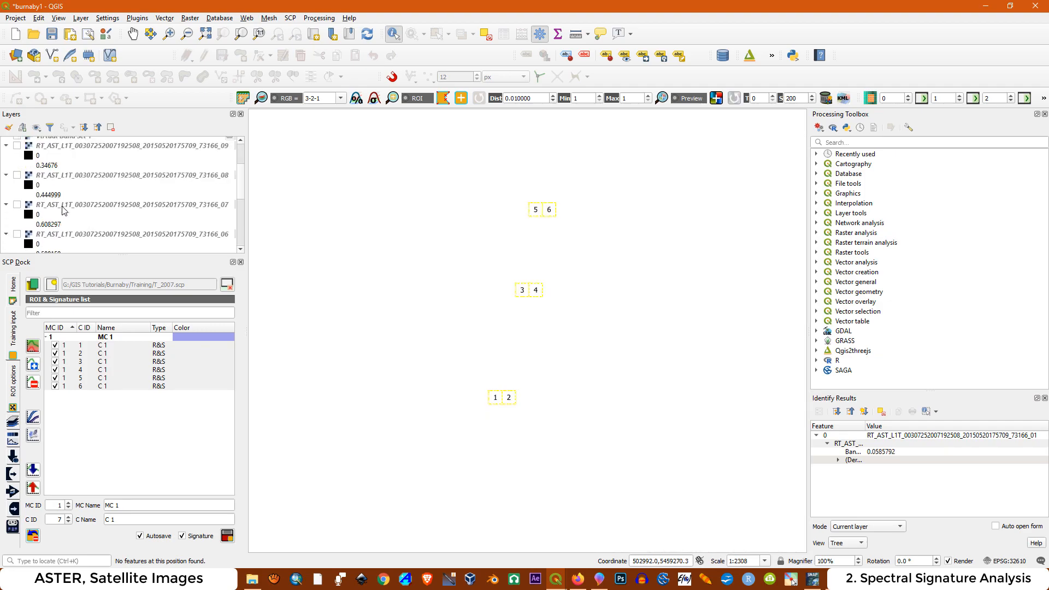
left_click(17, 146)
scroll(483, 429, "up", 1)
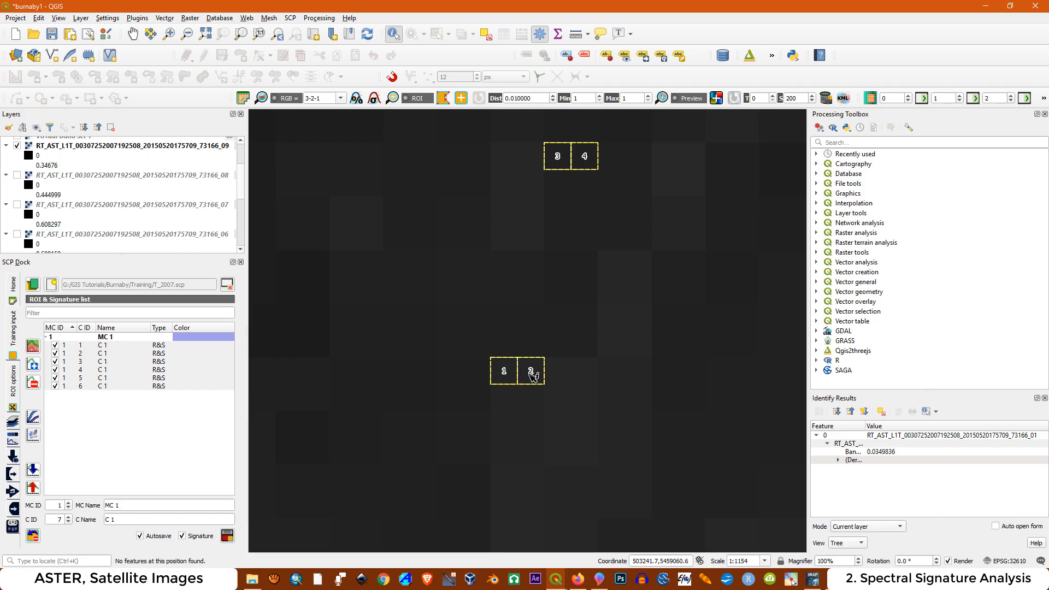
Look over the yearly Spectral Signature JPG files in the Burnaby folder and check the ASTER Bands table on Wikipedia.
left_click(251, 581)
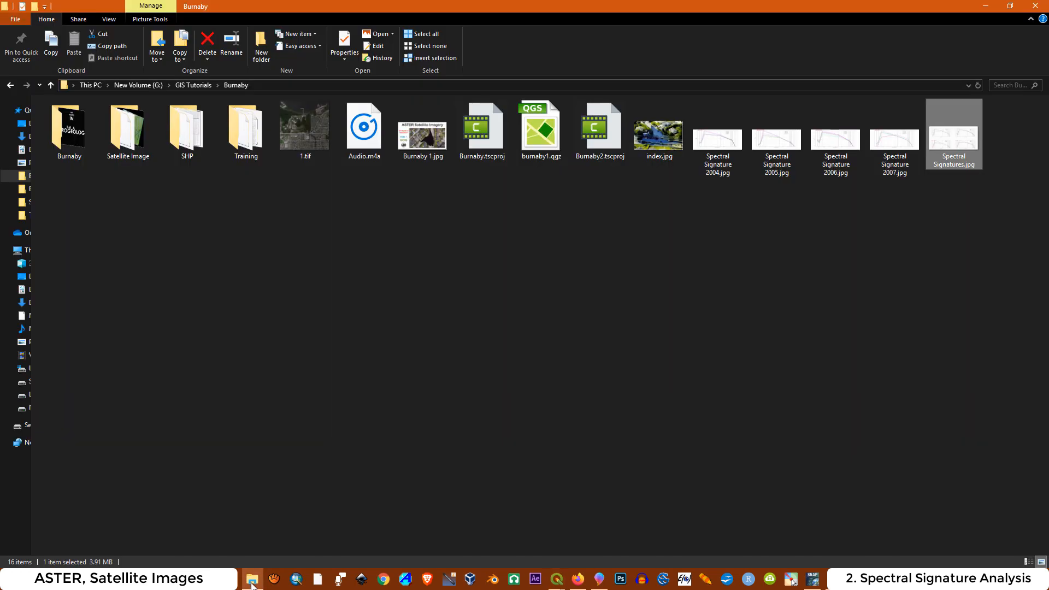
left_click(768, 301)
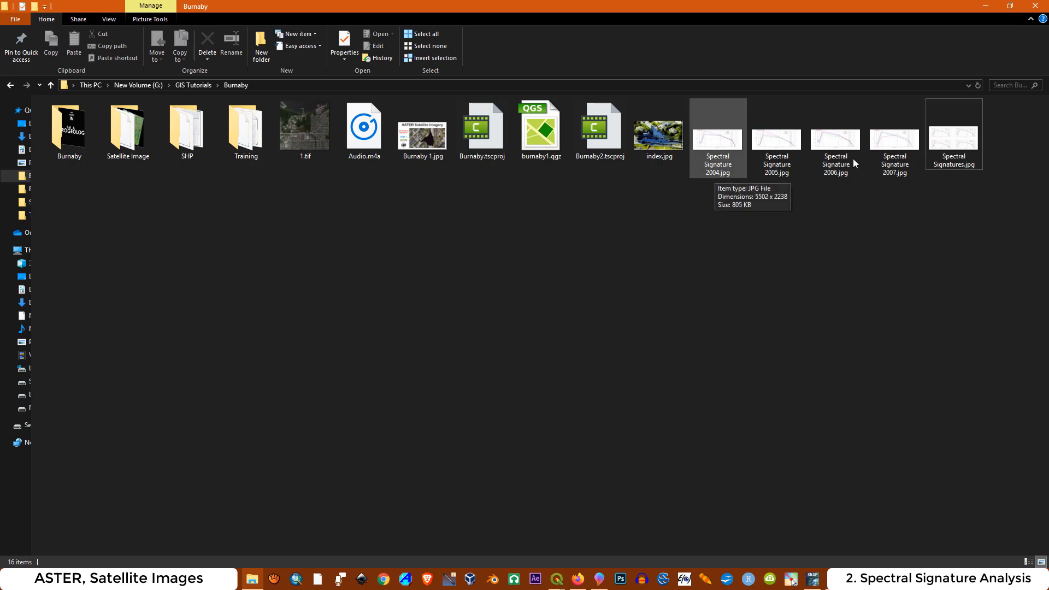
mouse_move(894, 172)
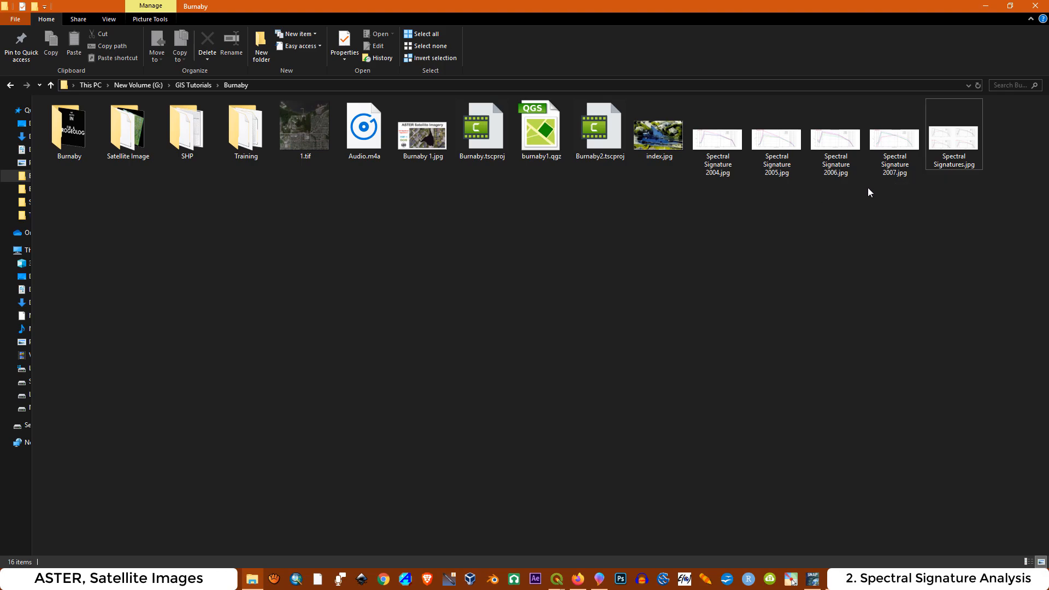
left_click(578, 579)
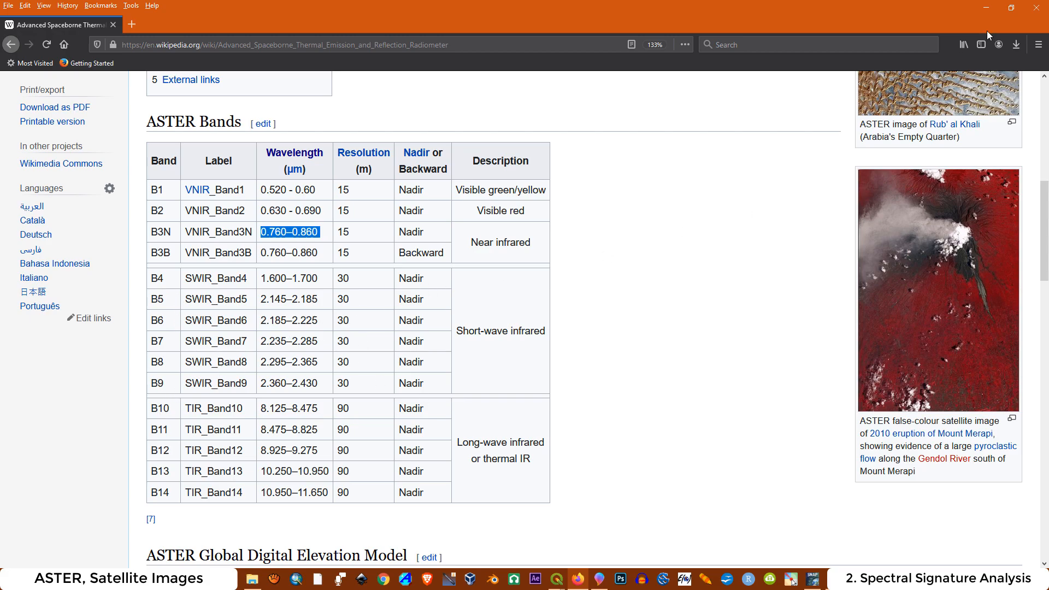
left_click(986, 8)
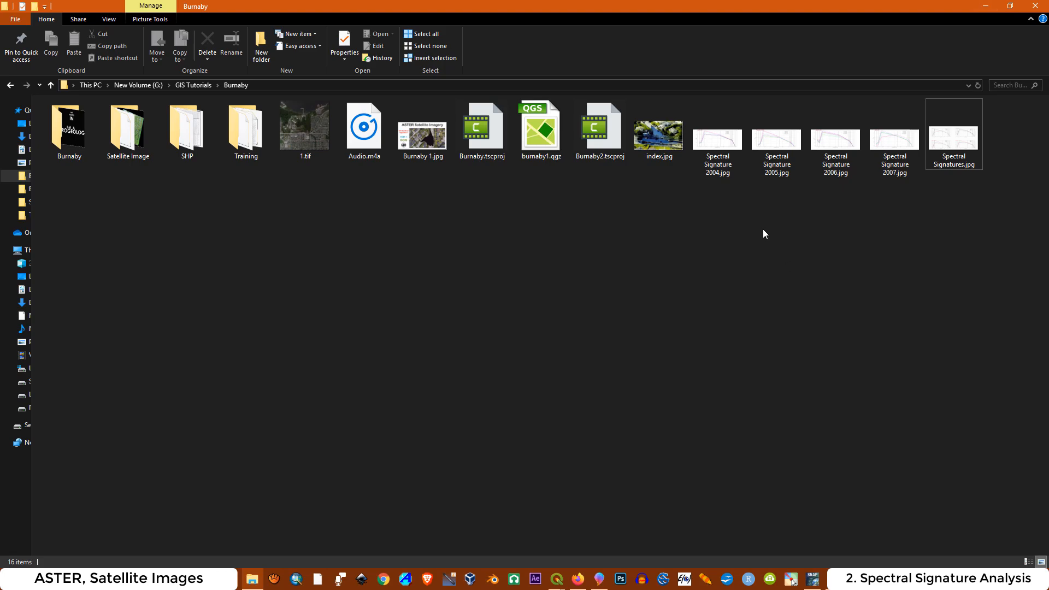
Open Spectral Signature 2004.jpg in Photos and compare it with the 2005, 2006 and 2007 plots.
double_click(709, 151)
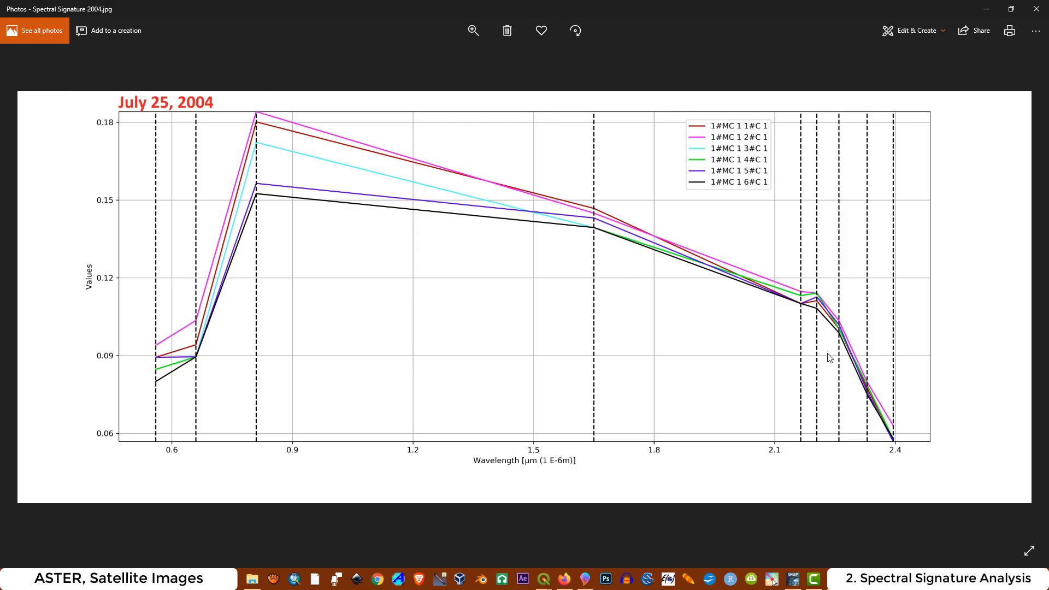
key("Right")
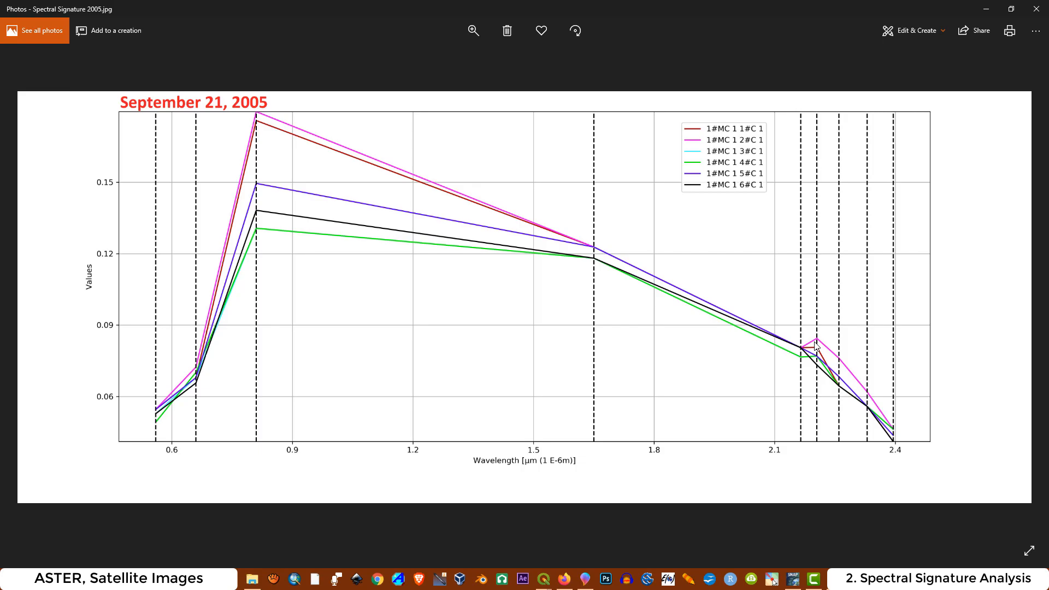
key("Right")
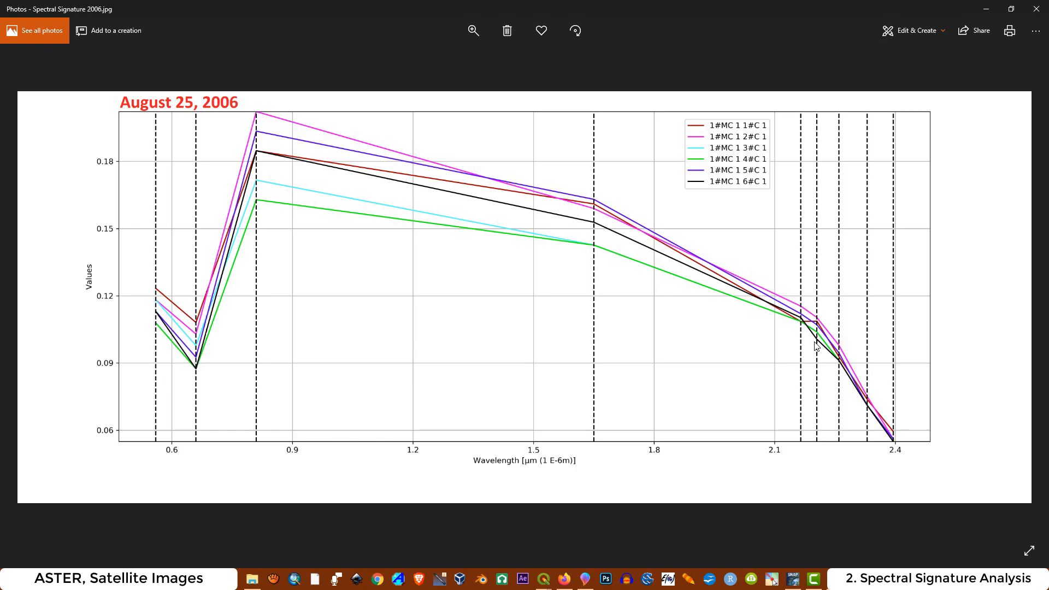
key("Right")
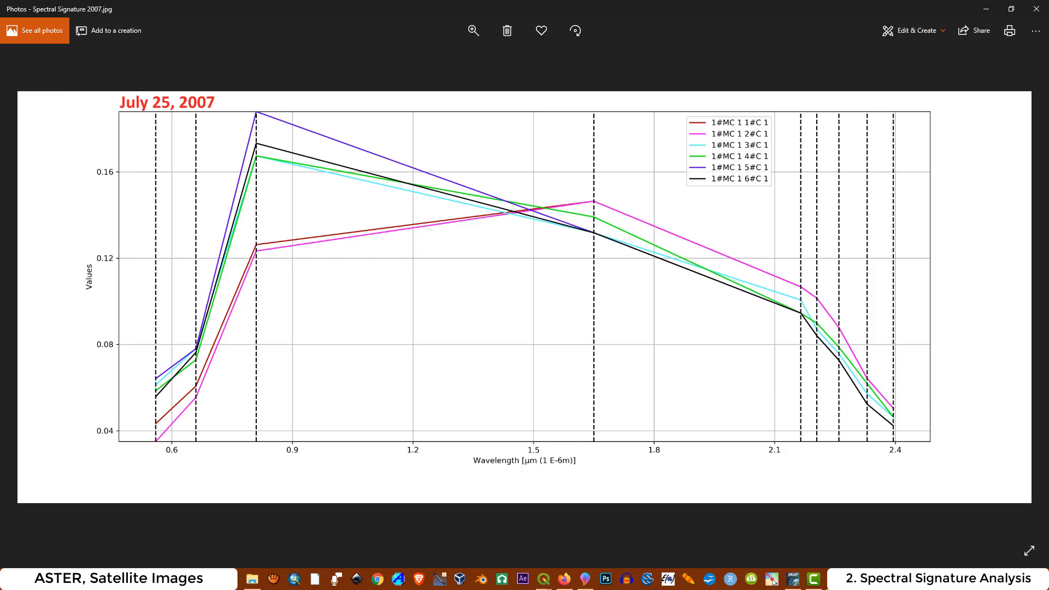
Minimize the 2007 plot, switch to Spectral Signatures.jpg in Paint 3D and compare its four dated plots.
left_click(985, 9)
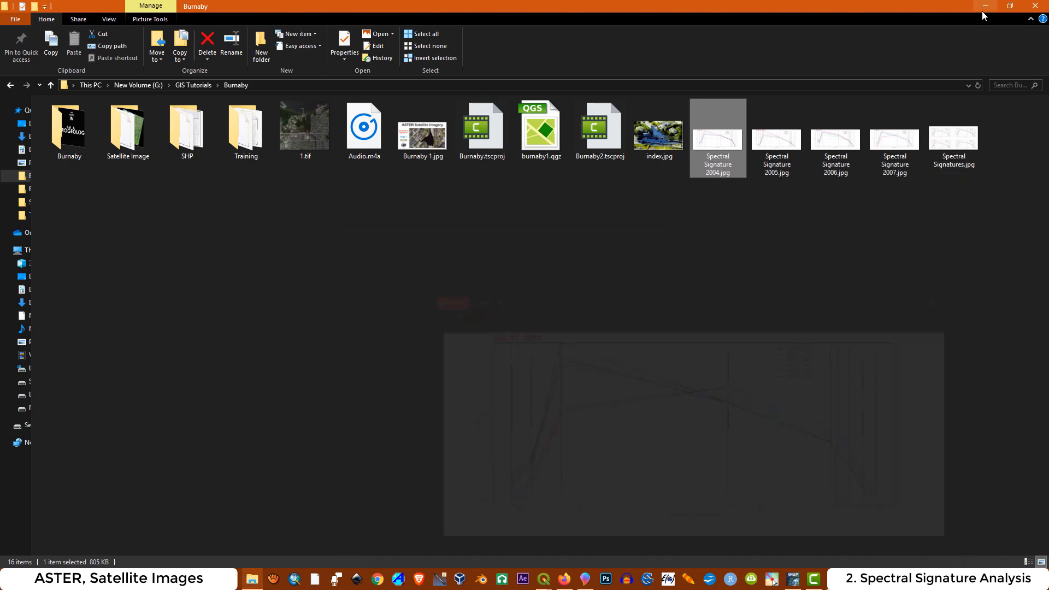
left_click(585, 578)
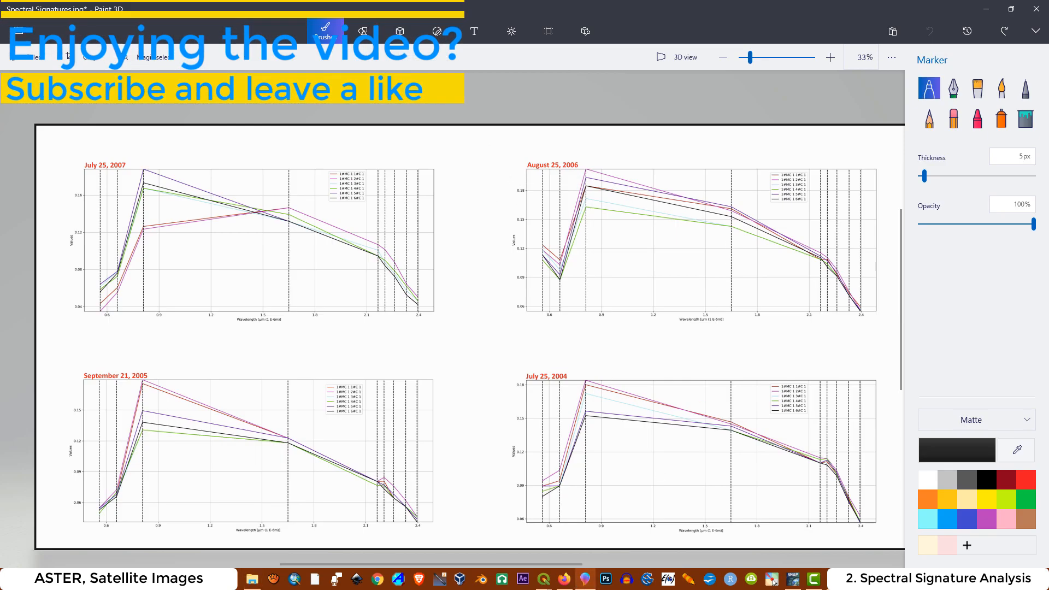
scroll(480, 133, "down", 2)
scroll(649, 195, "up", 2)
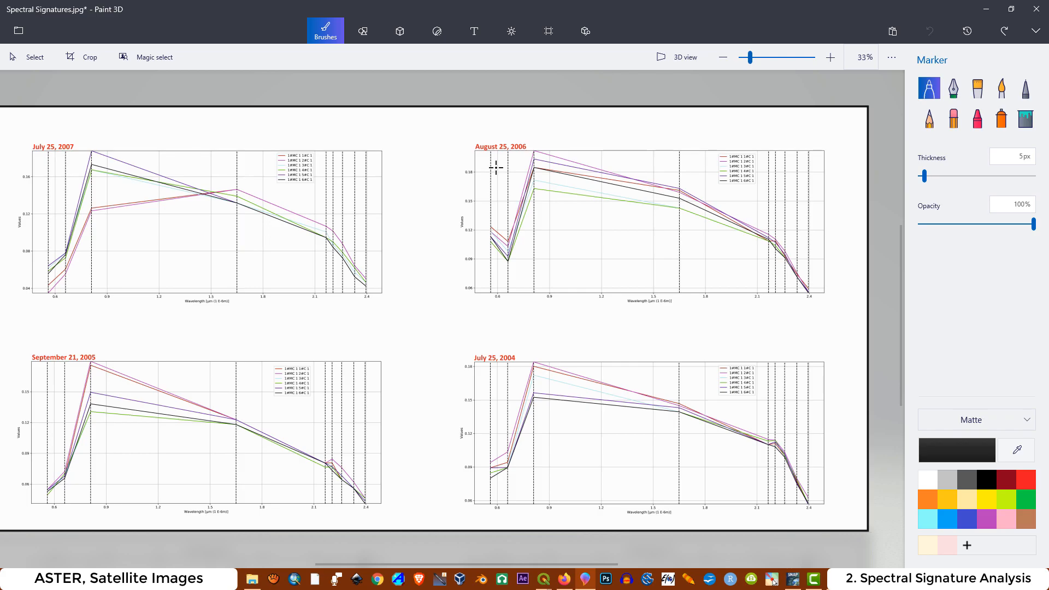
scroll(498, 164, "up", 2)
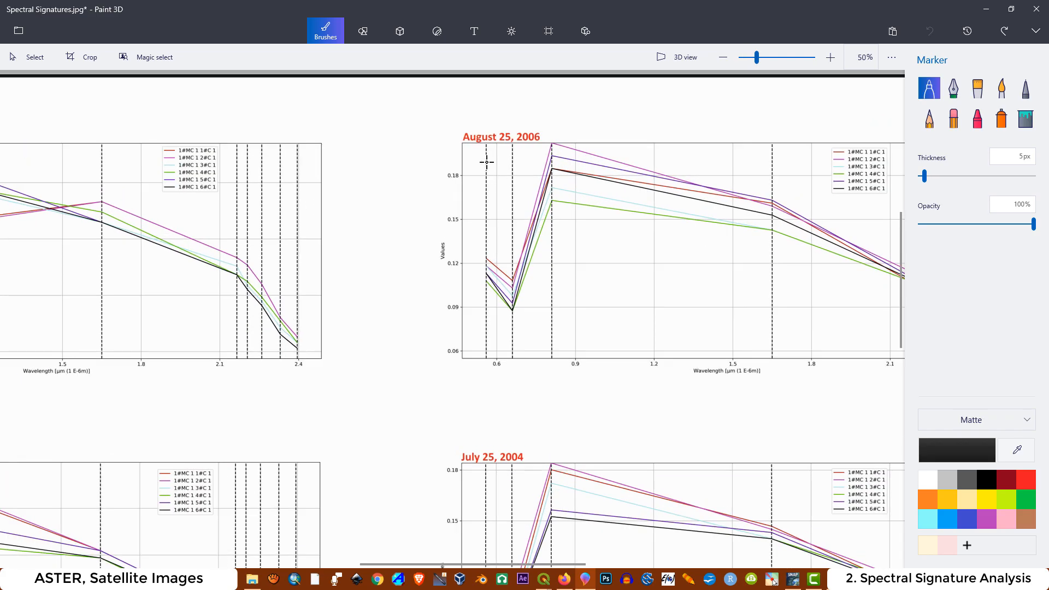
scroll(432, 167, "down", 2)
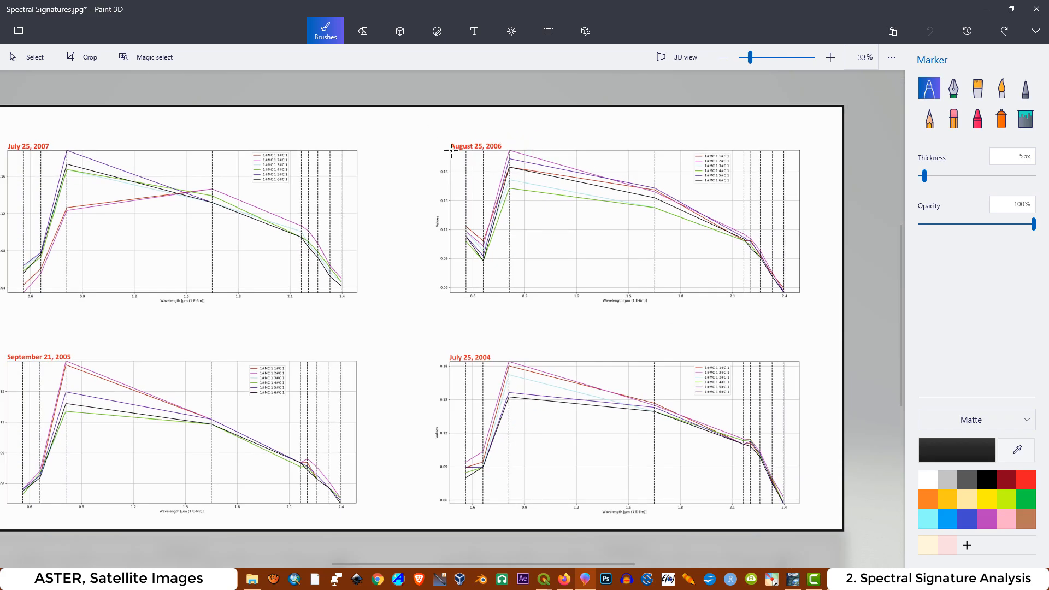
Trace the overall curve shape in black on the August 25, 2006 and September 21, 2005 plots, undoing each stroke.
mouse_move(457, 225)
left_mouse_down()
mouse_move(482, 240)
mouse_move(525, 167)
mouse_move(657, 208)
mouse_move(737, 249)
mouse_move(770, 288)
left_mouse_up()
key("ctrl+z")
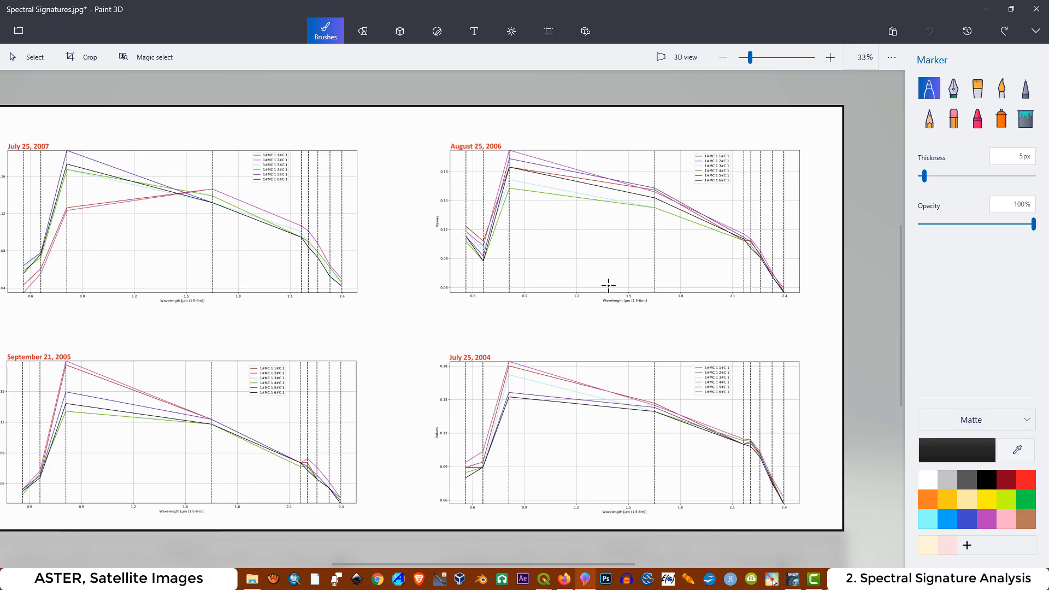
scroll(621, 280, "down", 1)
scroll(177, 408, "up", 2)
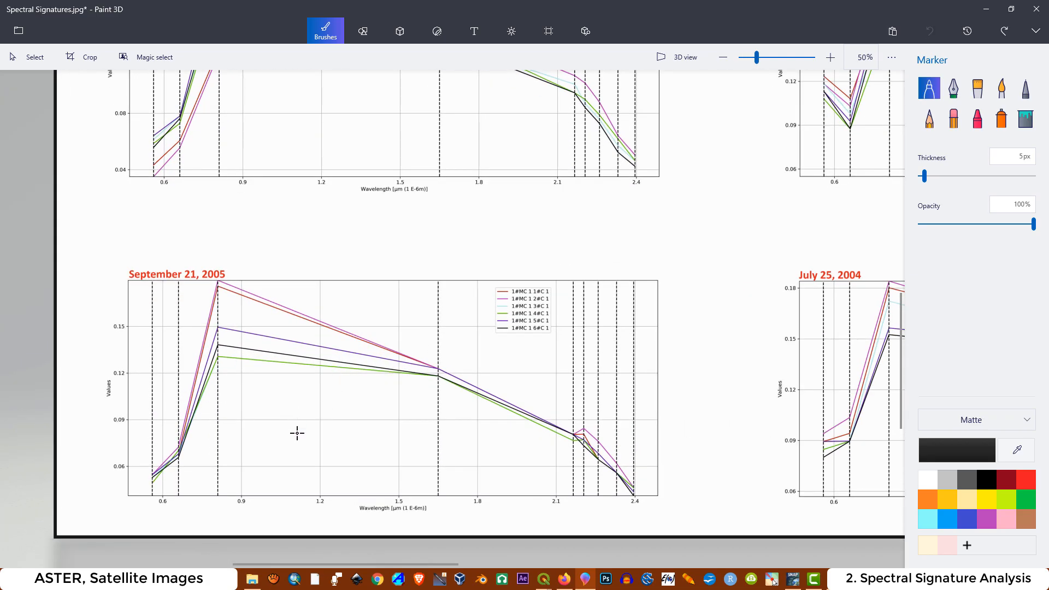
mouse_move(146, 478)
left_mouse_down()
mouse_move(172, 461)
mouse_move(218, 388)
mouse_move(241, 327)
mouse_move(435, 377)
mouse_move(571, 436)
mouse_move(639, 485)
left_mouse_up()
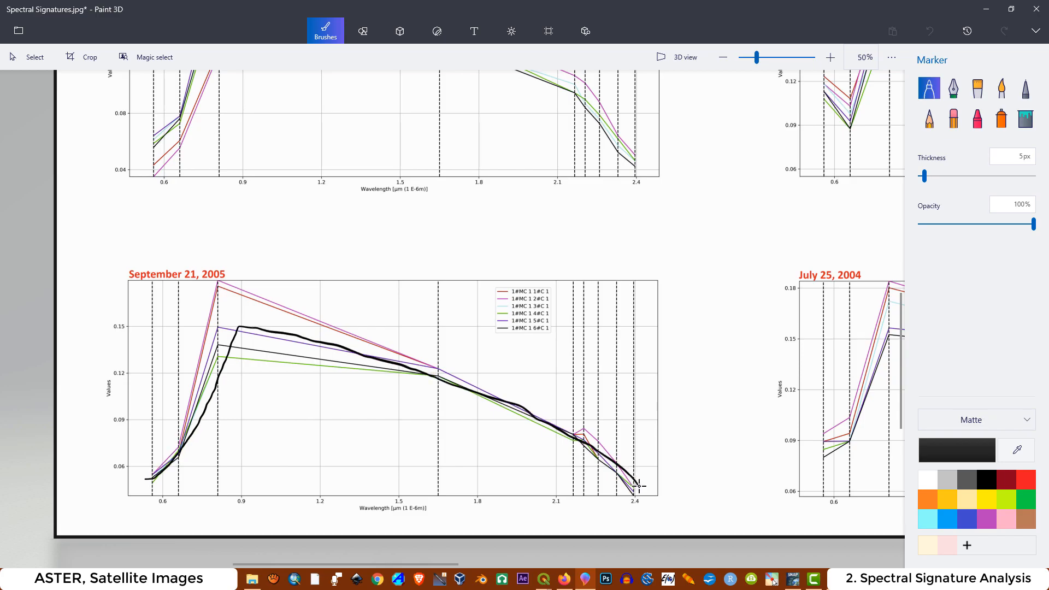
key("ctrl+z")
scroll(369, 396, "down", 2)
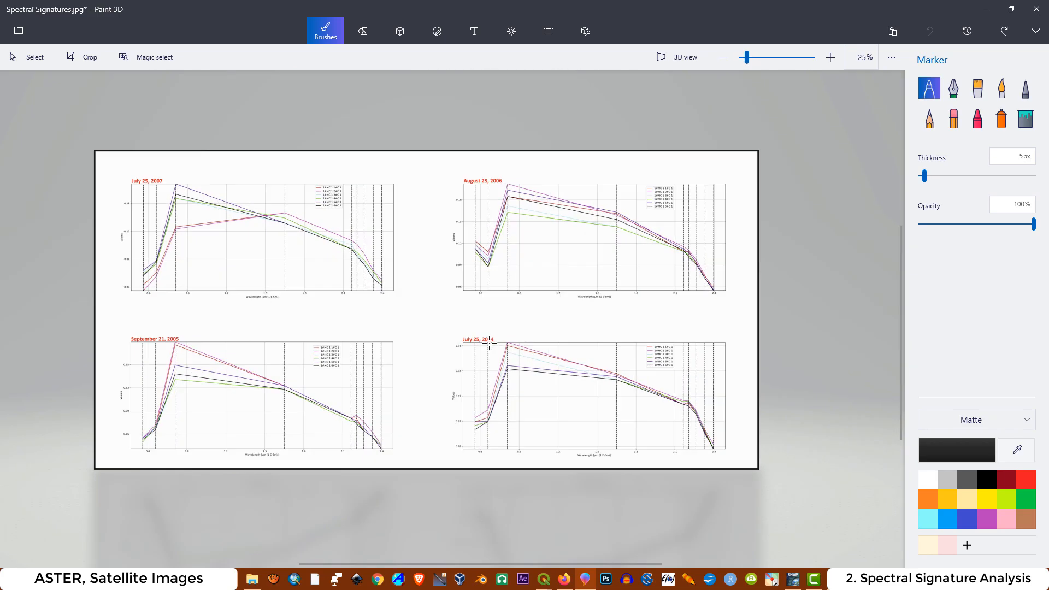
Trace the overall curve shape with the black marker on the July 25, 2004 and July 25, 2007 plots.
scroll(490, 343, "up", 1)
mouse_move(471, 451)
left_mouse_down()
mouse_move(486, 444)
mouse_move(510, 369)
mouse_move(528, 357)
mouse_move(750, 426)
mouse_move(785, 483)
left_mouse_up()
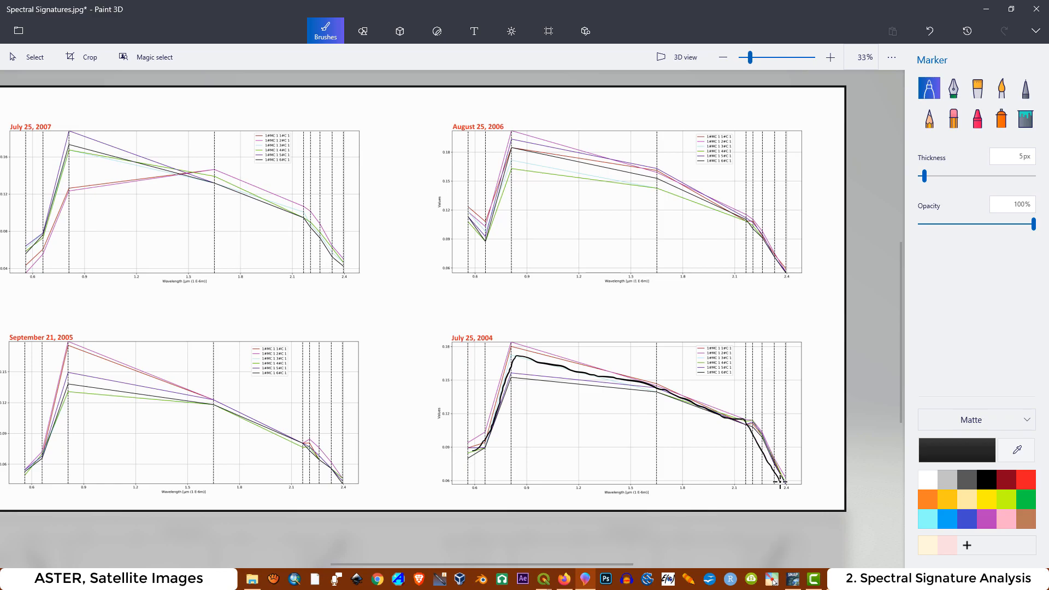
scroll(738, 351, "down", 1)
scroll(313, 291, "up", 2)
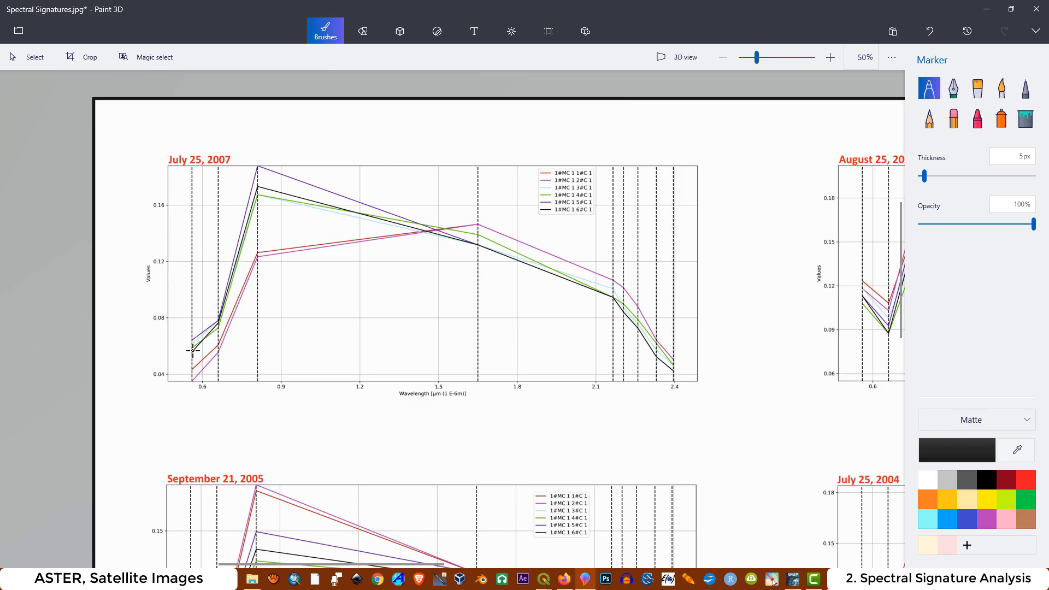
mouse_move(187, 350)
left_mouse_down()
mouse_move(220, 317)
mouse_move(259, 195)
mouse_move(568, 288)
mouse_move(636, 320)
mouse_move(665, 376)
left_mouse_up()
Set the marker color to red and trace the curves of pixels 1 and 2 on the July 25, 2007 plot.
left_click(1026, 480)
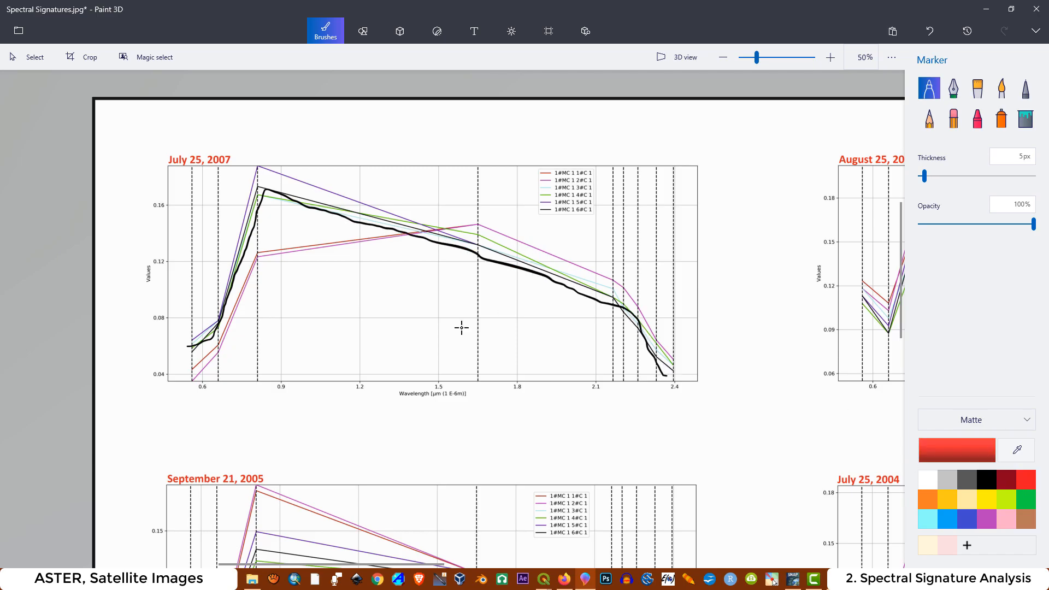
mouse_move(194, 374)
left_mouse_down()
mouse_move(237, 329)
mouse_move(260, 270)
mouse_move(391, 235)
mouse_move(476, 224)
mouse_move(599, 293)
left_mouse_up()
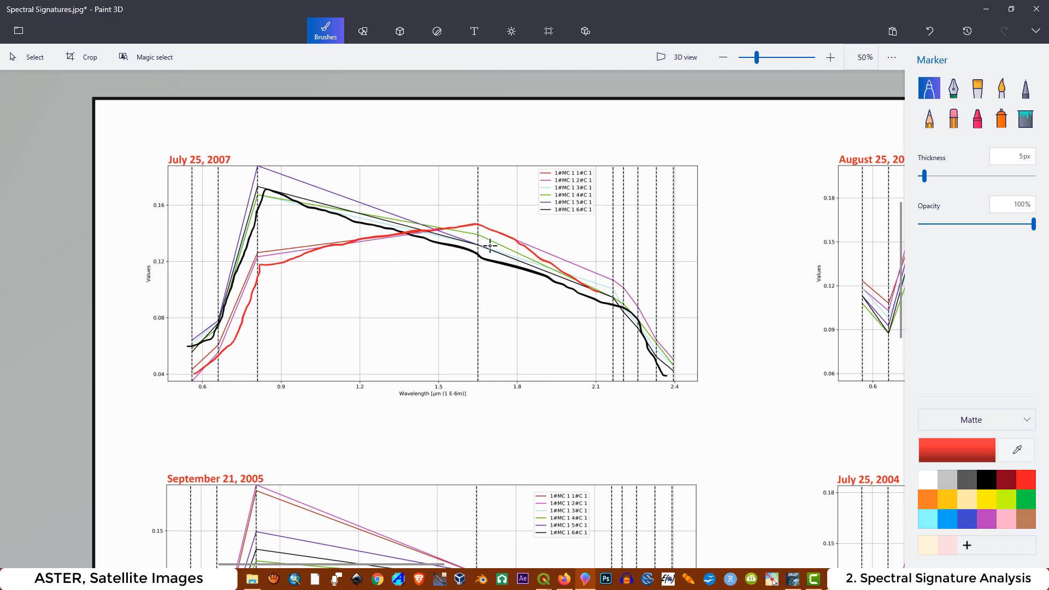
Undo the red and black traces on the July 25, 2007 plot and the black trace on the July 25, 2004 plot.
scroll(325, 221, "down", 1)
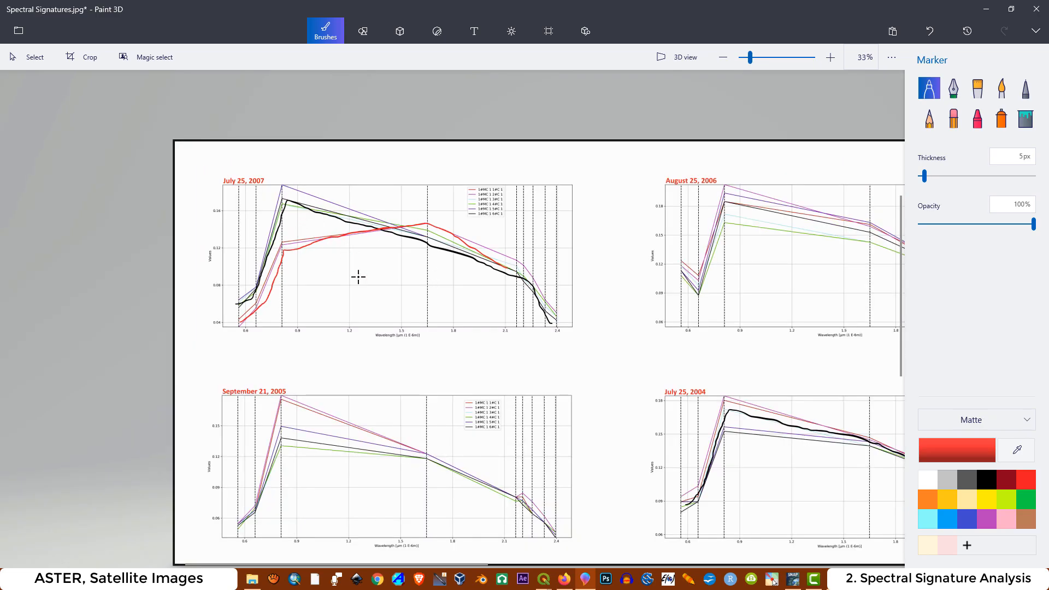
key("ctrl+z")
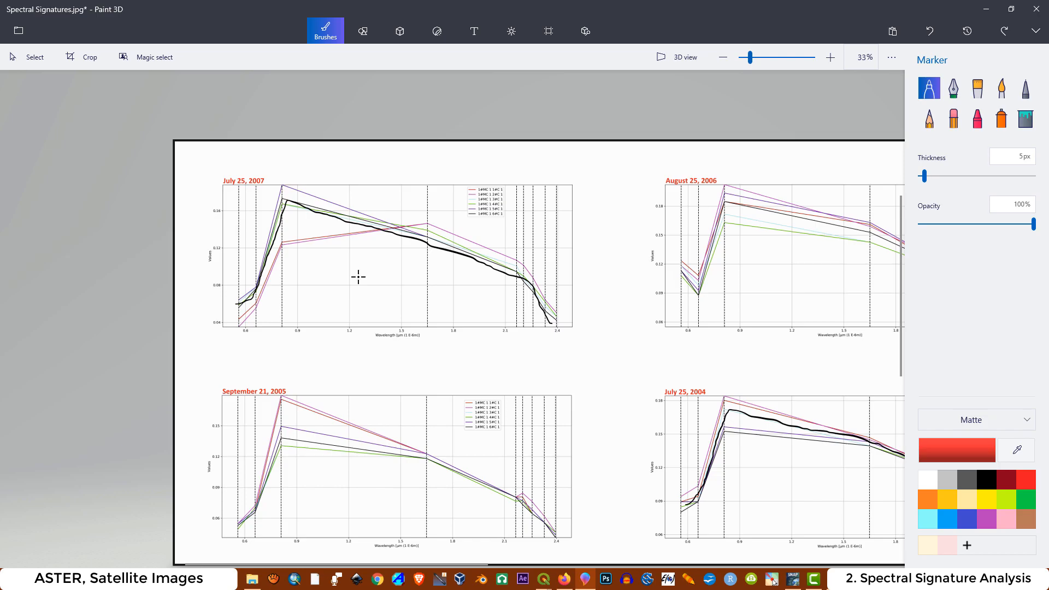
key("ctrl+z")
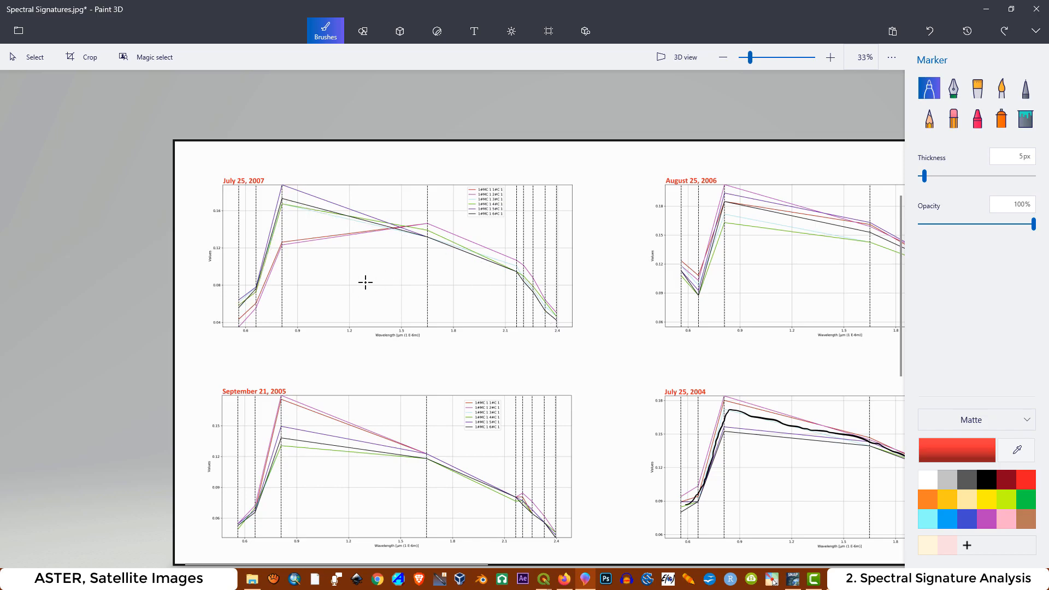
key("ctrl+z")
Mark the first two legend entries, 1#C 1 and 2#C 1, in red on the July 25, 2007 plot.
scroll(316, 290, "down", 3)
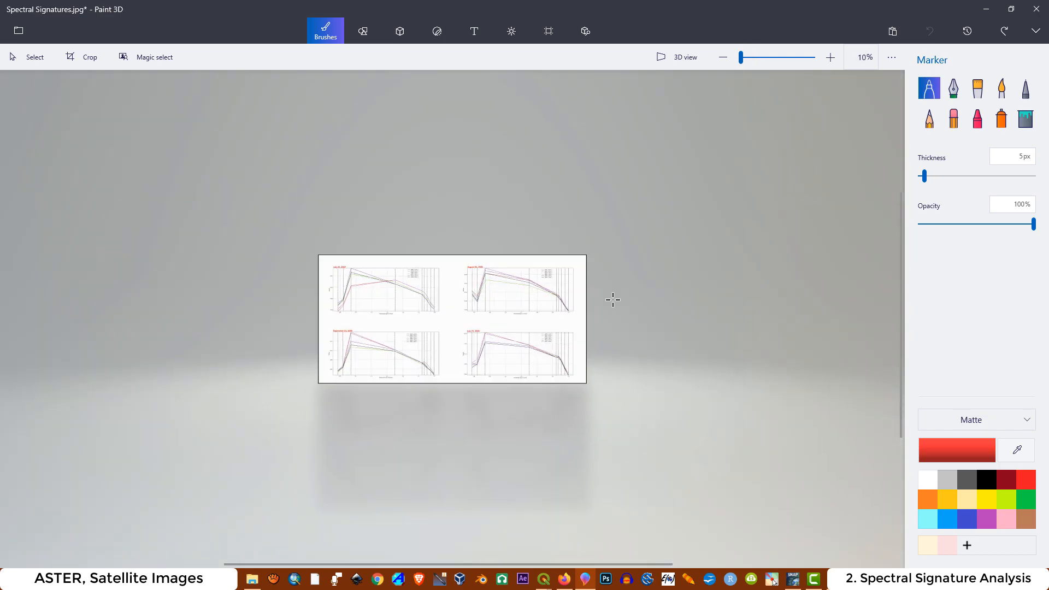
scroll(470, 297, "up", 2)
scroll(326, 253, "up", 1)
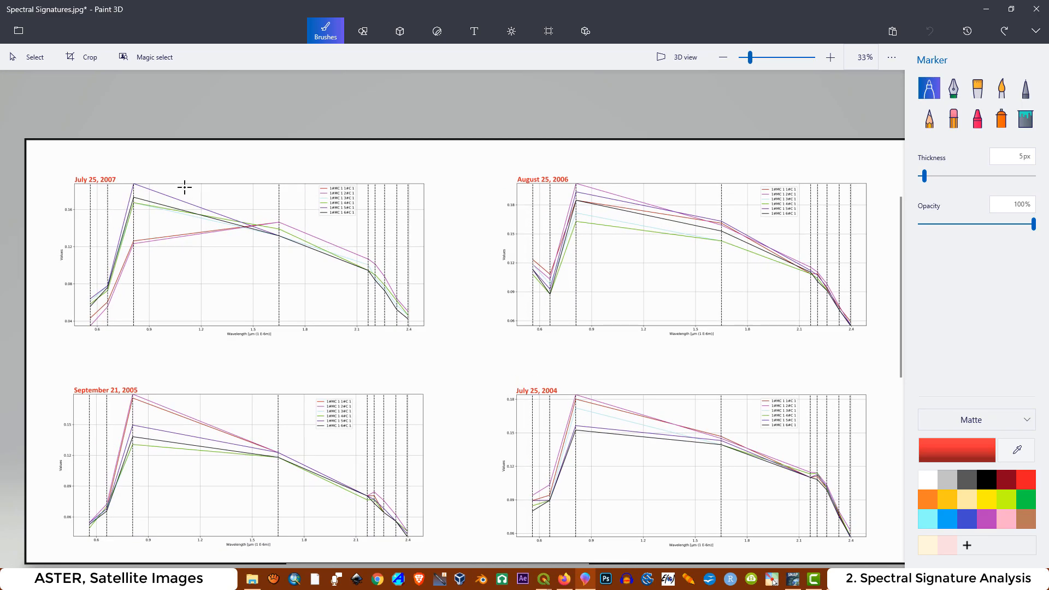
scroll(391, 218, "up", 4)
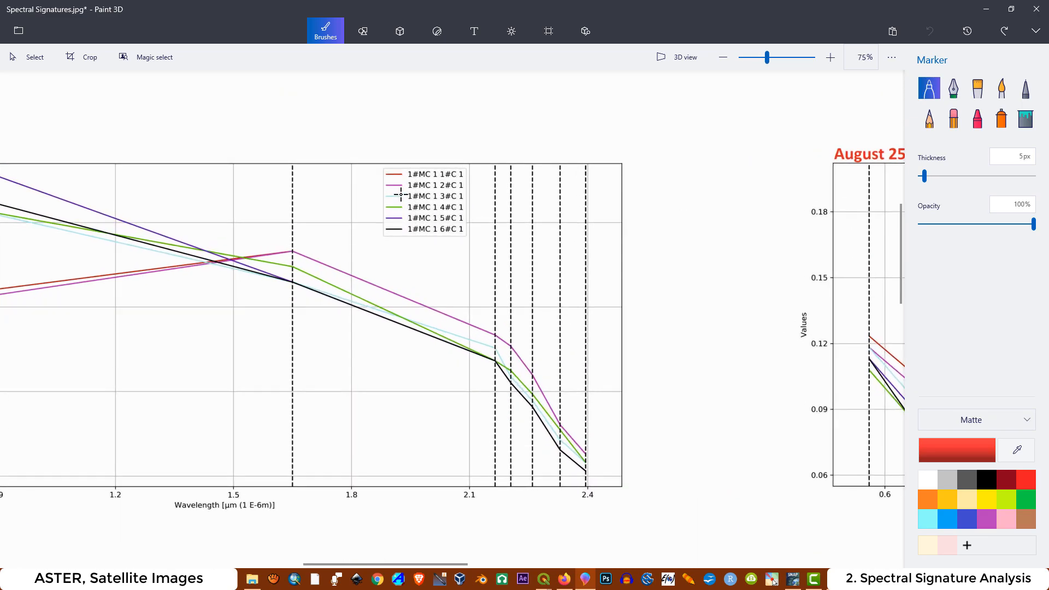
scroll(382, 174, "up", 1)
left_click_drag(379, 162, 383, 186)
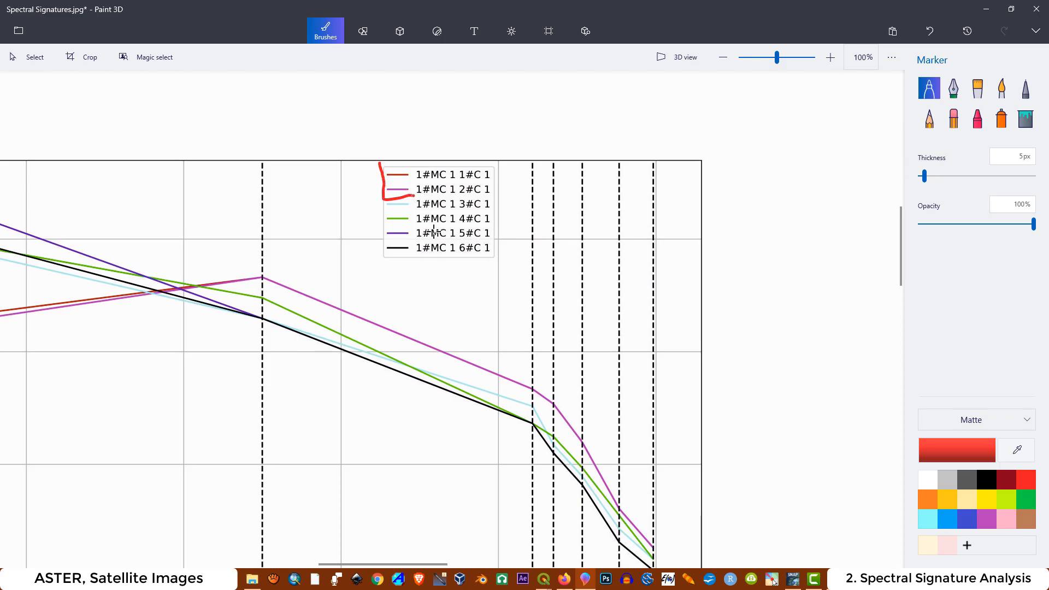
scroll(530, 262, "down", 2)
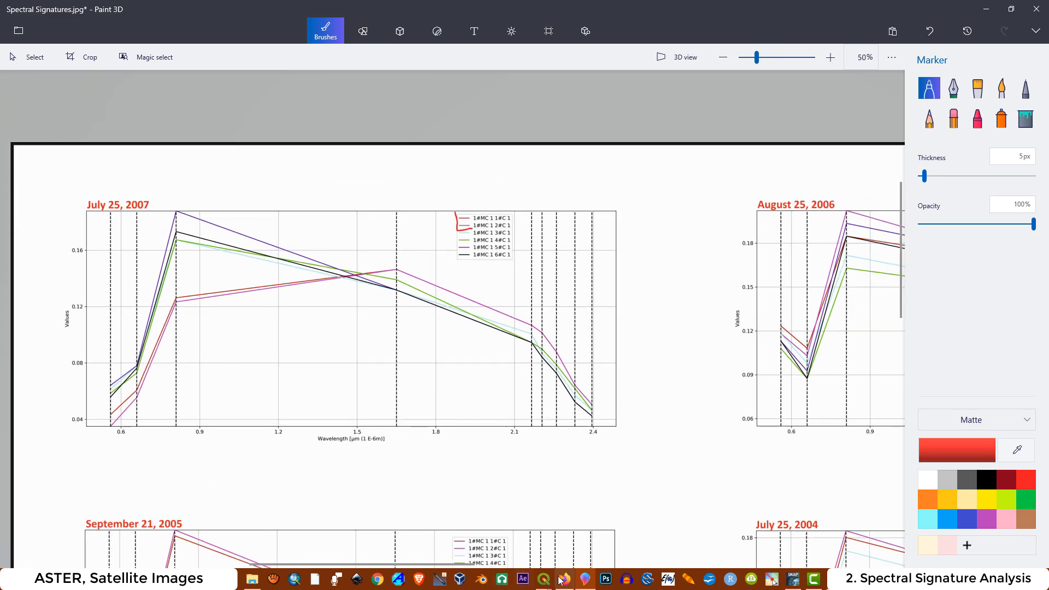
scroll(486, 254, "up", 1)
scroll(506, 206, "up", 2)
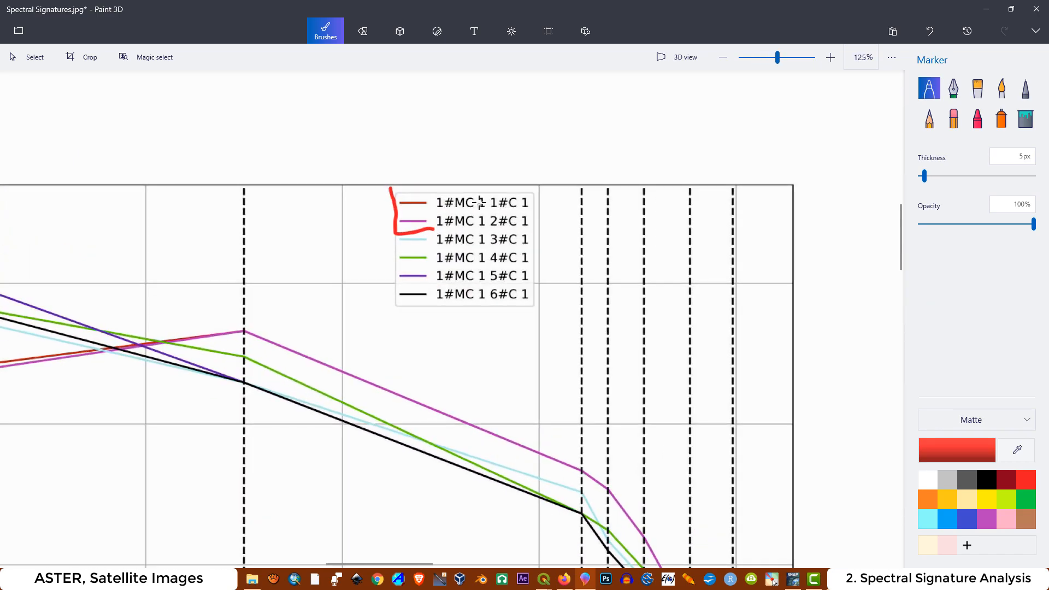
mouse_move(486, 191)
left_mouse_down()
mouse_move(492, 234)
mouse_move(507, 235)
left_mouse_up()
scroll(596, 214, "down", 2)
Switch to QGIS, display Virtual Band Set 1 and examine where the labeled training pixels lie on the color composite.
mouse_move(543, 579)
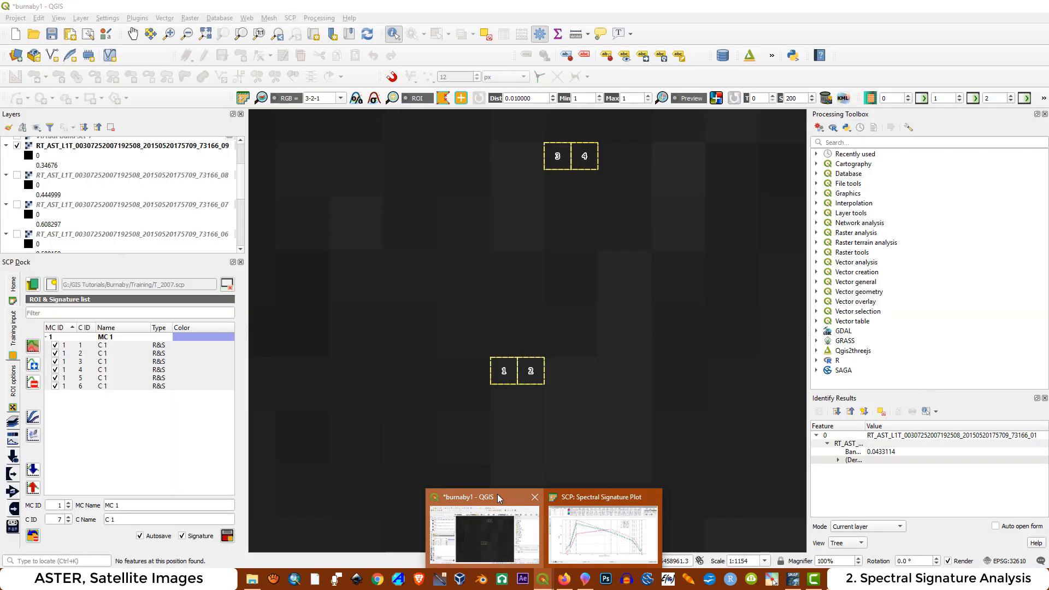
left_click(500, 498)
scroll(71, 205, "up", 2)
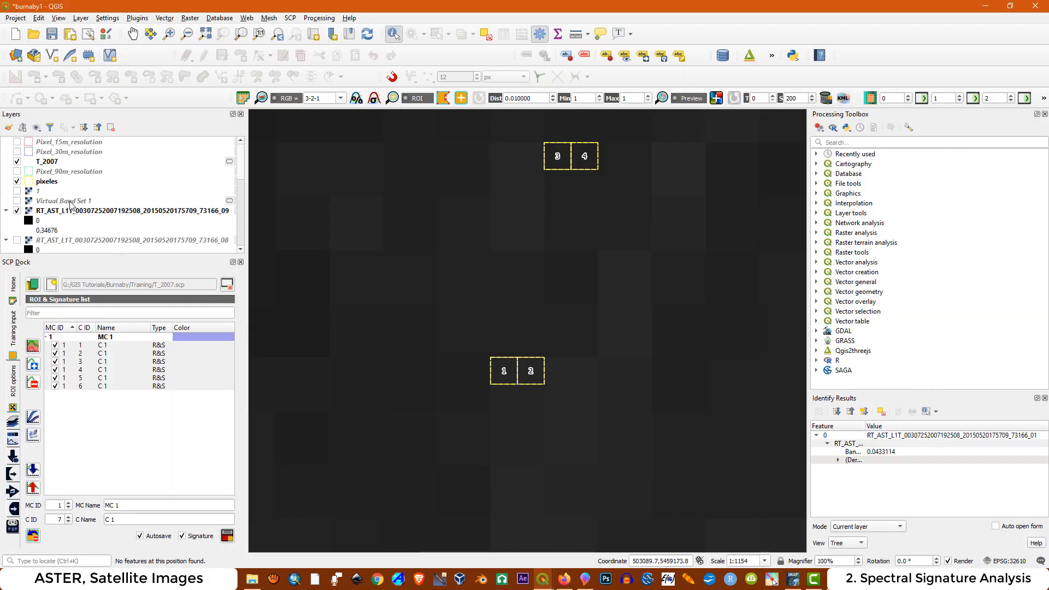
left_click(17, 192)
left_click(17, 191)
left_click(17, 201)
scroll(437, 277, "down", 2)
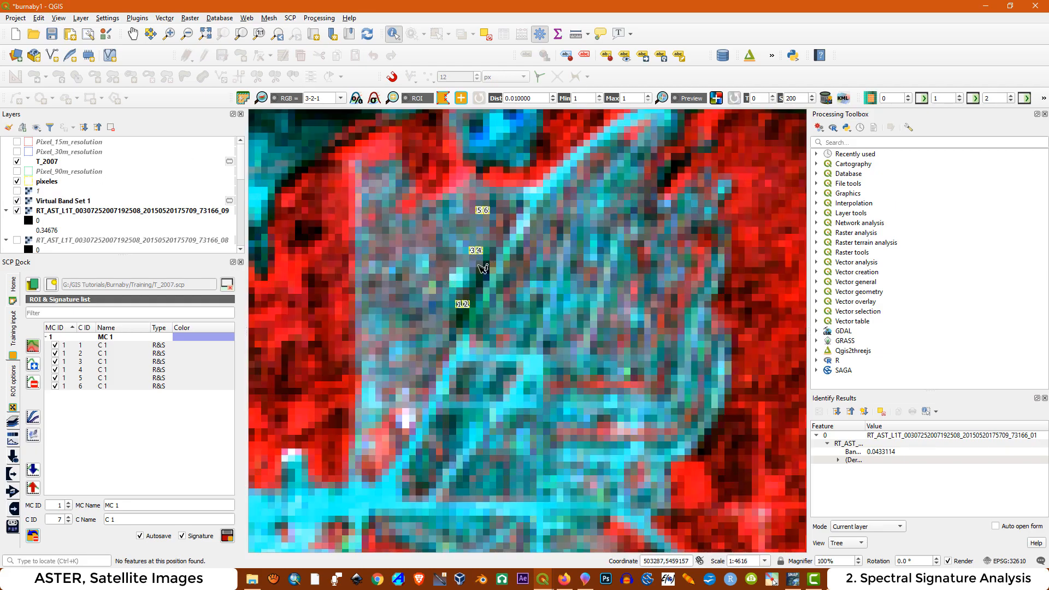
scroll(451, 304, "up", 1)
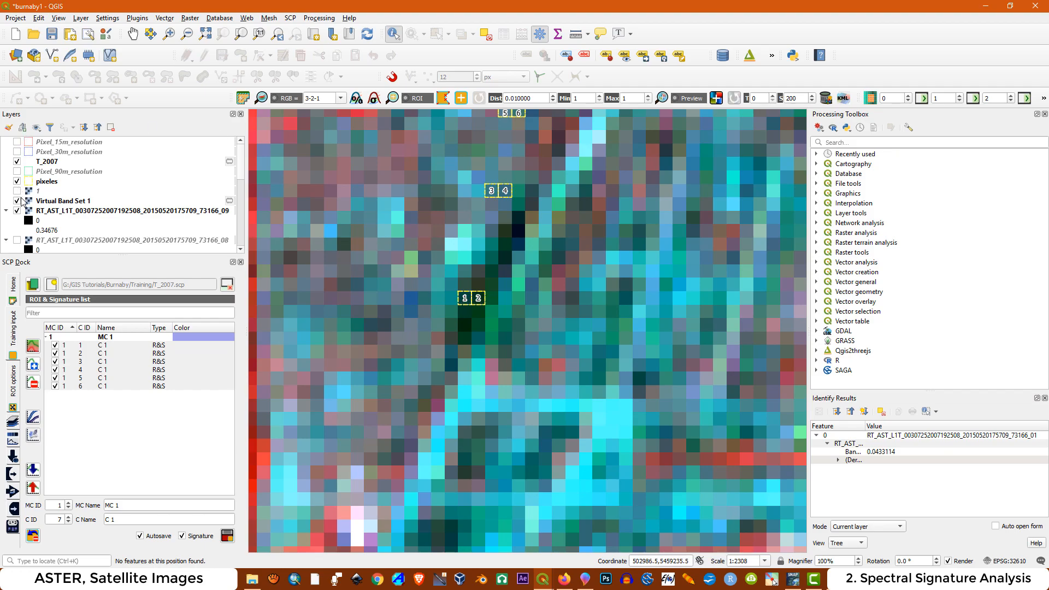
Hide Virtual Band Set 1 and show raster layer 1 beneath training pixels 1 and 2.
left_click(17, 200)
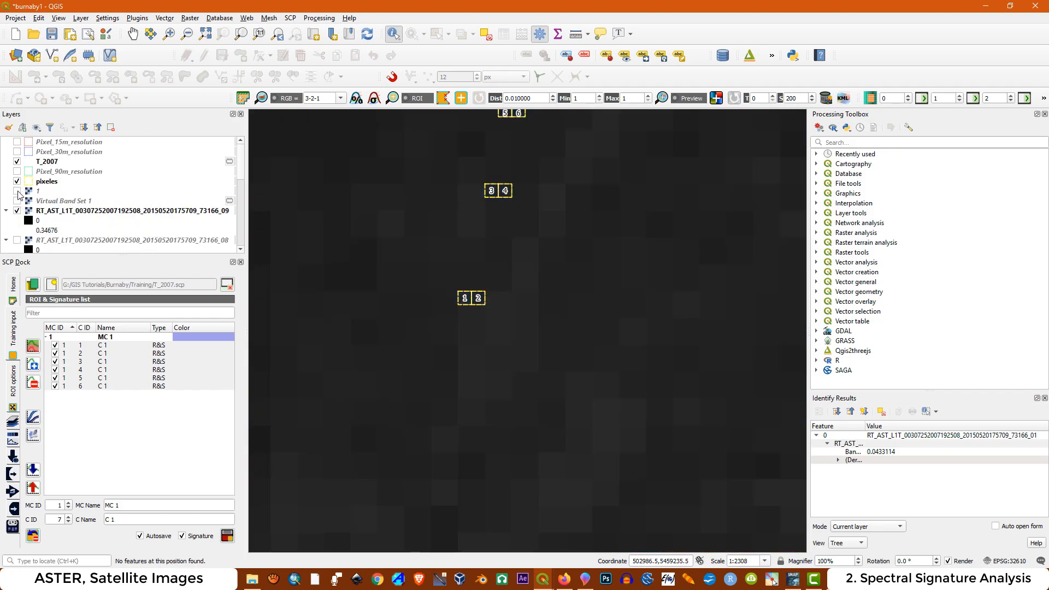
left_click(17, 191)
scroll(480, 302, "up", 2)
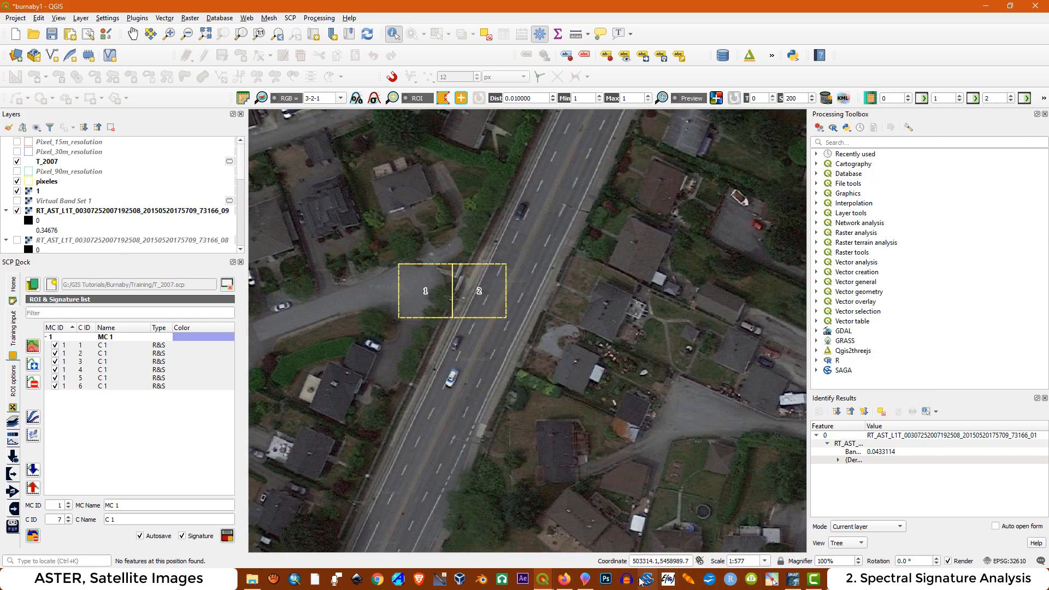
Check the 2007 plot legend in Paint 3D, then examine the ground cover under training pixels 3 to 6 in QGIS.
left_click(586, 584)
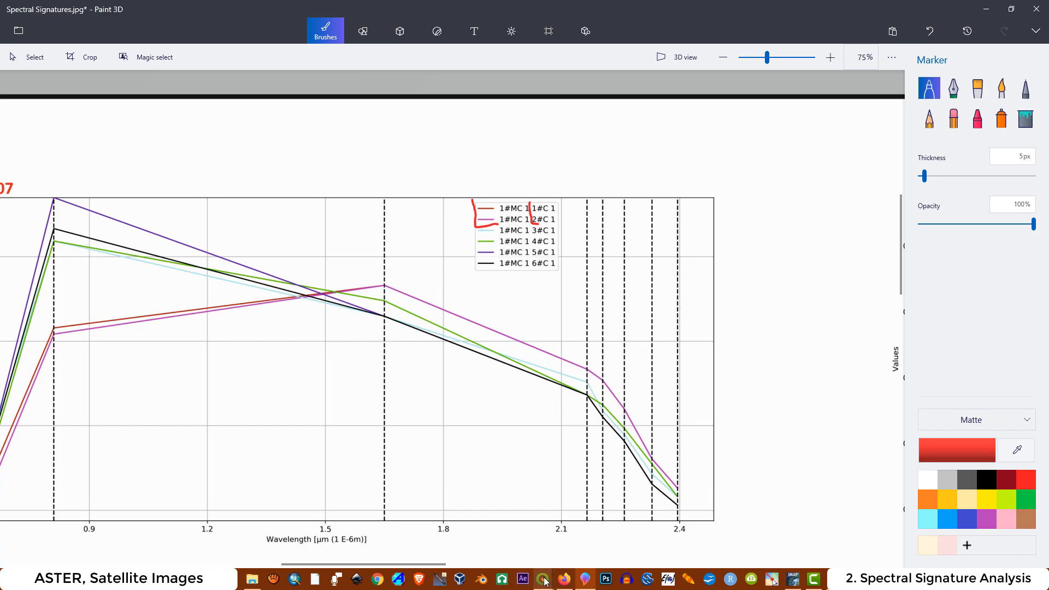
mouse_move(545, 562)
left_click(487, 505)
scroll(507, 326, "down", 2)
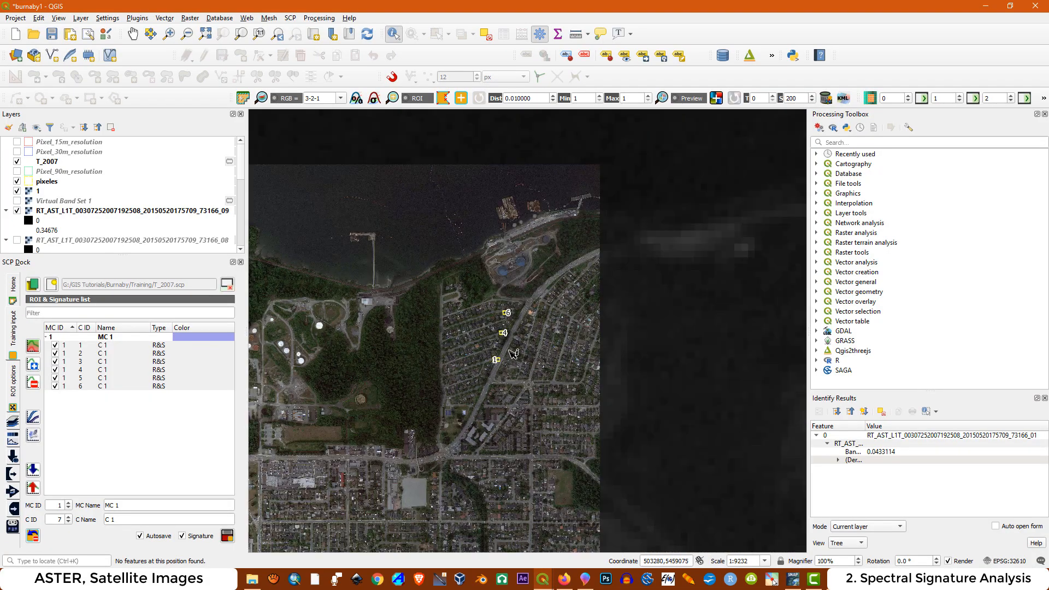
scroll(485, 424, "up", 1)
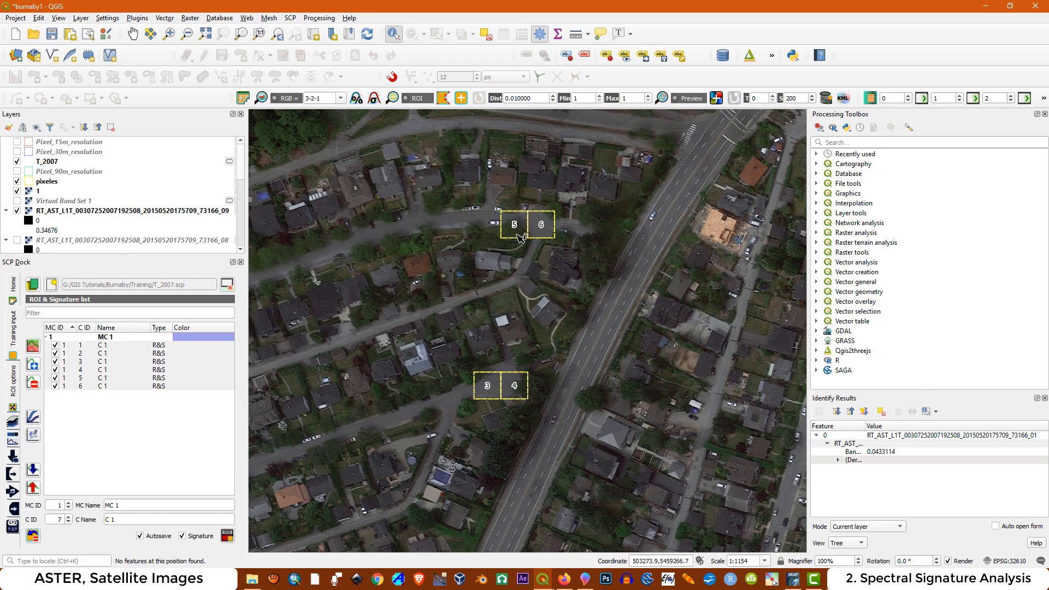
Switch back to Paint 3D and compare the July 25, 2007 curves with those of the other three dates.
left_click(548, 582)
left_click(585, 579)
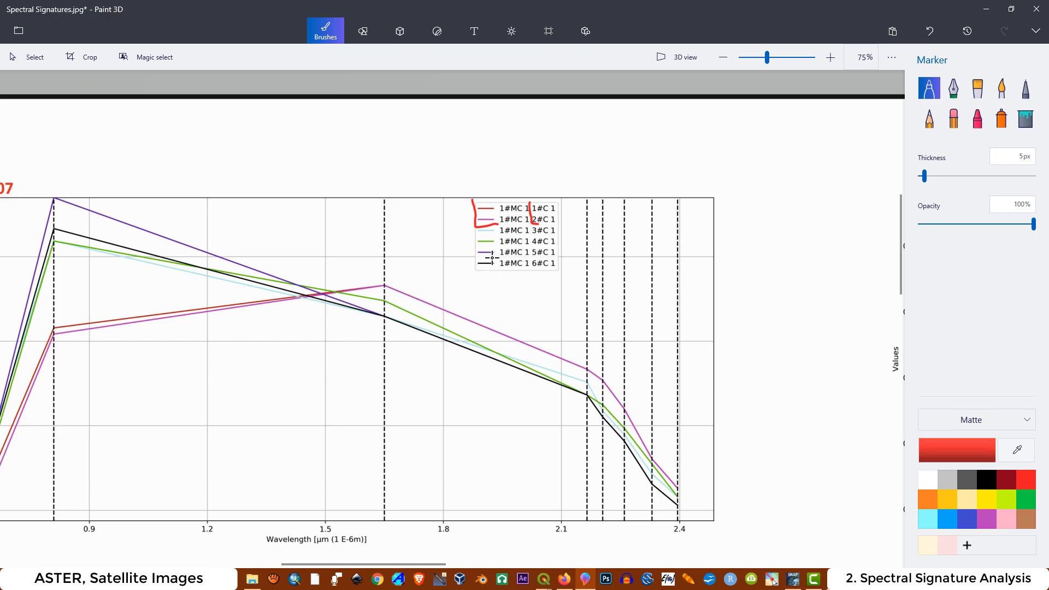
scroll(524, 245, "down", 3)
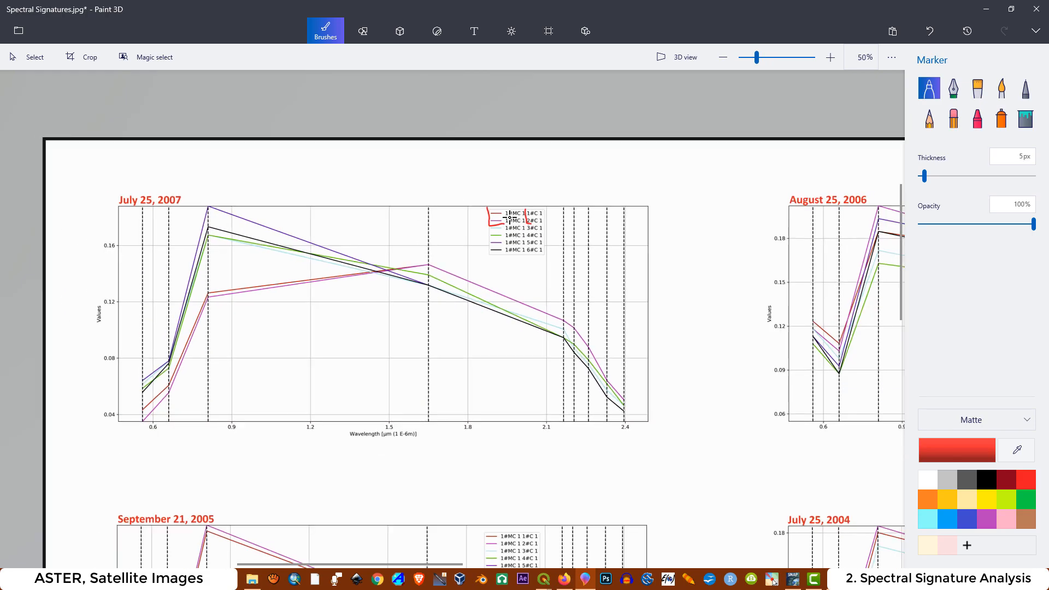
scroll(461, 231, "down", 1)
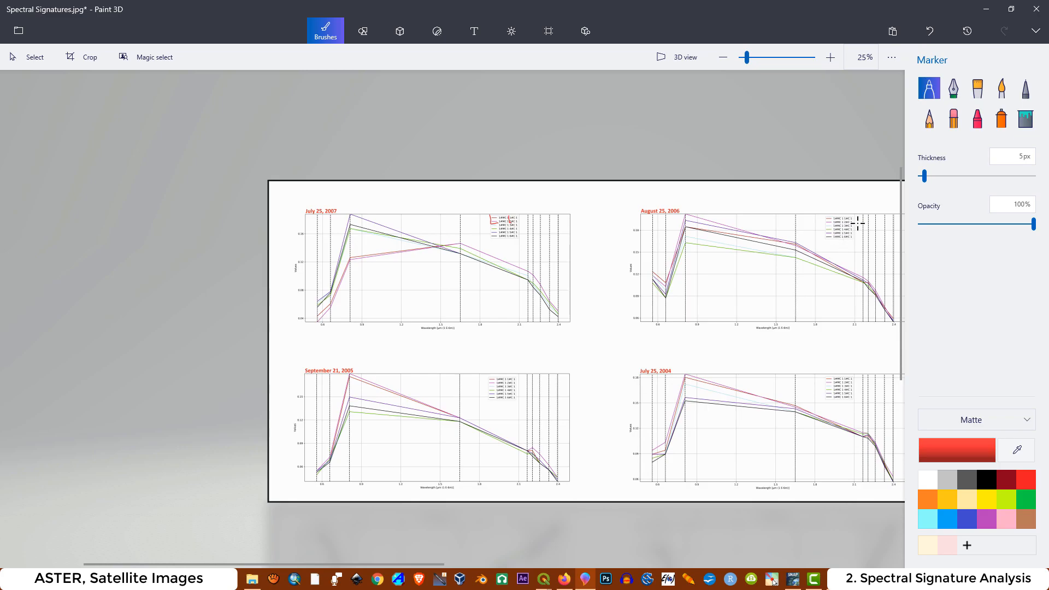
scroll(856, 223, "up", 3)
scroll(791, 221, "down", 2)
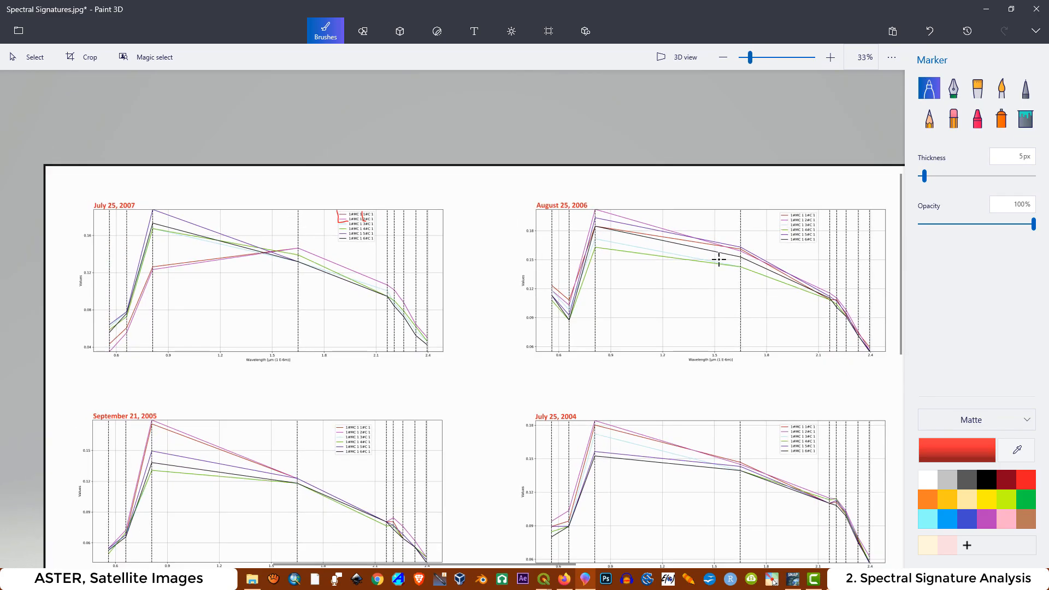
Undo the red marker strokes on the July 25, 2007 plot's legend.
scroll(328, 256, "up", 1)
scroll(344, 243, "down", 1)
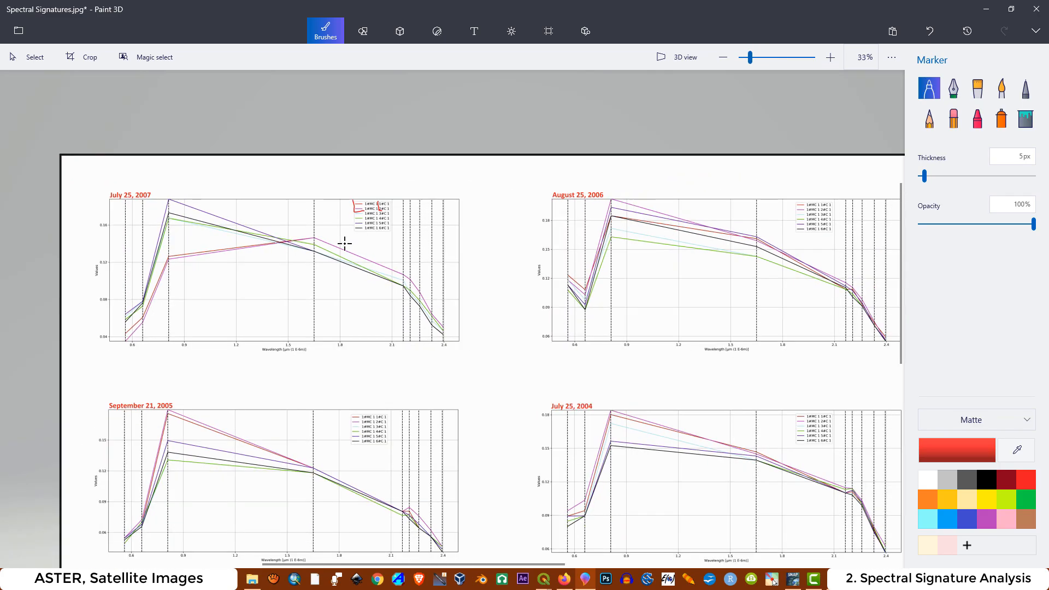
key("ctrl+z")
Circle in red the values of pixels 1 and 2, and separately those of pixels 3 to 6, at the first band line of the July 25, 2007 plot.
scroll(85, 343, "up", 2)
scroll(211, 198, "up", 1)
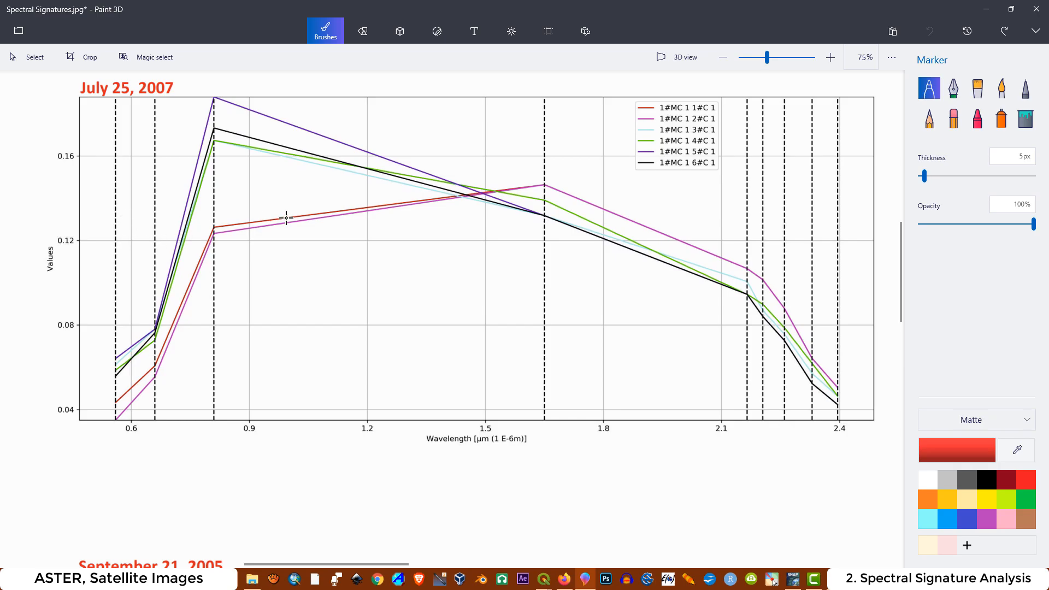
scroll(246, 257, "down", 1)
scroll(151, 367, "up", 1)
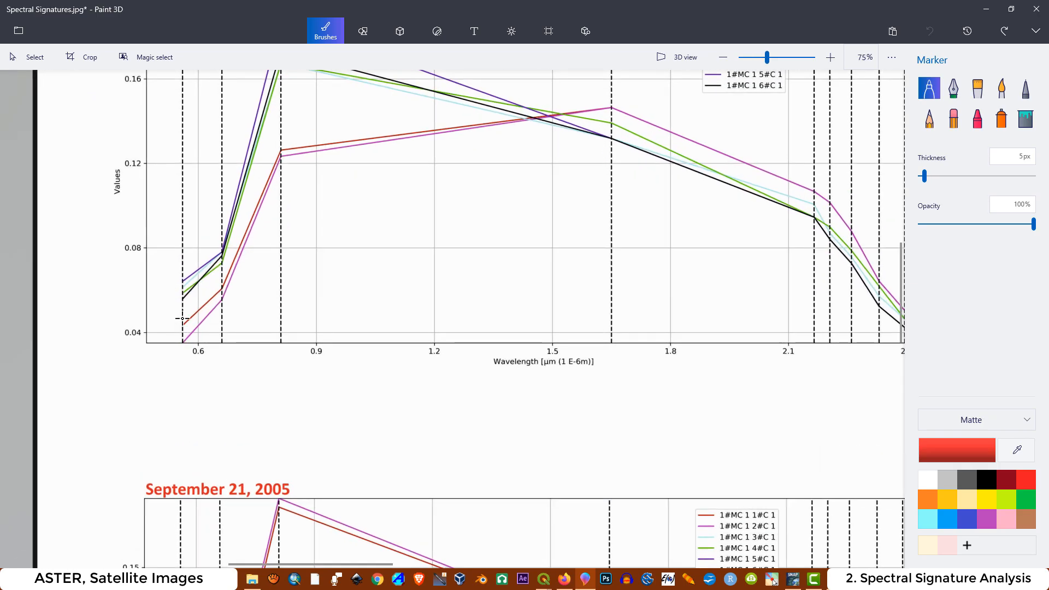
left_click_drag(182, 313, 178, 350)
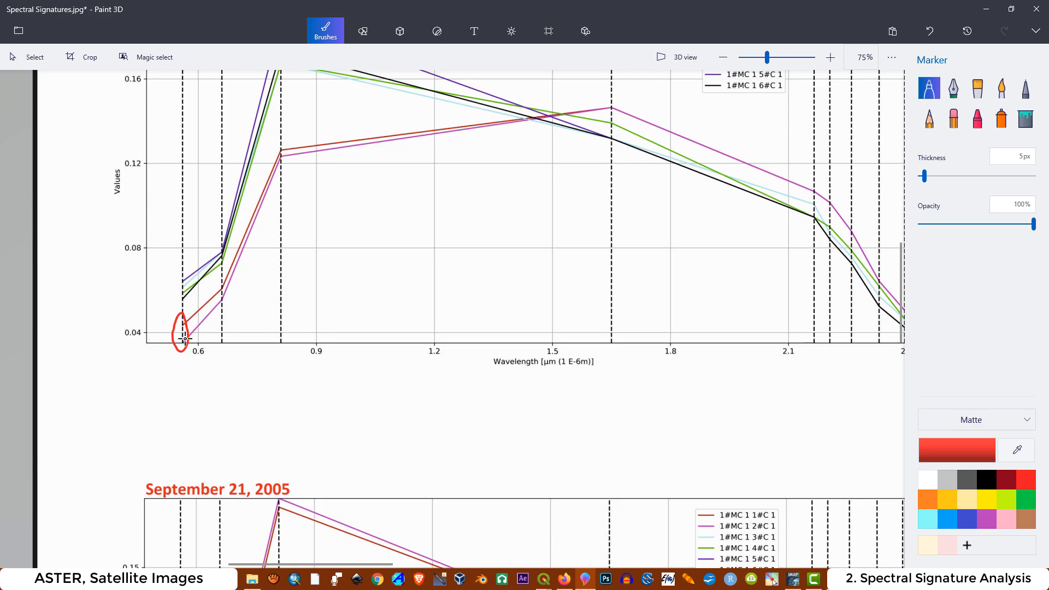
scroll(188, 324, "down", 1)
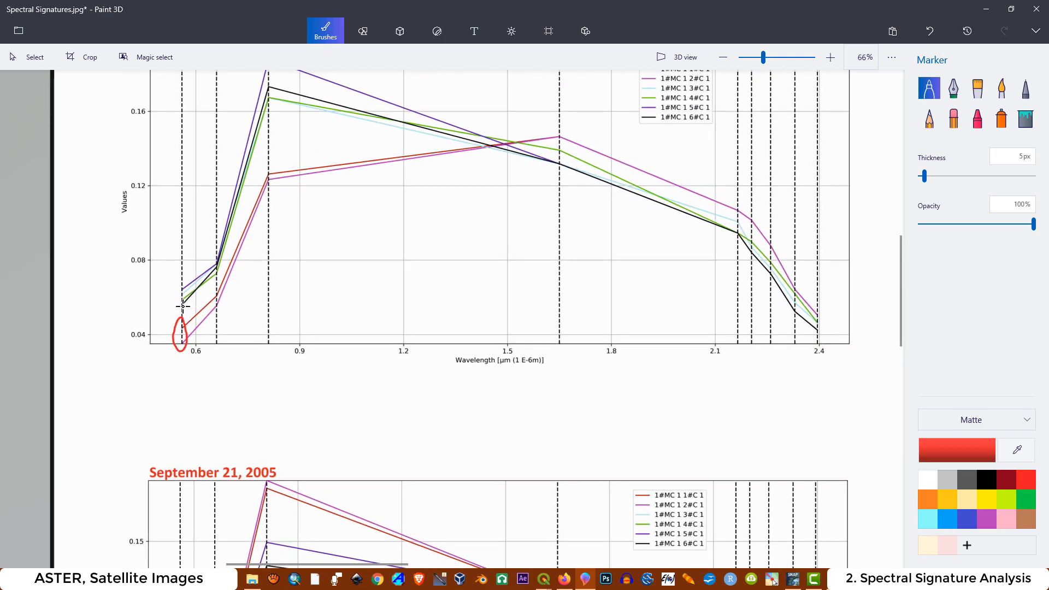
mouse_move(182, 309)
left_mouse_down()
mouse_move(178, 290)
mouse_move(179, 311)
left_mouse_up()
scroll(178, 311, "down", 2)
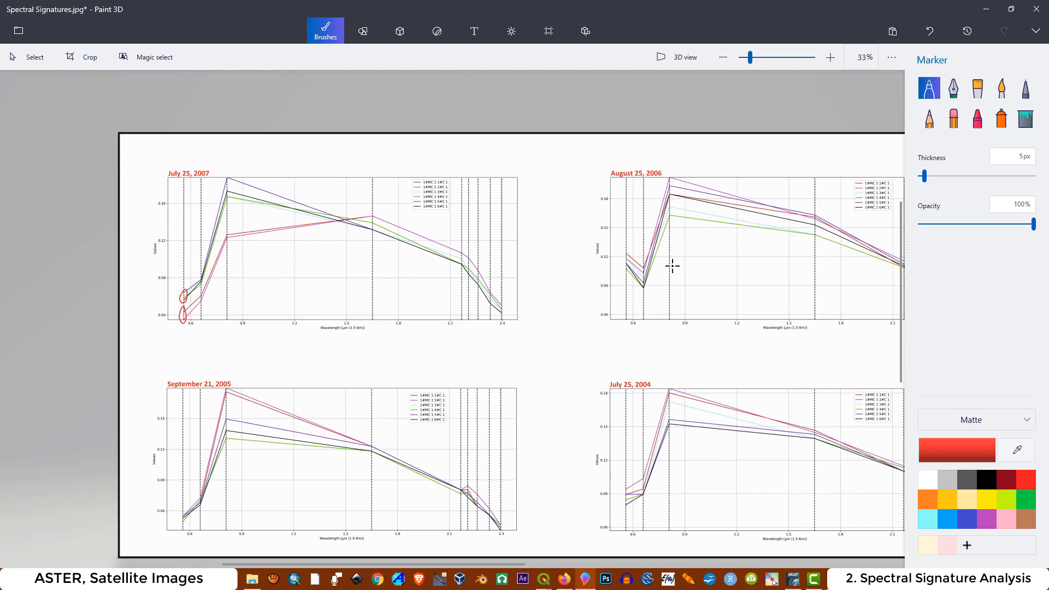
Circle in red the values of pixels 1 and 2 at the first band line of the August 25, 2006 plot.
scroll(680, 185, "up", 2)
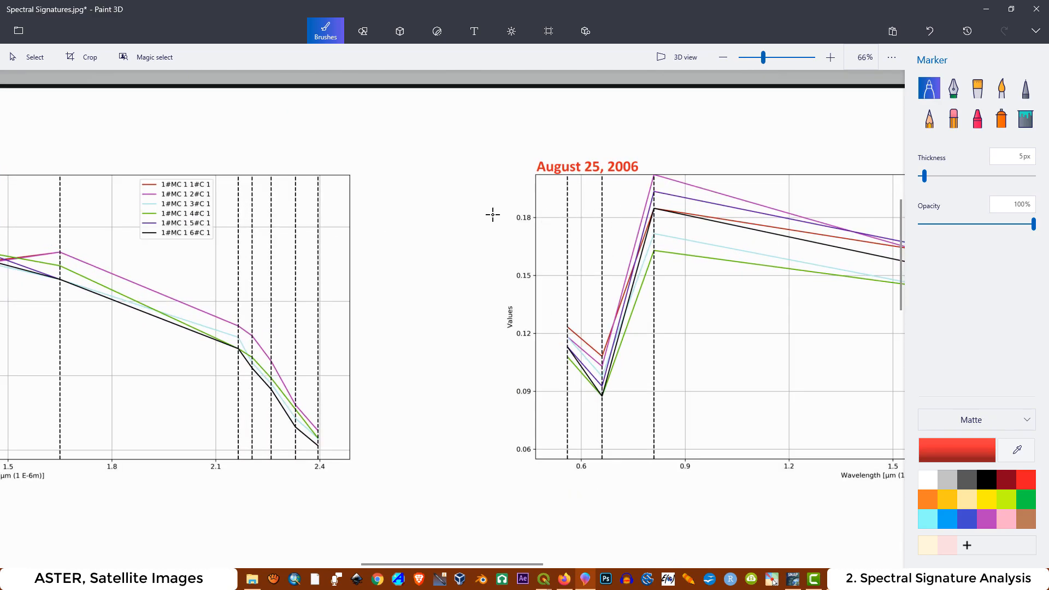
scroll(624, 394, "up", 3)
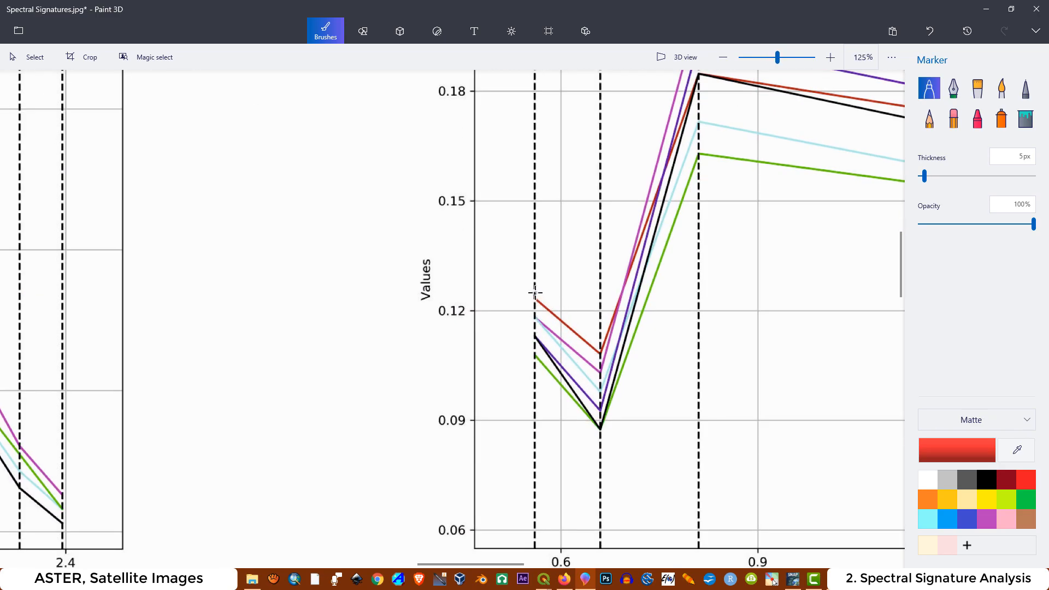
mouse_move(538, 292)
left_mouse_down()
mouse_move(527, 313)
mouse_move(543, 296)
left_mouse_up()
scroll(487, 290, "down", 5)
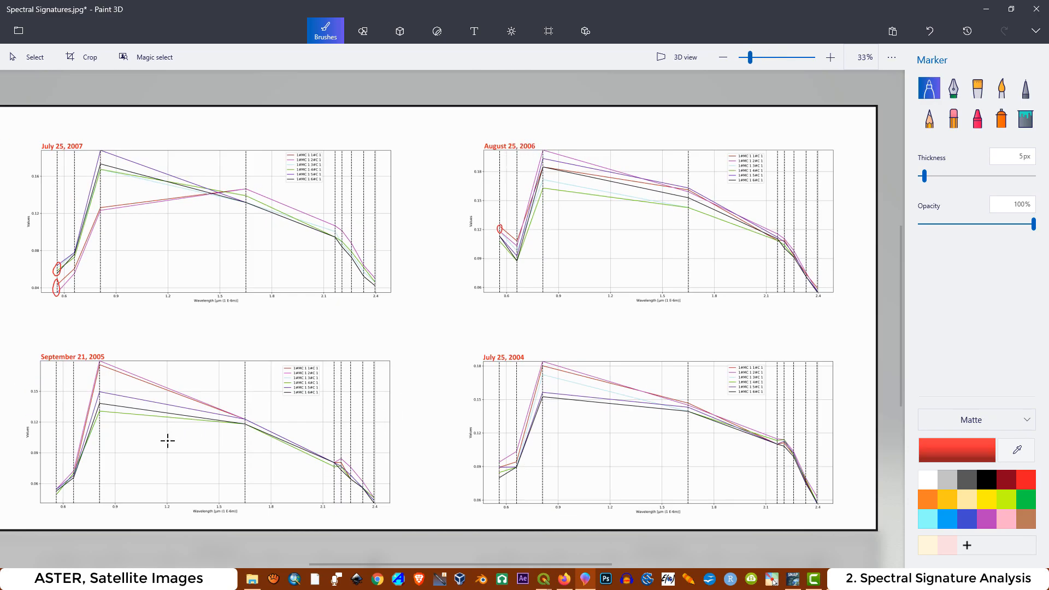
Circle in red the values of pixels 1 and 2 at the first band line of the September 21, 2005 plot.
scroll(58, 437, "up", 4)
scroll(527, 280, "down", 2)
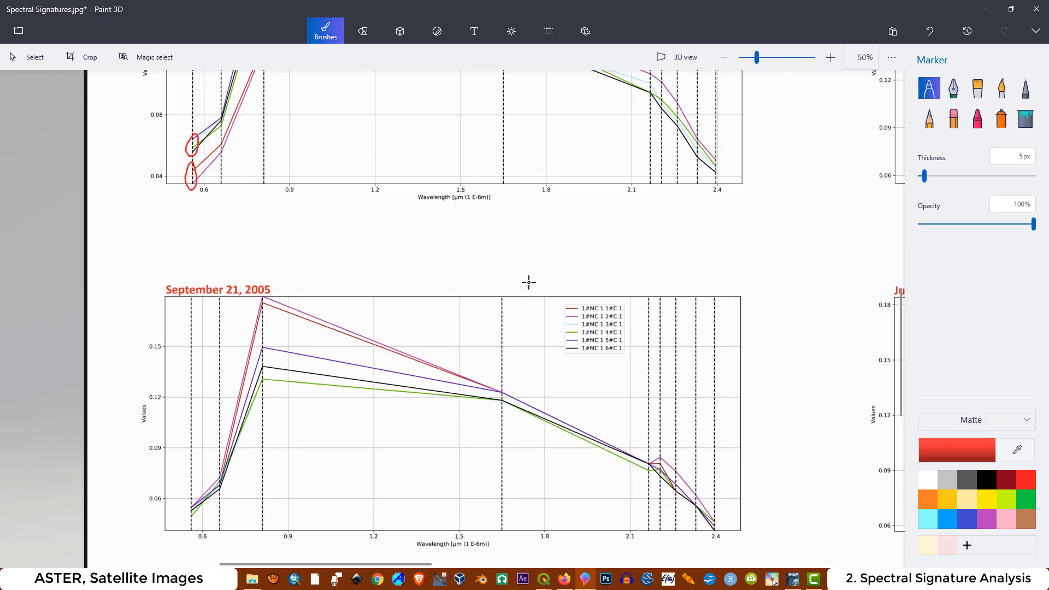
scroll(214, 496, "up", 5)
scroll(217, 499, "up", 5)
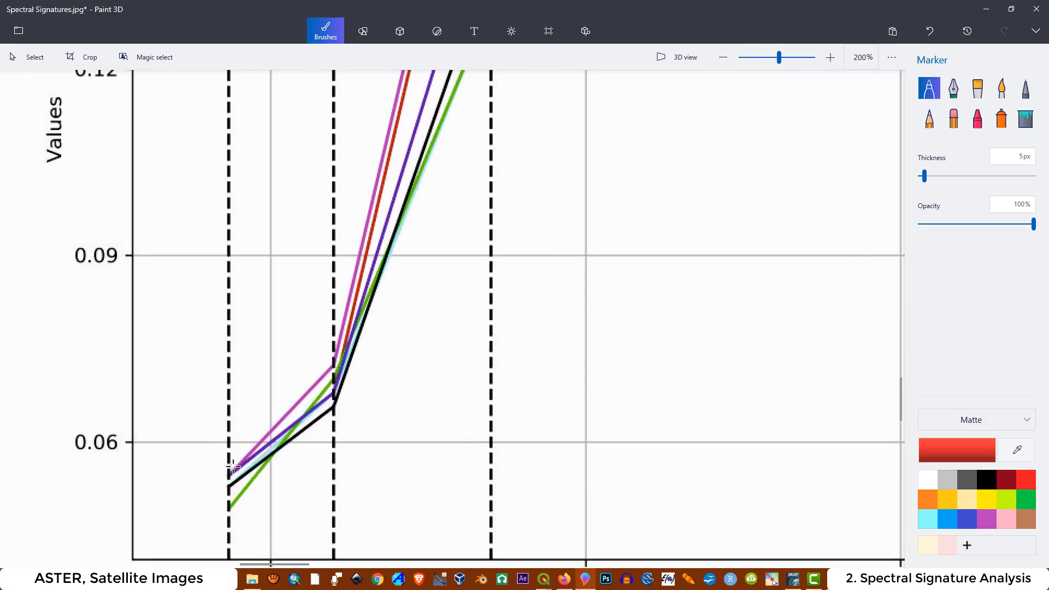
mouse_move(235, 456)
left_mouse_down()
mouse_move(219, 469)
mouse_move(244, 485)
mouse_move(255, 457)
mouse_move(244, 448)
left_mouse_up()
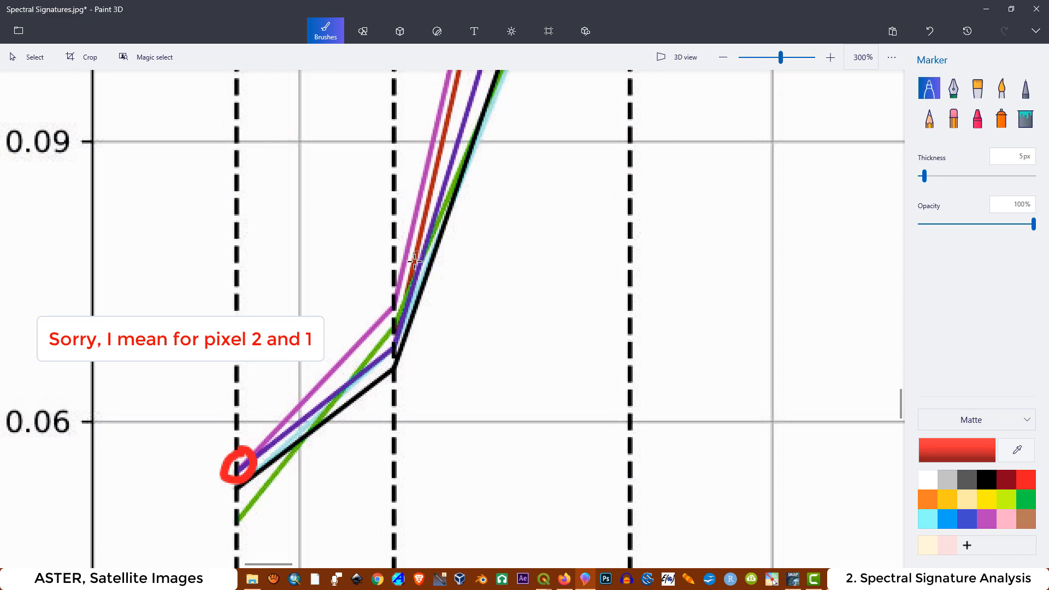
scroll(282, 345, "down", 10)
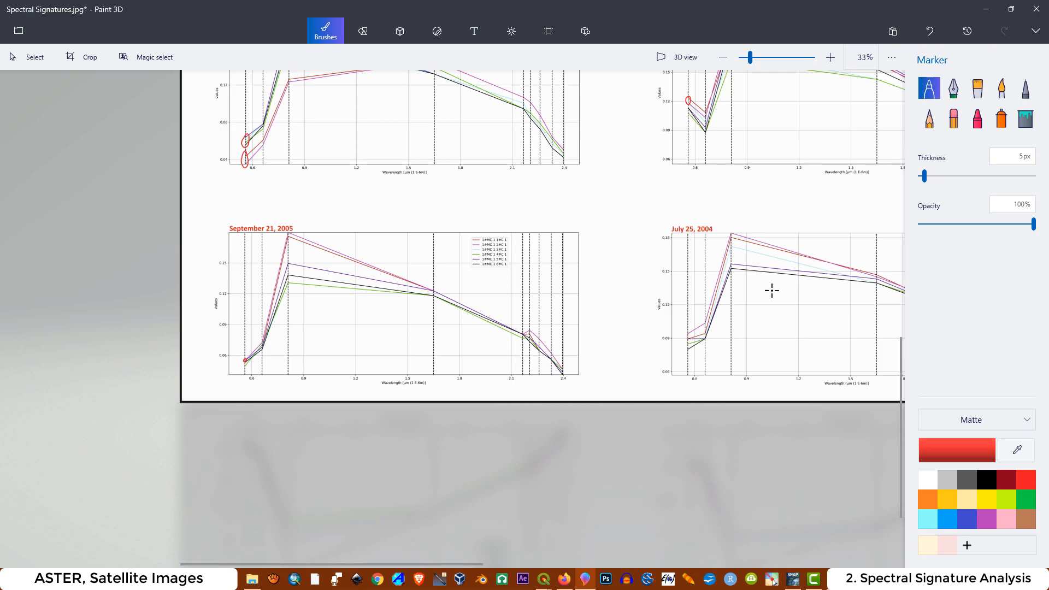
Circle in red the values of pixels 1 and 2 at the first band line of the July 25, 2004 plot.
scroll(778, 315, "up", 8)
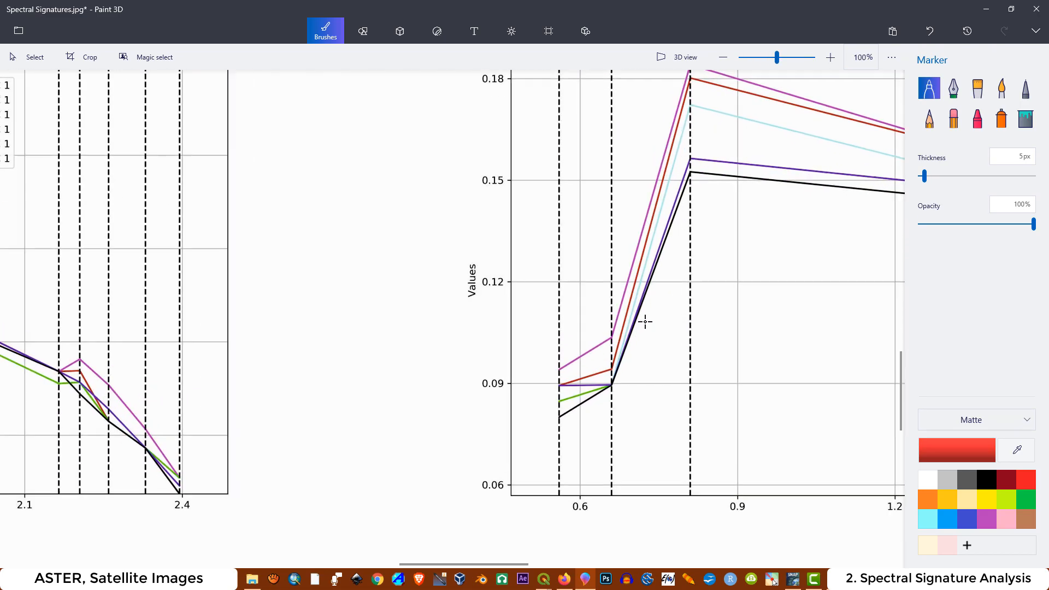
scroll(632, 341, "up", 2)
mouse_move(479, 389)
left_mouse_down()
mouse_move(463, 419)
mouse_move(485, 438)
mouse_move(498, 432)
mouse_move(497, 402)
mouse_move(480, 388)
left_mouse_up()
scroll(723, 302, "down", 5)
scroll(689, 374, "down", 4)
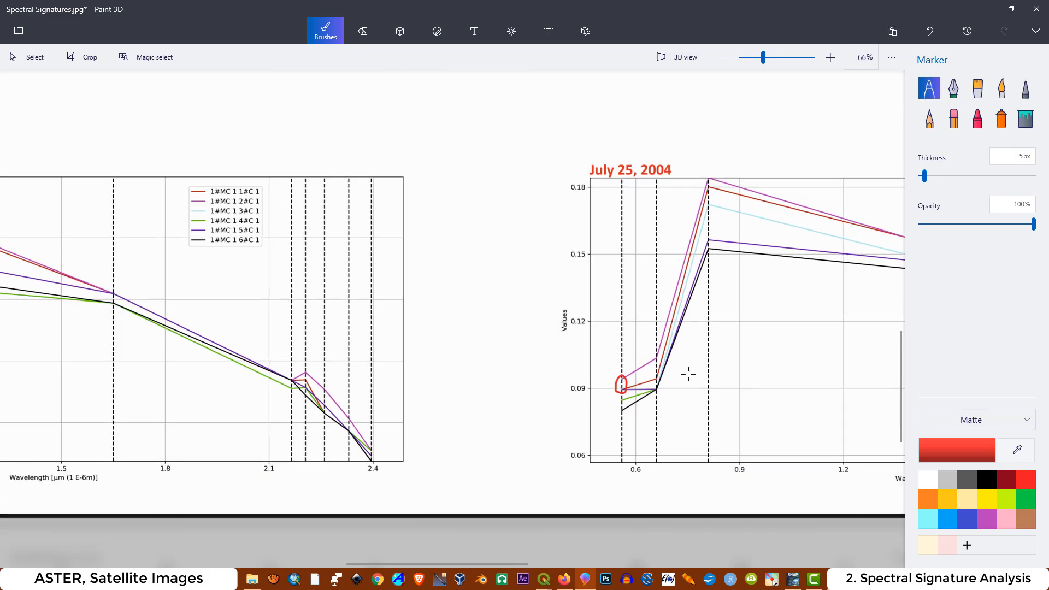
Change the marker color to green and circle the values of pixels 1 and 2 at the second band line of the July 25, 2007 plot.
scroll(195, 186, "up", 4)
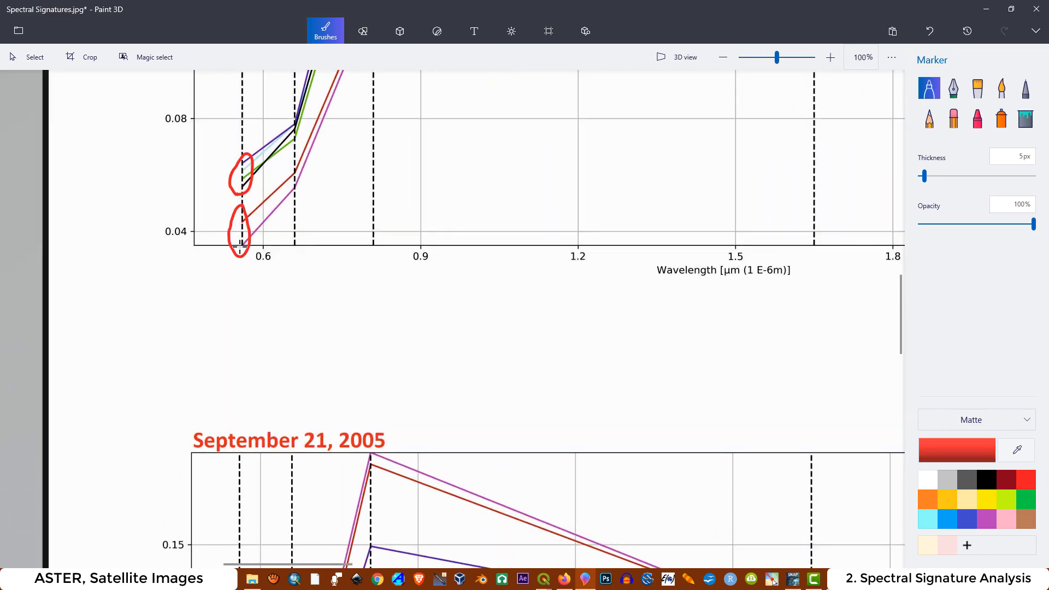
scroll(238, 246, "down", 4)
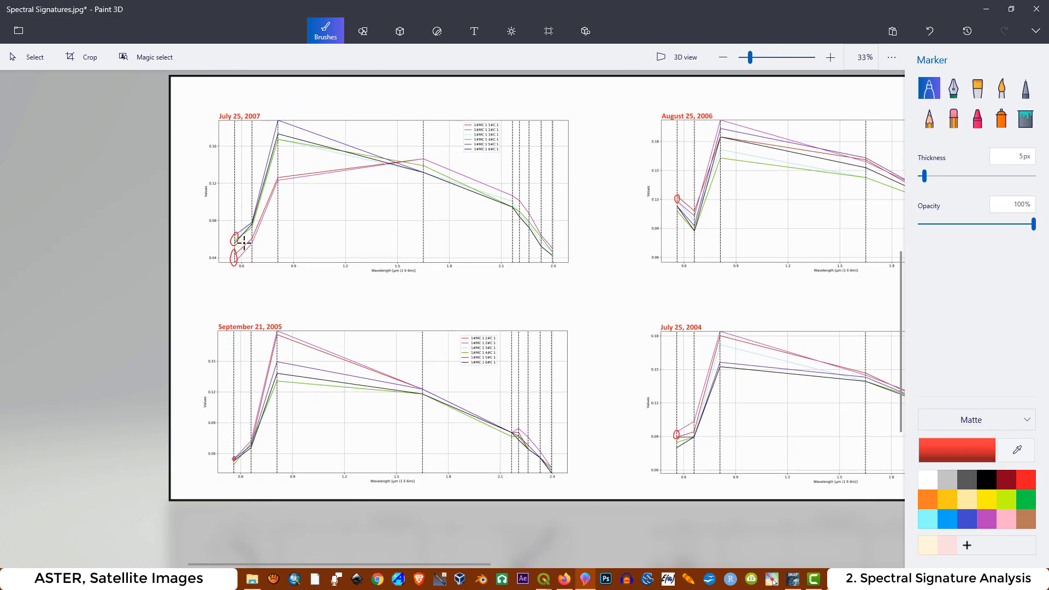
left_click(1026, 498)
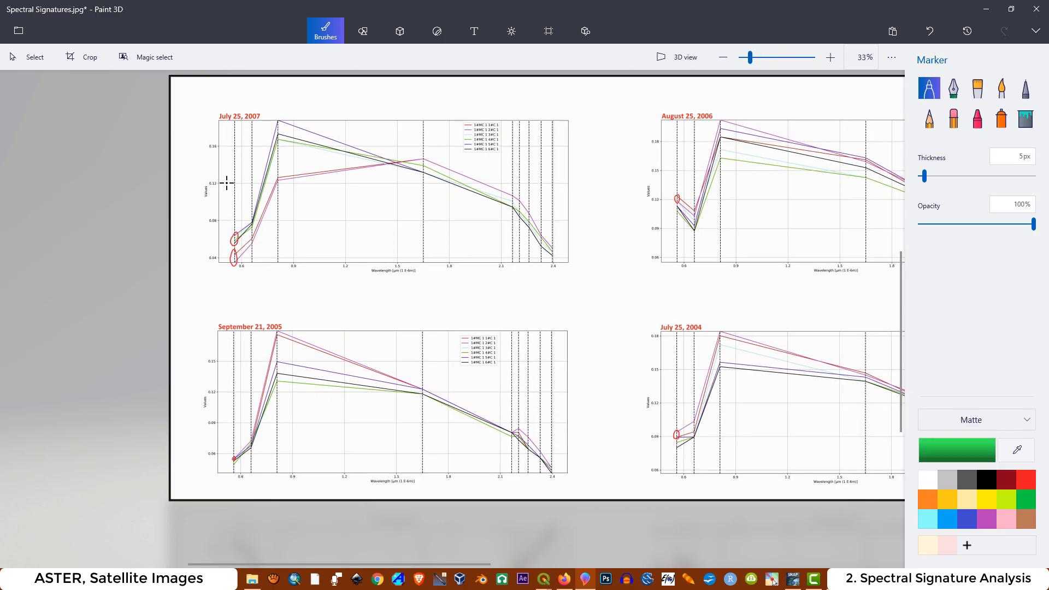
scroll(249, 117, "up", 1)
scroll(253, 304, "up", 1)
mouse_move(251, 291)
left_mouse_down()
mouse_move(245, 300)
mouse_move(256, 303)
left_mouse_up()
scroll(313, 235, "down", 2)
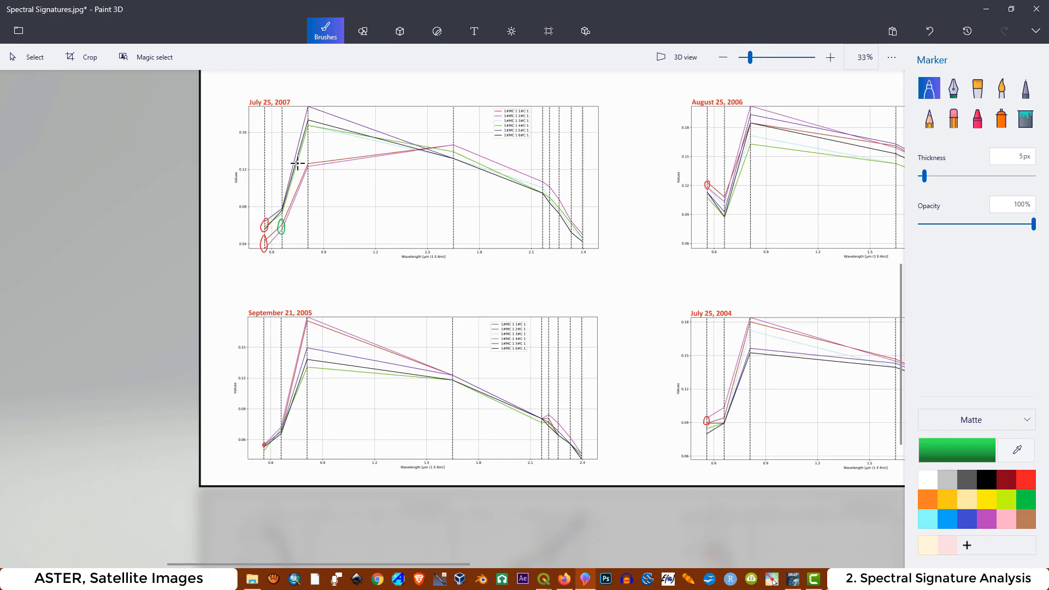
Circle in green the values of pixels 1 and 2 at the second band line of the September 21, 2005 plot.
scroll(286, 444, "up", 6)
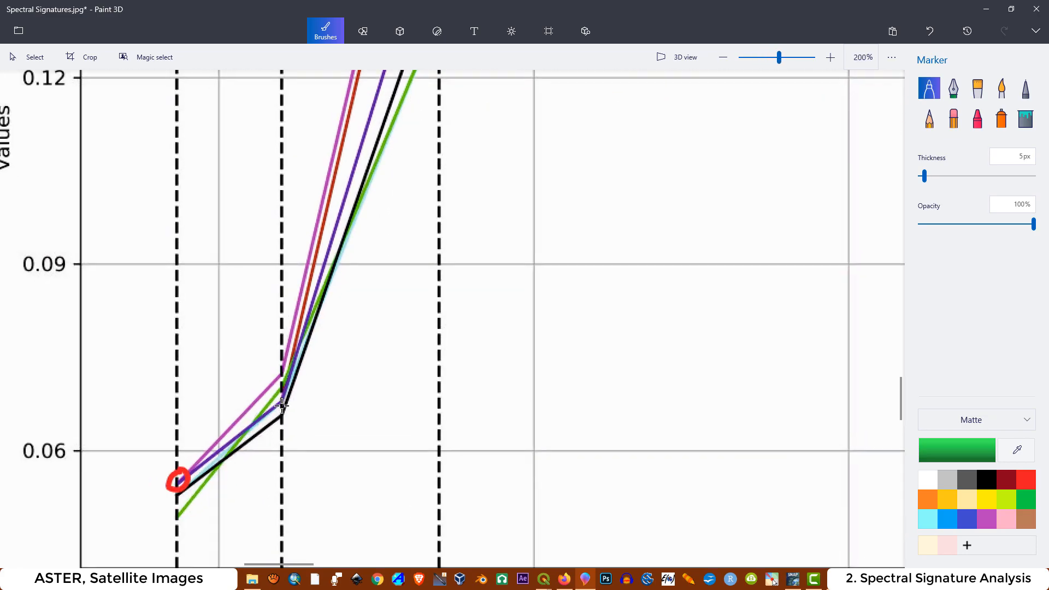
mouse_move(273, 347)
left_mouse_down()
mouse_move(276, 389)
mouse_move(291, 369)
mouse_move(274, 345)
left_mouse_up()
scroll(298, 376, "down", 4)
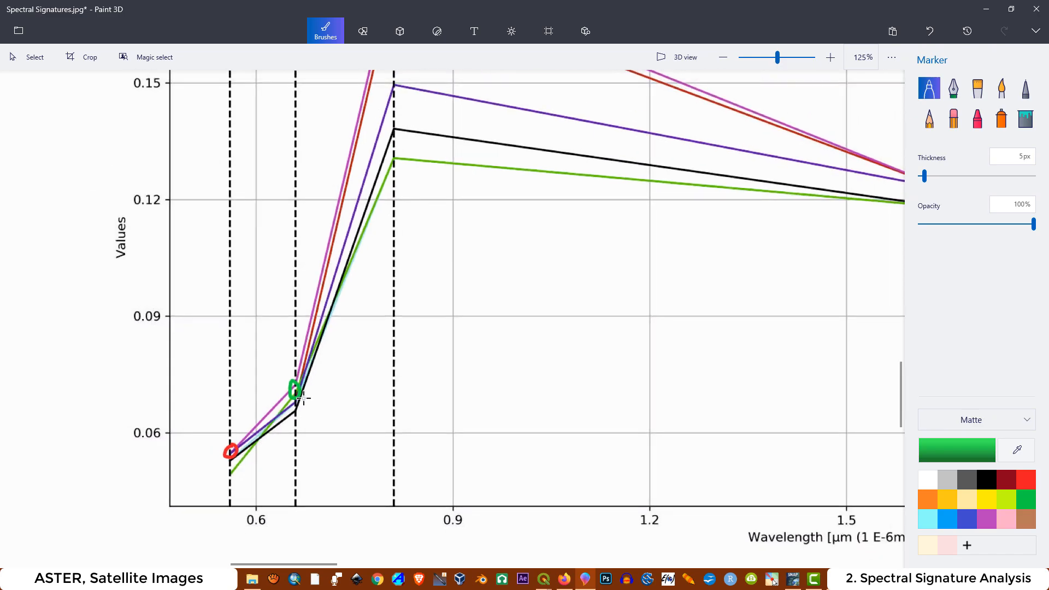
scroll(315, 371, "down", 2)
scroll(185, 306, "down", 4)
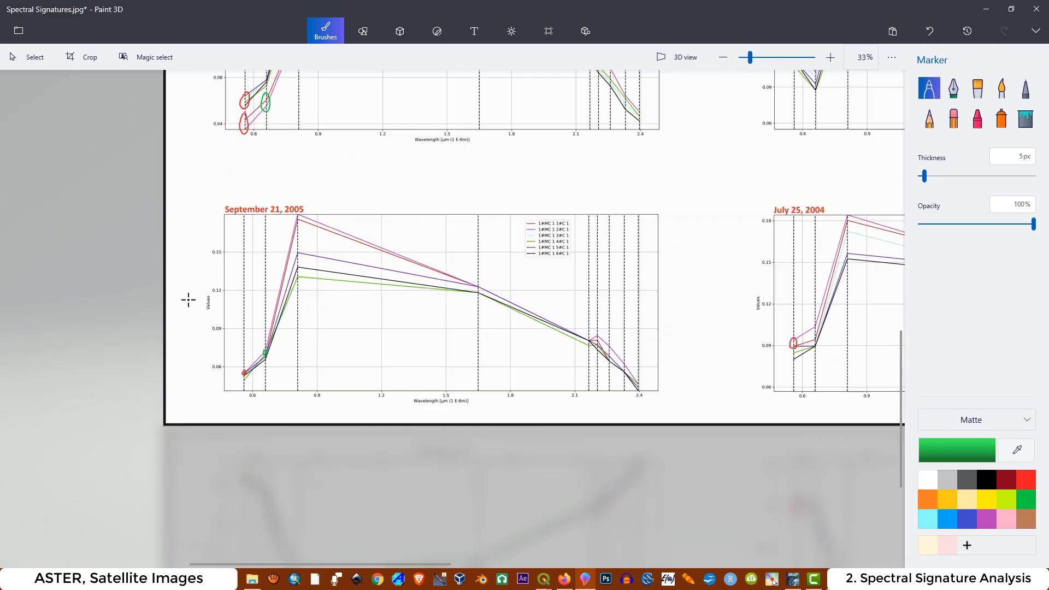
Draw separate small green circles around the values of pixels 1 and 2 at the second band line of the July 25, 2004 plot.
scroll(557, 366, "up", 4)
scroll(600, 373, "up", 6)
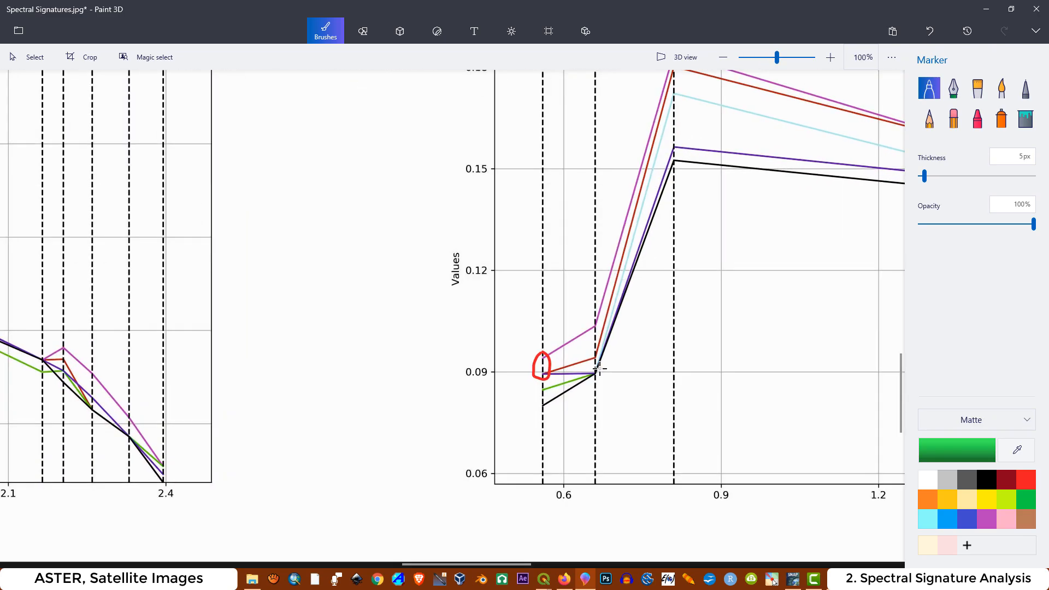
mouse_move(568, 342)
left_mouse_down()
mouse_move(552, 336)
mouse_move(565, 367)
mouse_move(569, 333)
left_mouse_up()
mouse_move(571, 246)
left_mouse_down()
mouse_move(557, 238)
mouse_move(565, 274)
mouse_move(573, 235)
left_mouse_up()
scroll(354, 354, "down", 2)
scroll(354, 355, "down", 7)
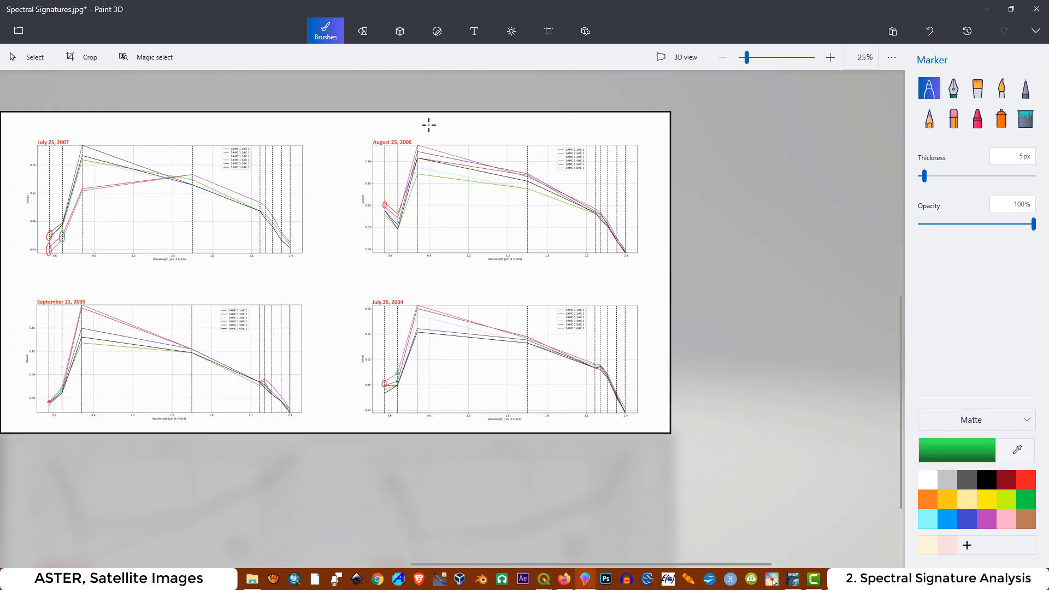
Circle in green the values of pixels 1 and 2 at the second band line of the August 25, 2006 plot.
scroll(429, 129, "up", 3)
scroll(329, 362, "up", 4)
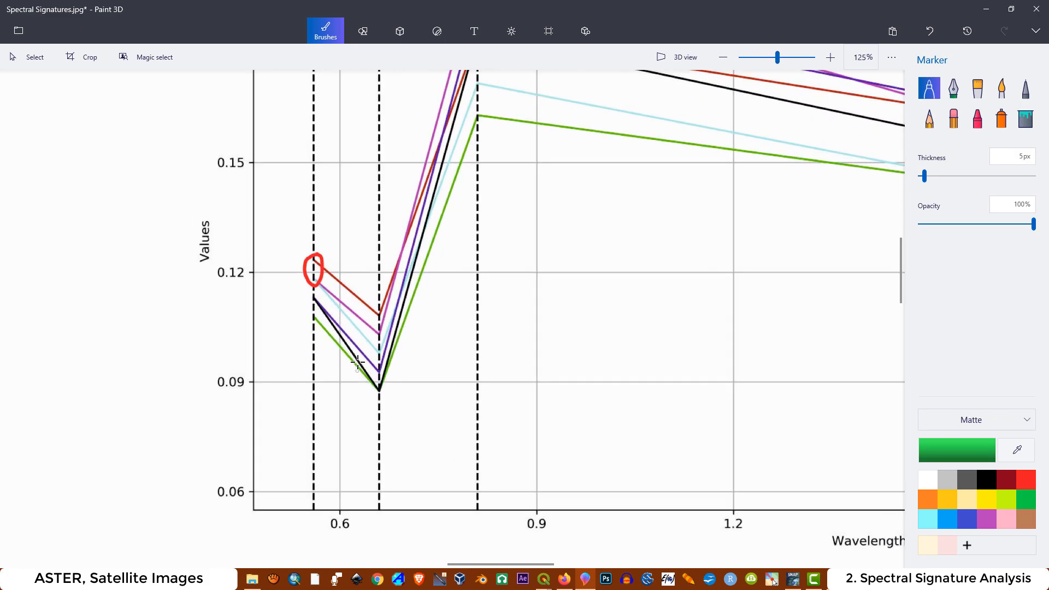
mouse_move(380, 290)
left_mouse_down()
mouse_move(367, 325)
mouse_move(387, 334)
mouse_move(394, 299)
mouse_move(382, 286)
left_mouse_up()
scroll(596, 380, "down", 6)
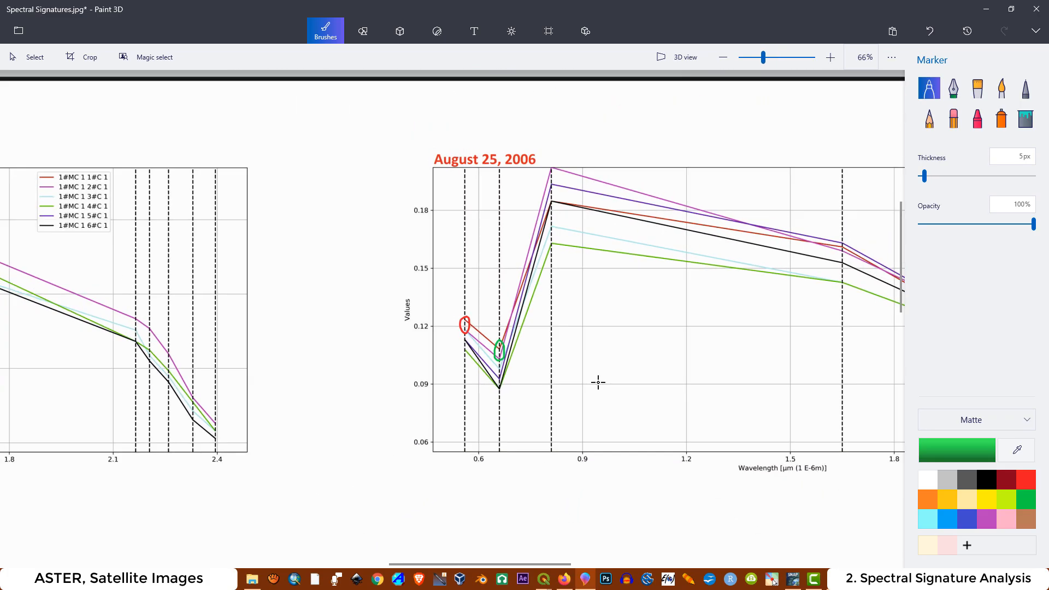
Circle in green the values of pixels 1 and 2 at the third band line of the July 25, 2007 plot.
scroll(53, 428, "up", 3)
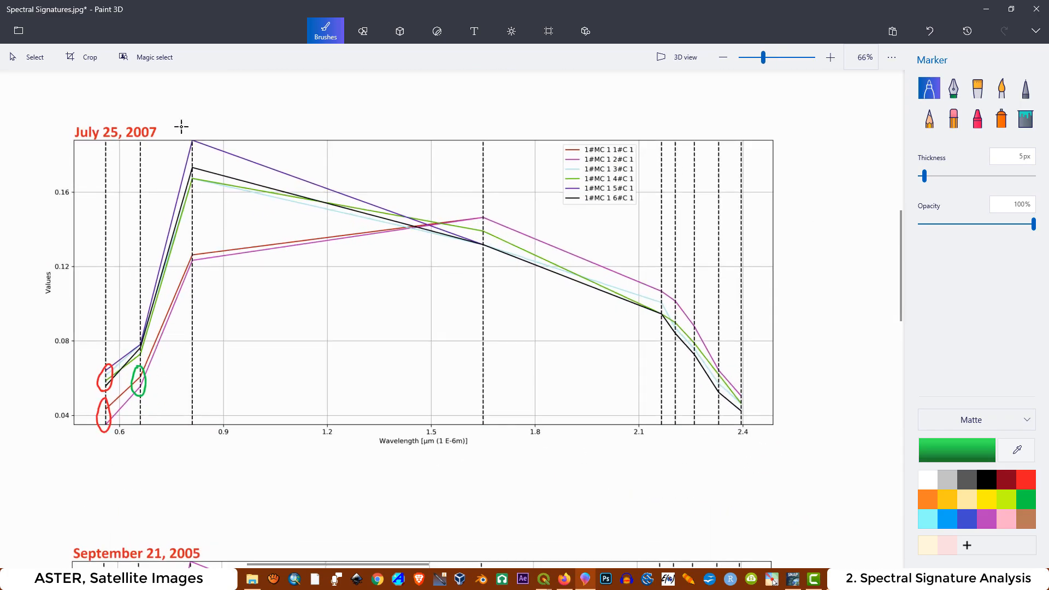
scroll(146, 393, "up", 2)
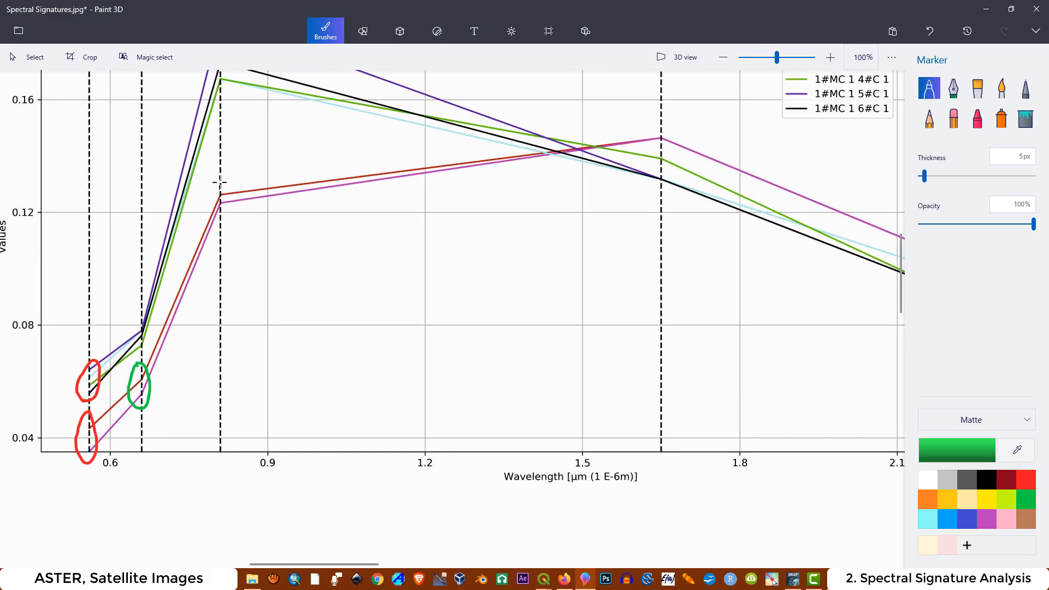
left_click_drag(227, 185, 206, 202)
scroll(284, 289, "down", 4)
scroll(258, 218, "up", 3)
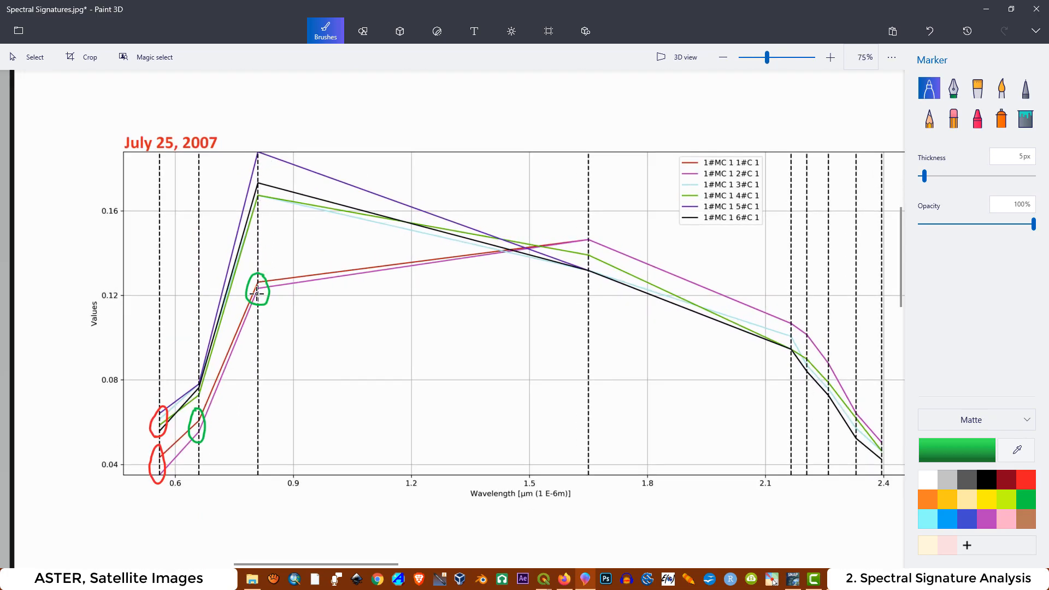
Check the August 25, 2006 legend and circle in green the values of pixels 2 and 1 separately at that plot's third band line.
scroll(208, 253, "down", 4)
scroll(605, 240, "up", 2)
scroll(584, 240, "down", 2)
scroll(571, 232, "up", 4)
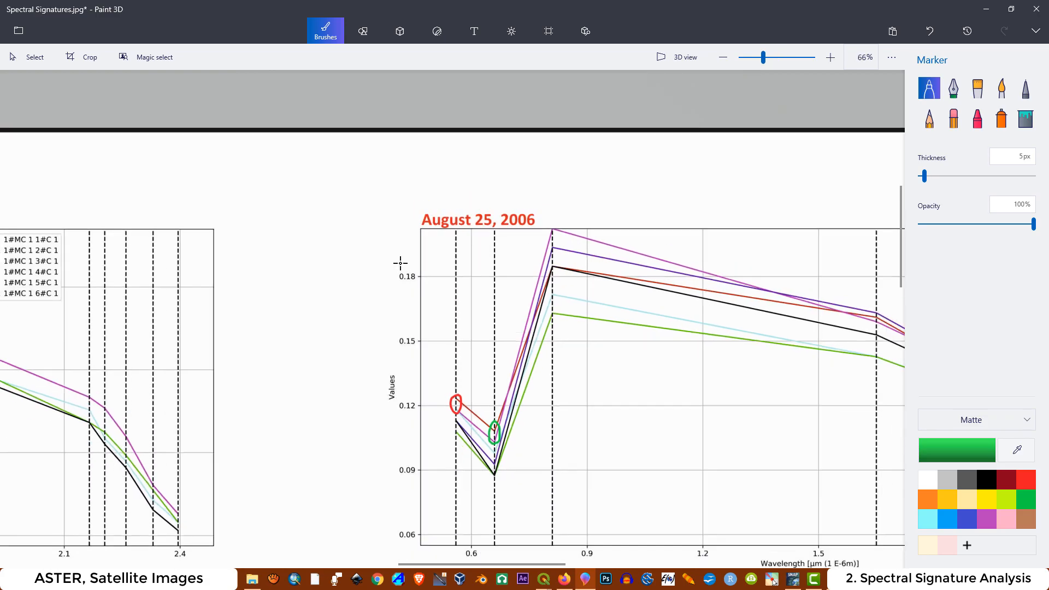
scroll(604, 269, "down", 2)
scroll(772, 246, "up", 2)
scroll(704, 249, "up", 1)
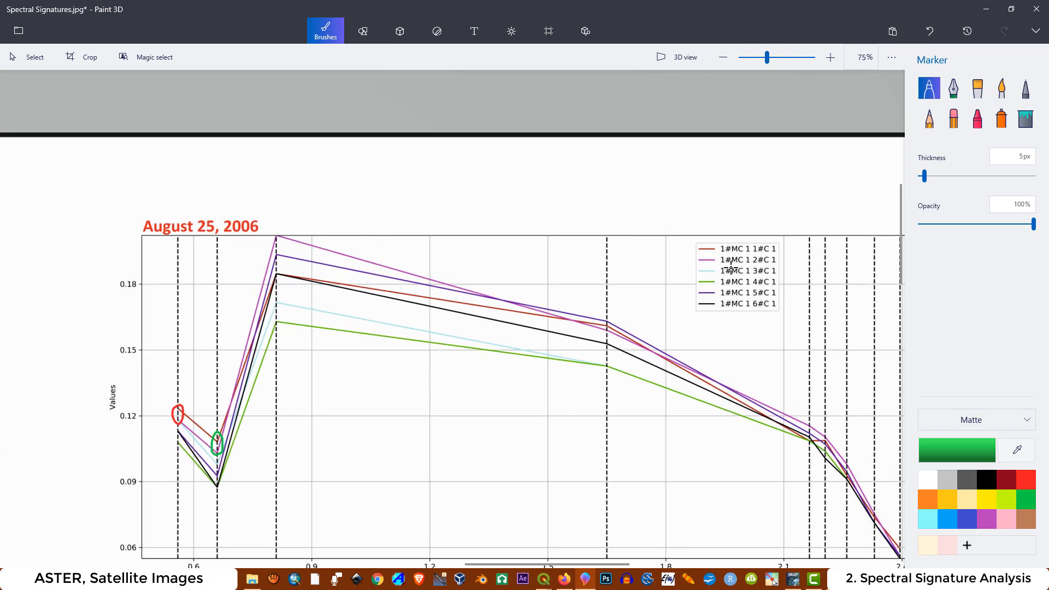
mouse_move(281, 225)
left_mouse_down()
mouse_move(268, 237)
mouse_move(290, 245)
mouse_move(279, 226)
left_mouse_up()
scroll(267, 279, "up", 3)
mouse_move(273, 267)
left_mouse_down()
mouse_move(272, 286)
mouse_move(285, 280)
mouse_move(274, 266)
left_mouse_up()
scroll(488, 264, "down", 8)
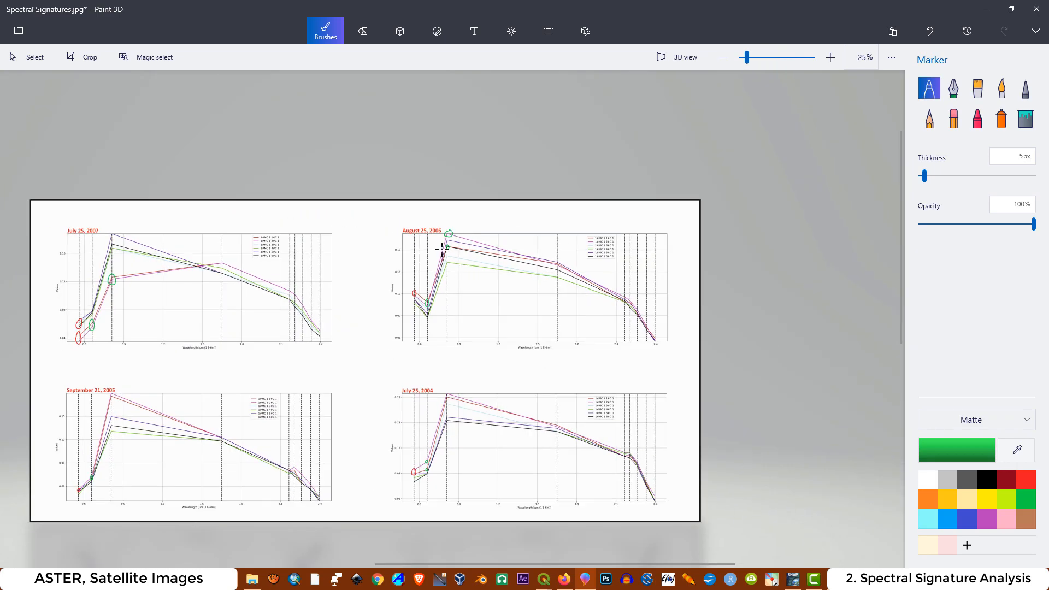
Circle in green the values of pixels 1 and 2 at the third band line of the September 21, 2005 plot.
scroll(104, 401, "up", 5)
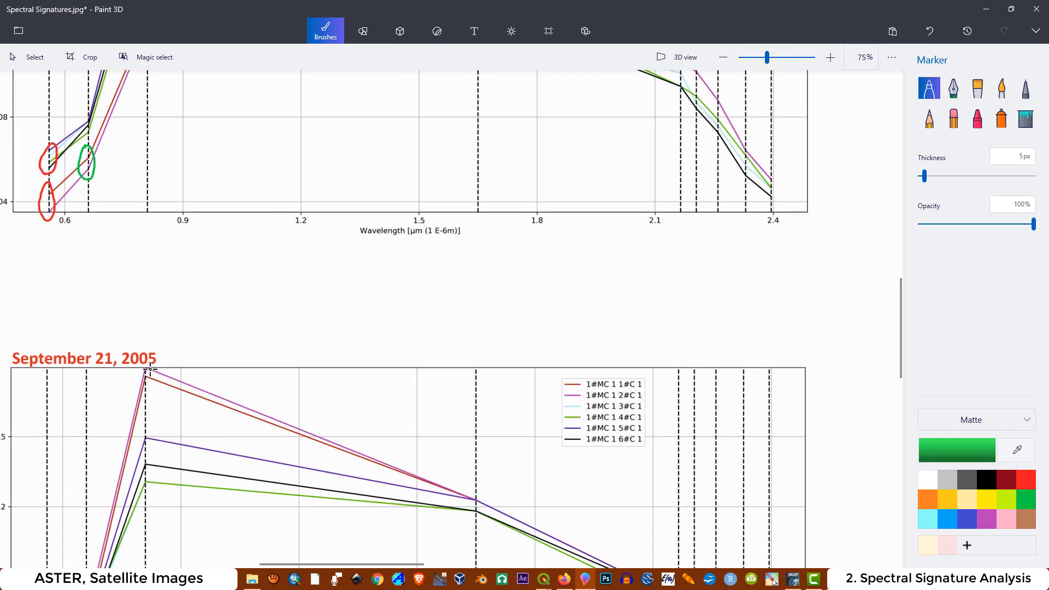
mouse_move(157, 358)
left_mouse_down()
mouse_move(133, 385)
mouse_move(167, 371)
mouse_move(166, 358)
left_mouse_up()
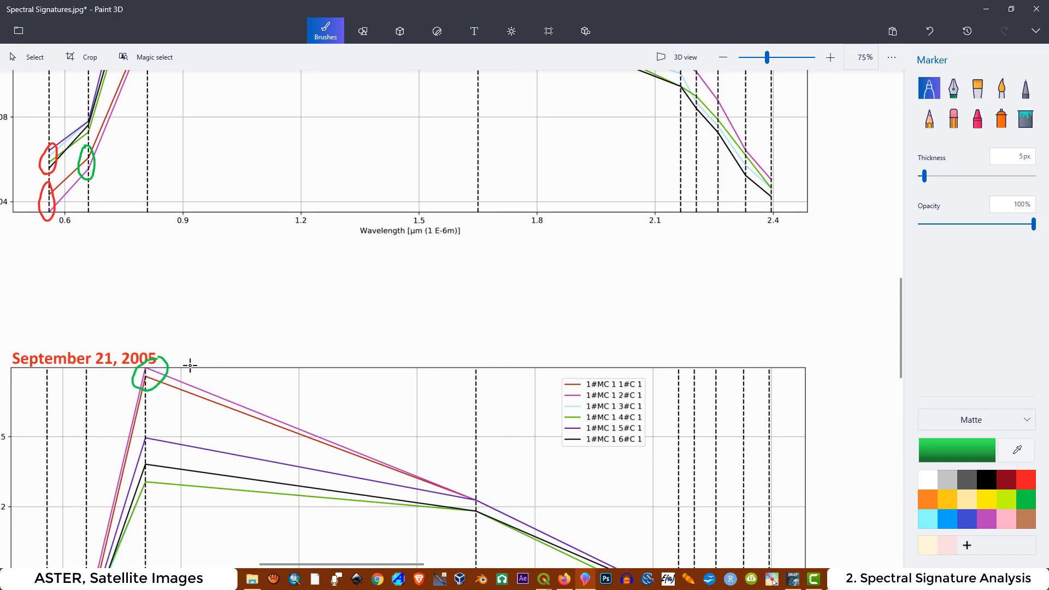
scroll(167, 359, "down", 4)
scroll(621, 389, "up", 4)
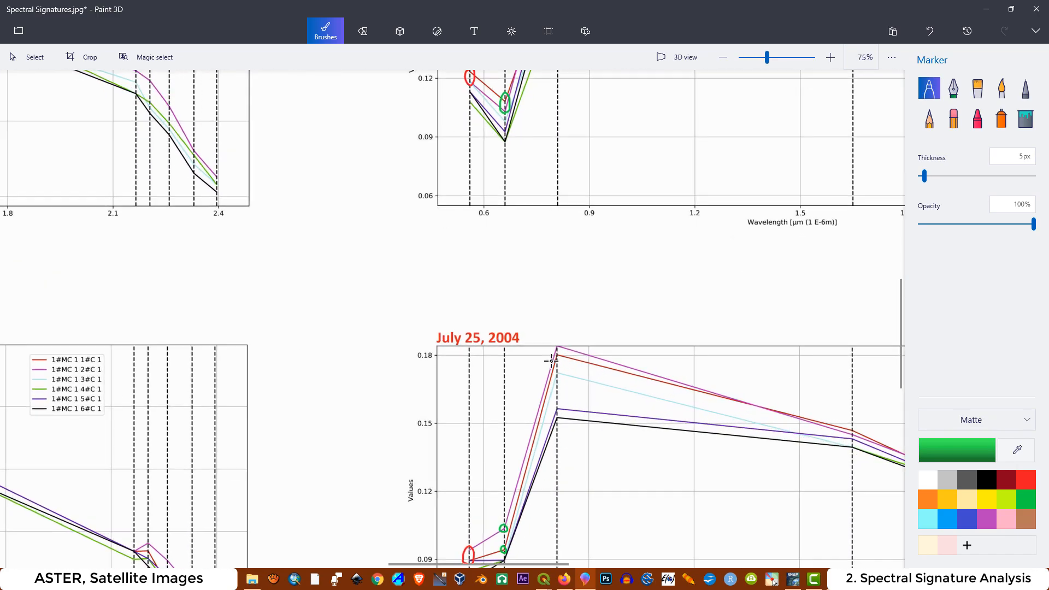
Circle in green the values of pixels 1 and 2 at the third band line of the July 25, 2004 plot.
mouse_move(562, 335)
left_mouse_down()
mouse_move(536, 360)
mouse_move(578, 358)
mouse_move(564, 336)
left_mouse_up()
scroll(582, 345, "down", 4)
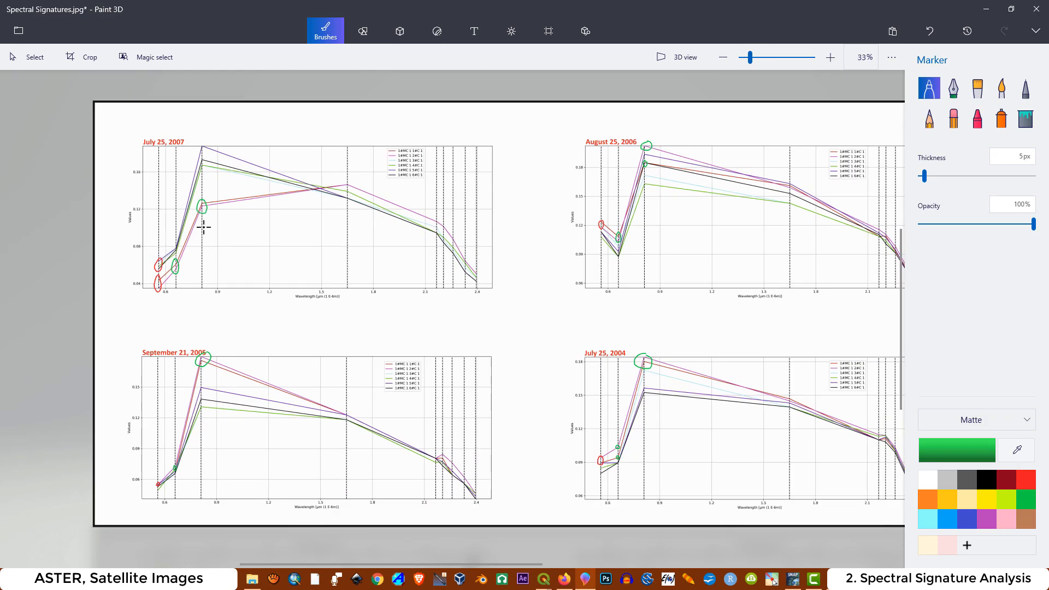
Compare the third-band circles across the four plots and consult the wavelengths and resolutions in Wikipedia's ASTER Bands table.
scroll(203, 228, "up", 2)
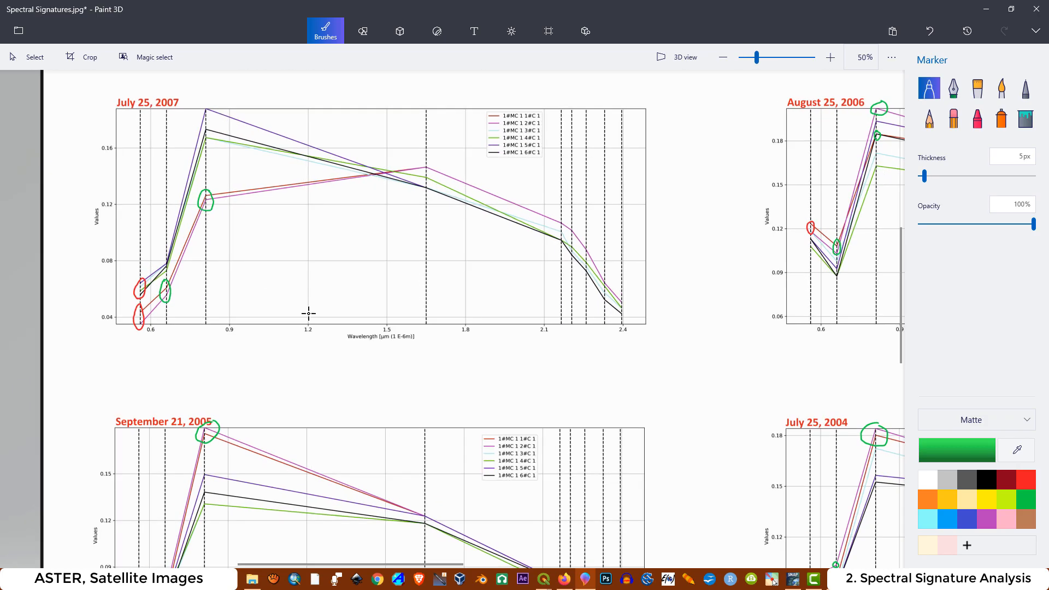
scroll(298, 310, "down", 3)
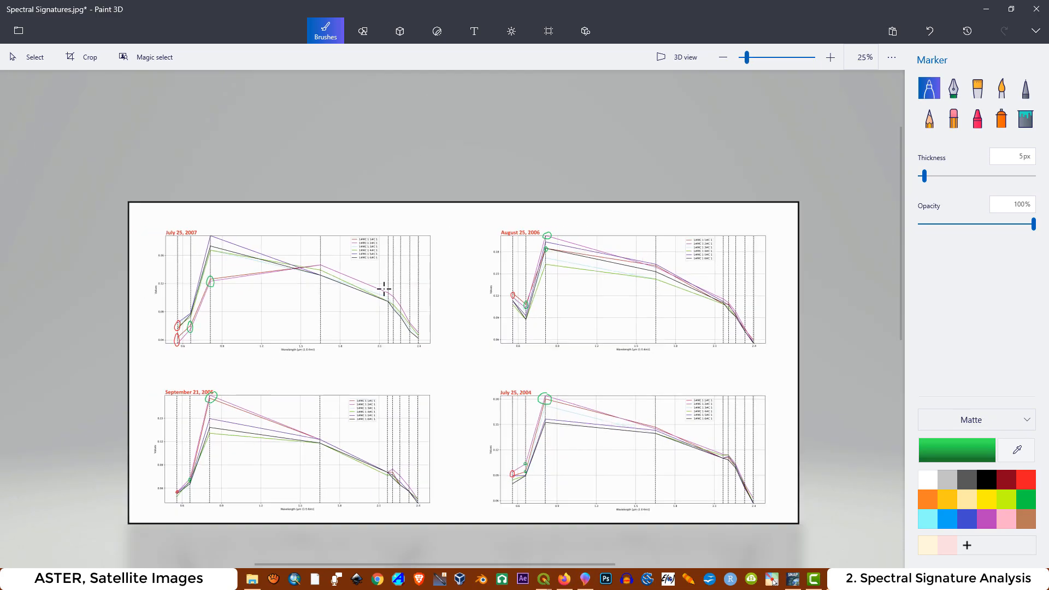
scroll(158, 330, "up", 2)
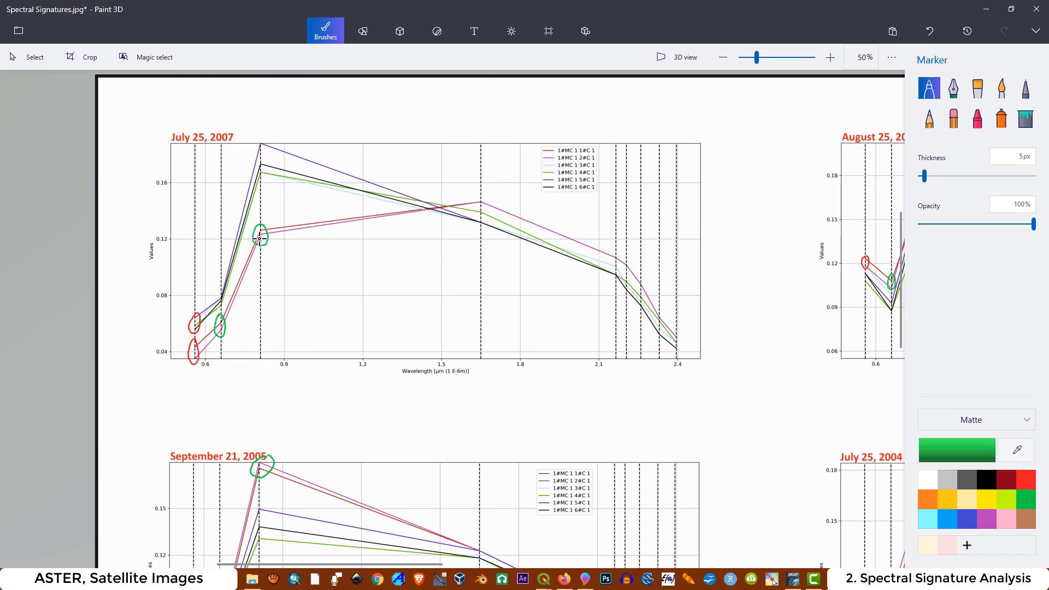
scroll(249, 241, "down", 2)
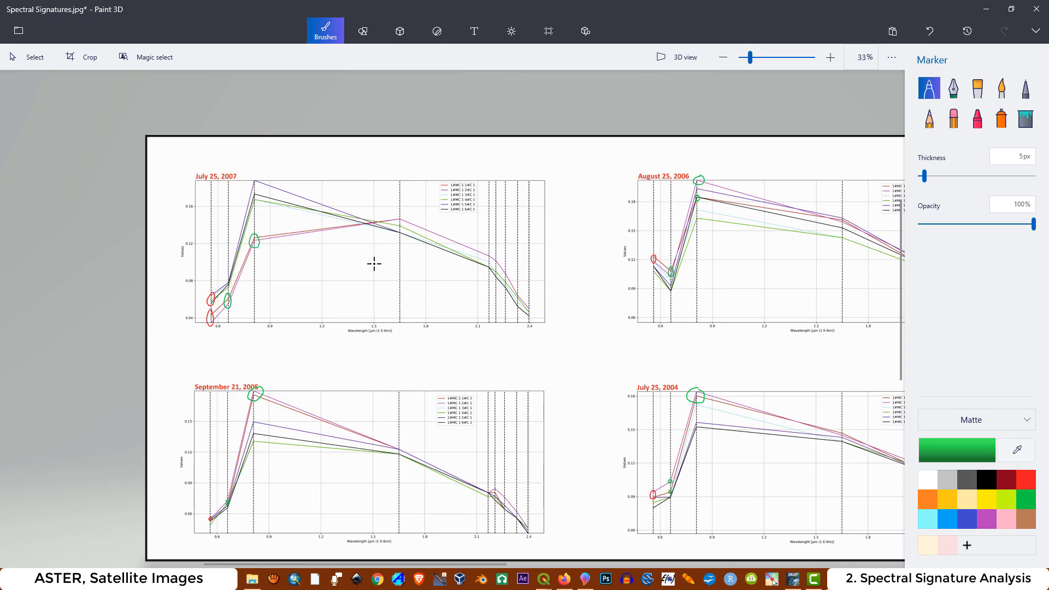
scroll(335, 305, "down", 2)
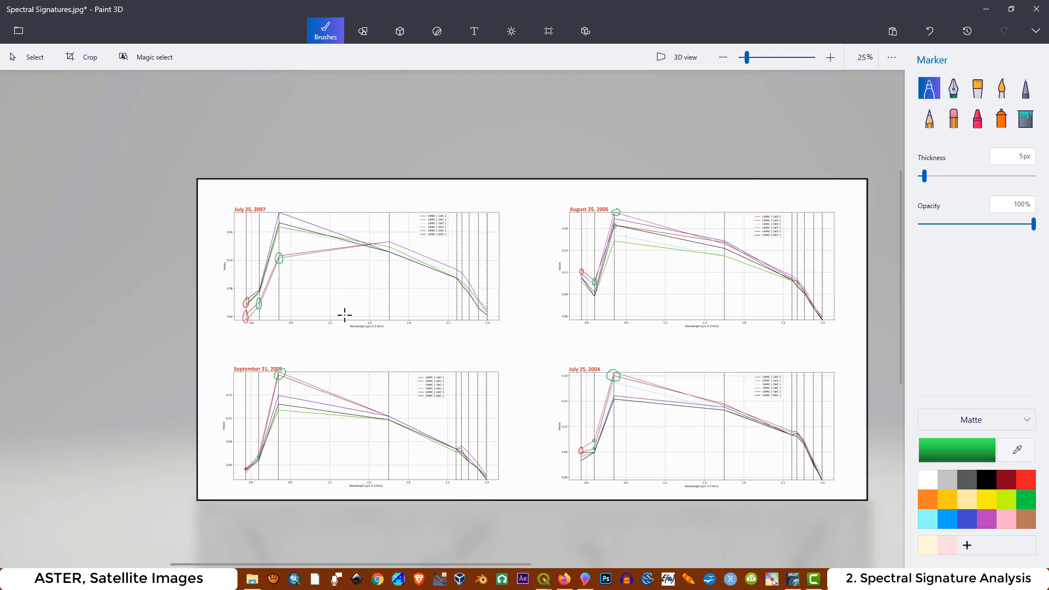
scroll(420, 263, "up", 2)
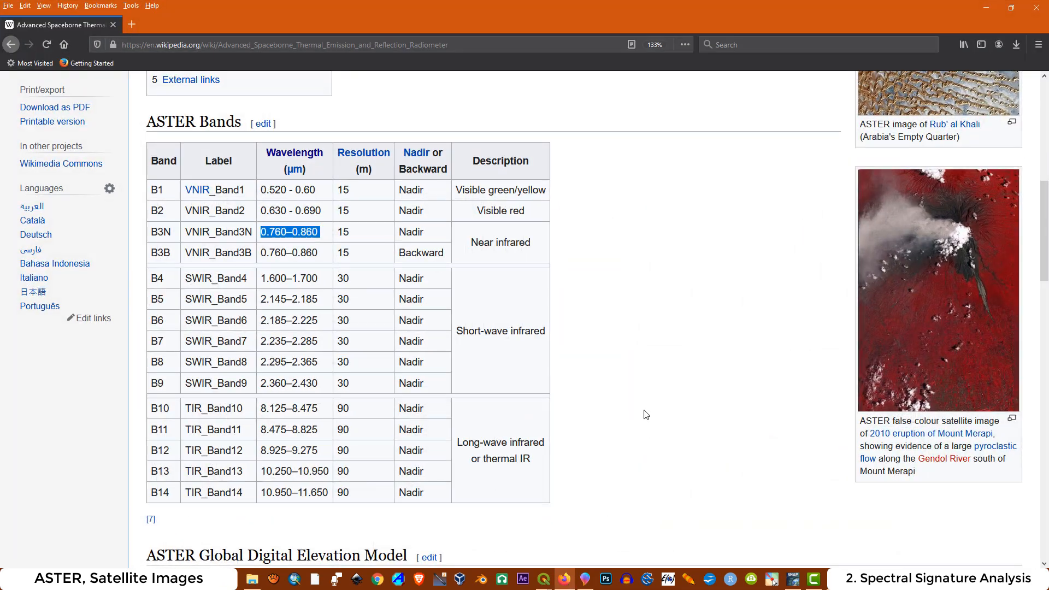
left_click(564, 579)
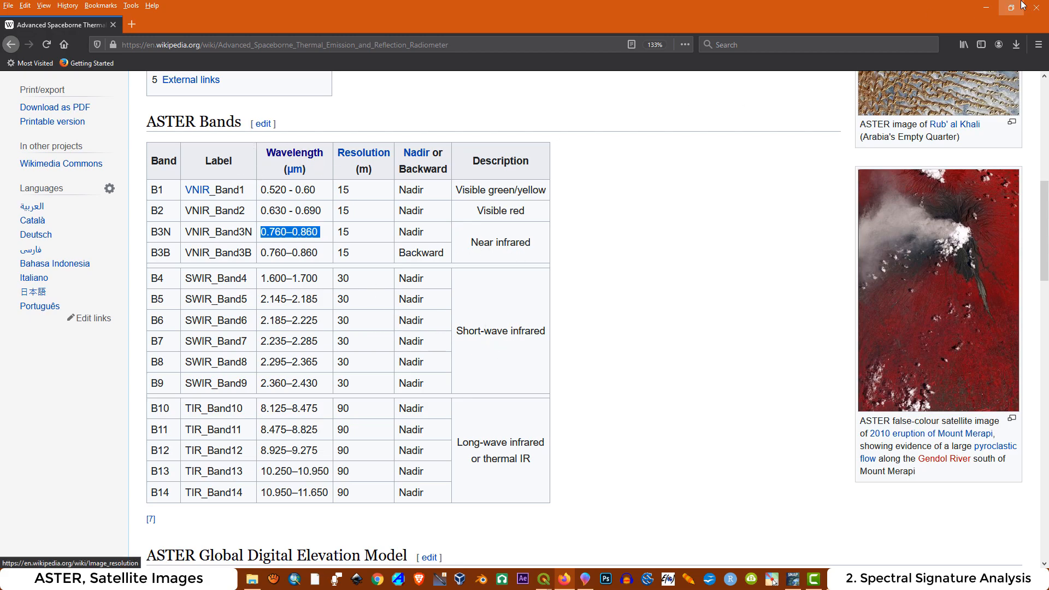
left_click(983, 12)
scroll(438, 252, "down", 3)
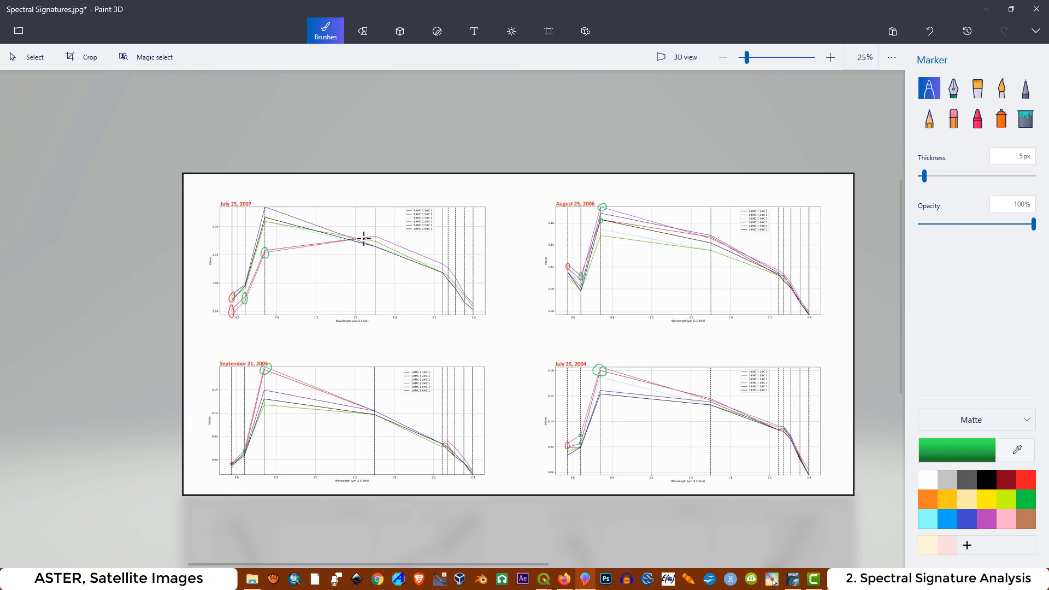
Set the marker to black and circle the values of pixels 1 and 2 at the fourth band line of the July 25, 2007 plot.
scroll(582, 276, "up", 2)
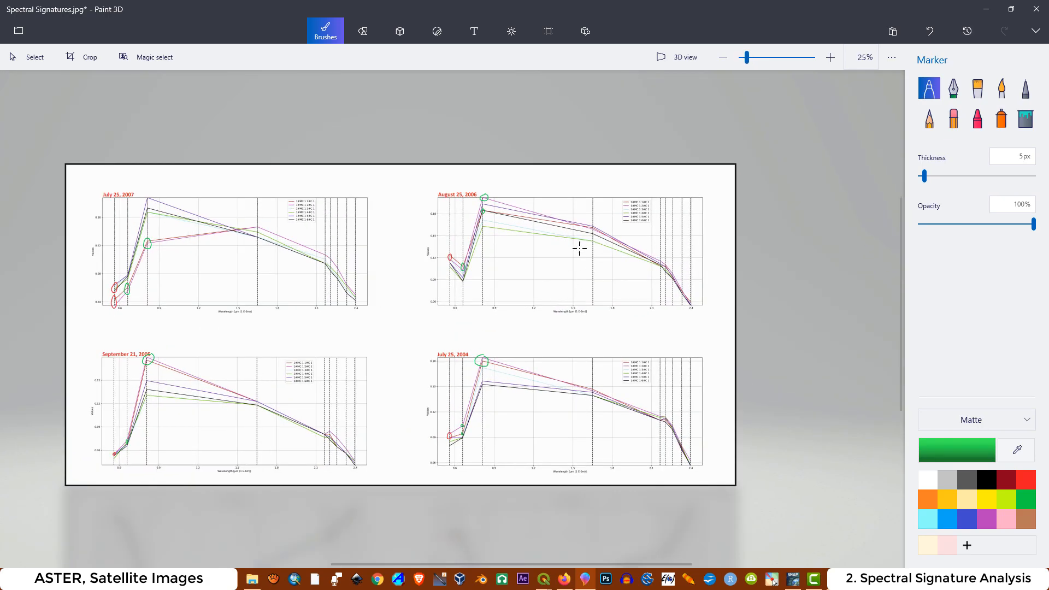
scroll(291, 245, "up", 1)
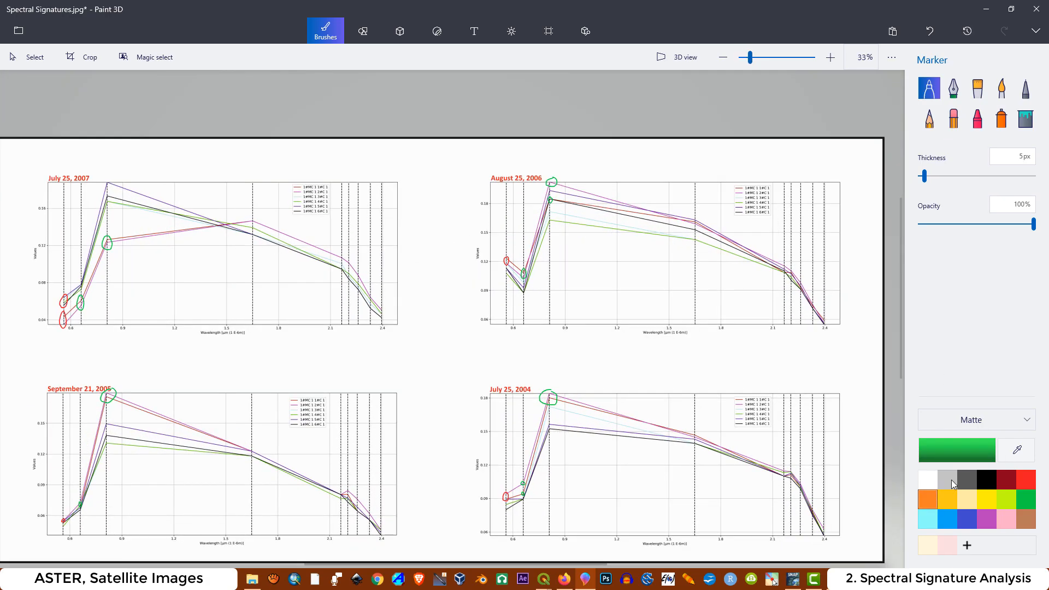
left_click(986, 480)
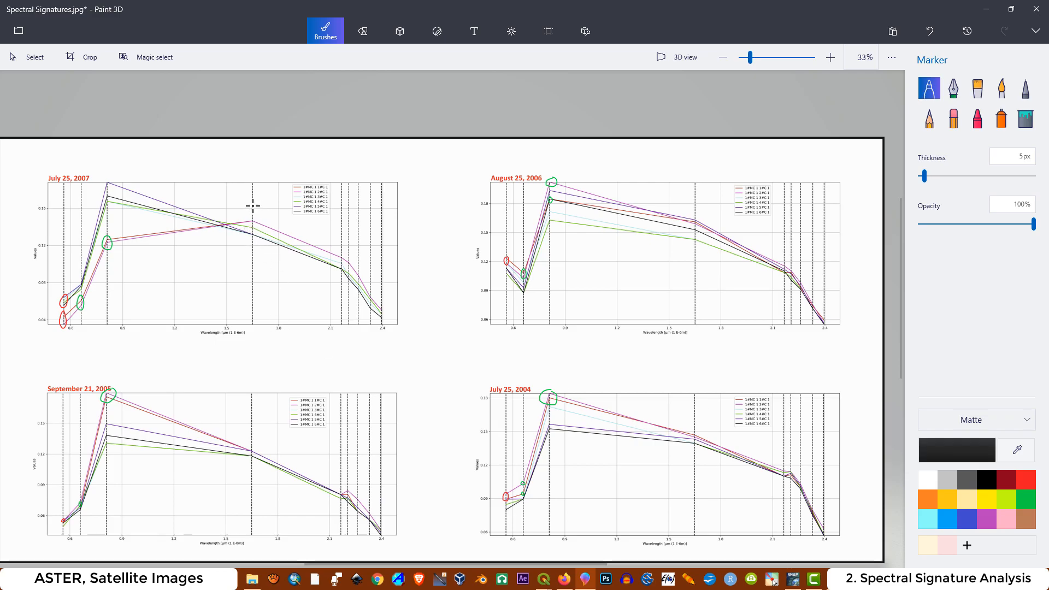
scroll(245, 220, "up", 5)
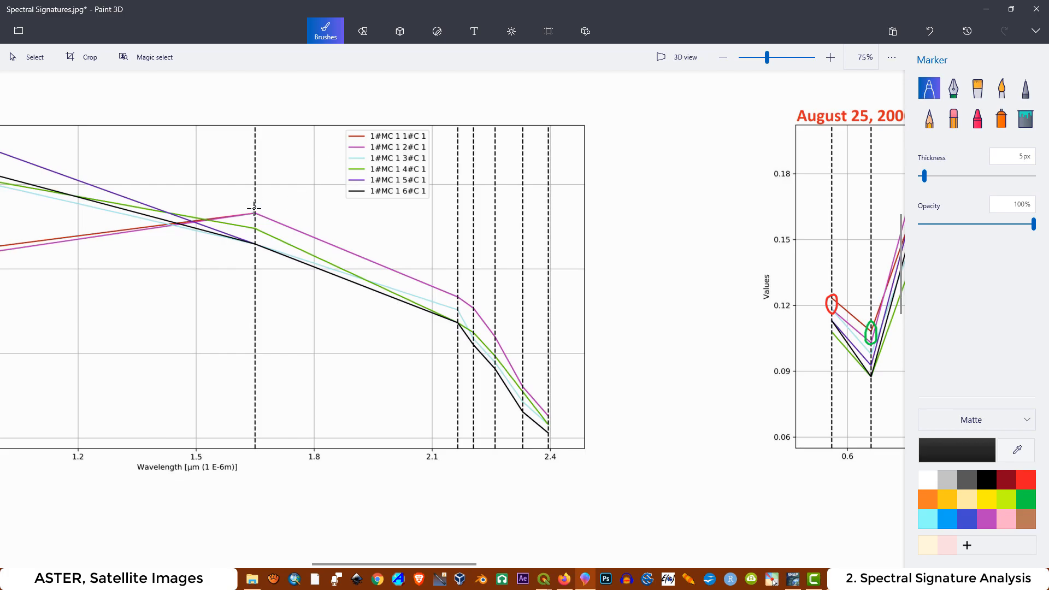
mouse_move(262, 205)
left_mouse_down()
mouse_move(243, 220)
mouse_move(269, 219)
mouse_move(259, 206)
left_mouse_up()
scroll(330, 295, "down", 1)
scroll(283, 271, "down", 2)
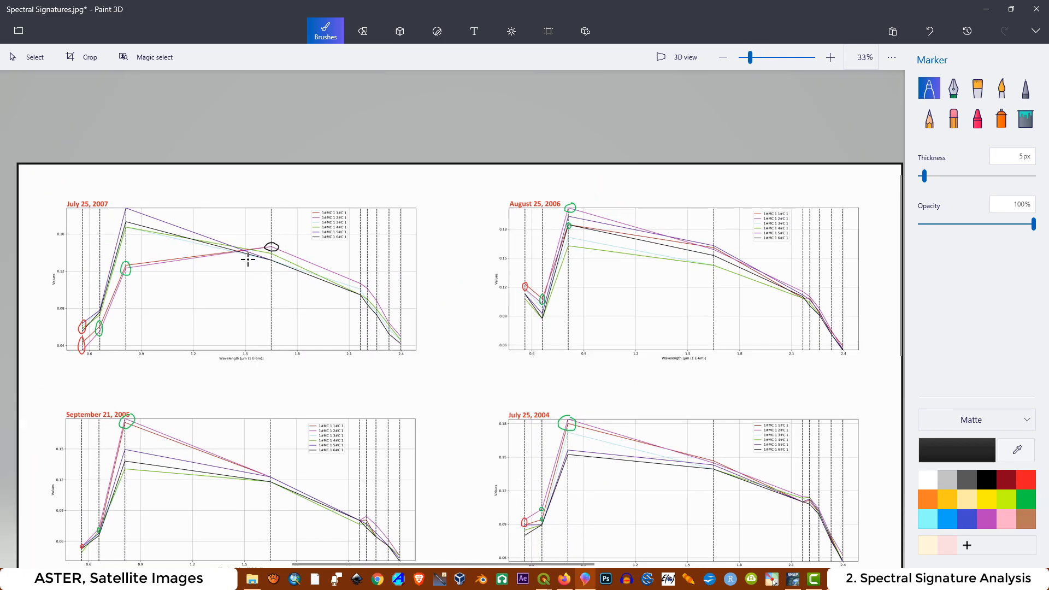
Circle in black the values of pixels 1 and 2 at the fourth band line of the August 25, 2006 plot.
scroll(786, 300, "up", 4)
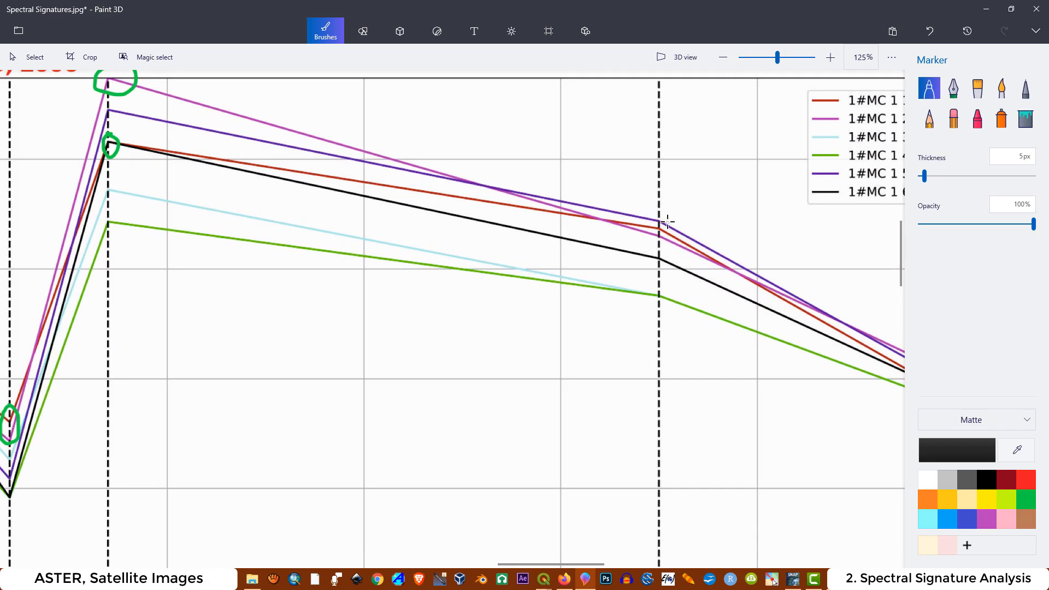
mouse_move(666, 212)
left_mouse_down()
mouse_move(654, 232)
mouse_move(667, 234)
mouse_move(662, 219)
mouse_move(670, 228)
left_mouse_up()
scroll(748, 182, "down", 3)
scroll(694, 221, "up", 3)
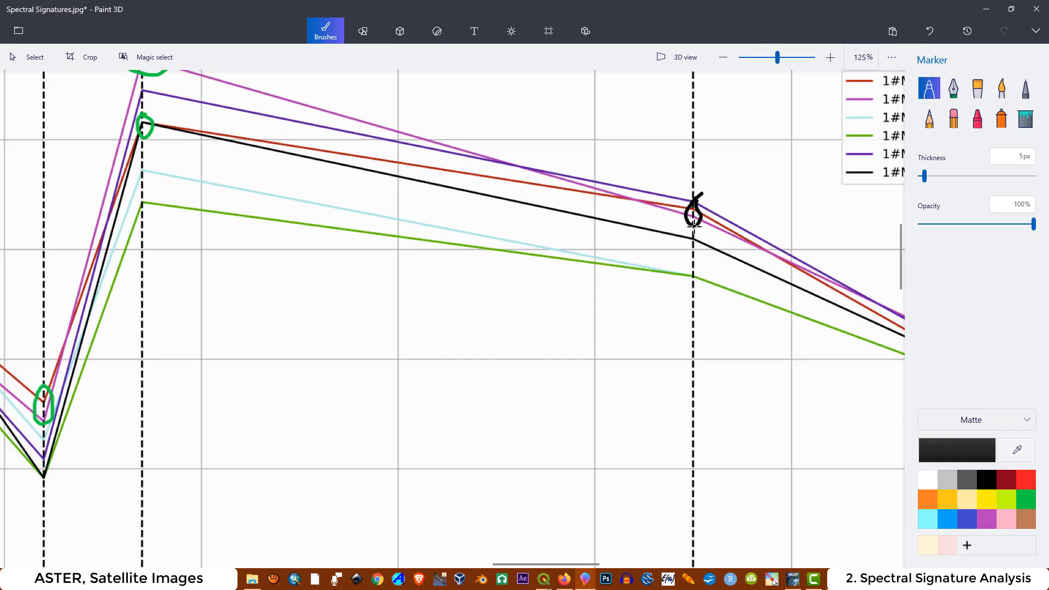
scroll(692, 208, "down", 5)
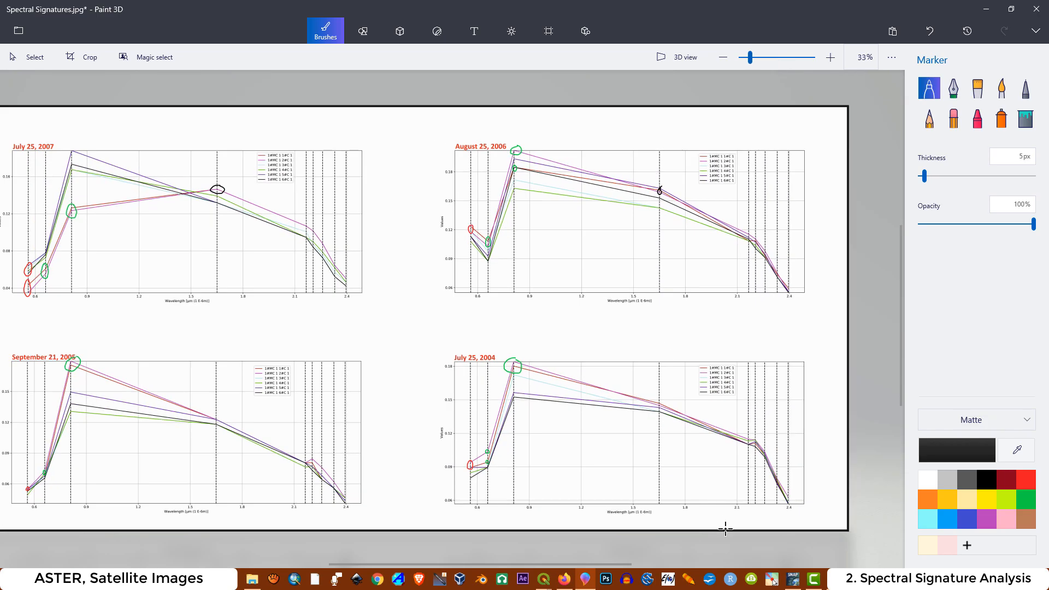
Circle in black the values of pixels 1 and 2 at the fourth band line of the September 21, 2005 plot.
scroll(400, 423, "down", 2)
scroll(351, 355, "up", 4)
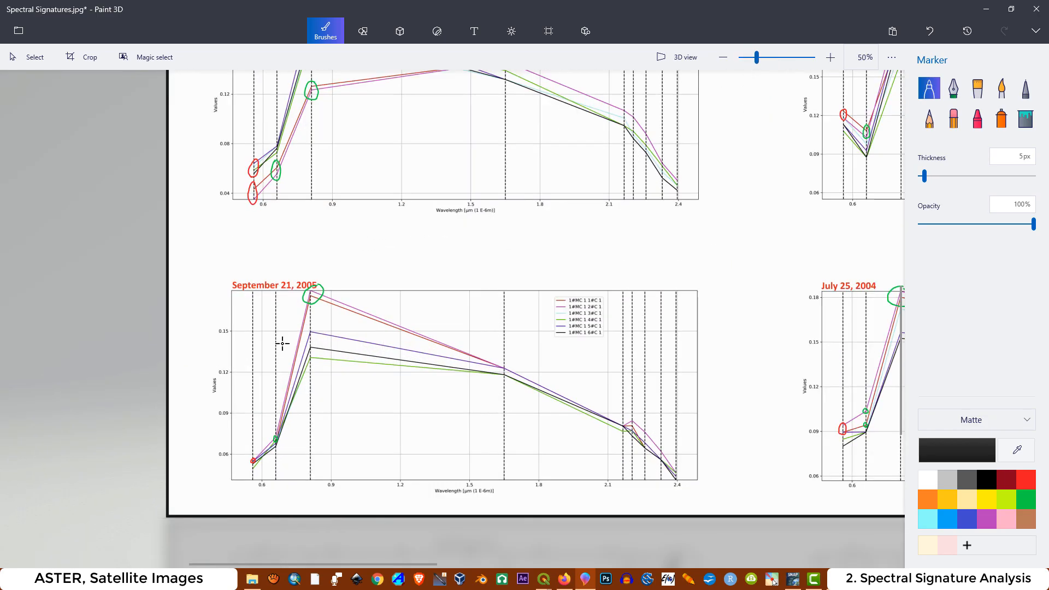
scroll(606, 418, "up", 2)
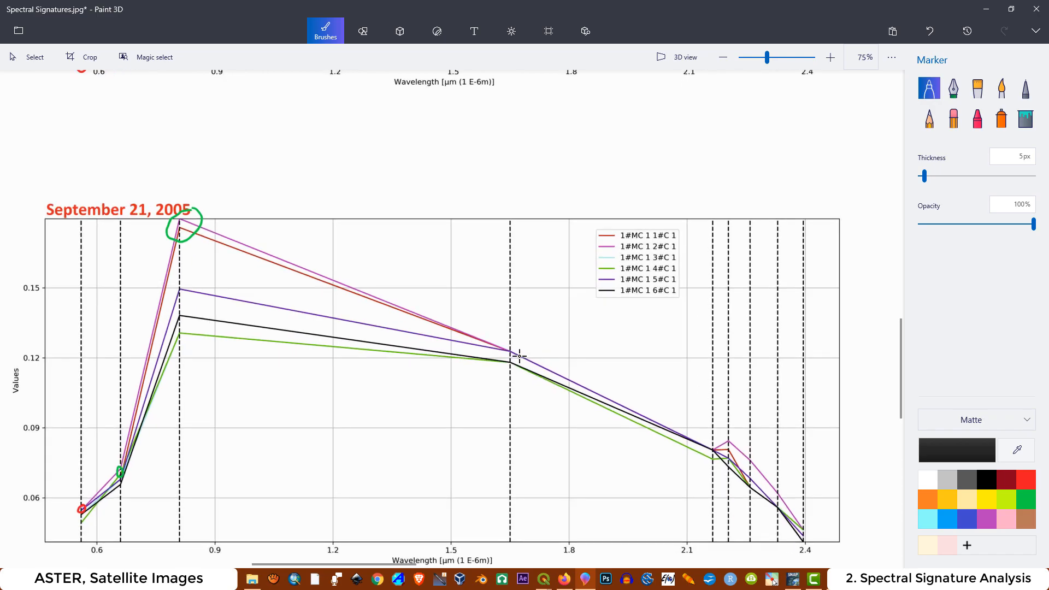
scroll(521, 355, "up", 2)
mouse_move(503, 337)
left_mouse_down()
mouse_move(490, 350)
mouse_move(512, 339)
mouse_move(501, 332)
left_mouse_up()
scroll(317, 284, "down", 5)
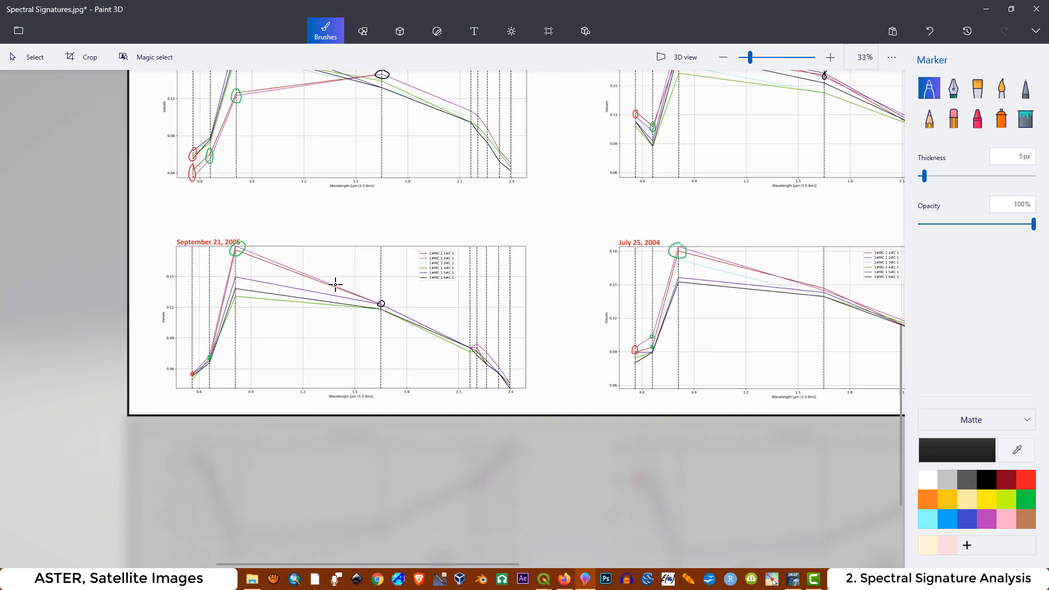
Circle in black the values of pixels 1 and 2 at the fourth band line of the July 25, 2004 plot.
scroll(747, 333, "down", 1)
scroll(800, 321, "up", 4)
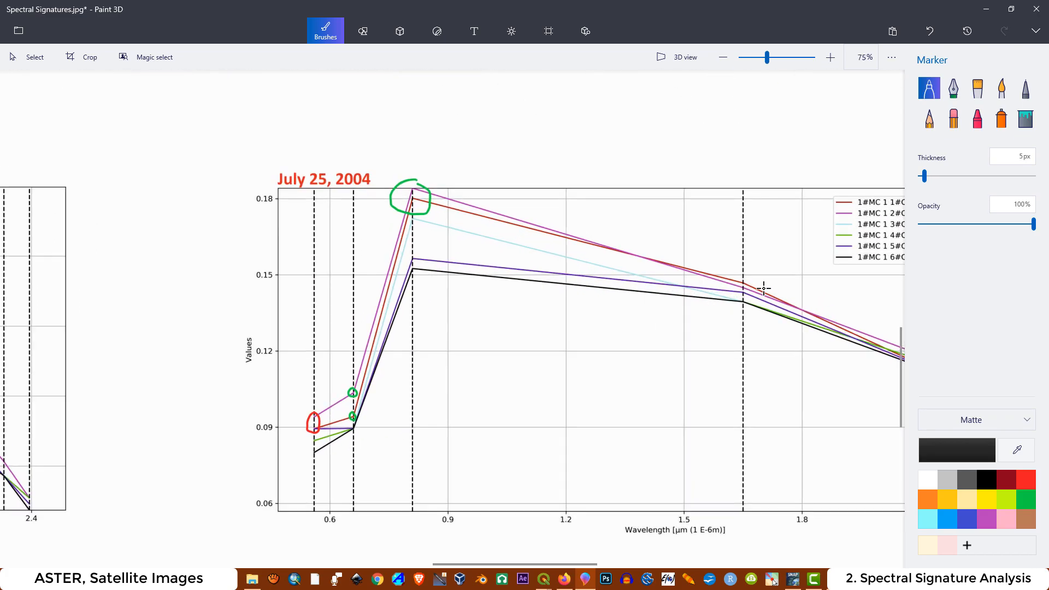
scroll(768, 289, "up", 2)
mouse_move(738, 272)
left_mouse_down()
mouse_move(718, 295)
mouse_move(748, 287)
mouse_move(743, 267)
mouse_move(732, 270)
left_mouse_up()
scroll(777, 428, "down", 5)
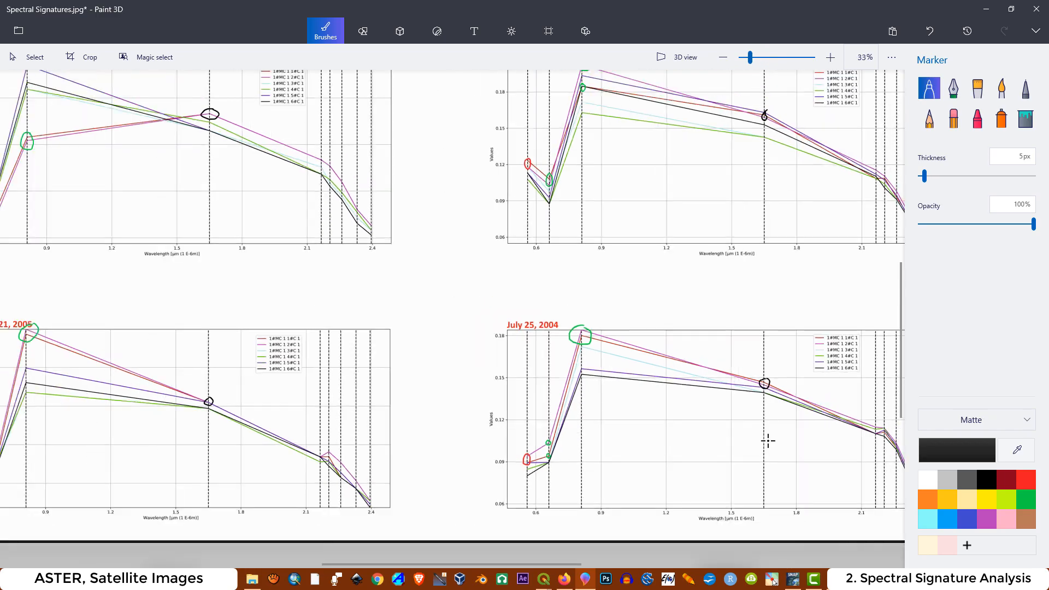
Draw one large black loop around the curves at the last five band lines of the July 25, 2007 plot.
scroll(477, 388, "down", 1)
scroll(492, 294, "up", 2)
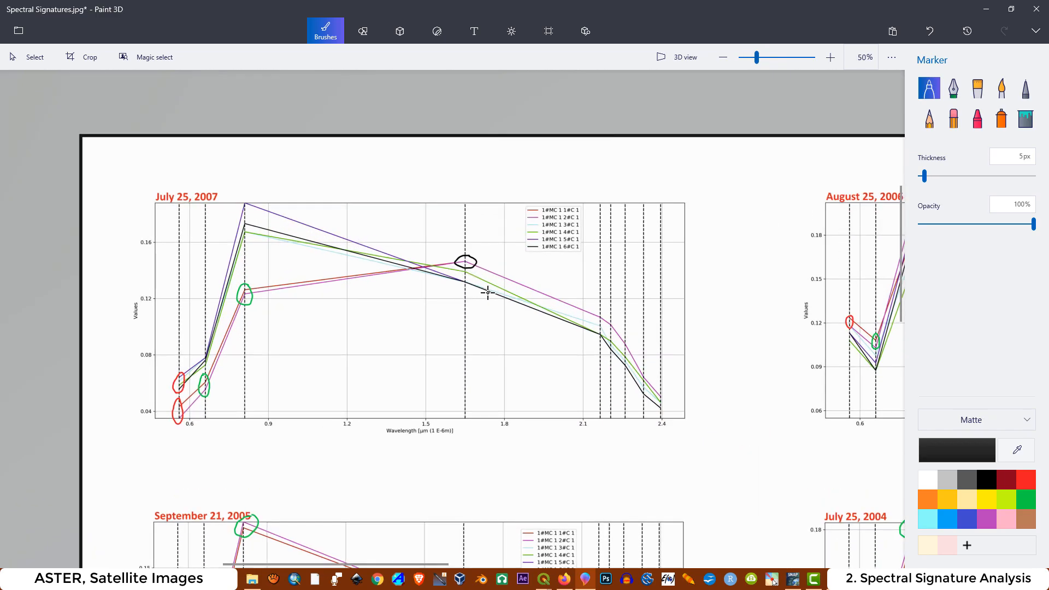
scroll(480, 284, "down", 2)
mouse_move(549, 288)
left_mouse_down()
mouse_move(526, 326)
mouse_move(592, 346)
mouse_move(555, 294)
left_mouse_up()
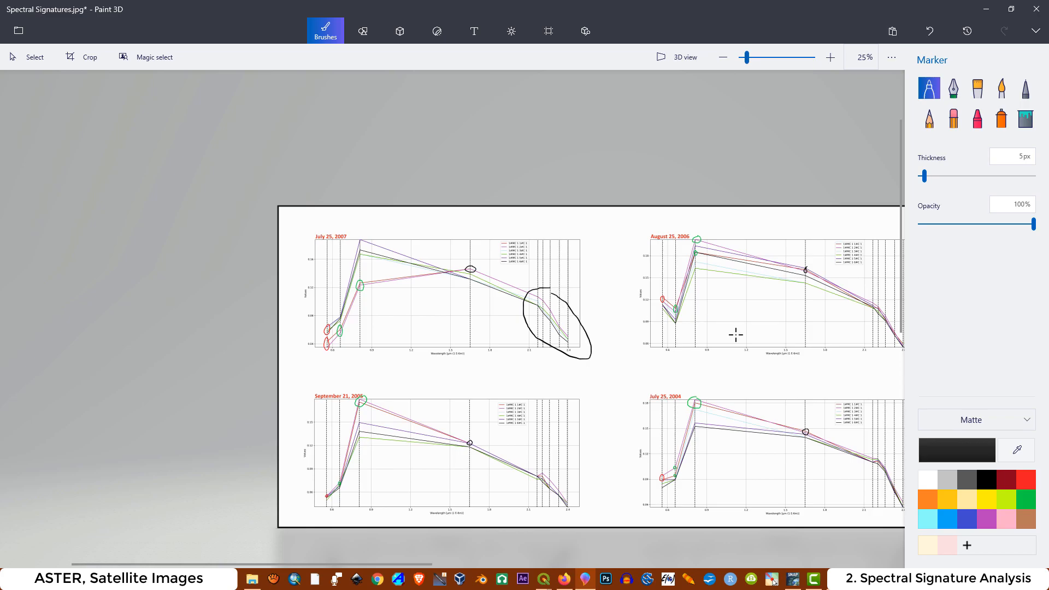
Loop in black the curves at the last five band lines of the August 25, 2006, July 25, 2004 and September 21, 2005 plots.
scroll(601, 323, "down", 2)
scroll(567, 309, "up", 2)
mouse_move(659, 253)
left_mouse_down()
mouse_move(651, 299)
mouse_move(677, 282)
mouse_move(661, 257)
left_mouse_up()
mouse_move(657, 414)
left_mouse_down()
mouse_move(633, 409)
mouse_move(640, 450)
mouse_move(671, 460)
mouse_move(658, 410)
left_mouse_up()
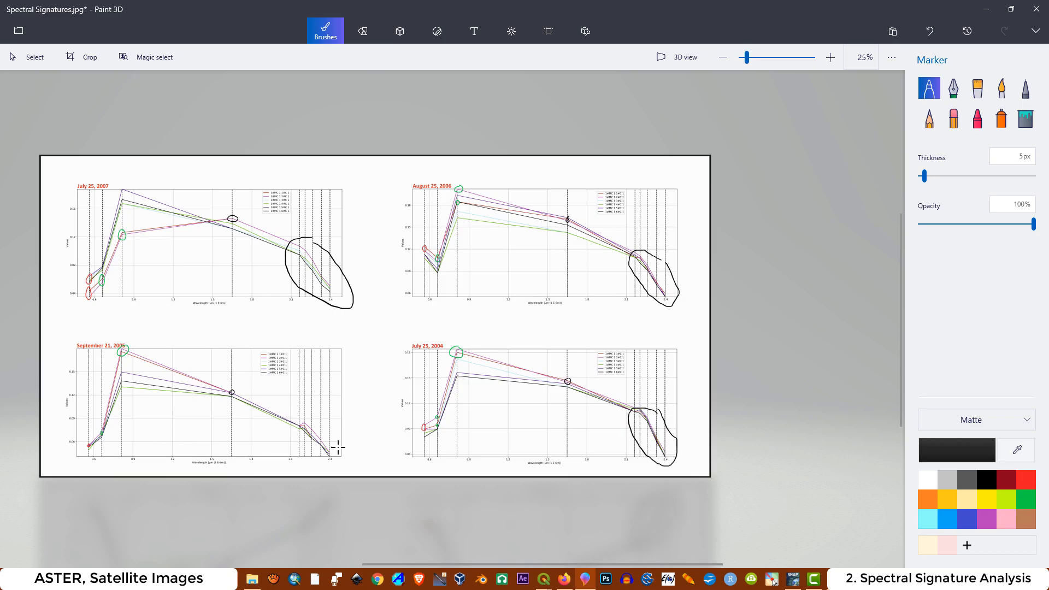
mouse_move(337, 449)
left_mouse_down()
mouse_move(298, 416)
mouse_move(328, 460)
mouse_move(339, 451)
left_mouse_up()
Consult the ASTER Bands table and loop in black the pixel 1 and 2 values across the first three band lines of the July 25, 2007 plot.
left_click(566, 582)
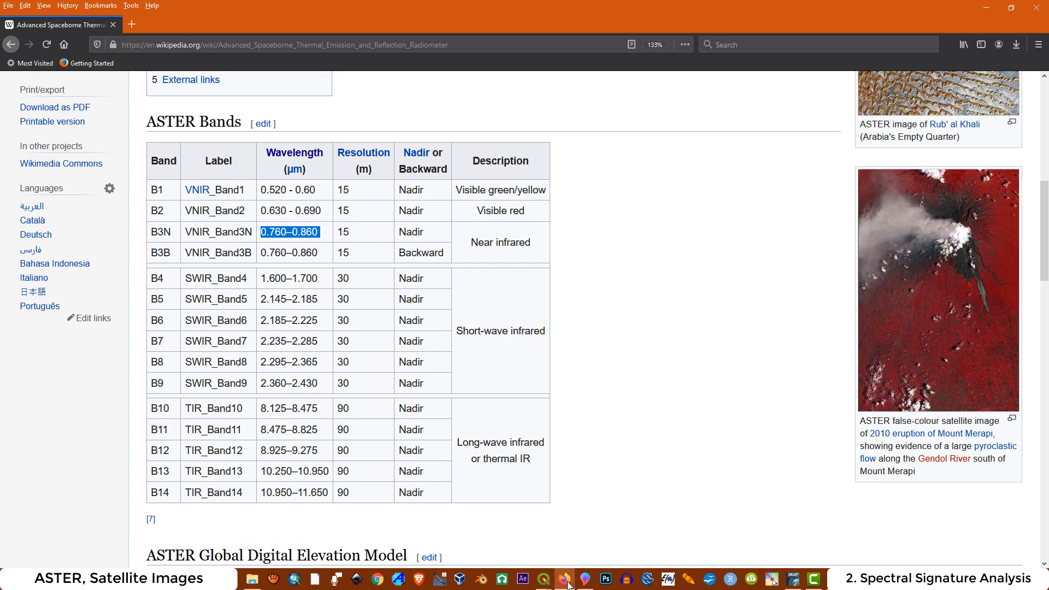
left_click(985, 8)
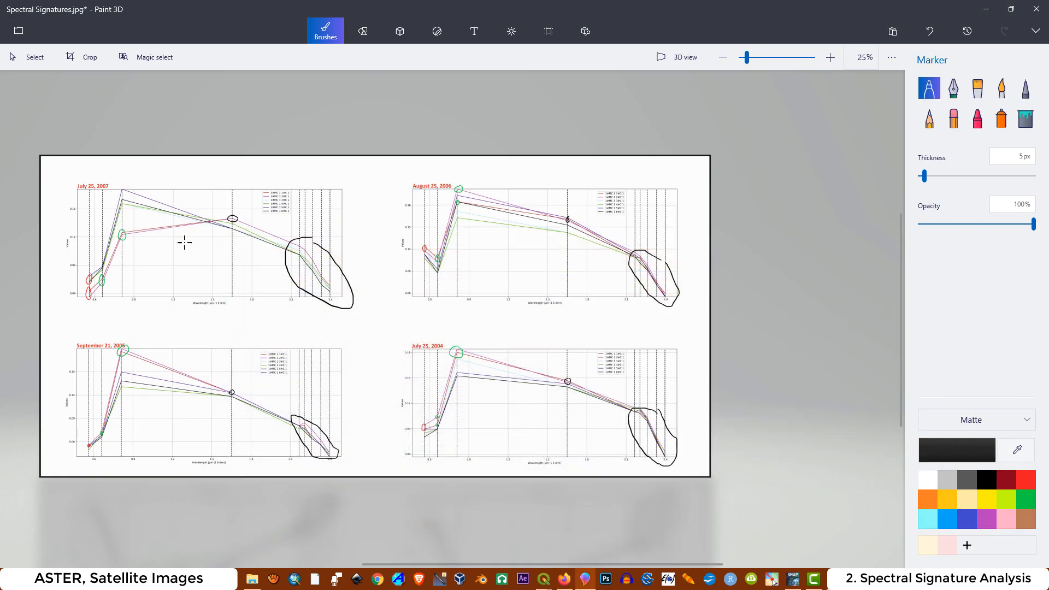
scroll(207, 225, "up", 3)
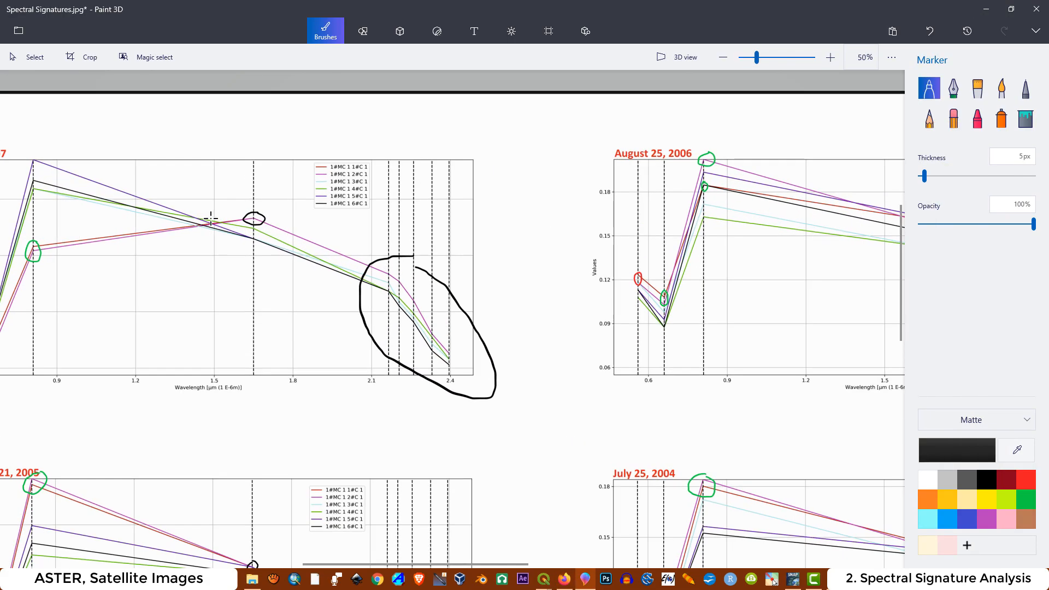
scroll(403, 234, "down", 2)
scroll(257, 232, "up", 4)
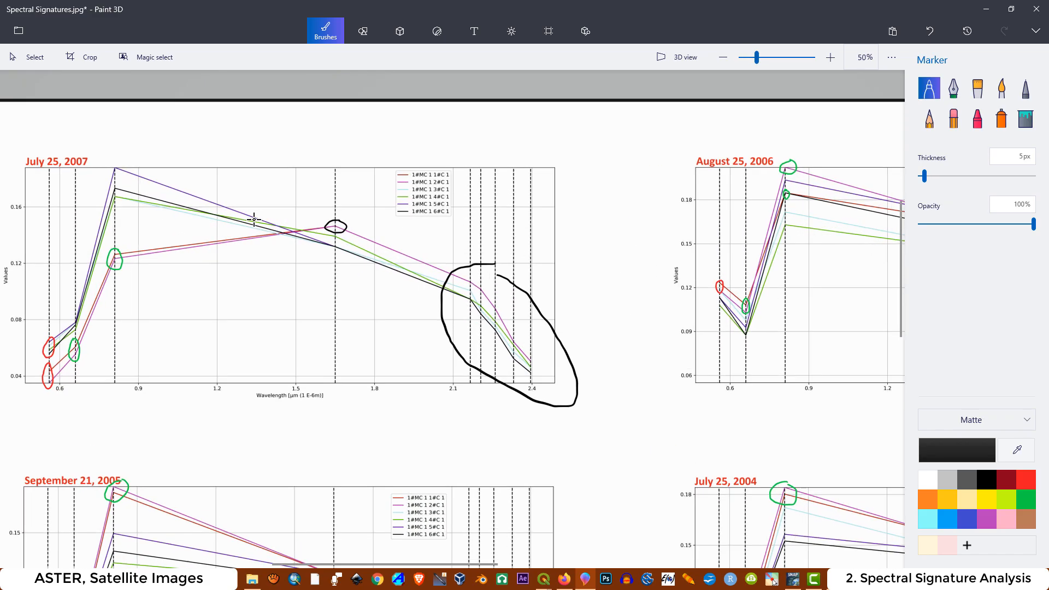
scroll(350, 232, "down", 4)
scroll(186, 345, "up", 2)
mouse_move(201, 341)
left_mouse_down()
mouse_move(151, 327)
mouse_move(156, 295)
mouse_move(213, 205)
mouse_move(244, 189)
mouse_move(260, 210)
mouse_move(257, 248)
mouse_move(235, 303)
mouse_move(202, 339)
left_mouse_up()
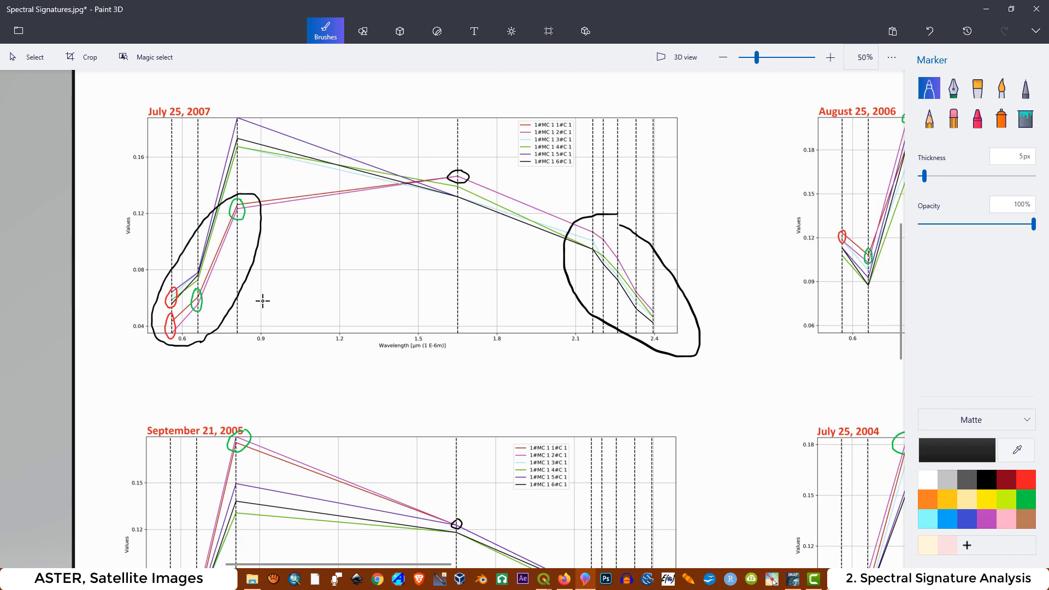
scroll(263, 312, "down", 5)
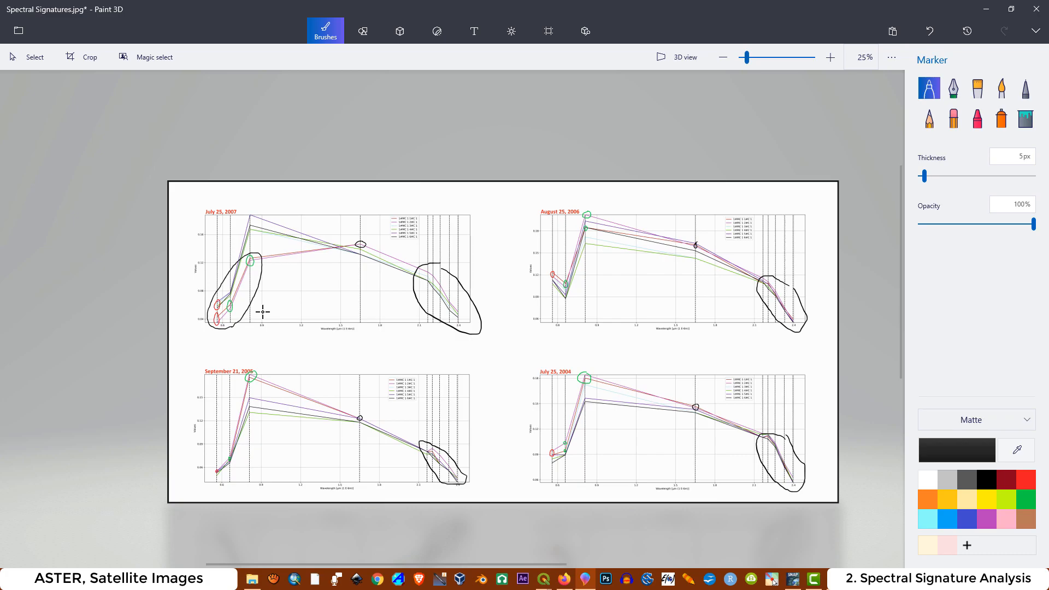
Check the band resolutions in the ASTER Bands table and switch to QGIS to examine the locations of pixels 3 to 6 on the imagery.
left_click(564, 580)
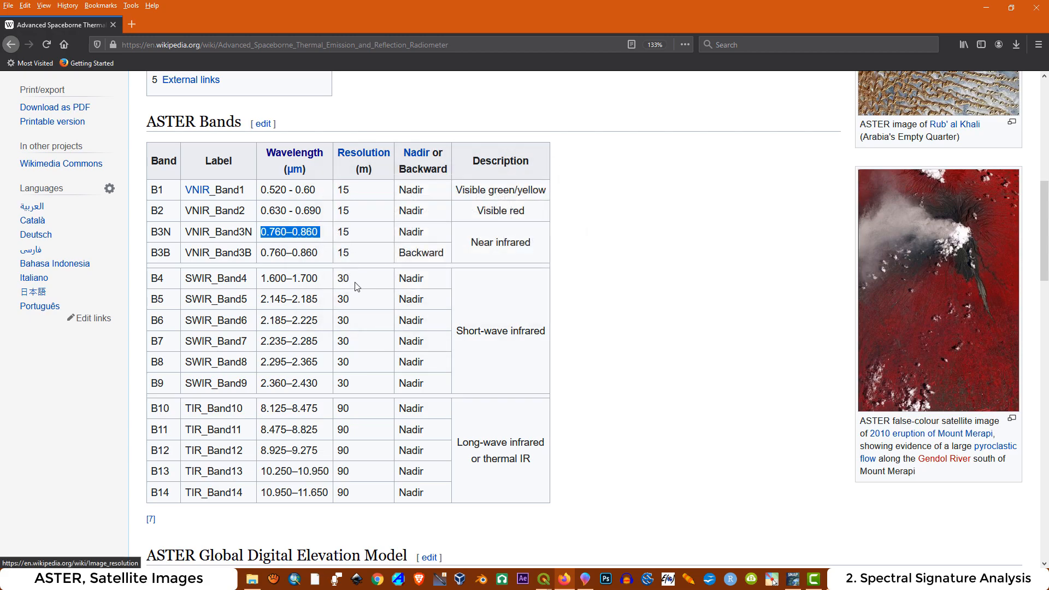
left_click(545, 580)
left_click(503, 505)
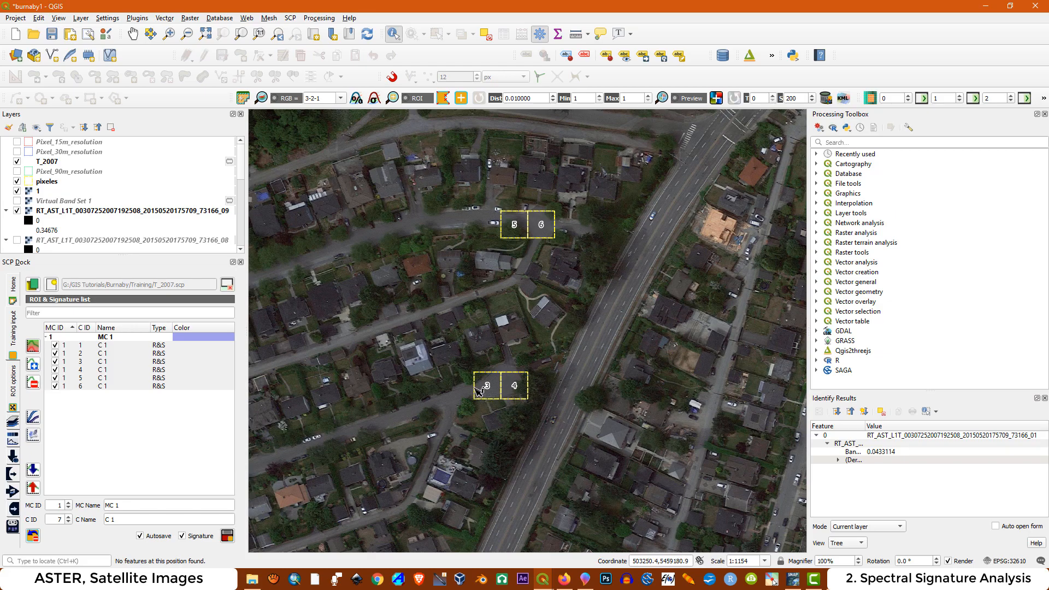
scroll(489, 391, "up", 1)
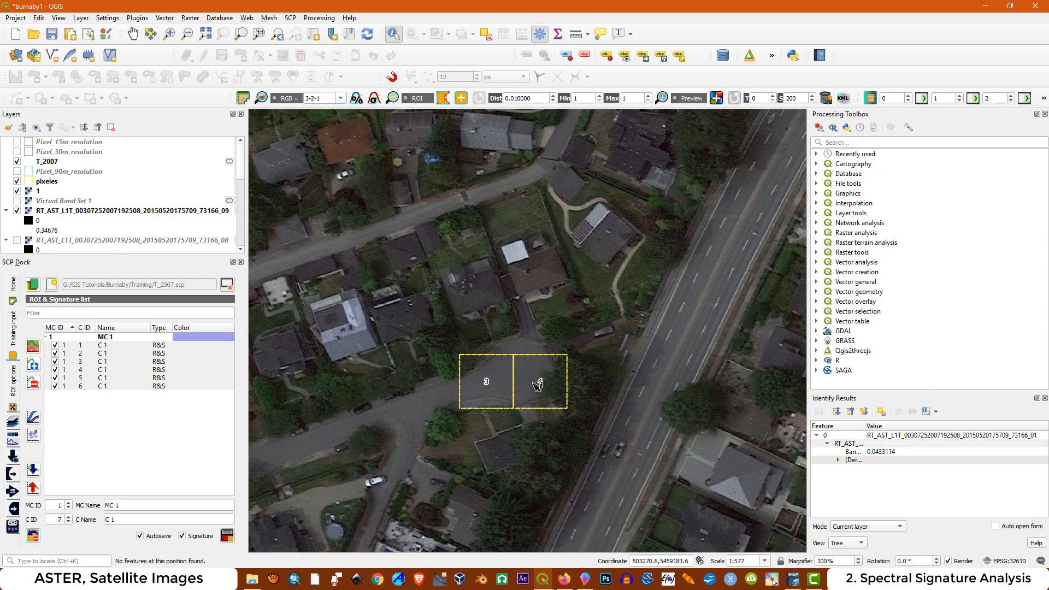
scroll(537, 382, "down", 2)
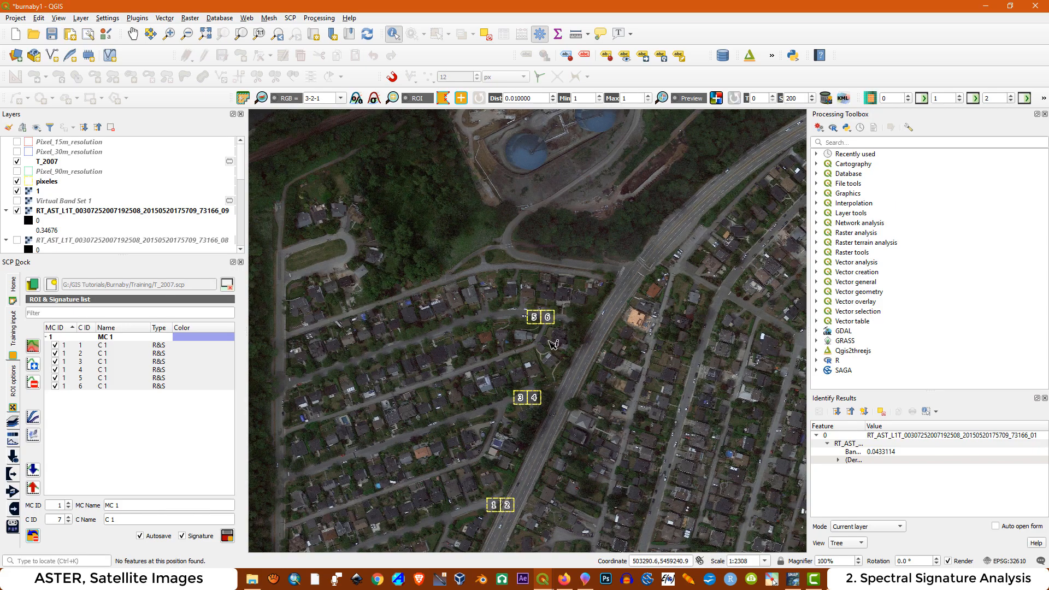
Examine the ground cover under pixel pairs 5–6, 3–4 and 1–2 on the imagery and compare their positions relative to the roads.
scroll(542, 318, "up", 2)
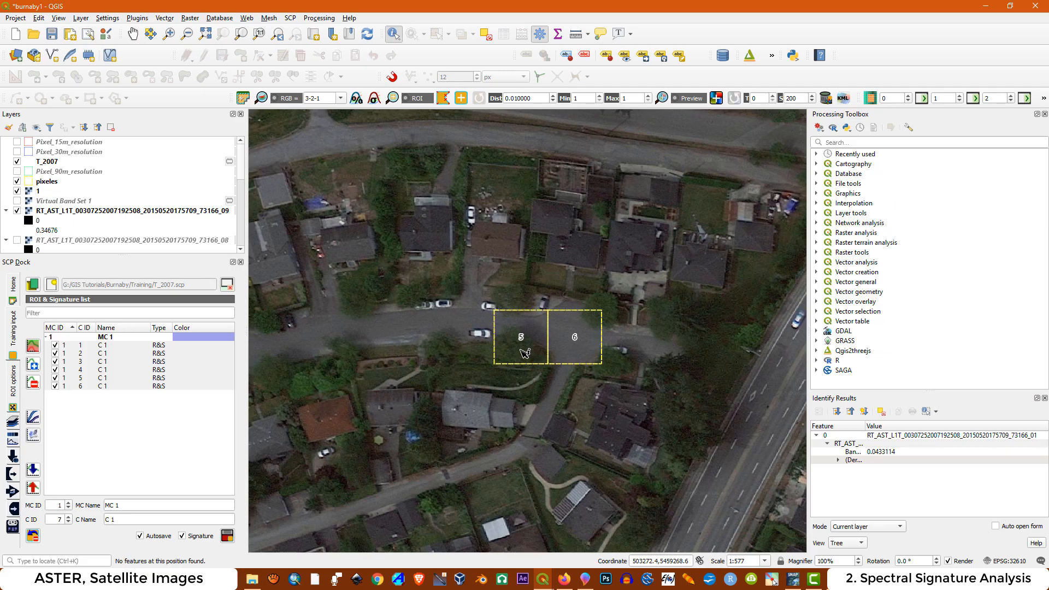
scroll(516, 396, "down", 3)
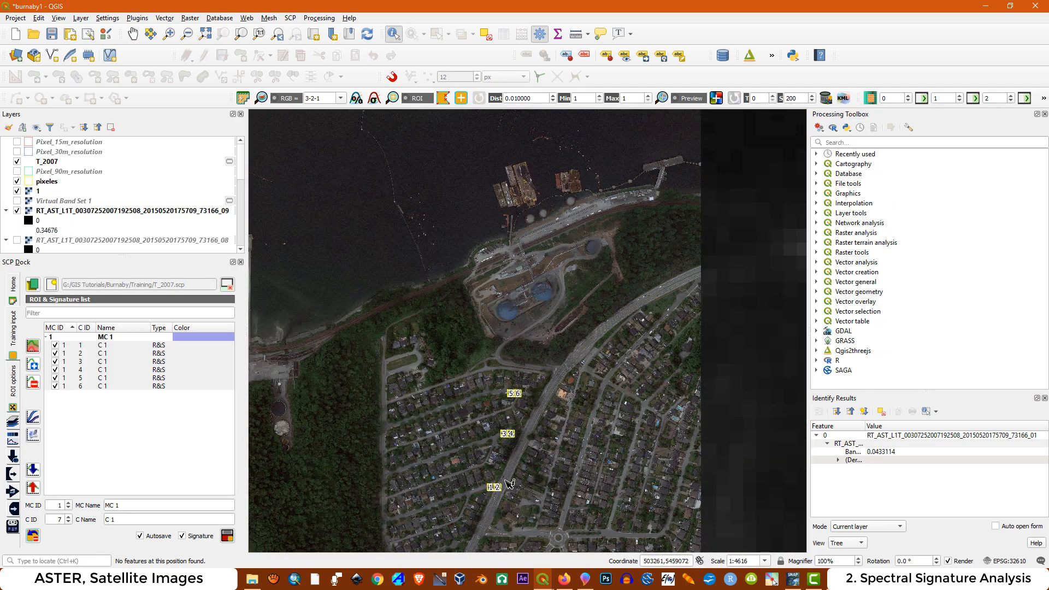
scroll(511, 465, "up", 1)
scroll(499, 413, "up", 2)
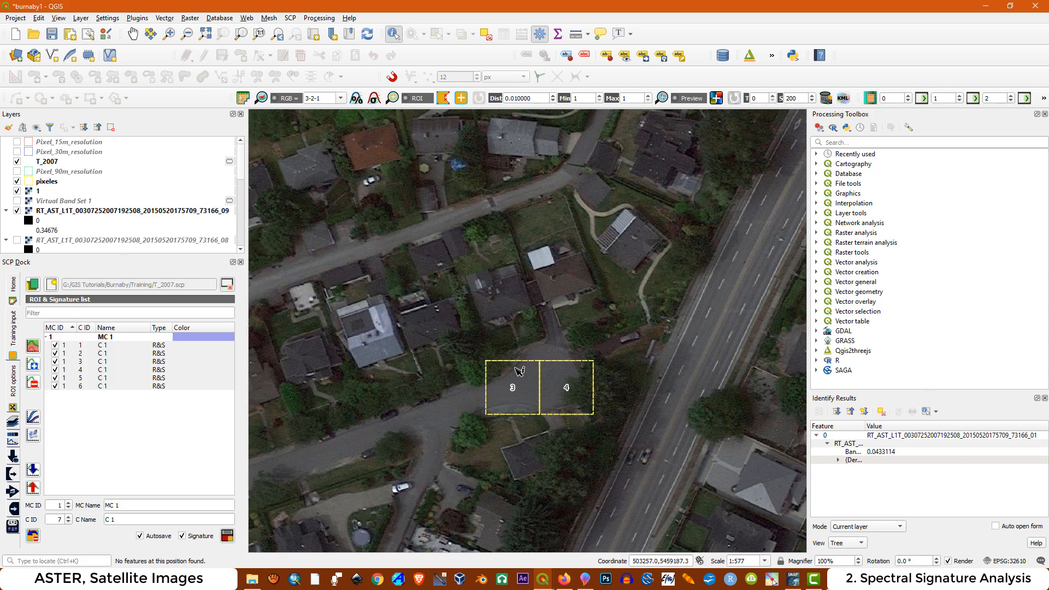
scroll(518, 374, "down", 1)
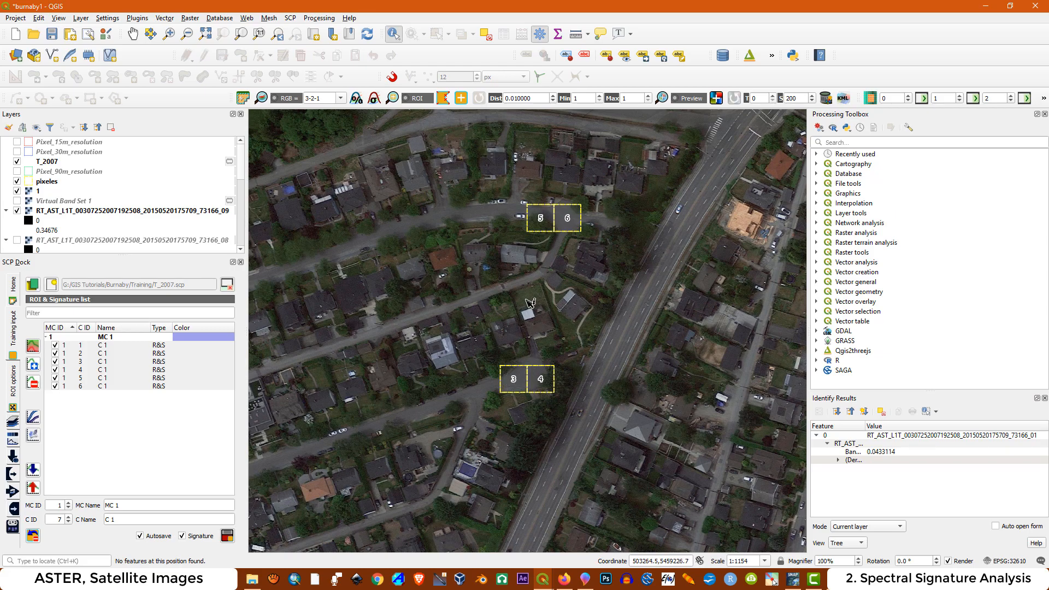
scroll(530, 284, "down", 1)
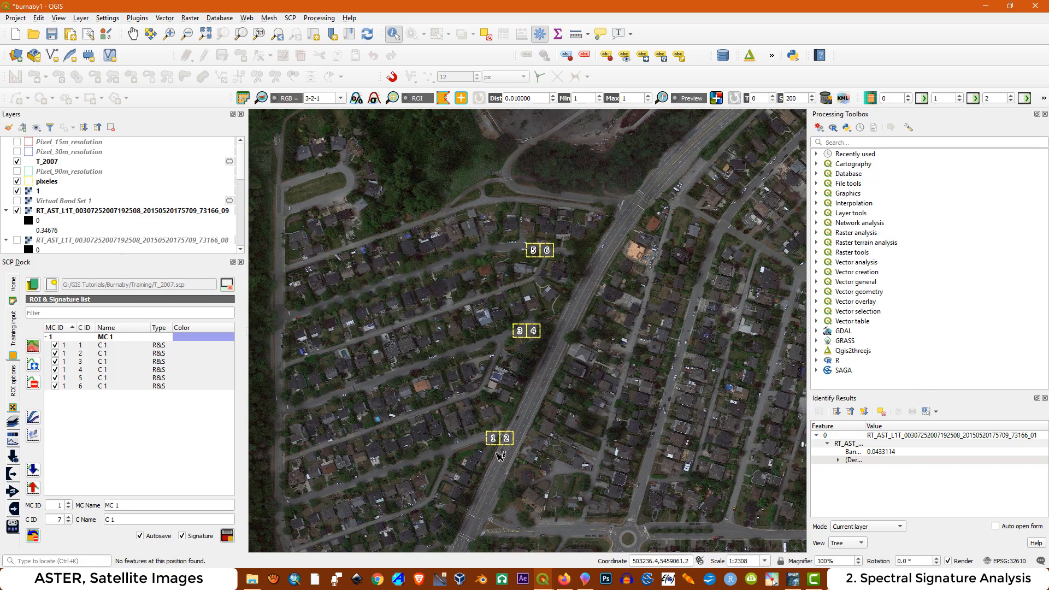
scroll(496, 455, "up", 1)
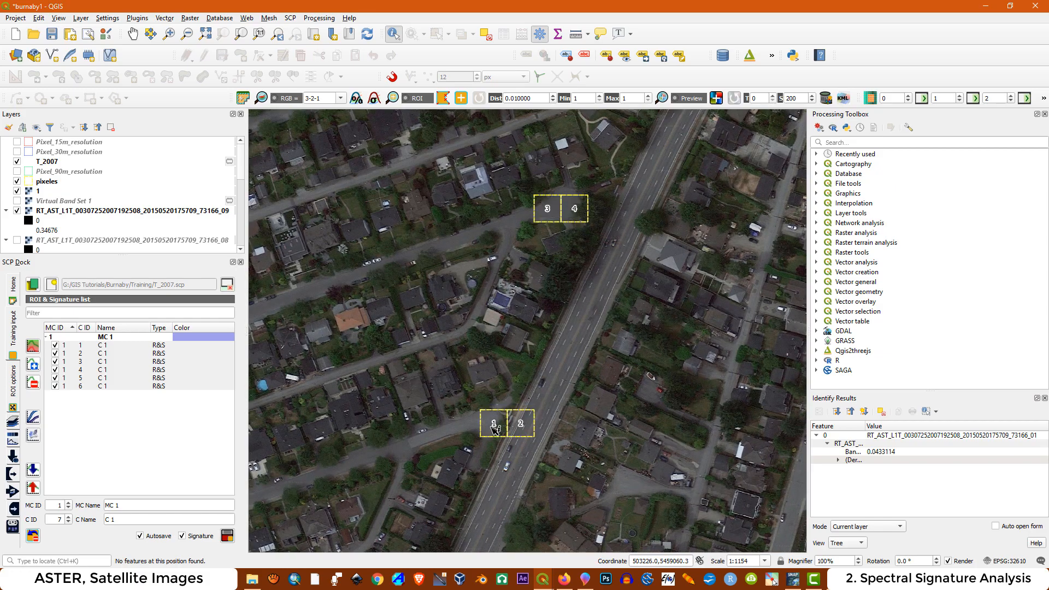
Check the ASTER Bands table, switch to Paint 3D and examine the looped first three bands of the July 25, 2007 plot.
left_click(566, 580)
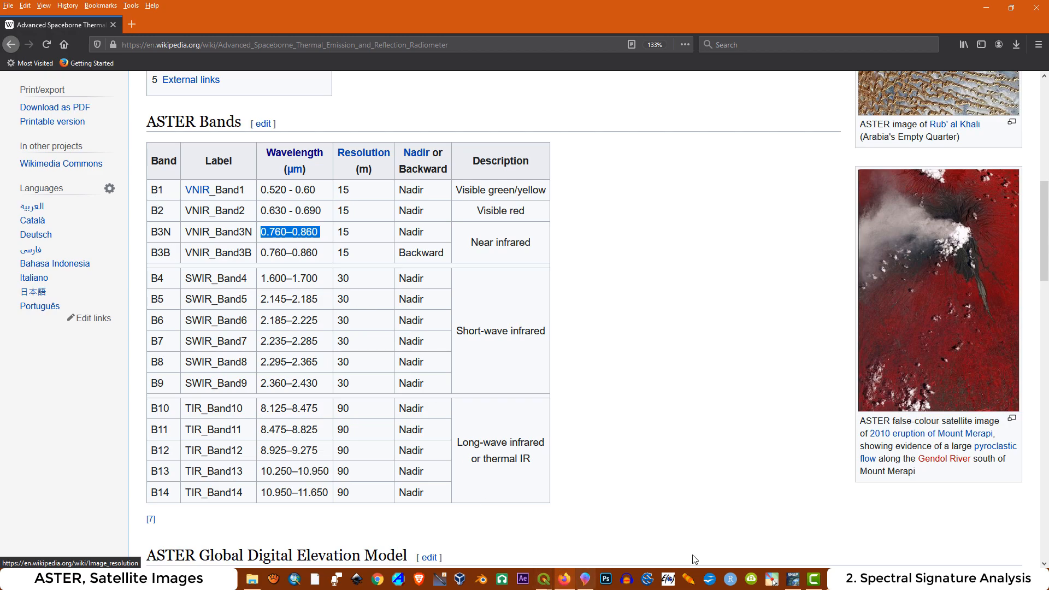
left_click(584, 579)
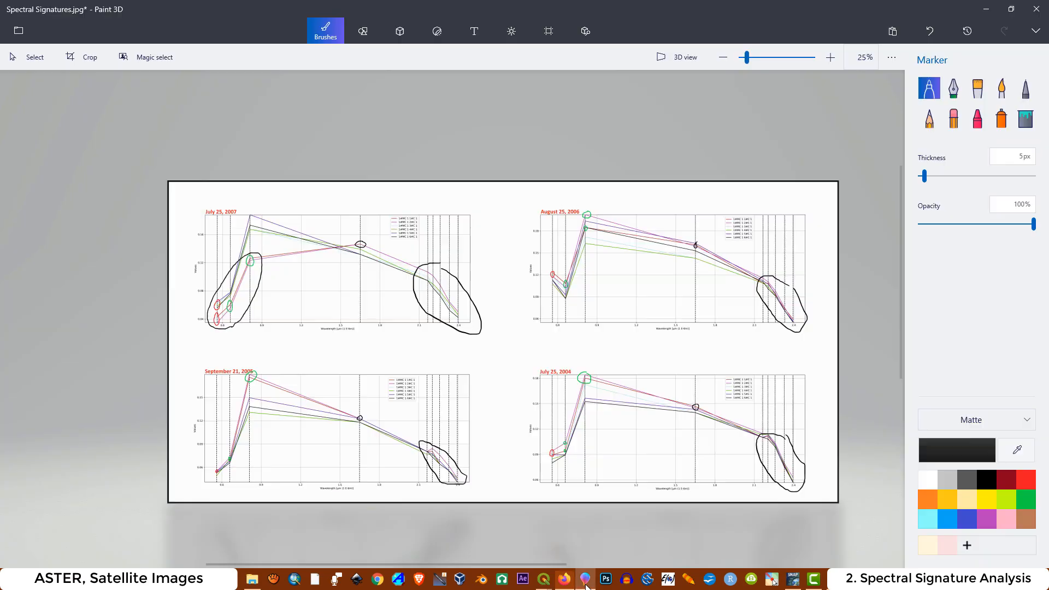
scroll(211, 289, "up", 3)
scroll(212, 289, "up", 2)
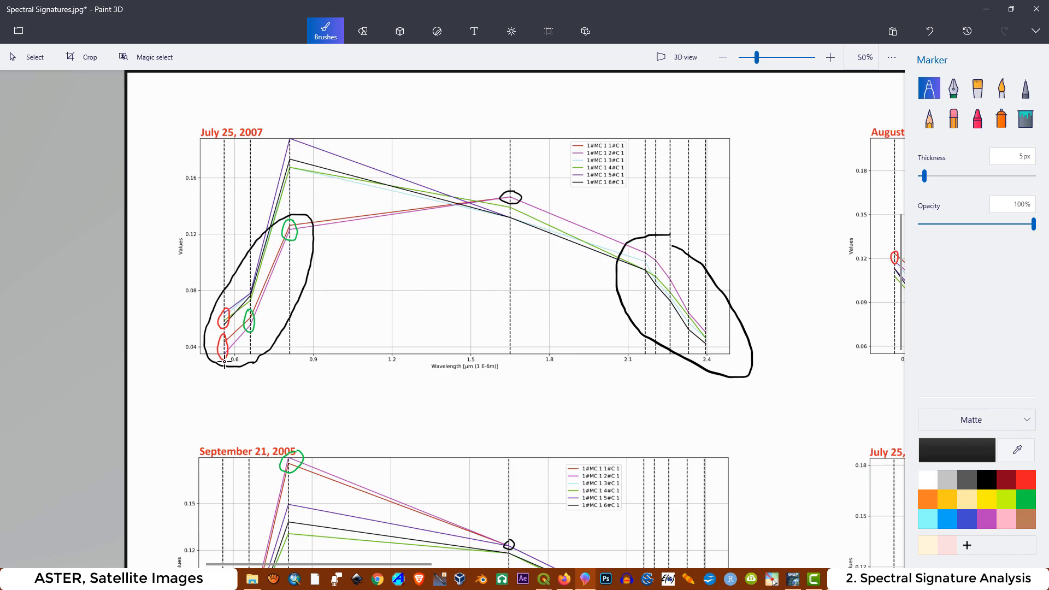
scroll(223, 361, "up", 2)
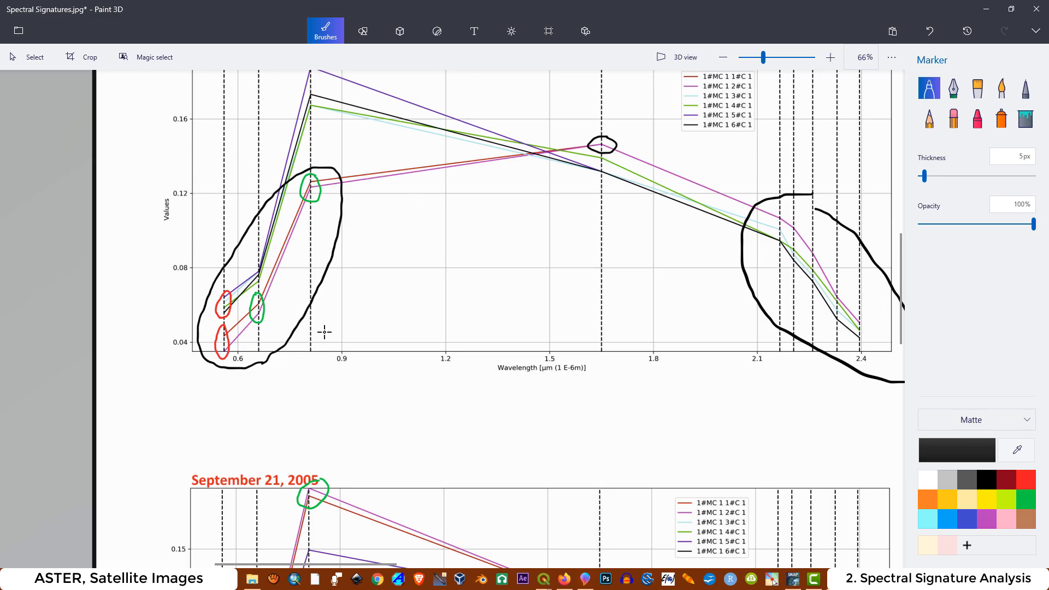
scroll(325, 334, "down", 2)
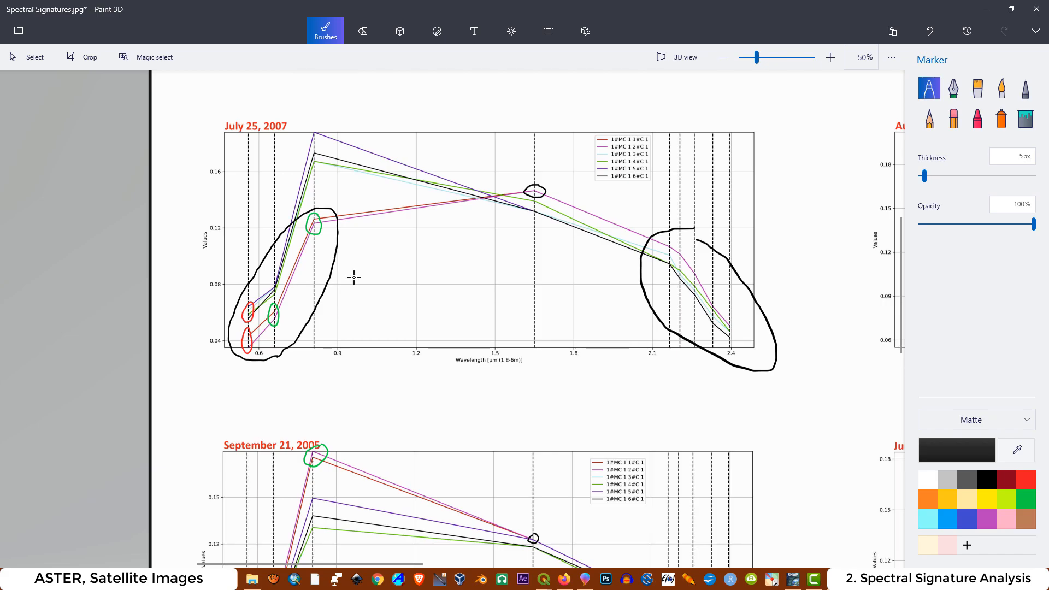
scroll(354, 278, "down", 2)
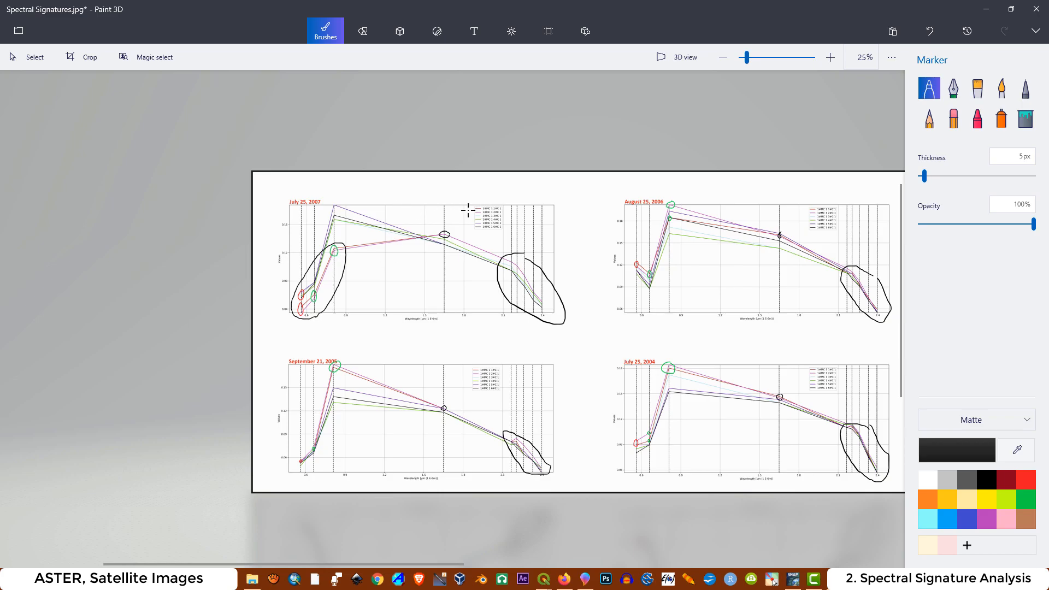
Compare the July 25, 2007 signature curves with the August 25, 2006, September 21, 2005 and July 25, 2004 plots.
scroll(468, 209, "up", 1)
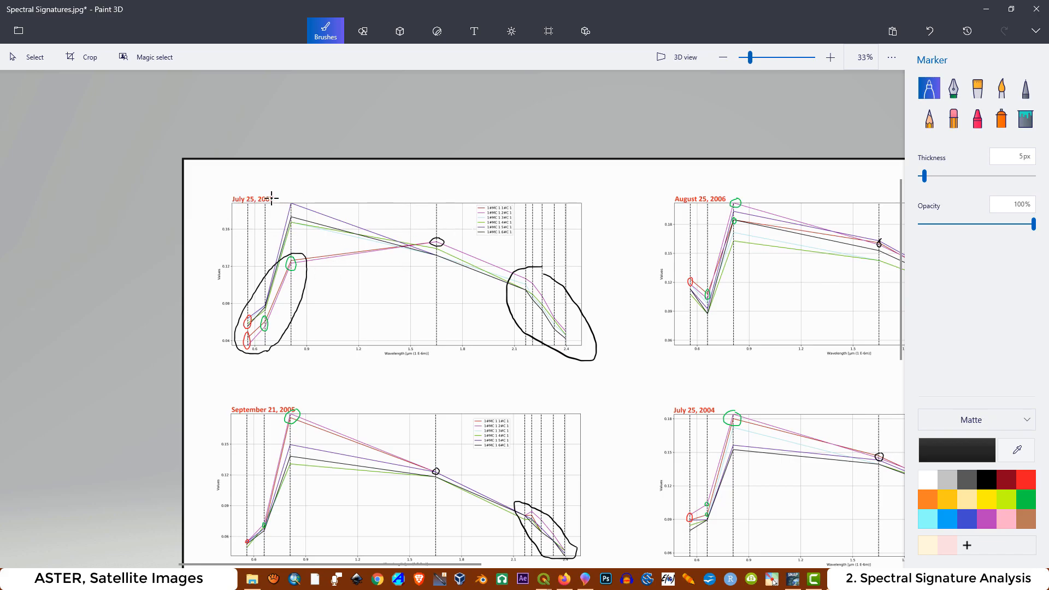
scroll(271, 198, "down", 1)
scroll(618, 220, "up", 1)
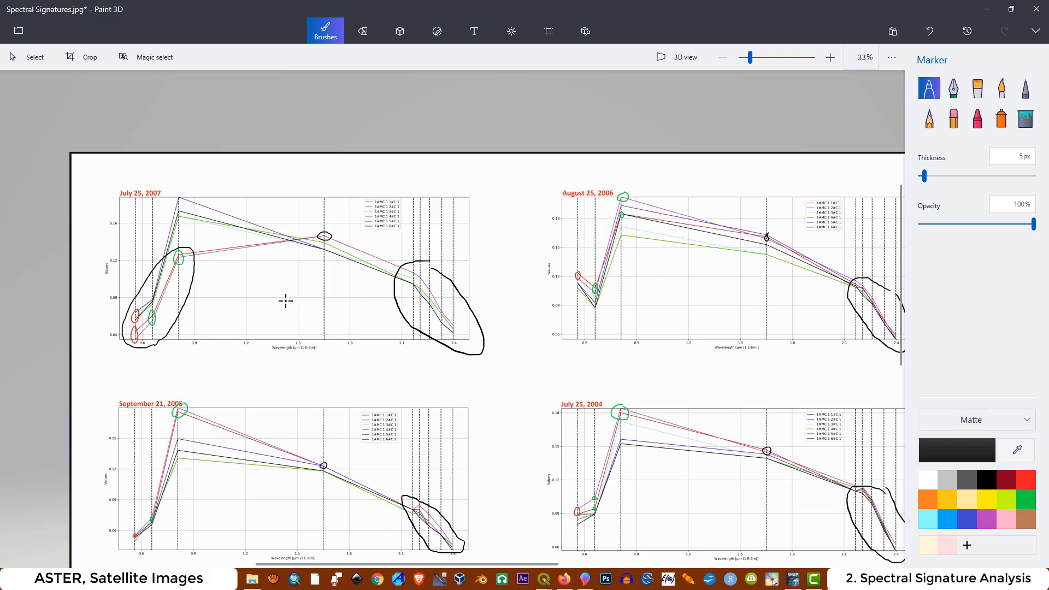
scroll(293, 291, "down", 1)
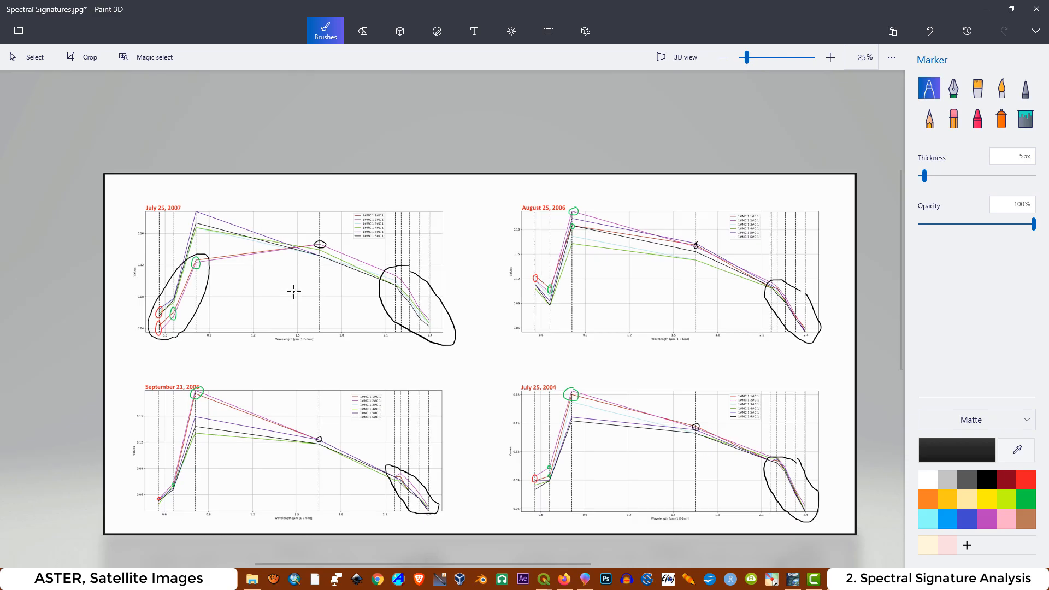
scroll(145, 234, "up", 1)
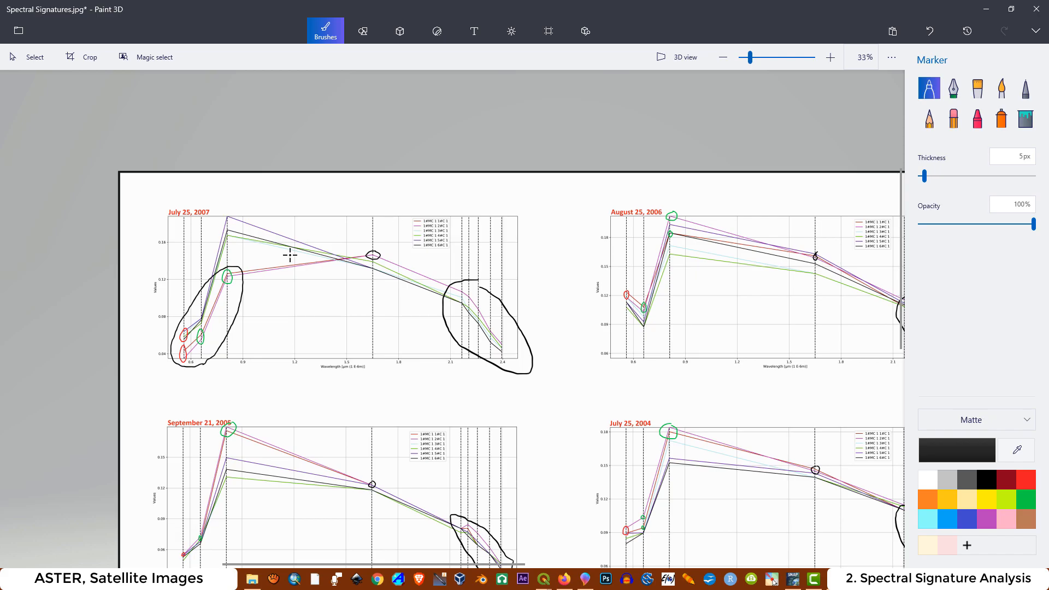
scroll(189, 226, "up", 2)
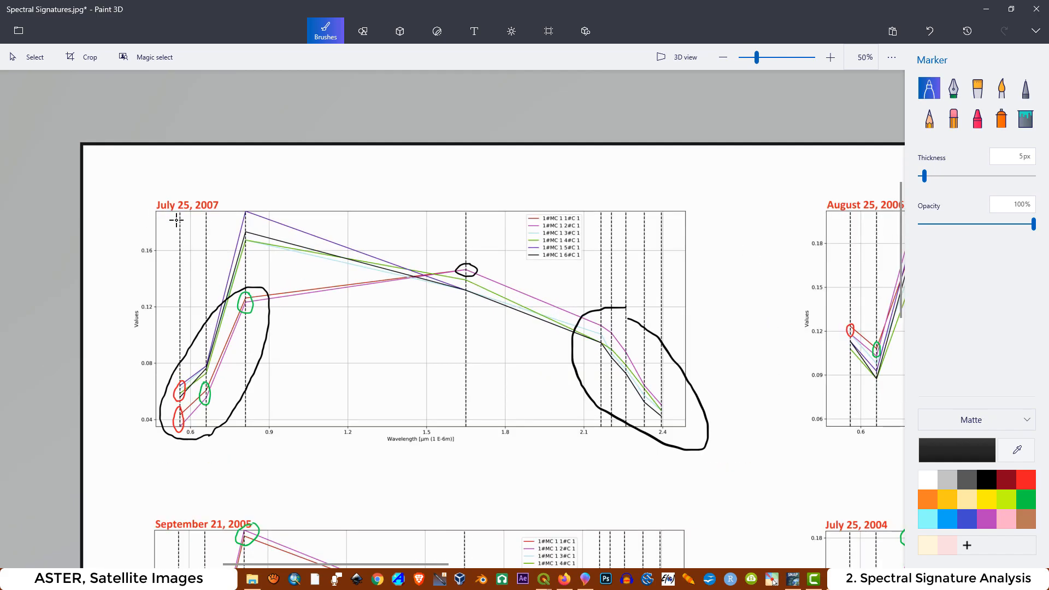
scroll(191, 203, "down", 2)
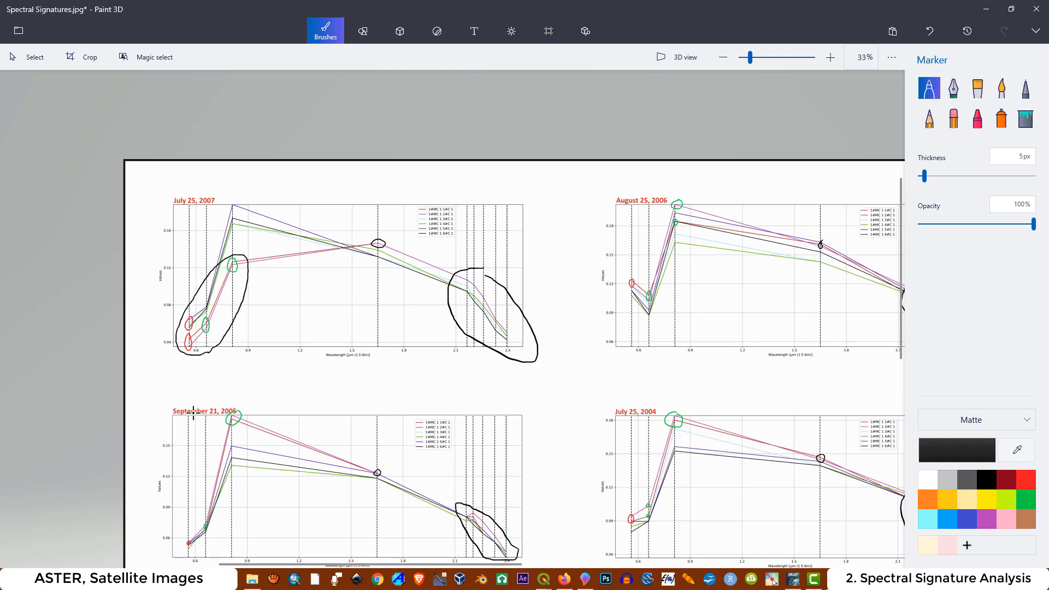